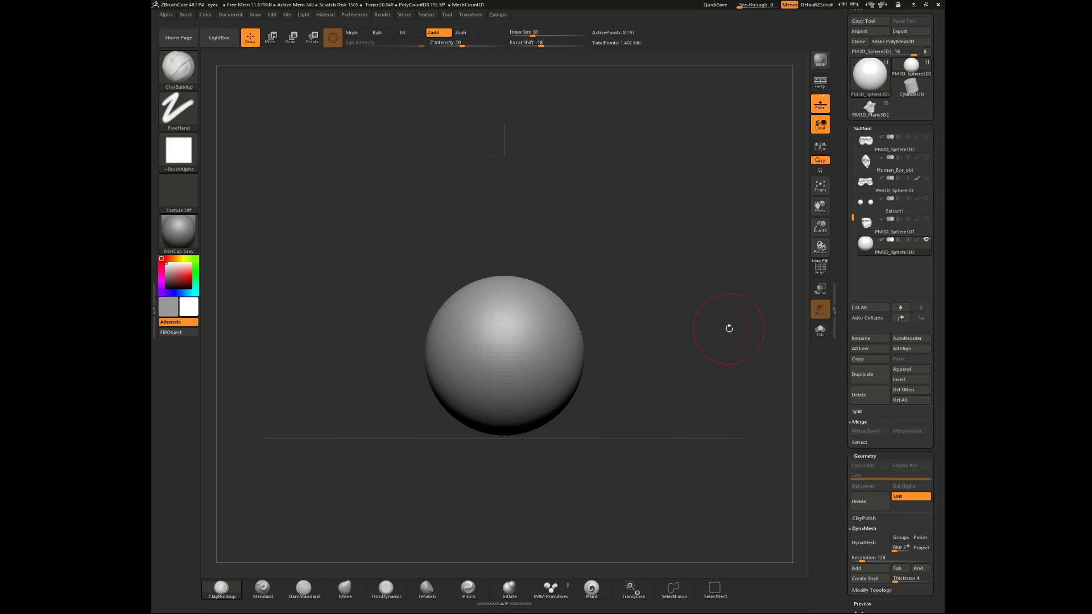
- Select the Move brush and enlarge its draw size to about 192
{"action": "mouse_move", "coordinate": [679, 341]}
{"action": "left_mouse_down"}
{"action": "mouse_move", "coordinate": [669, 381]}
{"action": "mouse_move", "coordinate": [685, 362]}
{"action": "left_mouse_up"}
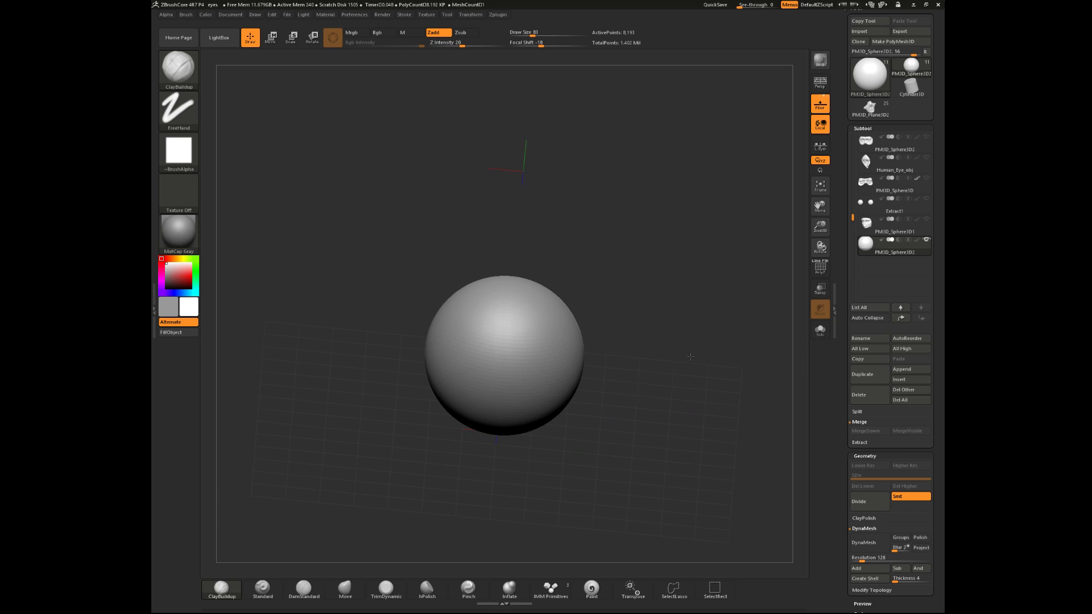
{"action": "mouse_move", "coordinate": [688, 353]}
{"action": "left_mouse_down", "text": "shift"}
{"action": "mouse_move", "coordinate": [703, 347]}
{"action": "mouse_move", "coordinate": [672, 348]}
{"action": "left_mouse_up", "text": "shift"}
{"action": "left_click", "coordinate": [178, 66]}
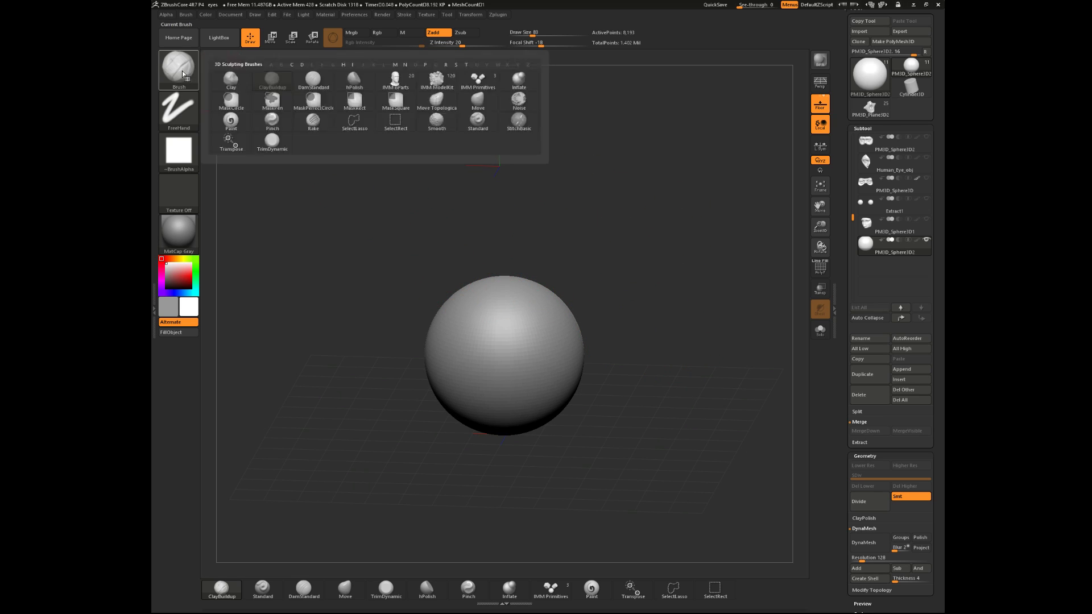
{"action": "left_click", "coordinate": [476, 100]}
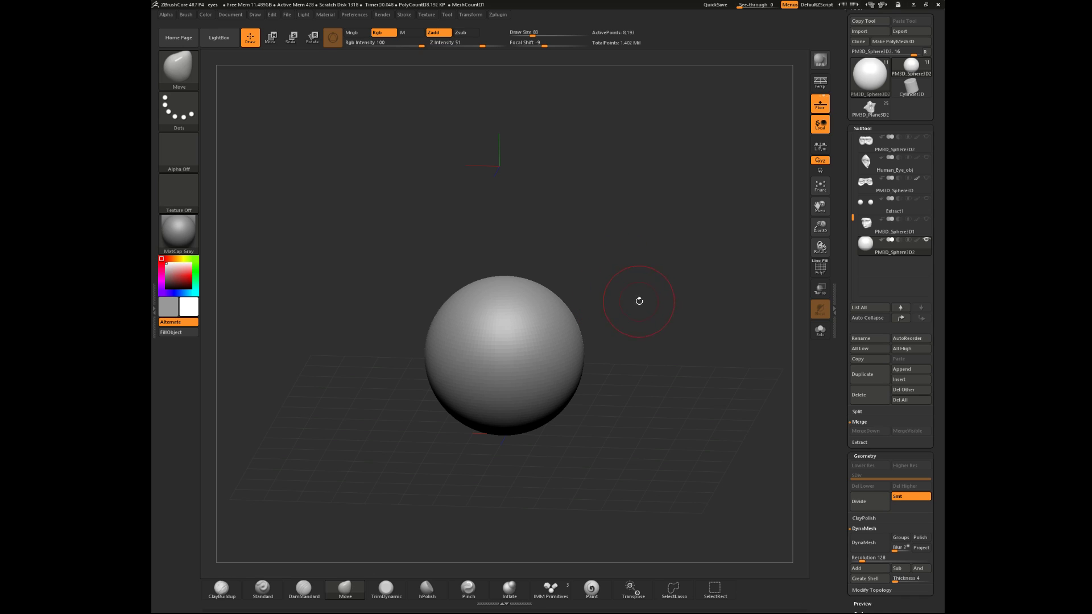
{"action": "key", "text": "space"}
{"action": "mouse_move", "coordinate": [626, 294]}
{"action": "left_mouse_down"}
{"action": "mouse_move", "coordinate": [638, 292]}
{"action": "mouse_move", "coordinate": [630, 311]}
{"action": "left_mouse_up"}
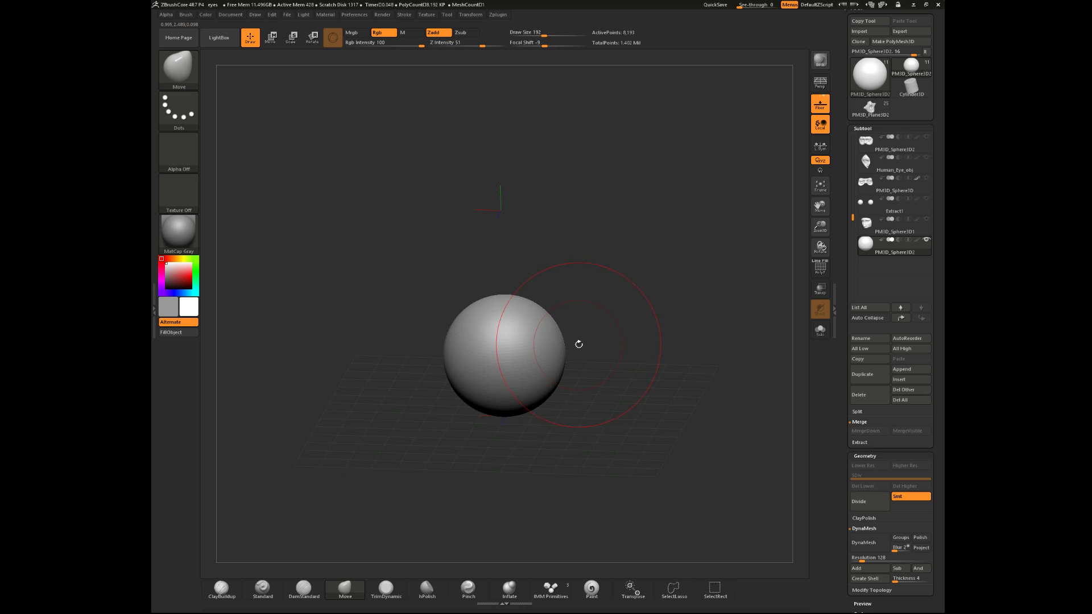
- Try stretching the sphere's sides outward with symmetrical Move strokes, and undo the strokes back to the plain sphere
{"action": "mouse_move", "coordinate": [614, 334]}
{"action": "left_mouse_down"}
{"action": "mouse_move", "coordinate": [626, 327]}
{"action": "mouse_move", "coordinate": [563, 353]}
{"action": "mouse_move", "coordinate": [597, 361]}
{"action": "left_mouse_up"}
{"action": "key", "text": "ctrl+z"}
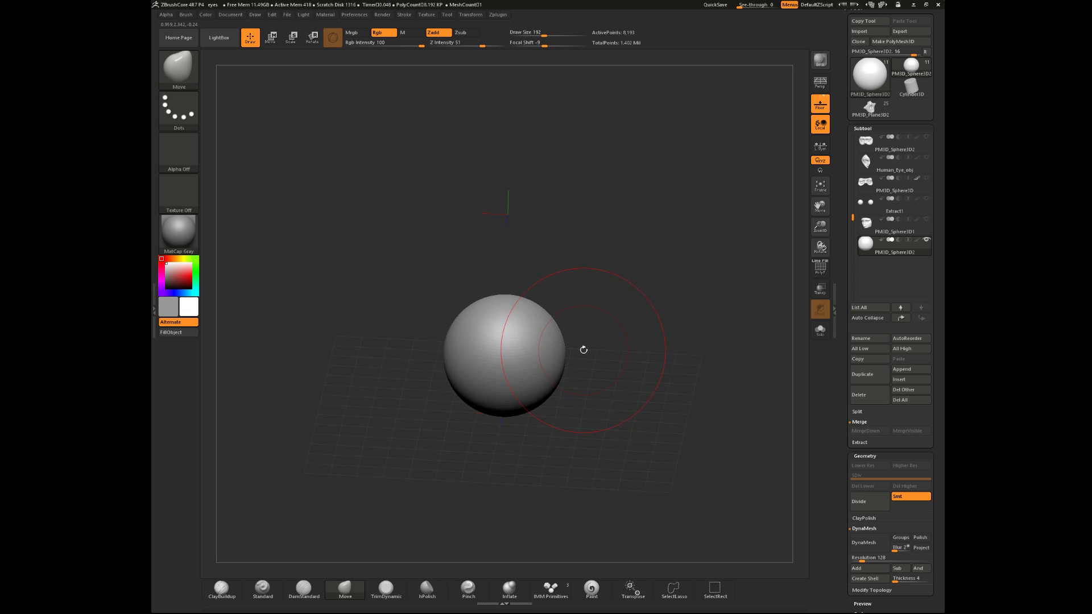
{"action": "left_click_drag", "start_coordinate": [564, 357], "coordinate": [627, 364]}
{"action": "left_click_drag", "start_coordinate": [671, 414], "coordinate": [670, 397], "text": "shift"}
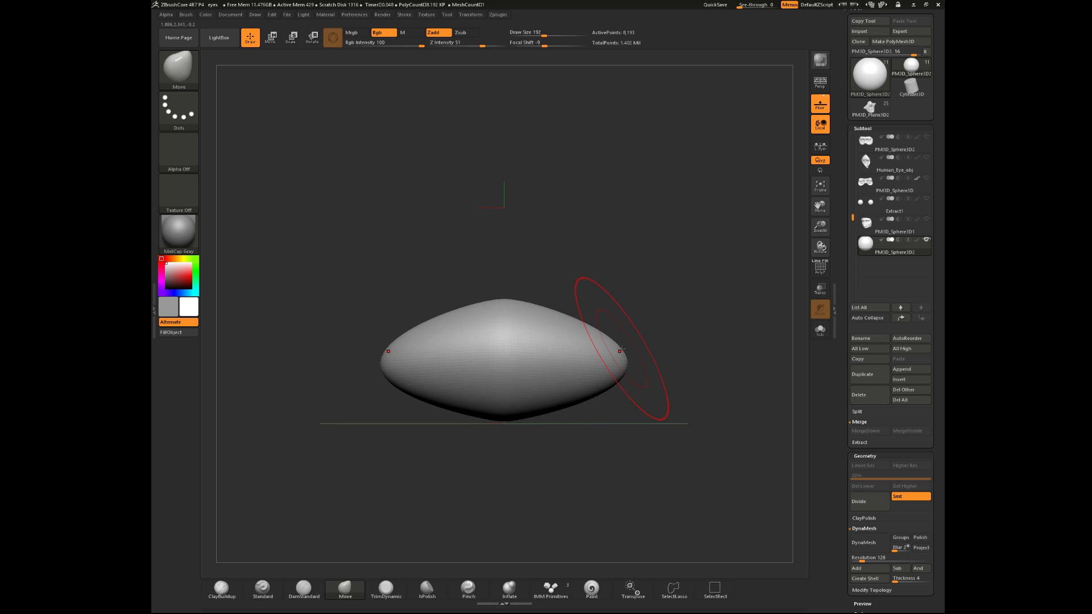
{"action": "mouse_move", "coordinate": [621, 349]}
{"action": "left_mouse_down"}
{"action": "mouse_move", "coordinate": [565, 329]}
{"action": "mouse_move", "coordinate": [561, 305]}
{"action": "mouse_move", "coordinate": [577, 293]}
{"action": "mouse_move", "coordinate": [573, 389]}
{"action": "mouse_move", "coordinate": [638, 415]}
{"action": "left_mouse_up"}
{"action": "key", "text": "ctrl"}
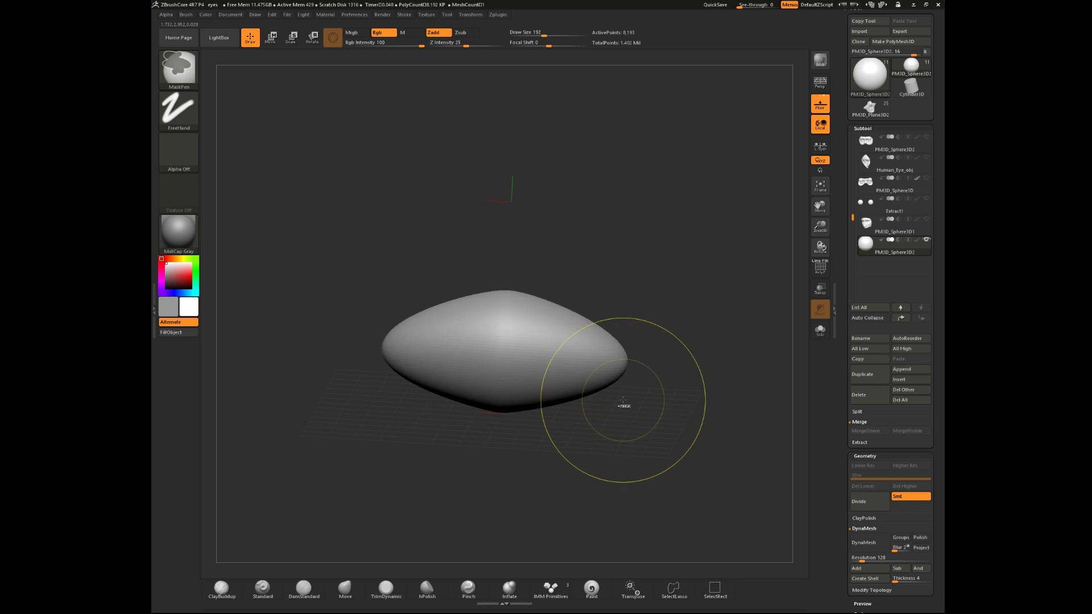
{"action": "key", "text": "ctrl+z"}
{"action": "key", "text": "ctrl+z"}
{"action": "key", "text": "ctrl+z"}
{"action": "key", "text": "ctrl+shift+z"}
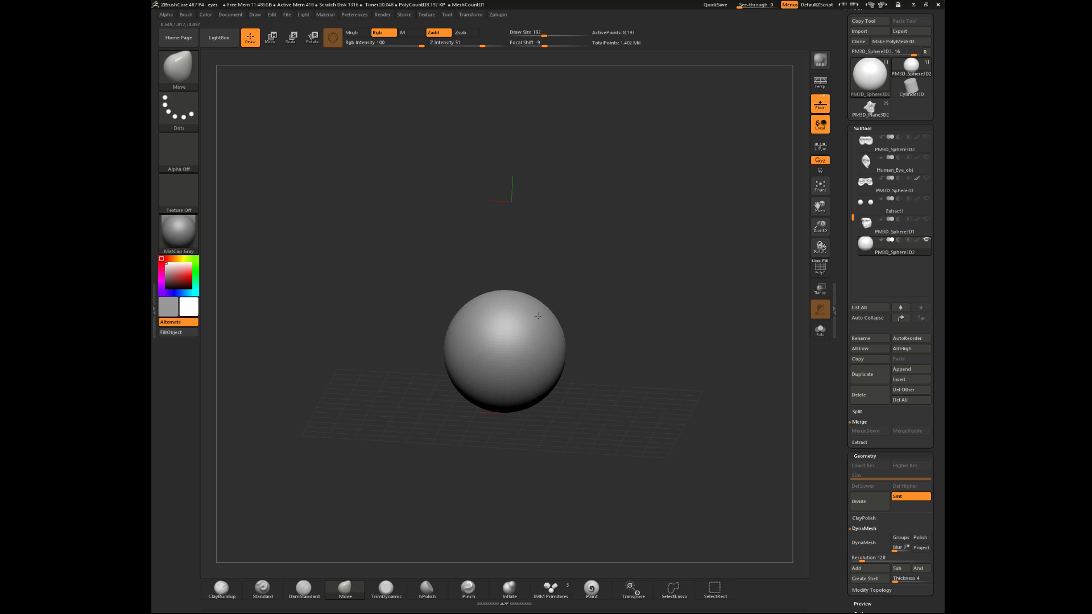
- Pull the upper back of the sphere up and outward with the Move brush to rough out a skull shape
{"action": "left_click_drag", "start_coordinate": [538, 316], "coordinate": [549, 277]}
{"action": "mouse_move", "coordinate": [651, 308]}
{"action": "left_mouse_down"}
{"action": "mouse_move", "coordinate": [604, 314]}
{"action": "mouse_move", "coordinate": [615, 288]}
{"action": "mouse_move", "coordinate": [650, 276]}
{"action": "left_mouse_up"}
{"action": "left_click_drag", "start_coordinate": [638, 336], "coordinate": [674, 339]}
{"action": "left_click_drag", "start_coordinate": [656, 284], "coordinate": [668, 273]}
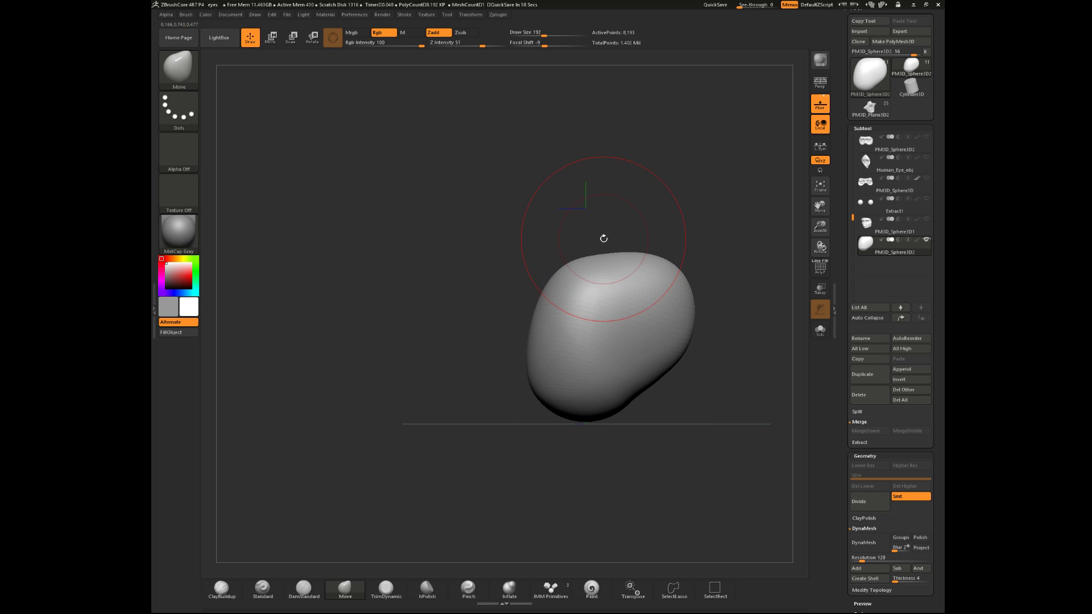
{"action": "mouse_move", "coordinate": [589, 236]}
{"action": "left_mouse_down"}
{"action": "mouse_move", "coordinate": [673, 219]}
{"action": "mouse_move", "coordinate": [581, 238]}
{"action": "left_mouse_up"}
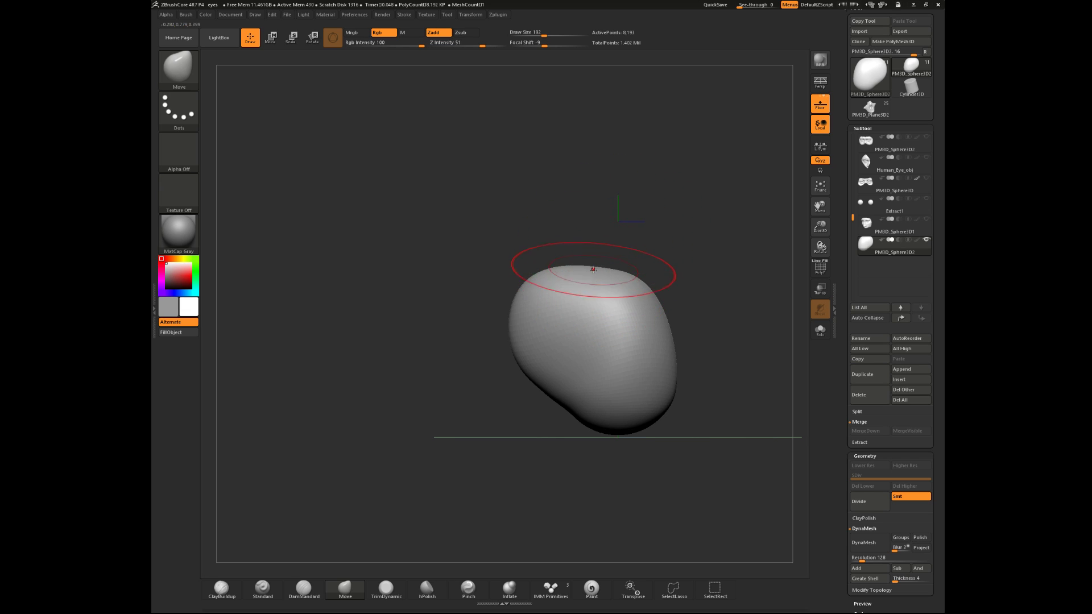
- Pull the top and back of the cranium further out with the Move brush at a draw size of about 187
{"action": "key", "text": "space"}
{"action": "mouse_move", "coordinate": [542, 267]}
{"action": "left_mouse_down"}
{"action": "mouse_move", "coordinate": [552, 264]}
{"action": "mouse_move", "coordinate": [530, 250]}
{"action": "left_mouse_up"}
{"action": "left_click_drag", "start_coordinate": [614, 264], "coordinate": [607, 251]}
{"action": "left_click_drag", "start_coordinate": [522, 335], "coordinate": [514, 336]}
{"action": "key", "text": "space"}
{"action": "left_click_drag", "start_coordinate": [542, 274], "coordinate": [527, 274]}
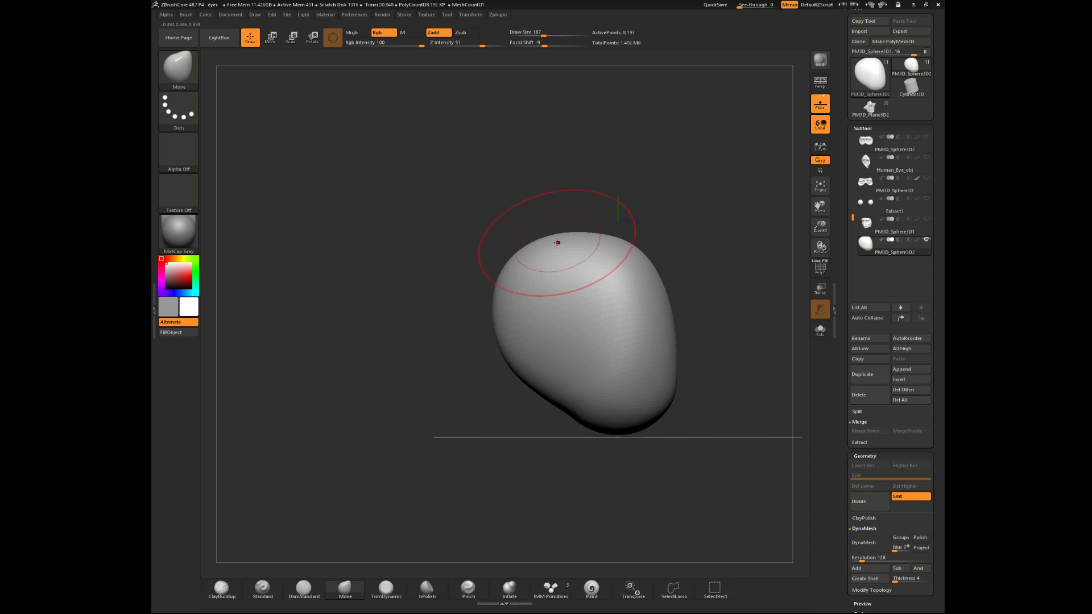
- Smooth the sides of the head and narrow them below the cranium with the Move brush
{"action": "mouse_move", "coordinate": [700, 241]}
{"action": "left_mouse_down"}
{"action": "mouse_move", "coordinate": [592, 253]}
{"action": "mouse_move", "coordinate": [581, 274]}
{"action": "left_mouse_up"}
{"action": "mouse_move", "coordinate": [666, 235]}
{"action": "left_mouse_down"}
{"action": "mouse_move", "coordinate": [615, 250]}
{"action": "mouse_move", "coordinate": [650, 224]}
{"action": "mouse_move", "coordinate": [637, 256]}
{"action": "mouse_move", "coordinate": [661, 291]}
{"action": "mouse_move", "coordinate": [695, 260]}
{"action": "mouse_move", "coordinate": [704, 212]}
{"action": "left_mouse_up"}
{"action": "key", "text": "space"}
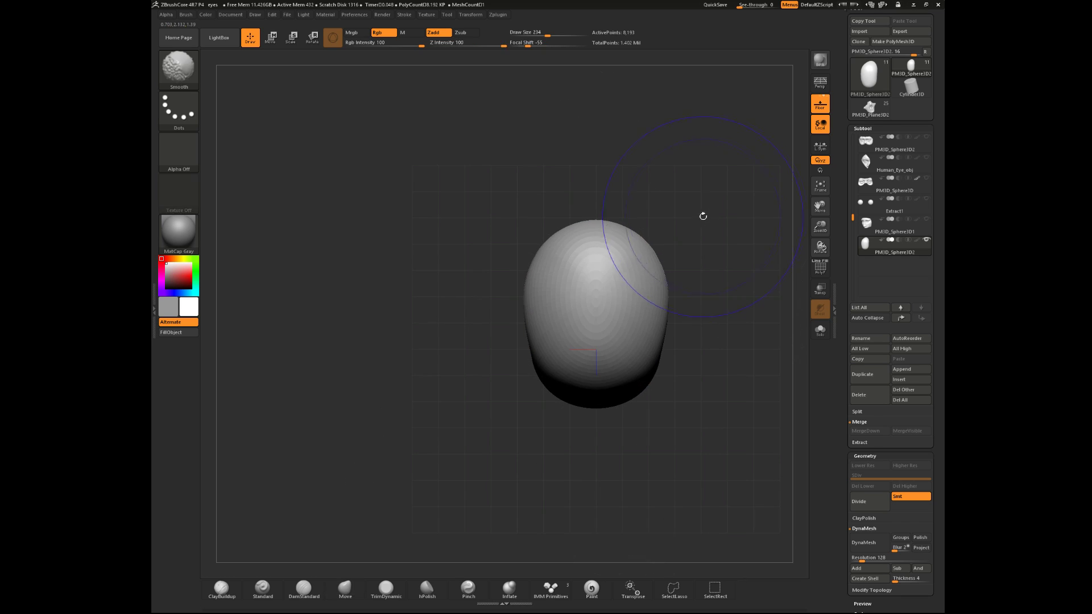
{"action": "mouse_move", "coordinate": [692, 283]}
{"action": "left_mouse_down", "text": "shift"}
{"action": "mouse_move", "coordinate": [685, 256]}
{"action": "mouse_move", "coordinate": [665, 290]}
{"action": "left_mouse_up", "text": "shift"}
{"action": "key", "text": "space"}
{"action": "left_click_drag", "start_coordinate": [633, 379], "coordinate": [623, 394]}
{"action": "mouse_move", "coordinate": [660, 317]}
{"action": "left_mouse_down"}
{"action": "mouse_move", "coordinate": [688, 313]}
{"action": "mouse_move", "coordinate": [624, 323]}
{"action": "left_mouse_up"}
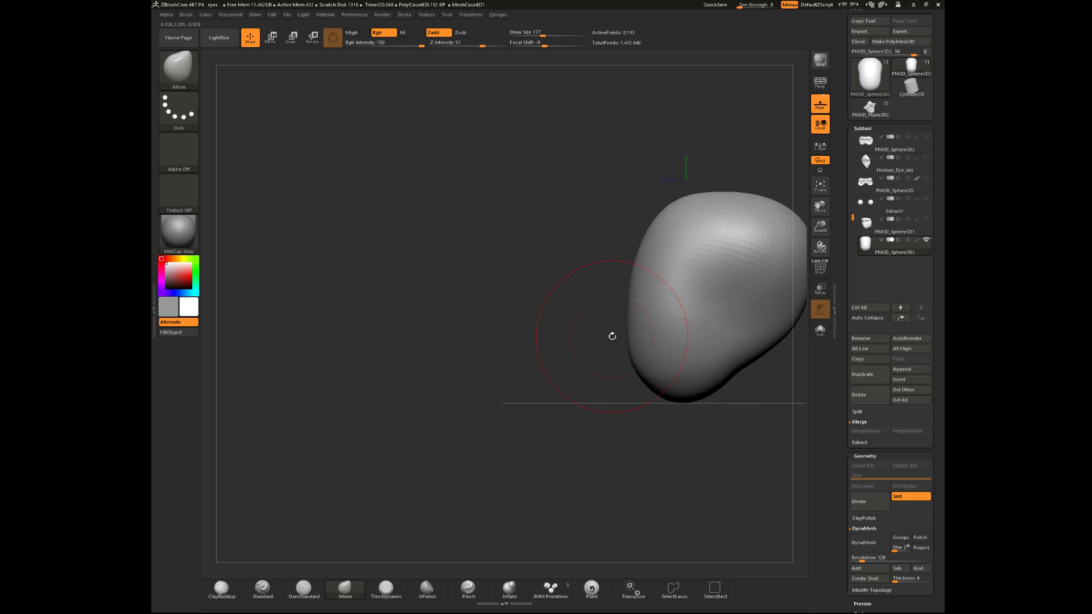
- Flatten the sides of the face from temple to jaw with the TrimDynamic brush
{"action": "left_click", "coordinate": [386, 589]}
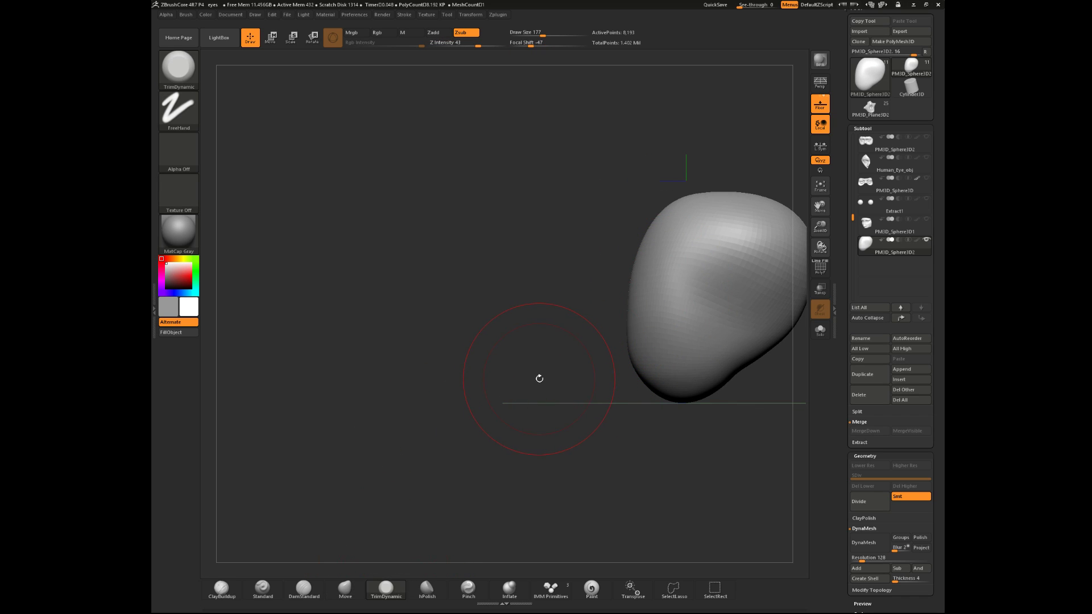
{"action": "mouse_move", "coordinate": [617, 429]}
{"action": "left_mouse_down"}
{"action": "mouse_move", "coordinate": [645, 448]}
{"action": "mouse_move", "coordinate": [653, 425]}
{"action": "left_mouse_up"}
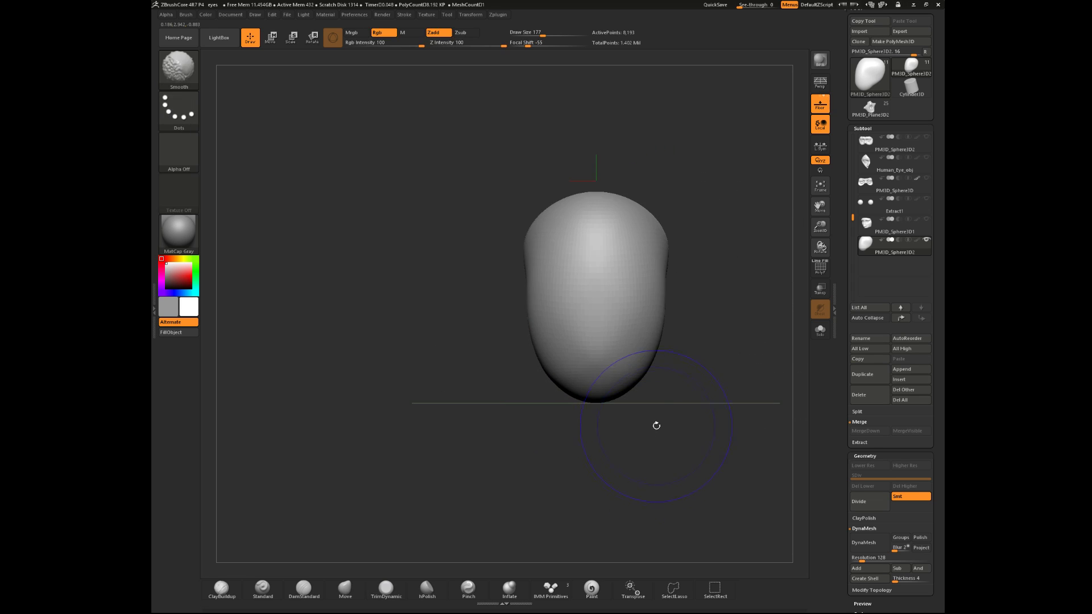
{"action": "mouse_move", "coordinate": [707, 323]}
{"action": "left_mouse_down"}
{"action": "mouse_move", "coordinate": [646, 280]}
{"action": "mouse_move", "coordinate": [635, 324]}
{"action": "mouse_move", "coordinate": [637, 279]}
{"action": "mouse_move", "coordinate": [648, 318]}
{"action": "mouse_move", "coordinate": [630, 259]}
{"action": "mouse_move", "coordinate": [620, 353]}
{"action": "left_mouse_up"}
{"action": "left_click_drag", "start_coordinate": [702, 414], "coordinate": [643, 387]}
{"action": "left_click_drag", "start_coordinate": [670, 279], "coordinate": [661, 307]}
{"action": "left_click_drag", "start_coordinate": [661, 259], "coordinate": [654, 324]}
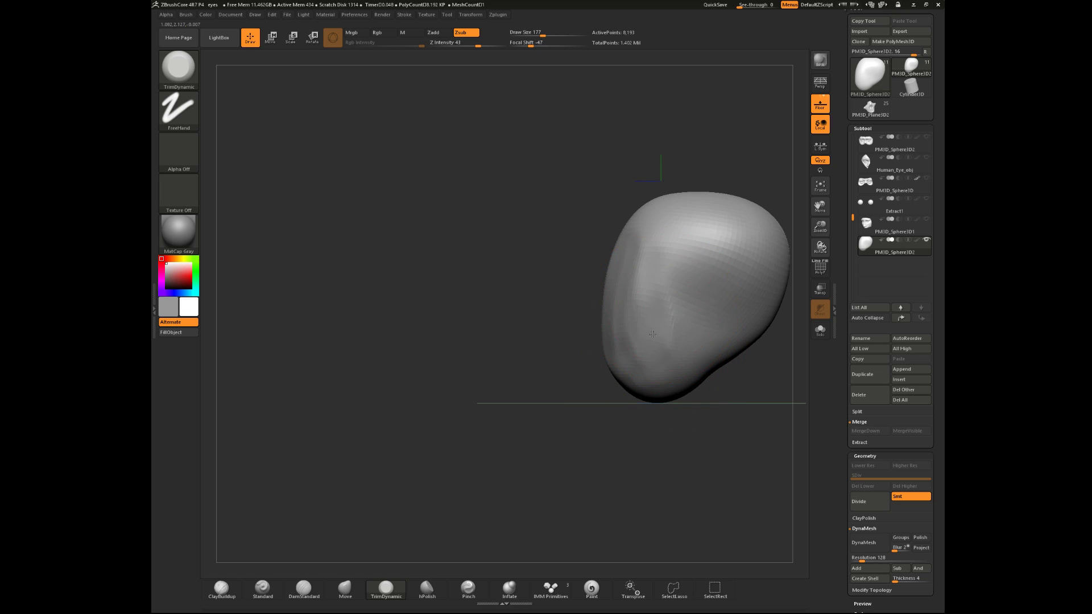
- Trim the temples and lower face further with TrimDynamic and smooth the trimmed planes
{"action": "left_click_drag", "start_coordinate": [625, 433], "coordinate": [685, 455]}
{"action": "mouse_move", "coordinate": [549, 250]}
{"action": "left_mouse_down"}
{"action": "mouse_move", "coordinate": [546, 271]}
{"action": "mouse_move", "coordinate": [545, 257]}
{"action": "left_mouse_up"}
{"action": "mouse_move", "coordinate": [509, 349]}
{"action": "left_mouse_down"}
{"action": "mouse_move", "coordinate": [545, 346]}
{"action": "mouse_move", "coordinate": [547, 321]}
{"action": "mouse_move", "coordinate": [558, 382]}
{"action": "left_mouse_up"}
{"action": "left_click_drag", "start_coordinate": [551, 325], "coordinate": [584, 357], "text": "shift"}
{"action": "left_click_drag", "start_coordinate": [644, 453], "coordinate": [620, 438]}
{"action": "mouse_move", "coordinate": [611, 267]}
{"action": "left_mouse_down", "text": "shift"}
{"action": "mouse_move", "coordinate": [580, 278]}
{"action": "mouse_move", "coordinate": [592, 347]}
{"action": "mouse_move", "coordinate": [603, 279]}
{"action": "mouse_move", "coordinate": [592, 367]}
{"action": "left_mouse_up", "text": "shift"}
- Fill out the brow and temple area with a smaller ClayBuildup brush and smooth the added clay
{"action": "left_click", "coordinate": [344, 589]}
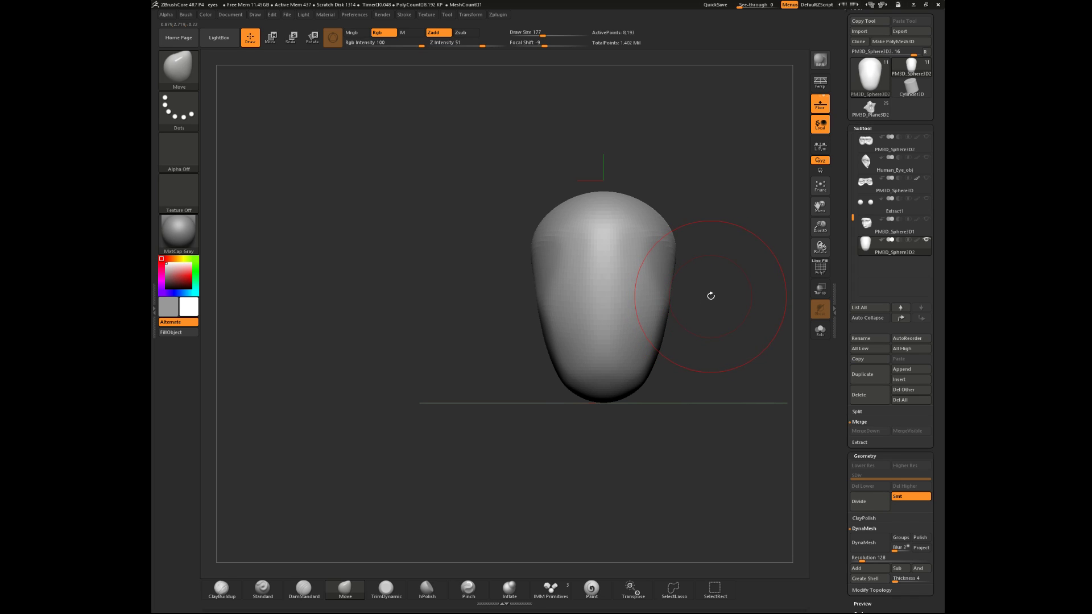
{"action": "mouse_move", "coordinate": [715, 290]}
{"action": "left_mouse_down"}
{"action": "mouse_move", "coordinate": [739, 318]}
{"action": "mouse_move", "coordinate": [707, 334]}
{"action": "left_mouse_up"}
{"action": "left_click", "coordinate": [221, 589]}
{"action": "key", "text": "space"}
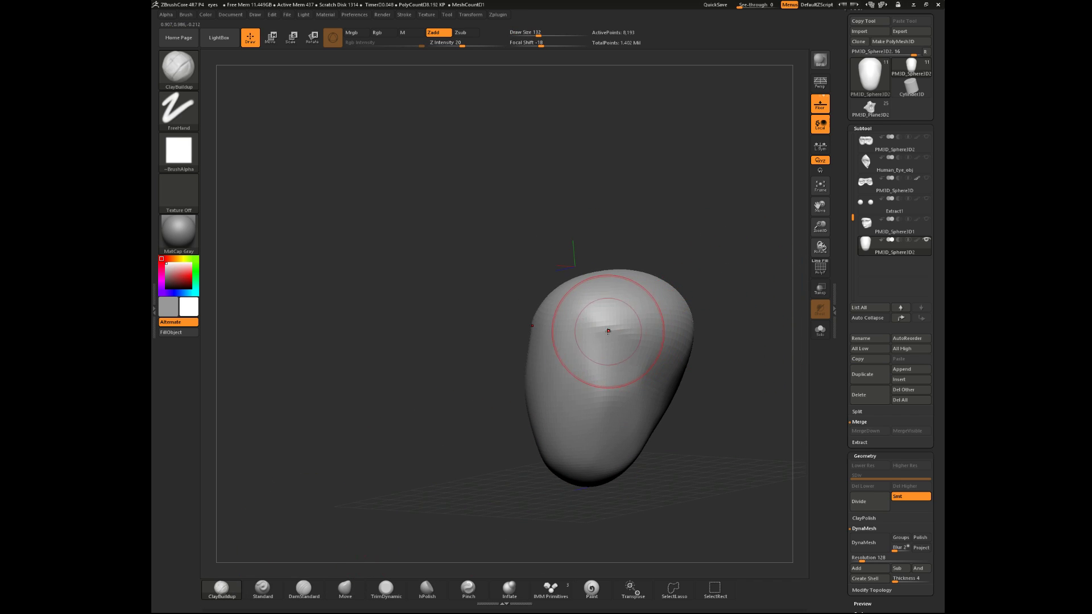
{"action": "left_click_drag", "start_coordinate": [638, 306], "coordinate": [649, 314]}
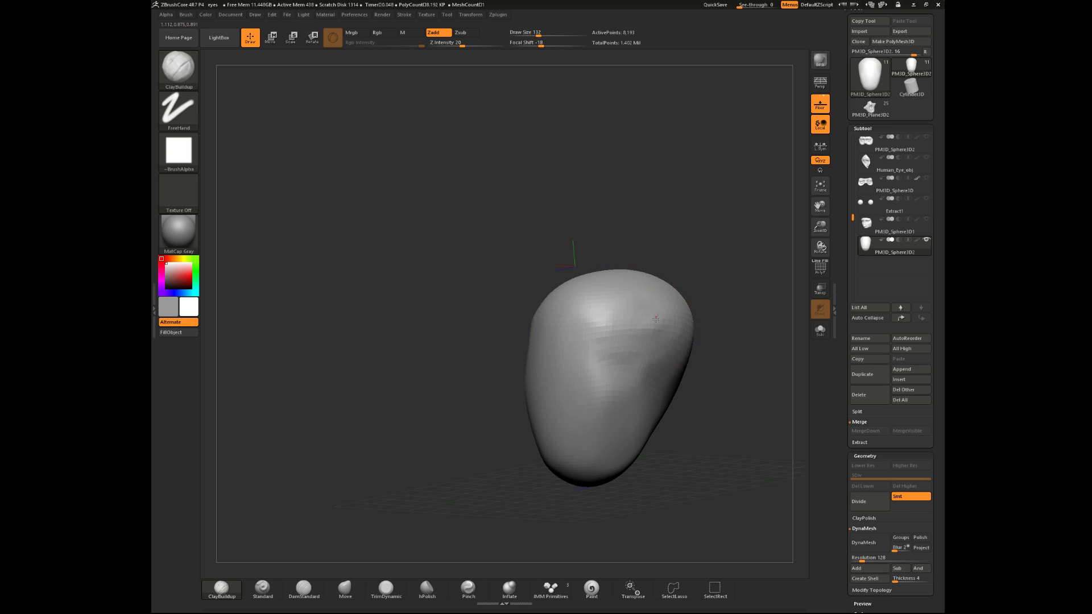
{"action": "left_click_drag", "start_coordinate": [634, 320], "coordinate": [631, 353]}
{"action": "left_click_drag", "start_coordinate": [718, 336], "coordinate": [739, 334], "text": "shift"}
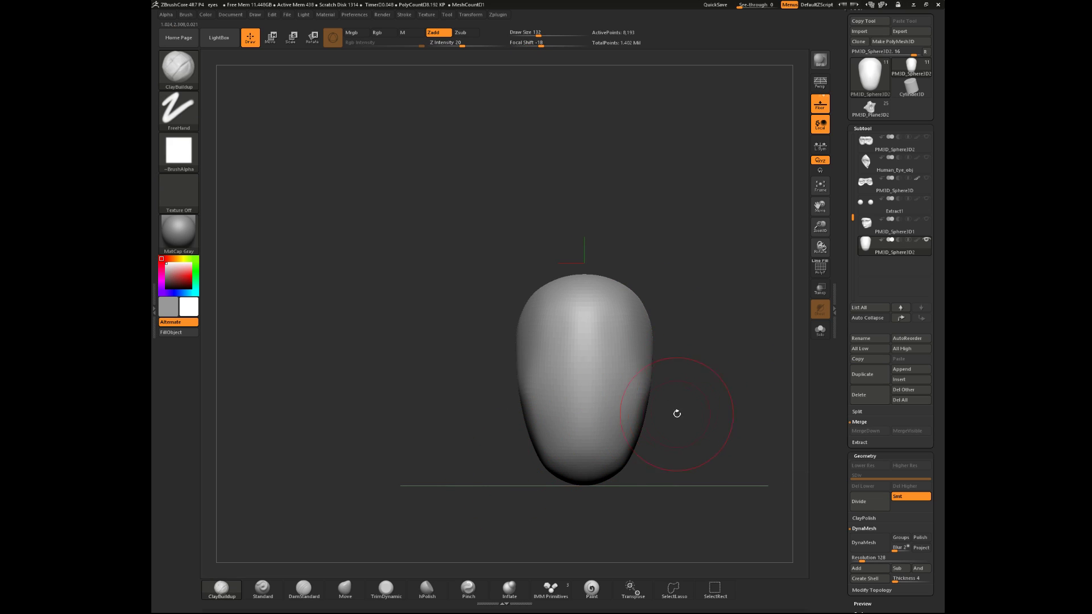
- Taper the jaw into a narrower chin with the Move brush, reducing the draw size to about 116
{"action": "left_click", "coordinate": [387, 590]}
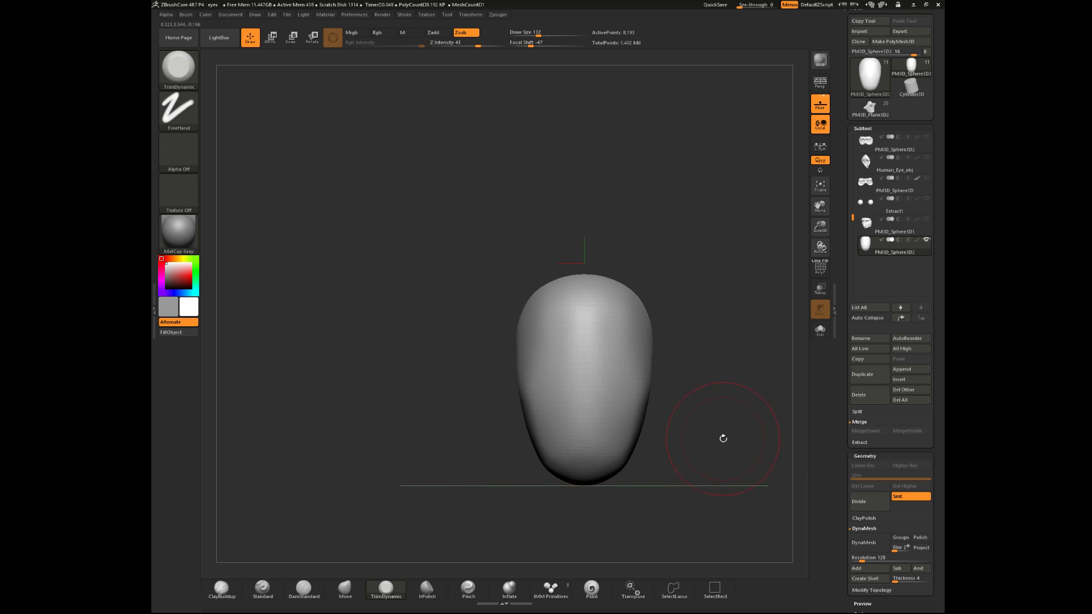
{"action": "left_click", "coordinate": [345, 590]}
{"action": "mouse_move", "coordinate": [653, 420]}
{"action": "left_mouse_down", "text": "alt"}
{"action": "mouse_move", "coordinate": [653, 385]}
{"action": "mouse_move", "coordinate": [654, 400]}
{"action": "mouse_move", "coordinate": [613, 394]}
{"action": "mouse_move", "coordinate": [614, 405]}
{"action": "mouse_move", "coordinate": [636, 404]}
{"action": "mouse_move", "coordinate": [603, 441]}
{"action": "mouse_move", "coordinate": [556, 435]}
{"action": "mouse_move", "coordinate": [575, 438]}
{"action": "left_mouse_up", "text": "alt"}
{"action": "key", "text": "space"}
{"action": "key", "text": "space"}
{"action": "key", "text": "space"}
{"action": "left_click_drag", "start_coordinate": [571, 428], "coordinate": [566, 430]}
{"action": "mouse_move", "coordinate": [631, 418]}
{"action": "left_mouse_down"}
{"action": "mouse_move", "coordinate": [612, 411]}
{"action": "mouse_move", "coordinate": [555, 424]}
{"action": "mouse_move", "coordinate": [597, 400]}
{"action": "mouse_move", "coordinate": [585, 402]}
{"action": "mouse_move", "coordinate": [593, 389]}
{"action": "left_mouse_up"}
{"action": "key", "text": "space"}
{"action": "mouse_move", "coordinate": [601, 391]}
{"action": "left_mouse_down"}
{"action": "mouse_move", "coordinate": [614, 394]}
{"action": "mouse_move", "coordinate": [593, 375]}
{"action": "left_mouse_up"}
{"action": "key", "text": "space"}
{"action": "mouse_move", "coordinate": [620, 380]}
{"action": "left_mouse_down", "text": "shift"}
{"action": "mouse_move", "coordinate": [589, 380]}
{"action": "mouse_move", "coordinate": [560, 418]}
{"action": "left_mouse_up", "text": "shift"}
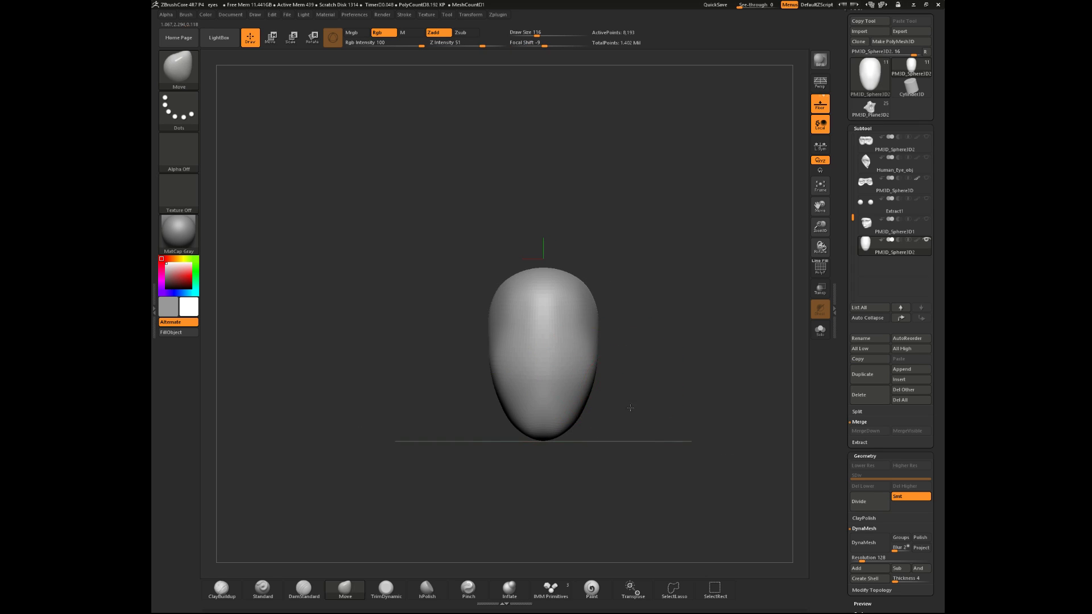
- Refine the outline of the temples and sides of the head with Move and Smooth strokes at smaller draw sizes
{"action": "left_click_drag", "start_coordinate": [631, 404], "coordinate": [521, 426]}
{"action": "mouse_move", "coordinate": [522, 377]}
{"action": "left_mouse_down", "text": "shift"}
{"action": "mouse_move", "coordinate": [520, 427]}
{"action": "mouse_move", "coordinate": [613, 314]}
{"action": "left_mouse_up", "text": "shift"}
{"action": "key", "text": "space"}
{"action": "key", "text": "shift"}
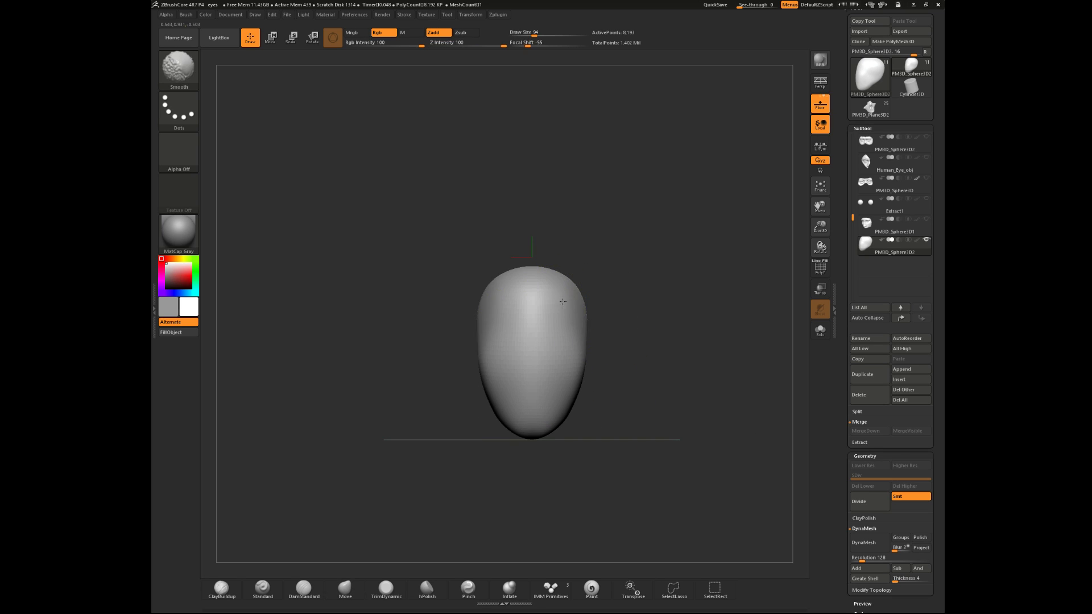
{"action": "left_click_drag", "start_coordinate": [648, 291], "coordinate": [610, 341]}
{"action": "key", "text": "space"}
{"action": "left_click_drag", "start_coordinate": [537, 299], "coordinate": [553, 299]}
- Widen and round the upper cranium with the Move brush at a draw size of about 187
{"action": "left_click_drag", "start_coordinate": [843, 483], "coordinate": [829, 455]}
{"action": "mouse_move", "coordinate": [697, 319]}
{"action": "left_mouse_down"}
{"action": "mouse_move", "coordinate": [683, 344]}
{"action": "mouse_move", "coordinate": [667, 333]}
{"action": "left_mouse_up"}
{"action": "key", "text": "space"}
{"action": "left_click_drag", "start_coordinate": [667, 280], "coordinate": [620, 268]}
{"action": "right_click_drag", "start_coordinate": [674, 342], "coordinate": [703, 380]}
{"action": "key", "text": "space"}
{"action": "left_click_drag", "start_coordinate": [686, 360], "coordinate": [666, 367]}
{"action": "right_click_drag", "start_coordinate": [673, 367], "coordinate": [683, 352], "text": "shift"}
{"action": "key", "text": "space"}
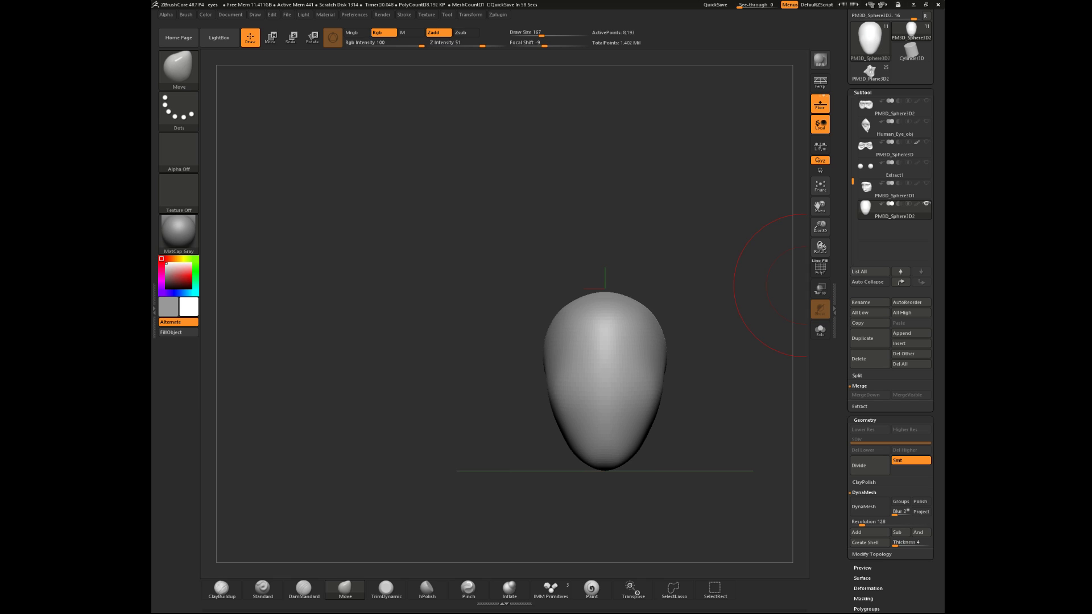
{"action": "right_click_drag", "start_coordinate": [663, 366], "coordinate": [607, 415]}
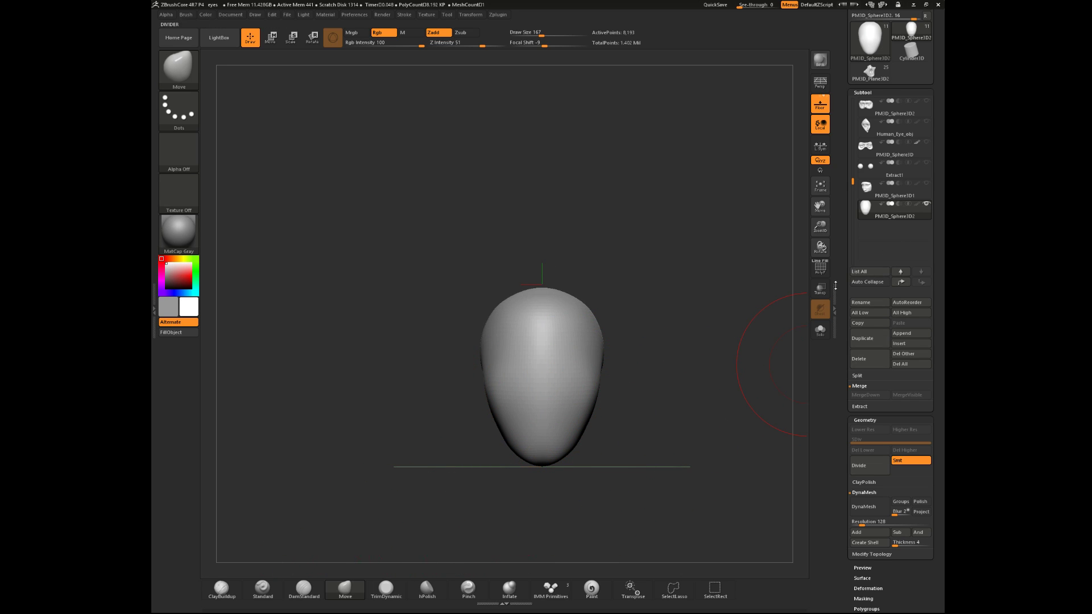
{"action": "left_click_drag", "start_coordinate": [821, 247], "coordinate": [626, 347]}
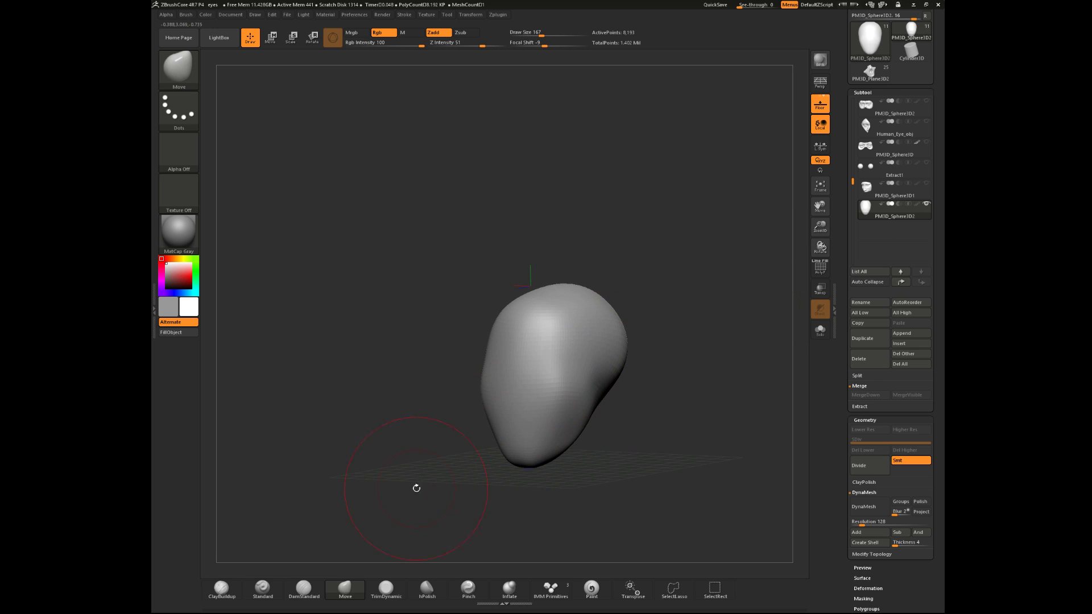
- Build up the side of the head and jaw with ClayBuildup at a draw size of about 140 and smooth the strokes
{"action": "left_click", "coordinate": [221, 589]}
{"action": "key", "text": "space"}
{"action": "mouse_move", "coordinate": [603, 438]}
{"action": "left_mouse_down"}
{"action": "mouse_move", "coordinate": [590, 438]}
{"action": "mouse_move", "coordinate": [656, 444]}
{"action": "mouse_move", "coordinate": [650, 463]}
{"action": "mouse_move", "coordinate": [640, 444]}
{"action": "mouse_move", "coordinate": [660, 408]}
{"action": "left_mouse_up"}
{"action": "key", "text": "shift"}
{"action": "left_click_drag", "start_coordinate": [550, 391], "coordinate": [577, 392], "text": "shift"}
{"action": "left_click_drag", "start_coordinate": [684, 437], "coordinate": [627, 425], "text": "shift"}
{"action": "key", "text": "space"}
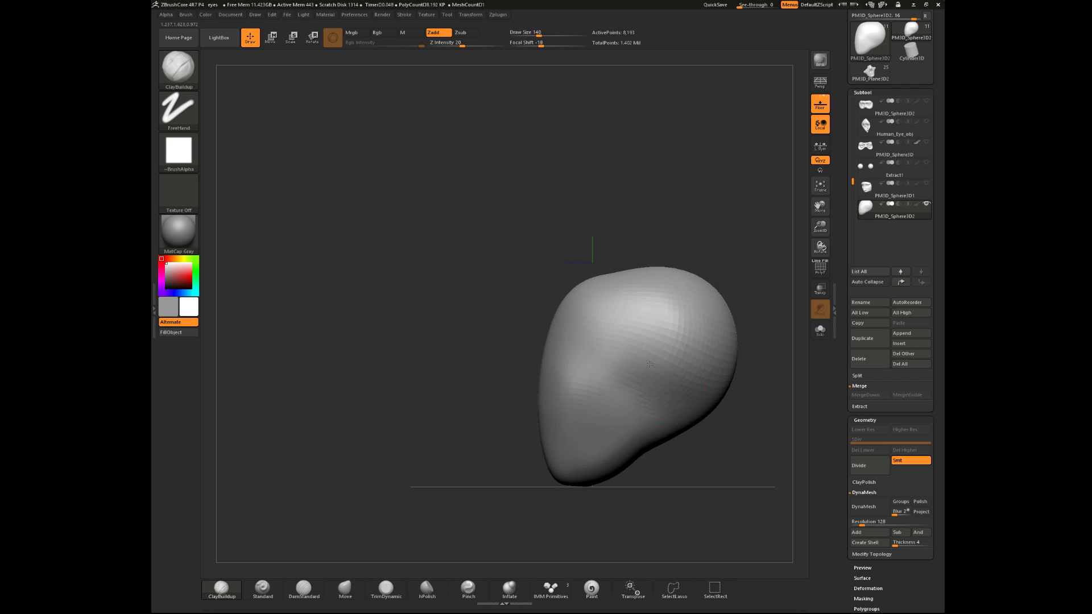
- Turn on DynaMesh for the head and set its resolution to 72
{"action": "left_click", "coordinate": [871, 507]}
{"action": "left_click_drag", "start_coordinate": [641, 306], "coordinate": [698, 387]}
{"action": "key", "text": "ctrl+z"}
{"action": "left_click", "coordinate": [861, 522]}
{"action": "left_click", "coordinate": [862, 522]}
{"action": "left_click", "coordinate": [861, 522]}
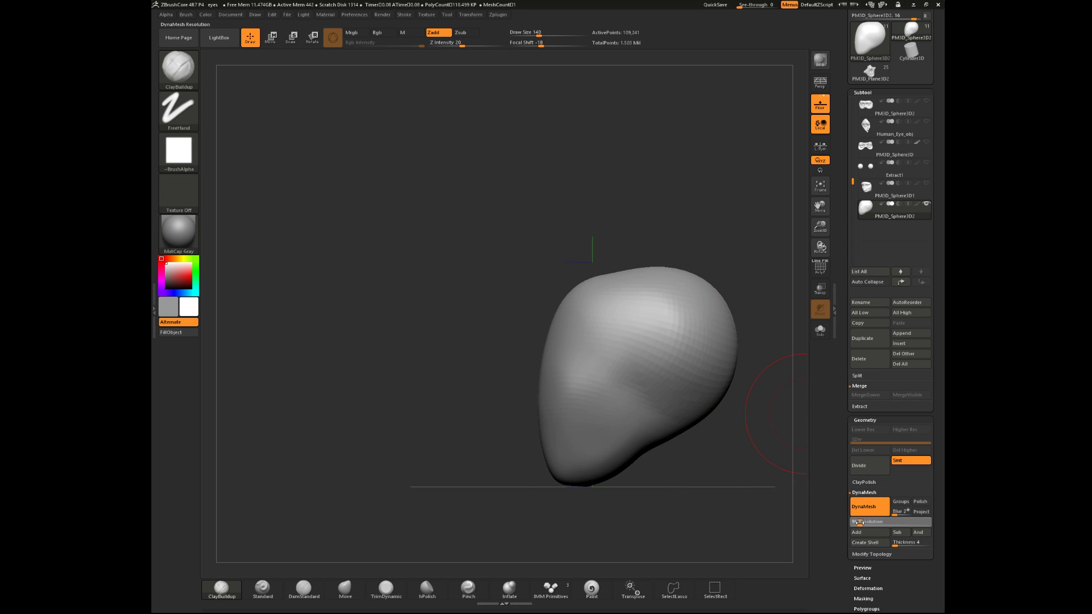
{"action": "left_click", "coordinate": [868, 509]}
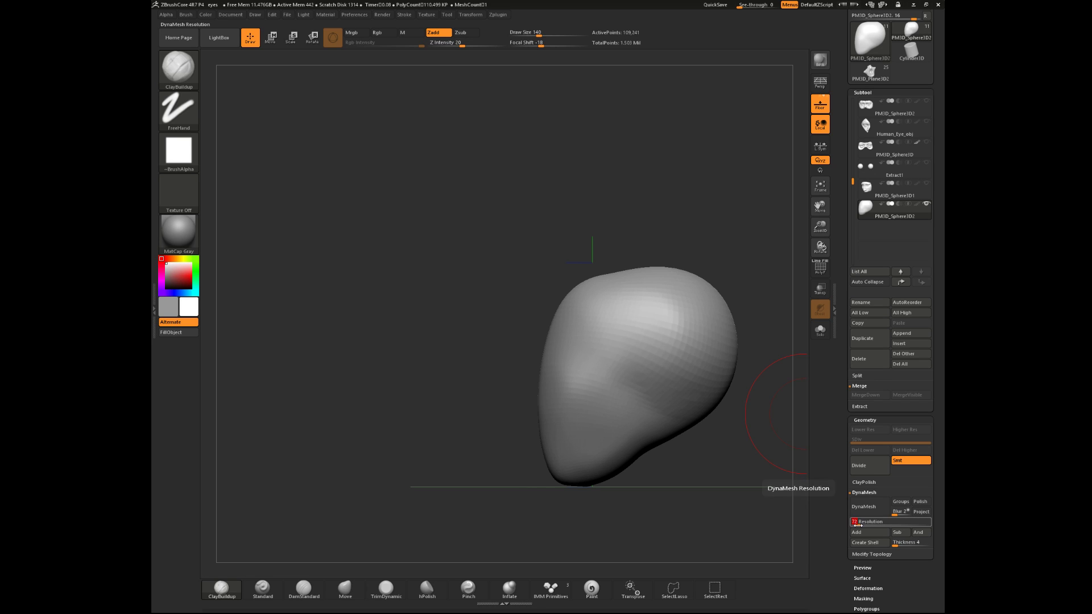
{"action": "left_click", "coordinate": [868, 509]}
- Lower the DynaMesh resolution to 56, remesh the head and smooth its surface
{"action": "mouse_move", "coordinate": [656, 322]}
{"action": "left_mouse_down"}
{"action": "mouse_move", "coordinate": [673, 408]}
{"action": "mouse_move", "coordinate": [693, 389]}
{"action": "left_mouse_up"}
{"action": "key", "text": "shift"}
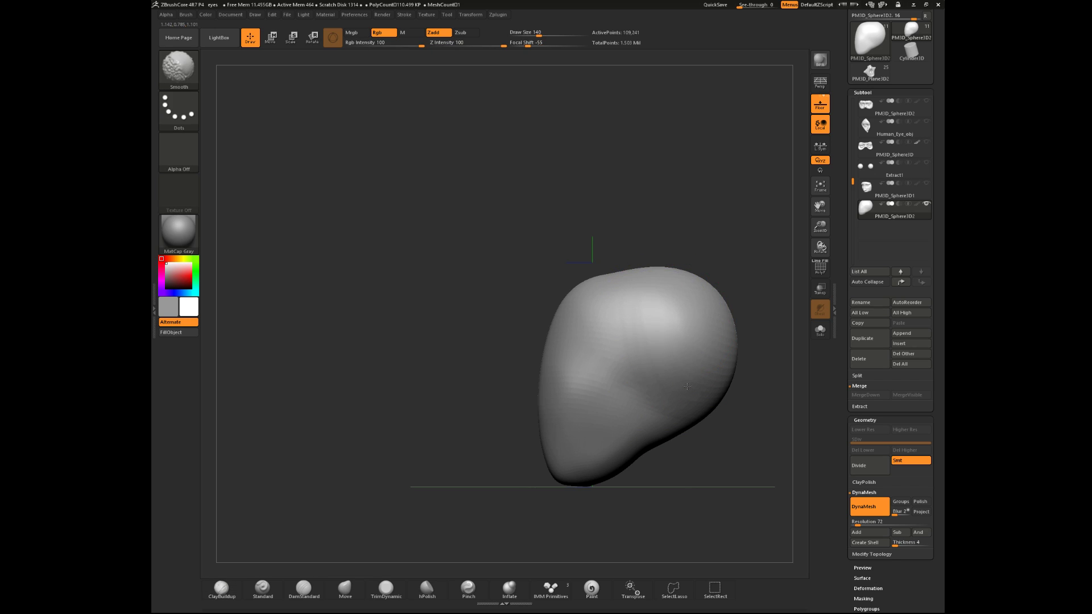
{"action": "mouse_move", "coordinate": [541, 266]}
{"action": "left_mouse_down"}
{"action": "mouse_move", "coordinate": [577, 284]}
{"action": "mouse_move", "coordinate": [602, 335]}
{"action": "left_mouse_up"}
{"action": "left_click", "coordinate": [854, 521]}
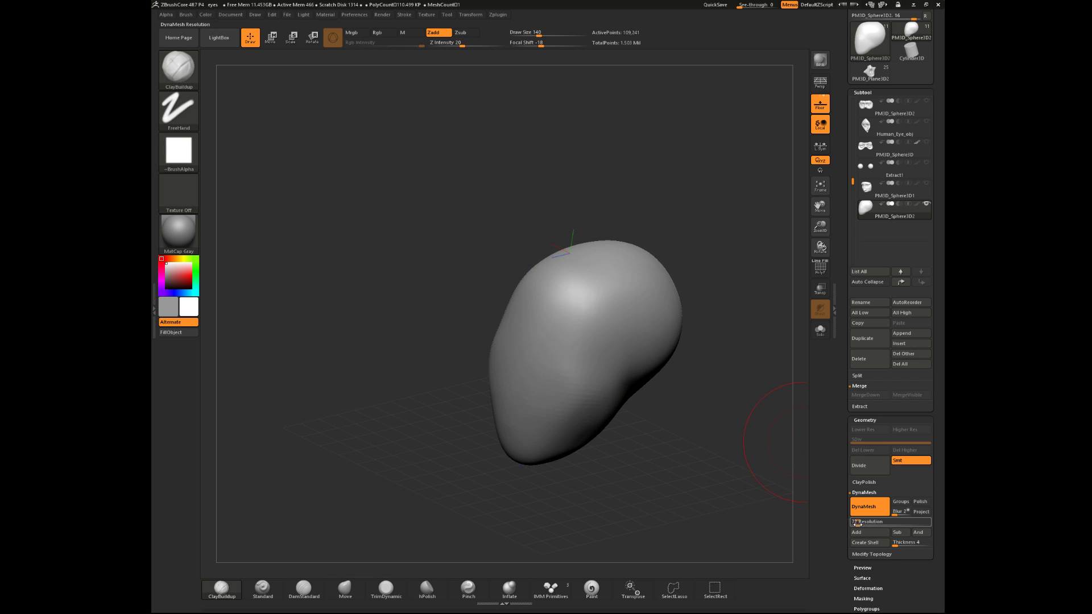
{"action": "type", "text": "56"}
{"action": "key", "text": "Return"}
{"action": "mouse_move", "coordinate": [604, 315]}
{"action": "left_mouse_down", "text": "shift"}
{"action": "mouse_move", "coordinate": [578, 317]}
{"action": "mouse_move", "coordinate": [637, 267]}
{"action": "left_mouse_up", "text": "shift"}
{"action": "left_click_drag", "start_coordinate": [734, 293], "coordinate": [703, 287], "text": "shift"}
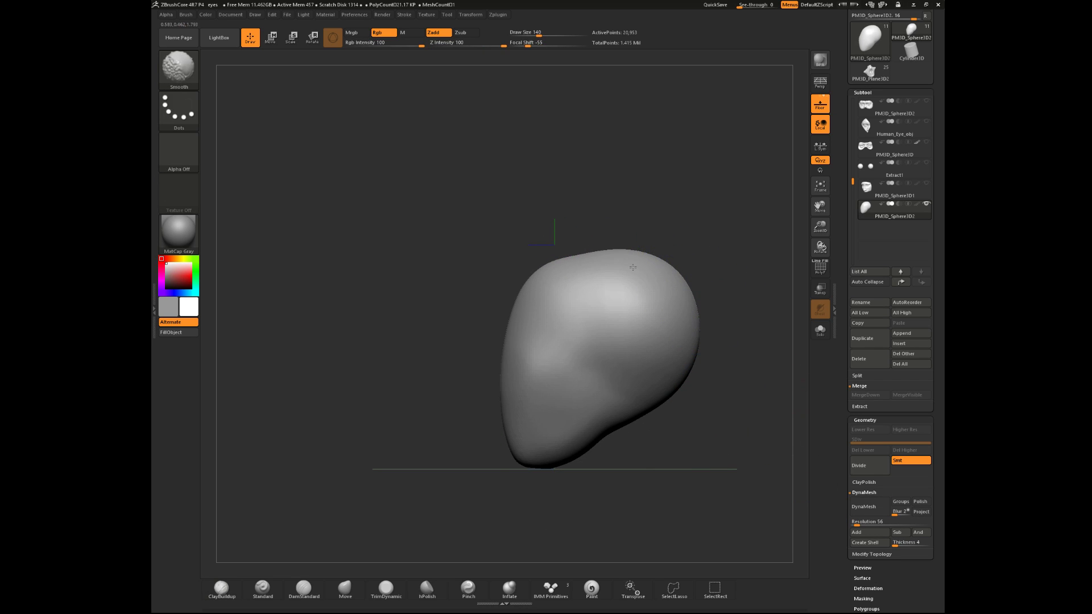
- Round the top and back of the cranium with the Move brush at a draw size of about 324
{"action": "left_click", "coordinate": [353, 590]}
{"action": "left_click_drag", "start_coordinate": [378, 449], "coordinate": [429, 463]}
{"action": "key", "text": "space"}
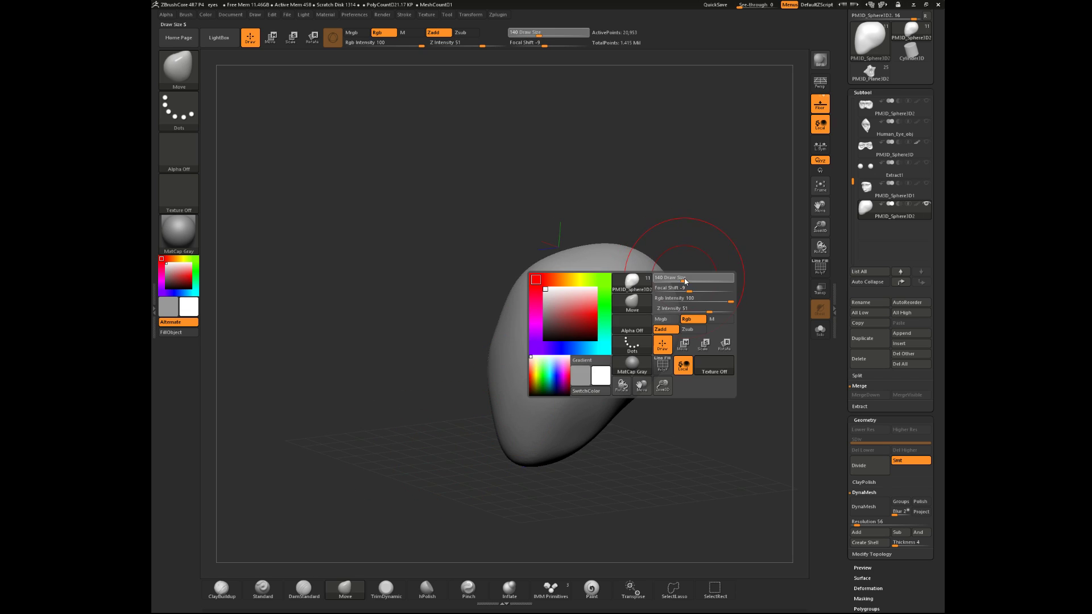
{"action": "left_click_drag", "start_coordinate": [699, 280], "coordinate": [698, 280]}
{"action": "mouse_move", "coordinate": [705, 267]}
{"action": "left_mouse_down"}
{"action": "mouse_move", "coordinate": [710, 310]}
{"action": "mouse_move", "coordinate": [689, 304]}
{"action": "left_mouse_up"}
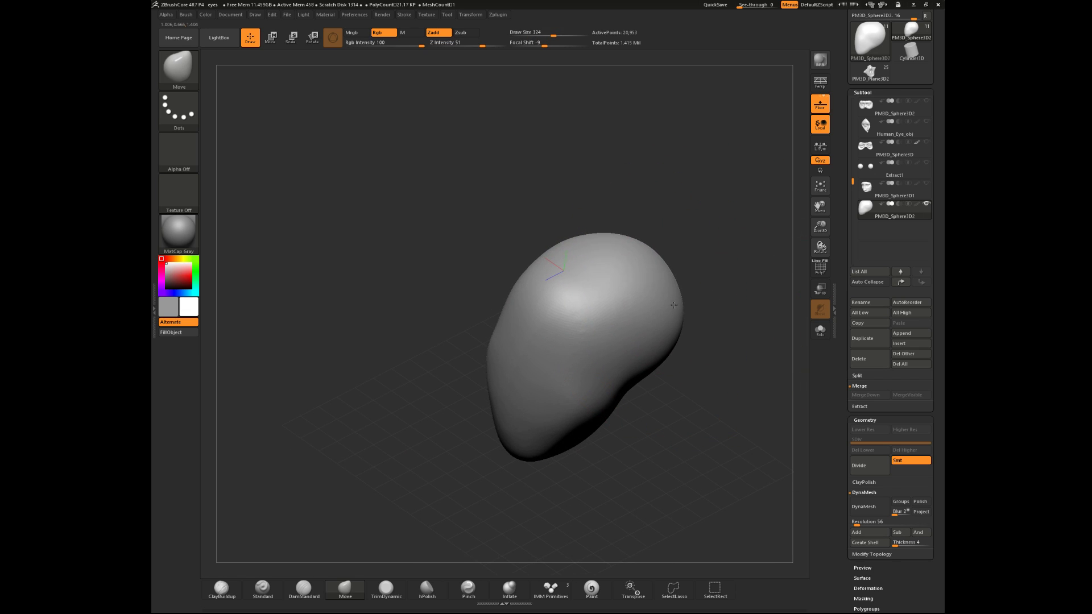
- Refine the rear curve of the skull in profile with the Move brush at a slightly reduced draw size
{"action": "left_click_drag", "start_coordinate": [714, 252], "coordinate": [694, 244], "text": "shift"}
{"action": "key", "text": "space"}
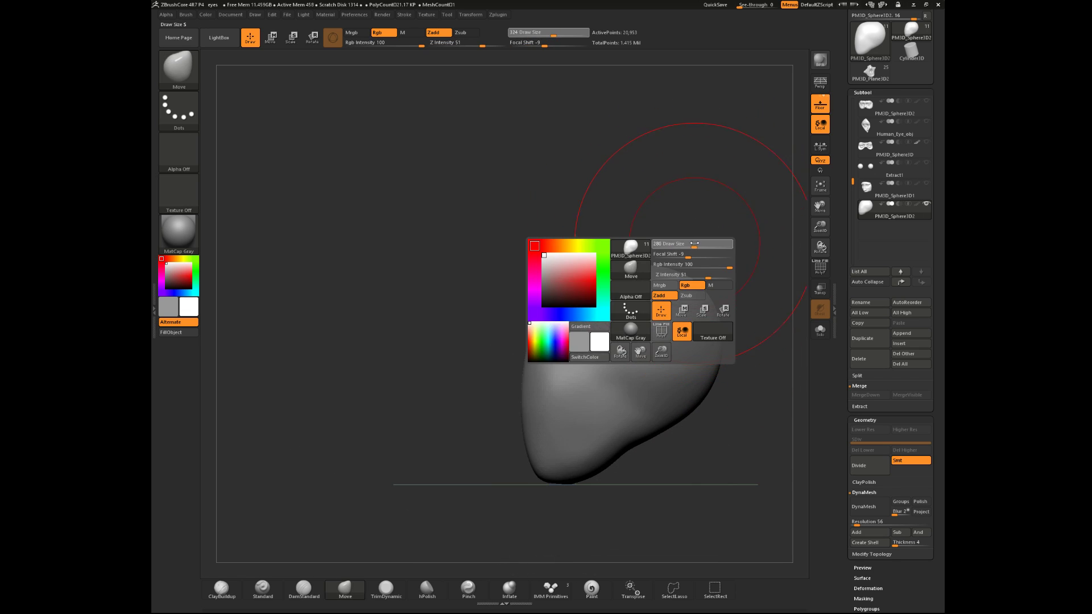
{"action": "left_click_drag", "start_coordinate": [681, 293], "coordinate": [682, 289]}
{"action": "left_click_drag", "start_coordinate": [685, 242], "coordinate": [677, 280]}
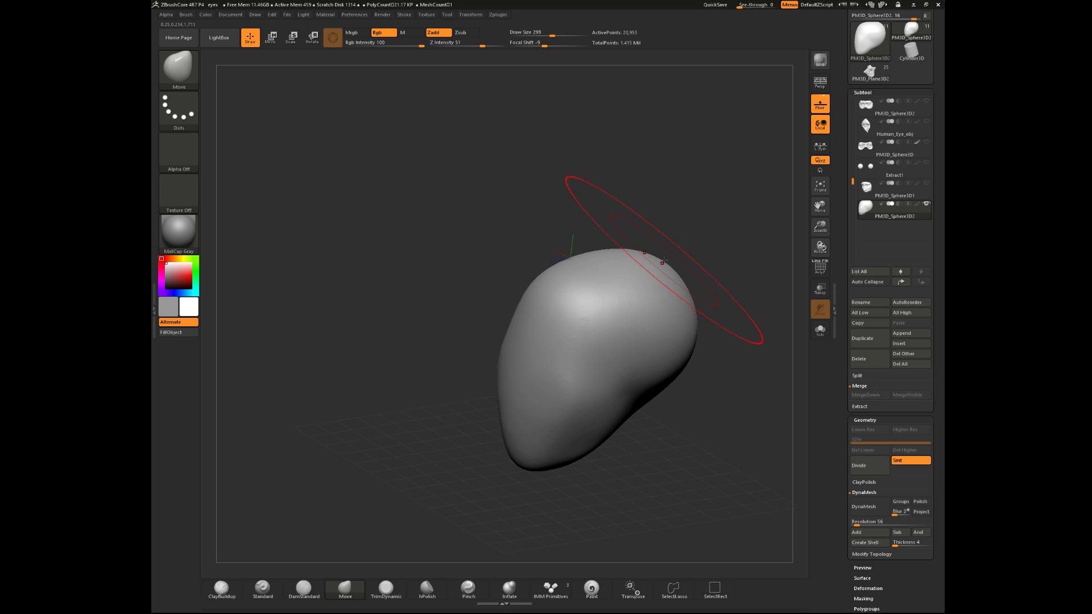
{"action": "left_click_drag", "start_coordinate": [708, 401], "coordinate": [703, 382]}
{"action": "left_click_drag", "start_coordinate": [715, 435], "coordinate": [612, 477]}
- Adjust the crown and forehead contour with the Move brush at a draw size of about 202
{"action": "left_click", "coordinate": [387, 589]}
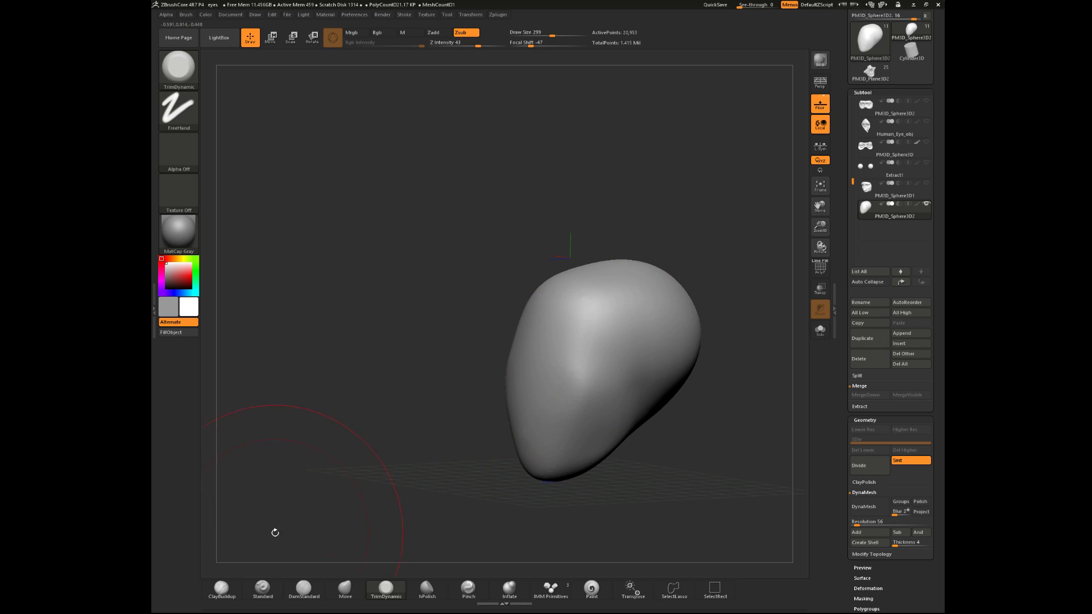
{"action": "left_click", "coordinate": [345, 589]}
{"action": "key", "text": "space"}
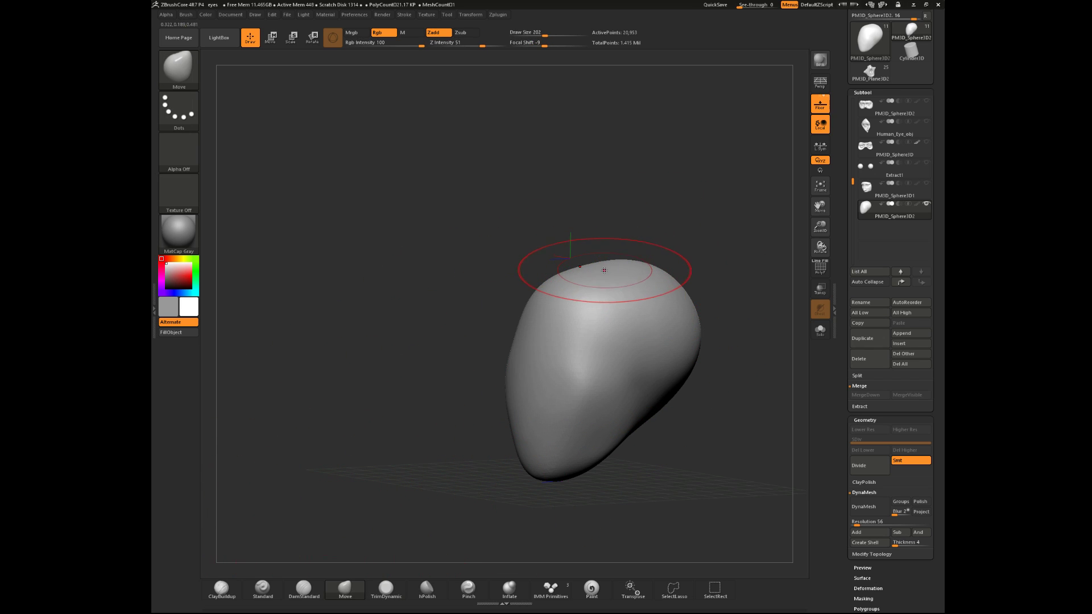
{"action": "left_click_drag", "start_coordinate": [710, 394], "coordinate": [734, 403]}
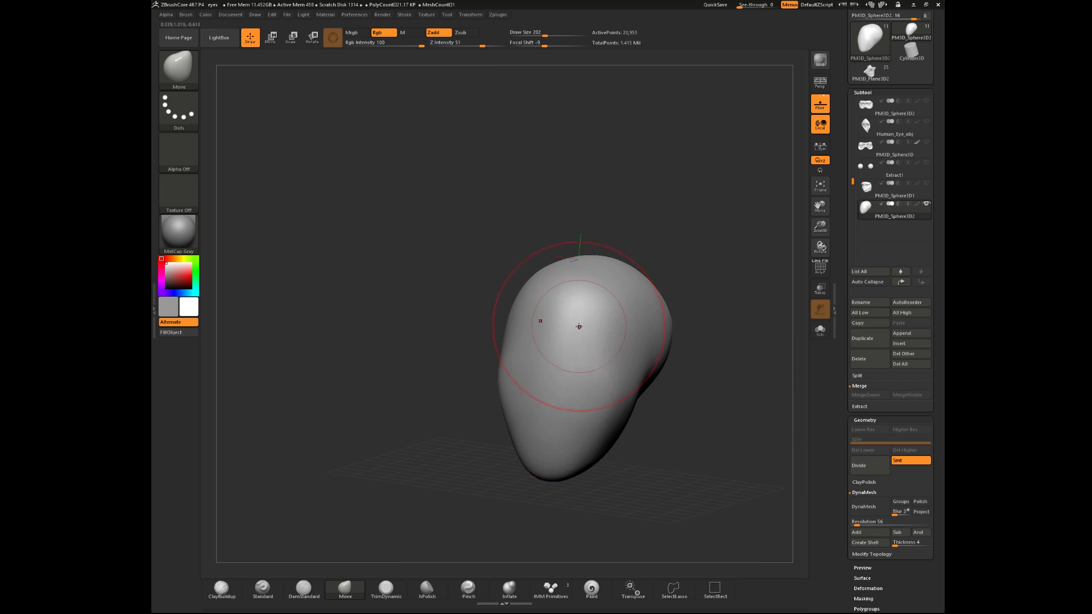
{"action": "left_click_drag", "start_coordinate": [690, 437], "coordinate": [687, 448], "text": "shift"}
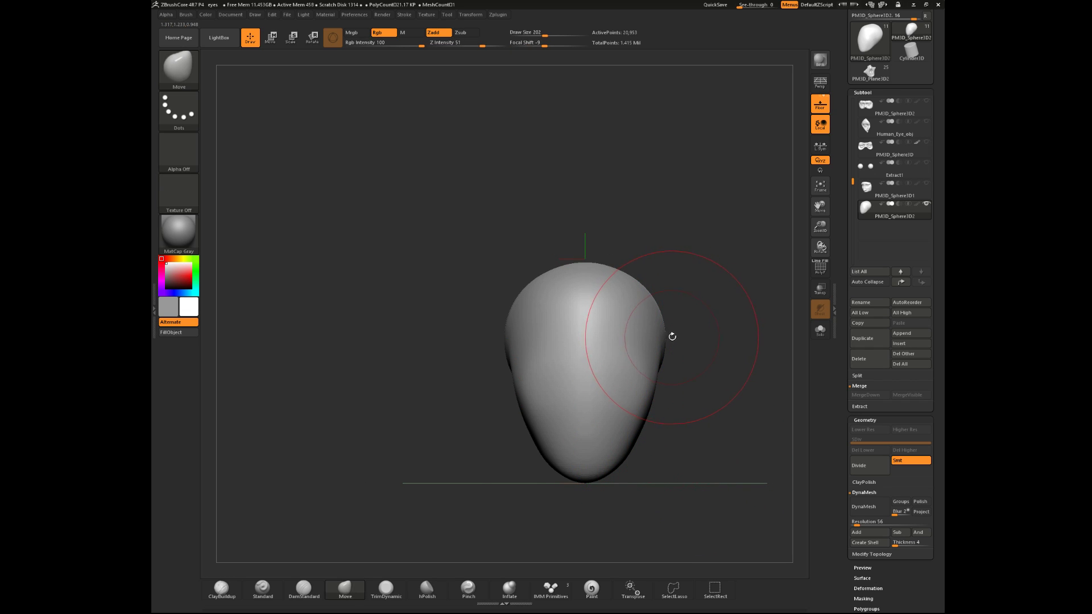
- Shape the sides of the cranium from the front with the Move brush at a draw size of about 128
{"action": "key", "text": "space"}
{"action": "left_click_drag", "start_coordinate": [672, 322], "coordinate": [665, 323]}
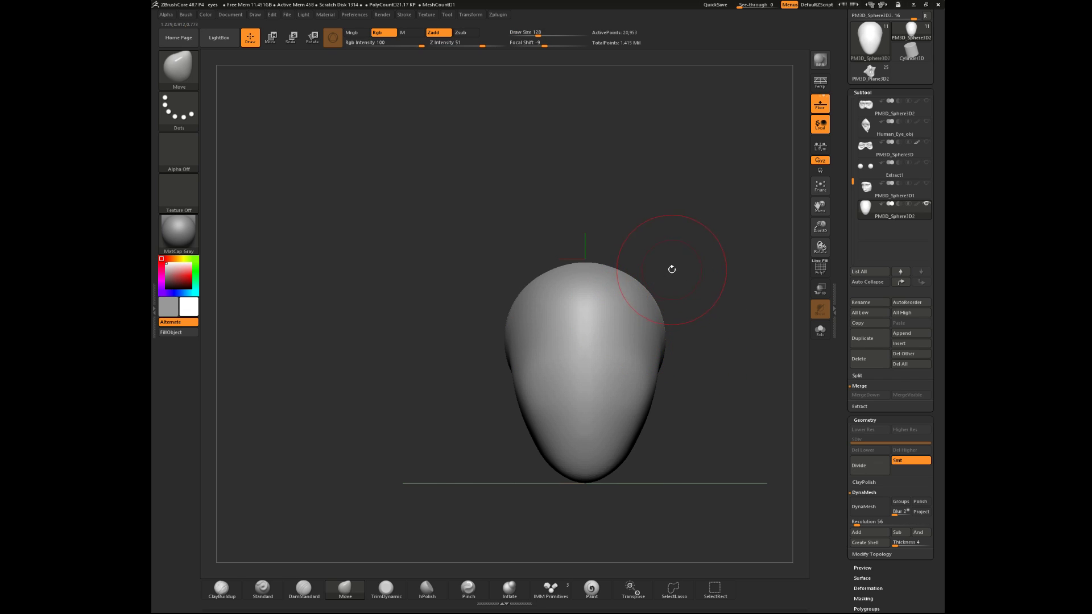
{"action": "mouse_move", "coordinate": [664, 325]}
{"action": "left_mouse_down"}
{"action": "mouse_move", "coordinate": [665, 345]}
{"action": "mouse_move", "coordinate": [698, 359]}
{"action": "mouse_move", "coordinate": [686, 345]}
{"action": "left_mouse_up"}
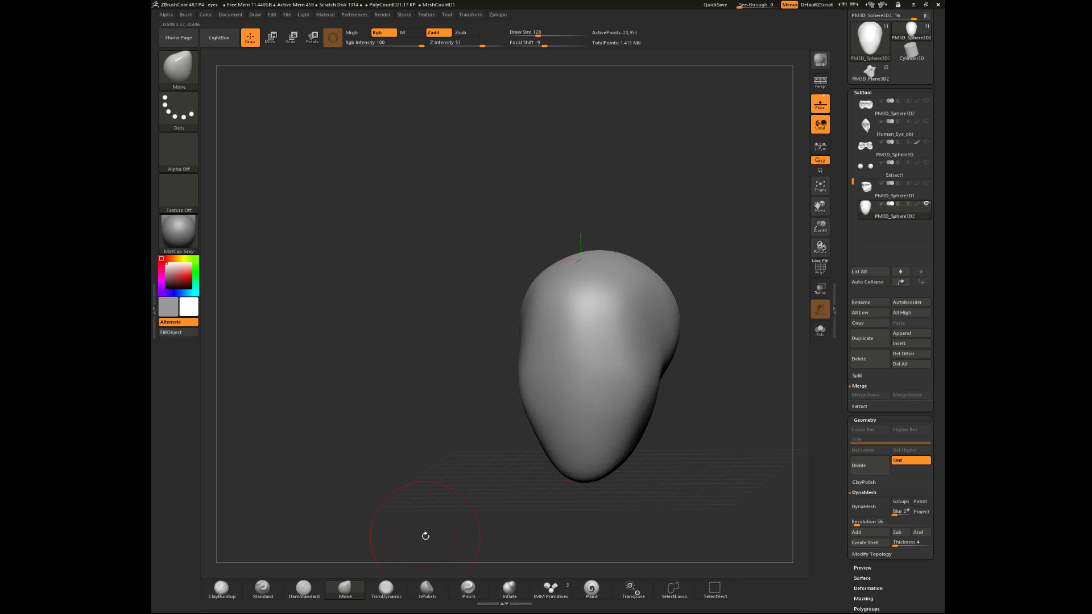
{"action": "left_click", "coordinate": [235, 586]}
{"action": "left_click", "coordinate": [350, 593]}
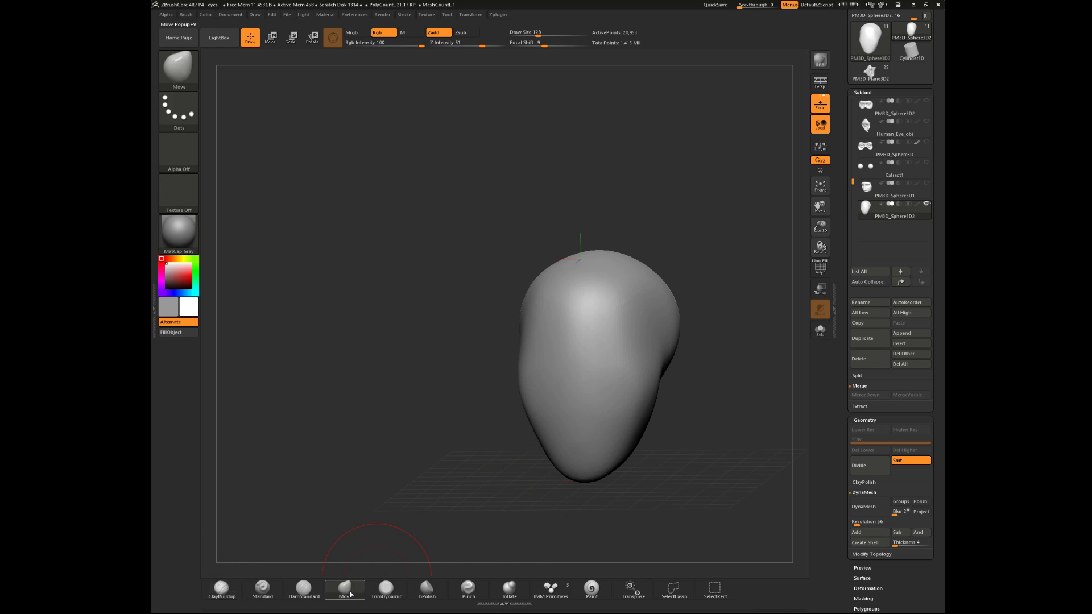
- Widen the jaw and lower face with the Move brush at a draw size of about 112 and smooth the result
{"action": "mouse_move", "coordinate": [683, 440]}
{"action": "left_mouse_down", "text": "shift"}
{"action": "mouse_move", "coordinate": [655, 326]}
{"action": "mouse_move", "coordinate": [669, 334]}
{"action": "mouse_move", "coordinate": [672, 319]}
{"action": "mouse_move", "coordinate": [663, 323]}
{"action": "mouse_move", "coordinate": [681, 346]}
{"action": "left_mouse_up", "text": "shift"}
{"action": "key", "text": "space"}
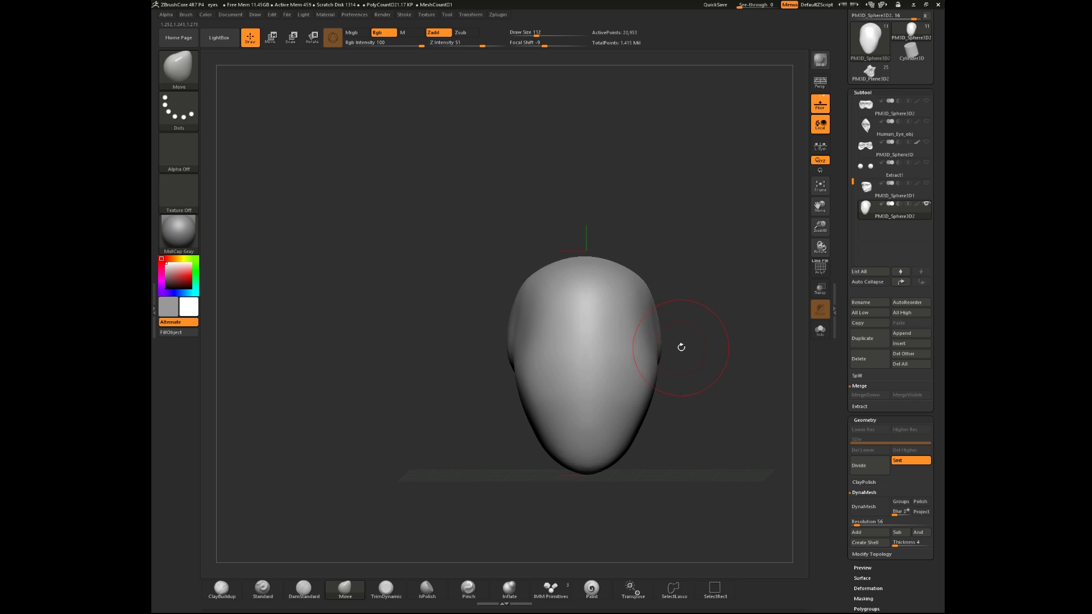
{"action": "key", "text": "shift"}
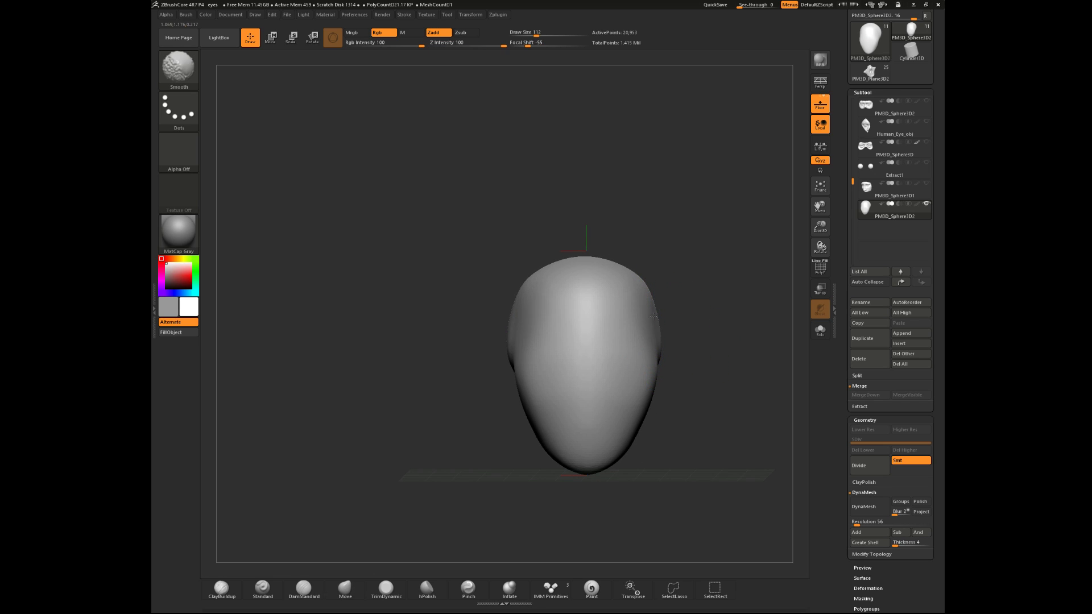
{"action": "left_click_drag", "start_coordinate": [676, 414], "coordinate": [646, 455]}
{"action": "mouse_move", "coordinate": [631, 441]}
{"action": "left_mouse_down"}
{"action": "mouse_move", "coordinate": [651, 456]}
{"action": "mouse_move", "coordinate": [640, 460]}
{"action": "left_mouse_up"}
{"action": "mouse_move", "coordinate": [636, 441]}
{"action": "left_mouse_down"}
{"action": "mouse_move", "coordinate": [670, 463]}
{"action": "mouse_move", "coordinate": [675, 498]}
{"action": "mouse_move", "coordinate": [624, 434]}
{"action": "left_mouse_up"}
{"action": "left_click_drag", "start_coordinate": [569, 312], "coordinate": [699, 346]}
{"action": "left_click_drag", "start_coordinate": [618, 439], "coordinate": [619, 455], "text": "shift"}
{"action": "left_click_drag", "start_coordinate": [643, 421], "coordinate": [637, 426], "text": "shift"}
- Flatten the chin and the underside of the jaw with TrimDynamic at a draw size of about 112
{"action": "left_click", "coordinate": [386, 588]}
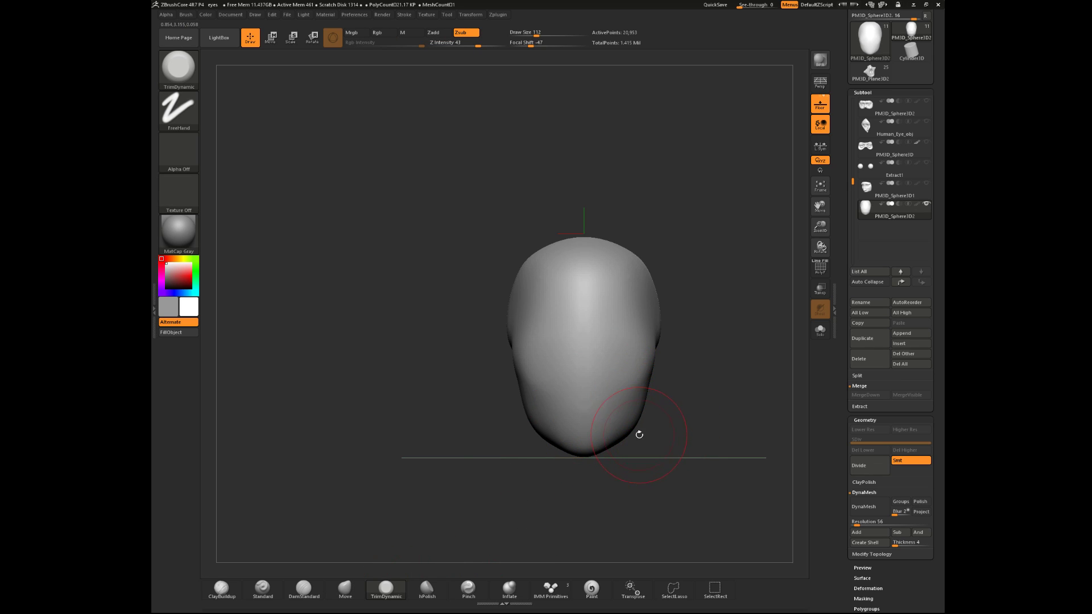
{"action": "mouse_move", "coordinate": [642, 446]}
{"action": "left_mouse_down"}
{"action": "mouse_move", "coordinate": [602, 419]}
{"action": "mouse_move", "coordinate": [592, 391]}
{"action": "left_mouse_up"}
{"action": "mouse_move", "coordinate": [654, 461]}
{"action": "left_mouse_down"}
{"action": "mouse_move", "coordinate": [676, 405]}
{"action": "mouse_move", "coordinate": [616, 411]}
{"action": "left_mouse_up"}
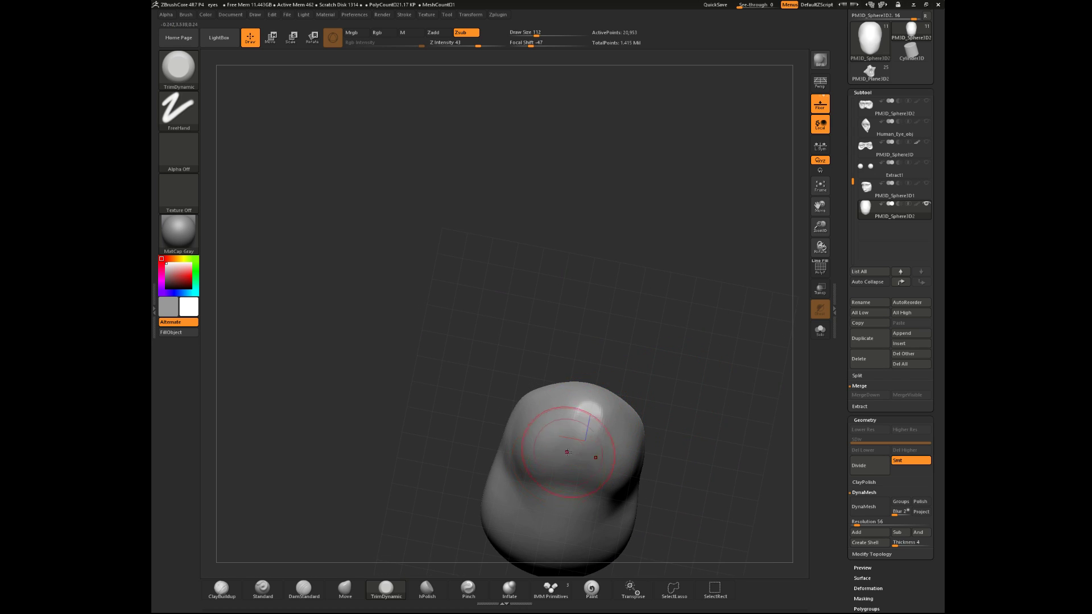
{"action": "mouse_move", "coordinate": [609, 311]}
{"action": "left_mouse_down", "text": "shift"}
{"action": "mouse_move", "coordinate": [620, 364]}
{"action": "mouse_move", "coordinate": [646, 404]}
{"action": "mouse_move", "coordinate": [643, 264]}
{"action": "left_mouse_up", "text": "shift"}
{"action": "mouse_move", "coordinate": [652, 324]}
{"action": "left_mouse_down"}
{"action": "mouse_move", "coordinate": [652, 239]}
{"action": "mouse_move", "coordinate": [620, 199]}
{"action": "left_mouse_up"}
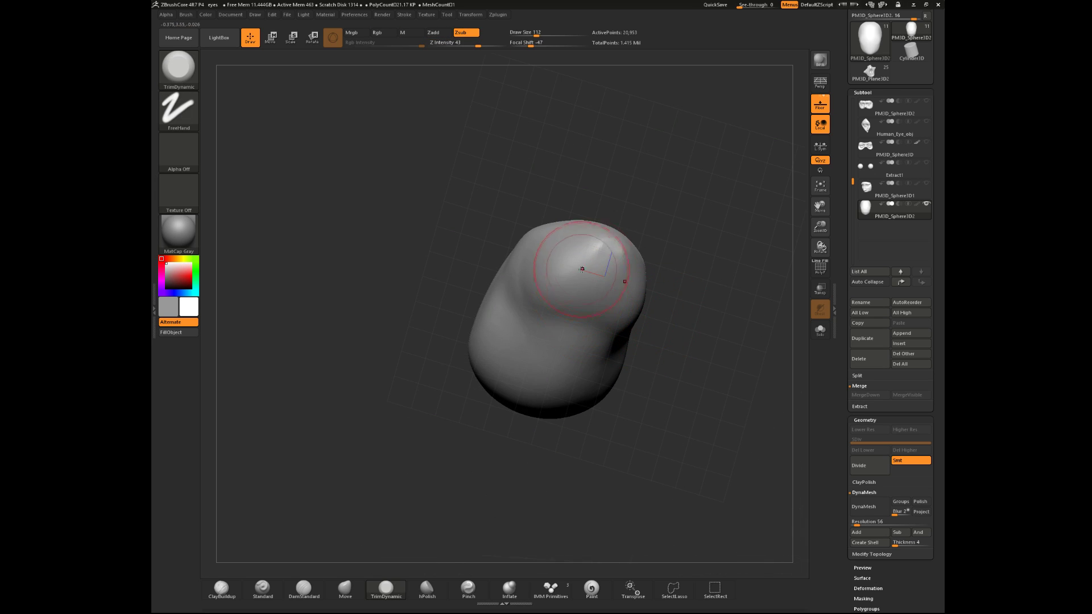
- Build up the jawline and chin with ClayBuildup at draw sizes of about 37 and 74, and smooth the strokes
{"action": "left_click", "coordinate": [223, 589]}
{"action": "left_click_drag", "start_coordinate": [307, 421], "coordinate": [434, 409]}
{"action": "key", "text": "space"}
{"action": "left_click_drag", "start_coordinate": [624, 295], "coordinate": [610, 295]}
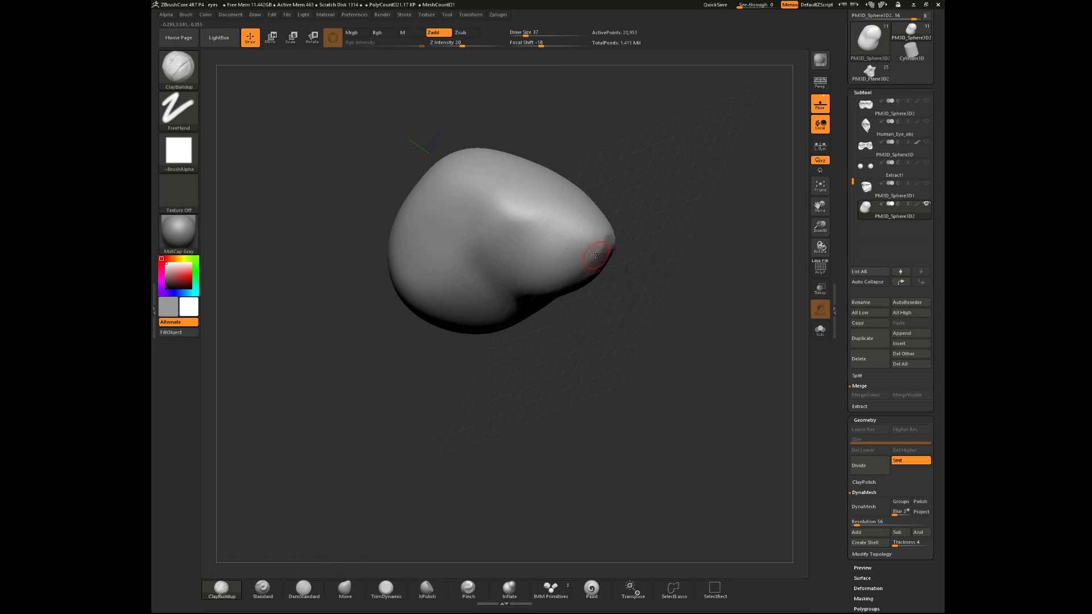
{"action": "key", "text": "space"}
{"action": "left_click_drag", "start_coordinate": [553, 275], "coordinate": [563, 276]}
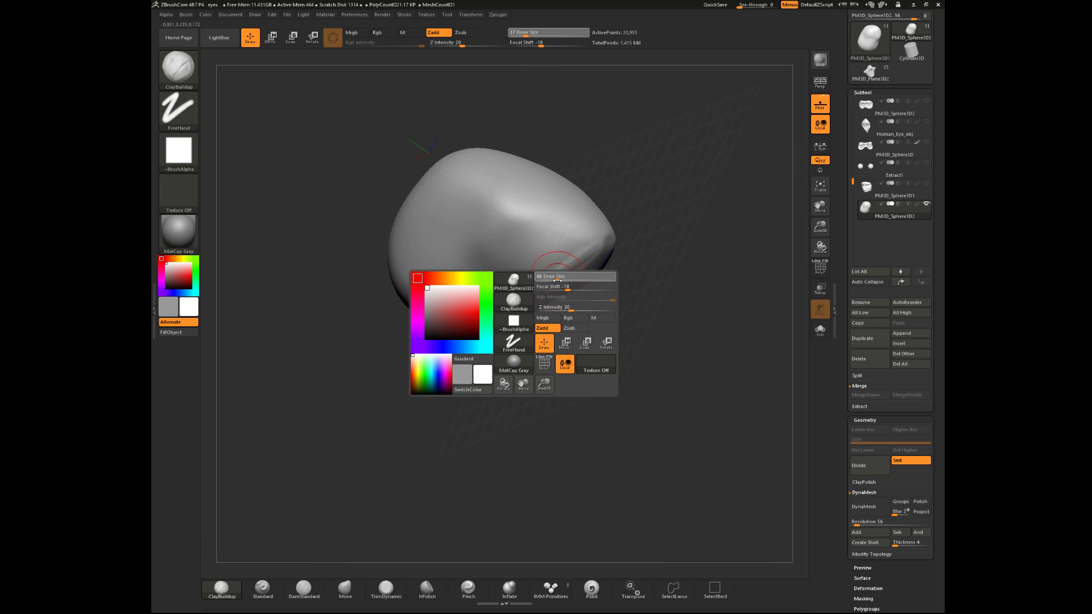
{"action": "mouse_move", "coordinate": [633, 265]}
{"action": "left_mouse_down"}
{"action": "mouse_move", "coordinate": [650, 245]}
{"action": "mouse_move", "coordinate": [638, 285]}
{"action": "left_mouse_up"}
{"action": "left_click_drag", "start_coordinate": [607, 333], "coordinate": [604, 370], "text": "alt"}
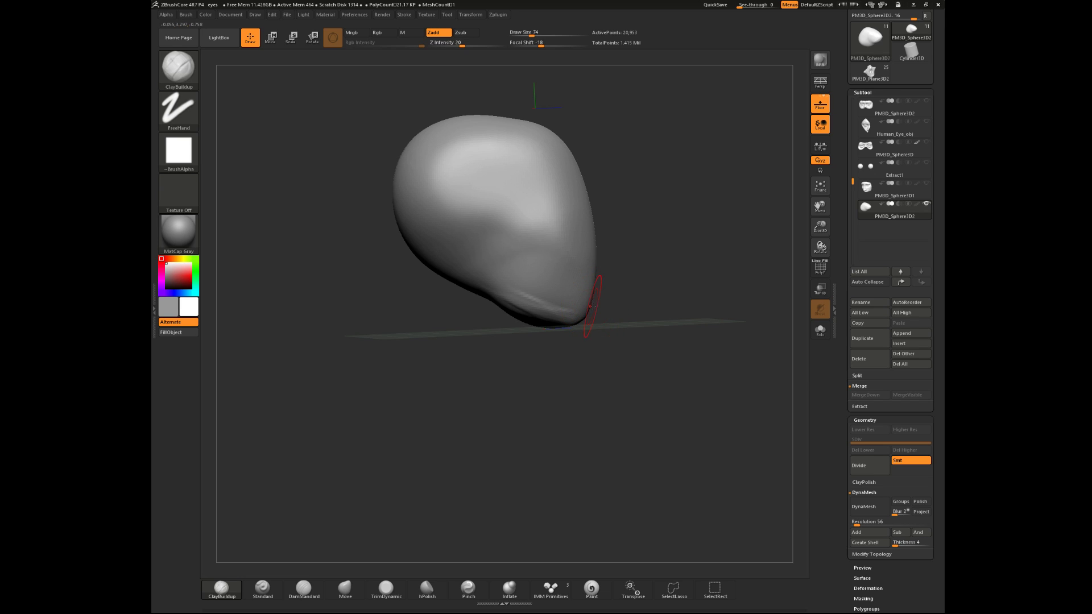
{"action": "left_click_drag", "start_coordinate": [624, 202], "coordinate": [629, 244]}
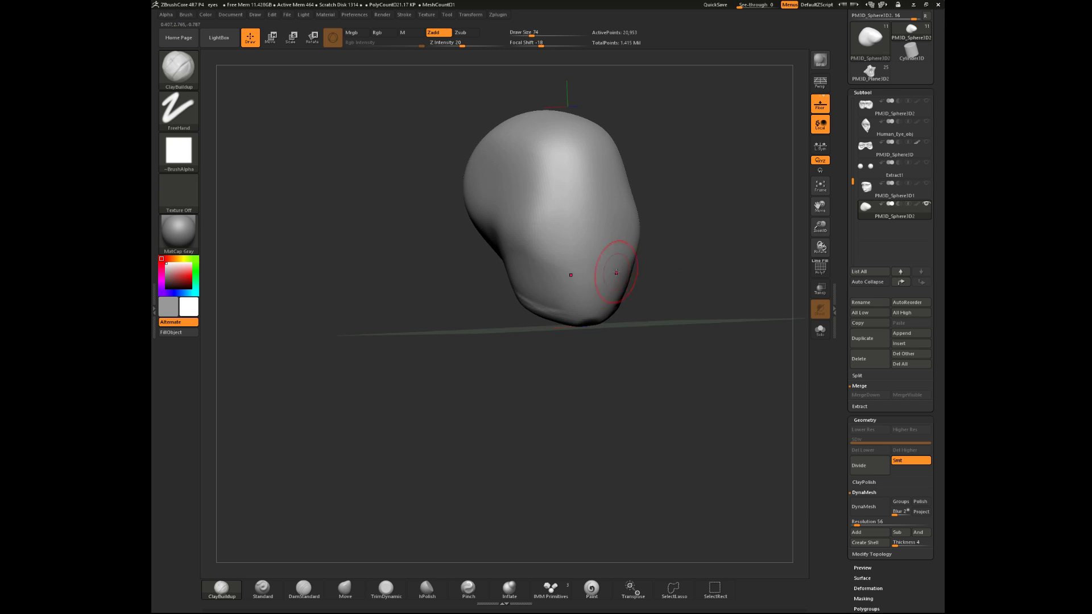
{"action": "key", "text": "shift"}
{"action": "left_click_drag", "start_coordinate": [594, 329], "coordinate": [637, 282], "text": "shift"}
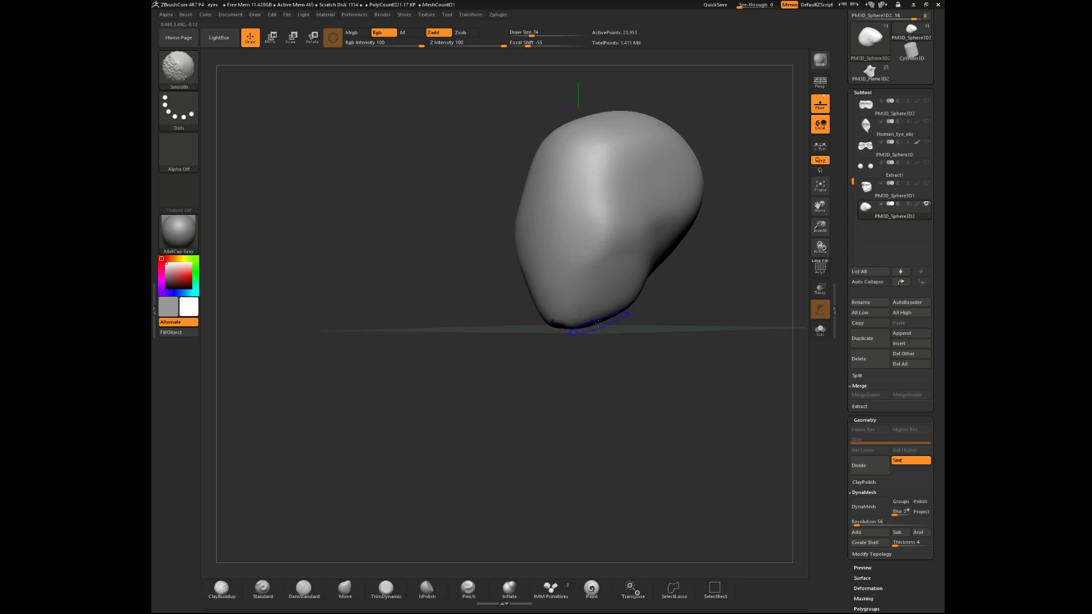
{"action": "left_click_drag", "start_coordinate": [597, 327], "coordinate": [539, 324]}
- Add volume at the rear of the jaw with ClayBuildup at a draw size of about 116 and smooth it
{"action": "key", "text": "space"}
{"action": "left_click_drag", "start_coordinate": [653, 258], "coordinate": [660, 259]}
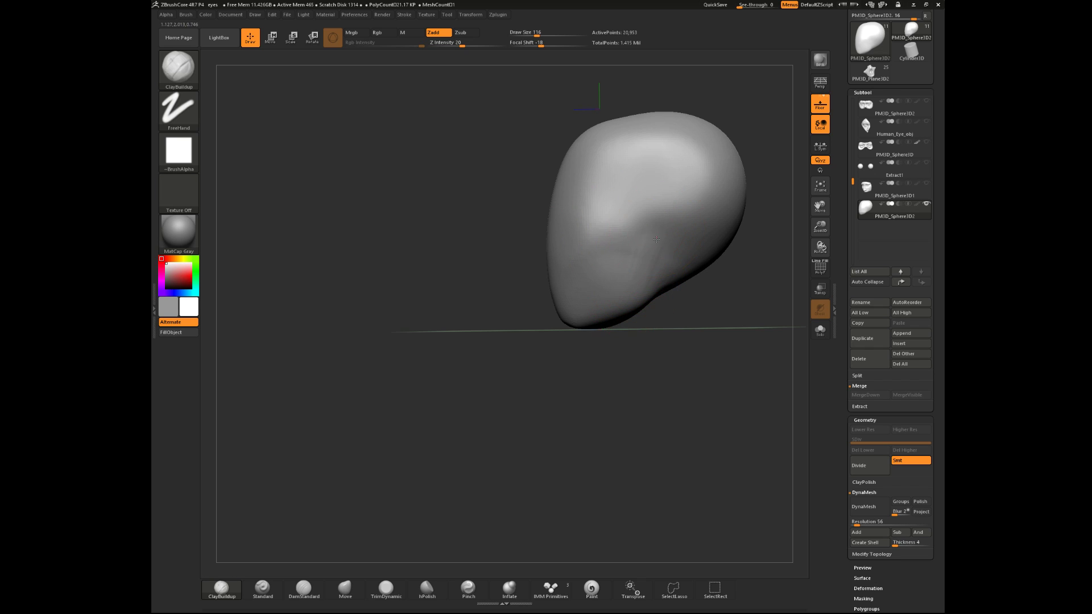
{"action": "mouse_move", "coordinate": [658, 231]}
{"action": "left_mouse_down"}
{"action": "mouse_move", "coordinate": [641, 282]}
{"action": "mouse_move", "coordinate": [635, 270]}
{"action": "left_mouse_up"}
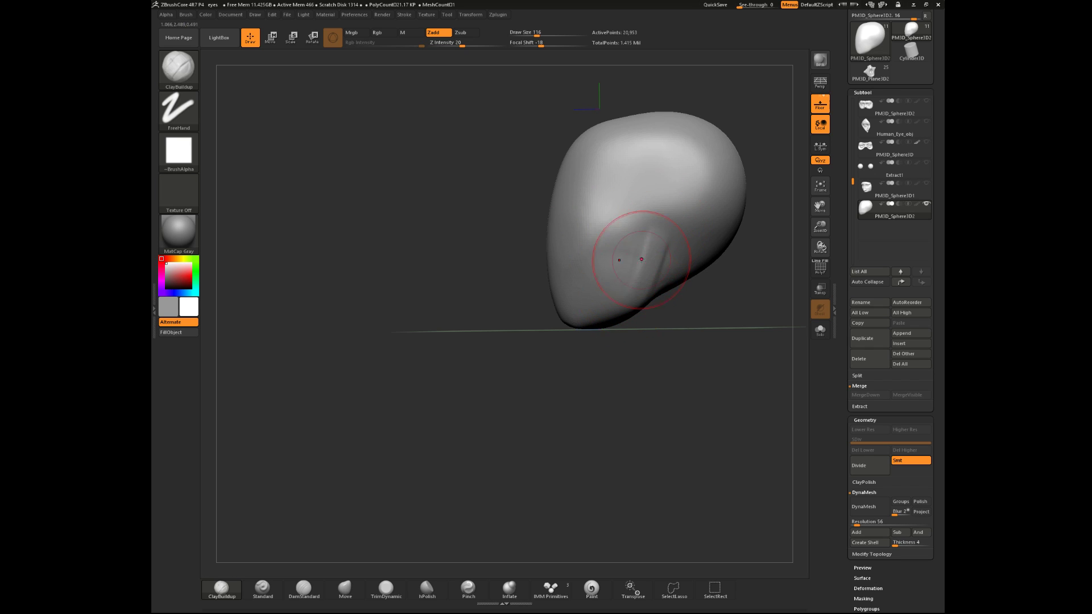
{"action": "mouse_move", "coordinate": [586, 324]}
{"action": "left_mouse_down", "text": "shift"}
{"action": "mouse_move", "coordinate": [656, 305]}
{"action": "mouse_move", "coordinate": [633, 265]}
{"action": "left_mouse_up", "text": "shift"}
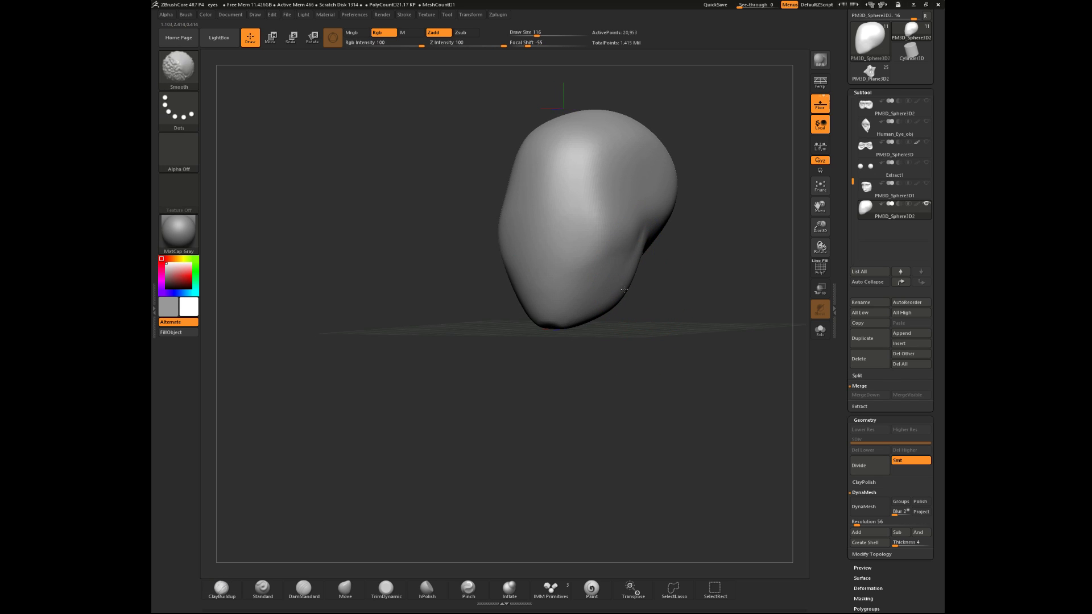
{"action": "left_click_drag", "start_coordinate": [537, 364], "coordinate": [597, 385], "text": "shift"}
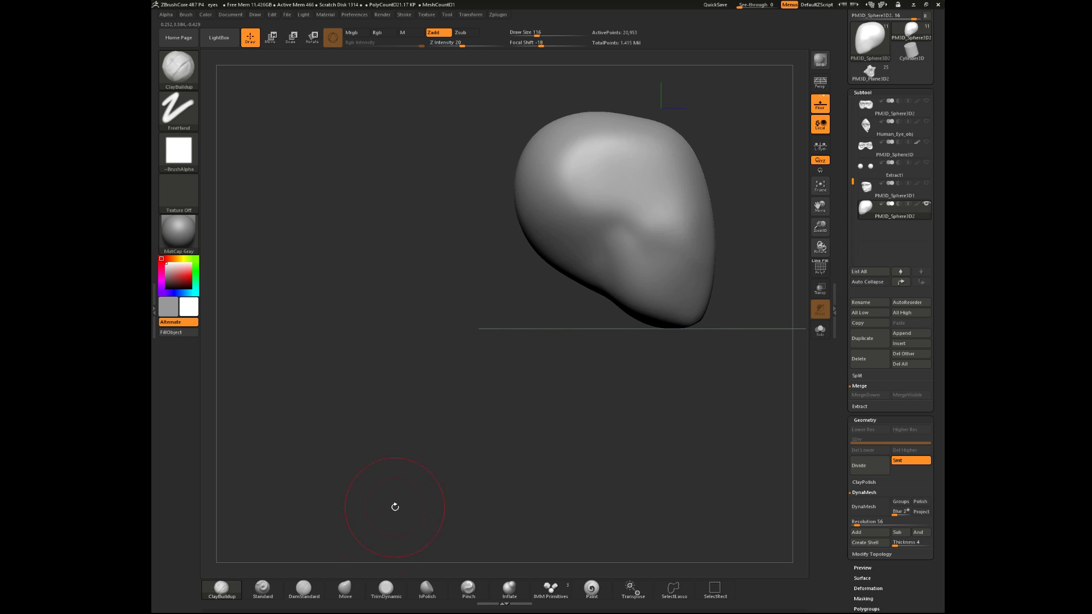
- Flatten the front plane of the face from forehead to chin with a larger TrimDynamic brush and smooth it
{"action": "left_click", "coordinate": [386, 590]}
{"action": "left_click_drag", "start_coordinate": [591, 434], "coordinate": [511, 422]}
{"action": "key", "text": "space"}
{"action": "left_click_drag", "start_coordinate": [592, 240], "coordinate": [601, 240]}
{"action": "mouse_move", "coordinate": [664, 265]}
{"action": "left_mouse_down", "text": "alt"}
{"action": "mouse_move", "coordinate": [664, 359]}
{"action": "mouse_move", "coordinate": [614, 336]}
{"action": "left_mouse_up", "text": "alt"}
{"action": "left_click_drag", "start_coordinate": [576, 250], "coordinate": [571, 359]}
{"action": "left_click_drag", "start_coordinate": [513, 423], "coordinate": [567, 408]}
{"action": "left_click_drag", "start_coordinate": [573, 295], "coordinate": [574, 394]}
{"action": "left_click_drag", "start_coordinate": [666, 364], "coordinate": [549, 354]}
{"action": "left_click_drag", "start_coordinate": [586, 301], "coordinate": [588, 342]}
{"action": "left_click_drag", "start_coordinate": [596, 392], "coordinate": [591, 369]}
{"action": "left_click_drag", "start_coordinate": [581, 321], "coordinate": [585, 381], "text": "shift"}
{"action": "left_click_drag", "start_coordinate": [543, 455], "coordinate": [595, 459]}
- Smooth the forehead and refine the chin and cheeks with TrimDynamic at a draw size of about 112
{"action": "key", "text": "space"}
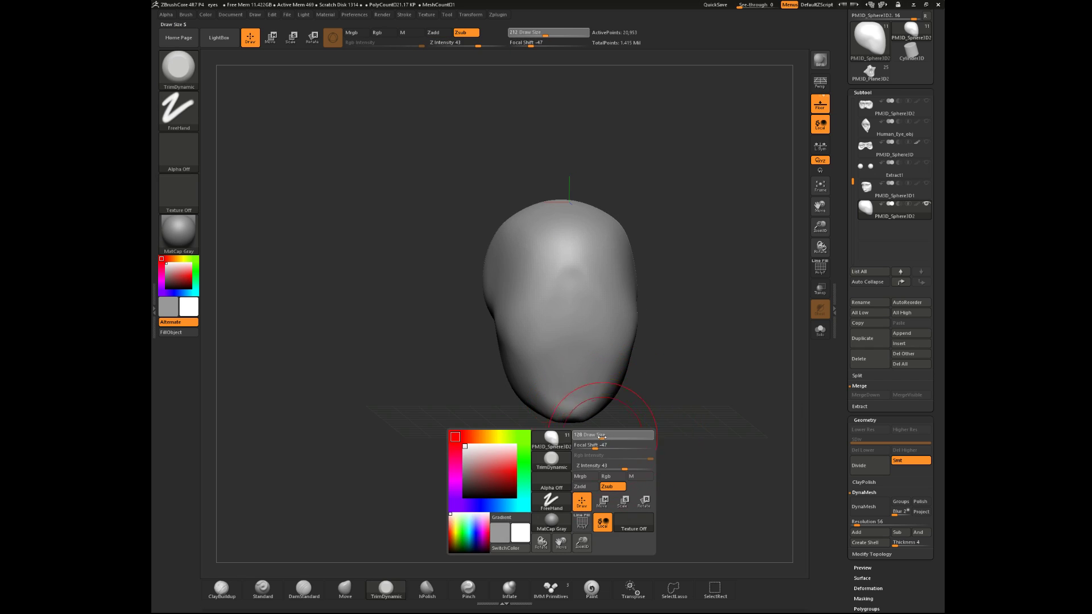
{"action": "left_click_drag", "start_coordinate": [571, 278], "coordinate": [571, 270], "text": "shift"}
{"action": "left_click_drag", "start_coordinate": [565, 315], "coordinate": [554, 342], "text": "shift"}
{"action": "left_click_drag", "start_coordinate": [594, 461], "coordinate": [538, 449]}
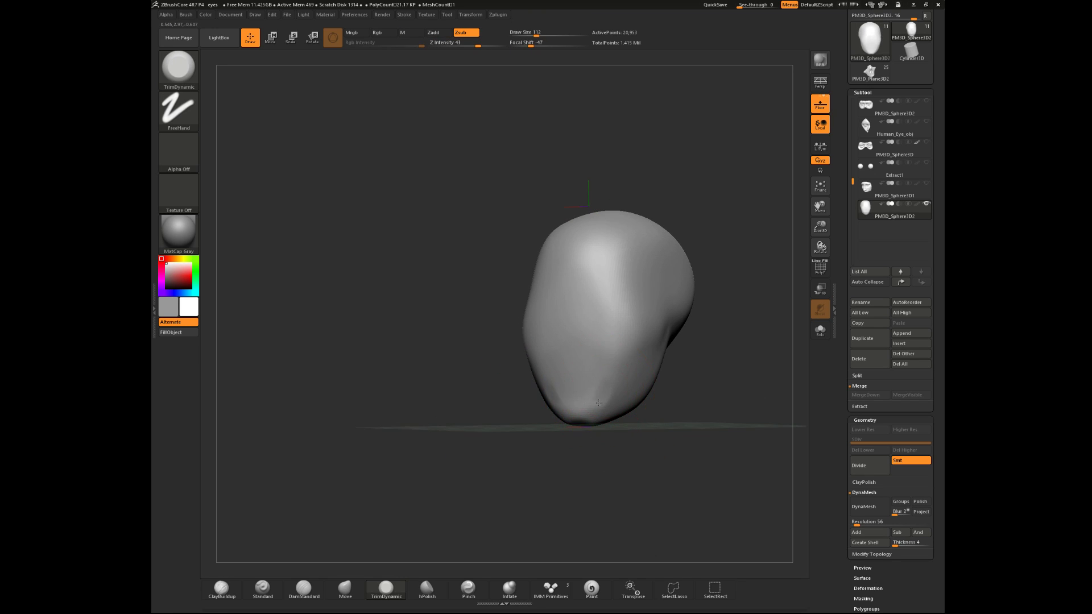
{"action": "left_click_drag", "start_coordinate": [598, 403], "coordinate": [597, 409], "text": "shift"}
{"action": "left_click_drag", "start_coordinate": [626, 458], "coordinate": [600, 463]}
{"action": "left_click_drag", "start_coordinate": [488, 353], "coordinate": [489, 319], "text": "shift"}
{"action": "left_click_drag", "start_coordinate": [639, 353], "coordinate": [442, 413]}
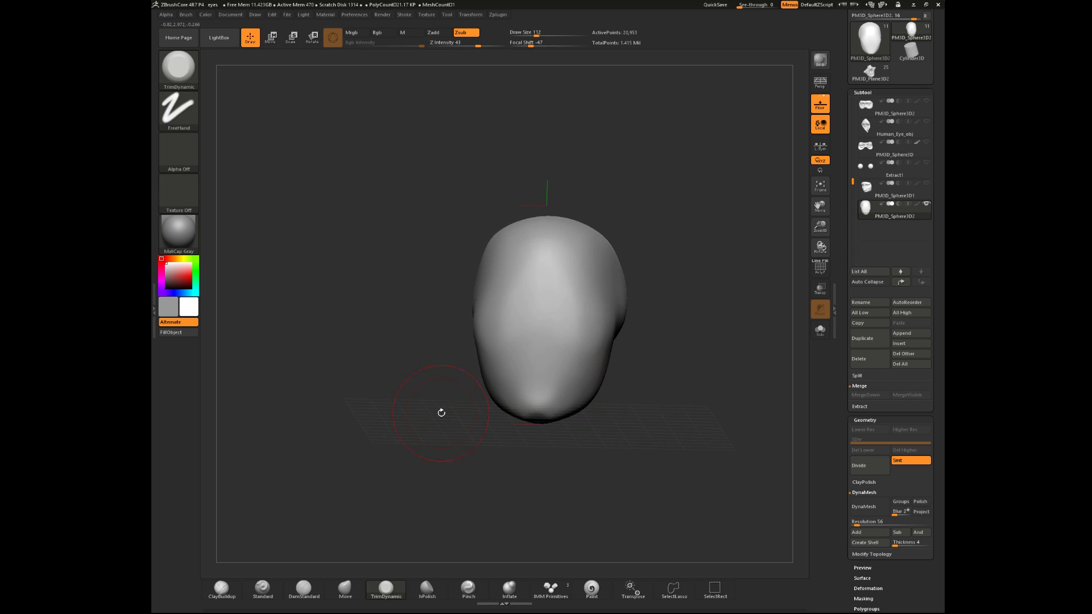
- Build up the forehead and the side of the face with ClayBuildup at a draw size of about 97
{"action": "left_click", "coordinate": [232, 589]}
{"action": "left_click_drag", "start_coordinate": [375, 507], "coordinate": [621, 358]}
{"action": "key", "text": "space"}
{"action": "mouse_move", "coordinate": [565, 269]}
{"action": "left_mouse_down"}
{"action": "mouse_move", "coordinate": [549, 293]}
{"action": "mouse_move", "coordinate": [546, 266]}
{"action": "mouse_move", "coordinate": [576, 262]}
{"action": "mouse_move", "coordinate": [547, 300]}
{"action": "mouse_move", "coordinate": [541, 265]}
{"action": "mouse_move", "coordinate": [534, 270]}
{"action": "left_mouse_up"}
{"action": "left_click_drag", "start_coordinate": [625, 194], "coordinate": [548, 214]}
{"action": "left_click_drag", "start_coordinate": [457, 318], "coordinate": [507, 336]}
{"action": "key", "text": "space"}
{"action": "mouse_move", "coordinate": [626, 356]}
{"action": "left_mouse_down"}
{"action": "mouse_move", "coordinate": [617, 351]}
{"action": "mouse_move", "coordinate": [597, 398]}
{"action": "mouse_move", "coordinate": [595, 441]}
{"action": "mouse_move", "coordinate": [592, 407]}
{"action": "mouse_move", "coordinate": [617, 410]}
{"action": "left_mouse_up"}
- Smooth the built-up clay across the forehead, temples and sides of the face
{"action": "key", "text": "shift"}
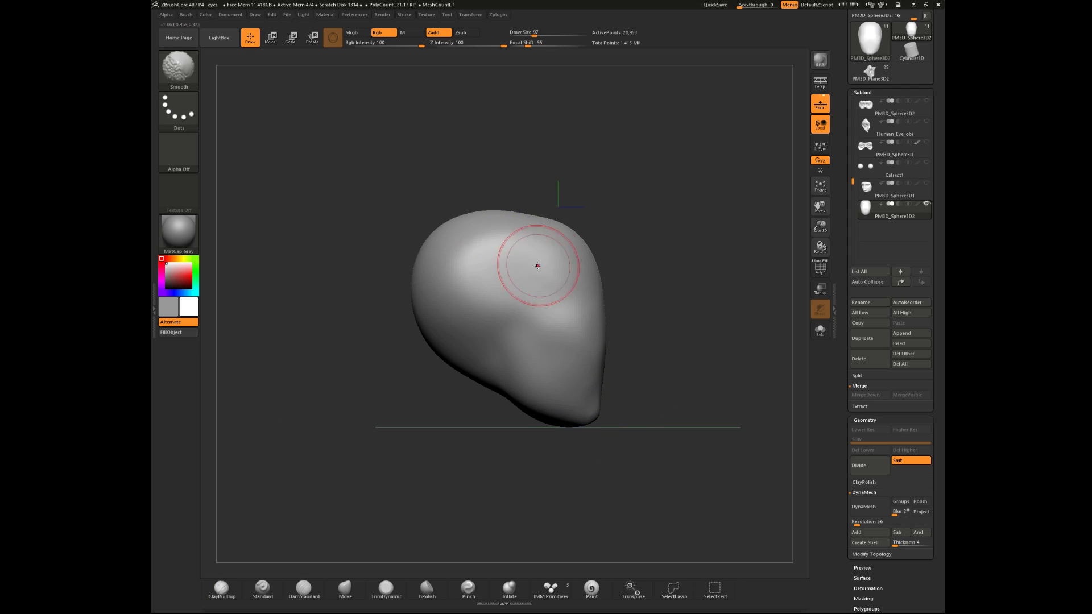
{"action": "left_click_drag", "start_coordinate": [513, 271], "coordinate": [666, 261], "text": "shift"}
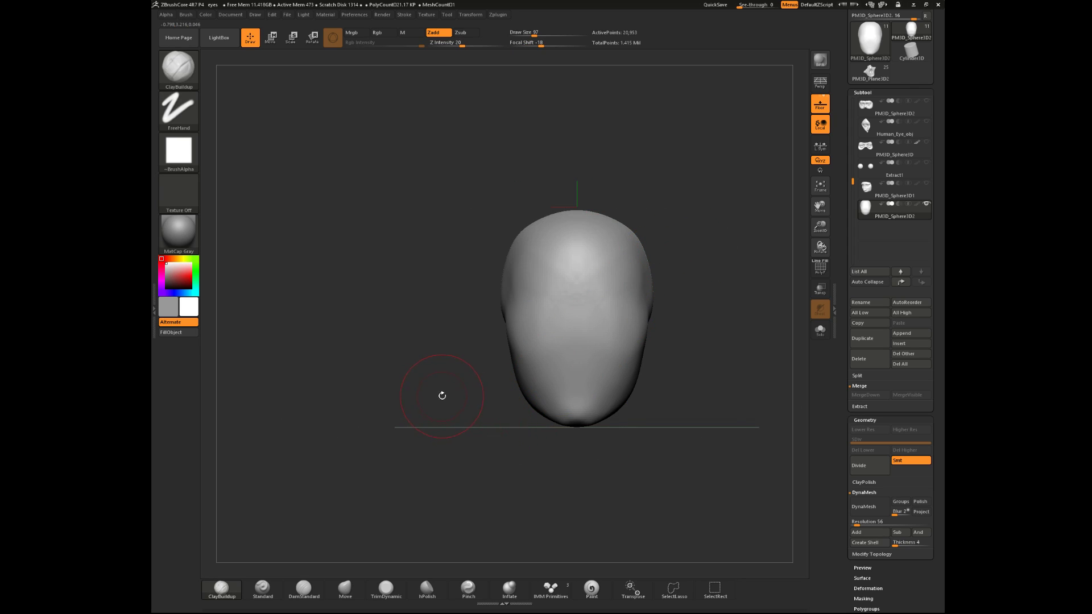
{"action": "key", "text": "shift"}
{"action": "mouse_move", "coordinate": [705, 370]}
{"action": "left_mouse_down"}
{"action": "mouse_move", "coordinate": [675, 378]}
{"action": "mouse_move", "coordinate": [496, 323]}
{"action": "mouse_move", "coordinate": [546, 310]}
{"action": "left_mouse_up"}
{"action": "left_click_drag", "start_coordinate": [671, 374], "coordinate": [620, 370], "text": "shift"}
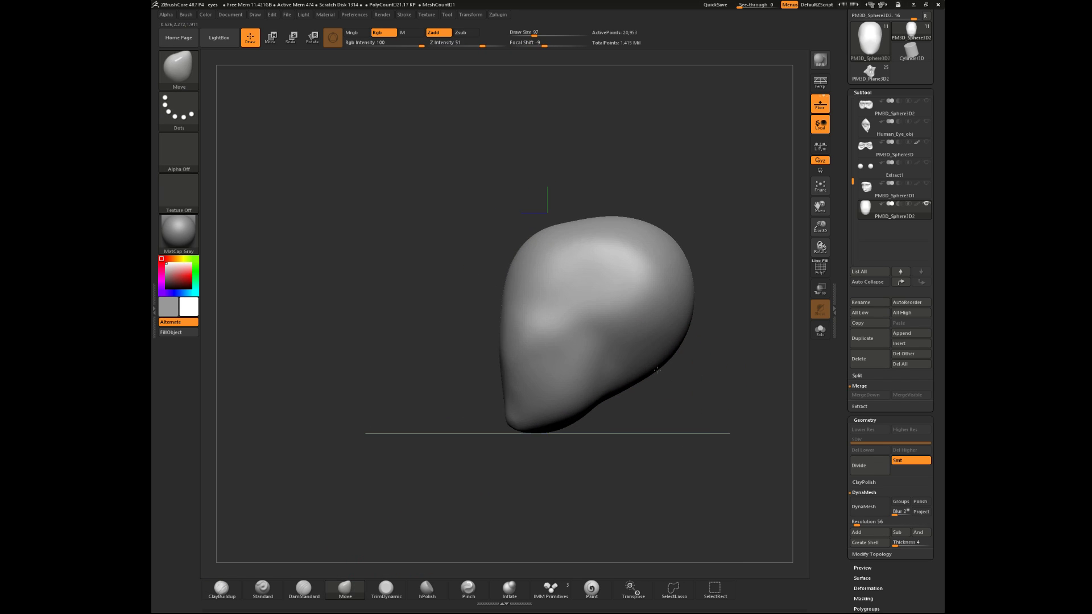
- Try to push in the eye area with the Move brush at a draw size of about 120
{"action": "mouse_move", "coordinate": [469, 332]}
{"action": "left_mouse_down"}
{"action": "mouse_move", "coordinate": [524, 312]}
{"action": "mouse_move", "coordinate": [520, 319]}
{"action": "left_mouse_up"}
{"action": "key", "text": "space"}
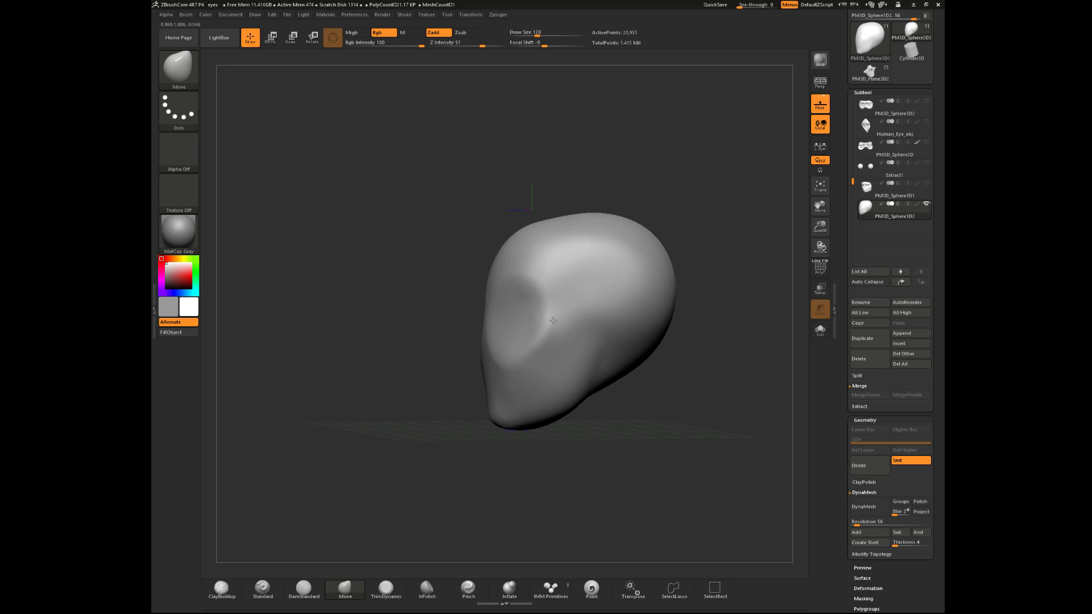
{"action": "left_click_drag", "start_coordinate": [424, 383], "coordinate": [542, 336]}
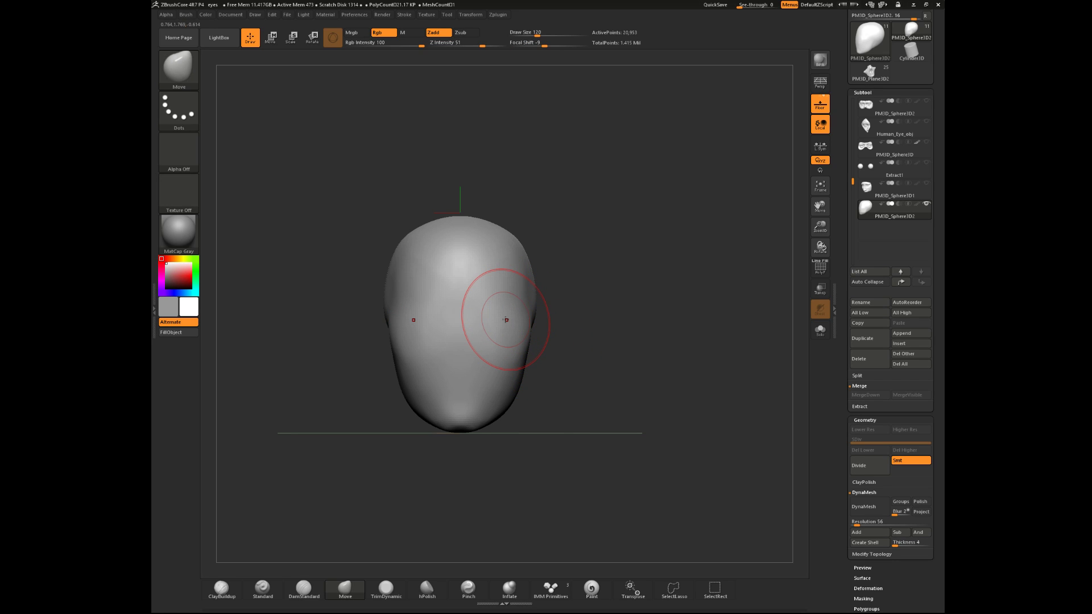
{"action": "left_click_drag", "start_coordinate": [501, 245], "coordinate": [427, 473]}
- Flatten the cheek and side of the jaw with TrimDynamic at a draw size of about 120
{"action": "left_click", "coordinate": [387, 590]}
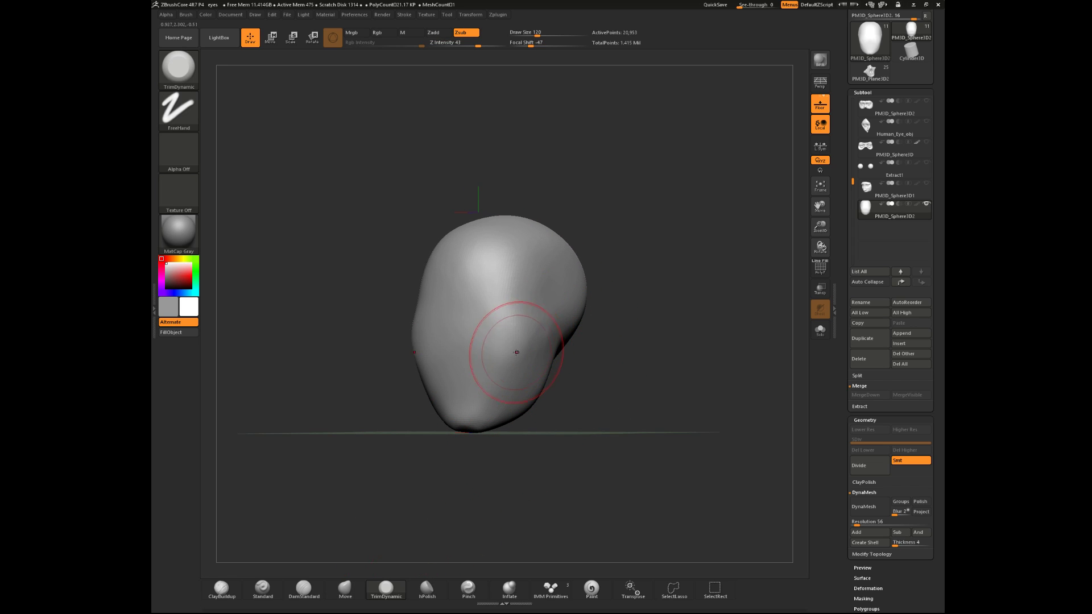
{"action": "mouse_move", "coordinate": [556, 323]}
{"action": "left_mouse_down", "text": "shift"}
{"action": "mouse_move", "coordinate": [546, 317]}
{"action": "mouse_move", "coordinate": [561, 293]}
{"action": "mouse_move", "coordinate": [597, 318]}
{"action": "mouse_move", "coordinate": [615, 313]}
{"action": "mouse_move", "coordinate": [605, 313]}
{"action": "left_mouse_up", "text": "shift"}
- Carve a pair of symmetrical eye sockets into the front of the face with ClayBuildup at a draw size of 51
{"action": "left_click", "coordinate": [223, 591]}
{"action": "key", "text": "space"}
{"action": "key", "text": "space"}
{"action": "left_click_drag", "start_coordinate": [640, 372], "coordinate": [511, 338]}
{"action": "key", "text": "space"}
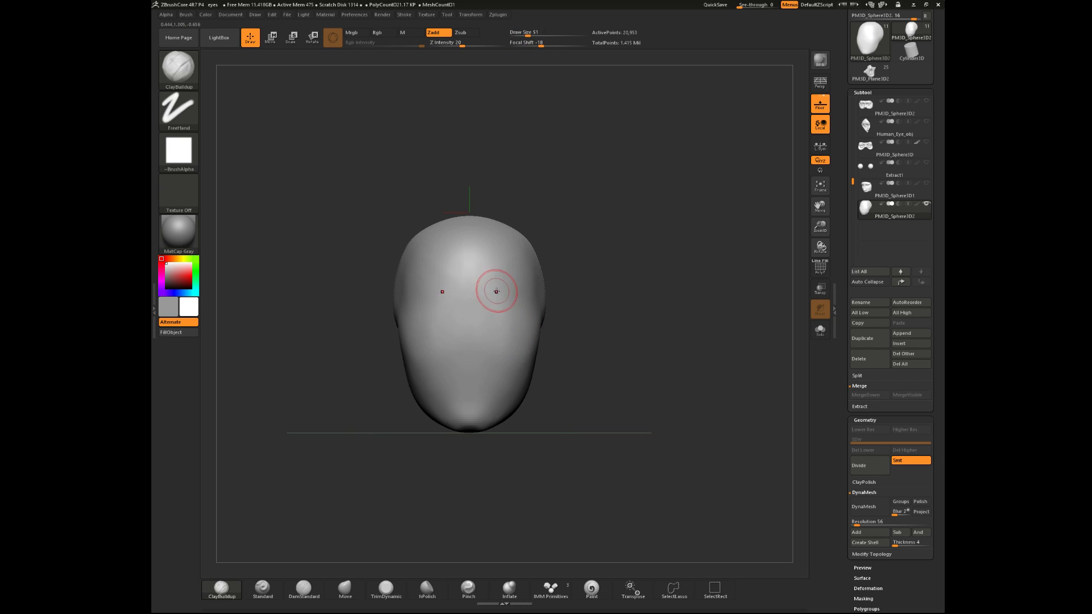
{"action": "mouse_move", "coordinate": [489, 310]}
{"action": "left_mouse_down"}
{"action": "mouse_move", "coordinate": [503, 316]}
{"action": "mouse_move", "coordinate": [492, 306]}
{"action": "left_mouse_up"}
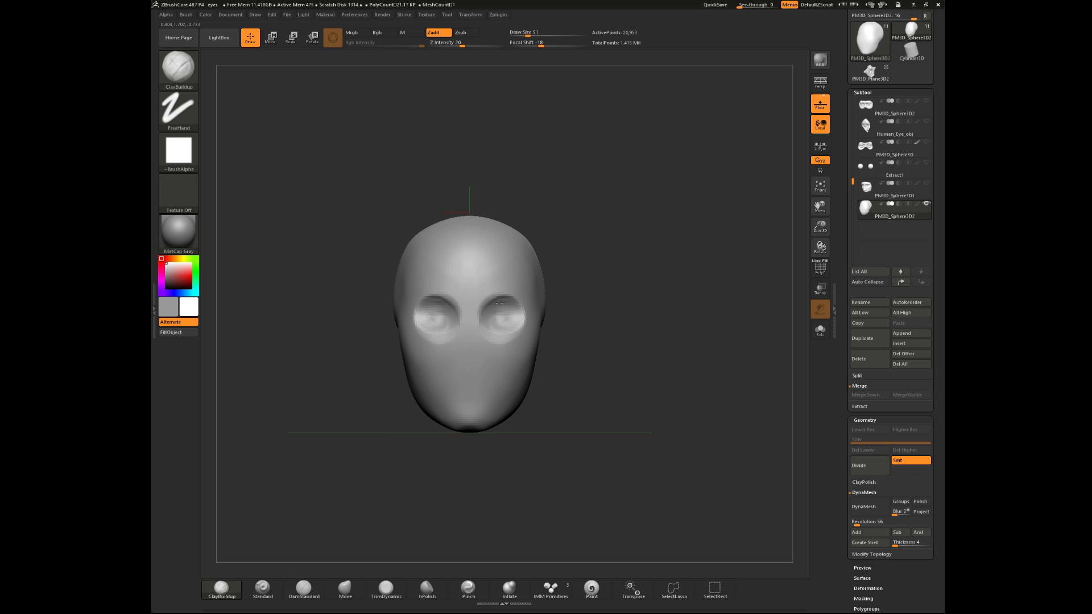
- Smooth the carved eye sockets and deepen their upper and inner edges
{"action": "left_click_drag", "start_coordinate": [521, 308], "coordinate": [496, 317], "text": "shift"}
{"action": "left_click_drag", "start_coordinate": [615, 319], "coordinate": [555, 319]}
{"action": "mouse_move", "coordinate": [601, 253]}
{"action": "left_mouse_down"}
{"action": "mouse_move", "coordinate": [607, 239]}
{"action": "mouse_move", "coordinate": [597, 261]}
{"action": "left_mouse_up"}
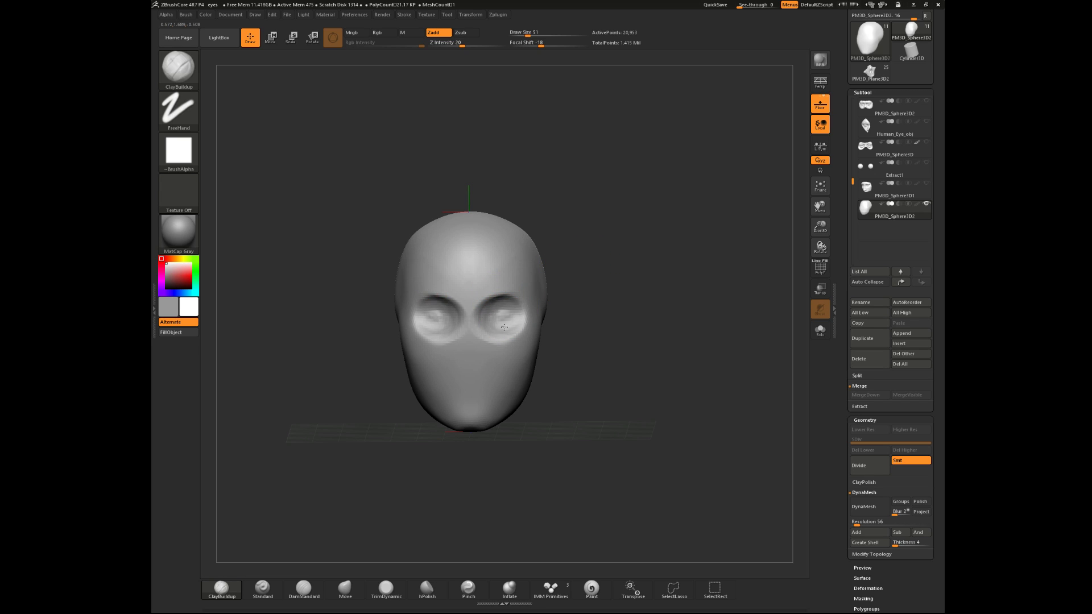
{"action": "left_click_drag", "start_coordinate": [626, 319], "coordinate": [548, 331]}
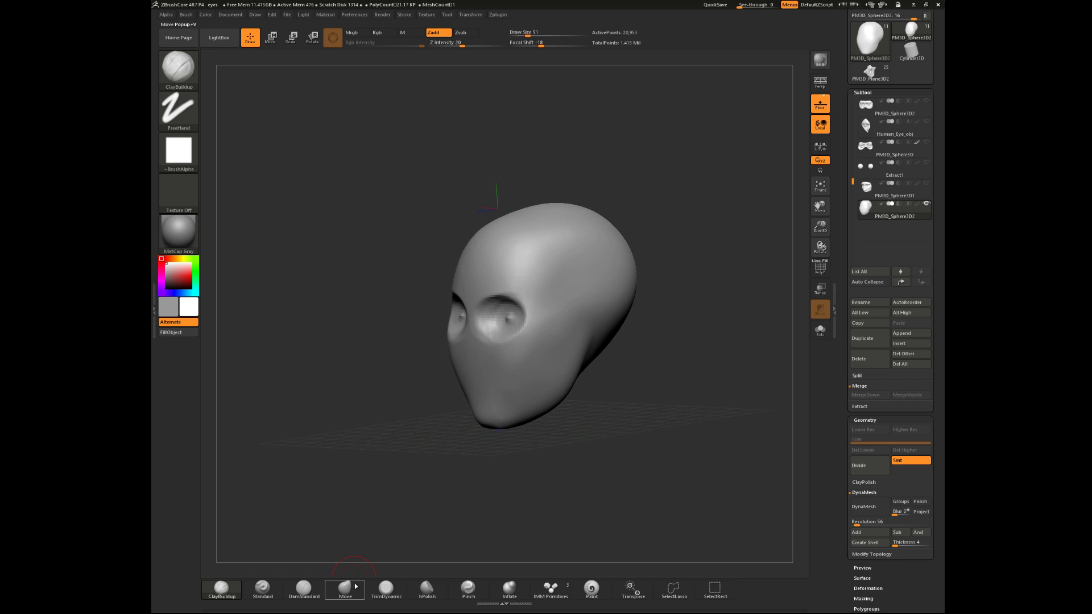
- Reshape the forehead and top of the cranium in profile with the Move brush, enlarging it to about 268 for the crown
{"action": "key", "text": "shift"}
{"action": "mouse_move", "coordinate": [415, 517]}
{"action": "left_mouse_down"}
{"action": "mouse_move", "coordinate": [398, 507]}
{"action": "mouse_move", "coordinate": [424, 446]}
{"action": "left_mouse_up"}
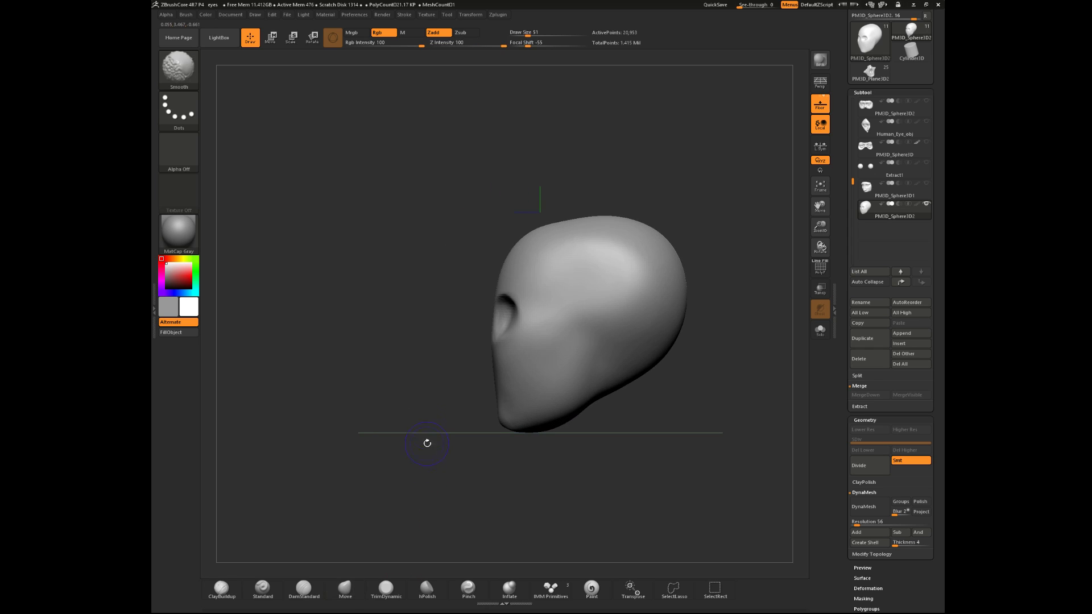
{"action": "key", "text": "space"}
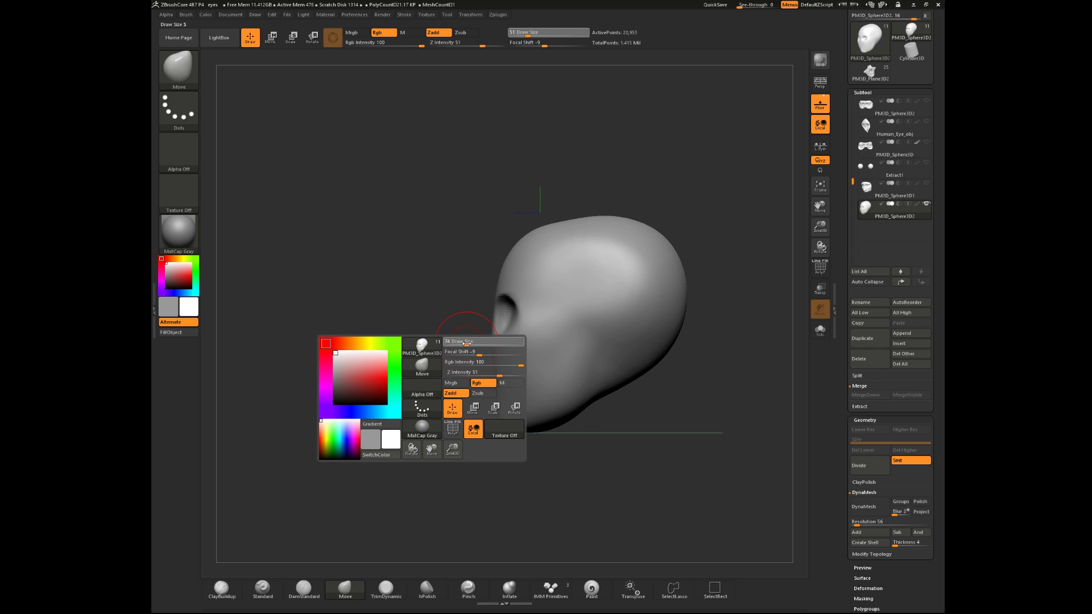
{"action": "left_click_drag", "start_coordinate": [466, 344], "coordinate": [468, 343]}
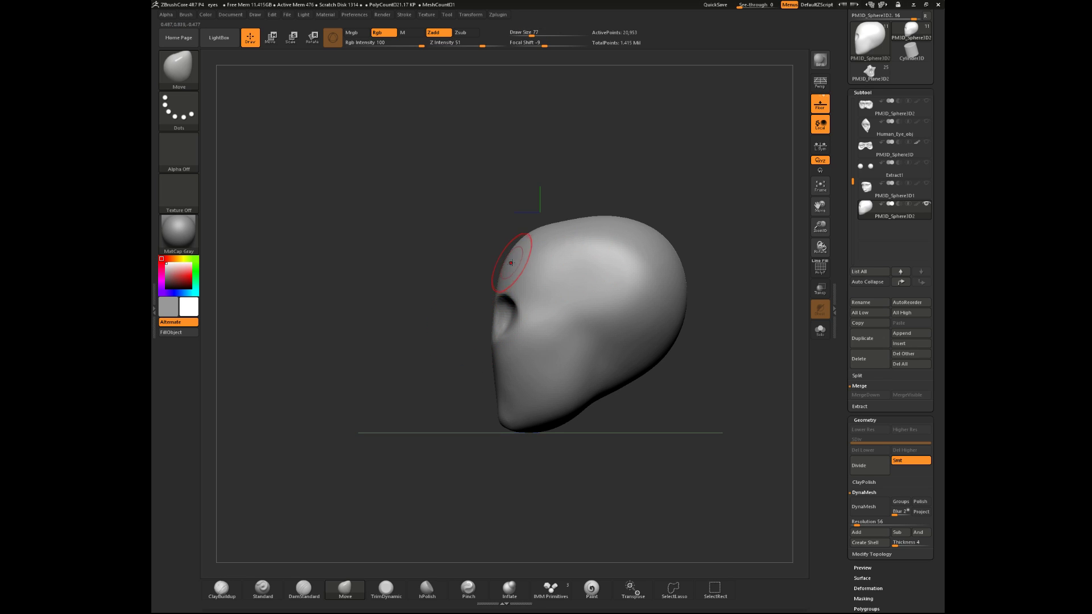
{"action": "key", "text": "space"}
{"action": "left_click_drag", "start_coordinate": [508, 258], "coordinate": [518, 258]}
{"action": "key", "text": "space"}
{"action": "left_click_drag", "start_coordinate": [598, 225], "coordinate": [630, 219]}
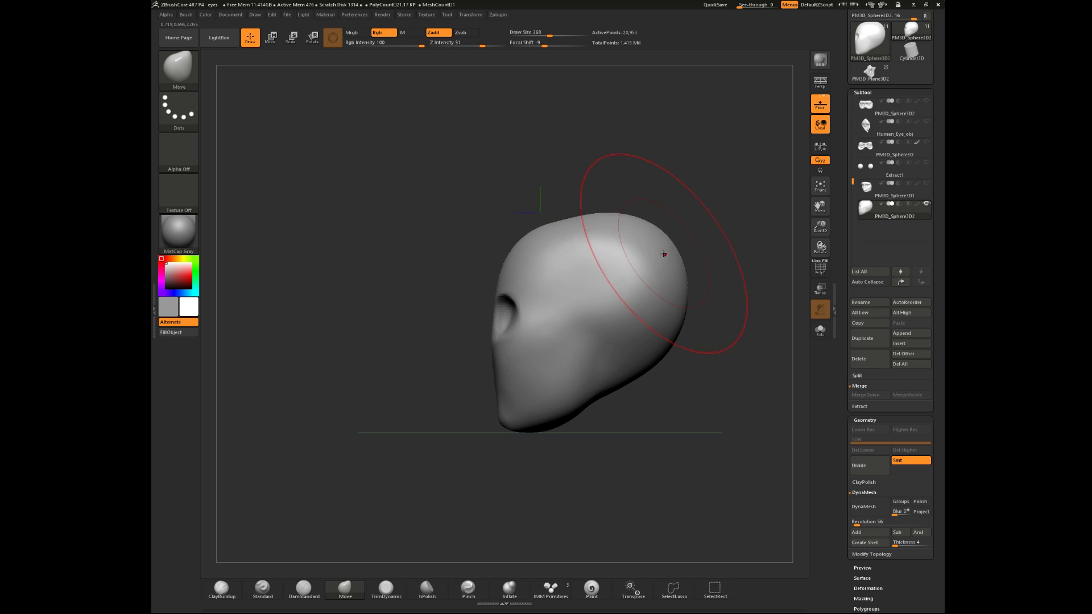
- Pull a nose out of the middle of the face with the Move brush, refining its underside at a draw size of 74
{"action": "key", "text": "space"}
{"action": "mouse_move", "coordinate": [513, 317]}
{"action": "left_mouse_down"}
{"action": "mouse_move", "coordinate": [495, 317]}
{"action": "mouse_move", "coordinate": [475, 345]}
{"action": "mouse_move", "coordinate": [482, 350]}
{"action": "mouse_move", "coordinate": [451, 348]}
{"action": "mouse_move", "coordinate": [481, 346]}
{"action": "left_mouse_up"}
{"action": "key", "text": "space"}
{"action": "key", "text": "space"}
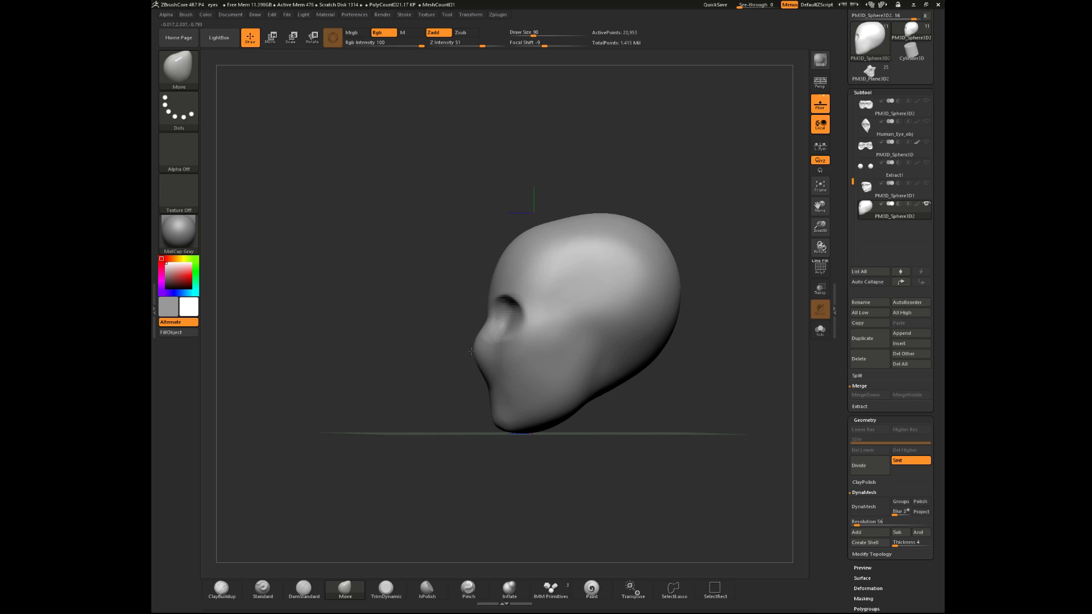
{"action": "key", "text": "space"}
{"action": "left_click_drag", "start_coordinate": [477, 338], "coordinate": [472, 337]}
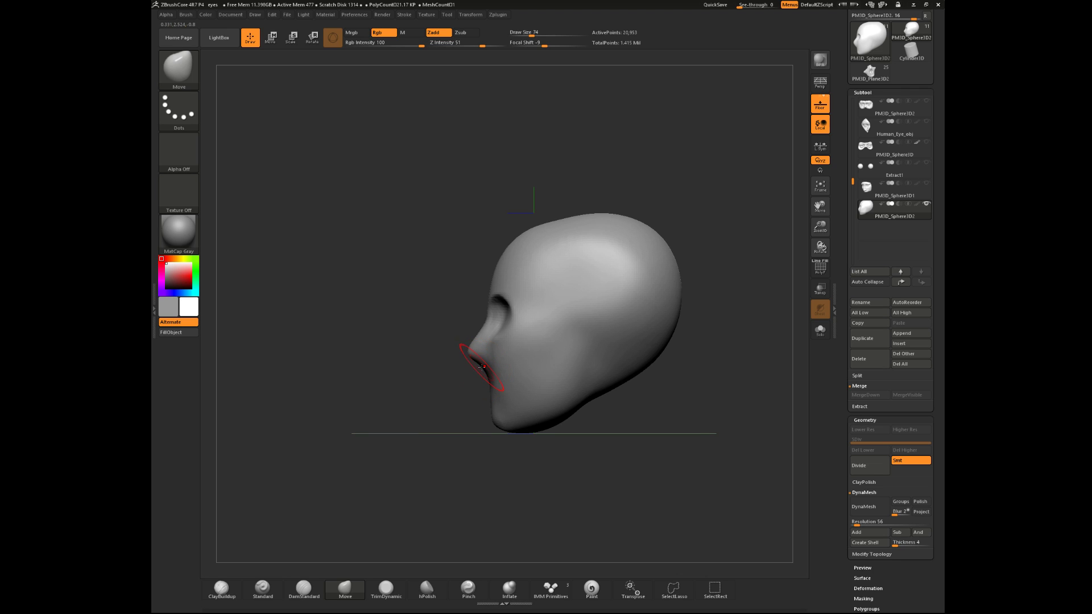
{"action": "mouse_move", "coordinate": [419, 365]}
{"action": "left_mouse_down"}
{"action": "mouse_move", "coordinate": [486, 361]}
{"action": "mouse_move", "coordinate": [480, 353]}
{"action": "mouse_move", "coordinate": [520, 380]}
{"action": "mouse_move", "coordinate": [594, 322]}
{"action": "mouse_move", "coordinate": [561, 383]}
{"action": "left_mouse_up"}
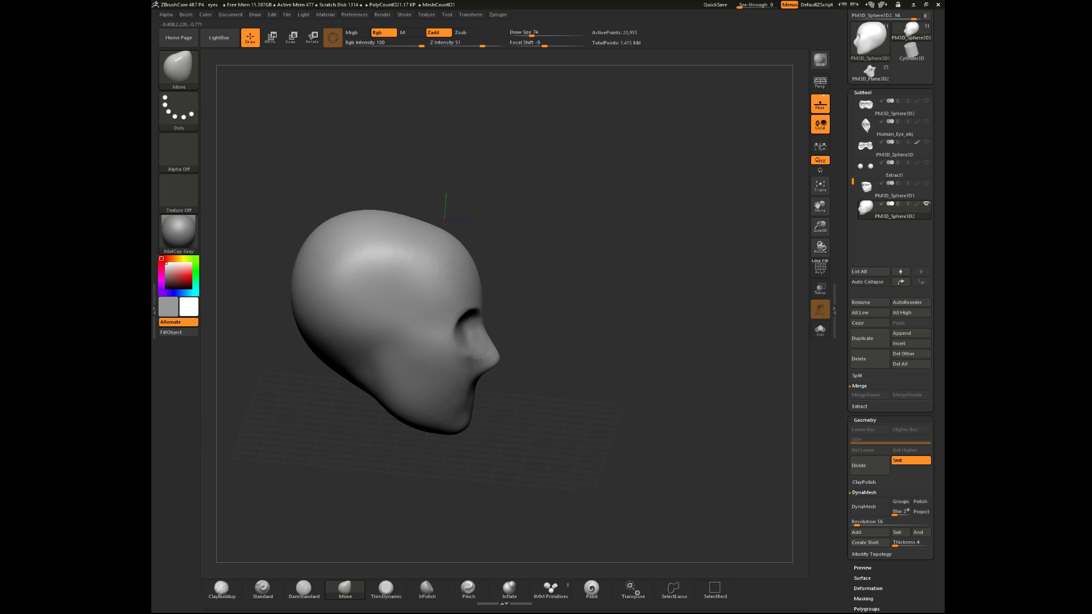
- Build up clay beside the nose with ClayBuildup at a draw size of 74 and smooth it into the cheeks
{"action": "left_click", "coordinate": [230, 592]}
{"action": "mouse_move", "coordinate": [631, 357]}
{"action": "left_mouse_down"}
{"action": "mouse_move", "coordinate": [582, 337]}
{"action": "mouse_move", "coordinate": [599, 365]}
{"action": "left_mouse_up"}
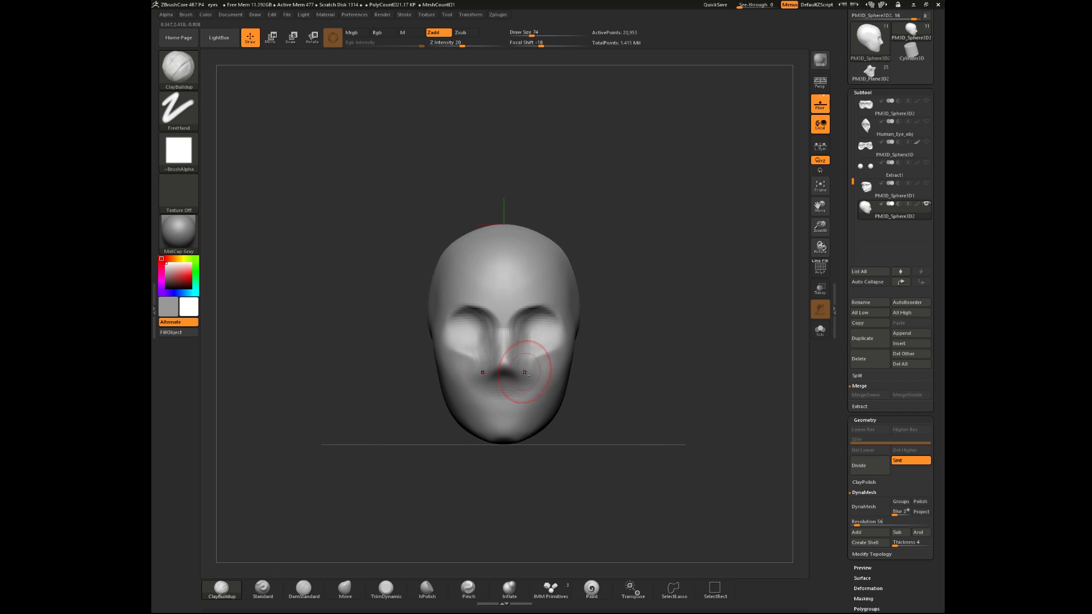
{"action": "left_click_drag", "start_coordinate": [618, 350], "coordinate": [574, 355]}
{"action": "key", "text": "shift"}
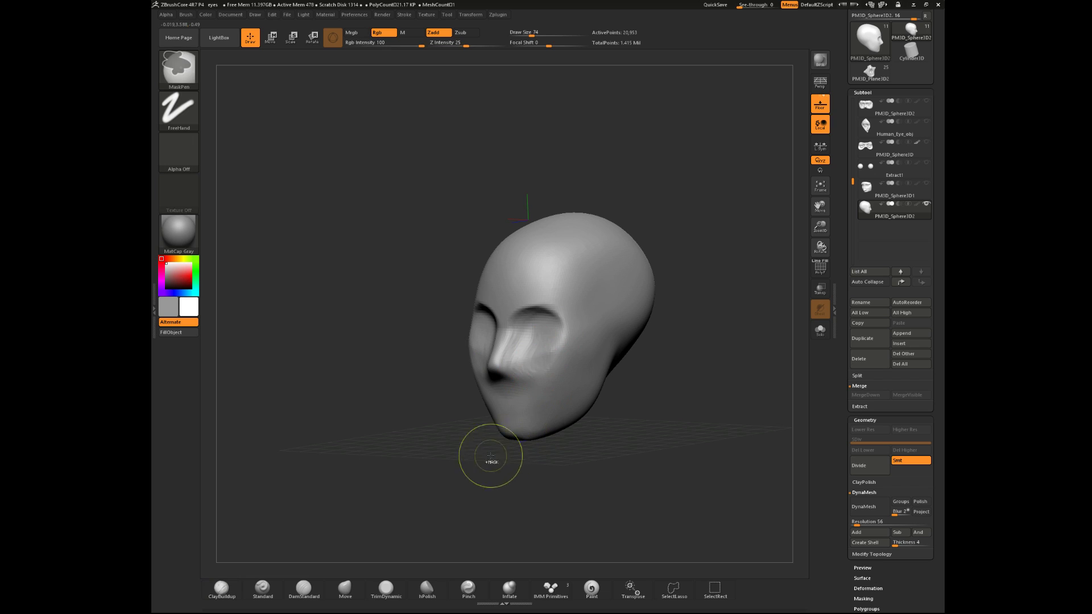
{"action": "key", "text": "shift"}
{"action": "left_click_drag", "start_coordinate": [529, 363], "coordinate": [522, 364], "text": "shift"}
{"action": "left_click_drag", "start_coordinate": [437, 462], "coordinate": [490, 468]}
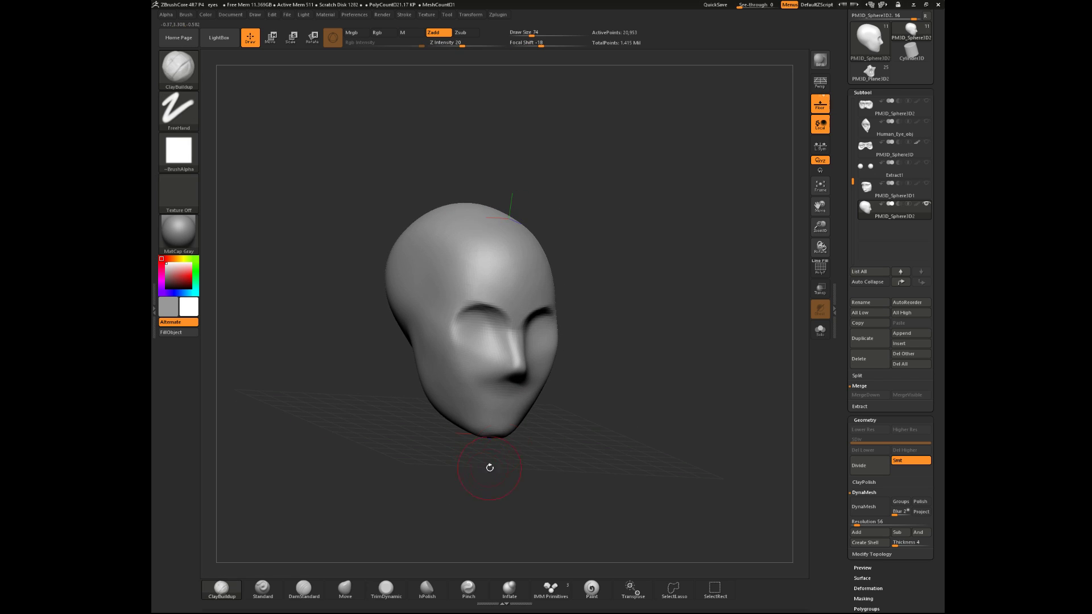
- Carve creases along the sides of the nose with DamStandard, reducing the draw size to 41
{"action": "left_click", "coordinate": [301, 591]}
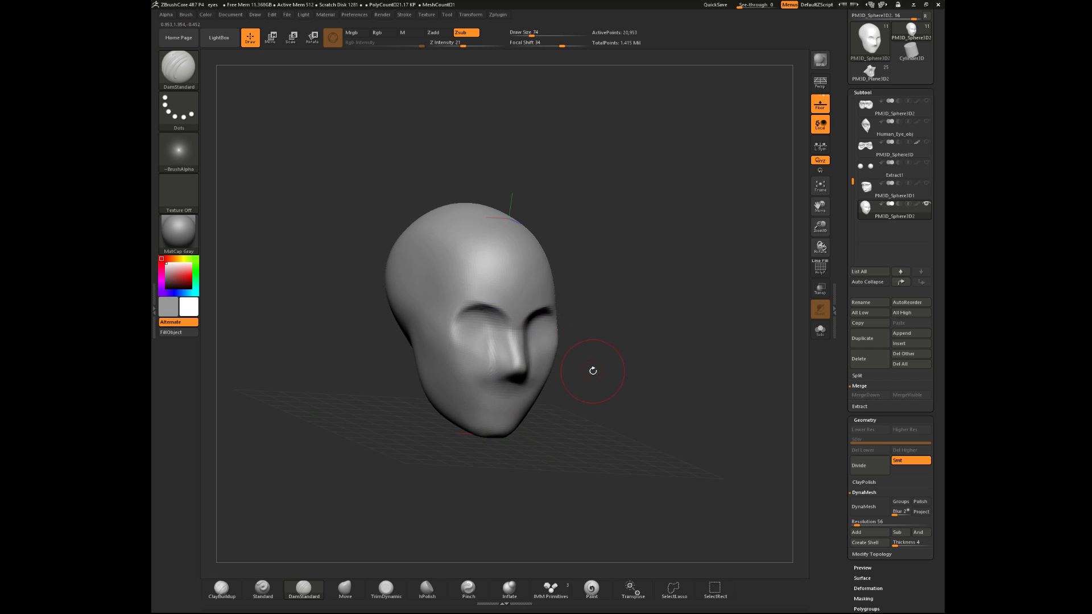
{"action": "mouse_move", "coordinate": [613, 364]}
{"action": "left_mouse_down"}
{"action": "mouse_move", "coordinate": [508, 354]}
{"action": "mouse_move", "coordinate": [534, 386]}
{"action": "left_mouse_up"}
{"action": "key", "text": "space"}
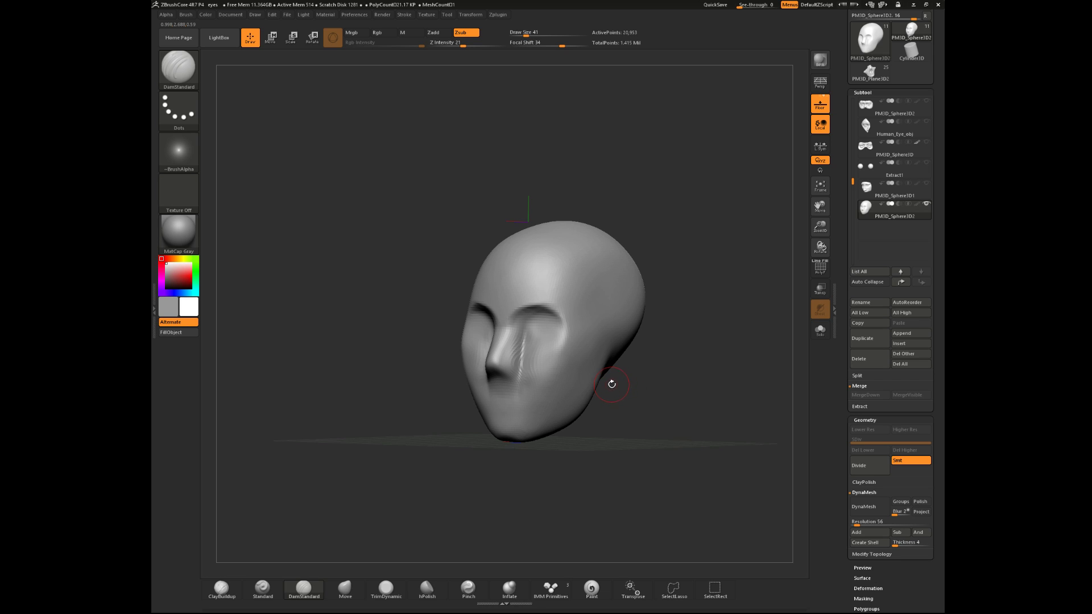
{"action": "mouse_move", "coordinate": [628, 382]}
{"action": "left_mouse_down"}
{"action": "mouse_move", "coordinate": [524, 348]}
{"action": "mouse_move", "coordinate": [504, 353]}
{"action": "mouse_move", "coordinate": [498, 392]}
{"action": "left_mouse_up"}
{"action": "key", "text": "shift"}
{"action": "mouse_move", "coordinate": [441, 492]}
{"action": "left_mouse_down"}
{"action": "mouse_move", "coordinate": [485, 510]}
{"action": "mouse_move", "coordinate": [489, 474]}
{"action": "left_mouse_up"}
- Flatten the side planes of the nose with TrimDynamic at a draw size of 54
{"action": "left_click", "coordinate": [381, 594]}
{"action": "left_click_drag", "start_coordinate": [579, 442], "coordinate": [567, 342]}
{"action": "key", "text": "space"}
{"action": "left_click", "coordinate": [514, 312]}
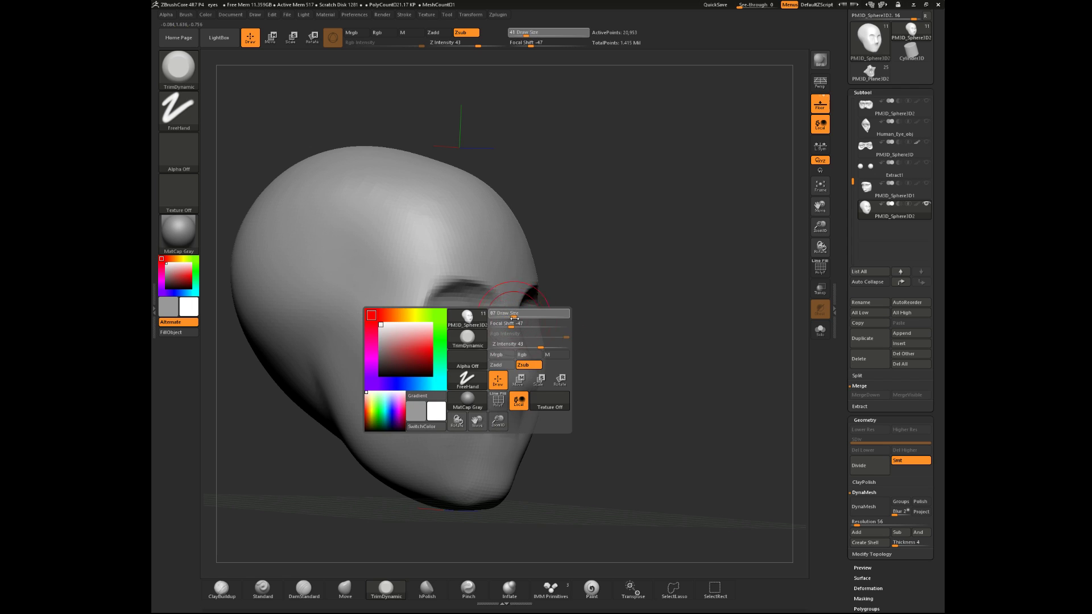
{"action": "key", "text": "space"}
{"action": "left_click_drag", "start_coordinate": [497, 335], "coordinate": [490, 336]}
{"action": "left_click_drag", "start_coordinate": [582, 364], "coordinate": [567, 345], "text": "alt"}
{"action": "left_click_drag", "start_coordinate": [617, 395], "coordinate": [582, 411]}
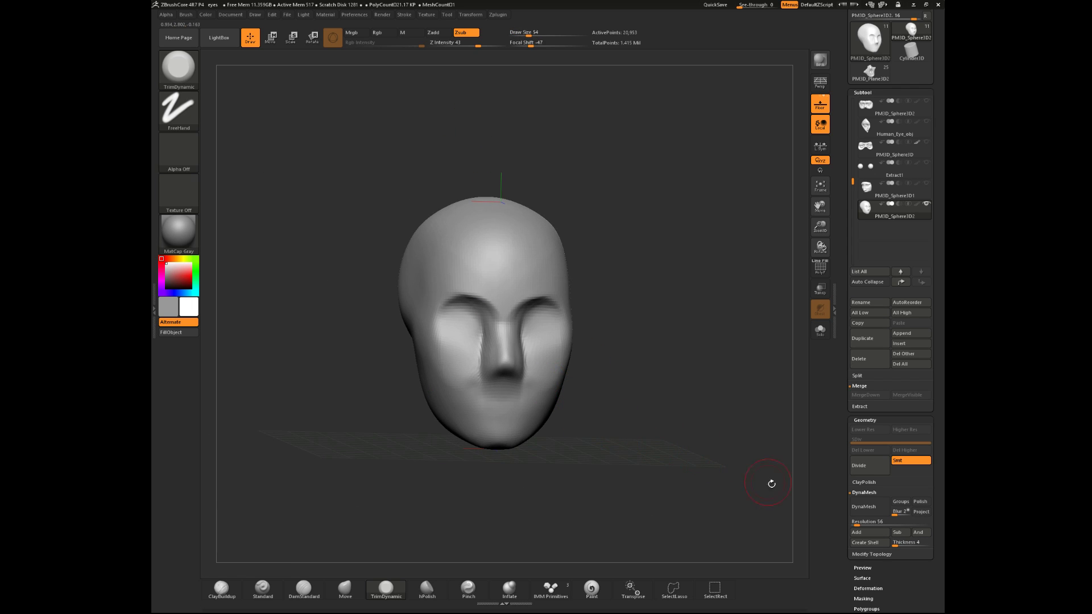
- Remesh the head with DynaMesh at resolution 80 and trim the side of the nose flatter
{"action": "left_click_drag", "start_coordinate": [858, 523], "coordinate": [861, 523]}
{"action": "left_click", "coordinate": [865, 506]}
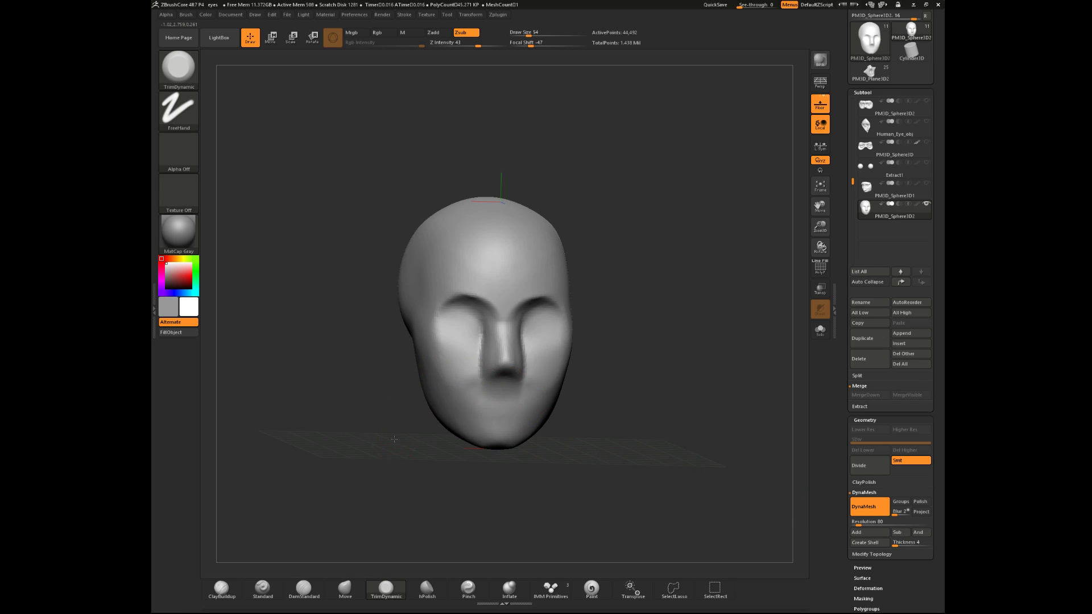
{"action": "left_click_drag", "start_coordinate": [392, 438], "coordinate": [484, 343]}
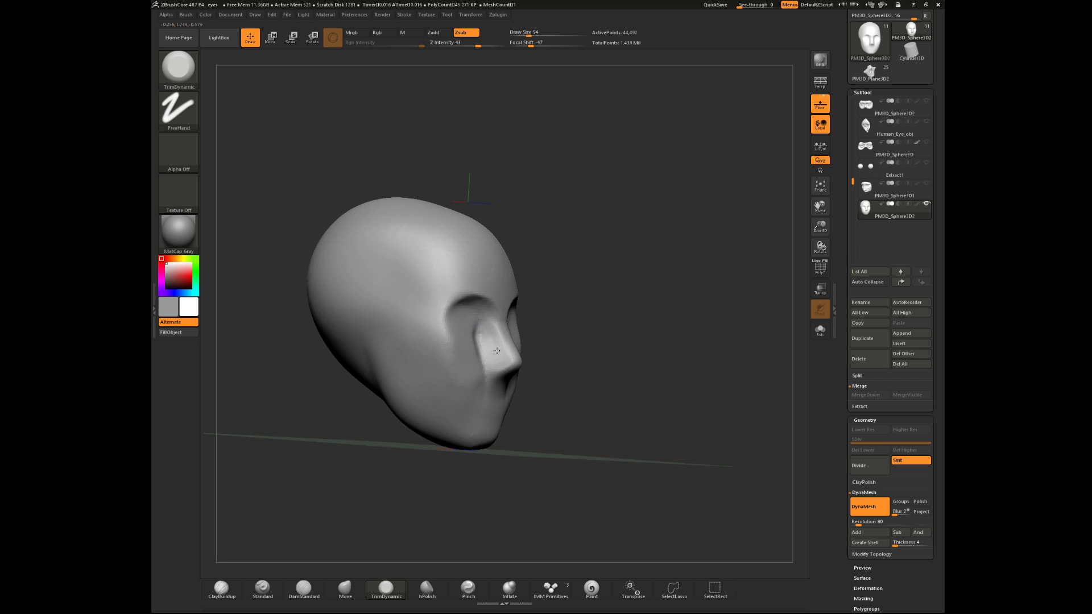
{"action": "left_click_drag", "start_coordinate": [555, 367], "coordinate": [400, 500]}
- Build up the cheeks beside the nose with ClayBuildup and smooth them, raising the draw size to about 101
{"action": "left_click", "coordinate": [332, 587]}
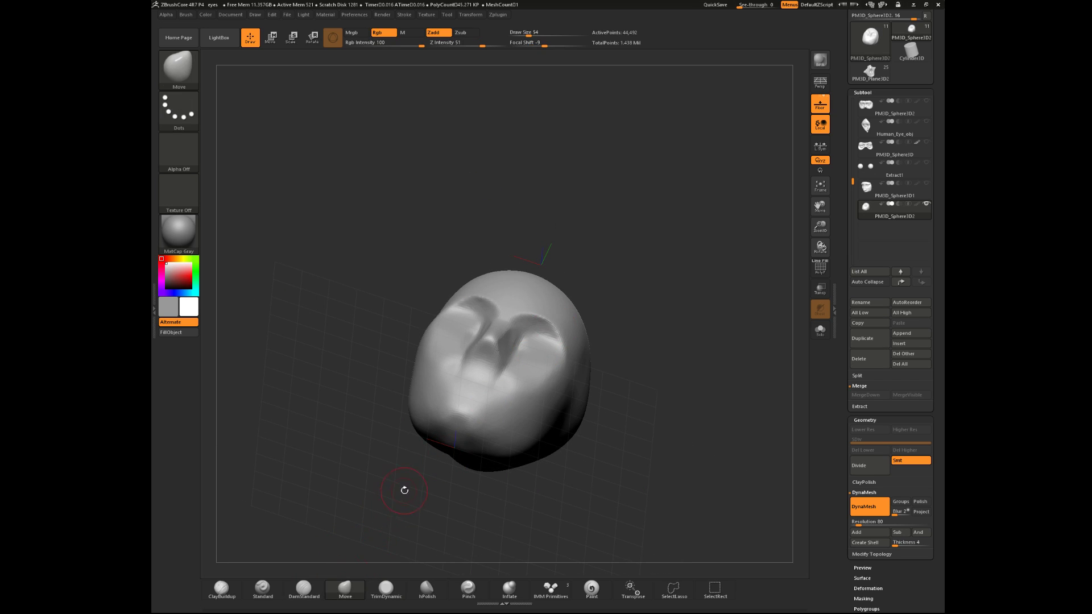
{"action": "left_click", "coordinate": [235, 582]}
{"action": "left_click_drag", "start_coordinate": [324, 490], "coordinate": [437, 439]}
{"action": "mouse_move", "coordinate": [639, 332]}
{"action": "left_mouse_down"}
{"action": "mouse_move", "coordinate": [620, 342]}
{"action": "mouse_move", "coordinate": [541, 336]}
{"action": "left_mouse_up"}
{"action": "key", "text": "shift"}
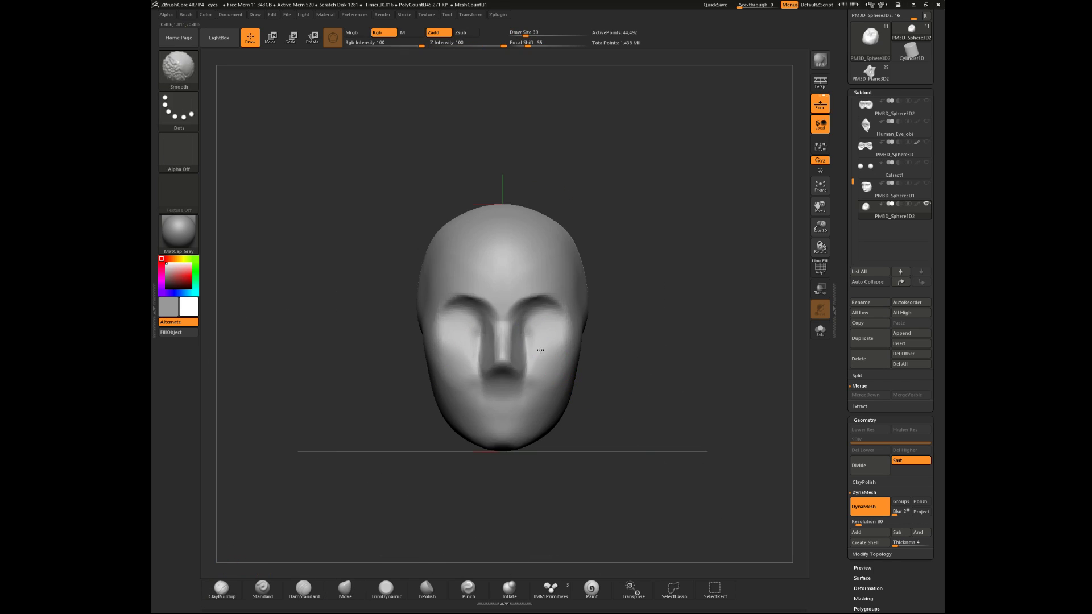
{"action": "mouse_move", "coordinate": [660, 373]}
{"action": "left_mouse_down"}
{"action": "mouse_move", "coordinate": [550, 375]}
{"action": "mouse_move", "coordinate": [564, 370]}
{"action": "left_mouse_up"}
{"action": "key", "text": "space"}
{"action": "key", "text": "shift"}
{"action": "key", "text": "space"}
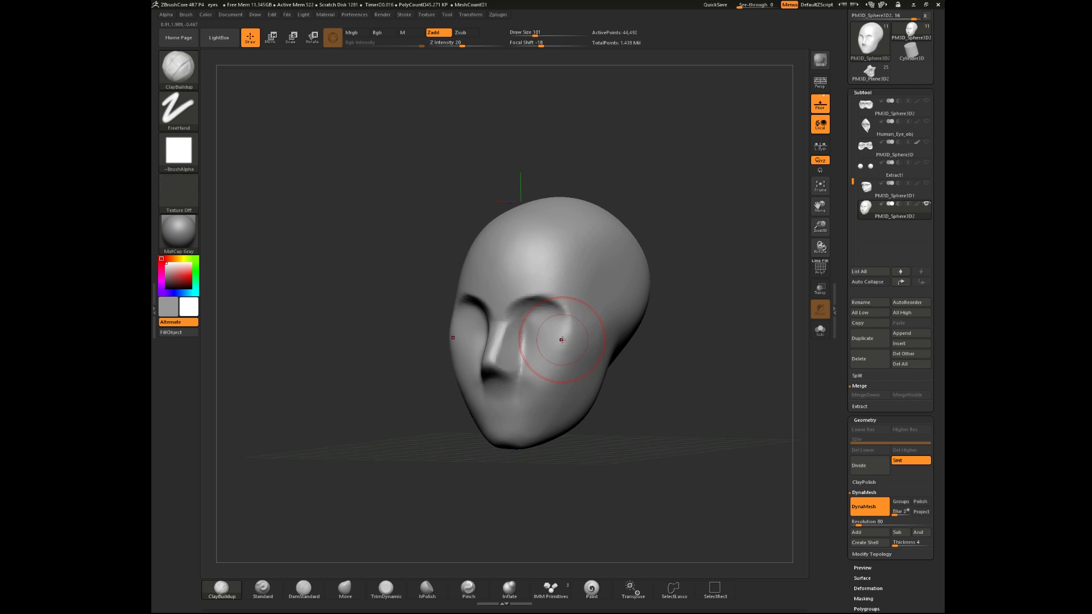
{"action": "left_click_drag", "start_coordinate": [654, 367], "coordinate": [629, 374]}
- Reshape the jaw and chin in profile with the Move brush, reducing the draw size to 77
{"action": "left_click", "coordinate": [345, 589]}
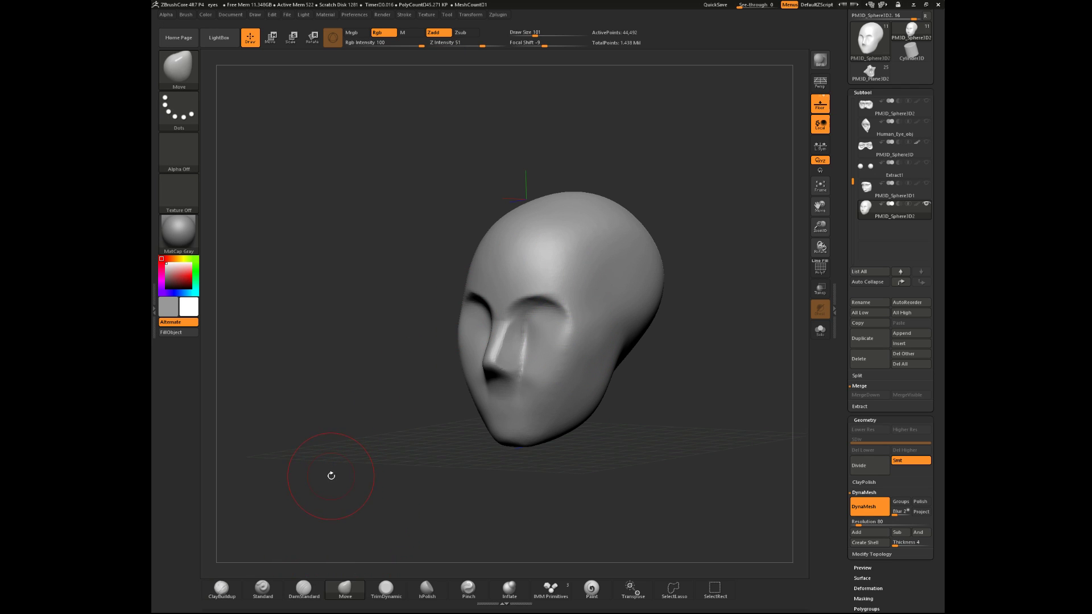
{"action": "mouse_move", "coordinate": [567, 486]}
{"action": "left_mouse_down"}
{"action": "mouse_move", "coordinate": [622, 477]}
{"action": "mouse_move", "coordinate": [615, 483]}
{"action": "left_mouse_up"}
{"action": "mouse_move", "coordinate": [588, 446]}
{"action": "left_mouse_down"}
{"action": "mouse_move", "coordinate": [512, 347]}
{"action": "mouse_move", "coordinate": [559, 354]}
{"action": "mouse_move", "coordinate": [544, 355]}
{"action": "mouse_move", "coordinate": [526, 386]}
{"action": "left_mouse_up"}
{"action": "key", "text": "space"}
{"action": "key", "text": "space"}
{"action": "key", "text": "space"}
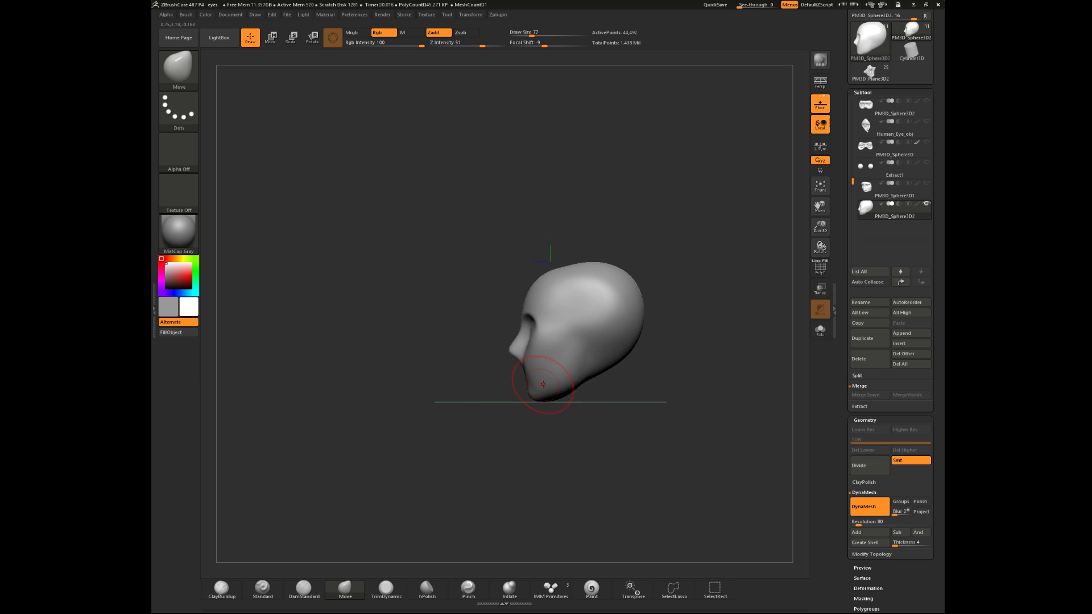
{"action": "left_click_drag", "start_coordinate": [494, 373], "coordinate": [436, 489]}
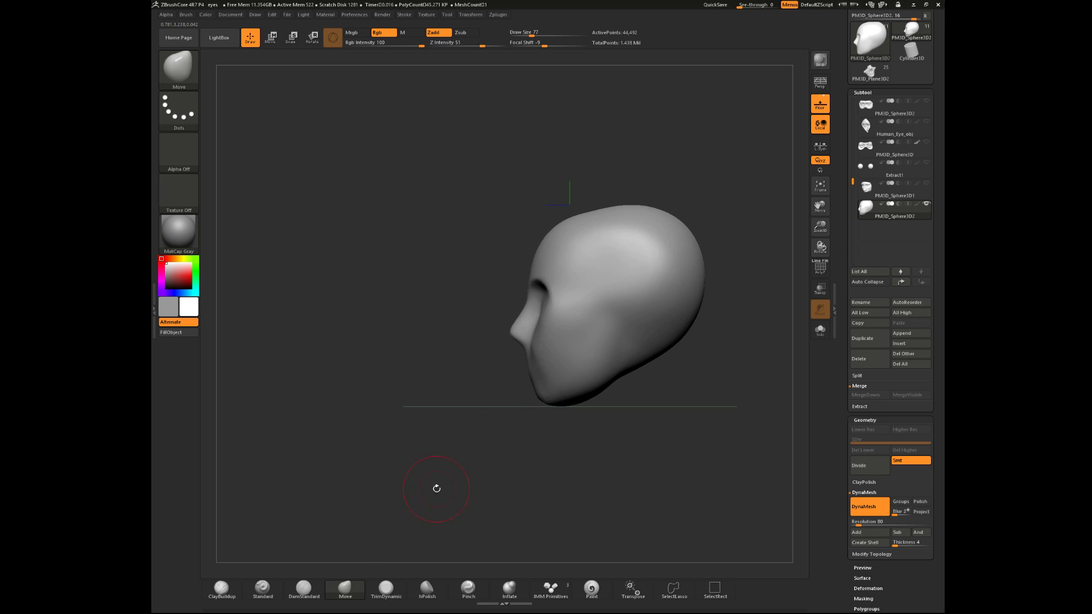
- Build up the chin and mouth area with ClayBuildup at a draw size of 77 and smooth the added clay
{"action": "left_click", "coordinate": [222, 589]}
{"action": "mouse_move", "coordinate": [438, 412]}
{"action": "left_mouse_down"}
{"action": "mouse_move", "coordinate": [524, 412]}
{"action": "mouse_move", "coordinate": [524, 456]}
{"action": "mouse_move", "coordinate": [526, 416]}
{"action": "mouse_move", "coordinate": [503, 416]}
{"action": "mouse_move", "coordinate": [500, 444]}
{"action": "mouse_move", "coordinate": [514, 443]}
{"action": "left_mouse_up"}
{"action": "mouse_move", "coordinate": [591, 450]}
{"action": "left_mouse_down"}
{"action": "mouse_move", "coordinate": [529, 438]}
{"action": "mouse_move", "coordinate": [525, 422]}
{"action": "mouse_move", "coordinate": [537, 463]}
{"action": "left_mouse_up"}
{"action": "left_click_drag", "start_coordinate": [607, 423], "coordinate": [612, 424]}
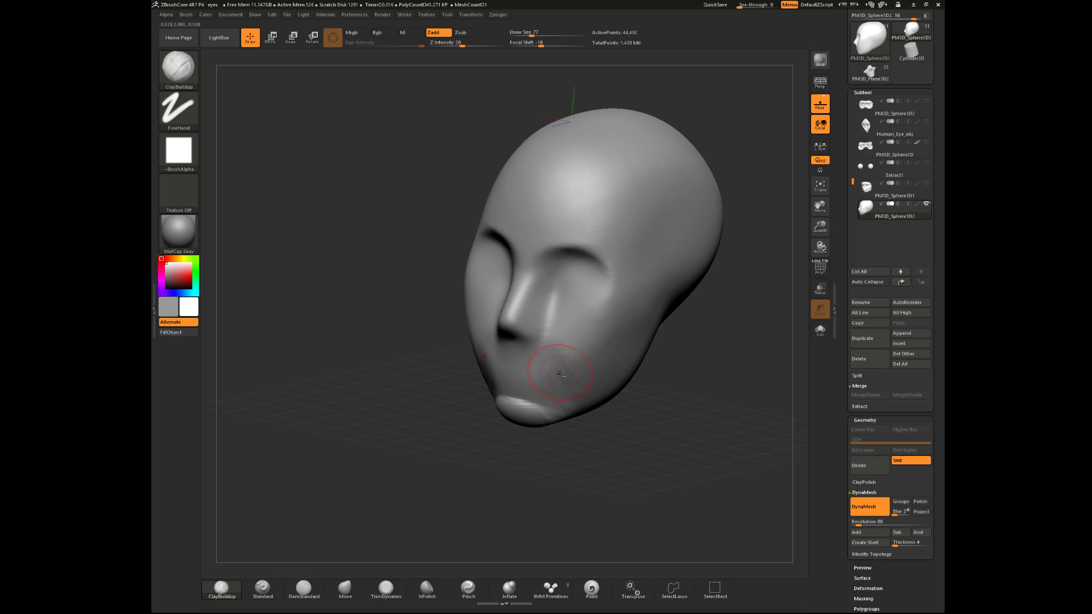
{"action": "key", "text": "shift"}
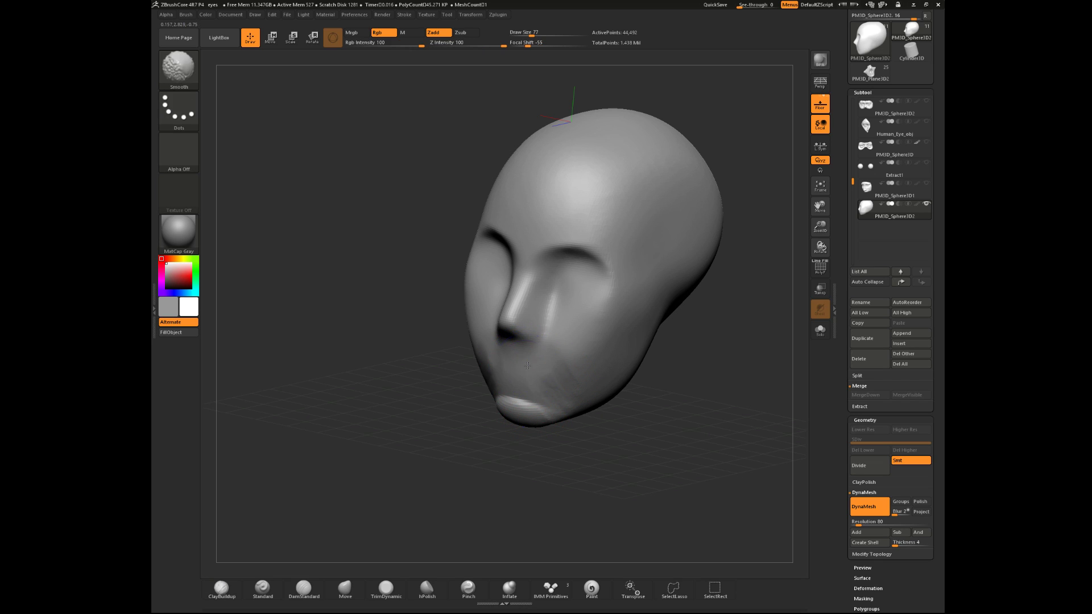
{"action": "mouse_move", "coordinate": [554, 388]}
{"action": "left_mouse_down", "text": "shift"}
{"action": "mouse_move", "coordinate": [519, 401]}
{"action": "mouse_move", "coordinate": [538, 404]}
{"action": "mouse_move", "coordinate": [570, 366]}
{"action": "left_mouse_up", "text": "shift"}
- Fill the eye sockets and build up the cheekbones with ClayBuildup, then smooth the transitions
{"action": "mouse_move", "coordinate": [590, 290]}
{"action": "left_mouse_down"}
{"action": "mouse_move", "coordinate": [598, 280]}
{"action": "mouse_move", "coordinate": [613, 301]}
{"action": "mouse_move", "coordinate": [600, 263]}
{"action": "mouse_move", "coordinate": [618, 290]}
{"action": "mouse_move", "coordinate": [561, 296]}
{"action": "mouse_move", "coordinate": [570, 291]}
{"action": "left_mouse_up"}
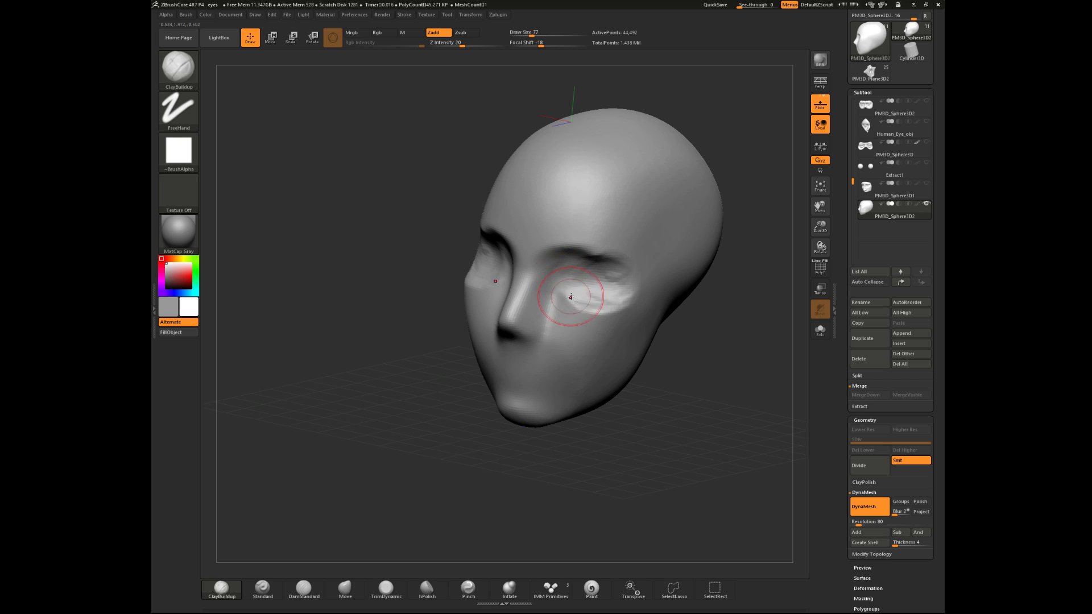
{"action": "left_click_drag", "start_coordinate": [693, 362], "coordinate": [729, 348]}
{"action": "mouse_move", "coordinate": [604, 295]}
{"action": "left_mouse_down", "text": "shift"}
{"action": "mouse_move", "coordinate": [566, 279]}
{"action": "mouse_move", "coordinate": [590, 272]}
{"action": "left_mouse_up", "text": "shift"}
{"action": "key", "text": "space"}
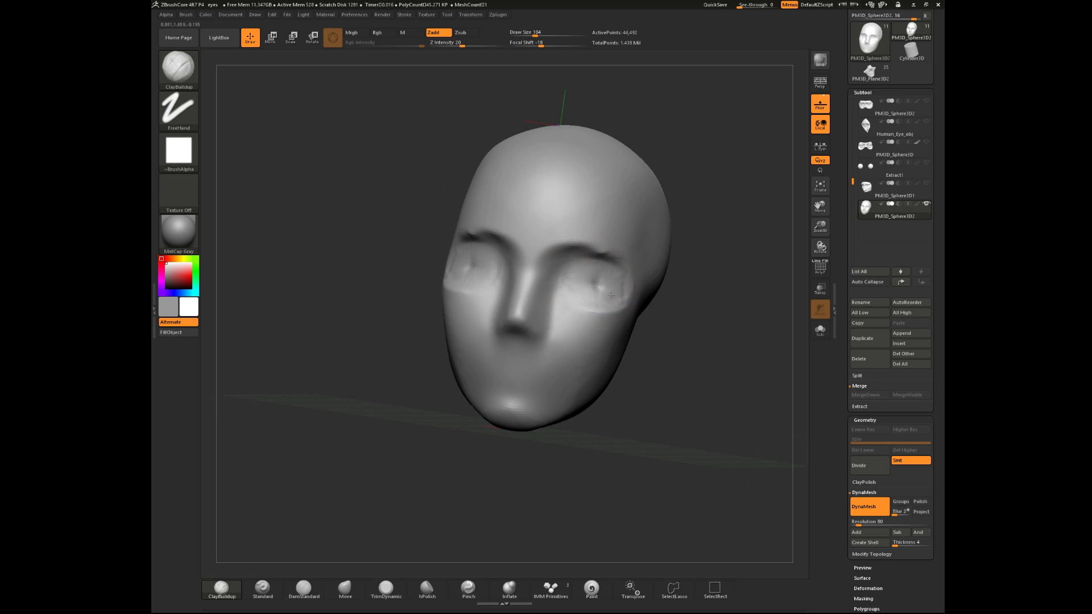
{"action": "key", "text": "shift"}
- Build up the cheeks below the eyes with ClayBuildup at a draw size of about 80 and smooth them
{"action": "mouse_move", "coordinate": [654, 344]}
{"action": "left_mouse_down", "text": "alt"}
{"action": "mouse_move", "coordinate": [652, 322]}
{"action": "mouse_move", "coordinate": [624, 310]}
{"action": "left_mouse_up", "text": "alt"}
{"action": "key", "text": "space"}
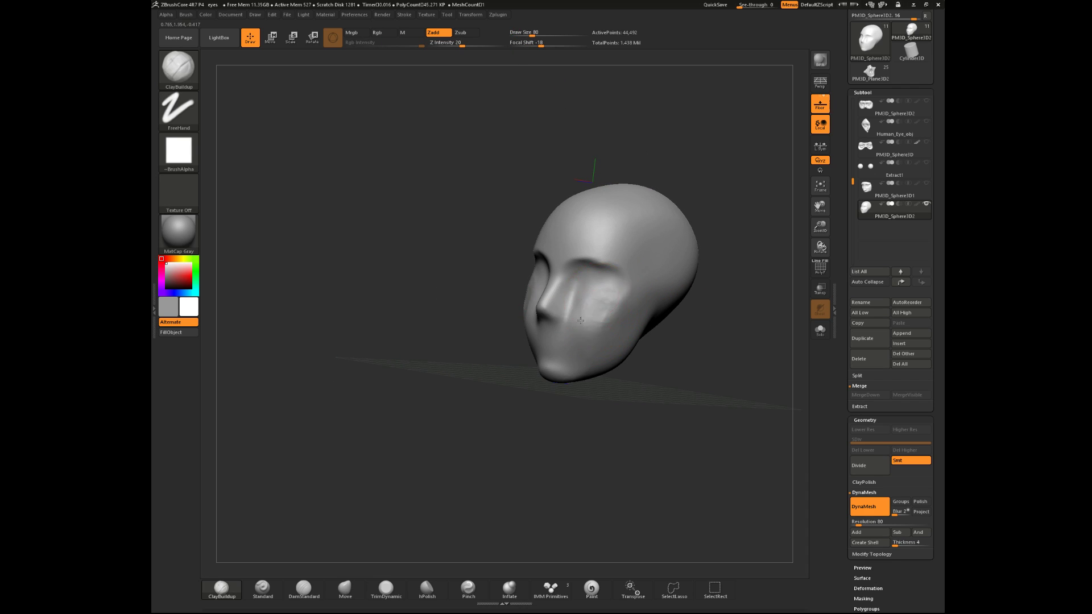
{"action": "key", "text": "space"}
{"action": "left_click_drag", "start_coordinate": [592, 300], "coordinate": [604, 298]}
{"action": "left_click_drag", "start_coordinate": [580, 405], "coordinate": [613, 320], "text": "shift"}
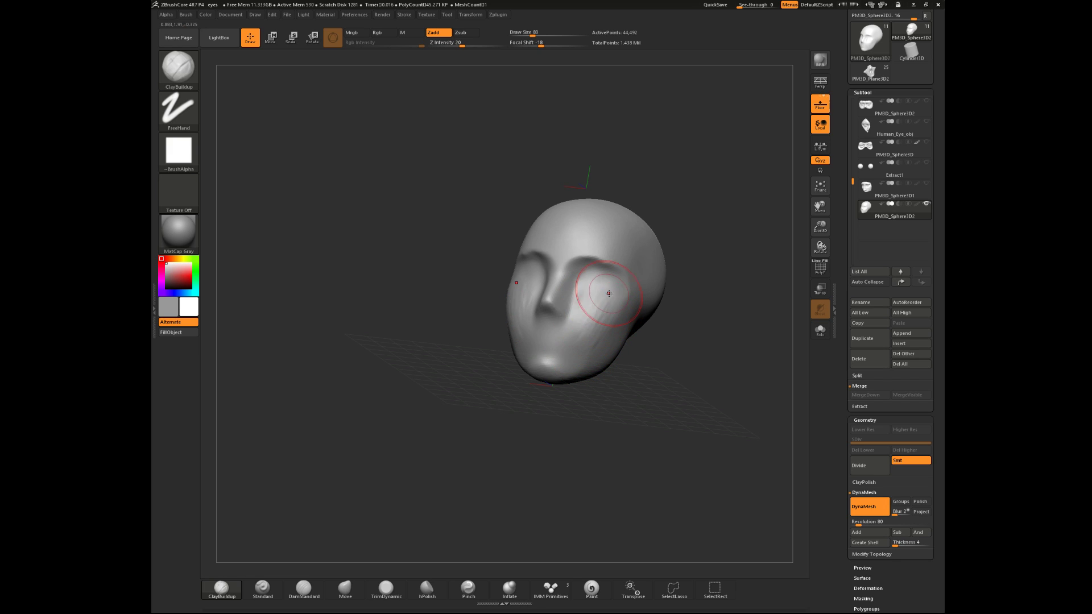
{"action": "left_click_drag", "start_coordinate": [592, 360], "coordinate": [619, 303], "text": "shift"}
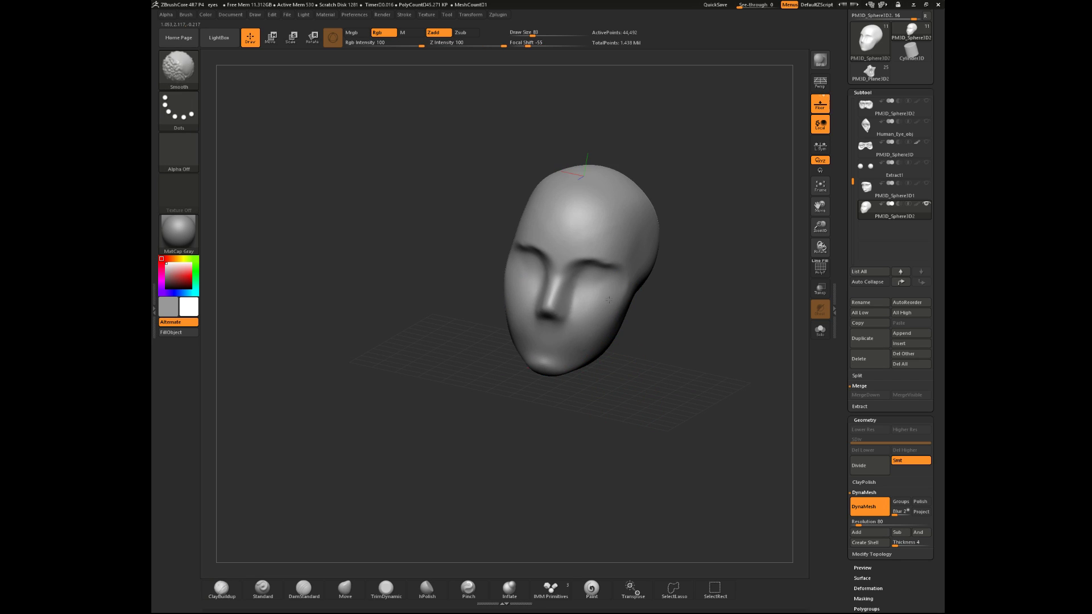
- Build up the outer eye sockets and cheekbones with ClayBuildup, smooth them, and reduce the draw size to 54
{"action": "mouse_move", "coordinate": [691, 335]}
{"action": "left_mouse_down"}
{"action": "mouse_move", "coordinate": [611, 291]}
{"action": "mouse_move", "coordinate": [595, 297]}
{"action": "mouse_move", "coordinate": [621, 283]}
{"action": "mouse_move", "coordinate": [603, 288]}
{"action": "left_mouse_up"}
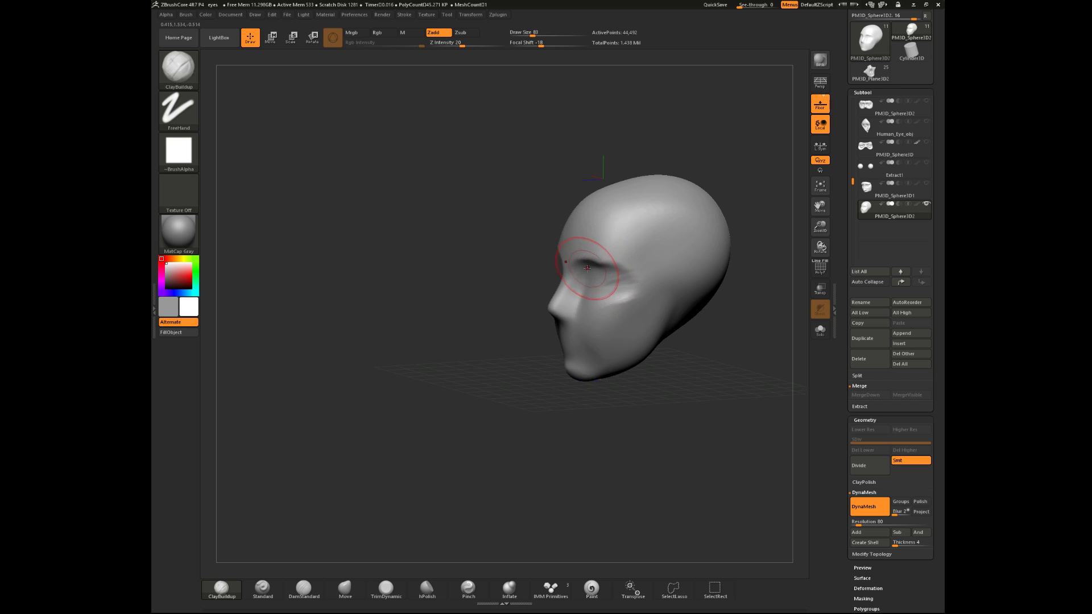
{"action": "mouse_move", "coordinate": [603, 390]}
{"action": "left_mouse_down"}
{"action": "mouse_move", "coordinate": [629, 398]}
{"action": "mouse_move", "coordinate": [649, 325]}
{"action": "left_mouse_up"}
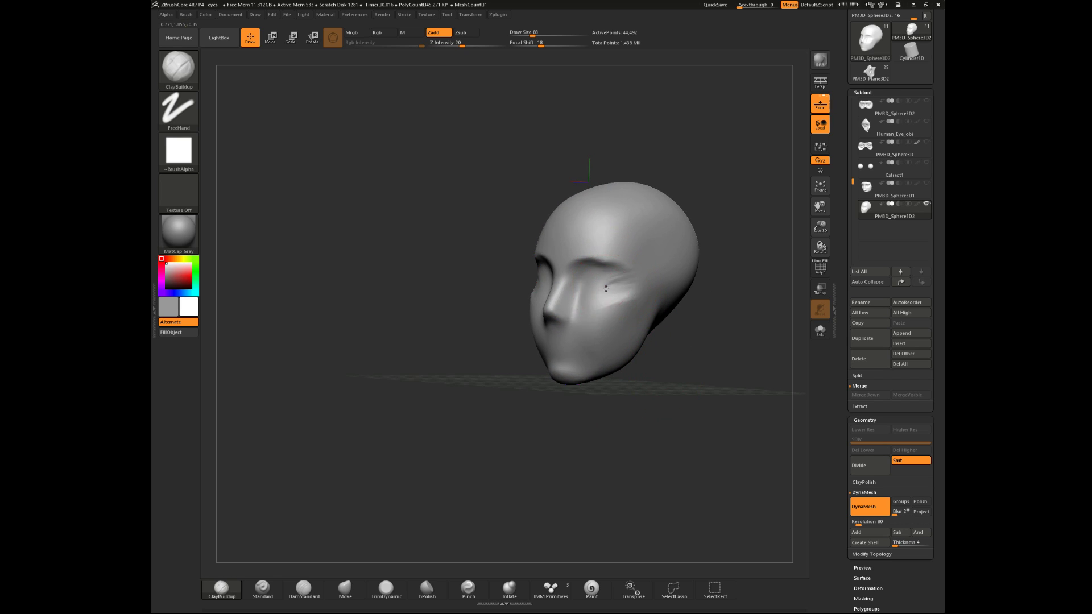
{"action": "key", "text": "shift"}
{"action": "mouse_move", "coordinate": [592, 304]}
{"action": "left_mouse_down"}
{"action": "mouse_move", "coordinate": [612, 277]}
{"action": "mouse_move", "coordinate": [593, 267]}
{"action": "mouse_move", "coordinate": [617, 266]}
{"action": "mouse_move", "coordinate": [602, 262]}
{"action": "mouse_move", "coordinate": [609, 268]}
{"action": "left_mouse_up"}
{"action": "mouse_move", "coordinate": [663, 342]}
{"action": "left_mouse_down"}
{"action": "mouse_move", "coordinate": [705, 344]}
{"action": "mouse_move", "coordinate": [669, 319]}
{"action": "left_mouse_up"}
{"action": "right_click", "coordinate": [673, 319]}
{"action": "left_click_drag", "start_coordinate": [670, 304], "coordinate": [679, 303]}
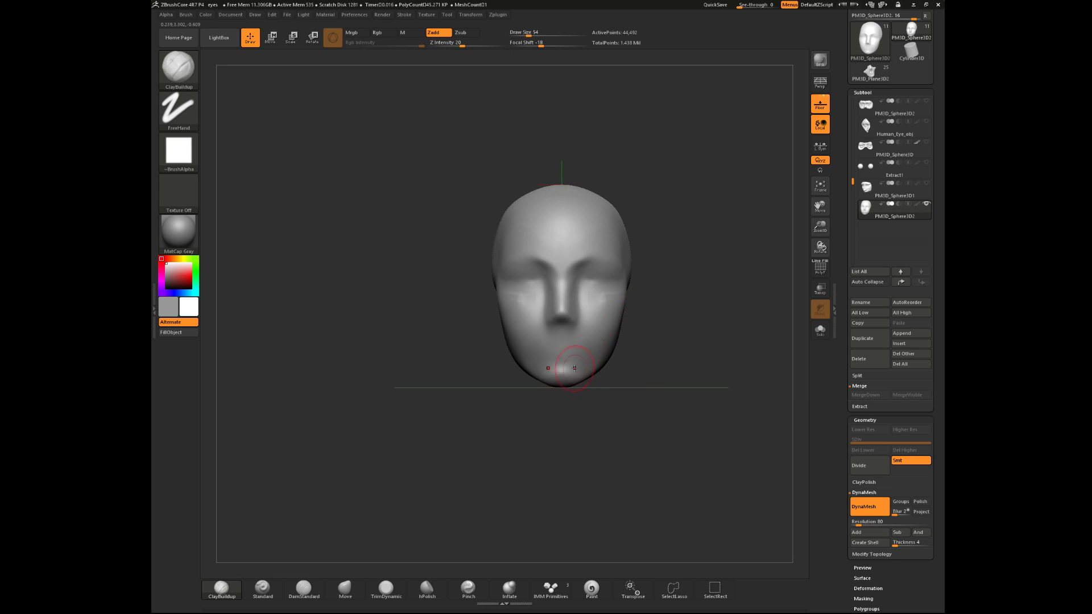
- Adjust the lower edge of the jaw in three-quarter view with the Move brush at a draw size of 54
{"action": "left_click", "coordinate": [345, 588]}
{"action": "left_click_drag", "start_coordinate": [633, 370], "coordinate": [617, 372]}
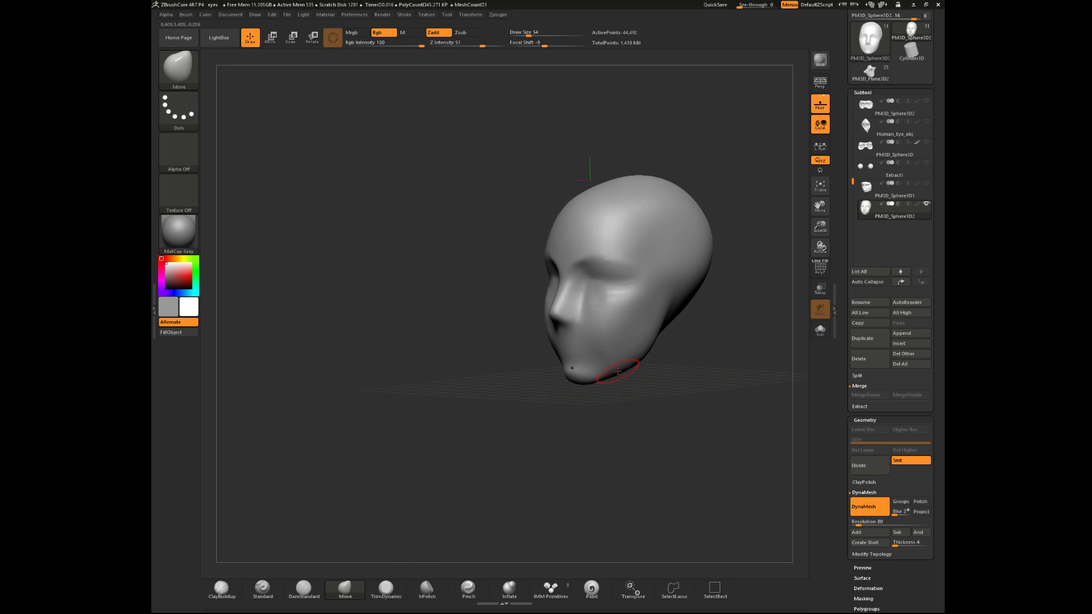
{"action": "right_click", "coordinate": [619, 372]}
{"action": "right_click_drag", "start_coordinate": [633, 375], "coordinate": [622, 371]}
{"action": "right_click", "coordinate": [623, 371]}
{"action": "mouse_move", "coordinate": [623, 370]}
{"action": "left_mouse_down"}
{"action": "mouse_move", "coordinate": [640, 359]}
{"action": "mouse_move", "coordinate": [644, 369]}
{"action": "left_mouse_up"}
{"action": "right_click", "coordinate": [638, 361]}
- Reshape the jaw and cheek outline from the front with the Move brush at a draw size of 101
{"action": "mouse_move", "coordinate": [643, 371]}
{"action": "right_mouse_down"}
{"action": "mouse_move", "coordinate": [662, 386]}
{"action": "mouse_move", "coordinate": [677, 359]}
{"action": "right_mouse_up"}
{"action": "left_click_drag", "start_coordinate": [671, 345], "coordinate": [667, 347]}
{"action": "right_click_drag", "start_coordinate": [667, 362], "coordinate": [675, 354], "text": "shift"}
{"action": "right_click", "coordinate": [674, 350]}
{"action": "left_click_drag", "start_coordinate": [674, 350], "coordinate": [663, 349]}
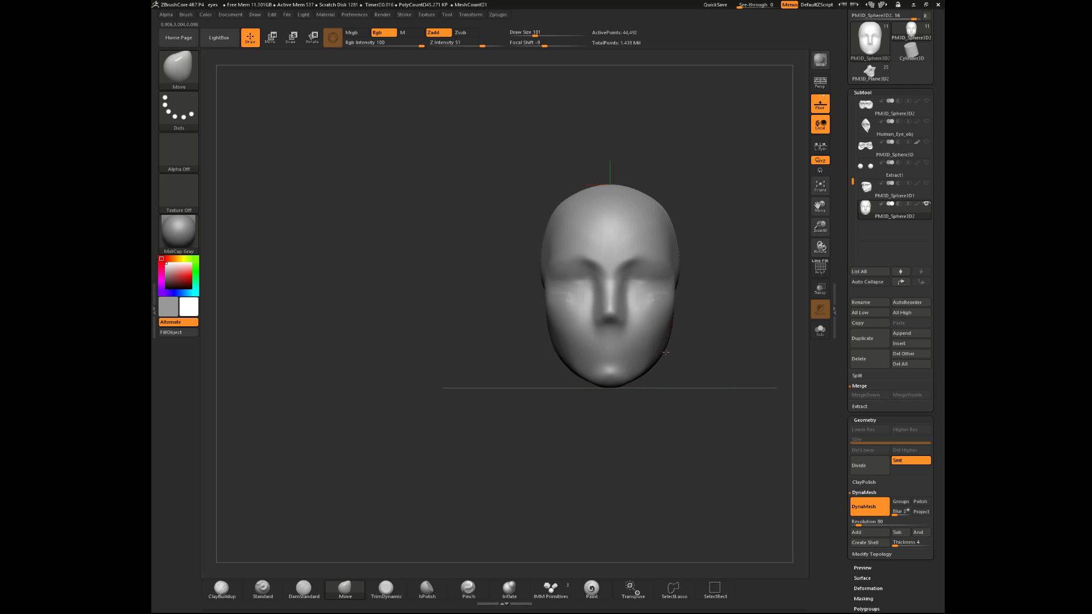
{"action": "mouse_move", "coordinate": [673, 347]}
{"action": "left_mouse_down"}
{"action": "mouse_move", "coordinate": [672, 372]}
{"action": "mouse_move", "coordinate": [687, 344]}
{"action": "mouse_move", "coordinate": [669, 366]}
{"action": "left_mouse_up"}
{"action": "key", "text": "space"}
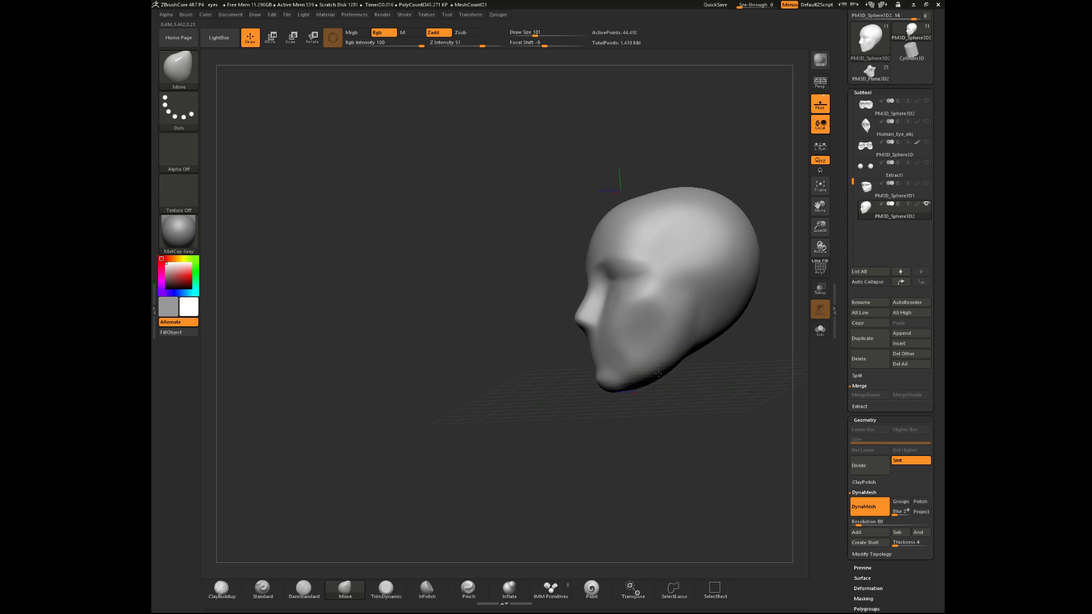
- Flatten the side of the cheek and jaw with TrimDynamic, reducing the draw size to 68
{"action": "left_click_drag", "start_coordinate": [649, 411], "coordinate": [788, 415]}
{"action": "left_click", "coordinate": [386, 589]}
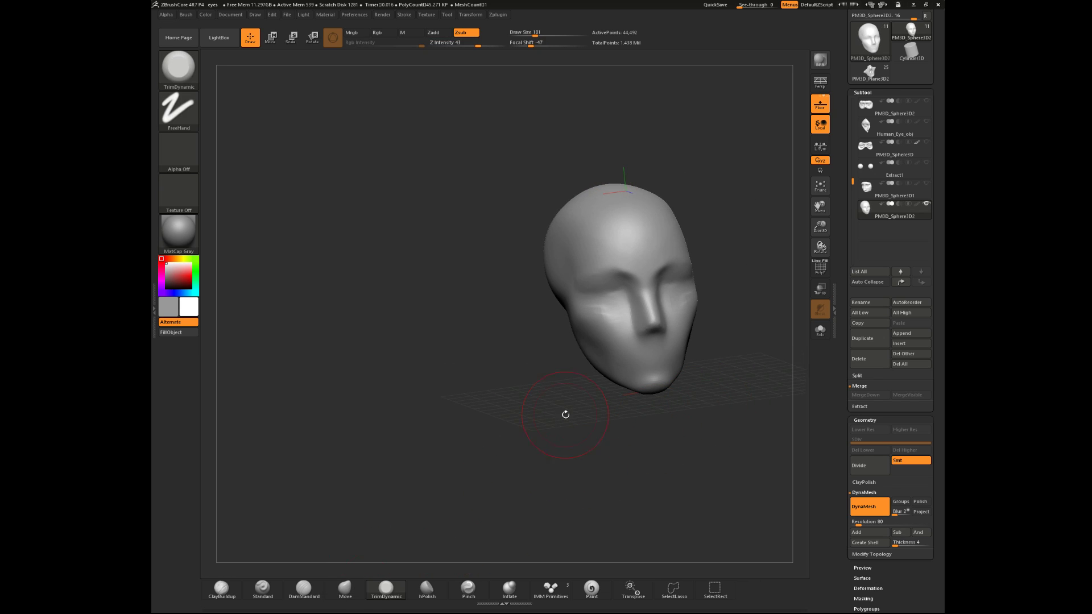
{"action": "key", "text": "space"}
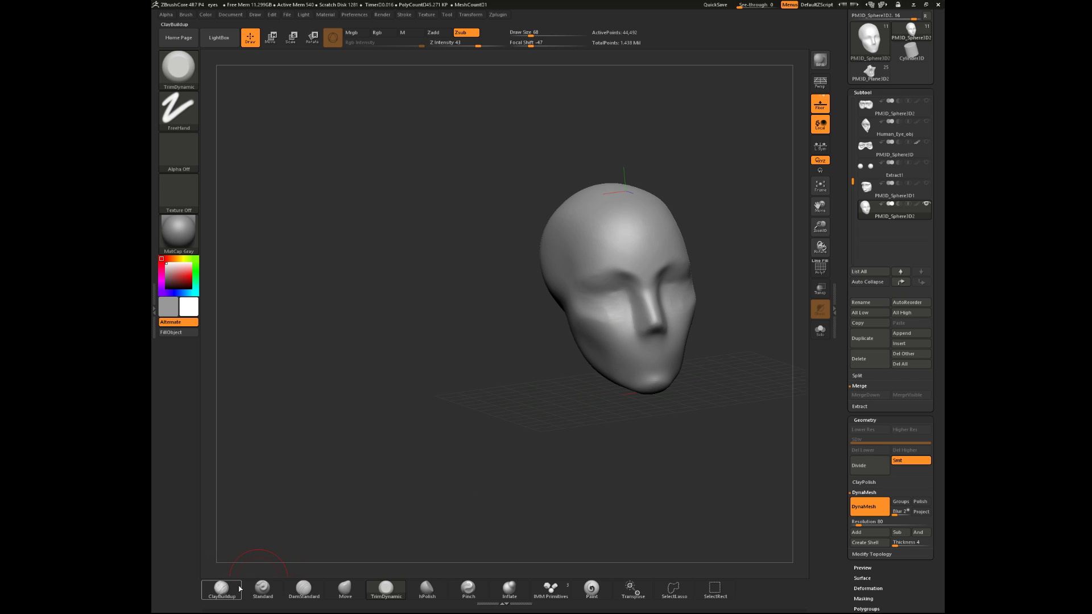
- Build up the side of the face behind the cheekbones with ClayBuildup at a draw size of 68 and smooth it
{"action": "left_click", "coordinate": [222, 589]}
{"action": "mouse_move", "coordinate": [509, 451]}
{"action": "left_mouse_down", "text": "shift"}
{"action": "mouse_move", "coordinate": [669, 410]}
{"action": "mouse_move", "coordinate": [619, 417]}
{"action": "mouse_move", "coordinate": [543, 387]}
{"action": "left_mouse_up", "text": "shift"}
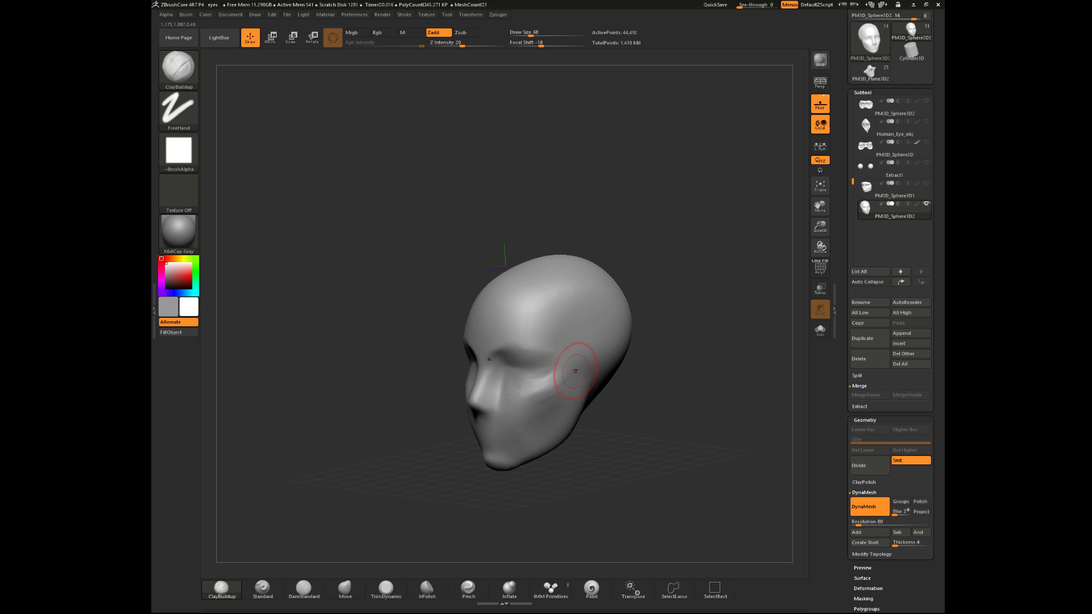
{"action": "key", "text": "shift"}
{"action": "mouse_move", "coordinate": [643, 411]}
{"action": "left_mouse_down"}
{"action": "mouse_move", "coordinate": [603, 401]}
{"action": "mouse_move", "coordinate": [667, 426]}
{"action": "mouse_move", "coordinate": [609, 406]}
{"action": "left_mouse_up"}
{"action": "key", "text": "shift"}
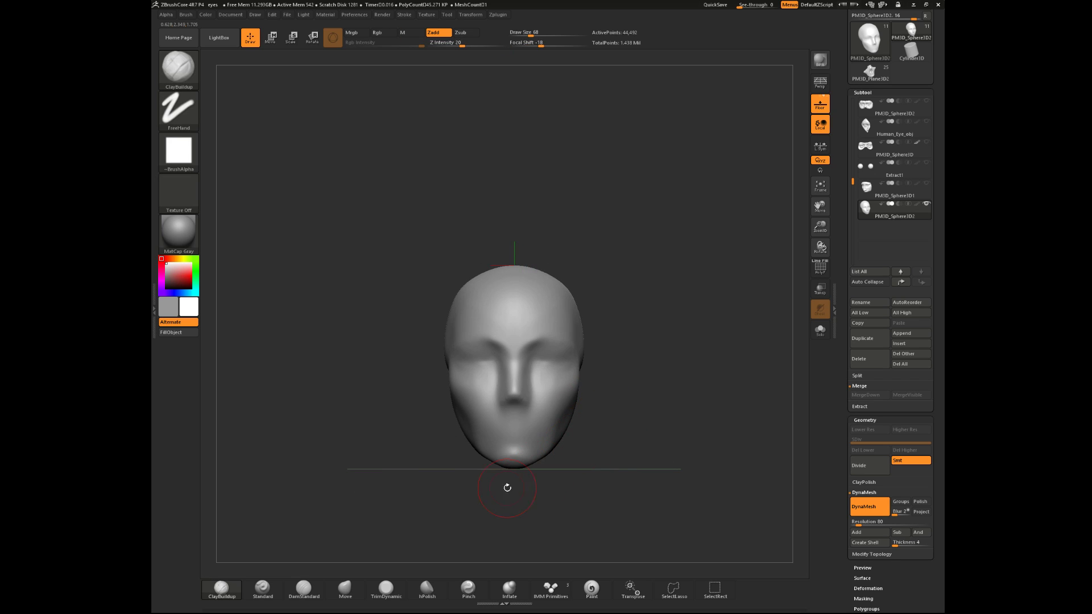
- Carve along the sides of the nose with DamStandard, undoing the last two strokes
{"action": "key", "text": "space"}
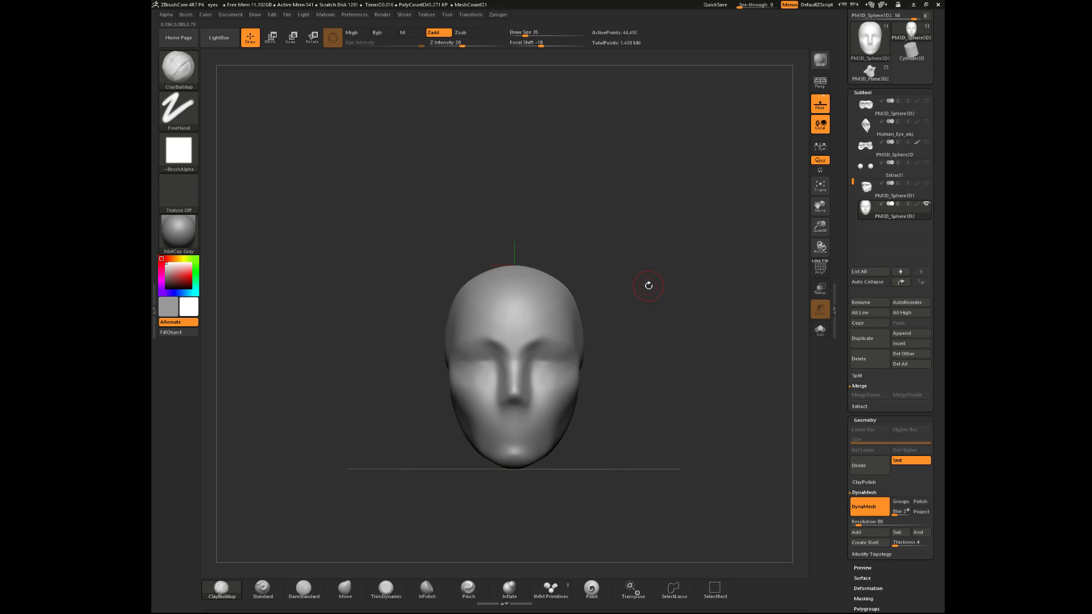
{"action": "left_click", "coordinate": [295, 587]}
{"action": "left_click_drag", "start_coordinate": [629, 342], "coordinate": [638, 382], "text": "alt"}
{"action": "key", "text": "space"}
{"action": "left_click_drag", "start_coordinate": [506, 359], "coordinate": [503, 404]}
{"action": "key", "text": "ctrl+z"}
{"action": "key", "text": "ctrl+z"}
{"action": "mouse_move", "coordinate": [603, 410]}
{"action": "left_mouse_down"}
{"action": "mouse_move", "coordinate": [677, 426]}
{"action": "mouse_move", "coordinate": [592, 434]}
{"action": "mouse_move", "coordinate": [546, 393]}
{"action": "left_mouse_up"}
{"action": "mouse_move", "coordinate": [390, 517]}
{"action": "left_mouse_down"}
{"action": "mouse_move", "coordinate": [449, 496]}
{"action": "mouse_move", "coordinate": [443, 489]}
{"action": "left_mouse_up"}
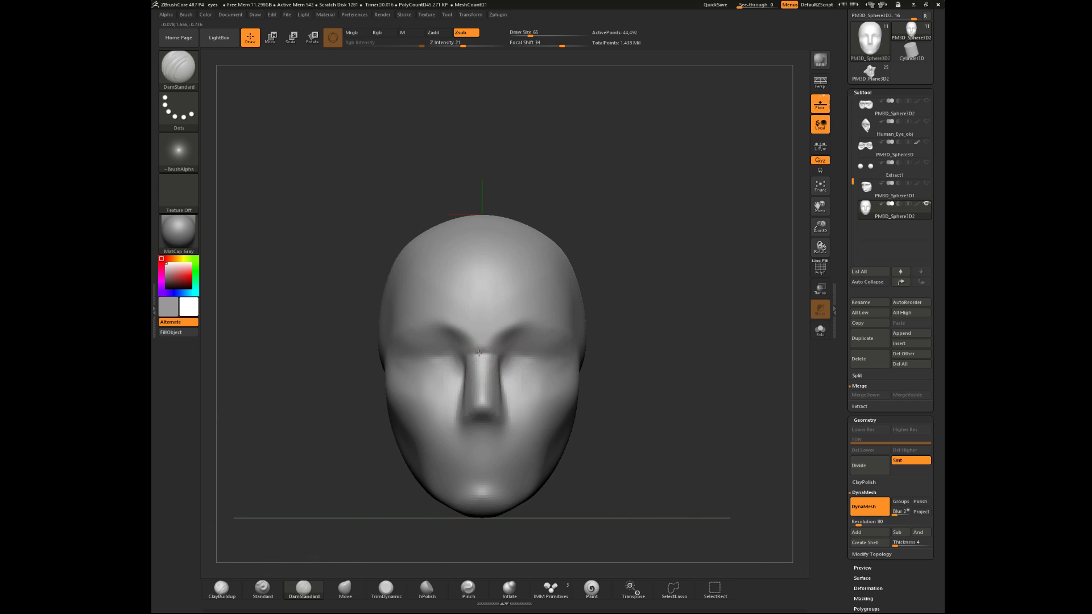
- Smooth the brow area above the nose root, reducing the draw size to 35
{"action": "left_click_drag", "start_coordinate": [504, 346], "coordinate": [483, 326], "text": "shift"}
{"action": "left_click_drag", "start_coordinate": [600, 313], "coordinate": [662, 309]}
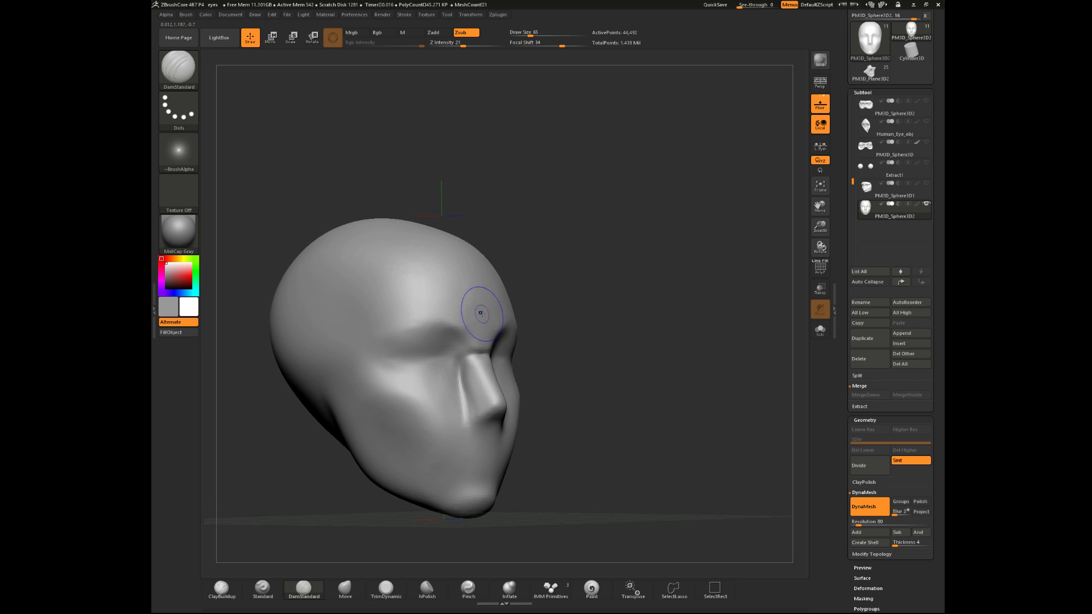
{"action": "key", "text": "shift"}
{"action": "left_click_drag", "start_coordinate": [595, 364], "coordinate": [472, 358]}
{"action": "key", "text": "space"}
{"action": "left_click", "coordinate": [498, 334]}
{"action": "key", "text": "shift"}
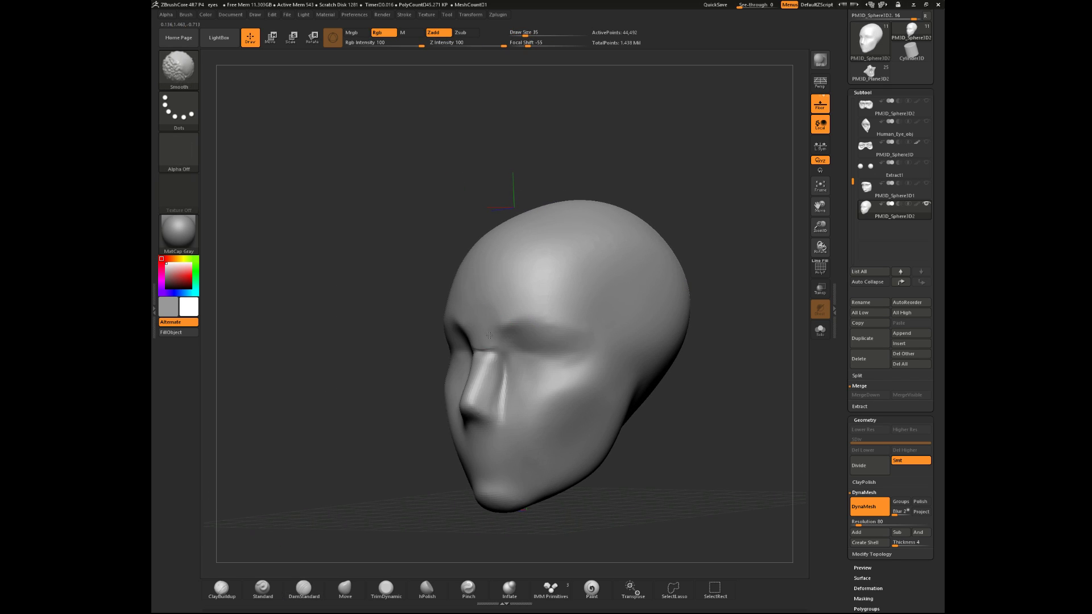
- Smooth the inner eye corners and nose root from both sides at a draw size of 35
{"action": "left_click_drag", "start_coordinate": [445, 370], "coordinate": [474, 360], "text": "shift"}
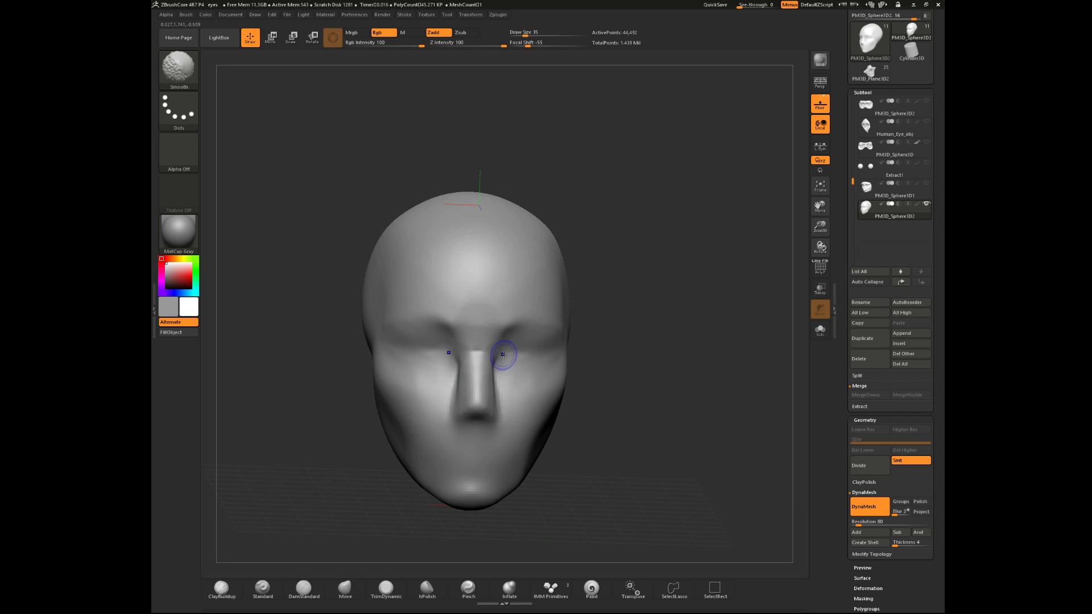
{"action": "right_click_drag", "start_coordinate": [489, 352], "coordinate": [502, 357]}
{"action": "right_click_drag", "start_coordinate": [363, 419], "coordinate": [463, 342]}
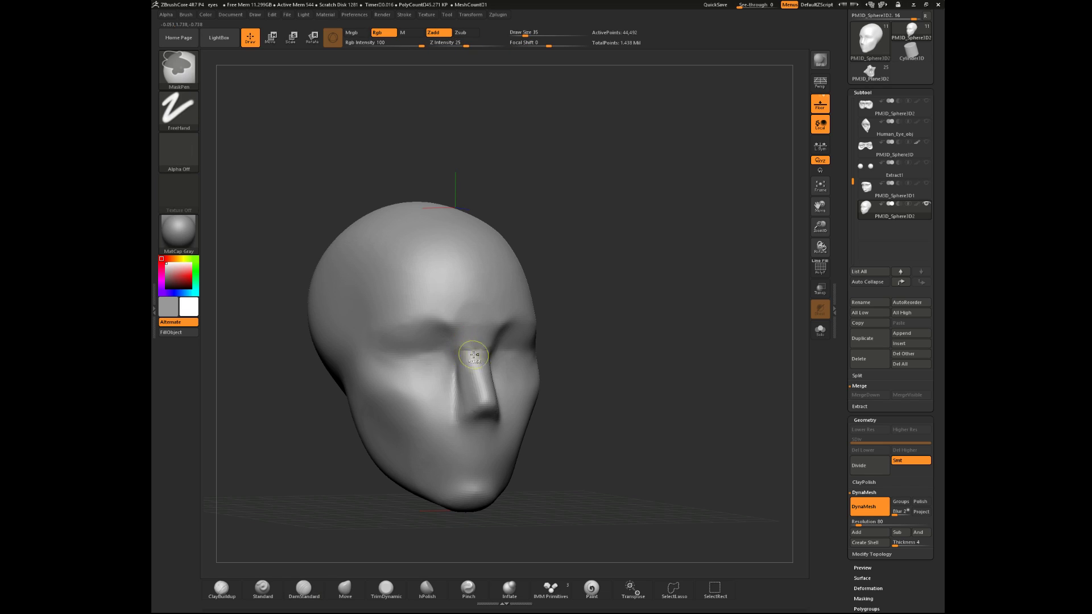
{"action": "right_click_drag", "start_coordinate": [617, 348], "coordinate": [491, 348], "text": "shift"}
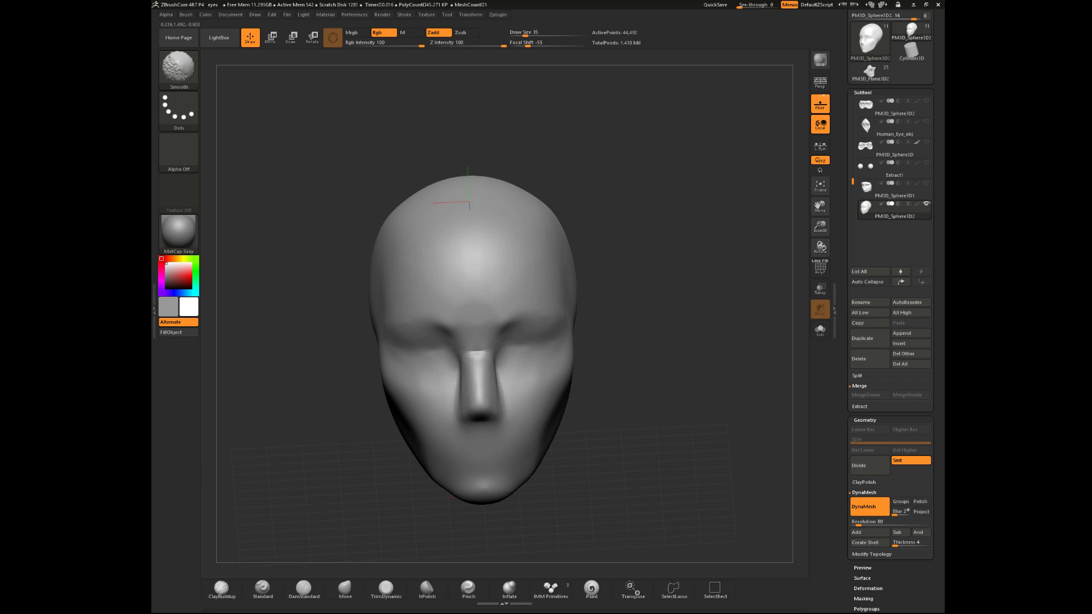
- Build up the inner eye corners beside the nose bridge with ClayBuildup at a draw size of 41
{"action": "left_click", "coordinate": [222, 589]}
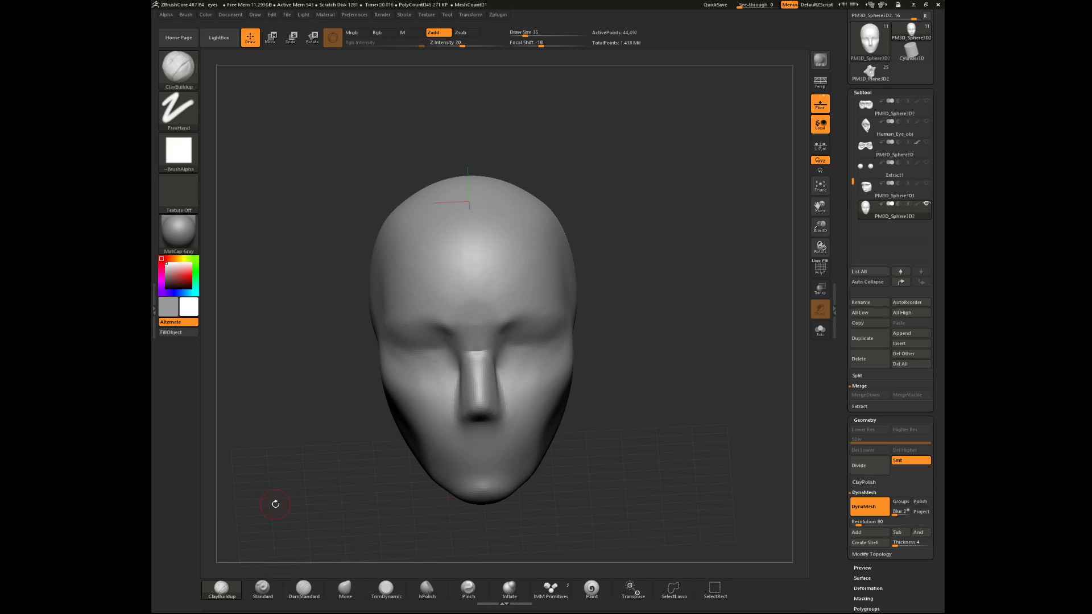
{"action": "right_click_drag", "start_coordinate": [625, 341], "coordinate": [641, 319]}
{"action": "key", "text": "space"}
{"action": "left_click_drag", "start_coordinate": [640, 320], "coordinate": [644, 320]}
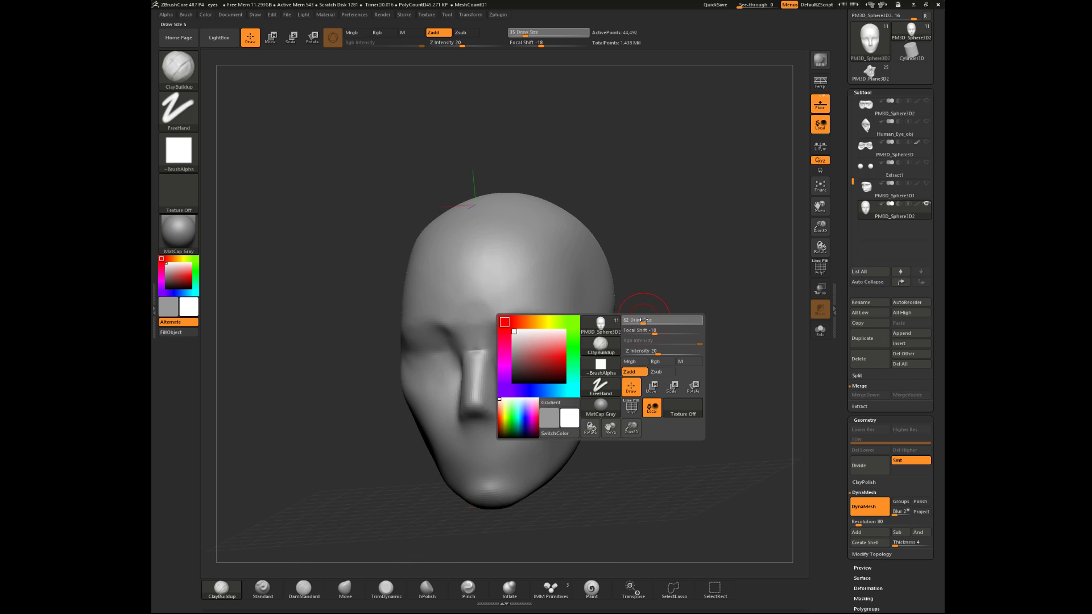
{"action": "right_click_drag", "start_coordinate": [645, 319], "coordinate": [657, 321]}
{"action": "key", "text": "space"}
{"action": "left_click_drag", "start_coordinate": [514, 342], "coordinate": [508, 352]}
{"action": "key", "text": "space"}
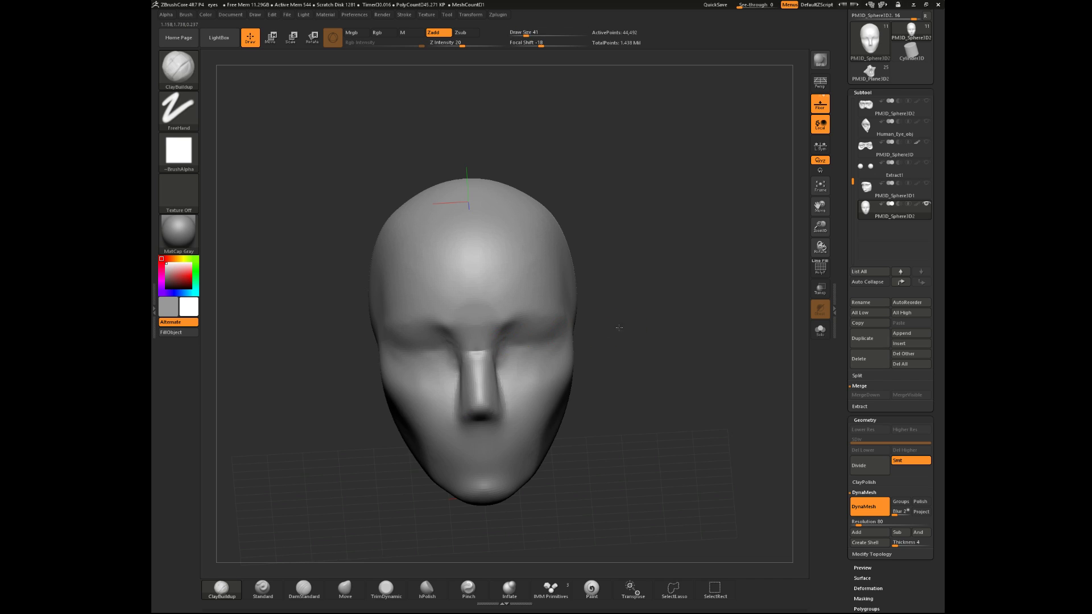
{"action": "right_click_drag", "start_coordinate": [622, 325], "coordinate": [595, 327]}
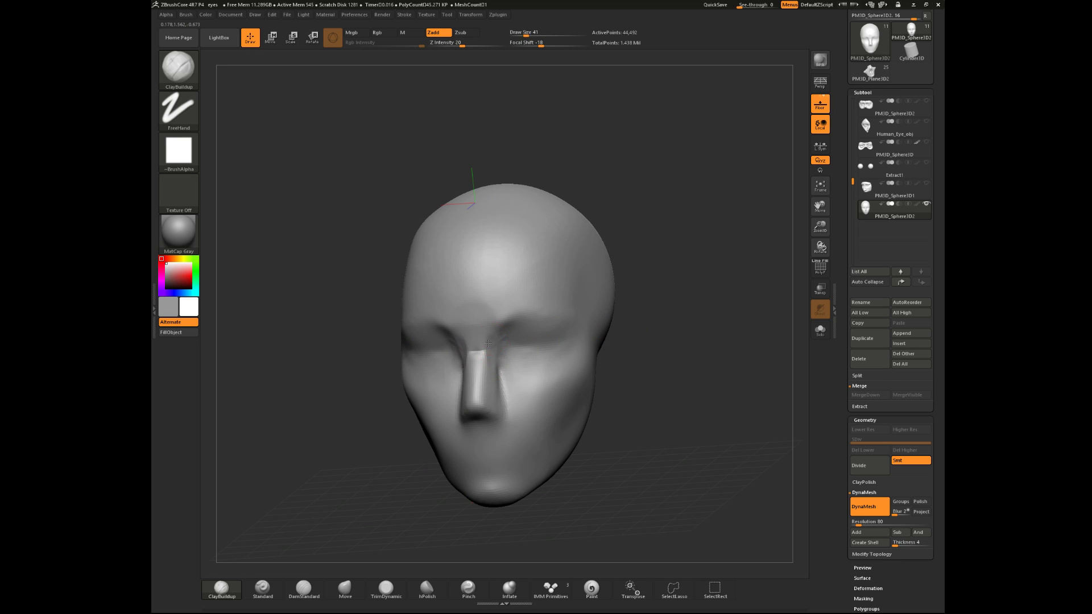
{"action": "mouse_move", "coordinate": [613, 336]}
{"action": "left_mouse_down"}
{"action": "mouse_move", "coordinate": [629, 329]}
{"action": "mouse_move", "coordinate": [589, 344]}
{"action": "left_mouse_up"}
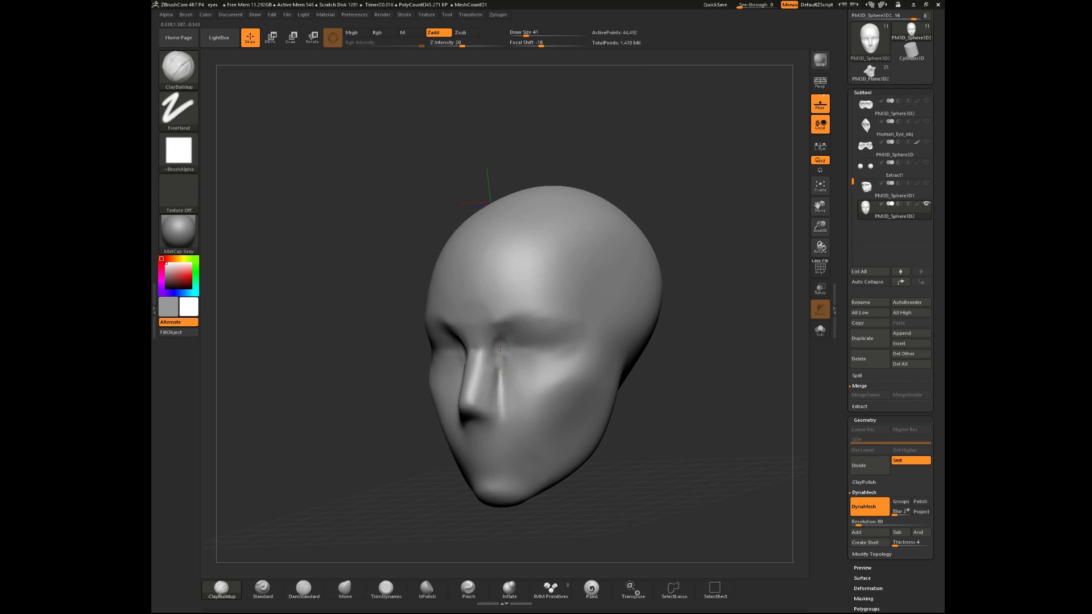
- Add more clay where the inner eye corners meet the nose bridge and smooth the brow above
{"action": "left_click_drag", "start_coordinate": [677, 343], "coordinate": [724, 340]}
{"action": "left_click_drag", "start_coordinate": [580, 334], "coordinate": [490, 361]}
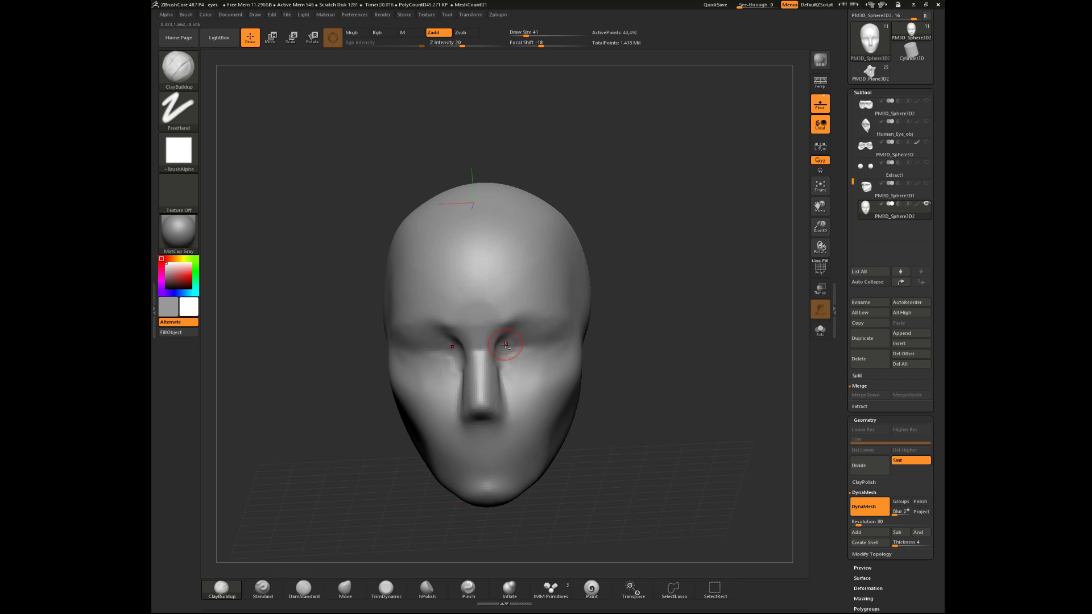
{"action": "left_click_drag", "start_coordinate": [502, 358], "coordinate": [500, 344]}
{"action": "mouse_move", "coordinate": [619, 343]}
{"action": "left_mouse_down"}
{"action": "mouse_move", "coordinate": [630, 330]}
{"action": "mouse_move", "coordinate": [607, 334]}
{"action": "left_mouse_up"}
{"action": "left_click_drag", "start_coordinate": [492, 317], "coordinate": [514, 305], "text": "shift"}
{"action": "left_click_drag", "start_coordinate": [642, 312], "coordinate": [608, 322]}
- Build up the upper eye sockets and nose root with ClayBuildup at a draw size of 62, then smooth the bridge
{"action": "key", "text": "s"}
{"action": "left_click_drag", "start_coordinate": [530, 333], "coordinate": [529, 326]}
{"action": "key", "text": "s"}
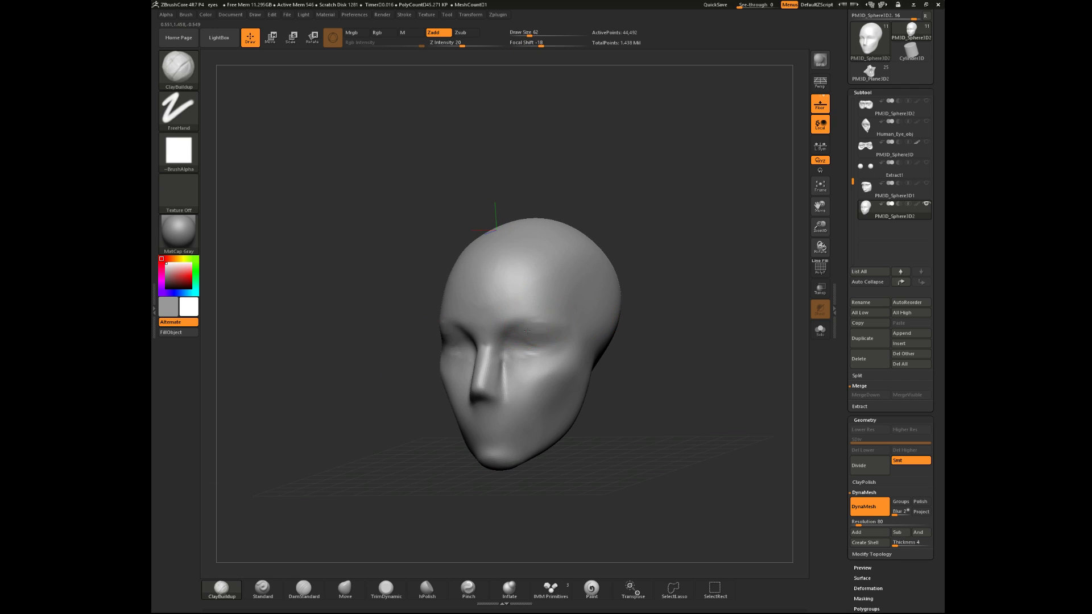
{"action": "mouse_move", "coordinate": [536, 334]}
{"action": "left_mouse_down"}
{"action": "mouse_move", "coordinate": [578, 317]}
{"action": "mouse_move", "coordinate": [700, 320]}
{"action": "mouse_move", "coordinate": [636, 322]}
{"action": "left_mouse_up"}
{"action": "mouse_move", "coordinate": [555, 367]}
{"action": "left_mouse_down"}
{"action": "mouse_move", "coordinate": [528, 369]}
{"action": "mouse_move", "coordinate": [500, 341]}
{"action": "left_mouse_up"}
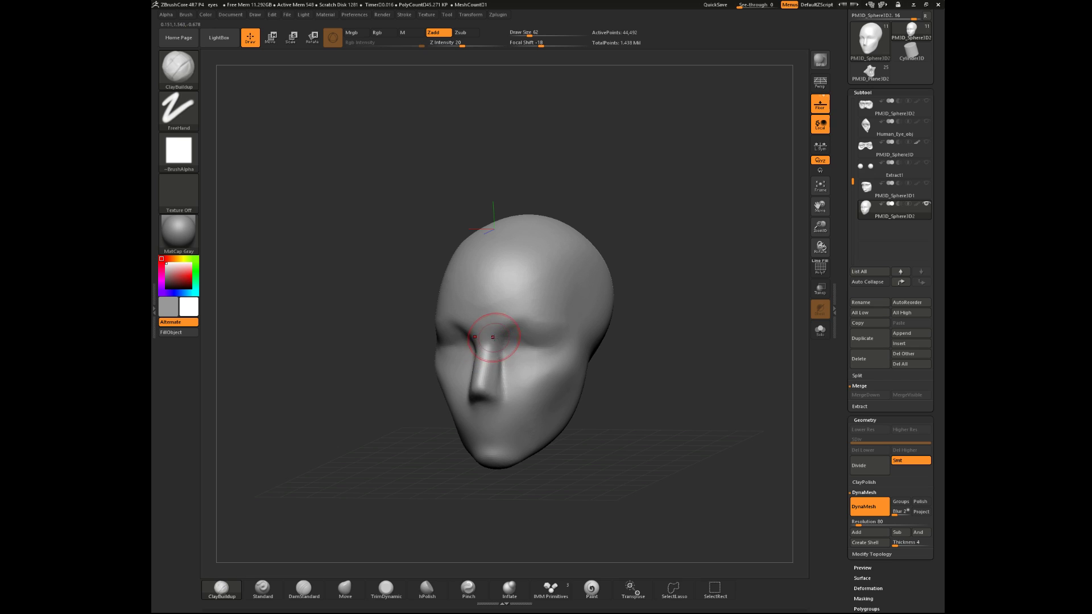
{"action": "left_click_drag", "start_coordinate": [628, 359], "coordinate": [692, 362]}
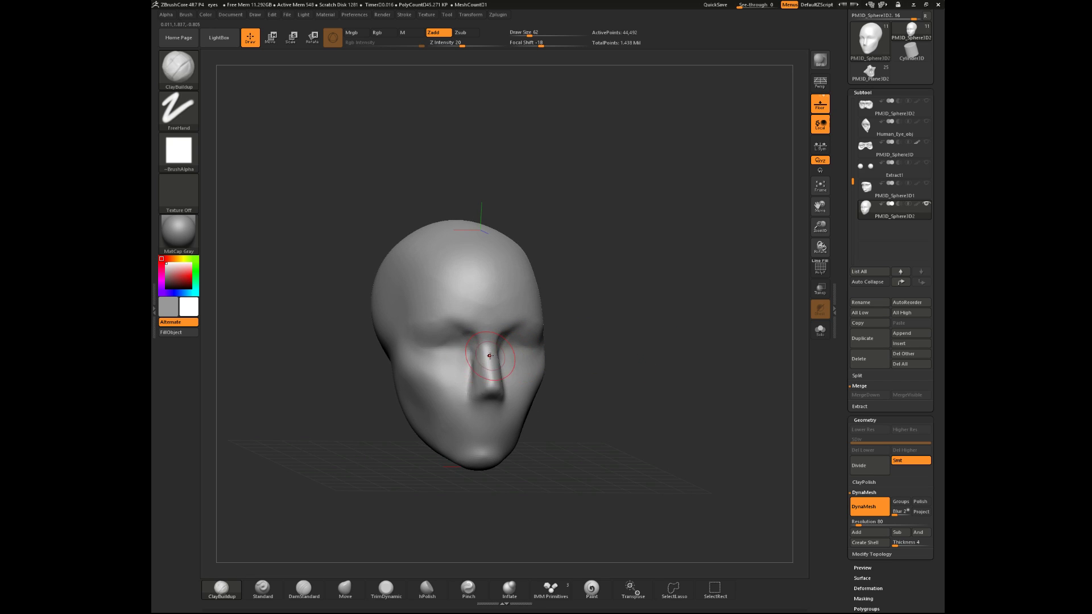
{"action": "mouse_move", "coordinate": [488, 353]}
{"action": "left_mouse_down"}
{"action": "mouse_move", "coordinate": [492, 379]}
{"action": "mouse_move", "coordinate": [487, 352]}
{"action": "left_mouse_up"}
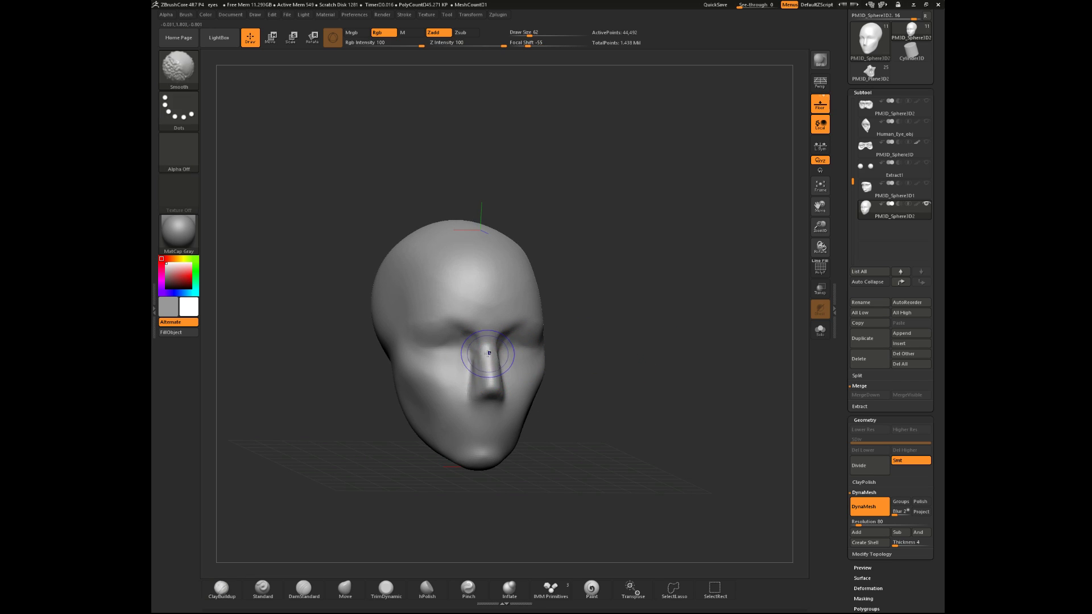
- Build up the areas beside the nose with ClayBuildup, using draw sizes of 37 and 54
{"action": "key", "text": "space"}
{"action": "left_click_drag", "start_coordinate": [610, 333], "coordinate": [620, 368]}
{"action": "left_click_drag", "start_coordinate": [619, 368], "coordinate": [589, 352]}
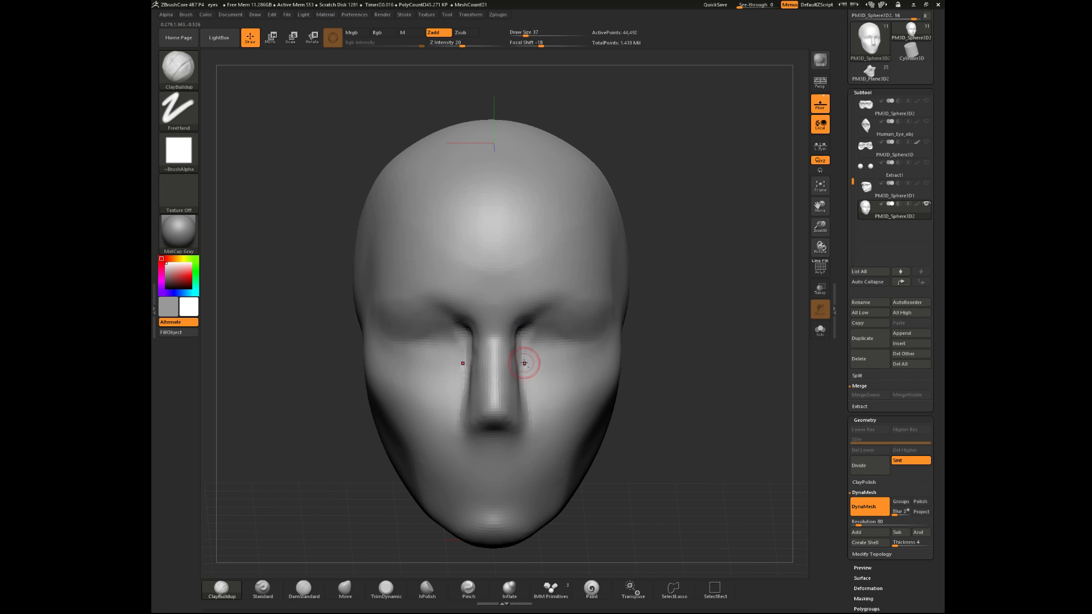
{"action": "key", "text": "space"}
{"action": "left_click_drag", "start_coordinate": [521, 341], "coordinate": [537, 344]}
{"action": "mouse_move", "coordinate": [661, 351]}
{"action": "left_mouse_down", "text": "alt"}
{"action": "mouse_move", "coordinate": [661, 330]}
{"action": "mouse_move", "coordinate": [633, 340]}
{"action": "mouse_move", "coordinate": [653, 341]}
{"action": "mouse_move", "coordinate": [639, 322]}
{"action": "left_mouse_up", "text": "alt"}
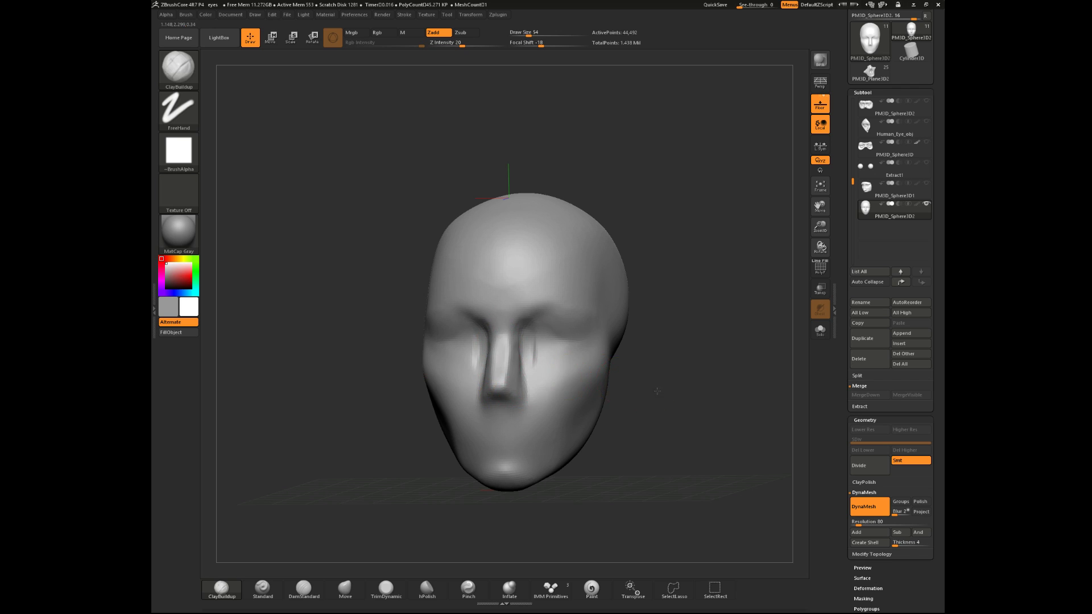
- Add clay to the sides of the nose with ClayBuildup at a draw size of 54 and undo the last stroke
{"action": "right_click_drag", "start_coordinate": [499, 339], "coordinate": [523, 371]}
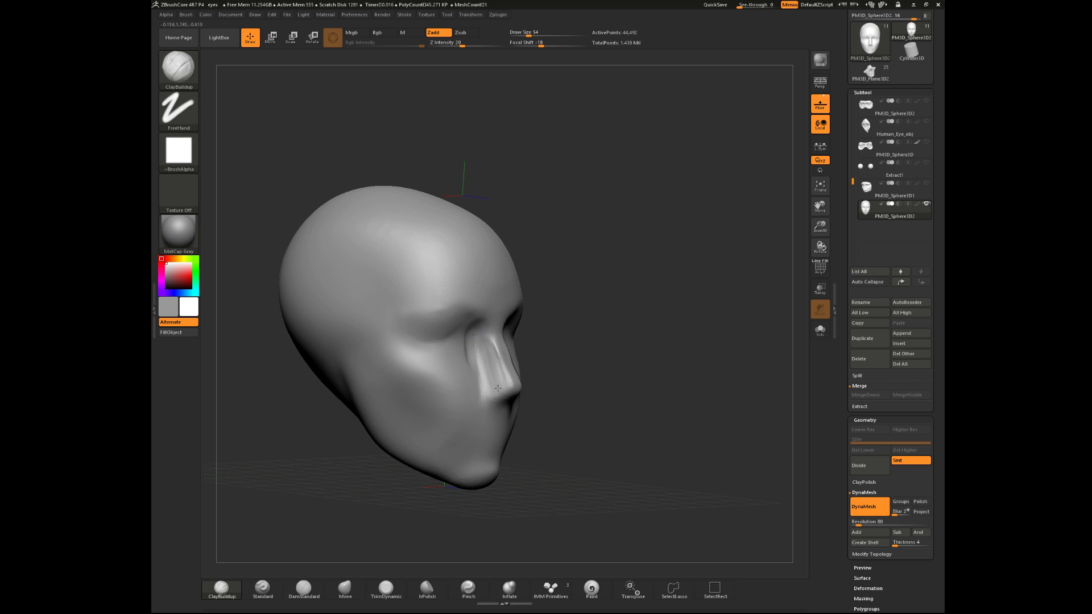
{"action": "mouse_move", "coordinate": [598, 369]}
{"action": "left_mouse_down"}
{"action": "mouse_move", "coordinate": [503, 367]}
{"action": "mouse_move", "coordinate": [510, 387]}
{"action": "left_mouse_up"}
{"action": "mouse_move", "coordinate": [381, 449]}
{"action": "left_mouse_down"}
{"action": "mouse_move", "coordinate": [429, 471]}
{"action": "mouse_move", "coordinate": [498, 365]}
{"action": "left_mouse_up"}
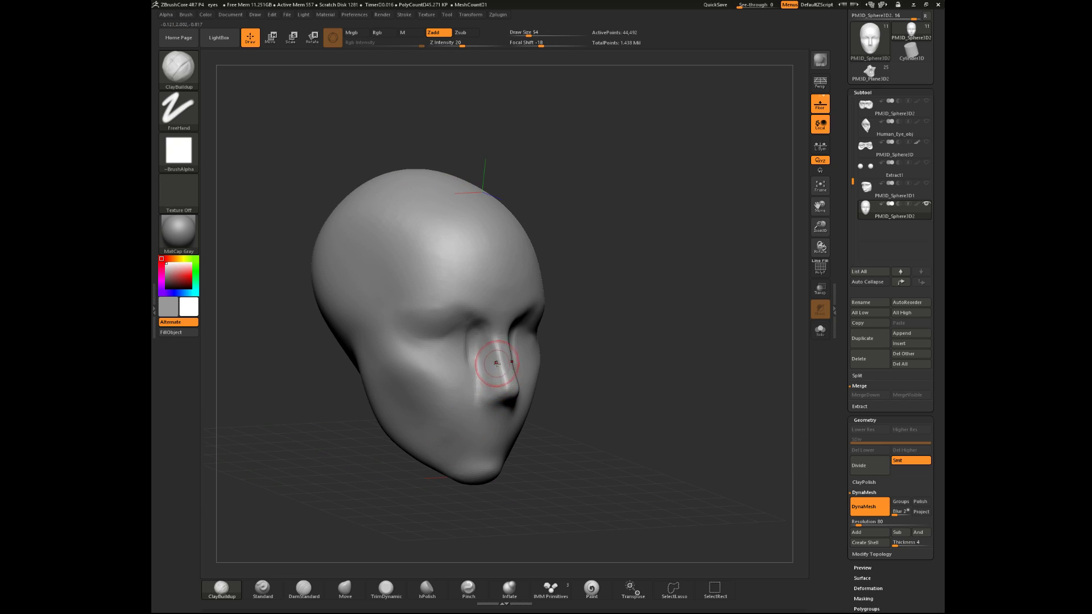
{"action": "key", "text": "ctrl+z"}
{"action": "mouse_move", "coordinate": [585, 368]}
{"action": "left_mouse_down"}
{"action": "mouse_move", "coordinate": [512, 398]}
{"action": "mouse_move", "coordinate": [475, 434]}
{"action": "left_mouse_up"}
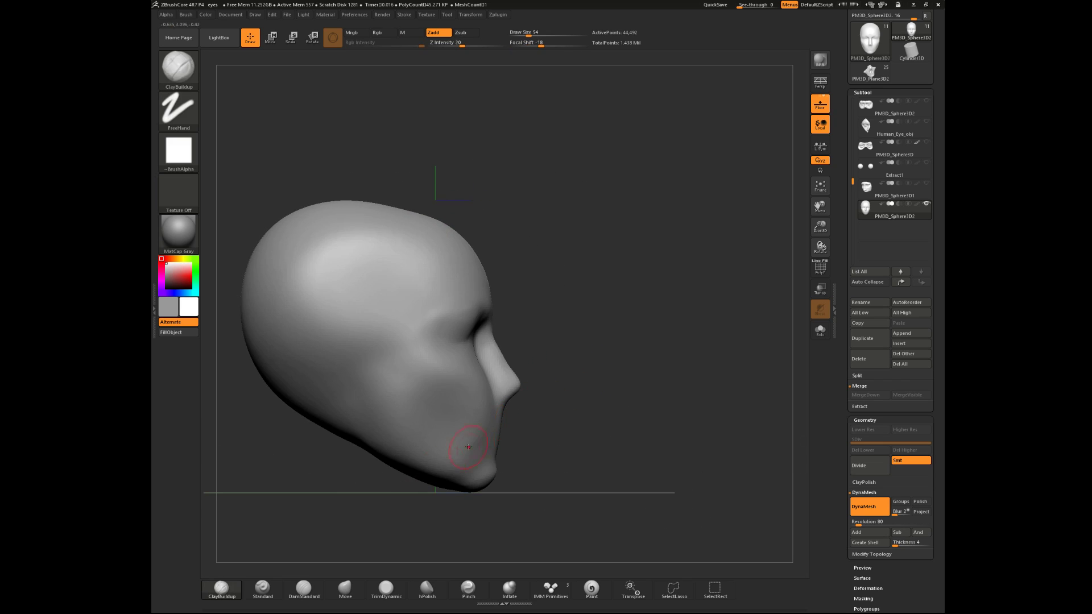
- Adjust the nose and forehead profile with the Move brush at a draw size of 104, increasing it to 197
{"action": "left_click", "coordinate": [345, 589]}
{"action": "key", "text": "space"}
{"action": "left_click_drag", "start_coordinate": [549, 380], "coordinate": [555, 380]}
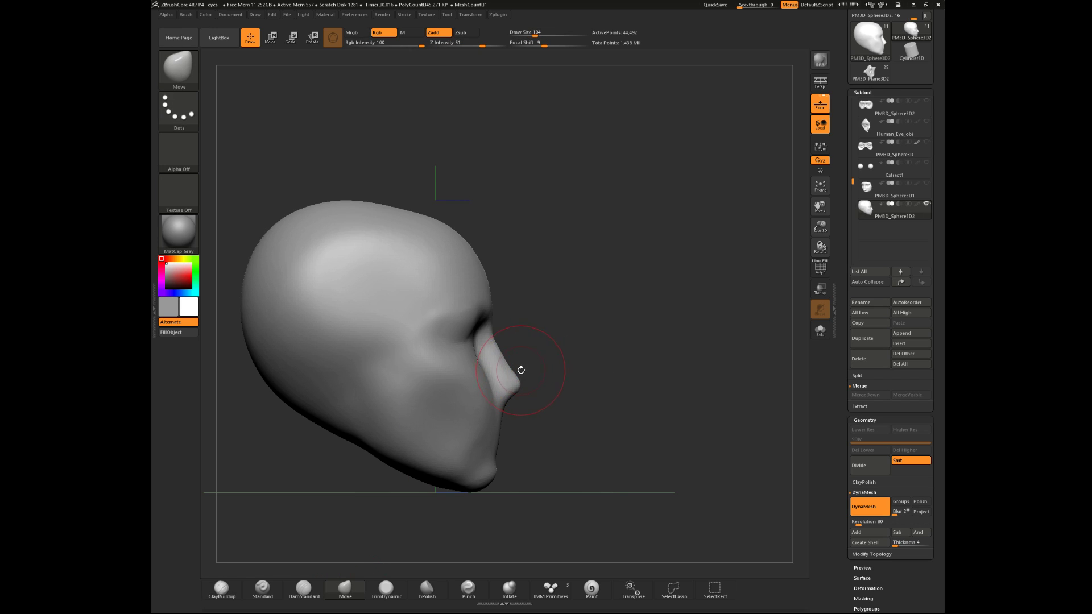
{"action": "mouse_move", "coordinate": [508, 301]}
{"action": "left_mouse_down"}
{"action": "mouse_move", "coordinate": [499, 306]}
{"action": "mouse_move", "coordinate": [483, 252]}
{"action": "mouse_move", "coordinate": [502, 283]}
{"action": "mouse_move", "coordinate": [555, 291]}
{"action": "left_mouse_up"}
{"action": "key", "text": "space"}
{"action": "key", "text": "space"}
{"action": "key", "text": "space"}
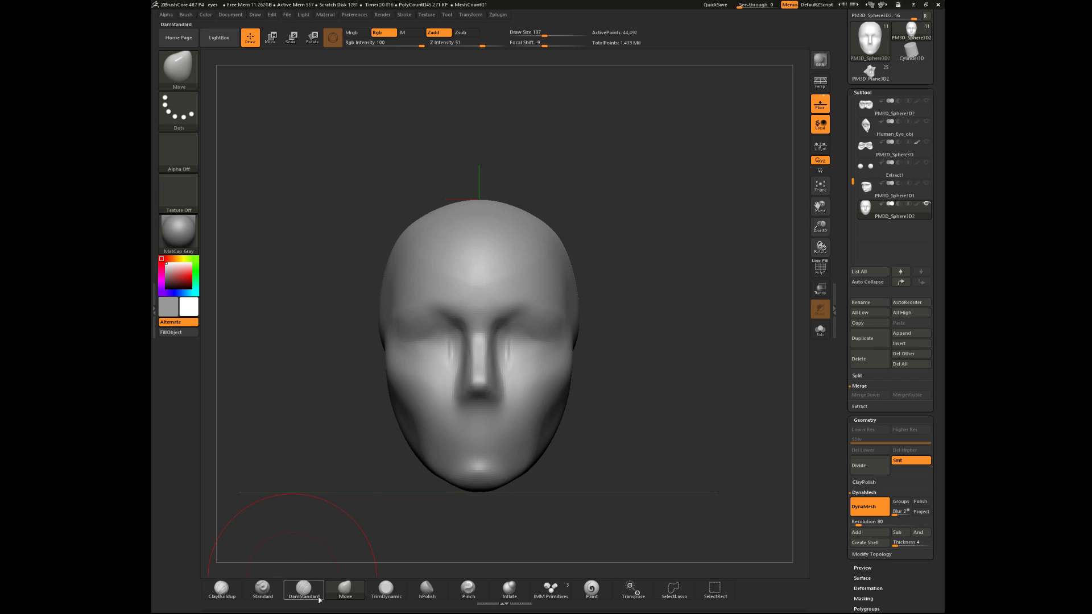
- Carve creases under both brows and into the upper eye sockets with DamStandard at a draw size of 49
{"action": "left_click", "coordinate": [285, 590]}
{"action": "key", "text": "space"}
{"action": "left_click_drag", "start_coordinate": [592, 371], "coordinate": [585, 370]}
{"action": "key", "text": "space"}
{"action": "left_click_drag", "start_coordinate": [520, 351], "coordinate": [515, 350]}
{"action": "mouse_move", "coordinate": [677, 342]}
{"action": "left_mouse_down"}
{"action": "mouse_move", "coordinate": [628, 338]}
{"action": "mouse_move", "coordinate": [636, 371]}
{"action": "mouse_move", "coordinate": [623, 341]}
{"action": "mouse_move", "coordinate": [677, 312]}
{"action": "mouse_move", "coordinate": [585, 317]}
{"action": "mouse_move", "coordinate": [360, 483]}
{"action": "left_mouse_up"}
{"action": "left_click_drag", "start_coordinate": [419, 445], "coordinate": [618, 433], "text": "shift"}
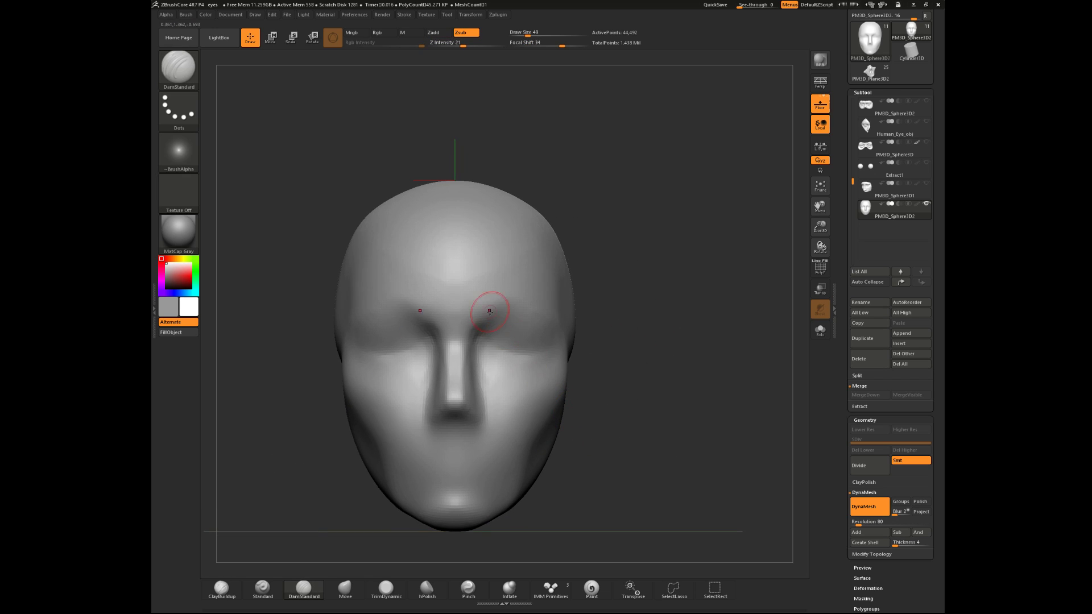
{"action": "left_click_drag", "start_coordinate": [494, 319], "coordinate": [550, 319]}
{"action": "key", "text": "ctrl"}
{"action": "left_click_drag", "start_coordinate": [502, 316], "coordinate": [477, 339]}
- Smooth the inner eye corners and extend the DamStandard creases outward along the brow line, softening them beside the nose bridge
{"action": "right_click_drag", "start_coordinate": [477, 339], "coordinate": [407, 335]}
{"action": "left_click_drag", "start_coordinate": [479, 342], "coordinate": [483, 327], "text": "shift"}
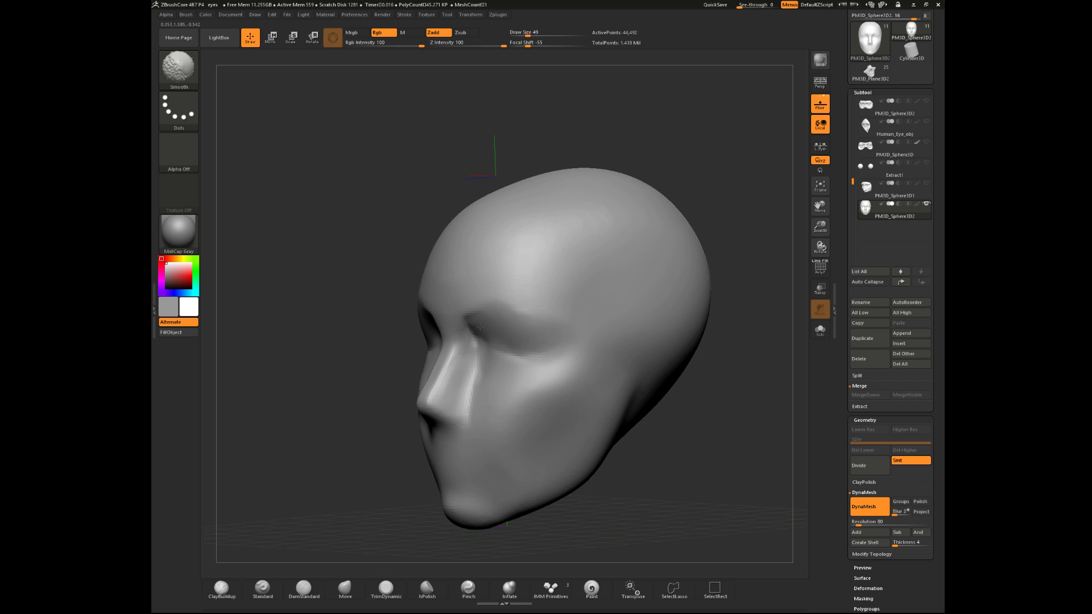
{"action": "right_click_drag", "start_coordinate": [366, 429], "coordinate": [402, 397]}
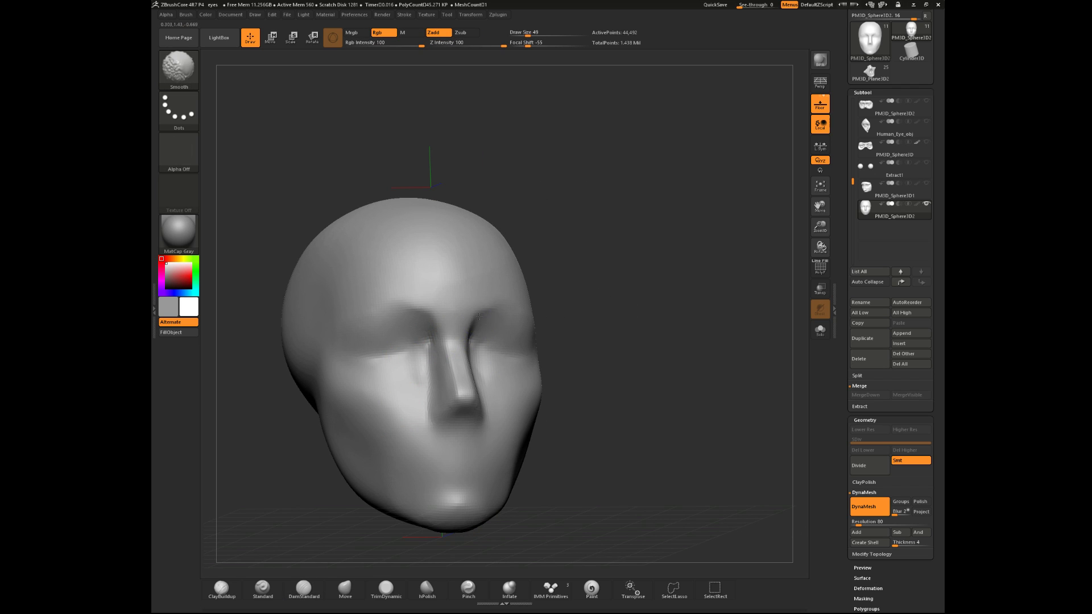
{"action": "right_click_drag", "start_coordinate": [590, 310], "coordinate": [536, 322], "text": "shift"}
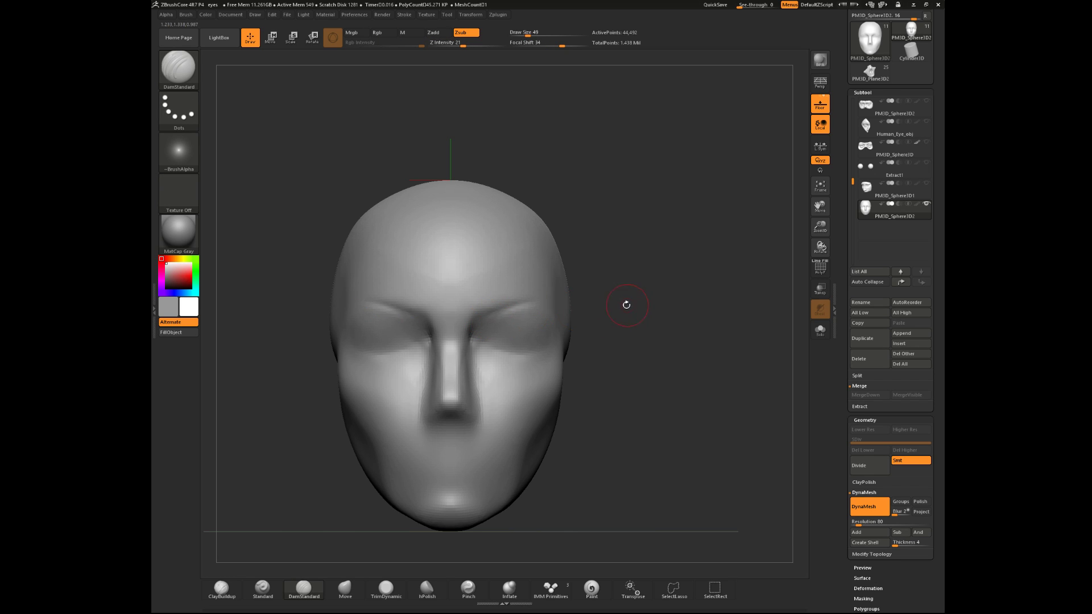
{"action": "left_click_drag", "start_coordinate": [630, 306], "coordinate": [580, 330]}
{"action": "left_click_drag", "start_coordinate": [496, 320], "coordinate": [473, 360], "text": "shift"}
{"action": "mouse_move", "coordinate": [364, 392]}
{"action": "left_mouse_down", "text": "alt"}
{"action": "mouse_move", "coordinate": [366, 353]}
{"action": "mouse_move", "coordinate": [387, 396]}
{"action": "left_mouse_up", "text": "alt"}
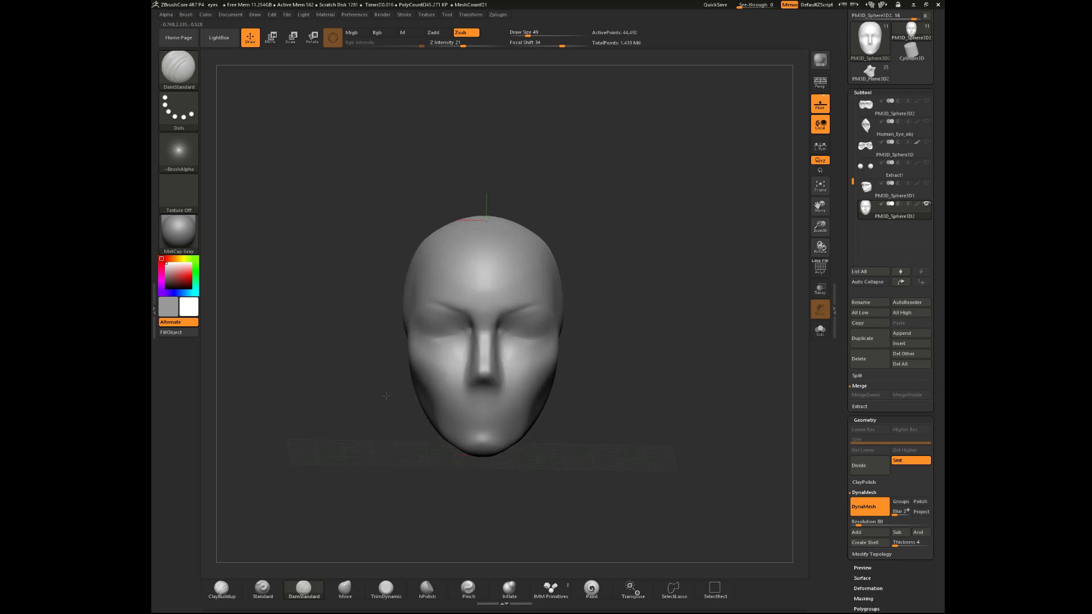
- Build up the outer ends of the brows with ClayBuildup at a draw size of 49 and smooth the strokes
{"action": "left_click", "coordinate": [225, 589]}
{"action": "left_click_drag", "start_coordinate": [605, 350], "coordinate": [623, 400], "text": "alt"}
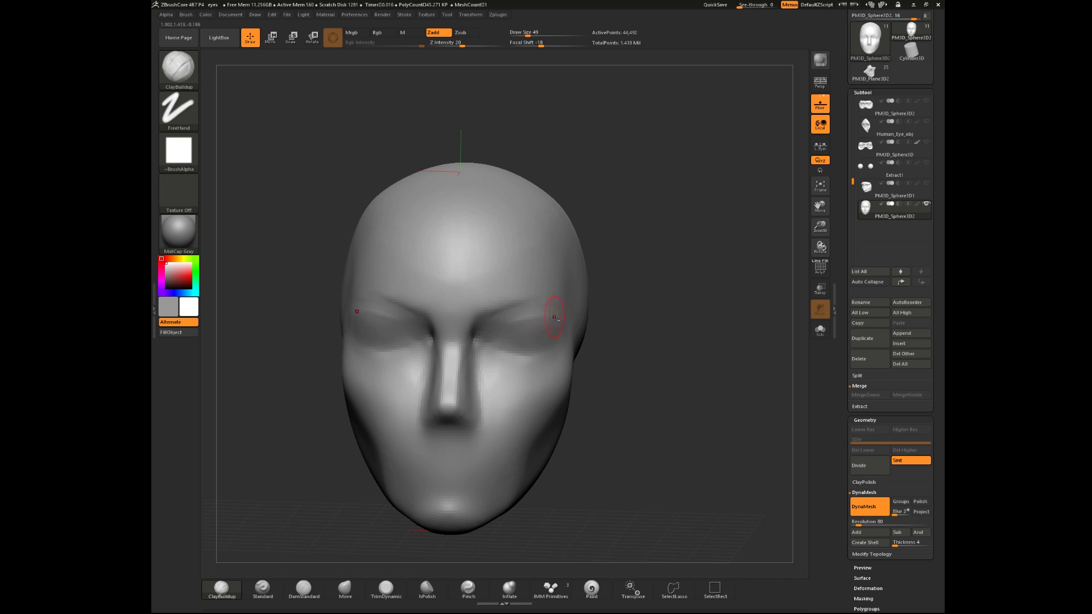
{"action": "left_click_drag", "start_coordinate": [621, 324], "coordinate": [516, 317]}
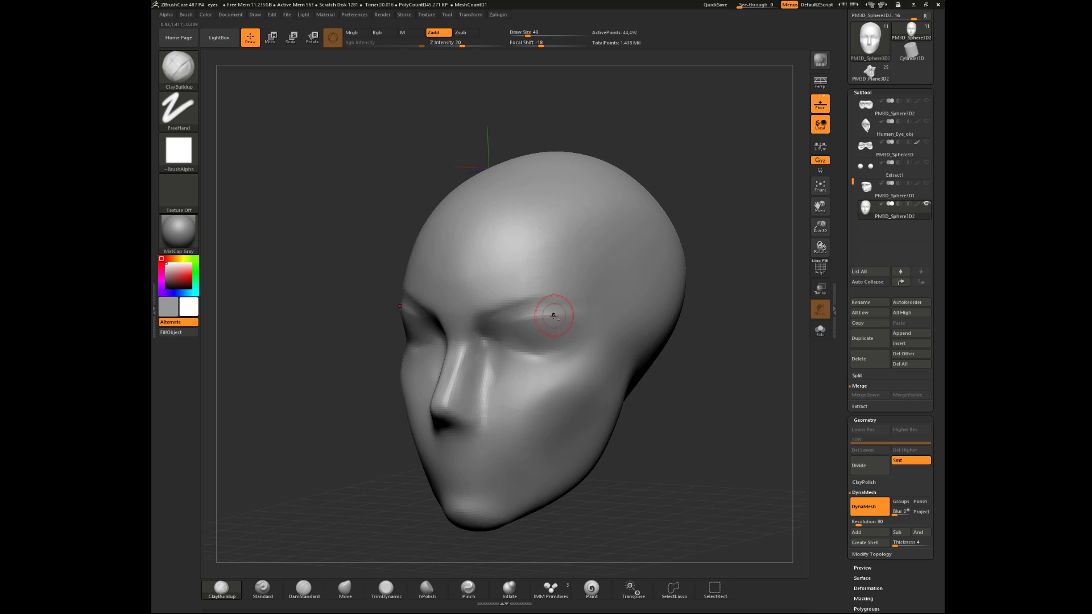
{"action": "left_click_drag", "start_coordinate": [370, 395], "coordinate": [368, 367], "text": "alt"}
{"action": "mouse_move", "coordinate": [536, 325]}
{"action": "left_mouse_down", "text": "shift"}
{"action": "mouse_move", "coordinate": [517, 324]}
{"action": "mouse_move", "coordinate": [545, 316]}
{"action": "left_mouse_up", "text": "shift"}
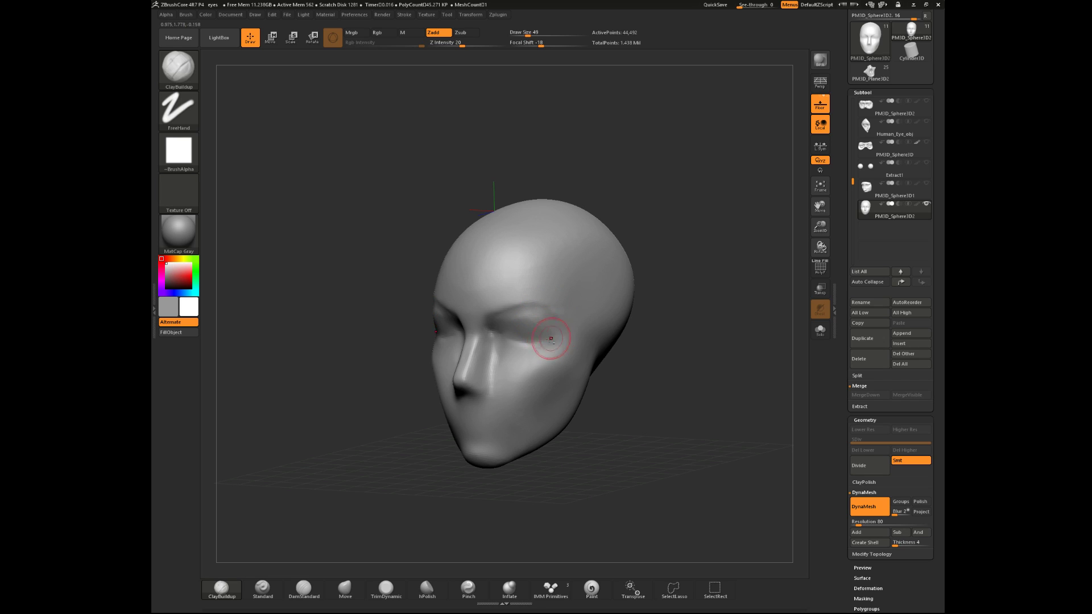
- Smooth the outer brows and the eye sockets to blend them into the temples and cheeks
{"action": "right_click_drag", "start_coordinate": [562, 329], "coordinate": [597, 393], "text": "ctrl"}
{"action": "left_click_drag", "start_coordinate": [558, 303], "coordinate": [544, 312], "text": "shift"}
{"action": "mouse_move", "coordinate": [630, 312]}
{"action": "left_mouse_down"}
{"action": "mouse_move", "coordinate": [684, 310]}
{"action": "mouse_move", "coordinate": [633, 301]}
{"action": "left_mouse_up"}
{"action": "mouse_move", "coordinate": [530, 326]}
{"action": "left_mouse_down", "text": "shift"}
{"action": "mouse_move", "coordinate": [517, 324]}
{"action": "mouse_move", "coordinate": [529, 337]}
{"action": "left_mouse_up", "text": "shift"}
{"action": "left_click_drag", "start_coordinate": [626, 334], "coordinate": [679, 329]}
- Add clay inside the eye sockets below the brows with ClayBuildup at a draw size of 27, then smooth it
{"action": "key", "text": "space"}
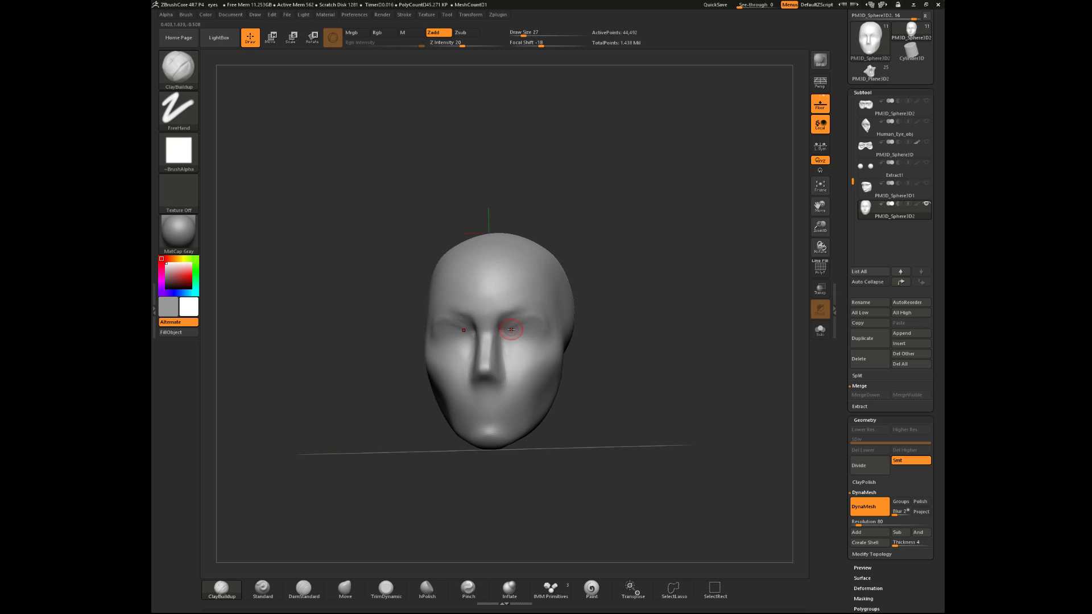
{"action": "left_click_drag", "start_coordinate": [530, 322], "coordinate": [514, 329], "text": "shift"}
{"action": "left_click_drag", "start_coordinate": [583, 346], "coordinate": [495, 336], "text": "shift"}
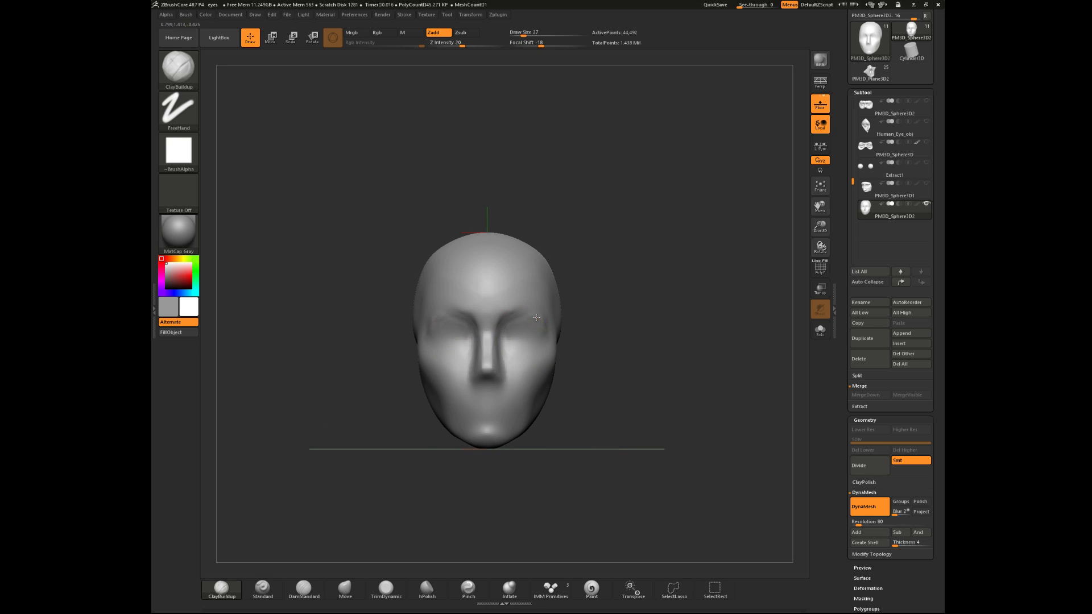
{"action": "key", "text": "shift"}
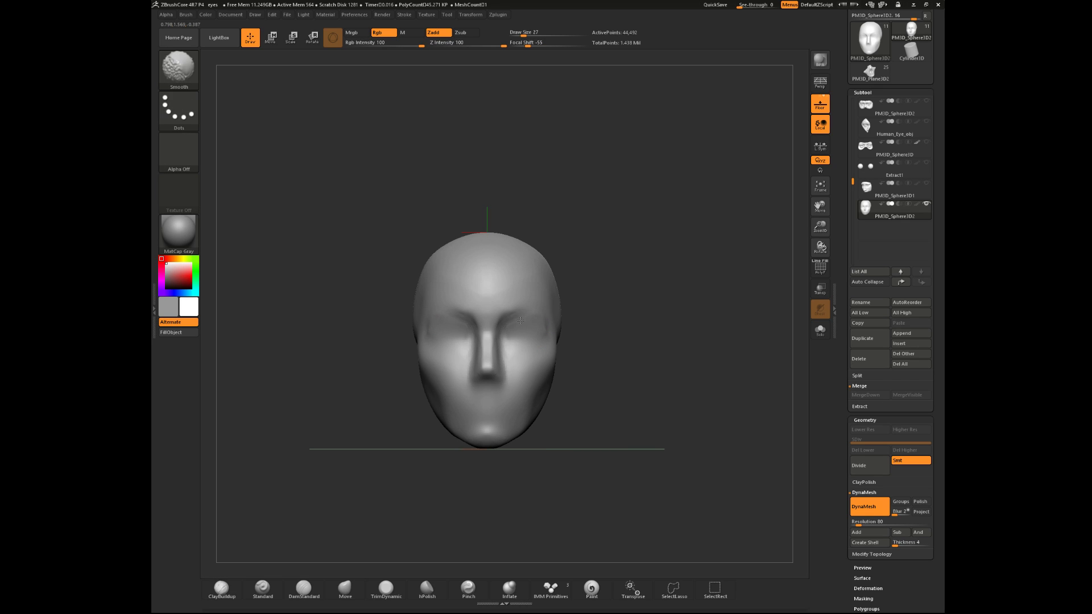
{"action": "left_click_drag", "start_coordinate": [512, 315], "coordinate": [512, 326], "text": "shift"}
{"action": "left_click_drag", "start_coordinate": [596, 343], "coordinate": [536, 352]}
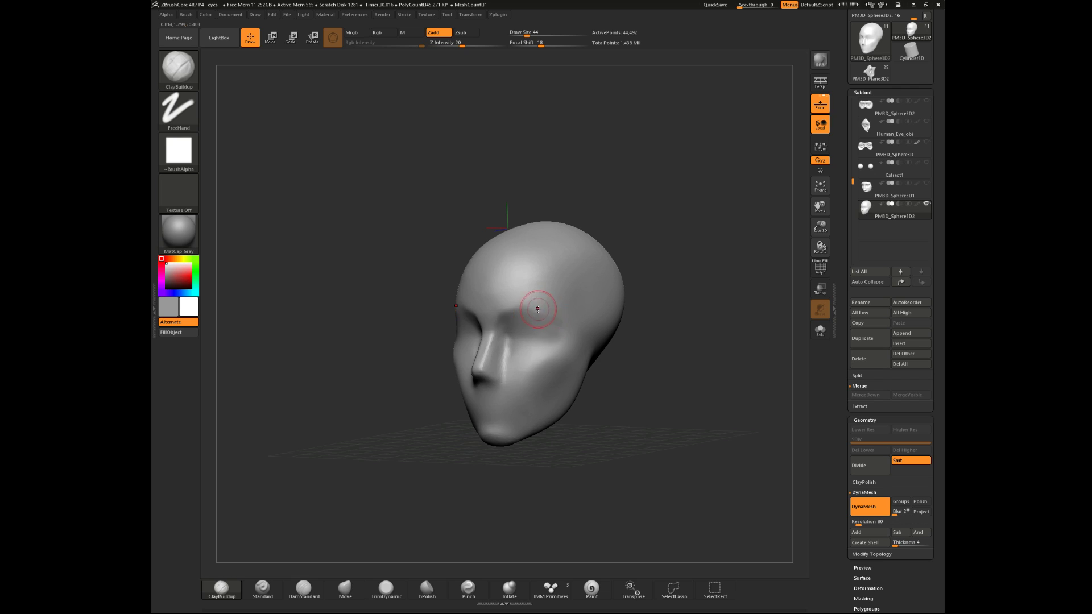
- Build up the outer brow ridge and socket edge with ClayBuildup at draw sizes of 44 and 29, then smooth them
{"action": "mouse_move", "coordinate": [444, 356]}
{"action": "left_mouse_down"}
{"action": "mouse_move", "coordinate": [538, 342]}
{"action": "mouse_move", "coordinate": [549, 320]}
{"action": "mouse_move", "coordinate": [538, 319]}
{"action": "left_mouse_up"}
{"action": "key", "text": "space"}
{"action": "left_click_drag", "start_coordinate": [530, 320], "coordinate": [541, 314]}
{"action": "key", "text": "space"}
{"action": "key", "text": "space"}
{"action": "key", "text": "shift"}
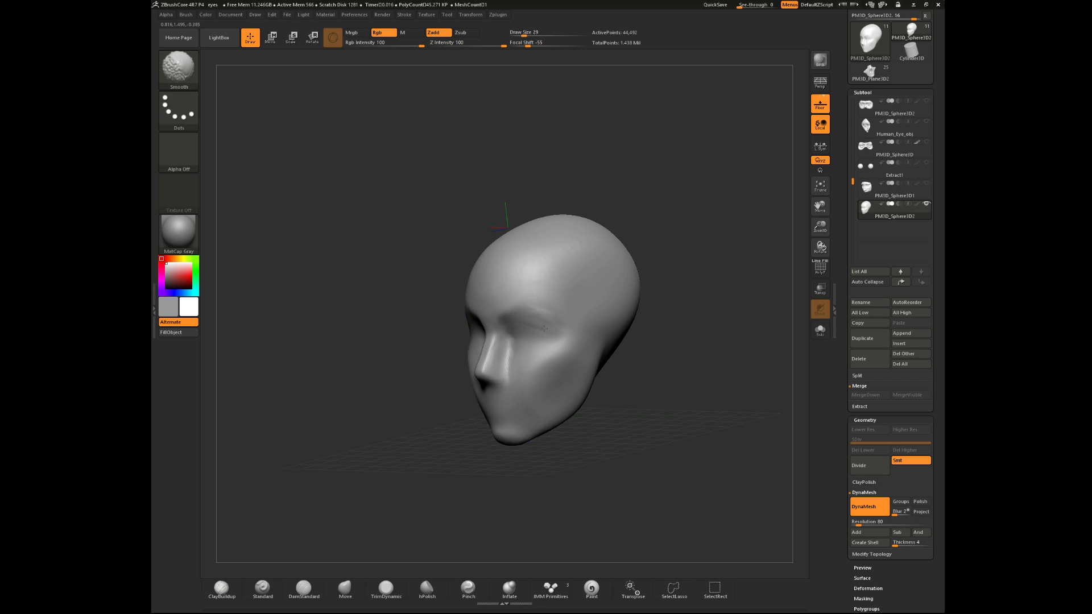
{"action": "left_click_drag", "start_coordinate": [616, 366], "coordinate": [648, 369]}
{"action": "mouse_move", "coordinate": [546, 315]}
{"action": "left_mouse_down", "text": "shift"}
{"action": "mouse_move", "coordinate": [555, 307]}
{"action": "mouse_move", "coordinate": [567, 320]}
{"action": "left_mouse_up", "text": "shift"}
- Refine the outer eye sockets with ClayBuildup at a draw size of 54 and focal shift of 17, smoothing the result
{"action": "key", "text": "space"}
{"action": "left_click_drag", "start_coordinate": [555, 314], "coordinate": [593, 330]}
{"action": "key", "text": "space"}
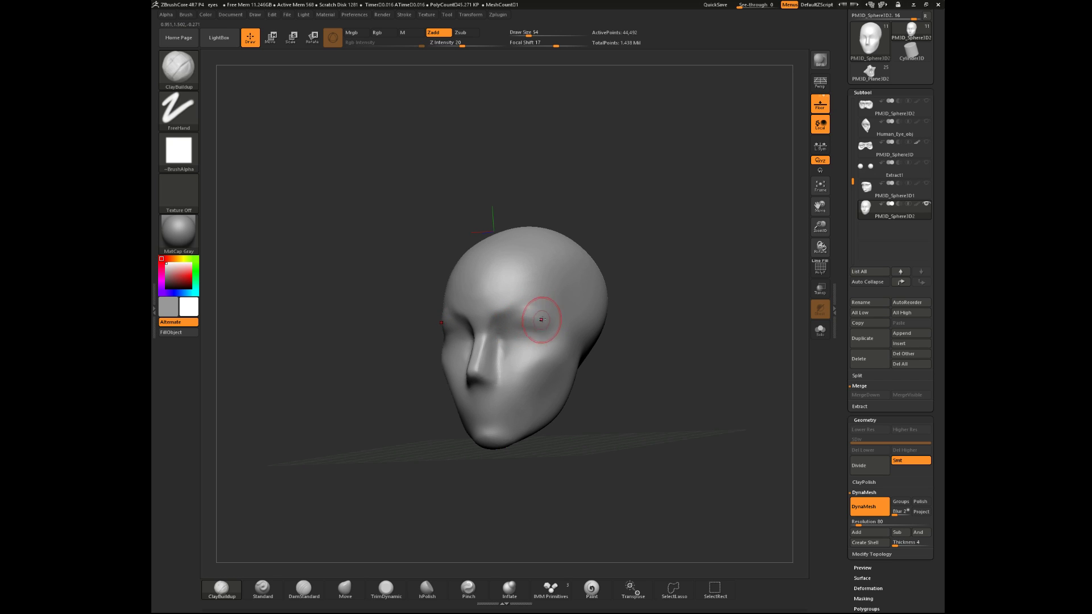
{"action": "key", "text": "shift"}
{"action": "mouse_move", "coordinate": [614, 240]}
{"action": "left_mouse_down"}
{"action": "mouse_move", "coordinate": [634, 248]}
{"action": "mouse_move", "coordinate": [615, 253]}
{"action": "left_mouse_up"}
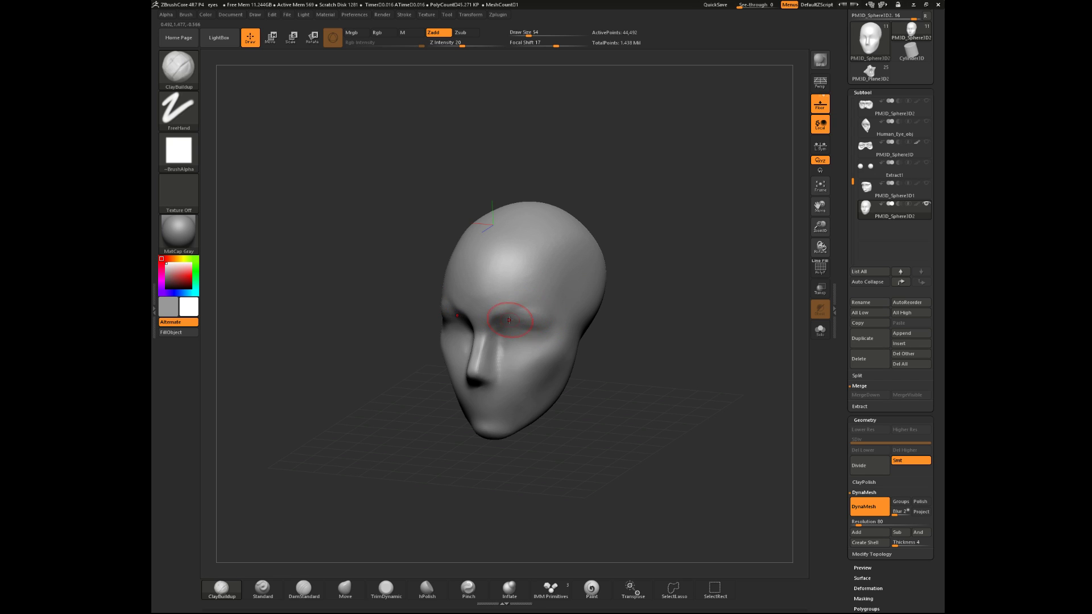
{"action": "key", "text": "shift"}
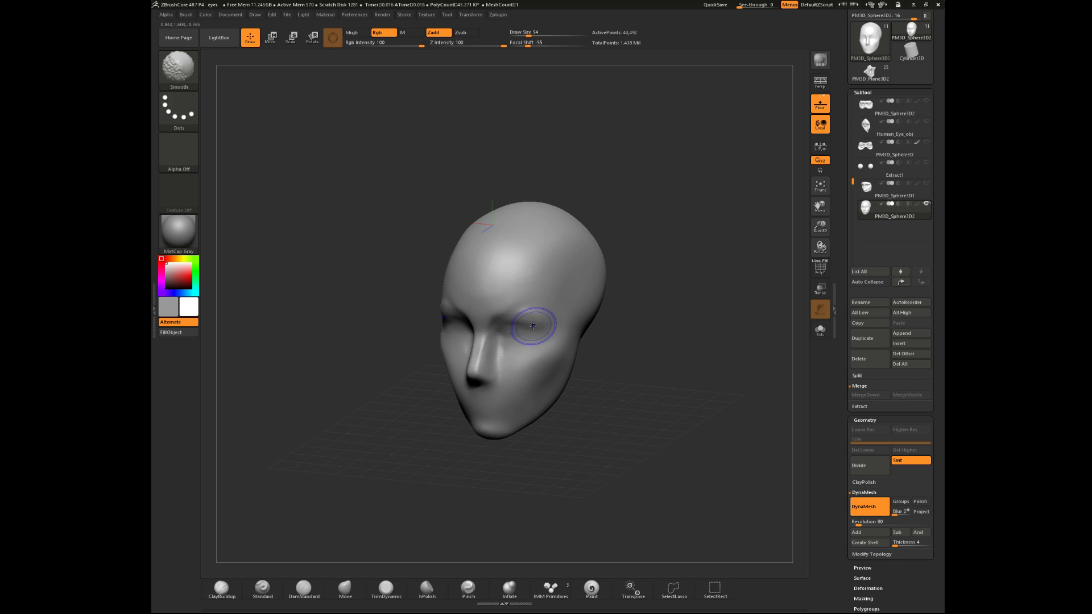
{"action": "left_click_drag", "start_coordinate": [643, 339], "coordinate": [519, 317], "text": "shift"}
- Build up the forehead above the brows with ClayBuildup at a draw size of 54 and smooth the strokes
{"action": "mouse_move", "coordinate": [605, 337]}
{"action": "left_mouse_down"}
{"action": "mouse_move", "coordinate": [512, 298]}
{"action": "mouse_move", "coordinate": [496, 305]}
{"action": "mouse_move", "coordinate": [531, 282]}
{"action": "left_mouse_up"}
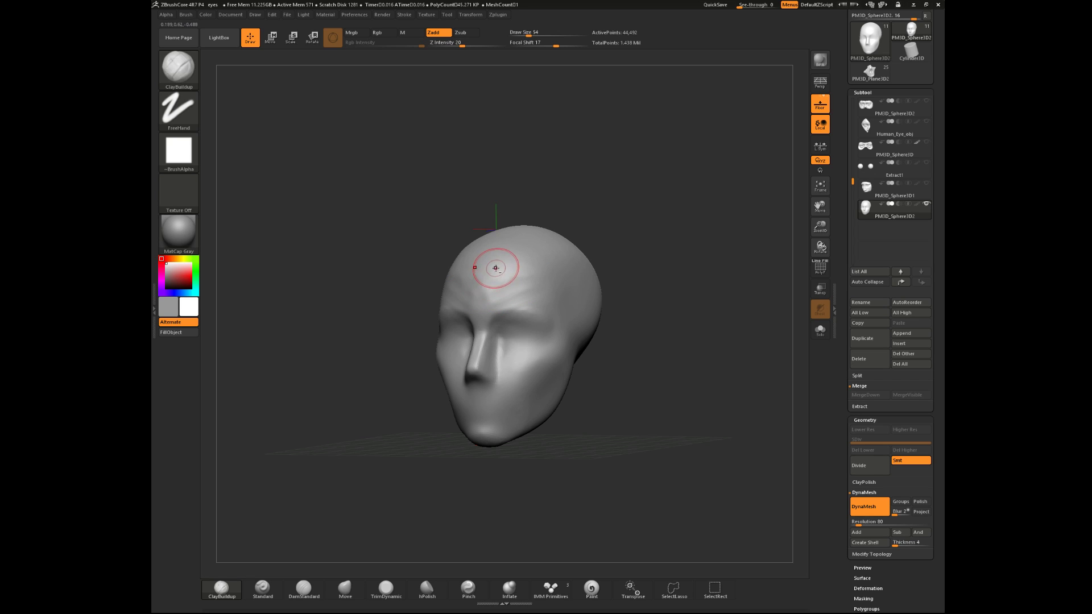
{"action": "key", "text": "shift"}
{"action": "mouse_move", "coordinate": [639, 261]}
{"action": "left_mouse_down"}
{"action": "mouse_move", "coordinate": [668, 274]}
{"action": "mouse_move", "coordinate": [663, 284]}
{"action": "left_mouse_up"}
- Flatten the forehead and temple planes with TrimDynamic, using a draw size of 128, and smooth the forehead
{"action": "left_click", "coordinate": [393, 589]}
{"action": "key", "text": "space"}
{"action": "left_click_drag", "start_coordinate": [533, 231], "coordinate": [542, 236]}
{"action": "left_click_drag", "start_coordinate": [563, 282], "coordinate": [551, 287]}
{"action": "key", "text": "space"}
{"action": "left_click_drag", "start_coordinate": [480, 279], "coordinate": [461, 276]}
{"action": "mouse_move", "coordinate": [596, 259]}
{"action": "left_mouse_down"}
{"action": "mouse_move", "coordinate": [546, 244]}
{"action": "mouse_move", "coordinate": [495, 265]}
{"action": "left_mouse_up"}
{"action": "key", "text": "space"}
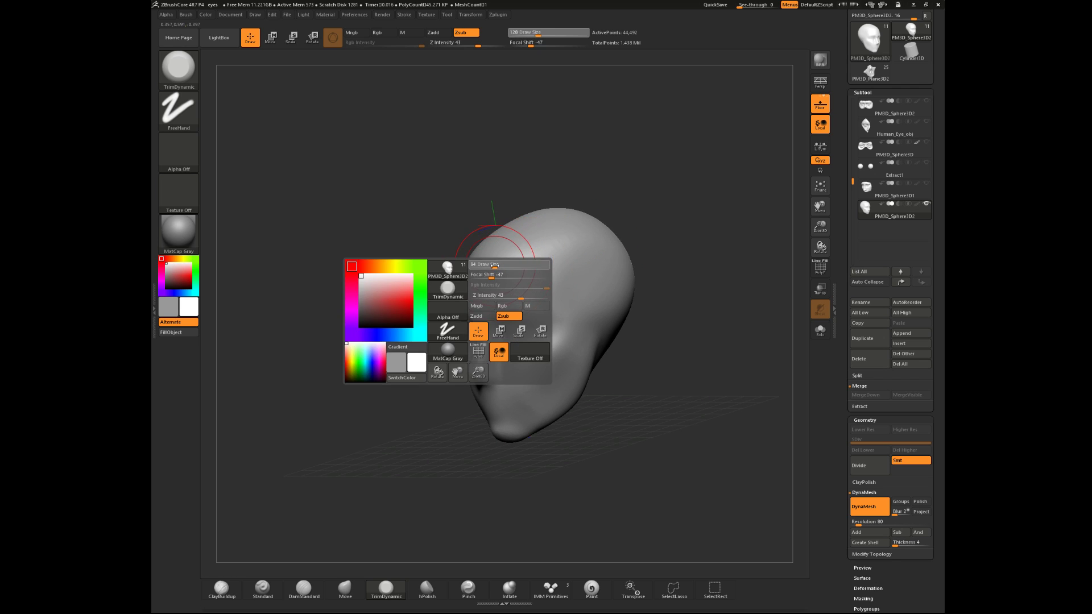
{"action": "key", "text": "shift"}
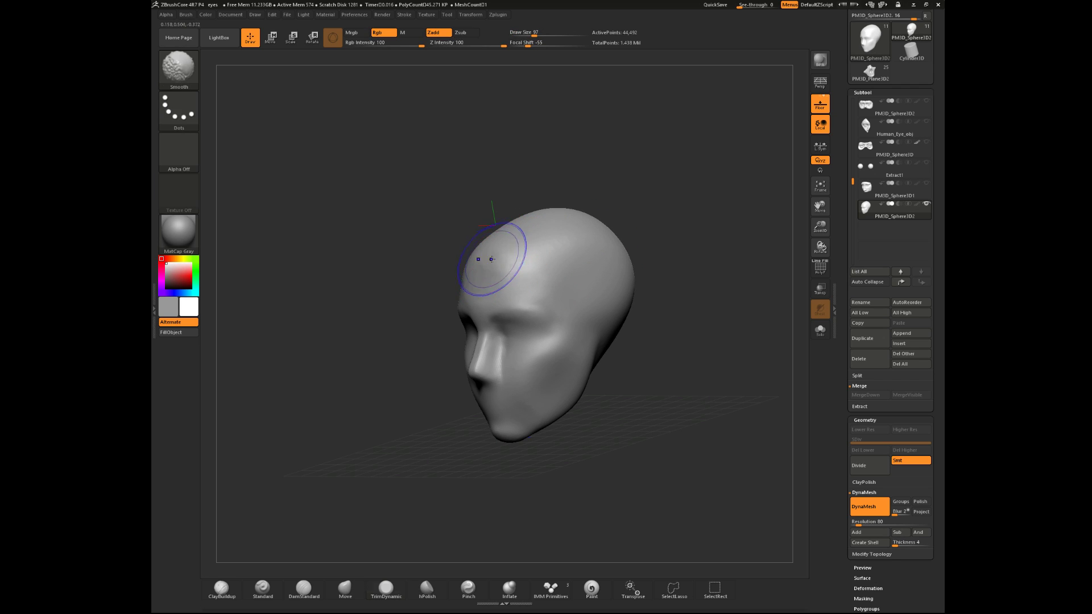
{"action": "left_click_drag", "start_coordinate": [373, 390], "coordinate": [273, 568]}
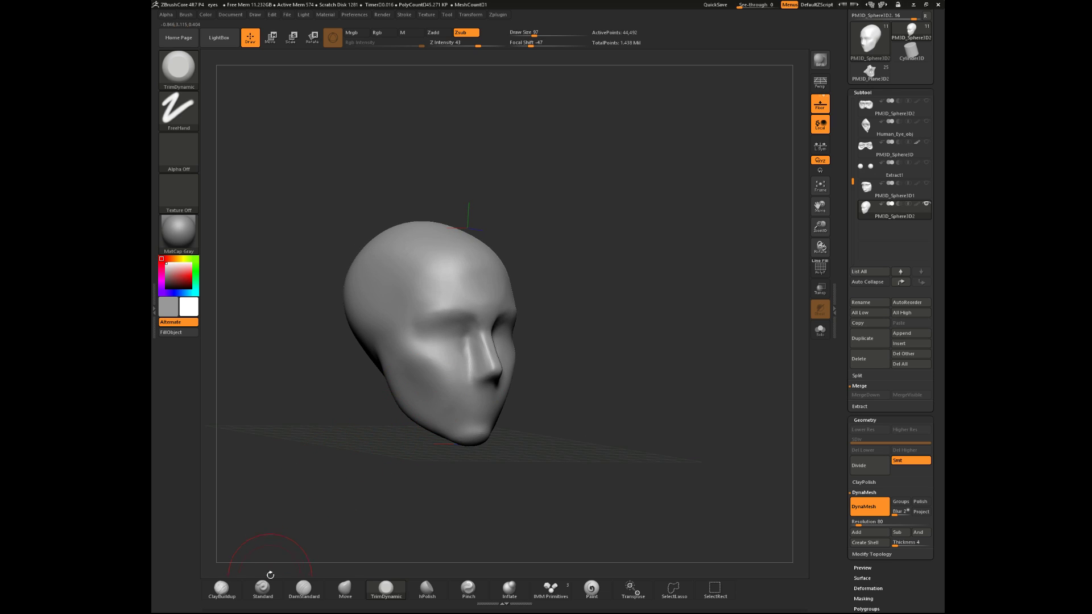
{"action": "left_click", "coordinate": [222, 589]}
{"action": "left_click_drag", "start_coordinate": [547, 401], "coordinate": [501, 381]}
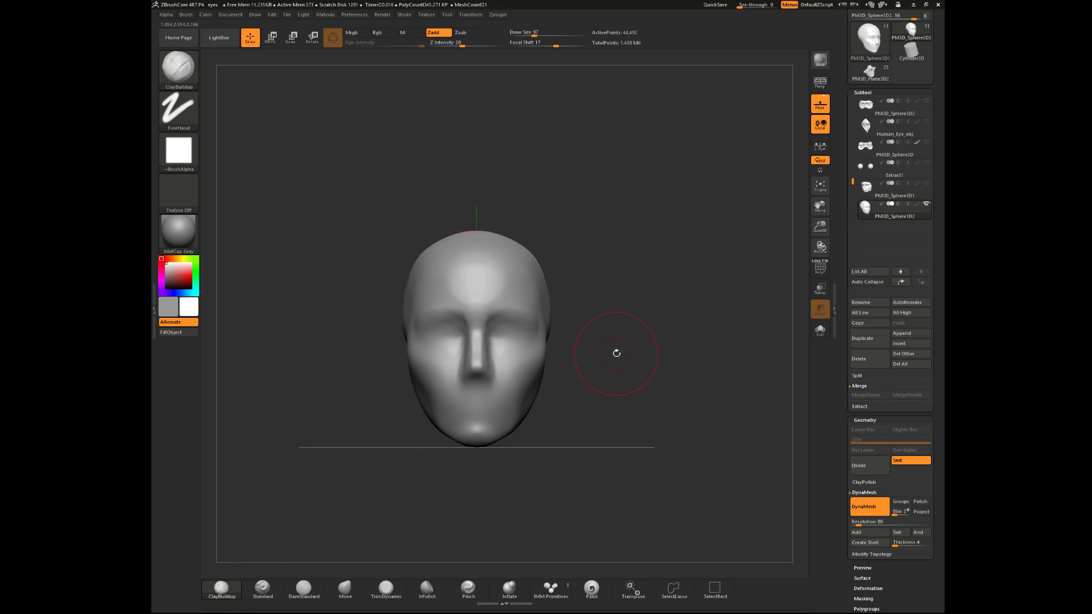
{"action": "key", "text": "space"}
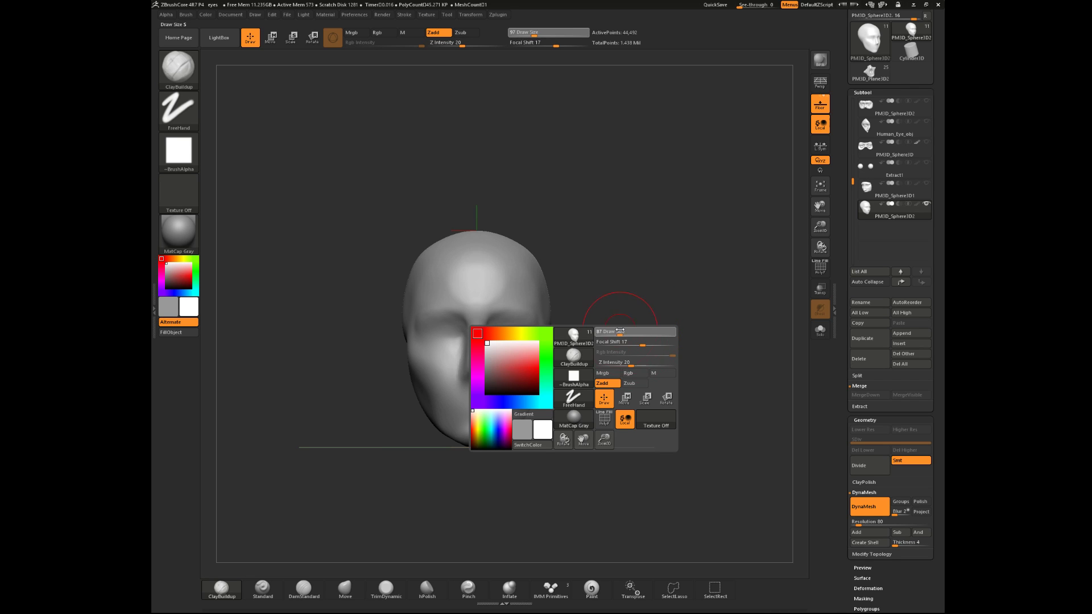
{"action": "key", "text": "space"}
{"action": "mouse_move", "coordinate": [626, 326]}
{"action": "left_mouse_down"}
{"action": "mouse_move", "coordinate": [604, 332]}
{"action": "mouse_move", "coordinate": [633, 361]}
{"action": "left_mouse_up"}
{"action": "left_click", "coordinate": [625, 324]}
{"action": "key", "text": "space"}
{"action": "left_click", "coordinate": [630, 329]}
- Reshape the jaw and cheek contours with the Move brush to give the lower face a squarer outline
{"action": "left_click", "coordinate": [345, 588]}
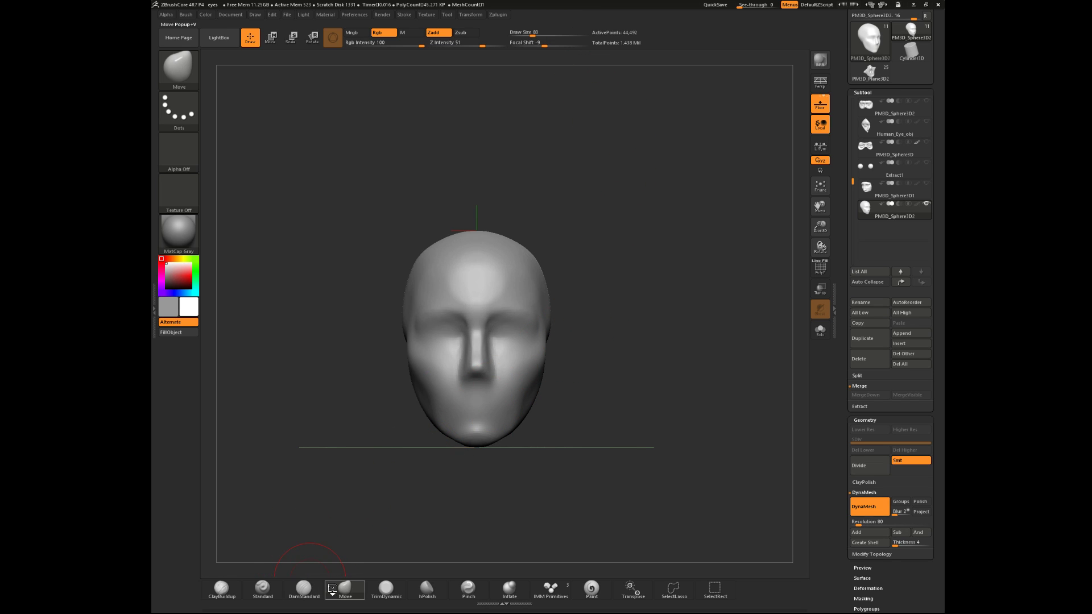
{"action": "mouse_move", "coordinate": [594, 391]}
{"action": "left_mouse_down"}
{"action": "mouse_move", "coordinate": [520, 439]}
{"action": "mouse_move", "coordinate": [510, 435]}
{"action": "mouse_move", "coordinate": [555, 405]}
{"action": "left_mouse_up"}
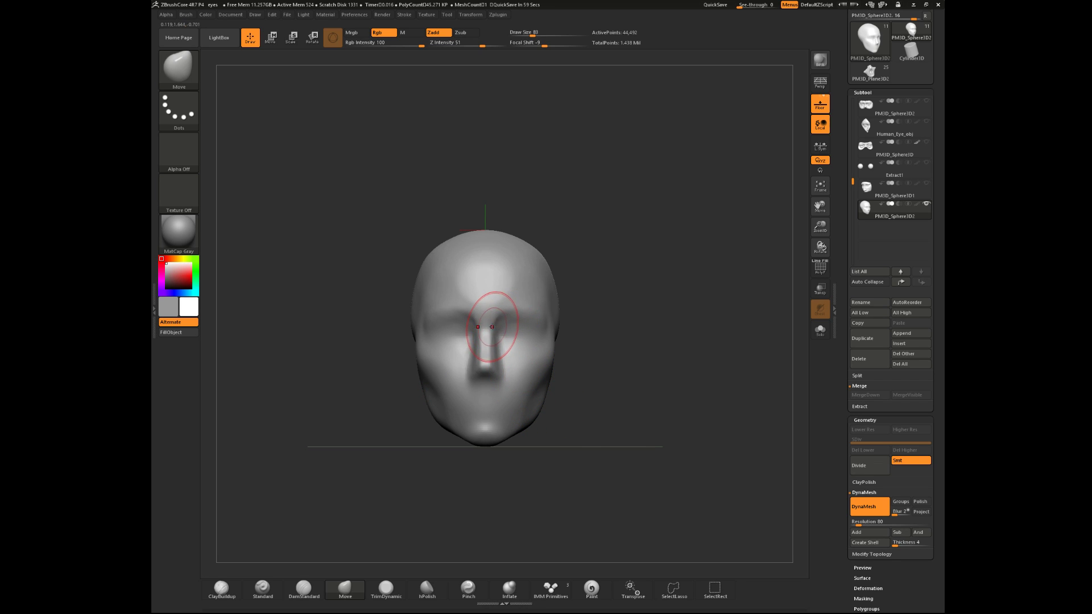
{"action": "mouse_move", "coordinate": [552, 396]}
{"action": "left_mouse_down"}
{"action": "mouse_move", "coordinate": [560, 389]}
{"action": "mouse_move", "coordinate": [534, 420]}
{"action": "mouse_move", "coordinate": [552, 393]}
{"action": "left_mouse_up"}
- Push in the temples with the Move brush at a draw size of 108 and adjust the cheekbone contour at 59
{"action": "key", "text": "space"}
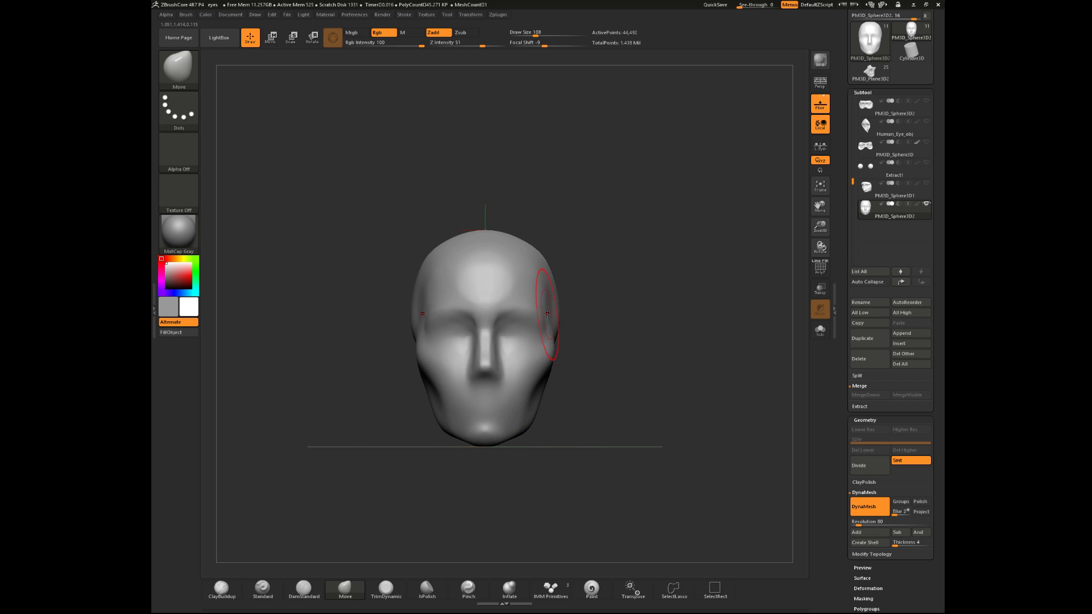
{"action": "left_click_drag", "start_coordinate": [545, 321], "coordinate": [541, 309]}
{"action": "key", "text": "space"}
{"action": "left_click_drag", "start_coordinate": [558, 352], "coordinate": [551, 353]}
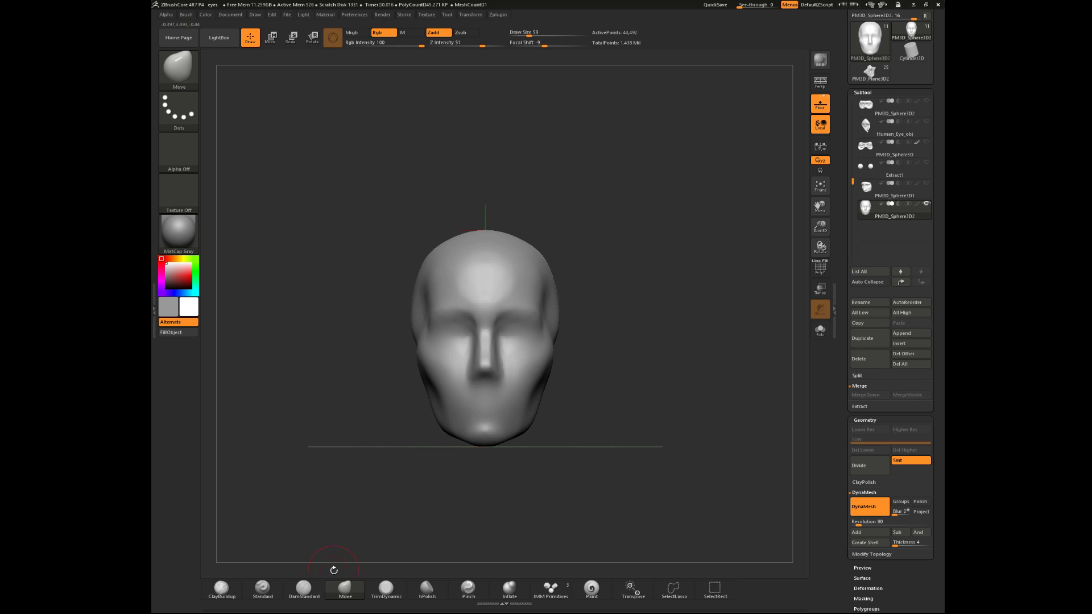
- Flatten the planes of the cheeks and the sides of the jaw with TrimDynamic
{"action": "left_click", "coordinate": [386, 588]}
{"action": "mouse_move", "coordinate": [574, 402]}
{"action": "left_mouse_down"}
{"action": "mouse_move", "coordinate": [538, 364]}
{"action": "mouse_move", "coordinate": [511, 400]}
{"action": "left_mouse_up"}
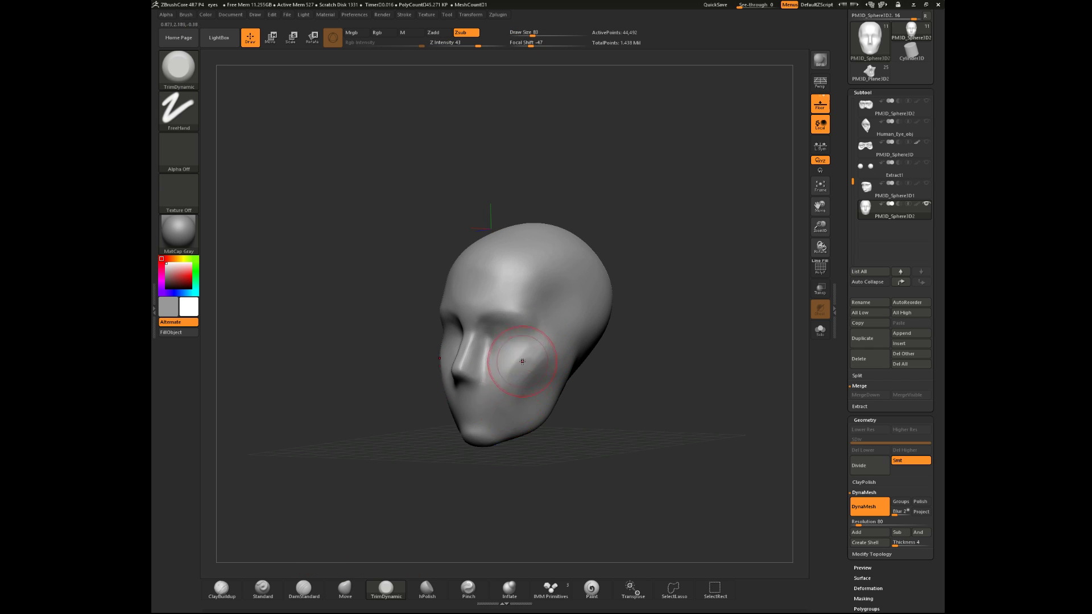
{"action": "left_click_drag", "start_coordinate": [617, 383], "coordinate": [546, 364]}
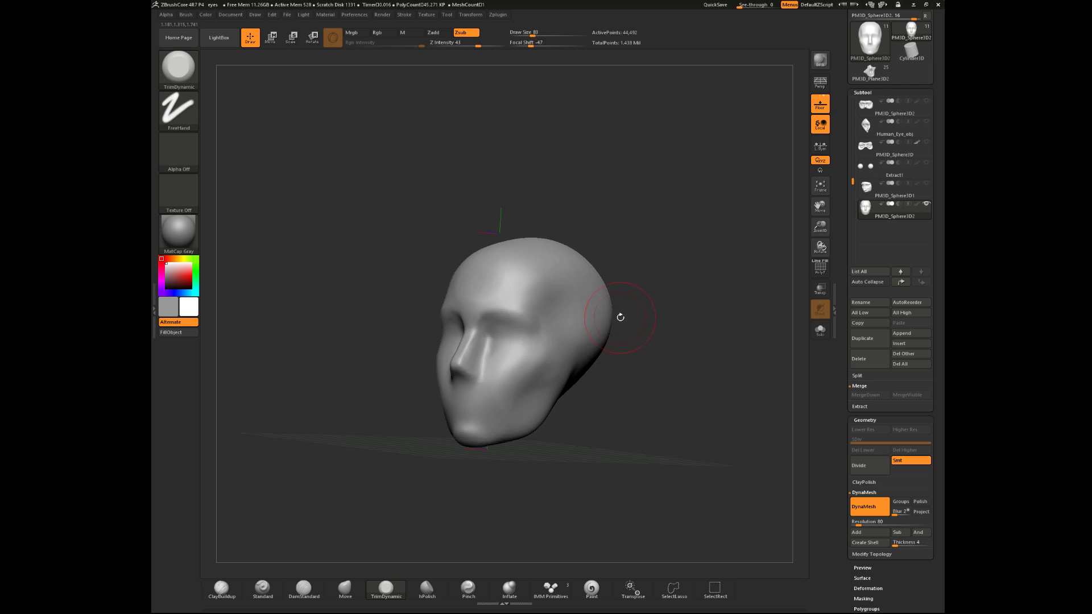
{"action": "mouse_move", "coordinate": [388, 456]}
{"action": "left_mouse_down"}
{"action": "mouse_move", "coordinate": [402, 464]}
{"action": "mouse_move", "coordinate": [407, 453]}
{"action": "left_mouse_up"}
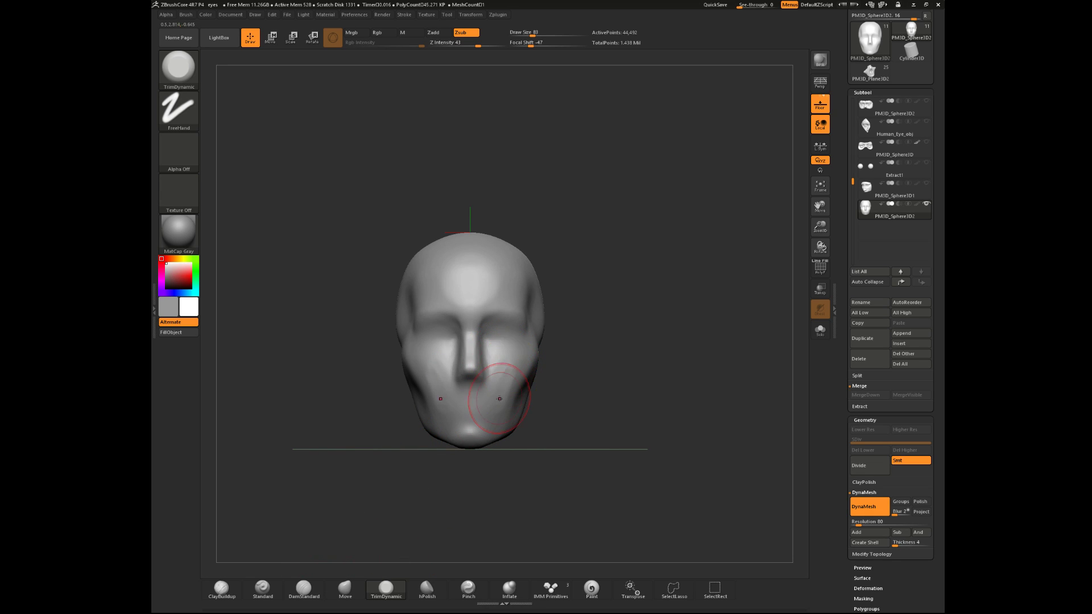
{"action": "left_click_drag", "start_coordinate": [594, 384], "coordinate": [522, 386]}
- Build up the cheeks with ClayBuildup at a draw size of 51, then smooth the cheeks and sides of the jaw
{"action": "key", "text": "space"}
{"action": "left_click", "coordinate": [222, 589]}
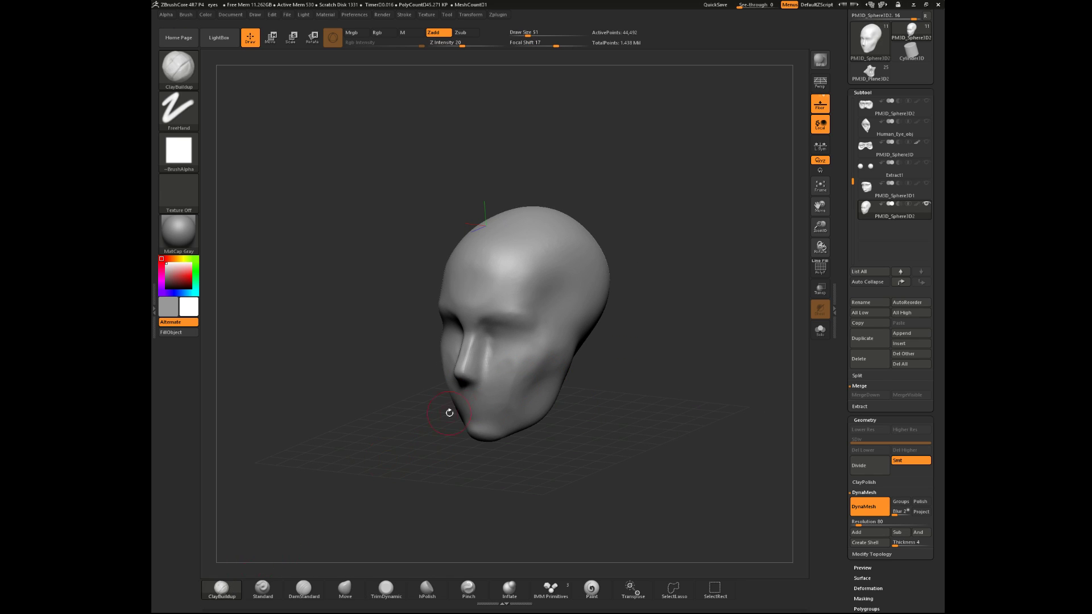
{"action": "key", "text": "shift"}
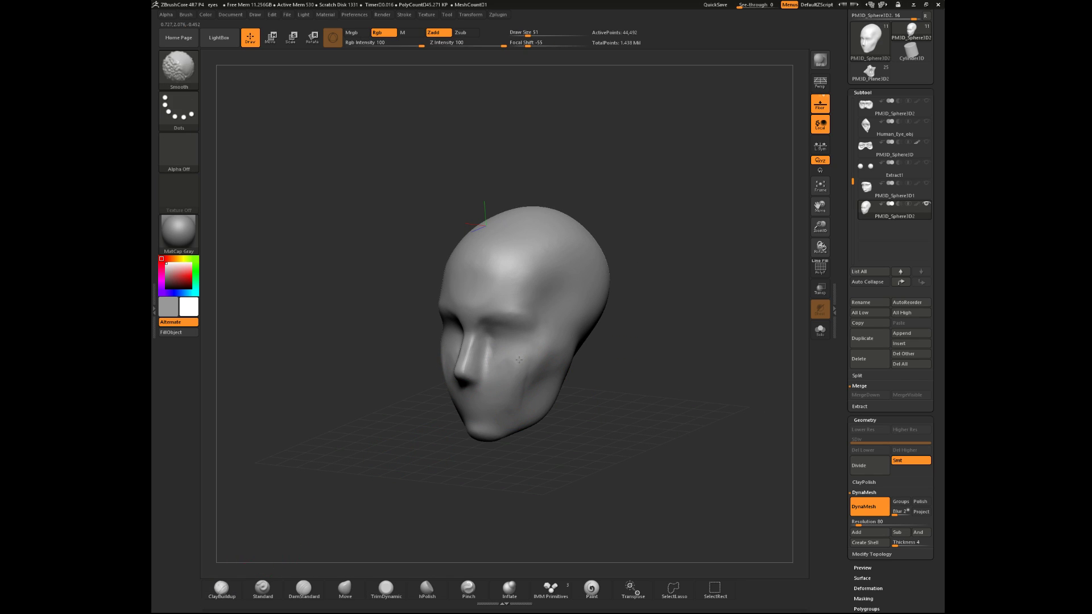
{"action": "left_click_drag", "start_coordinate": [523, 388], "coordinate": [611, 379], "text": "shift"}
{"action": "left_click_drag", "start_coordinate": [484, 364], "coordinate": [473, 364], "text": "shift"}
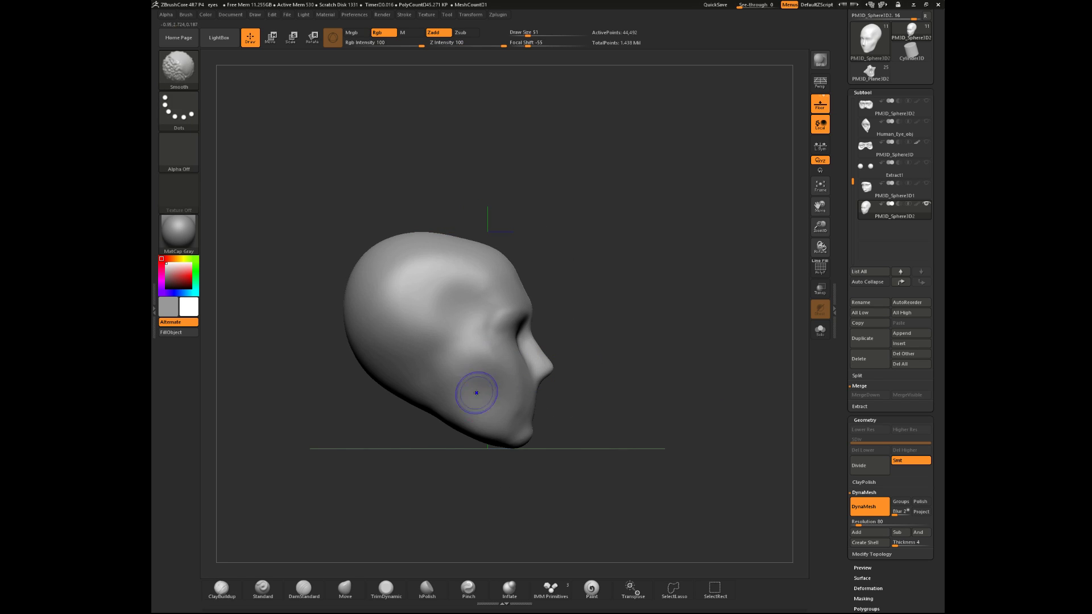
{"action": "mouse_move", "coordinate": [410, 510]}
{"action": "left_mouse_down"}
{"action": "mouse_move", "coordinate": [553, 415]}
{"action": "mouse_move", "coordinate": [419, 495]}
{"action": "left_mouse_up"}
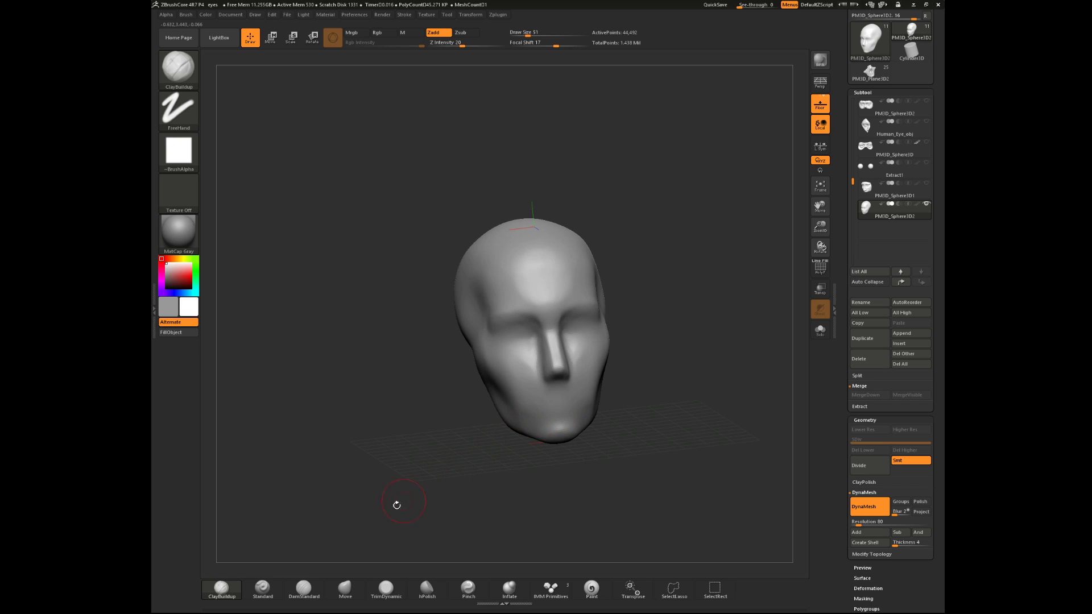
{"action": "left_click", "coordinate": [380, 593]}
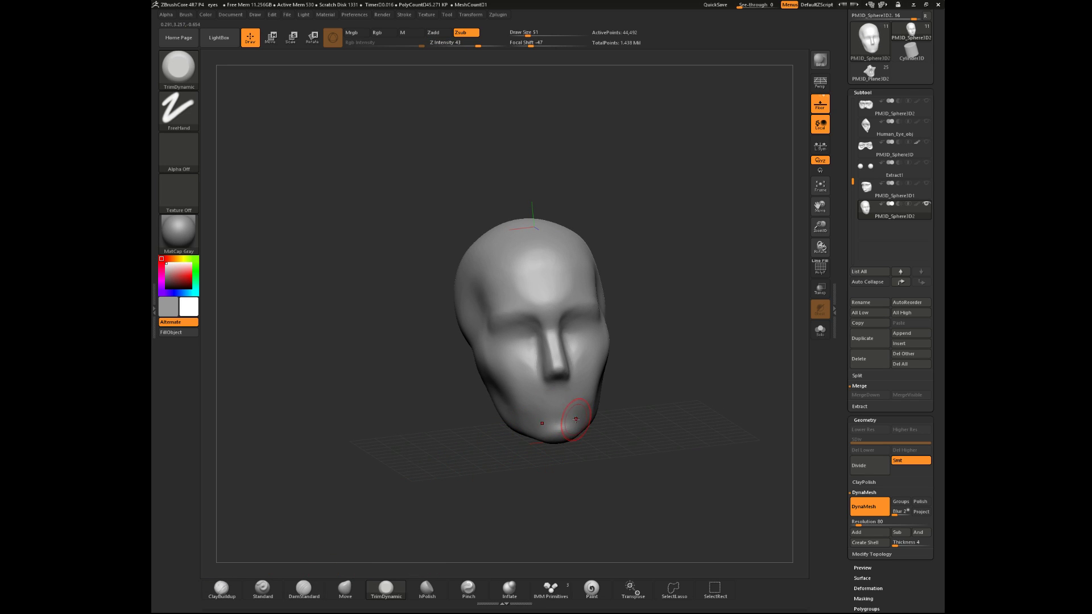
{"action": "left_click", "coordinate": [221, 589]}
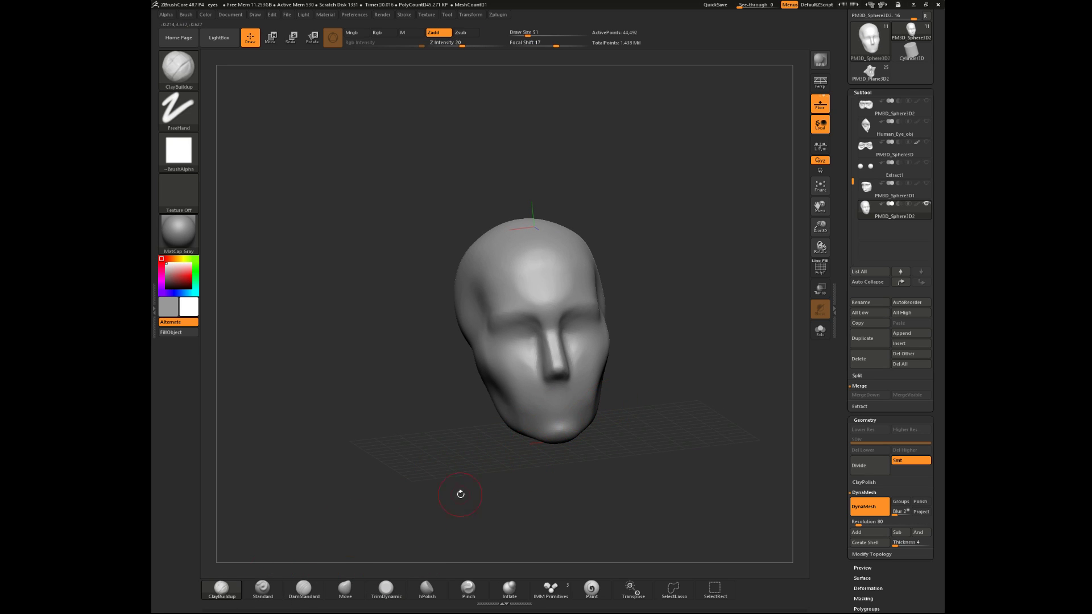
- Carve the mouth opening below the nose with DamStandard and soften its edges
{"action": "left_click", "coordinate": [304, 590]}
{"action": "mouse_move", "coordinate": [391, 519]}
{"action": "left_mouse_down"}
{"action": "mouse_move", "coordinate": [648, 375]}
{"action": "mouse_move", "coordinate": [580, 402]}
{"action": "mouse_move", "coordinate": [614, 383]}
{"action": "mouse_move", "coordinate": [716, 393]}
{"action": "mouse_move", "coordinate": [651, 374]}
{"action": "mouse_move", "coordinate": [650, 358]}
{"action": "left_mouse_up"}
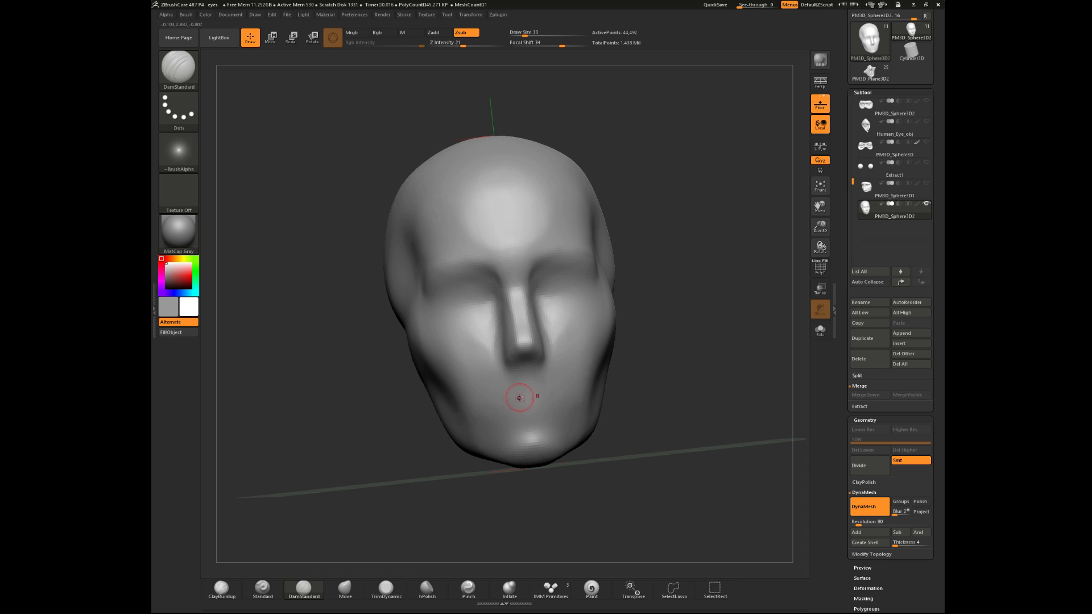
{"action": "left_click_drag", "start_coordinate": [505, 410], "coordinate": [557, 398], "text": "shift"}
{"action": "key", "text": "space"}
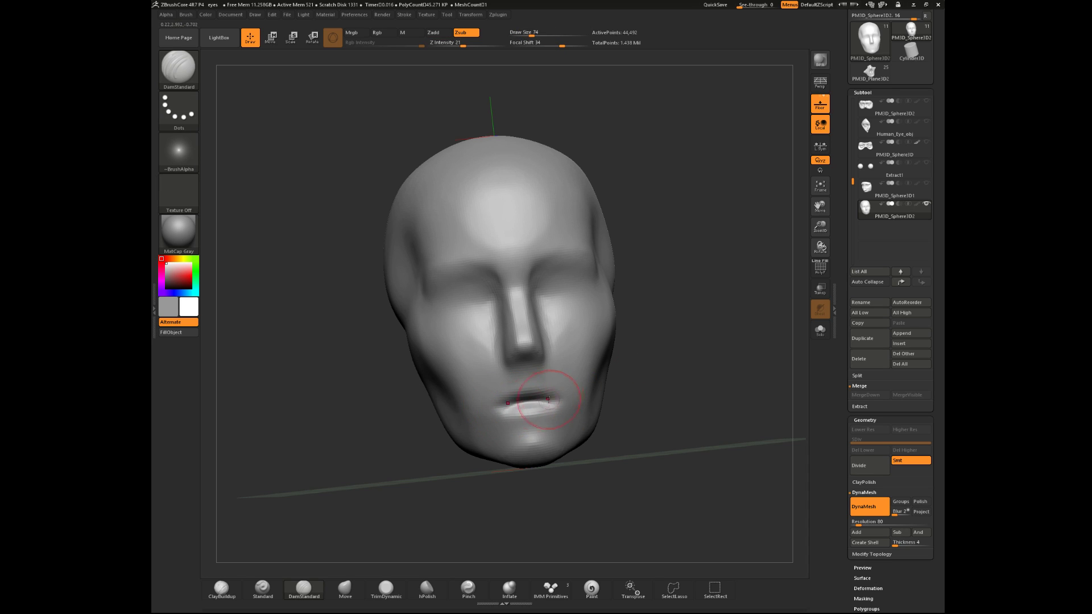
{"action": "left_click_drag", "start_coordinate": [623, 409], "coordinate": [343, 511]}
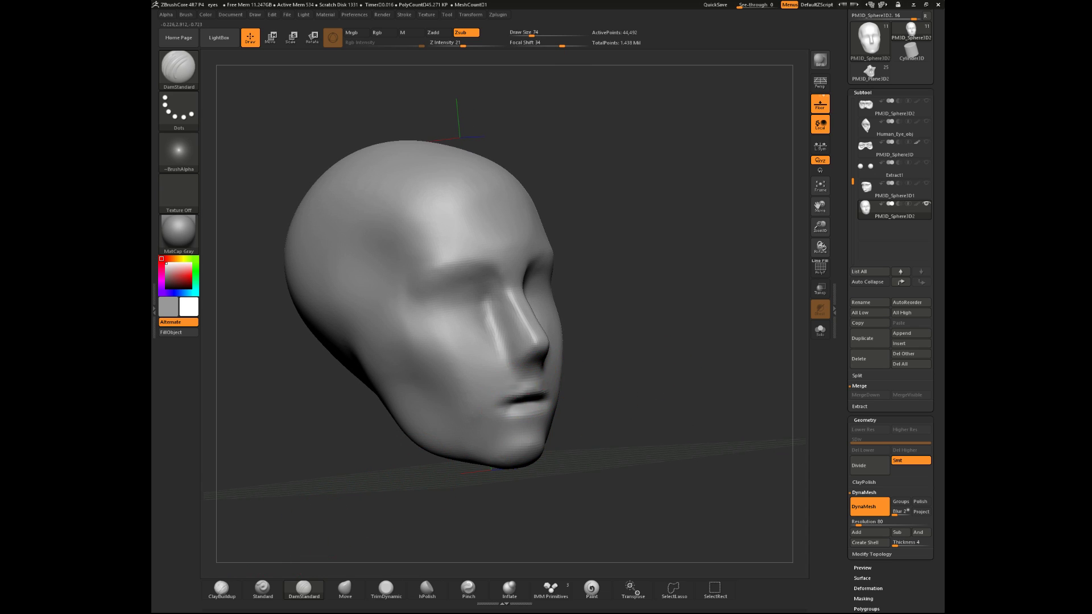
{"action": "key", "text": "space"}
{"action": "left_click_drag", "start_coordinate": [548, 383], "coordinate": [519, 410]}
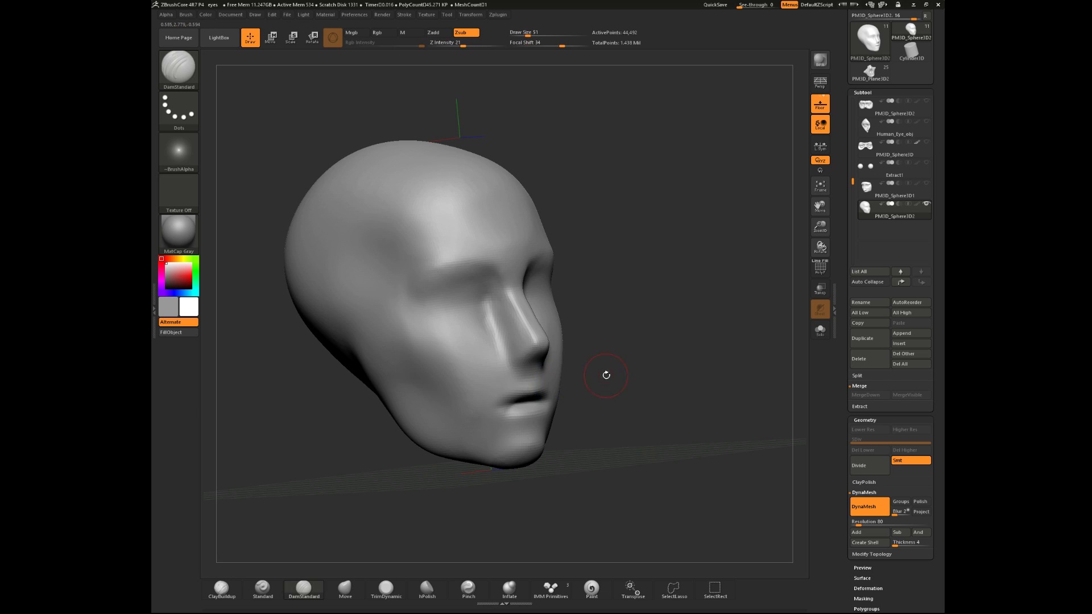
- Reshape the top and back of the skull in profile with the Move brush at a draw size of 306
{"action": "left_click_drag", "start_coordinate": [607, 374], "coordinate": [421, 393]}
{"action": "left_click_drag", "start_coordinate": [559, 395], "coordinate": [623, 283]}
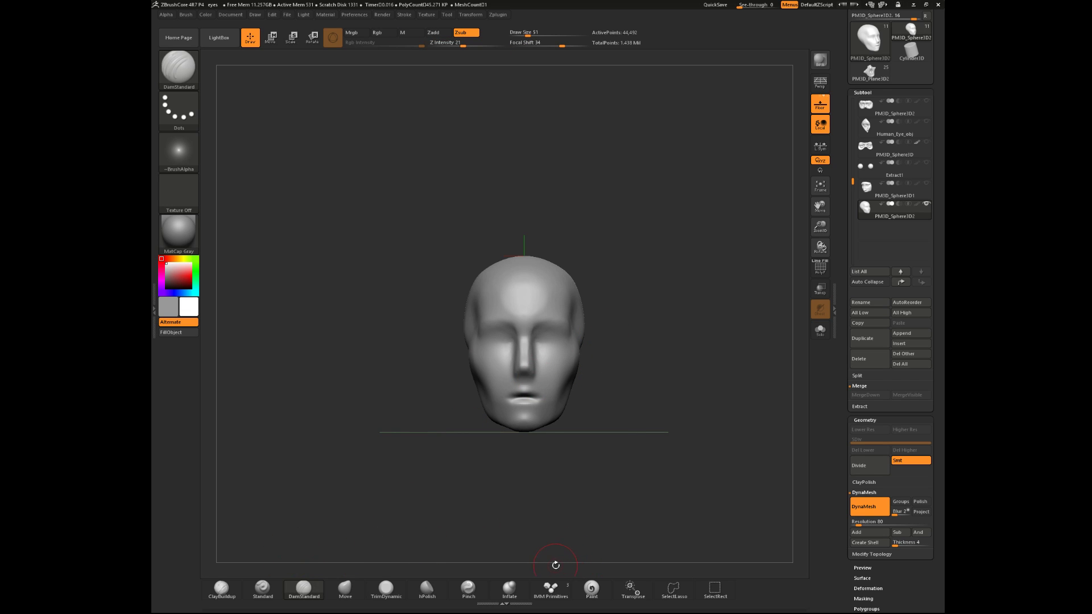
{"action": "left_click_drag", "start_coordinate": [639, 439], "coordinate": [666, 449]}
{"action": "left_click_drag", "start_coordinate": [676, 355], "coordinate": [666, 416], "text": "alt"}
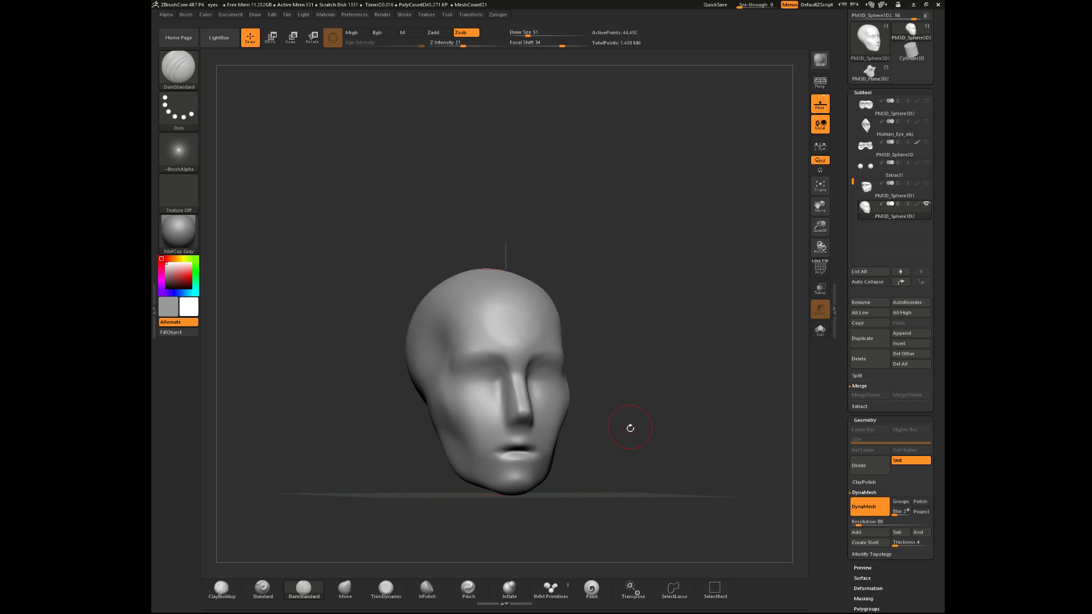
{"action": "key", "text": "shift"}
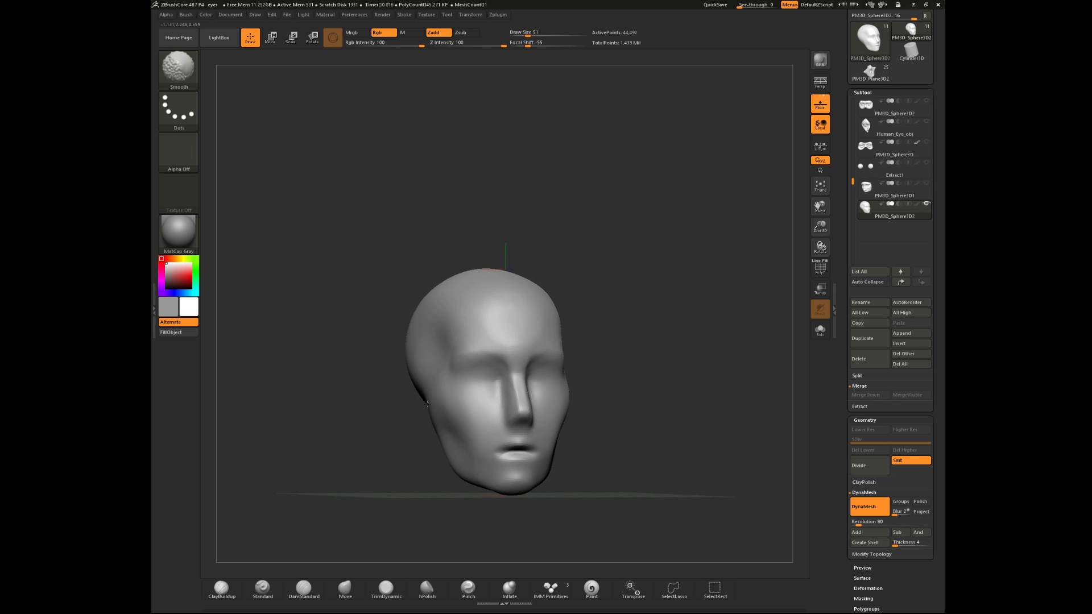
{"action": "left_click_drag", "start_coordinate": [359, 471], "coordinate": [392, 450]}
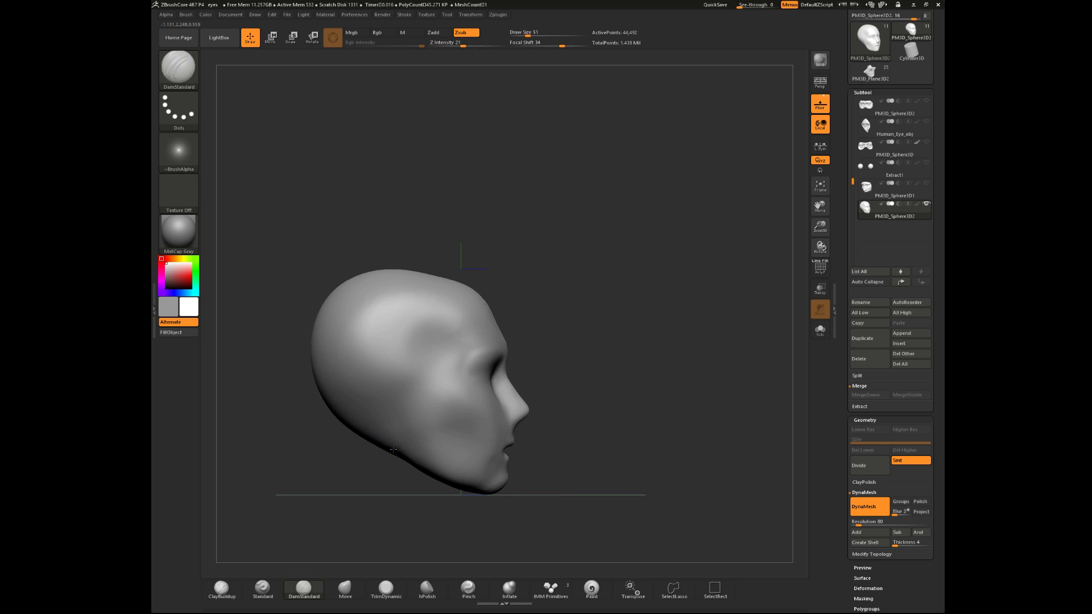
{"action": "left_click", "coordinate": [346, 588]}
{"action": "key", "text": "space"}
{"action": "mouse_move", "coordinate": [387, 274]}
{"action": "left_mouse_down"}
{"action": "mouse_move", "coordinate": [425, 272]}
{"action": "mouse_move", "coordinate": [394, 275]}
{"action": "left_mouse_up"}
{"action": "key", "text": "space"}
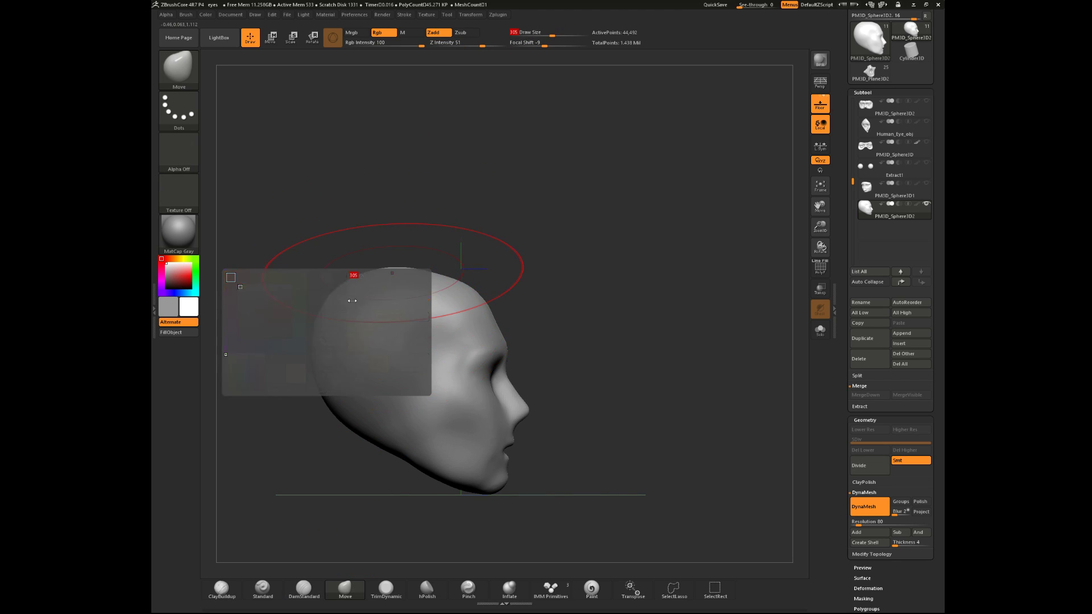
{"action": "left_click_drag", "start_coordinate": [331, 307], "coordinate": [335, 310]}
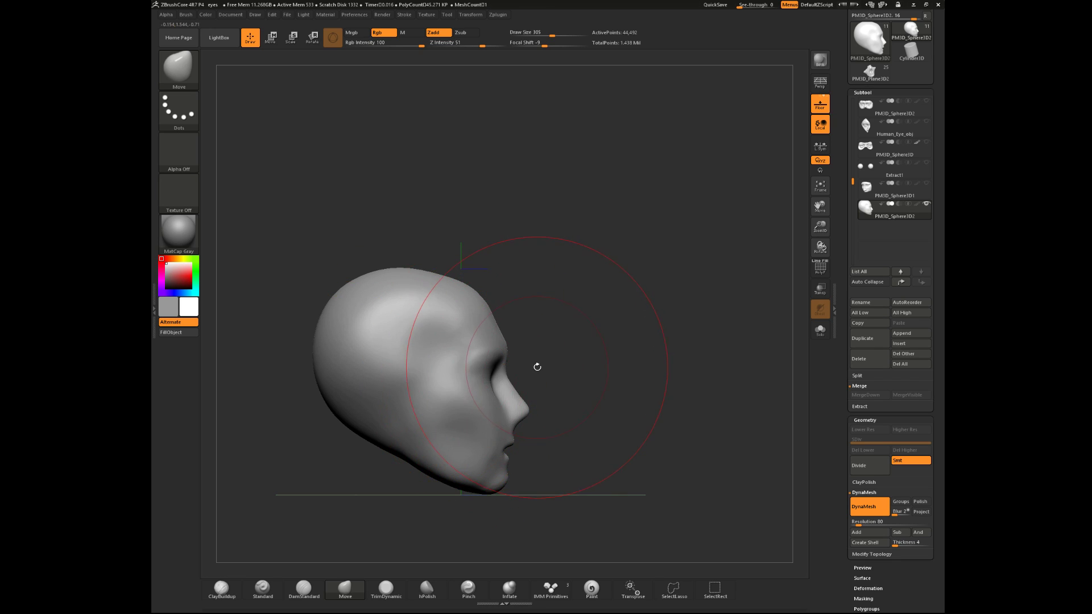
- Adjust the facial profile and lower face with the Move brush at a draw size of 177
{"action": "key", "text": "space"}
{"action": "mouse_move", "coordinate": [561, 345]}
{"action": "left_mouse_down"}
{"action": "mouse_move", "coordinate": [529, 351]}
{"action": "mouse_move", "coordinate": [539, 345]}
{"action": "left_mouse_up"}
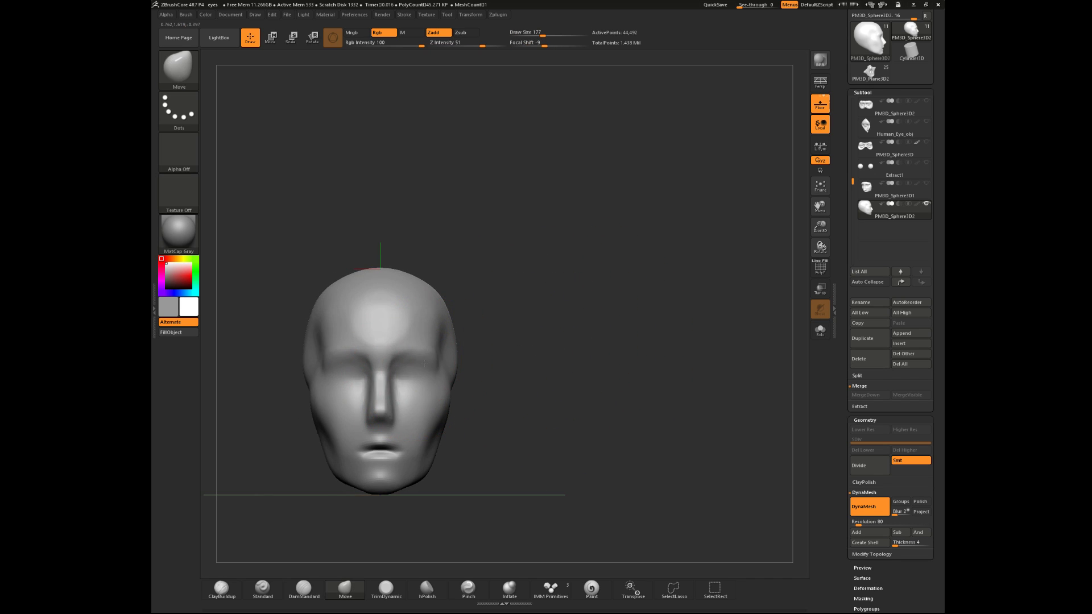
{"action": "mouse_move", "coordinate": [397, 423]}
{"action": "left_mouse_down"}
{"action": "mouse_move", "coordinate": [439, 408]}
{"action": "mouse_move", "coordinate": [392, 436]}
{"action": "left_mouse_up"}
{"action": "left_click_drag", "start_coordinate": [520, 398], "coordinate": [448, 404]}
{"action": "mouse_move", "coordinate": [370, 390]}
{"action": "left_mouse_down"}
{"action": "mouse_move", "coordinate": [427, 379]}
{"action": "mouse_move", "coordinate": [426, 350]}
{"action": "mouse_move", "coordinate": [378, 288]}
{"action": "mouse_move", "coordinate": [557, 357]}
{"action": "mouse_move", "coordinate": [634, 353]}
{"action": "mouse_move", "coordinate": [622, 336]}
{"action": "mouse_move", "coordinate": [626, 362]}
{"action": "mouse_move", "coordinate": [590, 338]}
{"action": "left_mouse_up"}
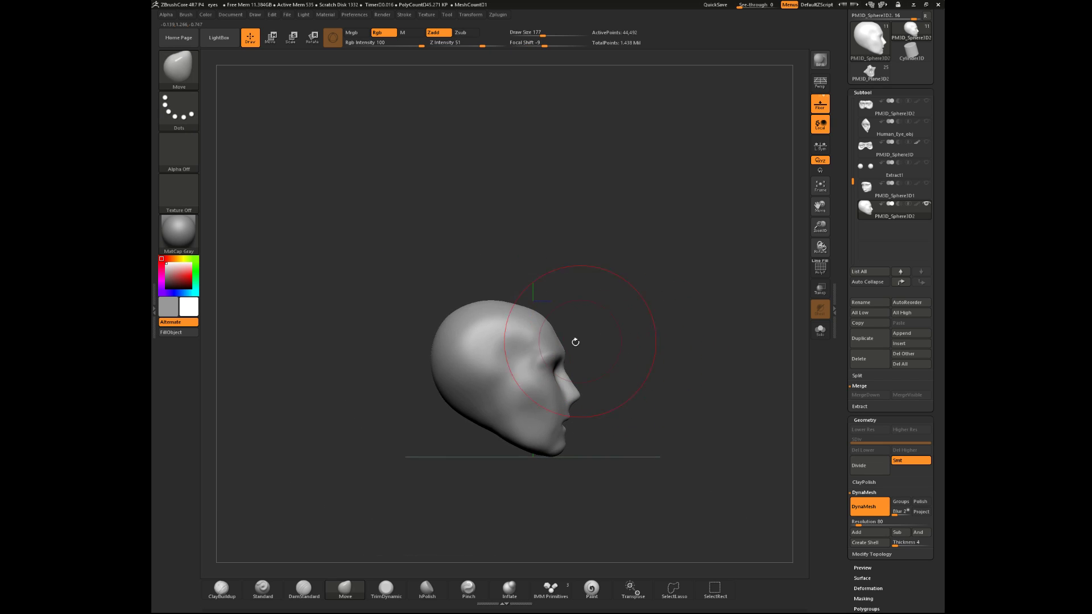
- Refine the head's side contour with the Move brush at a draw size of 136
{"action": "key", "text": "space"}
{"action": "mouse_move", "coordinate": [463, 348]}
{"action": "left_mouse_down"}
{"action": "mouse_move", "coordinate": [465, 326]}
{"action": "mouse_move", "coordinate": [521, 340]}
{"action": "mouse_move", "coordinate": [468, 348]}
{"action": "left_mouse_up"}
{"action": "key", "text": "space"}
{"action": "mouse_move", "coordinate": [517, 322]}
{"action": "right_mouse_down"}
{"action": "mouse_move", "coordinate": [562, 322]}
{"action": "mouse_move", "coordinate": [535, 329]}
{"action": "right_mouse_up"}
{"action": "key", "text": "space"}
{"action": "left_click_drag", "start_coordinate": [538, 368], "coordinate": [527, 368]}
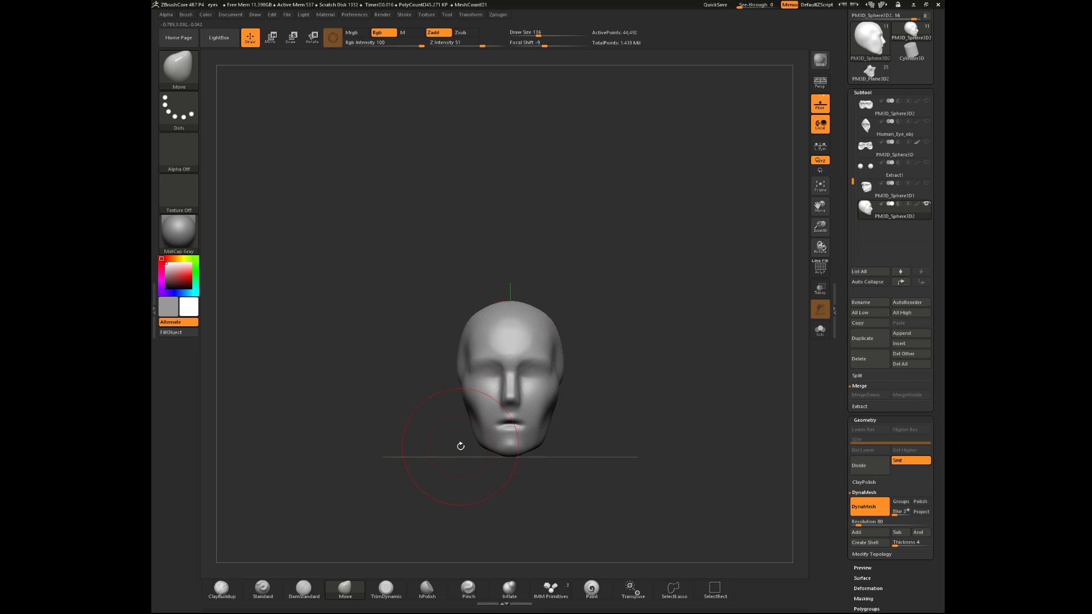
- Build up the forehead and sides of the skull with ClayBuildup at draw sizes of 108 and 77
{"action": "left_click", "coordinate": [227, 592]}
{"action": "right_click_drag", "start_coordinate": [611, 398], "coordinate": [581, 405]}
{"action": "key", "text": "space"}
{"action": "left_click_drag", "start_coordinate": [636, 353], "coordinate": [644, 344]}
{"action": "left_click_drag", "start_coordinate": [545, 361], "coordinate": [547, 324]}
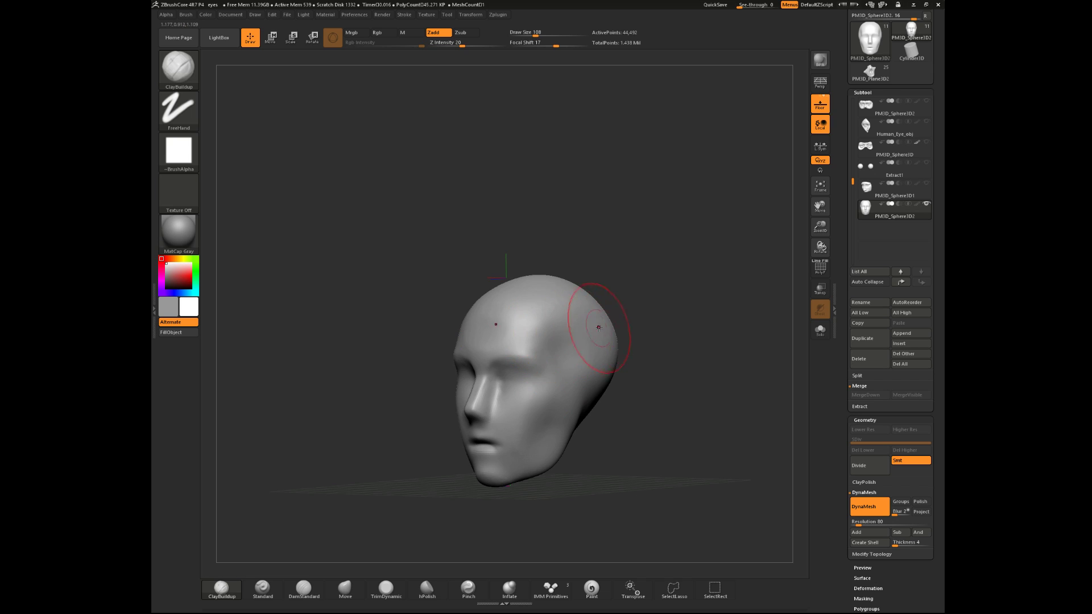
{"action": "mouse_move", "coordinate": [669, 325]}
{"action": "left_mouse_down"}
{"action": "mouse_move", "coordinate": [699, 331]}
{"action": "mouse_move", "coordinate": [650, 344]}
{"action": "mouse_move", "coordinate": [643, 335]}
{"action": "left_mouse_up"}
{"action": "key", "text": "space"}
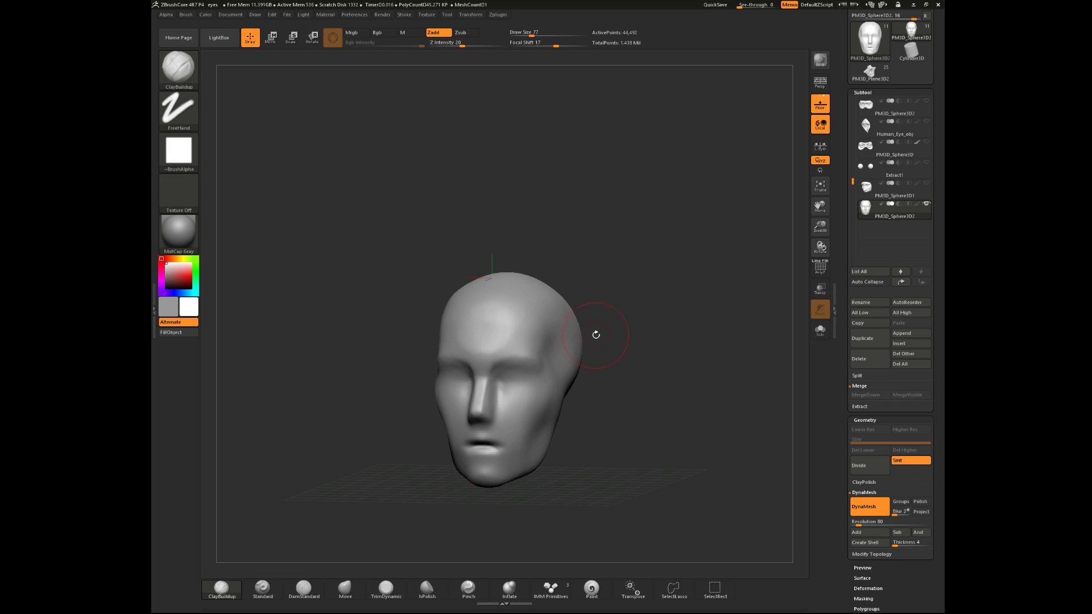
{"action": "key", "text": "space"}
- Flatten the planes of the forehead and temples with TrimDynamic, then smooth the transitions
{"action": "left_click", "coordinate": [387, 589]}
{"action": "key", "text": "space"}
{"action": "mouse_move", "coordinate": [619, 325]}
{"action": "left_mouse_down"}
{"action": "mouse_move", "coordinate": [630, 323]}
{"action": "mouse_move", "coordinate": [619, 331]}
{"action": "left_mouse_up"}
{"action": "mouse_move", "coordinate": [553, 315]}
{"action": "left_mouse_down"}
{"action": "mouse_move", "coordinate": [554, 334]}
{"action": "mouse_move", "coordinate": [560, 317]}
{"action": "left_mouse_up"}
{"action": "mouse_move", "coordinate": [605, 274]}
{"action": "left_mouse_down"}
{"action": "mouse_move", "coordinate": [603, 297]}
{"action": "mouse_move", "coordinate": [570, 332]}
{"action": "mouse_move", "coordinate": [554, 331]}
{"action": "left_mouse_up"}
{"action": "mouse_move", "coordinate": [629, 317]}
{"action": "left_mouse_down", "text": "shift"}
{"action": "mouse_move", "coordinate": [639, 289]}
{"action": "mouse_move", "coordinate": [607, 302]}
{"action": "left_mouse_up", "text": "shift"}
{"action": "key", "text": "space"}
{"action": "key", "text": "space"}
{"action": "left_click_drag", "start_coordinate": [607, 302], "coordinate": [608, 294]}
{"action": "key", "text": "space"}
{"action": "mouse_move", "coordinate": [570, 329]}
{"action": "left_mouse_down", "text": "shift"}
{"action": "mouse_move", "coordinate": [558, 335]}
{"action": "mouse_move", "coordinate": [619, 330]}
{"action": "left_mouse_up", "text": "shift"}
- Adjust the outline at the side of the head with the Move brush at a draw size of 116
{"action": "left_click", "coordinate": [345, 589]}
{"action": "key", "text": "space"}
{"action": "left_click_drag", "start_coordinate": [528, 352], "coordinate": [536, 352]}
- Flatten the upper forehead and its side planes with TrimDynamic, then smooth the forehead at a draw size of 51
{"action": "left_click", "coordinate": [386, 590]}
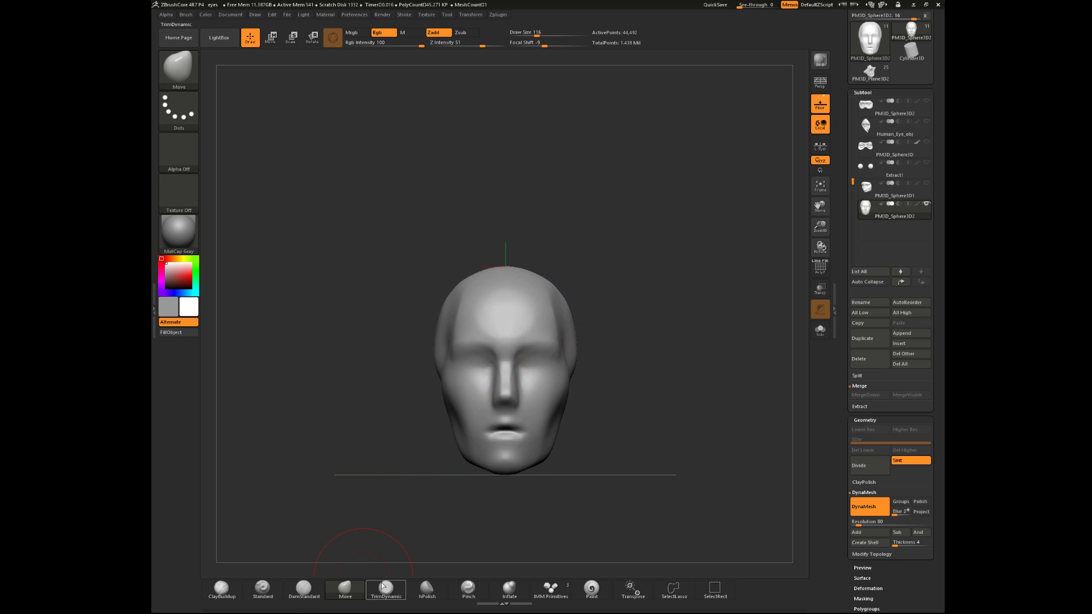
{"action": "key", "text": "space"}
{"action": "left_click_drag", "start_coordinate": [617, 383], "coordinate": [637, 349]}
{"action": "mouse_move", "coordinate": [619, 283]}
{"action": "left_mouse_down"}
{"action": "mouse_move", "coordinate": [588, 292]}
{"action": "mouse_move", "coordinate": [553, 328]}
{"action": "left_mouse_up"}
{"action": "mouse_move", "coordinate": [643, 265]}
{"action": "left_mouse_down"}
{"action": "mouse_move", "coordinate": [609, 250]}
{"action": "mouse_move", "coordinate": [541, 284]}
{"action": "mouse_move", "coordinate": [494, 333]}
{"action": "mouse_move", "coordinate": [501, 310]}
{"action": "left_mouse_up"}
{"action": "key", "text": "space"}
{"action": "left_click_drag", "start_coordinate": [643, 307], "coordinate": [588, 306]}
{"action": "key", "text": "space"}
{"action": "left_click_drag", "start_coordinate": [588, 306], "coordinate": [528, 308]}
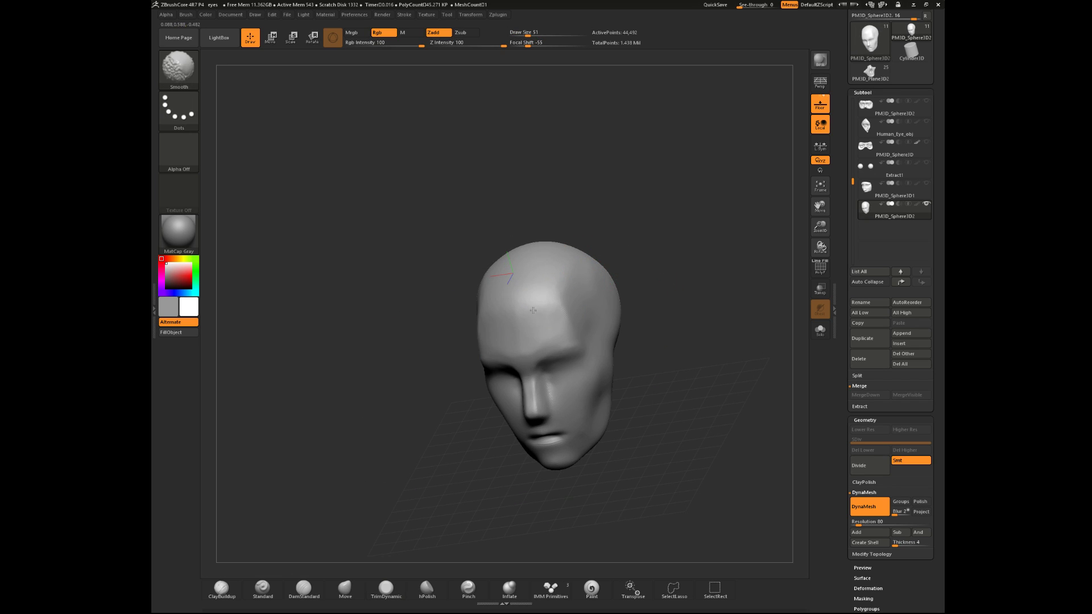
{"action": "left_click_drag", "start_coordinate": [646, 245], "coordinate": [672, 224], "text": "shift"}
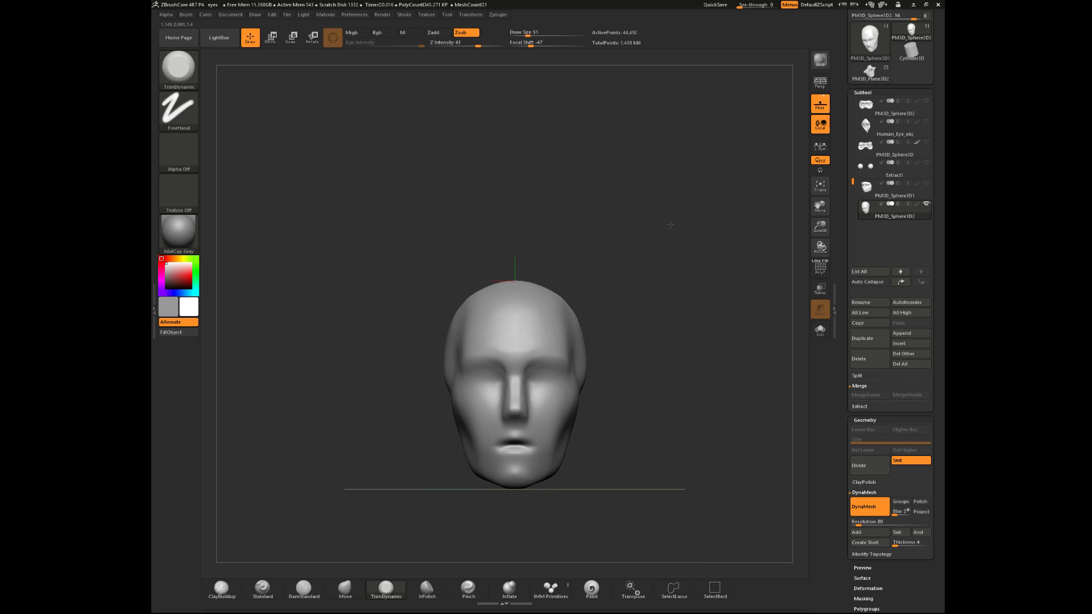
- Build up the brow ridges above the eye sockets with ClayBuildup at a draw size of 44
{"action": "left_click_drag", "start_coordinate": [633, 288], "coordinate": [648, 290]}
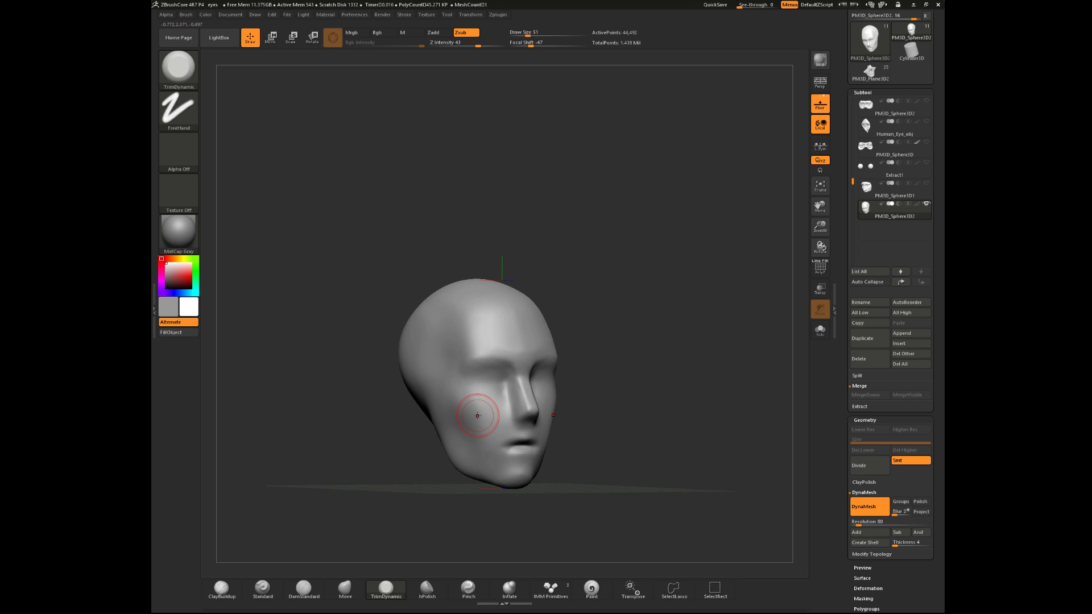
{"action": "left_click", "coordinate": [224, 590]}
{"action": "left_click_drag", "start_coordinate": [728, 327], "coordinate": [575, 352]}
{"action": "right_click", "coordinate": [574, 354]}
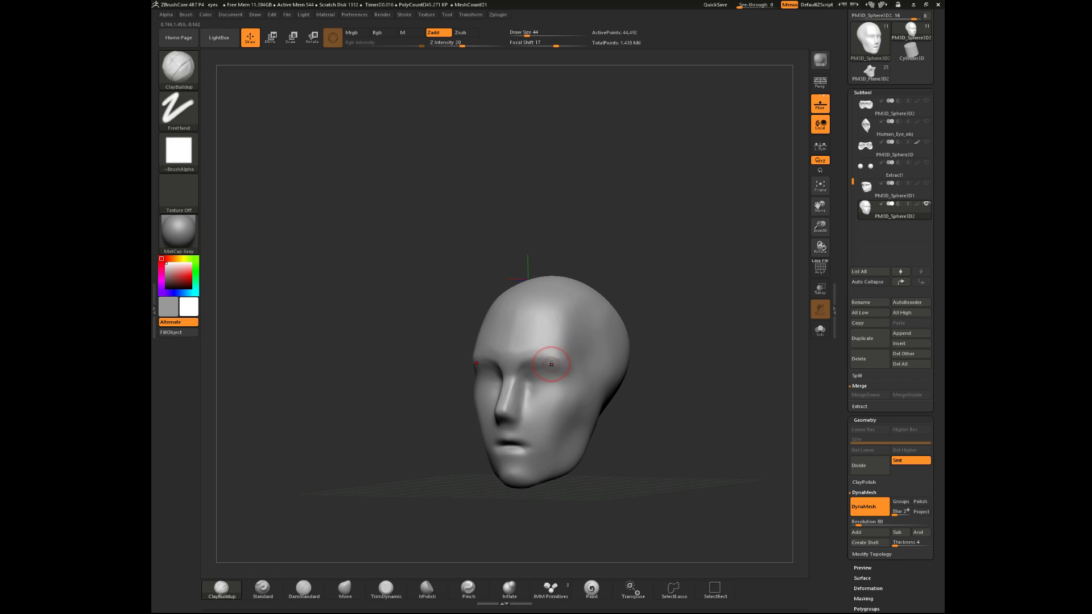
{"action": "left_click_drag", "start_coordinate": [634, 319], "coordinate": [569, 354]}
{"action": "left_click_drag", "start_coordinate": [581, 356], "coordinate": [540, 350]}
{"action": "left_click_drag", "start_coordinate": [475, 340], "coordinate": [644, 338]}
{"action": "key", "text": "space"}
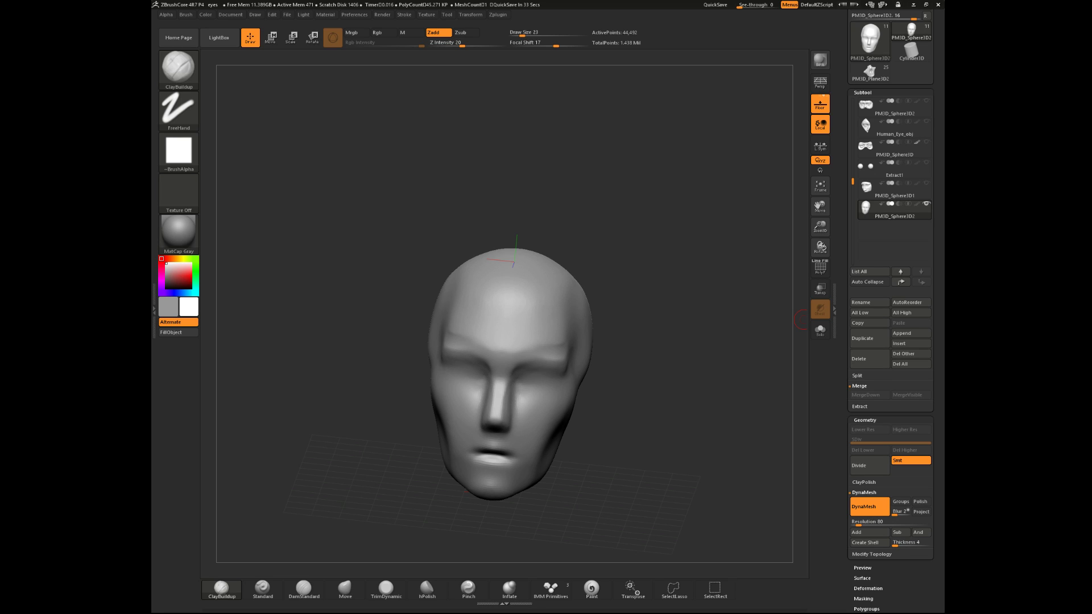
- Smooth the brow ridges into the forehead and set the ClayBuildup draw size to 77
{"action": "left_click_drag", "start_coordinate": [637, 245], "coordinate": [626, 298]}
{"action": "key", "text": "shift"}
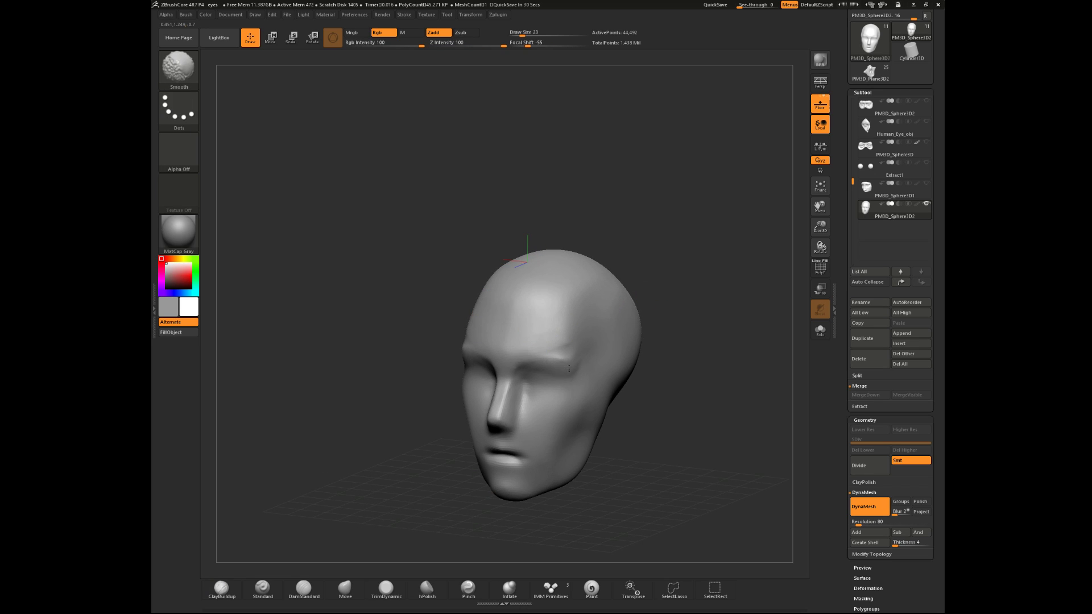
{"action": "mouse_move", "coordinate": [567, 358]}
{"action": "left_mouse_down", "text": "shift"}
{"action": "mouse_move", "coordinate": [581, 358]}
{"action": "mouse_move", "coordinate": [582, 344]}
{"action": "mouse_move", "coordinate": [564, 356]}
{"action": "left_mouse_up", "text": "shift"}
{"action": "key", "text": "space"}
{"action": "key", "text": "shift"}
{"action": "key", "text": "space"}
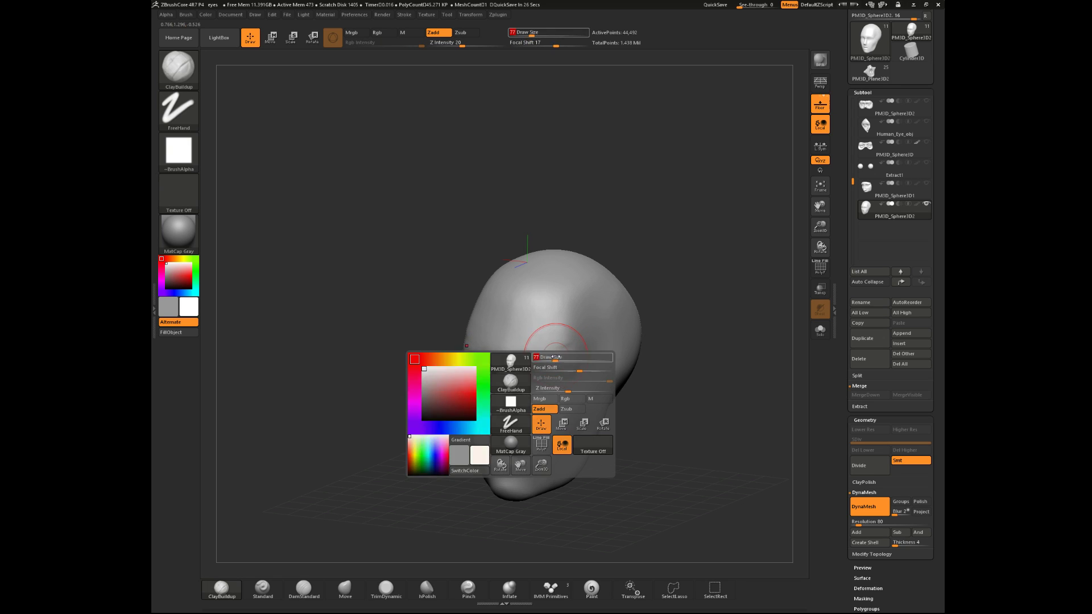
- Raise the DynaMesh resolution to 168 and remesh the head
{"action": "mouse_move", "coordinate": [677, 366]}
{"action": "left_mouse_down", "text": "shift"}
{"action": "mouse_move", "coordinate": [574, 397]}
{"action": "mouse_move", "coordinate": [654, 427]}
{"action": "mouse_move", "coordinate": [661, 413]}
{"action": "mouse_move", "coordinate": [664, 439]}
{"action": "mouse_move", "coordinate": [699, 345]}
{"action": "left_mouse_up", "text": "shift"}
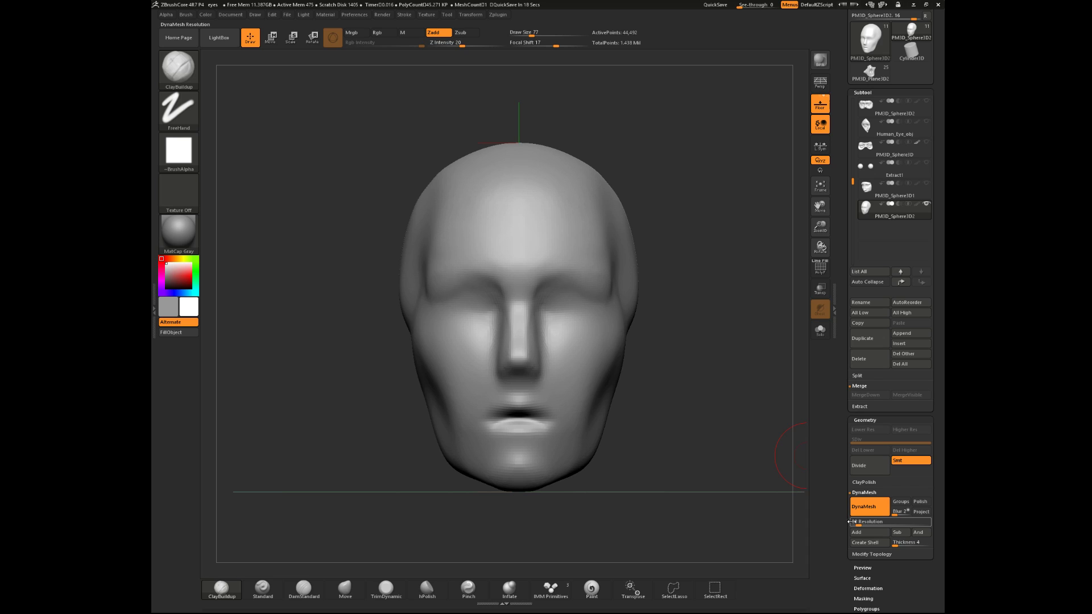
{"action": "left_click_drag", "start_coordinate": [861, 525], "coordinate": [866, 524]}
{"action": "left_click", "coordinate": [863, 508]}
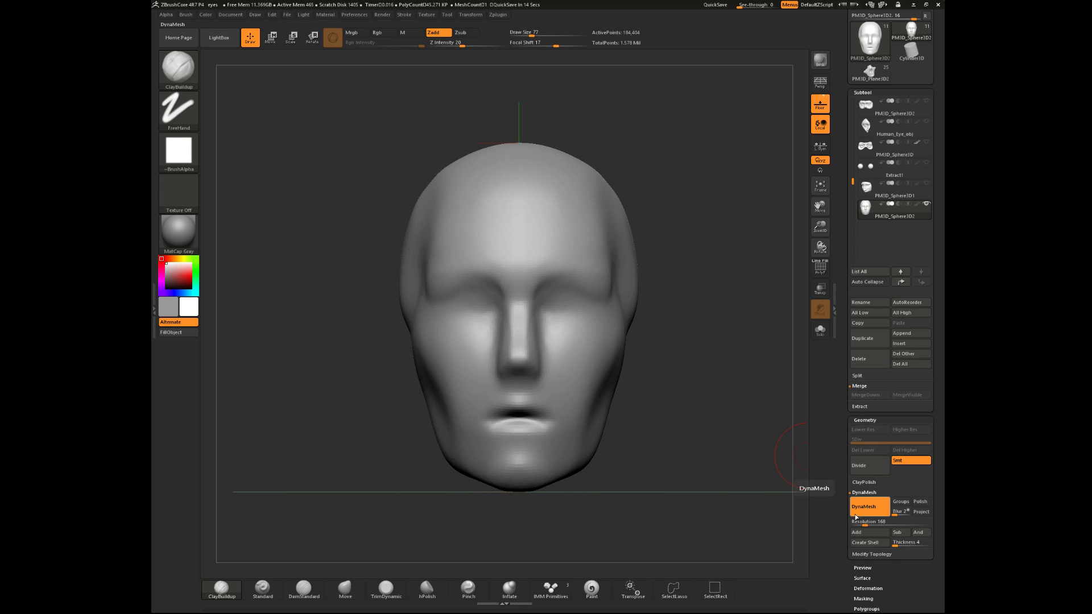
- Set ClayBuildup to a draw size of 44 and a focal shift of 53, and smooth the nose bridge
{"action": "key", "text": "space"}
{"action": "mouse_move", "coordinate": [701, 354]}
{"action": "left_mouse_down"}
{"action": "mouse_move", "coordinate": [705, 369]}
{"action": "mouse_move", "coordinate": [743, 373]}
{"action": "left_mouse_up"}
{"action": "mouse_move", "coordinate": [718, 274]}
{"action": "left_mouse_down", "text": "alt"}
{"action": "mouse_move", "coordinate": [694, 338]}
{"action": "mouse_move", "coordinate": [578, 359]}
{"action": "left_mouse_up", "text": "alt"}
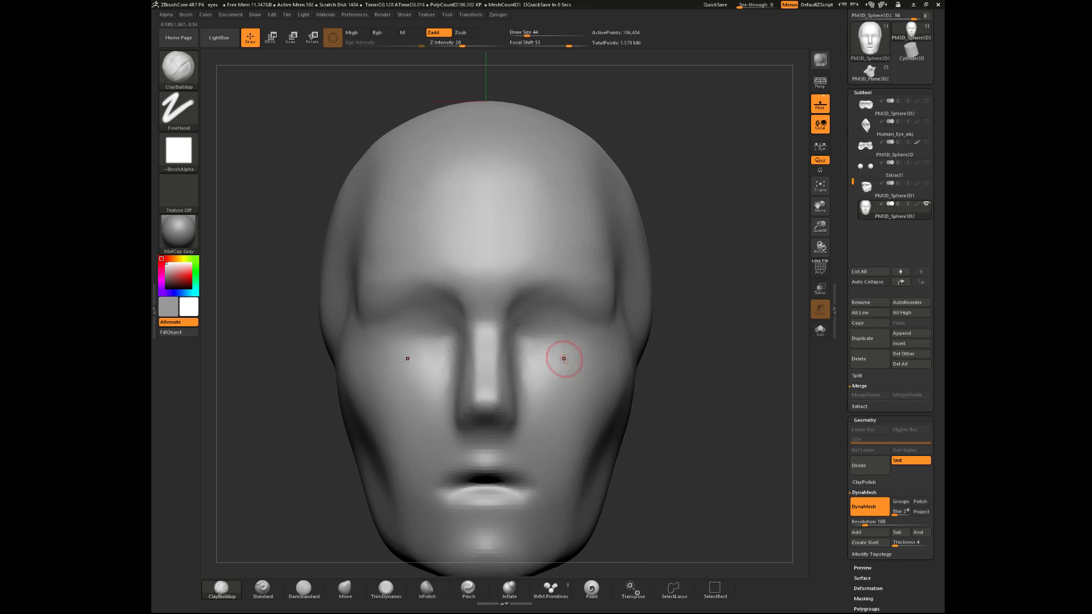
{"action": "key", "text": "shift"}
{"action": "left_click_drag", "start_coordinate": [497, 339], "coordinate": [495, 320], "text": "shift"}
{"action": "left_click_drag", "start_coordinate": [510, 358], "coordinate": [490, 333], "text": "shift"}
- Build up small forms at the inner eye corners beside the nose bridge with ClayBuildup
{"action": "left_click_drag", "start_coordinate": [712, 402], "coordinate": [660, 398]}
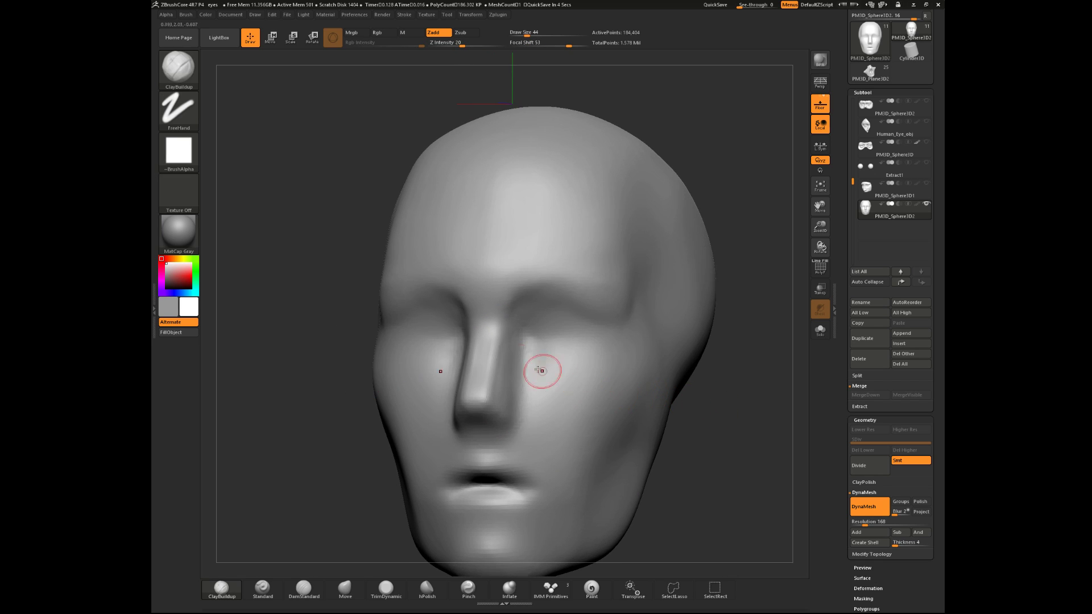
{"action": "left_click_drag", "start_coordinate": [768, 411], "coordinate": [729, 415]}
{"action": "mouse_move", "coordinate": [501, 335]}
{"action": "left_mouse_down"}
{"action": "mouse_move", "coordinate": [508, 348]}
{"action": "mouse_move", "coordinate": [533, 339]}
{"action": "left_mouse_up"}
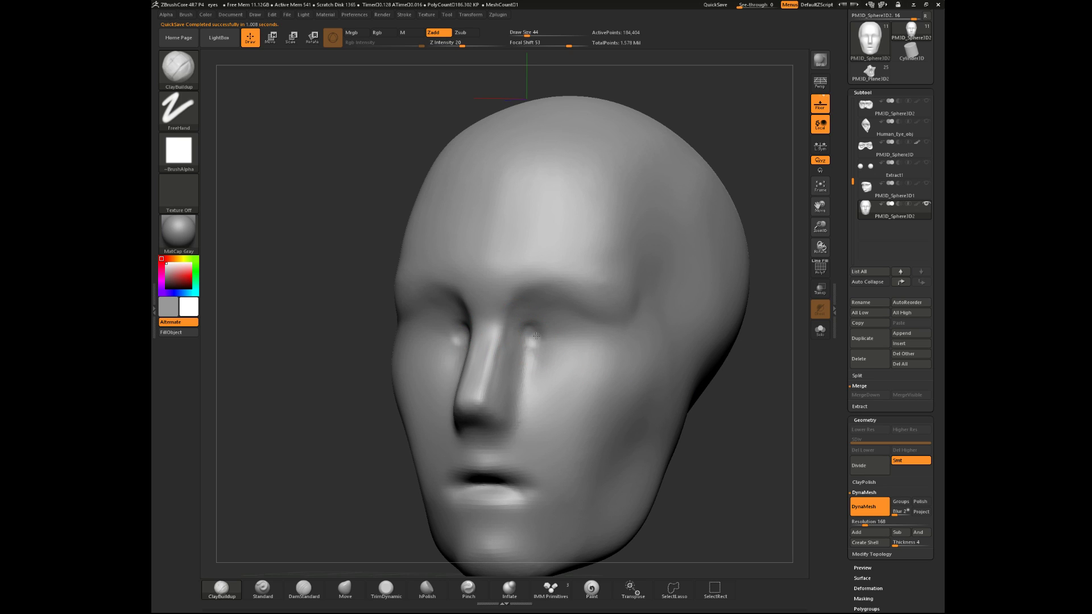
{"action": "left_click_drag", "start_coordinate": [753, 398], "coordinate": [744, 397], "text": "shift"}
{"action": "mouse_move", "coordinate": [538, 322]}
{"action": "left_mouse_down"}
{"action": "mouse_move", "coordinate": [548, 340]}
{"action": "mouse_move", "coordinate": [539, 345]}
{"action": "left_mouse_up"}
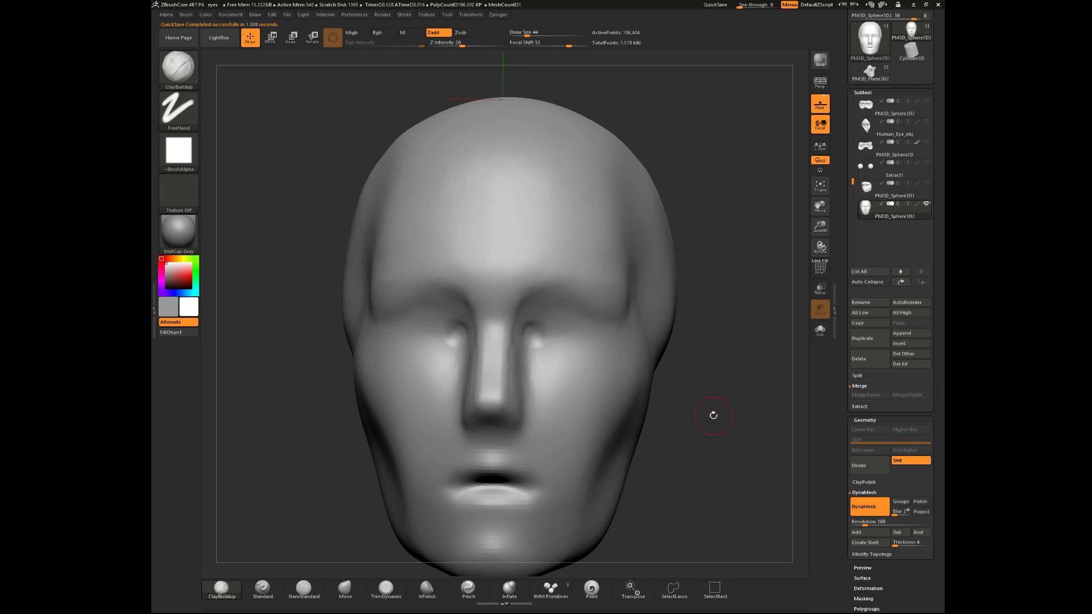
- Smooth the nose bridge and add volume along the sides of the nose with ClayBuildup
{"action": "left_click_drag", "start_coordinate": [711, 412], "coordinate": [659, 417]}
{"action": "mouse_move", "coordinate": [481, 344]}
{"action": "left_mouse_down", "text": "shift"}
{"action": "mouse_move", "coordinate": [503, 345]}
{"action": "mouse_move", "coordinate": [507, 330]}
{"action": "mouse_move", "coordinate": [494, 371]}
{"action": "left_mouse_up", "text": "shift"}
{"action": "left_click_drag", "start_coordinate": [508, 322], "coordinate": [500, 373]}
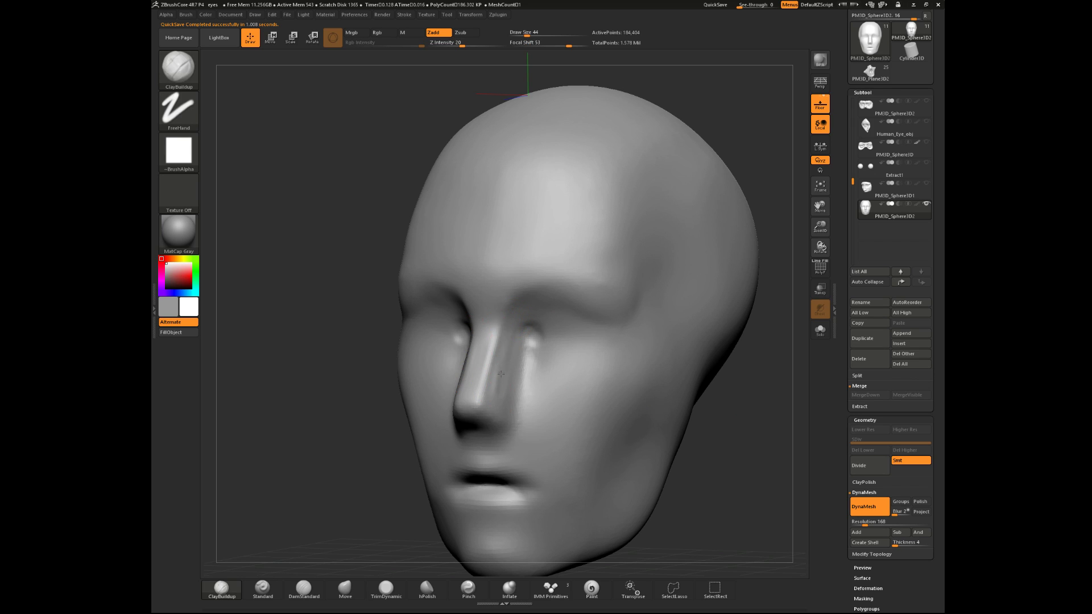
{"action": "left_click_drag", "start_coordinate": [503, 320], "coordinate": [497, 363]}
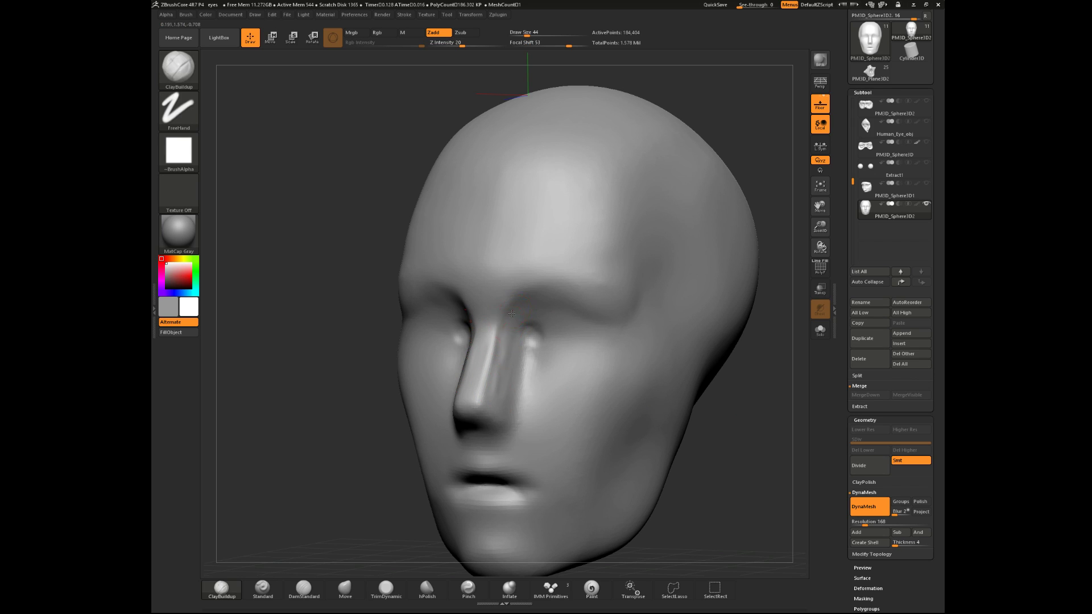
{"action": "key", "text": "shift"}
- Build up the nose tip and nostril wings with ClayBuildup at a draw size of 37, smoothing the transitions
{"action": "mouse_move", "coordinate": [704, 419]}
{"action": "left_mouse_down", "text": "shift"}
{"action": "mouse_move", "coordinate": [738, 419]}
{"action": "mouse_move", "coordinate": [718, 415]}
{"action": "mouse_move", "coordinate": [719, 464]}
{"action": "mouse_move", "coordinate": [718, 428]}
{"action": "mouse_move", "coordinate": [685, 439]}
{"action": "mouse_move", "coordinate": [695, 418]}
{"action": "left_mouse_up", "text": "shift"}
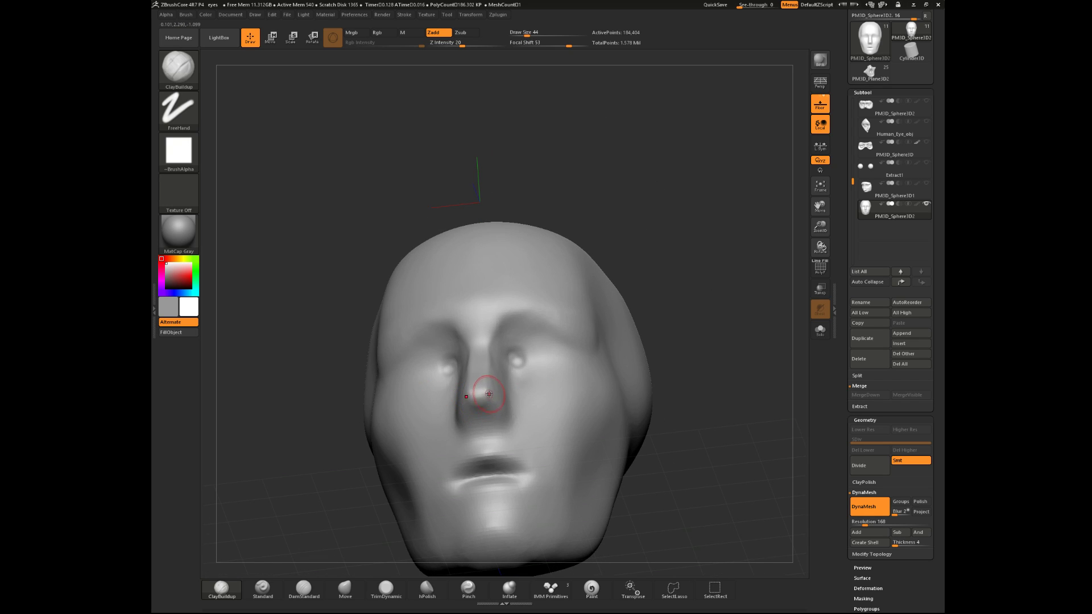
{"action": "right_click", "coordinate": [730, 348]}
{"action": "mouse_move", "coordinate": [702, 374]}
{"action": "left_mouse_down"}
{"action": "mouse_move", "coordinate": [731, 348]}
{"action": "mouse_move", "coordinate": [664, 343]}
{"action": "left_mouse_up"}
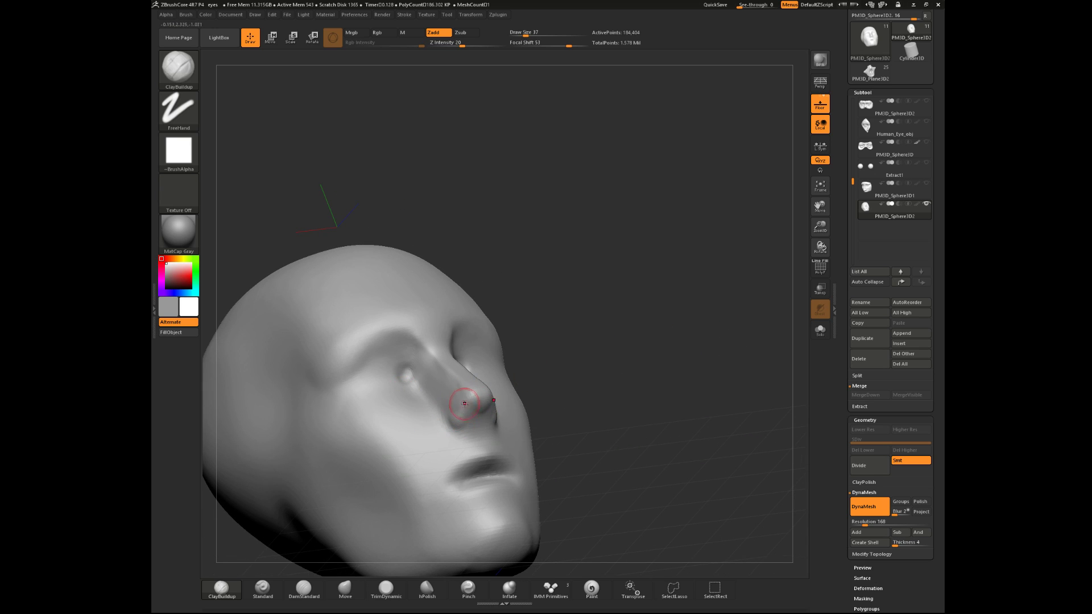
{"action": "key", "text": "shift"}
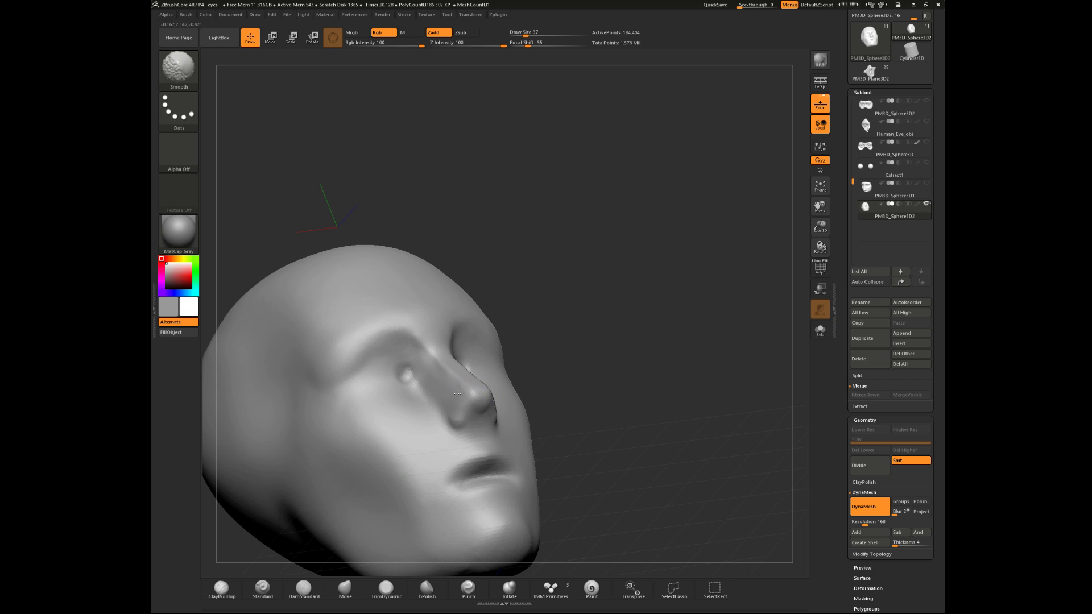
{"action": "left_click_drag", "start_coordinate": [542, 353], "coordinate": [481, 376]}
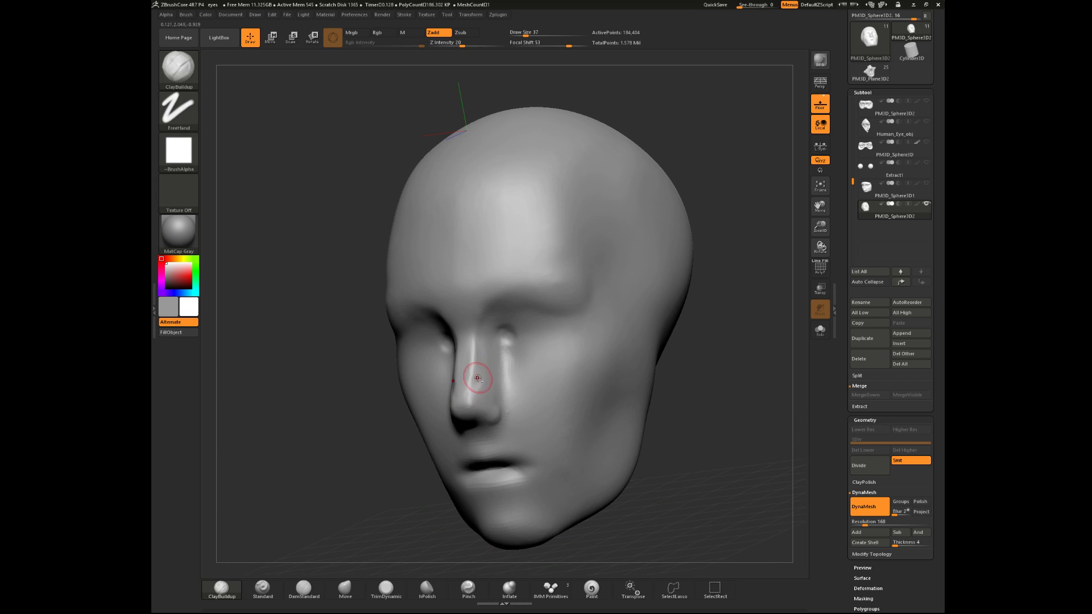
- Refine the sides of the nose with ClayBuildup and smooth the transition above the nostril wings
{"action": "left_click_drag", "start_coordinate": [380, 491], "coordinate": [488, 372]}
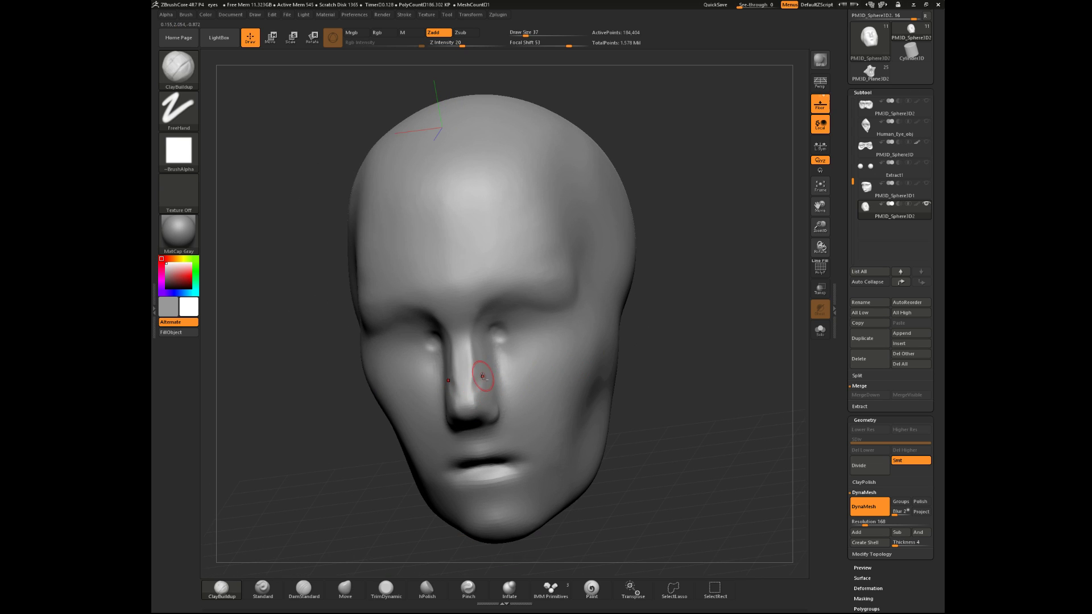
{"action": "left_click_drag", "start_coordinate": [664, 344], "coordinate": [742, 347]}
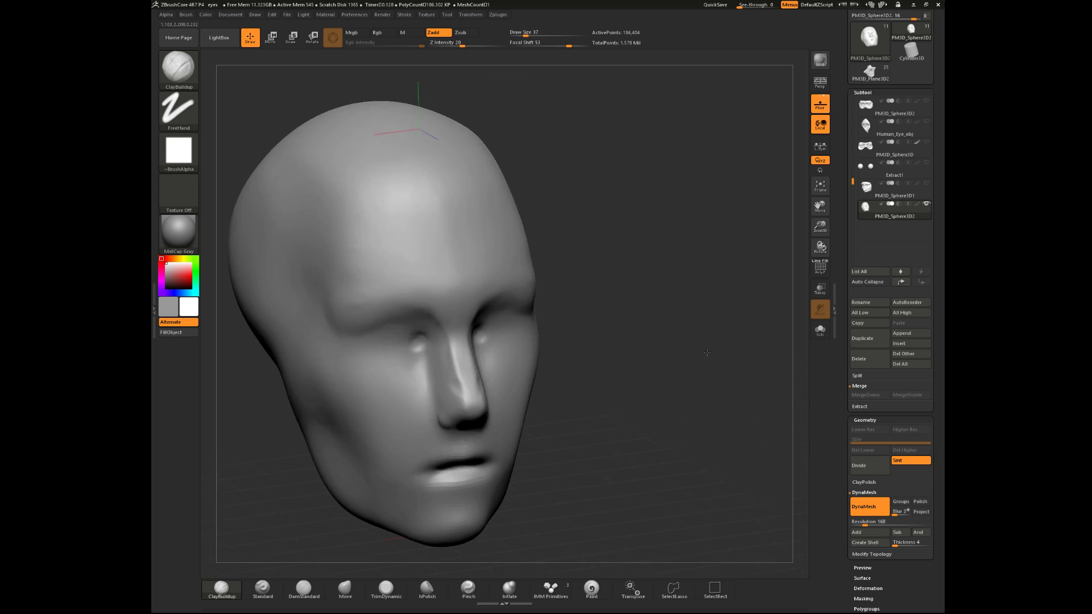
{"action": "key", "text": "shift"}
{"action": "left_click_drag", "start_coordinate": [449, 394], "coordinate": [459, 392], "text": "shift"}
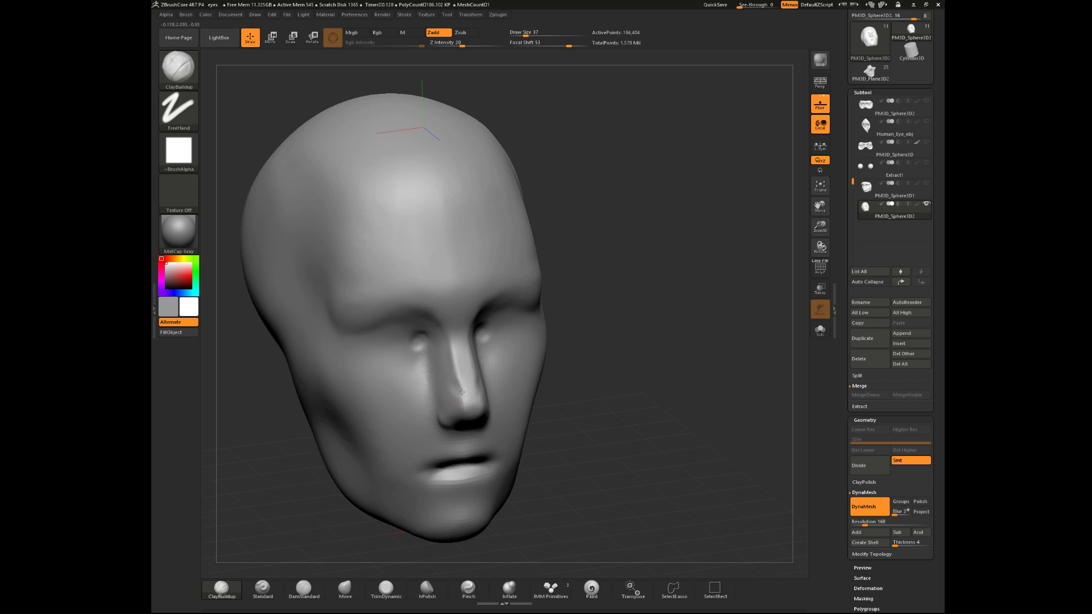
{"action": "left_click_drag", "start_coordinate": [630, 353], "coordinate": [504, 358]}
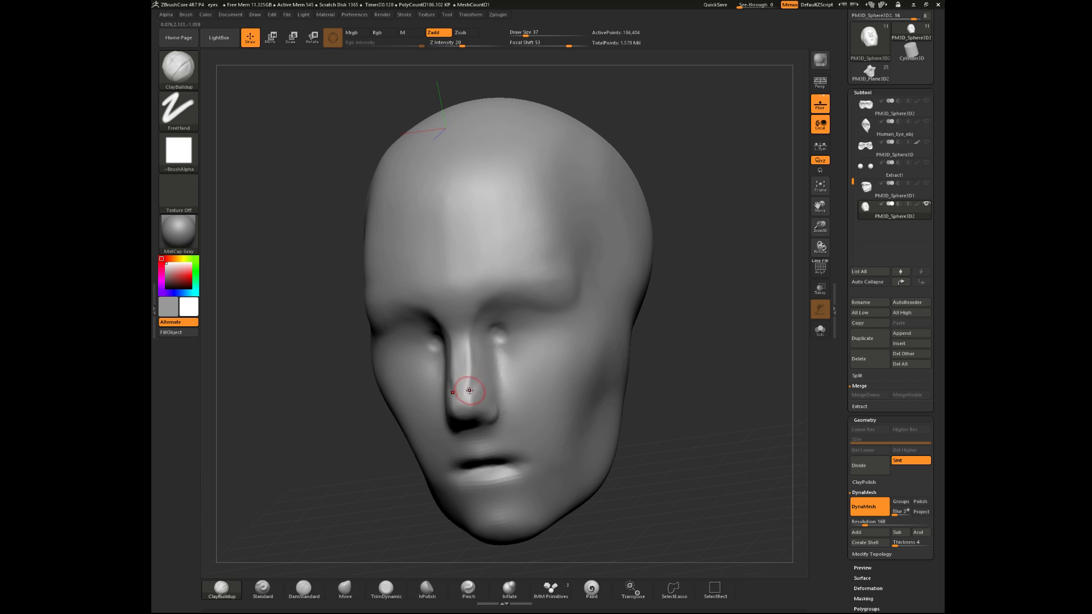
{"action": "left_click_drag", "start_coordinate": [673, 370], "coordinate": [607, 377]}
{"action": "left_click_drag", "start_coordinate": [373, 489], "coordinate": [494, 471]}
- Shape the nostril wings and nostril hollows on the underside of the nose with ClayBuildup
{"action": "left_click_drag", "start_coordinate": [632, 392], "coordinate": [639, 365]}
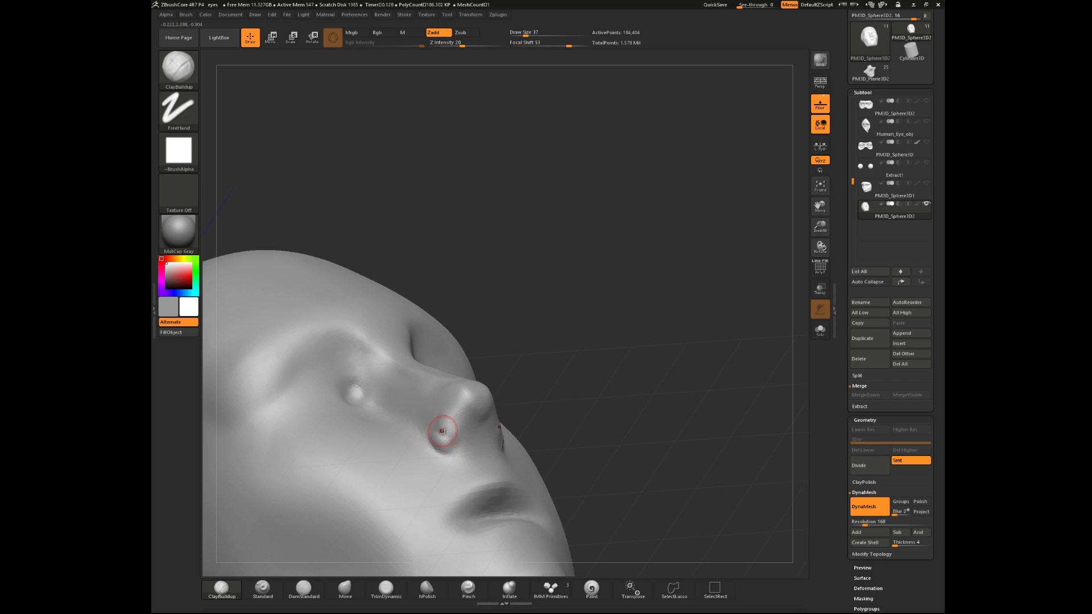
{"action": "key", "text": "shift"}
{"action": "left_click_drag", "start_coordinate": [622, 353], "coordinate": [512, 413]}
{"action": "mouse_move", "coordinate": [454, 436]}
{"action": "left_mouse_down"}
{"action": "mouse_move", "coordinate": [445, 485]}
{"action": "mouse_move", "coordinate": [470, 457]}
{"action": "left_mouse_up"}
{"action": "key", "text": "space"}
{"action": "left_click_drag", "start_coordinate": [461, 453], "coordinate": [455, 481]}
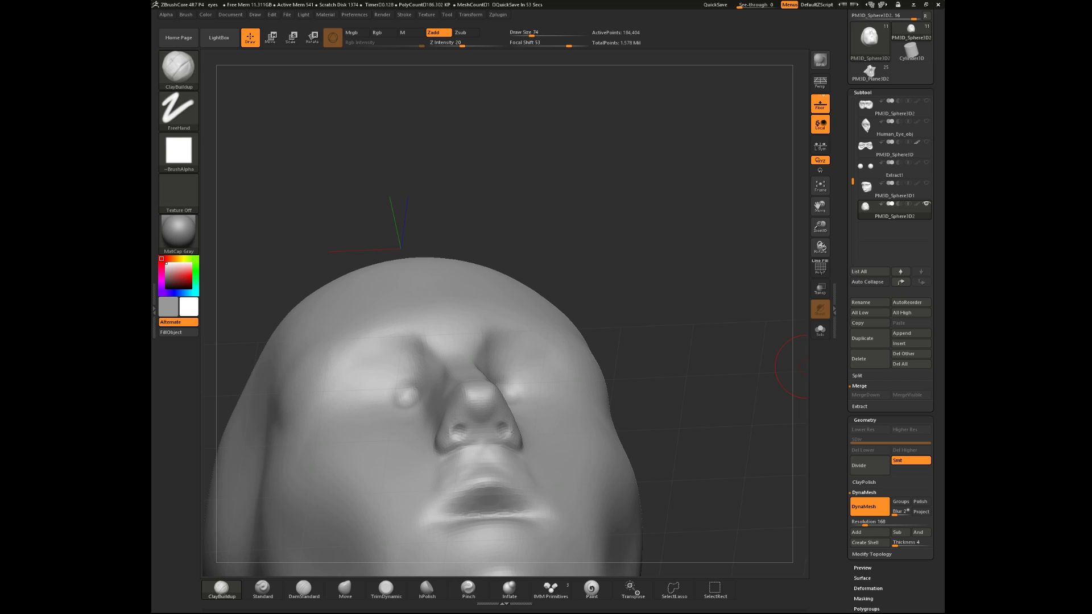
- Set the draw size to 35, smooth the cheeks below the inner eye corners, and refine the nose tip
{"action": "mouse_move", "coordinate": [661, 177]}
{"action": "left_mouse_down"}
{"action": "mouse_move", "coordinate": [663, 227]}
{"action": "mouse_move", "coordinate": [680, 229]}
{"action": "mouse_move", "coordinate": [678, 239]}
{"action": "left_mouse_up"}
{"action": "key", "text": "space"}
{"action": "left_click_drag", "start_coordinate": [542, 351], "coordinate": [537, 347]}
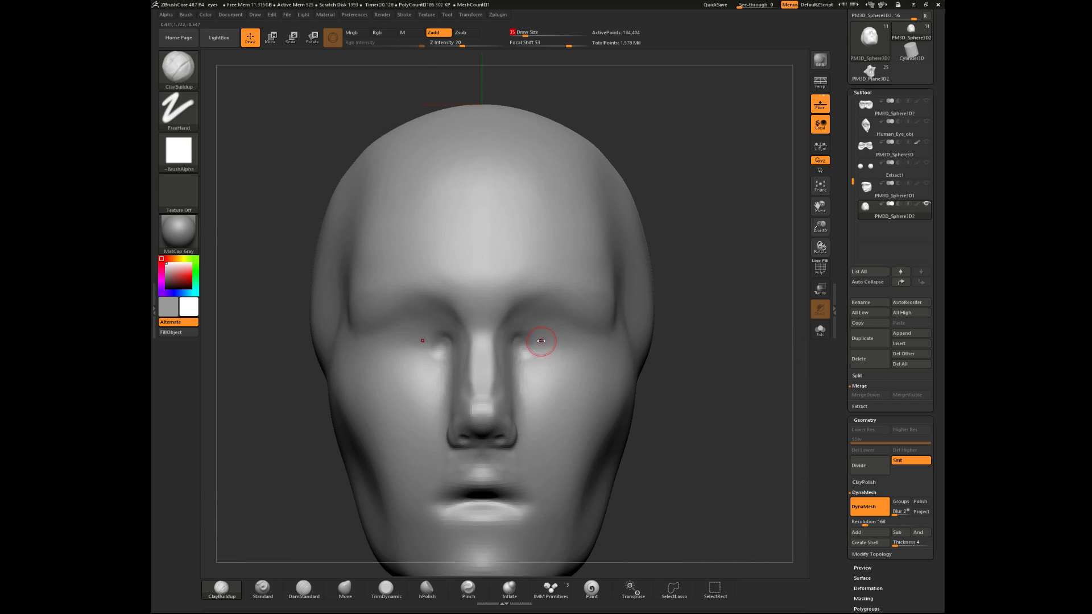
{"action": "left_click_drag", "start_coordinate": [690, 407], "coordinate": [657, 357]}
{"action": "left_click_drag", "start_coordinate": [570, 374], "coordinate": [554, 360], "text": "shift"}
{"action": "mouse_move", "coordinate": [633, 313]}
{"action": "left_mouse_down"}
{"action": "mouse_move", "coordinate": [618, 358]}
{"action": "mouse_move", "coordinate": [537, 402]}
{"action": "left_mouse_up"}
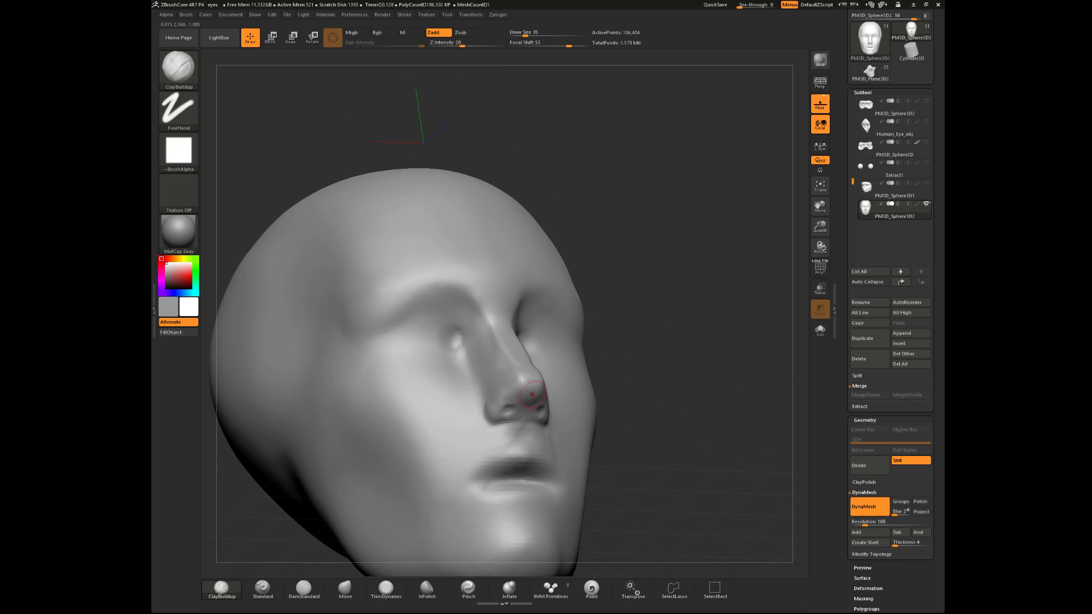
{"action": "mouse_move", "coordinate": [602, 398]}
{"action": "left_mouse_down"}
{"action": "mouse_move", "coordinate": [666, 387]}
{"action": "mouse_move", "coordinate": [602, 384]}
{"action": "mouse_move", "coordinate": [560, 398]}
{"action": "left_mouse_up"}
- Refine the nostrils and the outer base of the nose with ClayBuildup at a draw size of 39
{"action": "key", "text": "space"}
{"action": "left_click_drag", "start_coordinate": [671, 406], "coordinate": [596, 364]}
{"action": "key", "text": "space"}
{"action": "mouse_move", "coordinate": [685, 352]}
{"action": "left_mouse_down"}
{"action": "mouse_move", "coordinate": [685, 335]}
{"action": "mouse_move", "coordinate": [666, 388]}
{"action": "left_mouse_up"}
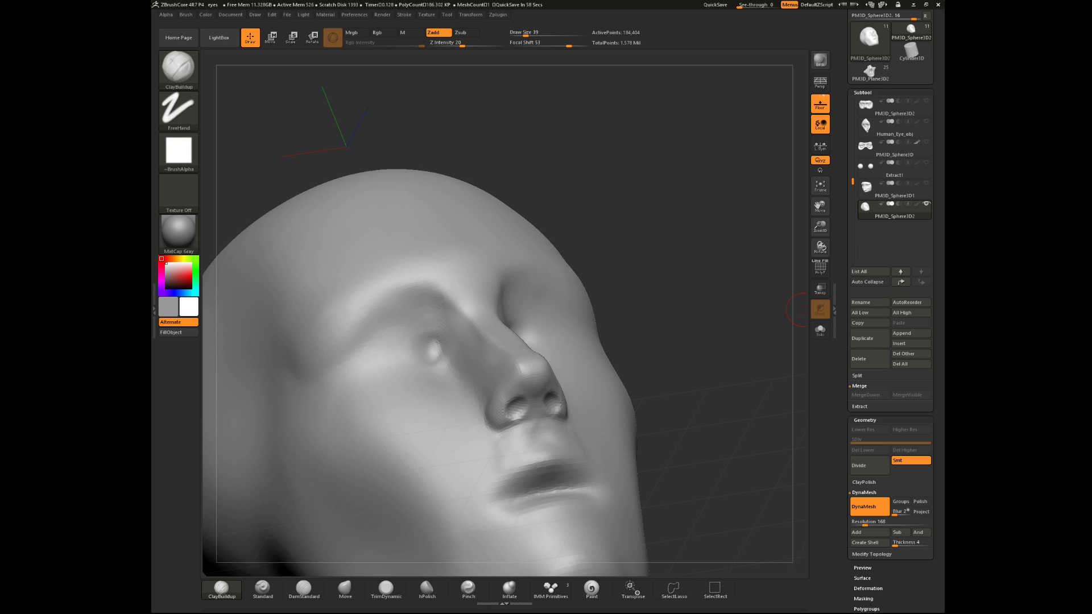
{"action": "left_click_drag", "start_coordinate": [642, 222], "coordinate": [707, 305], "text": "shift"}
{"action": "key", "text": "f"}
{"action": "mouse_move", "coordinate": [775, 356]}
{"action": "left_mouse_down"}
{"action": "mouse_move", "coordinate": [797, 311]}
{"action": "mouse_move", "coordinate": [773, 354]}
{"action": "left_mouse_up"}
{"action": "left_click_drag", "start_coordinate": [549, 418], "coordinate": [558, 413]}
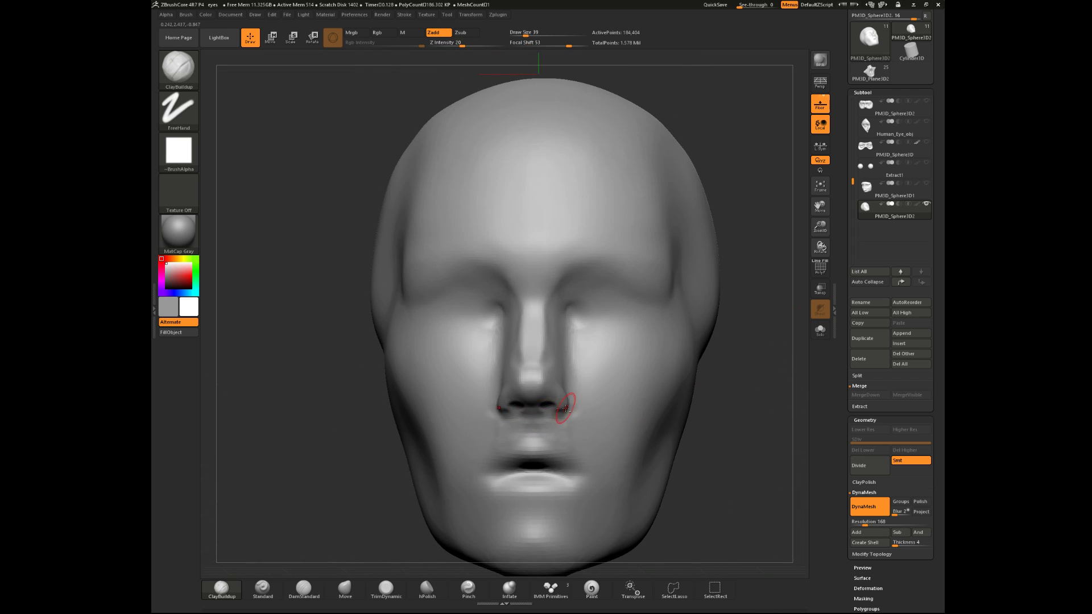
- Sharpen the crease under the nose with DamStandard and smooth the area above the upper lip
{"action": "mouse_move", "coordinate": [766, 417]}
{"action": "left_mouse_down"}
{"action": "mouse_move", "coordinate": [778, 361]}
{"action": "mouse_move", "coordinate": [753, 348]}
{"action": "left_mouse_up"}
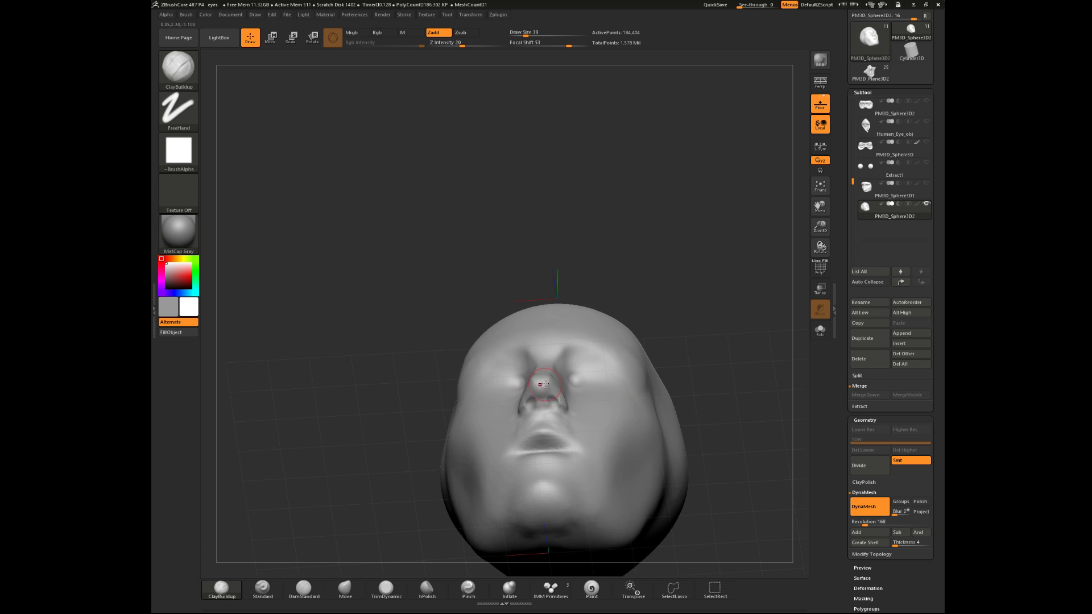
{"action": "mouse_move", "coordinate": [718, 277]}
{"action": "left_mouse_down"}
{"action": "mouse_move", "coordinate": [716, 347]}
{"action": "mouse_move", "coordinate": [695, 379]}
{"action": "mouse_move", "coordinate": [691, 371]}
{"action": "left_mouse_up"}
{"action": "left_click", "coordinate": [304, 590]}
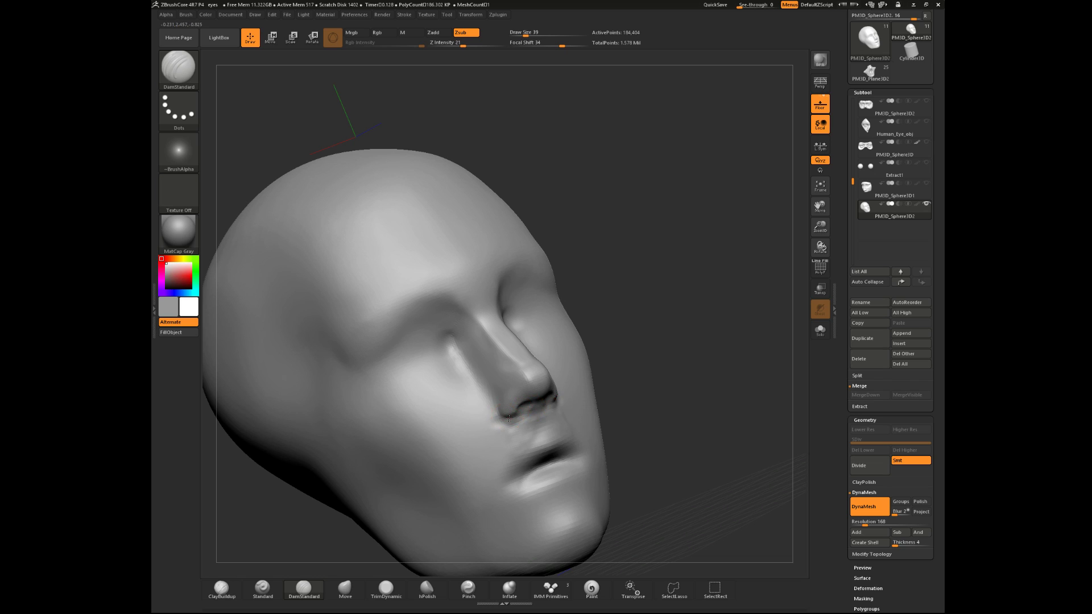
{"action": "mouse_move", "coordinate": [533, 413]}
{"action": "left_mouse_down"}
{"action": "mouse_move", "coordinate": [548, 410]}
{"action": "mouse_move", "coordinate": [536, 415]}
{"action": "left_mouse_up"}
{"action": "key", "text": "shift"}
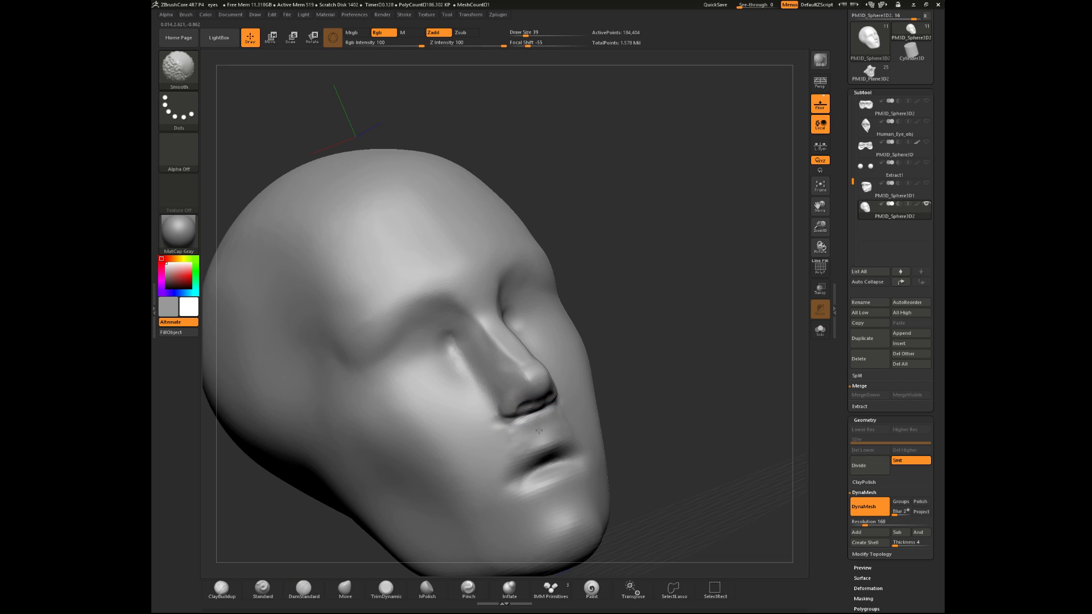
{"action": "left_click_drag", "start_coordinate": [521, 434], "coordinate": [543, 437], "text": "shift"}
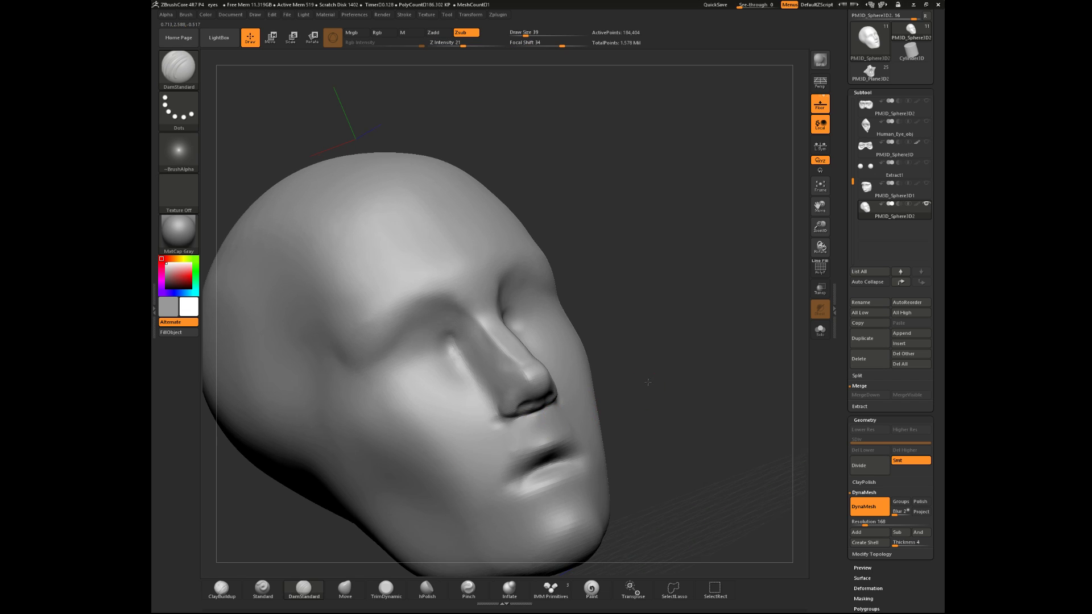
{"action": "left_click_drag", "start_coordinate": [646, 382], "coordinate": [635, 373]}
- Build up the area between nose and upper lip with ClayBuildup and smooth it
{"action": "left_click", "coordinate": [226, 594]}
{"action": "mouse_move", "coordinate": [699, 362]}
{"action": "left_mouse_down"}
{"action": "mouse_move", "coordinate": [728, 356]}
{"action": "mouse_move", "coordinate": [641, 417]}
{"action": "mouse_move", "coordinate": [505, 406]}
{"action": "mouse_move", "coordinate": [510, 424]}
{"action": "mouse_move", "coordinate": [494, 436]}
{"action": "left_mouse_up"}
{"action": "mouse_move", "coordinate": [654, 405]}
{"action": "left_mouse_down"}
{"action": "mouse_move", "coordinate": [673, 377]}
{"action": "mouse_move", "coordinate": [640, 364]}
{"action": "left_mouse_up"}
{"action": "left_click_drag", "start_coordinate": [535, 441], "coordinate": [530, 419], "text": "shift"}
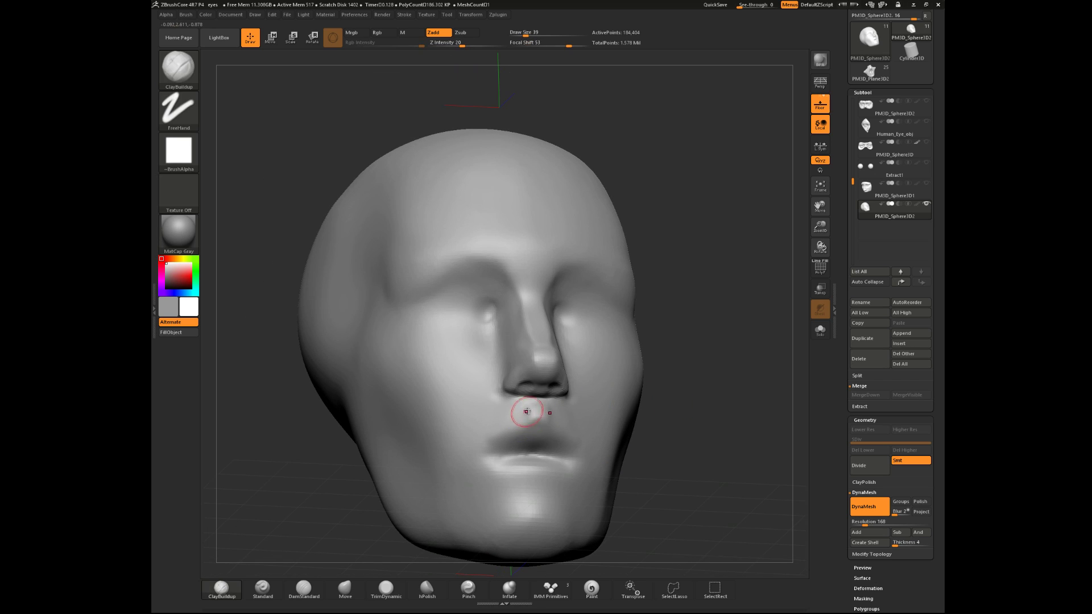
{"action": "mouse_move", "coordinate": [725, 369]}
{"action": "left_mouse_down"}
{"action": "mouse_move", "coordinate": [542, 414]}
{"action": "mouse_move", "coordinate": [555, 398]}
{"action": "left_mouse_up"}
{"action": "left_click_drag", "start_coordinate": [417, 451], "coordinate": [586, 378]}
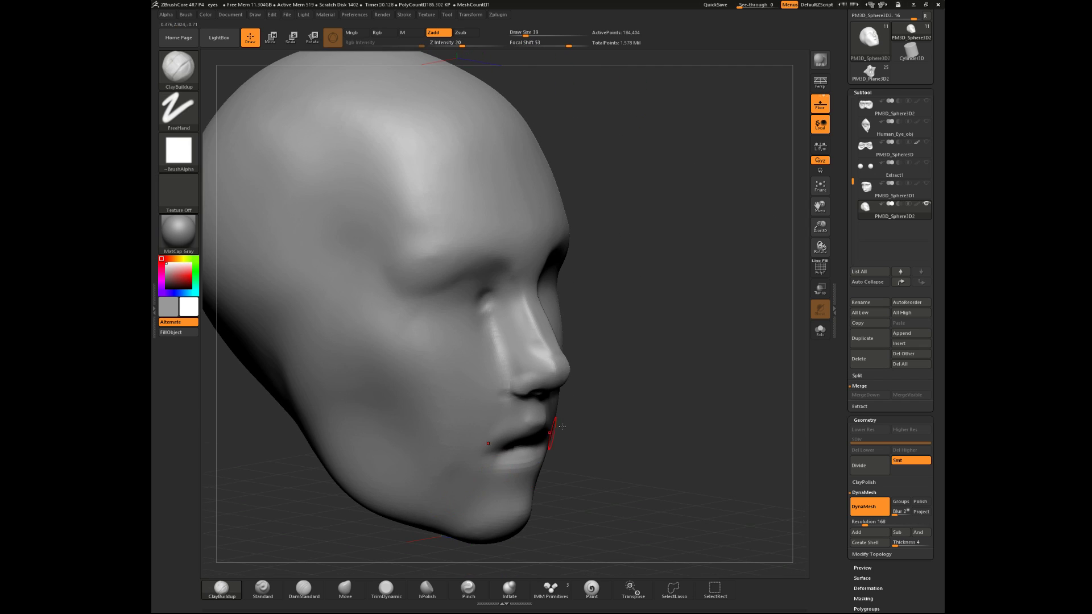
{"action": "left_click_drag", "start_coordinate": [700, 398], "coordinate": [799, 325]}
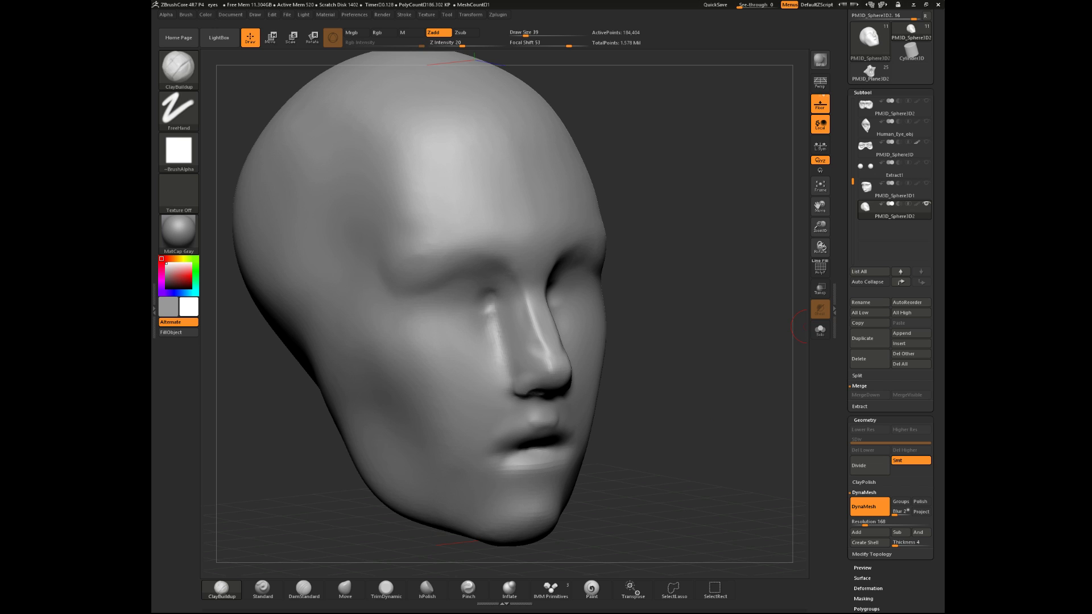
{"action": "left_click_drag", "start_coordinate": [714, 357], "coordinate": [532, 391]}
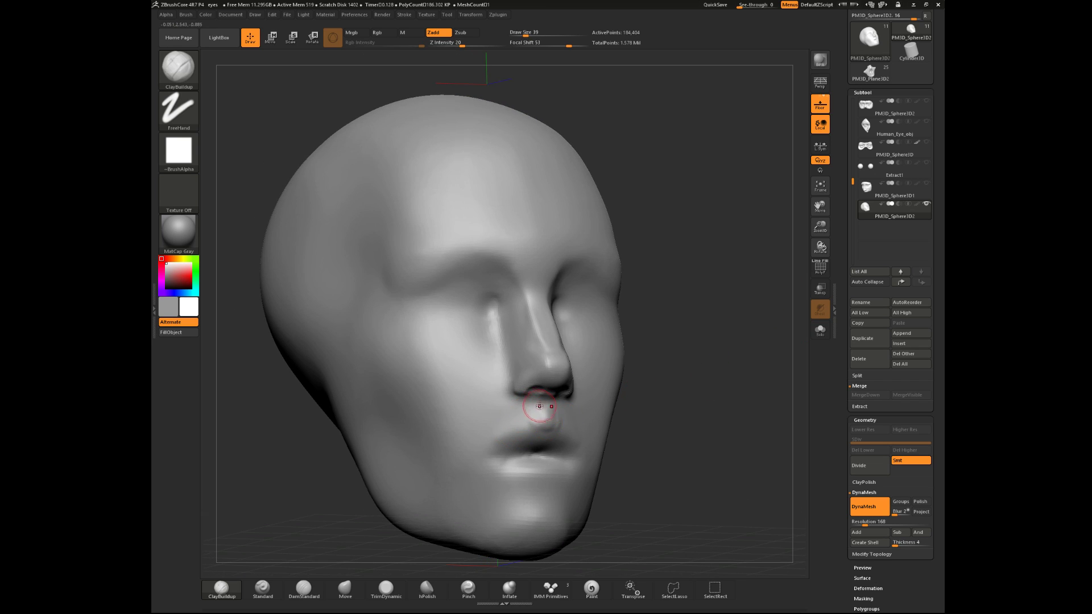
{"action": "left_click_drag", "start_coordinate": [683, 410], "coordinate": [578, 416]}
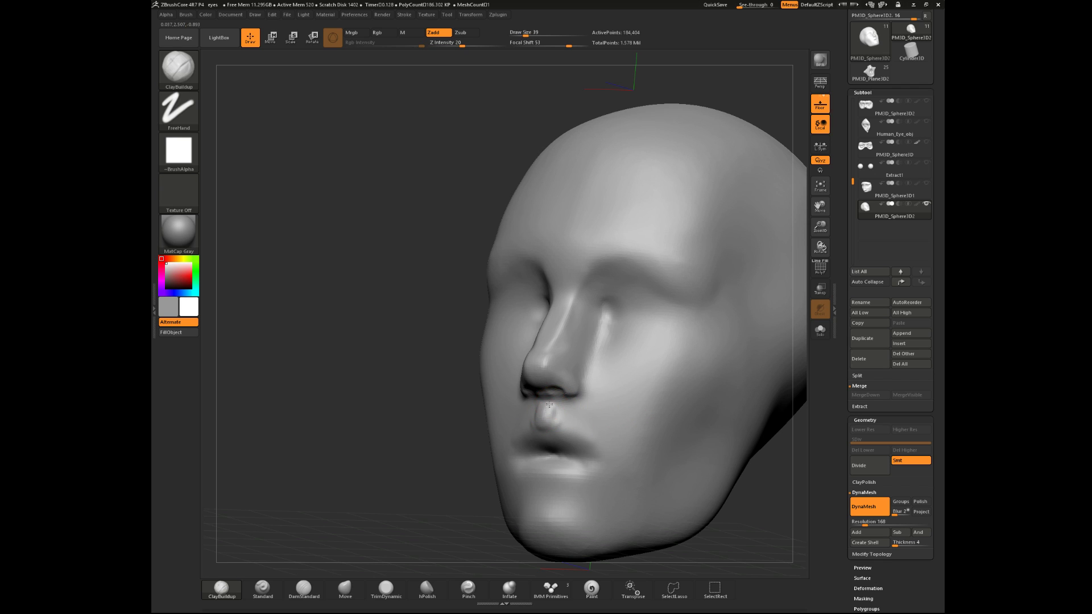
- Shape the philtrum with ClayBuildup at a draw size of 46 and smooth it into the upper lip
{"action": "left_click_drag", "start_coordinate": [408, 456], "coordinate": [456, 446]}
{"action": "left_click_drag", "start_coordinate": [531, 423], "coordinate": [515, 438]}
{"action": "key", "text": "space"}
{"action": "mouse_move", "coordinate": [699, 420]}
{"action": "left_mouse_down"}
{"action": "mouse_move", "coordinate": [710, 427]}
{"action": "mouse_move", "coordinate": [642, 430]}
{"action": "left_mouse_up"}
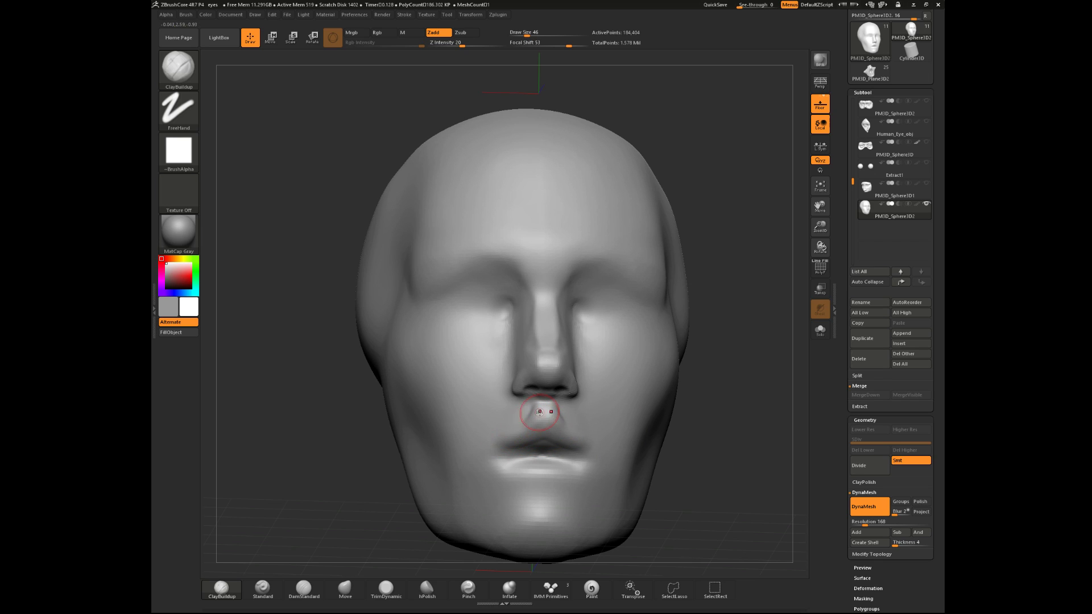
{"action": "key", "text": "shift"}
{"action": "left_click_drag", "start_coordinate": [531, 417], "coordinate": [543, 477], "text": "shift"}
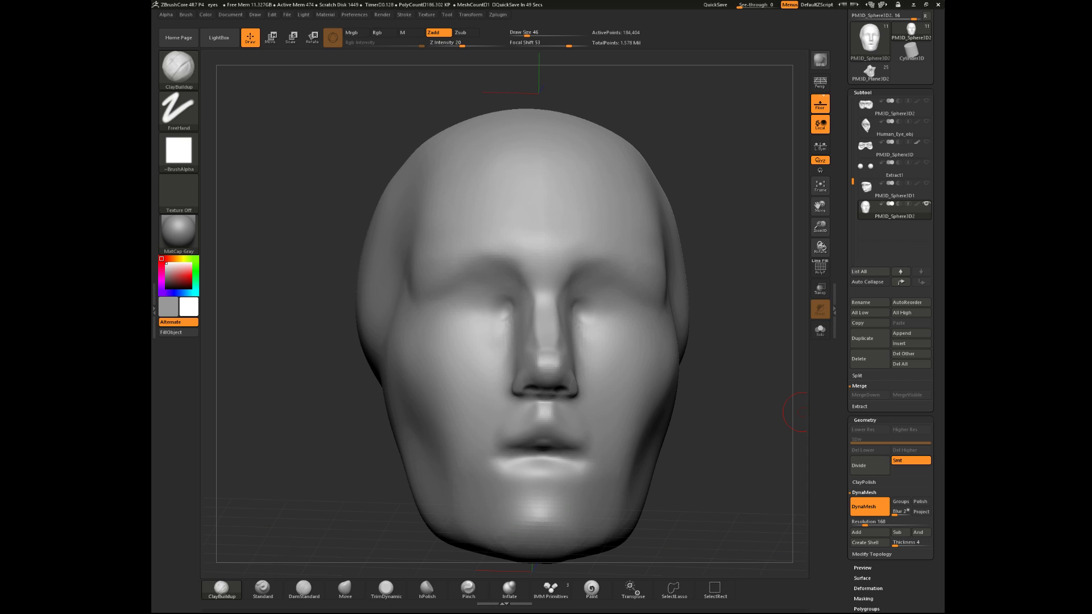
- Add fullness to the lips with the Inflate brush, using a larger draw size
{"action": "mouse_move", "coordinate": [364, 421]}
{"action": "right_mouse_down"}
{"action": "mouse_move", "coordinate": [736, 434]}
{"action": "mouse_move", "coordinate": [720, 388]}
{"action": "mouse_move", "coordinate": [700, 410]}
{"action": "right_mouse_up"}
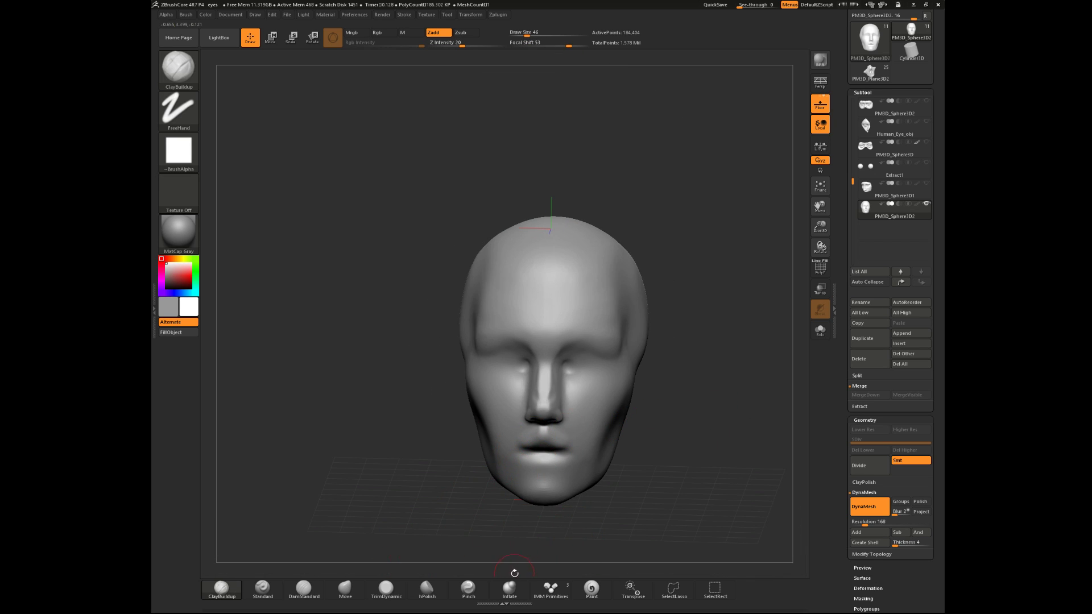
{"action": "left_click", "coordinate": [509, 589]}
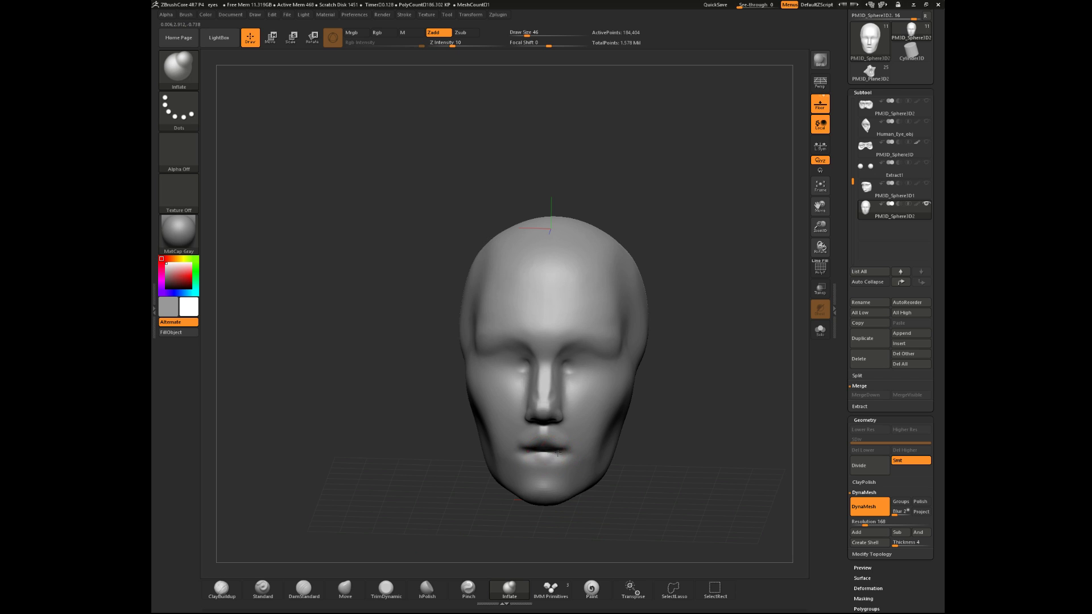
{"action": "mouse_move", "coordinate": [660, 460]}
{"action": "right_mouse_down"}
{"action": "mouse_move", "coordinate": [544, 450]}
{"action": "mouse_move", "coordinate": [716, 463]}
{"action": "right_mouse_up"}
{"action": "key", "text": "ctrl"}
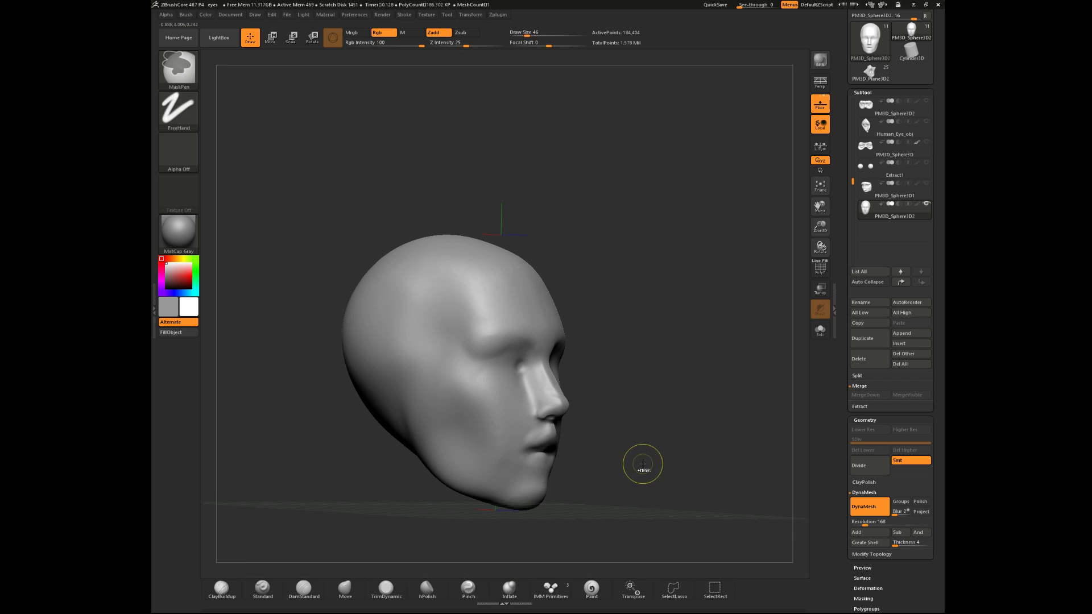
{"action": "right_click_drag", "start_coordinate": [676, 406], "coordinate": [658, 477], "text": "ctrl"}
{"action": "right_click_drag", "start_coordinate": [658, 478], "coordinate": [586, 453]}
{"action": "key", "text": "space"}
{"action": "left_click_drag", "start_coordinate": [550, 448], "coordinate": [571, 449]}
{"action": "key", "text": "space"}
{"action": "left_click_drag", "start_coordinate": [662, 447], "coordinate": [702, 433]}
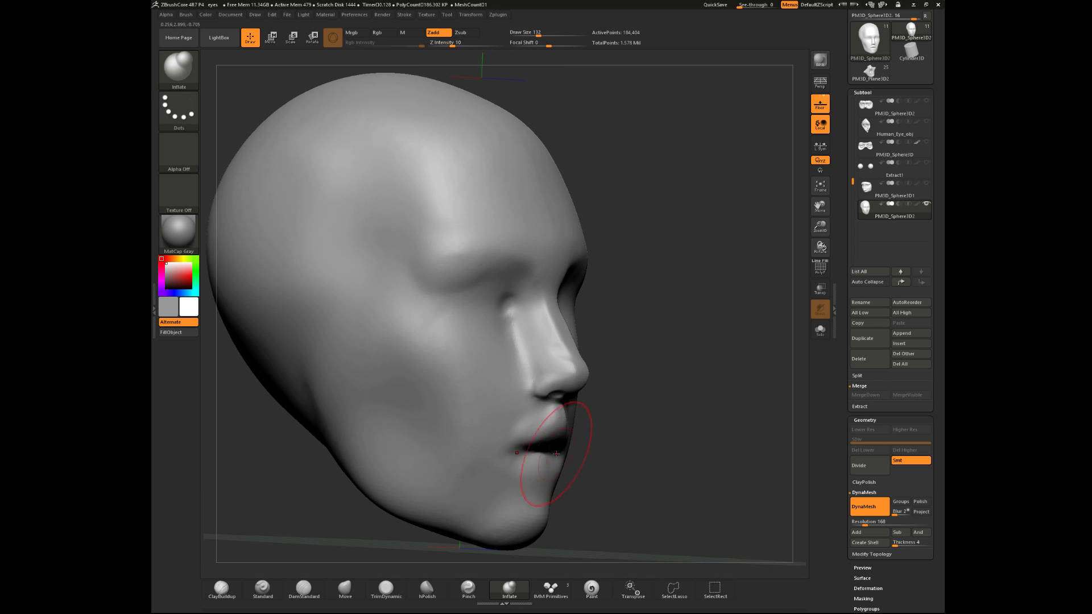
{"action": "mouse_move", "coordinate": [608, 458]}
{"action": "left_mouse_down"}
{"action": "mouse_move", "coordinate": [705, 476]}
{"action": "mouse_move", "coordinate": [714, 498]}
{"action": "mouse_move", "coordinate": [671, 440]}
{"action": "left_mouse_up"}
- Set ClayBuildup to a draw size of 23 and a focal shift of 55 for finer work on the mouth
{"action": "left_click", "coordinate": [222, 589]}
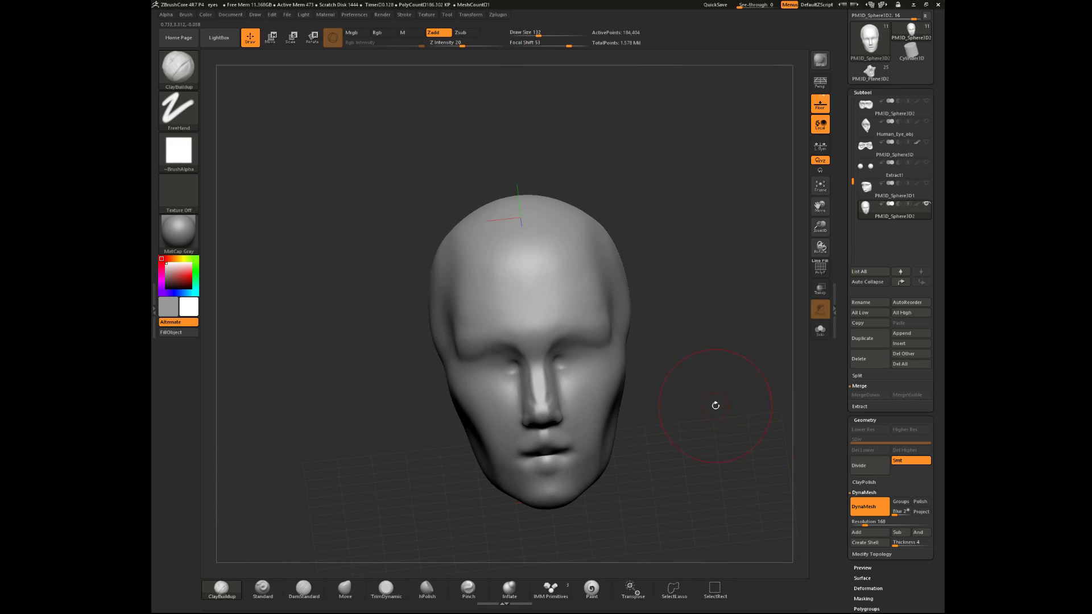
{"action": "key", "text": "space"}
{"action": "left_click_drag", "start_coordinate": [717, 387], "coordinate": [703, 389]}
{"action": "left_click", "coordinate": [733, 397]}
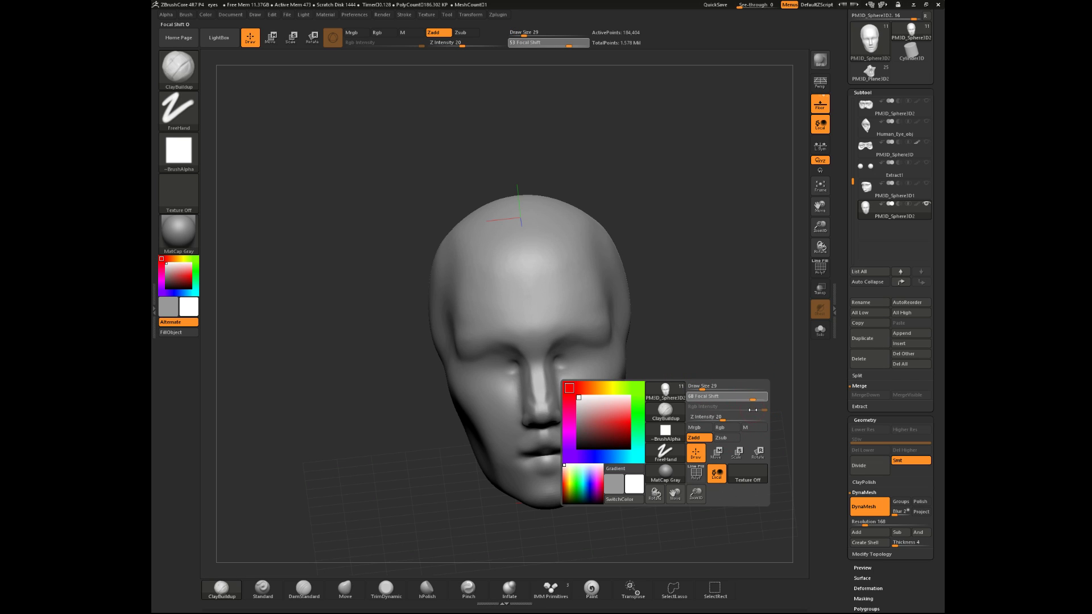
{"action": "mouse_move", "coordinate": [735, 410]}
{"action": "left_mouse_down"}
{"action": "mouse_move", "coordinate": [748, 410]}
{"action": "mouse_move", "coordinate": [706, 388]}
{"action": "mouse_move", "coordinate": [724, 398]}
{"action": "mouse_move", "coordinate": [707, 449]}
{"action": "mouse_move", "coordinate": [710, 418]}
{"action": "left_mouse_up"}
{"action": "key", "text": "space"}
{"action": "mouse_move", "coordinate": [666, 423]}
{"action": "left_mouse_down"}
{"action": "mouse_move", "coordinate": [694, 425]}
{"action": "mouse_move", "coordinate": [680, 398]}
{"action": "mouse_move", "coordinate": [634, 410]}
{"action": "left_mouse_up"}
{"action": "left_click_drag", "start_coordinate": [382, 491], "coordinate": [407, 492]}
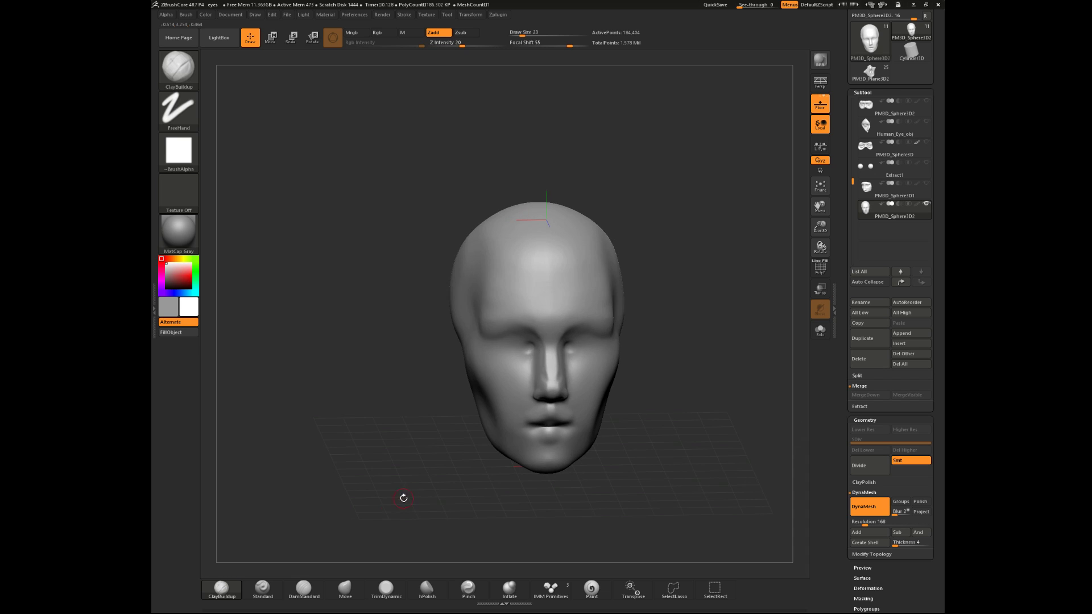
- Adjust the overall contours of the face and jaw with the Move brush at a draw size of 128
{"action": "left_click", "coordinate": [332, 594]}
{"action": "left_click_drag", "start_coordinate": [504, 513], "coordinate": [632, 496]}
{"action": "key", "text": "space"}
{"action": "mouse_move", "coordinate": [672, 439]}
{"action": "left_mouse_down"}
{"action": "mouse_move", "coordinate": [684, 437]}
{"action": "mouse_move", "coordinate": [595, 447]}
{"action": "mouse_move", "coordinate": [624, 449]}
{"action": "left_mouse_up"}
{"action": "left_click_drag", "start_coordinate": [629, 388], "coordinate": [675, 439]}
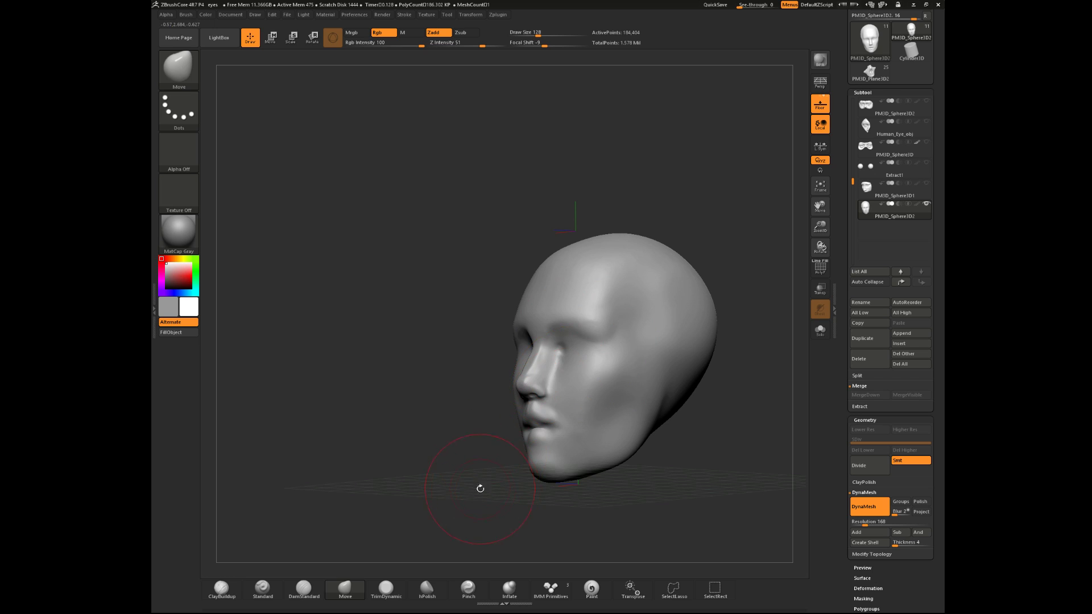
{"action": "left_click_drag", "start_coordinate": [457, 486], "coordinate": [526, 482]}
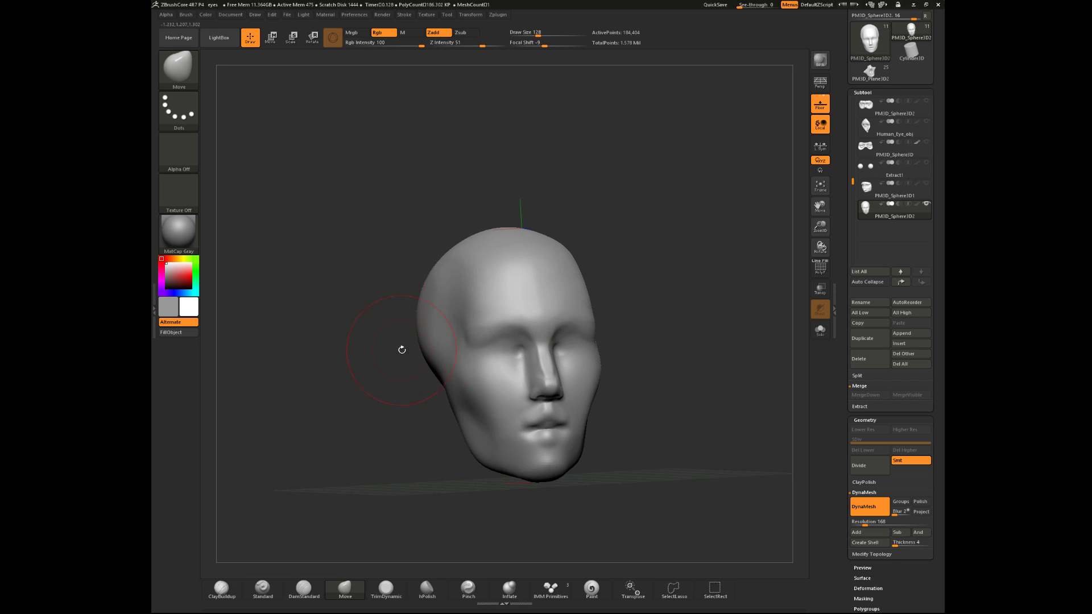
{"action": "left_click_drag", "start_coordinate": [651, 402], "coordinate": [631, 422], "text": "alt"}
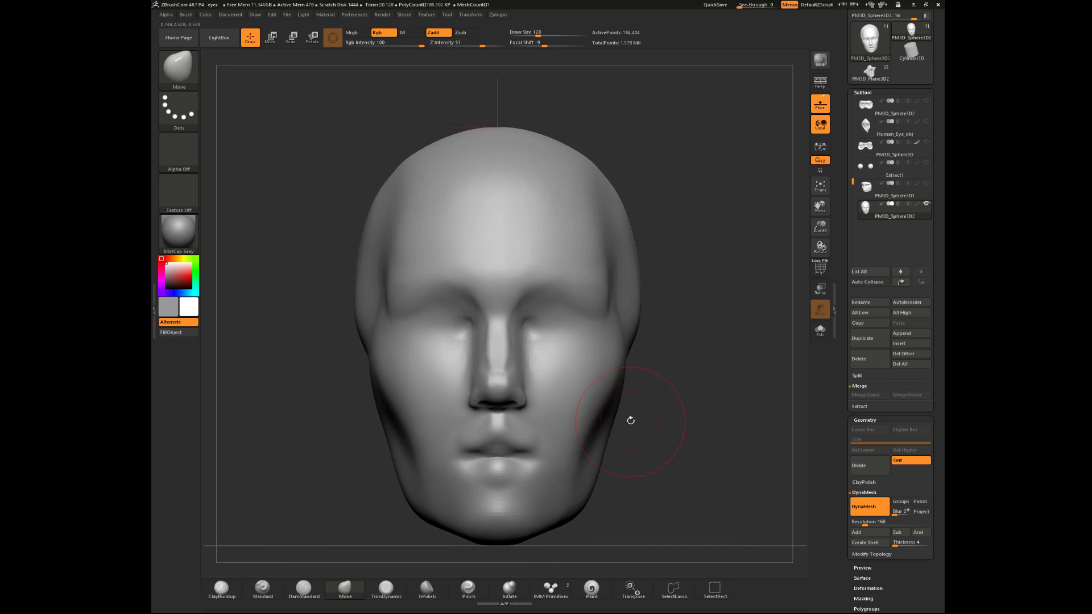
{"action": "left_click_drag", "start_coordinate": [653, 506], "coordinate": [550, 500]}
{"action": "left_click_drag", "start_coordinate": [749, 504], "coordinate": [742, 330]}
{"action": "left_click_drag", "start_coordinate": [569, 322], "coordinate": [535, 317]}
{"action": "left_click_drag", "start_coordinate": [408, 434], "coordinate": [404, 373], "text": "alt"}
{"action": "left_click_drag", "start_coordinate": [404, 372], "coordinate": [455, 402]}
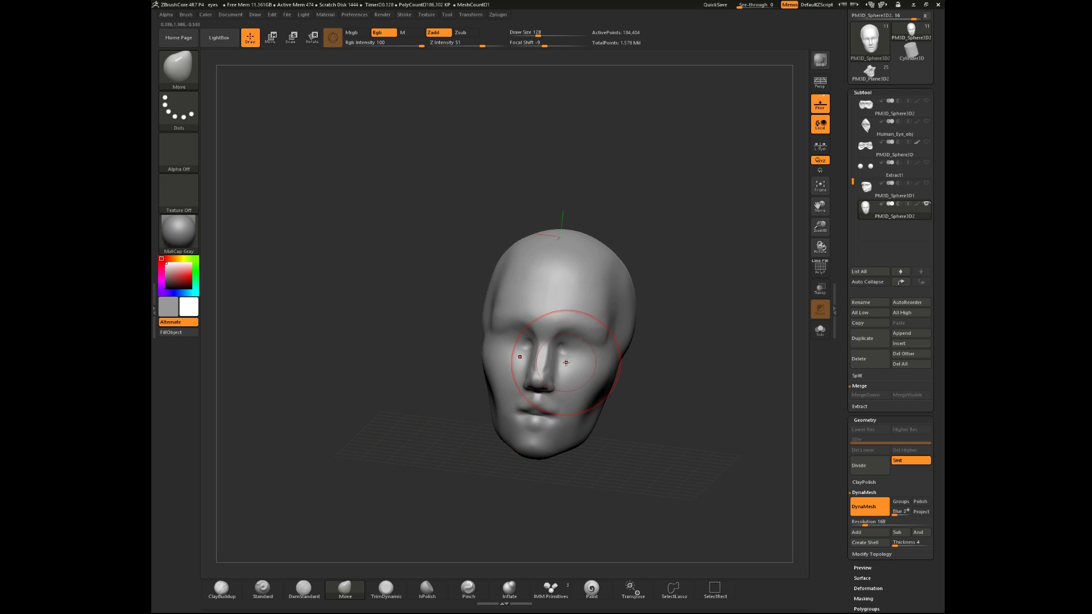
{"action": "left_click_drag", "start_coordinate": [628, 382], "coordinate": [586, 379]}
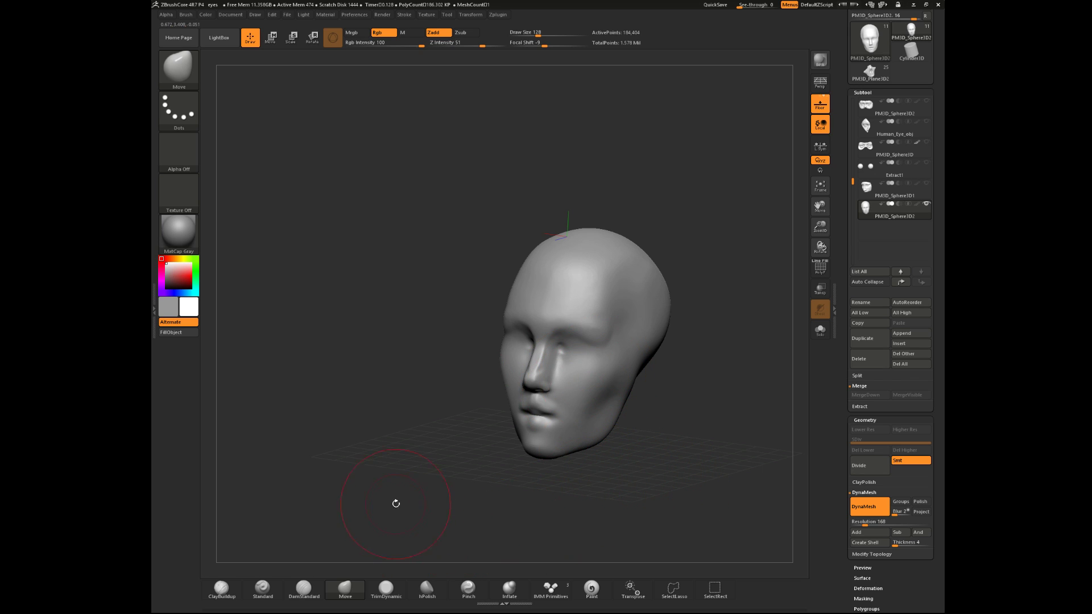
- Insert mirrored spheres on both sides of the head at ear level with the IMM Primitives brush
{"action": "left_click", "coordinate": [553, 588]}
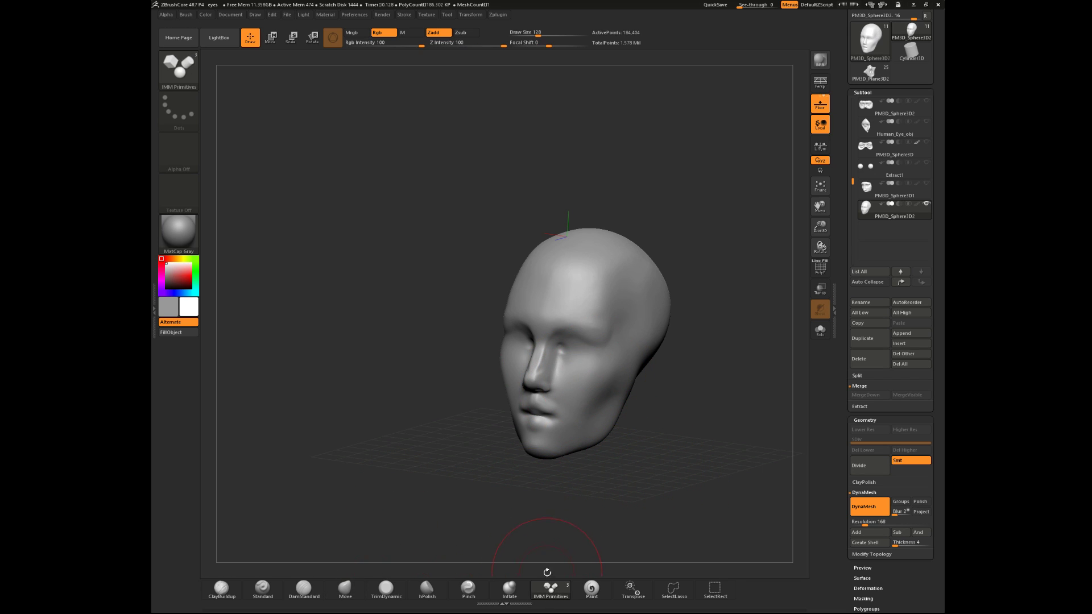
{"action": "left_click_drag", "start_coordinate": [592, 517], "coordinate": [565, 535]}
{"action": "key", "text": "m"}
{"action": "left_click", "coordinate": [510, 455]}
{"action": "mouse_move", "coordinate": [634, 445]}
{"action": "left_mouse_down"}
{"action": "mouse_move", "coordinate": [715, 430]}
{"action": "mouse_move", "coordinate": [716, 441]}
{"action": "left_mouse_up"}
{"action": "left_click_drag", "start_coordinate": [715, 442], "coordinate": [718, 459]}
{"action": "left_click_drag", "start_coordinate": [689, 372], "coordinate": [687, 419]}
{"action": "left_click_drag", "start_coordinate": [449, 453], "coordinate": [511, 462]}
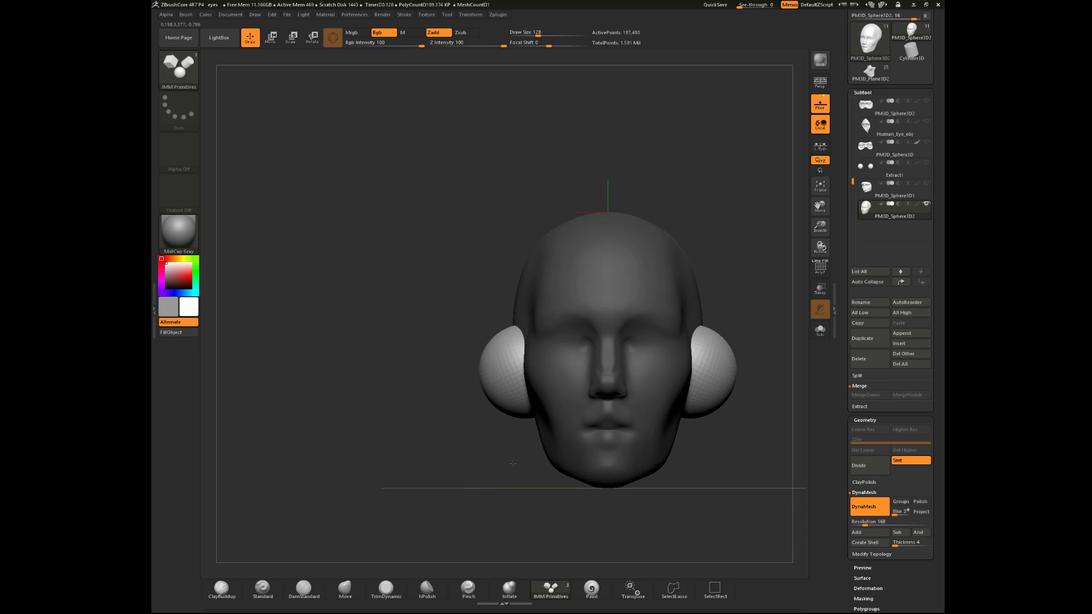
- Flatten the inserted ear spheres front to back into thin discs with the transform gizmo
{"action": "left_click_drag", "start_coordinate": [737, 457], "coordinate": [671, 424]}
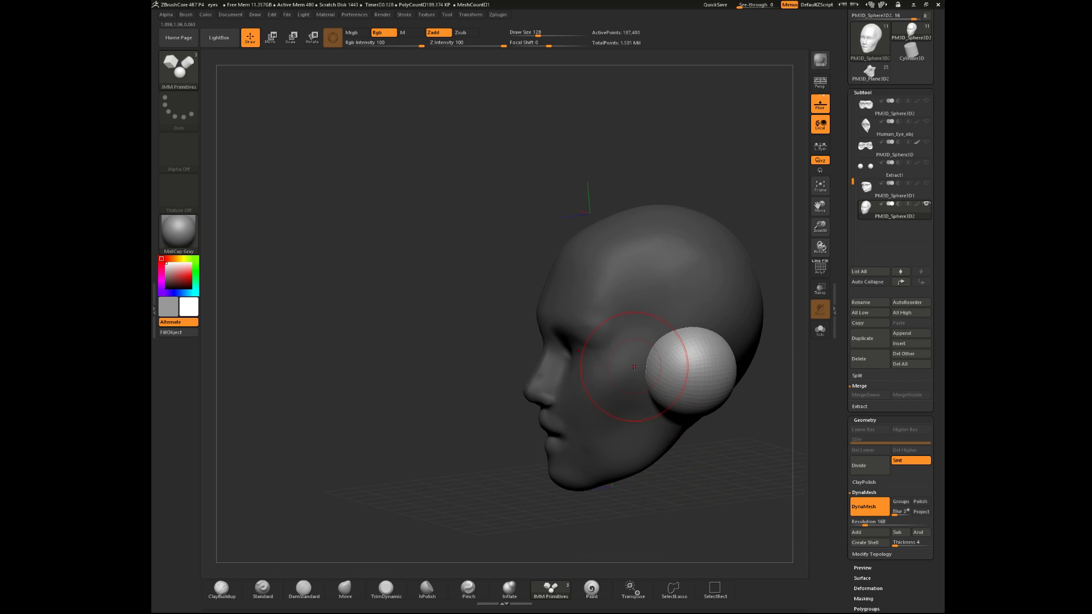
{"action": "left_click", "coordinate": [271, 38]}
{"action": "left_click_drag", "start_coordinate": [401, 244], "coordinate": [411, 246], "text": "shift"}
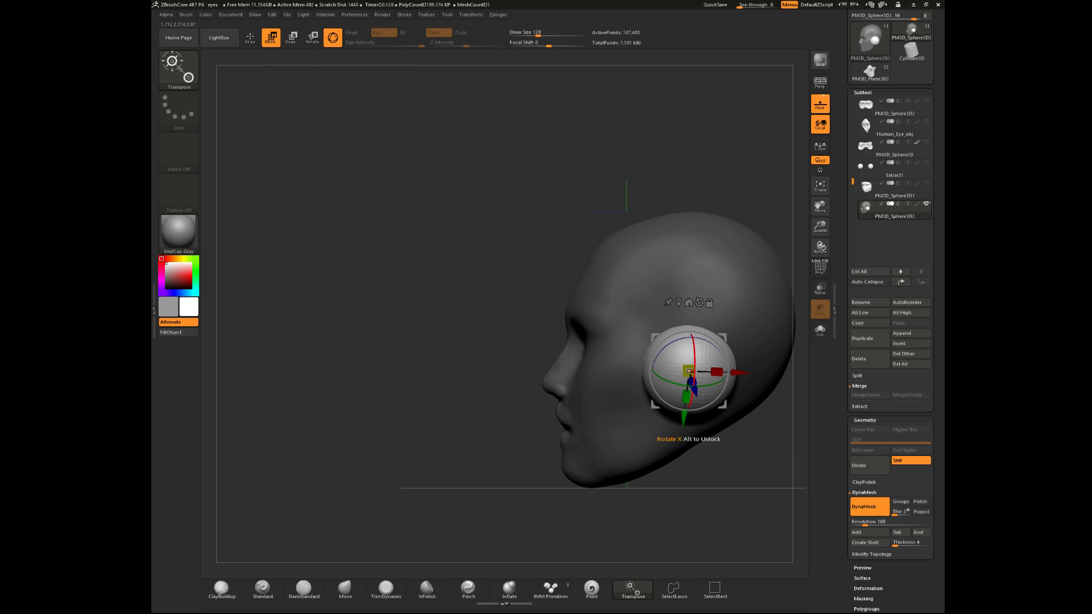
{"action": "left_click_drag", "start_coordinate": [718, 372], "coordinate": [694, 371]}
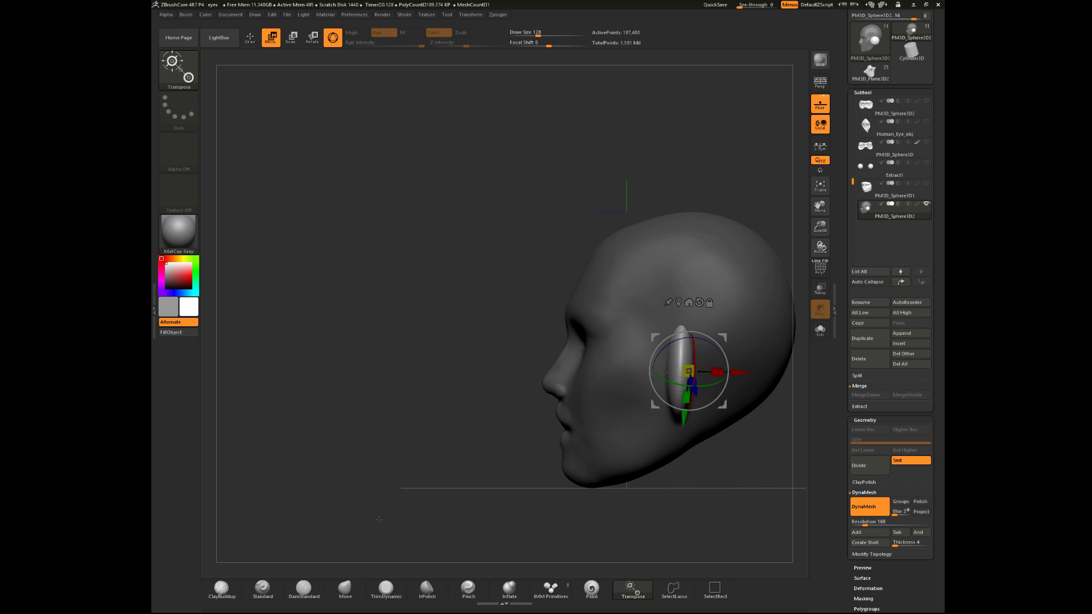
{"action": "left_click", "coordinate": [510, 592]}
{"action": "mouse_move", "coordinate": [463, 480]}
{"action": "left_mouse_down"}
{"action": "mouse_move", "coordinate": [739, 465]}
{"action": "mouse_move", "coordinate": [629, 430]}
{"action": "mouse_move", "coordinate": [557, 445]}
{"action": "left_mouse_up"}
{"action": "left_click_drag", "start_coordinate": [591, 505], "coordinate": [620, 367]}
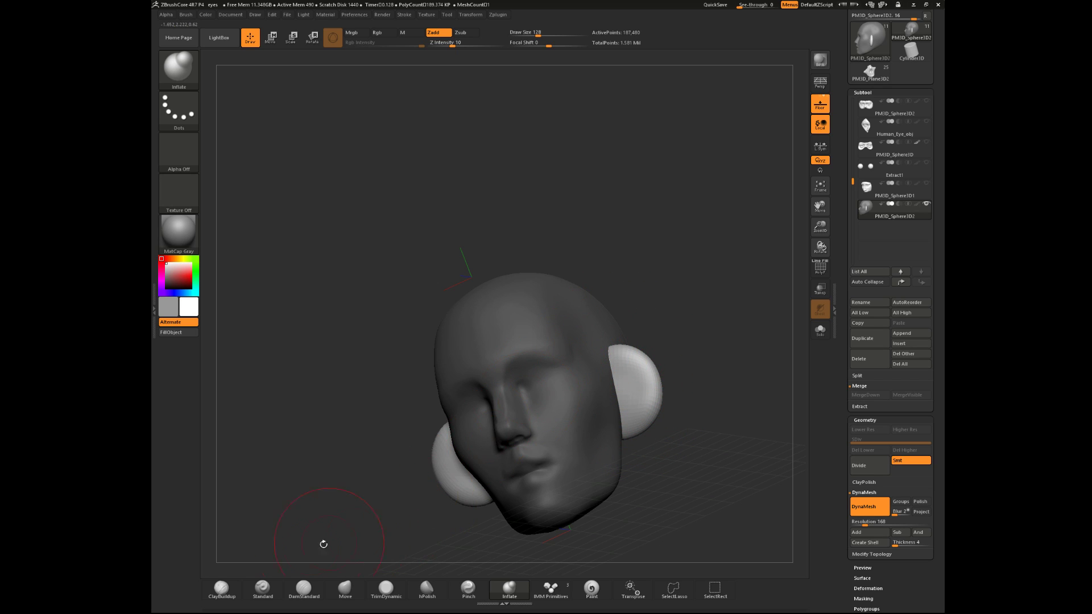
- Rotate the flattened ear discs to face sideways and position them against both sides of the head
{"action": "key", "text": "w"}
{"action": "left_click_drag", "start_coordinate": [660, 244], "coordinate": [697, 226], "text": "shift"}
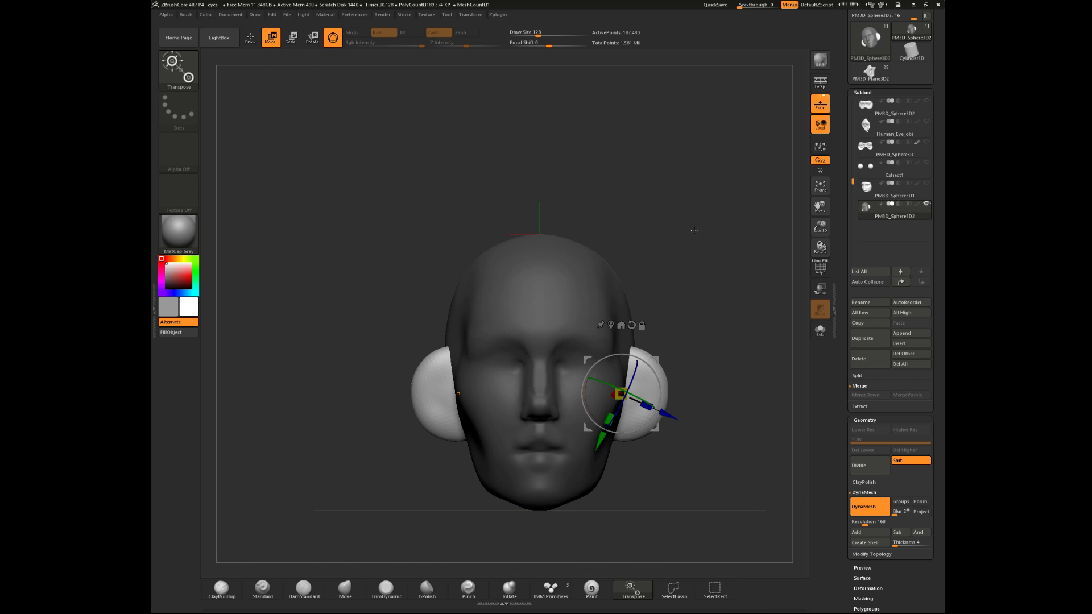
{"action": "left_click_drag", "start_coordinate": [657, 386], "coordinate": [653, 341]}
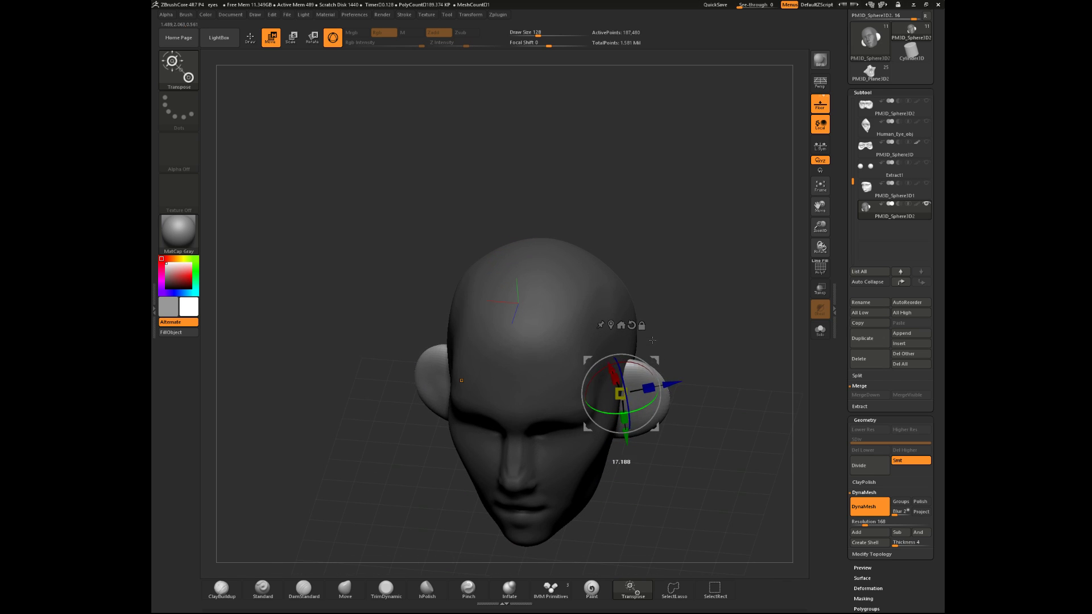
{"action": "mouse_move", "coordinate": [615, 394]}
{"action": "left_mouse_down"}
{"action": "mouse_move", "coordinate": [621, 383]}
{"action": "mouse_move", "coordinate": [620, 394]}
{"action": "left_mouse_up"}
{"action": "left_click_drag", "start_coordinate": [726, 400], "coordinate": [734, 395], "text": "shift"}
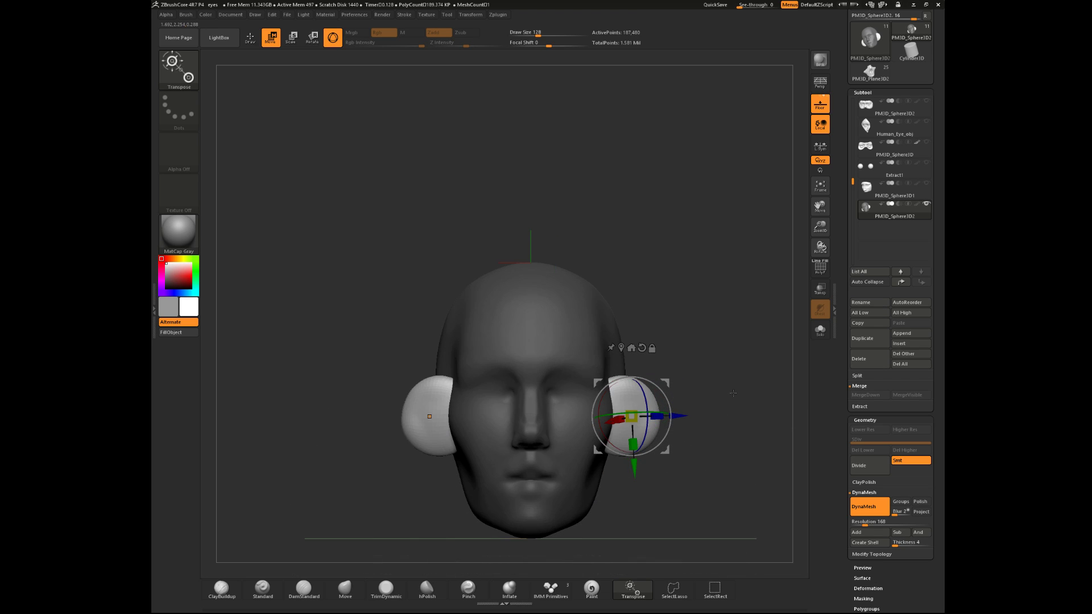
{"action": "left_click_drag", "start_coordinate": [664, 417], "coordinate": [640, 418]}
{"action": "left_click_drag", "start_coordinate": [718, 411], "coordinate": [683, 461]}
{"action": "left_click_drag", "start_coordinate": [600, 398], "coordinate": [586, 392]}
{"action": "left_click_drag", "start_coordinate": [689, 425], "coordinate": [750, 497]}
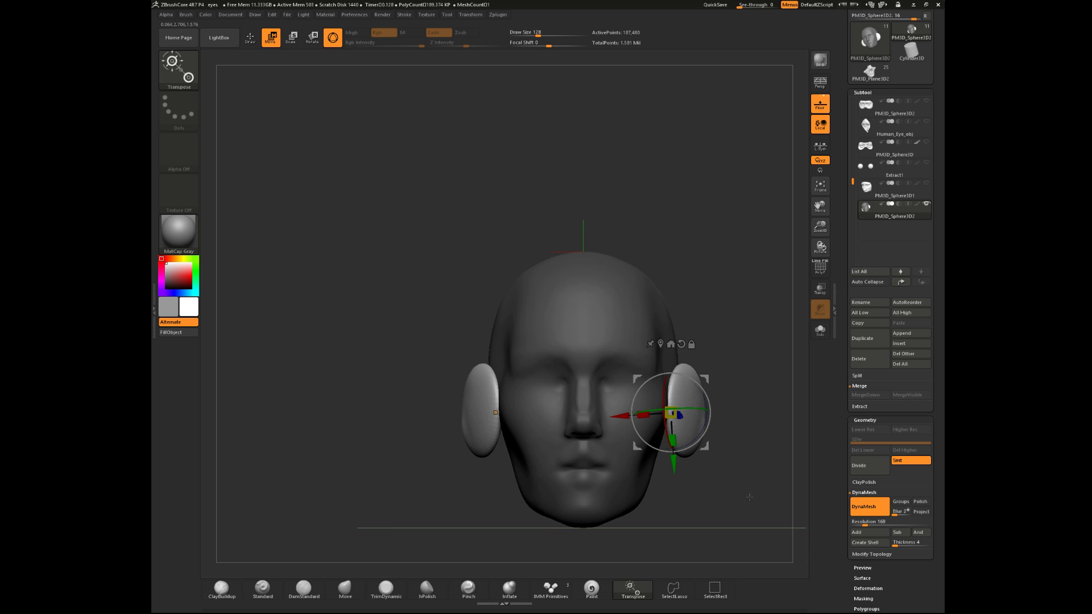
- Shape the discs into a rough ear outline with the Move brush at a draw size of 128
{"action": "left_click", "coordinate": [346, 588]}
{"action": "left_click_drag", "start_coordinate": [720, 342], "coordinate": [708, 376]}
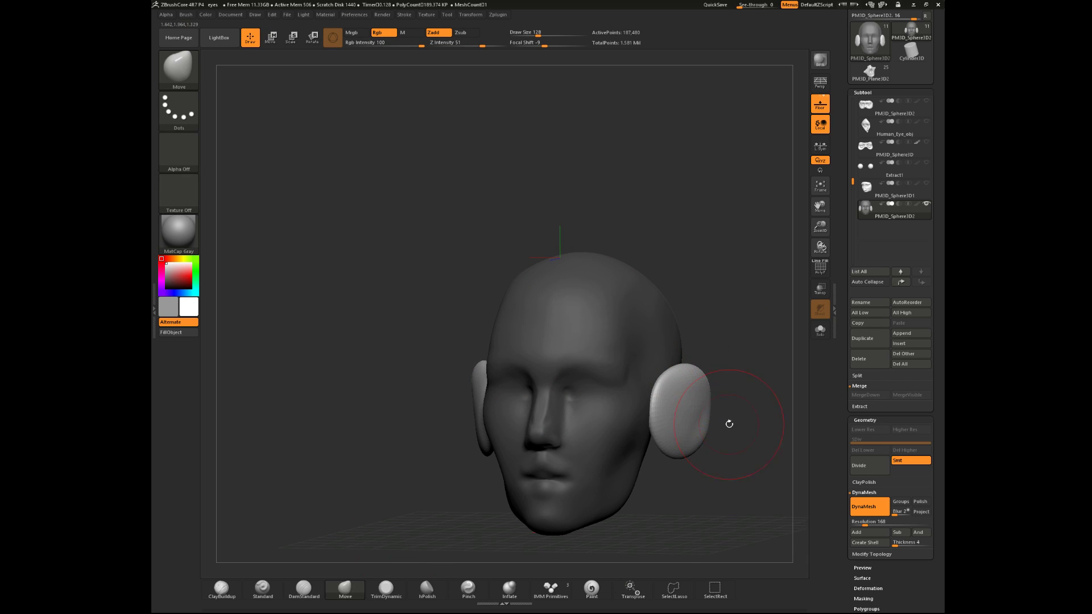
{"action": "left_click_drag", "start_coordinate": [727, 421], "coordinate": [725, 426]}
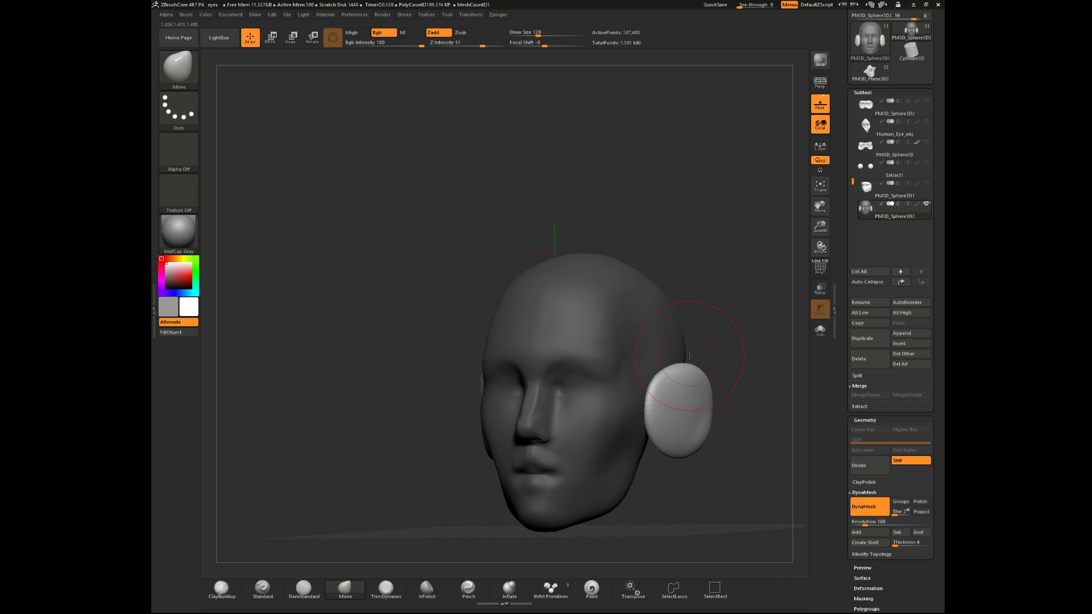
{"action": "left_click_drag", "start_coordinate": [703, 287], "coordinate": [570, 380]}
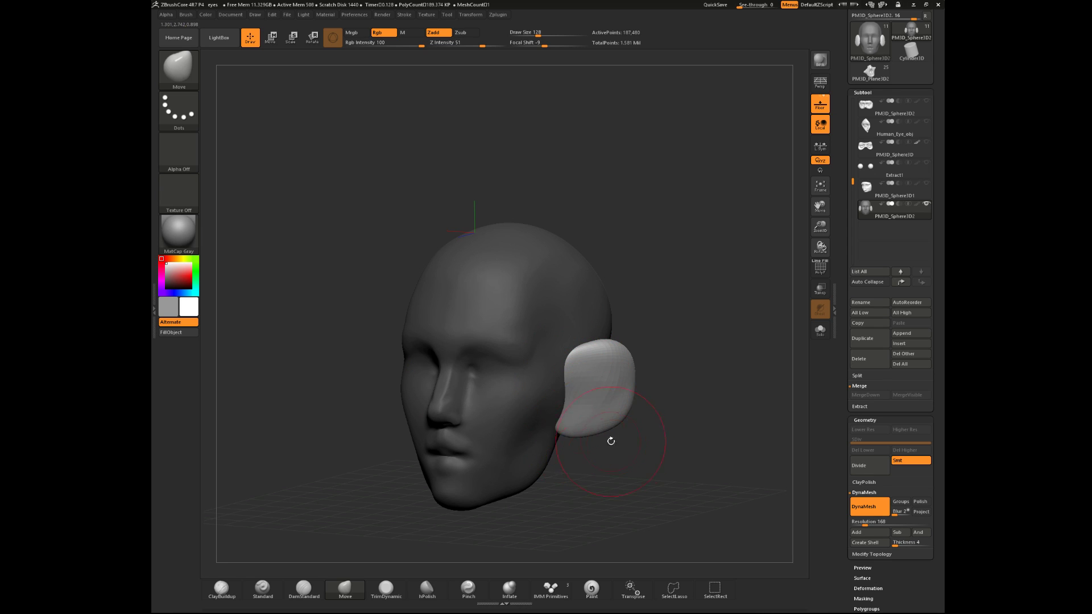
{"action": "left_click_drag", "start_coordinate": [604, 438], "coordinate": [633, 424], "text": "shift"}
{"action": "mouse_move", "coordinate": [609, 367]}
{"action": "left_mouse_down"}
{"action": "mouse_move", "coordinate": [594, 362]}
{"action": "mouse_move", "coordinate": [602, 398]}
{"action": "mouse_move", "coordinate": [589, 408]}
{"action": "left_mouse_up"}
{"action": "mouse_move", "coordinate": [654, 400]}
{"action": "left_mouse_down"}
{"action": "mouse_move", "coordinate": [625, 372]}
{"action": "mouse_move", "coordinate": [643, 380]}
{"action": "left_mouse_up"}
- Refine the ear outline in profile with the Move brush, reducing the draw size to 104
{"action": "key", "text": "space"}
{"action": "key", "text": "space"}
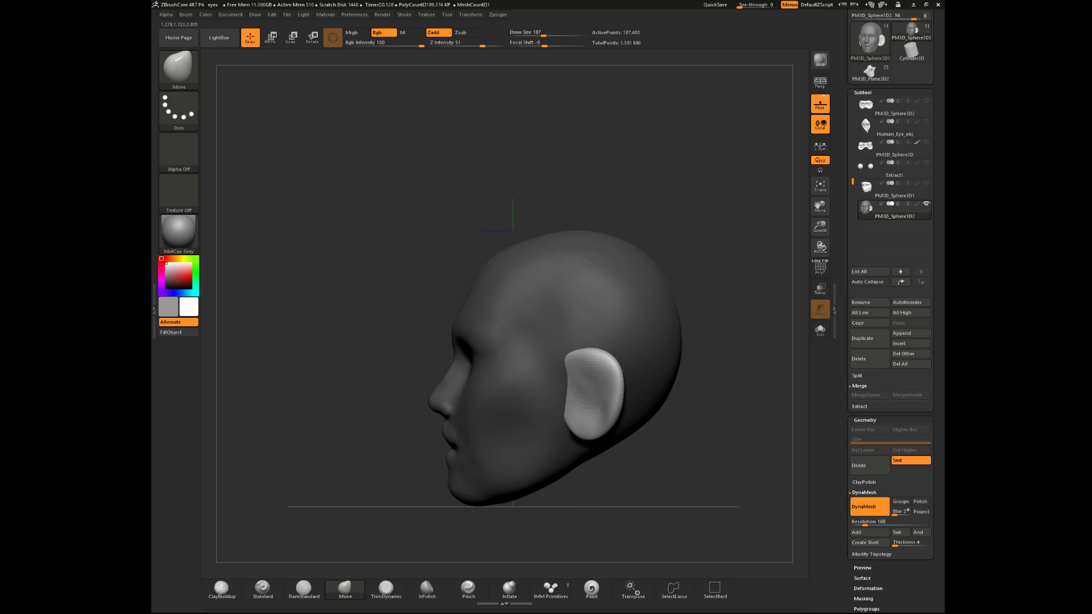
{"action": "key", "text": "space"}
{"action": "left_click_drag", "start_coordinate": [602, 367], "coordinate": [592, 359]}
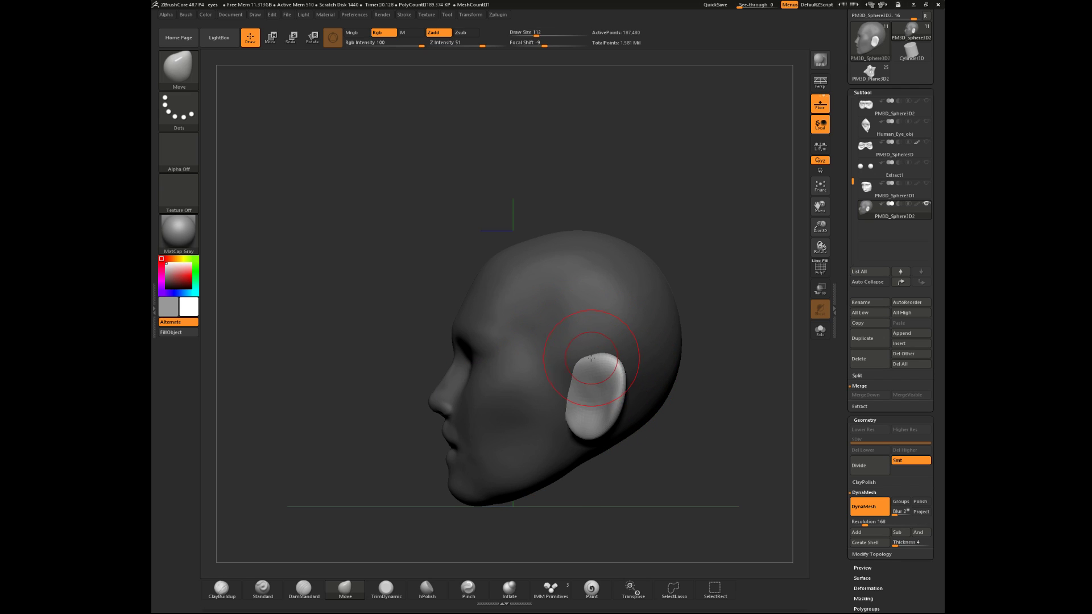
{"action": "key", "text": "space"}
{"action": "mouse_move", "coordinate": [622, 397]}
{"action": "left_mouse_down"}
{"action": "mouse_move", "coordinate": [600, 395]}
{"action": "mouse_move", "coordinate": [678, 381]}
{"action": "mouse_move", "coordinate": [657, 408]}
{"action": "mouse_move", "coordinate": [667, 398]}
{"action": "mouse_move", "coordinate": [589, 407]}
{"action": "left_mouse_up"}
{"action": "key", "text": "space"}
{"action": "mouse_move", "coordinate": [645, 412]}
{"action": "left_mouse_down"}
{"action": "mouse_move", "coordinate": [602, 420]}
{"action": "mouse_move", "coordinate": [616, 414]}
{"action": "left_mouse_up"}
{"action": "key", "text": "space"}
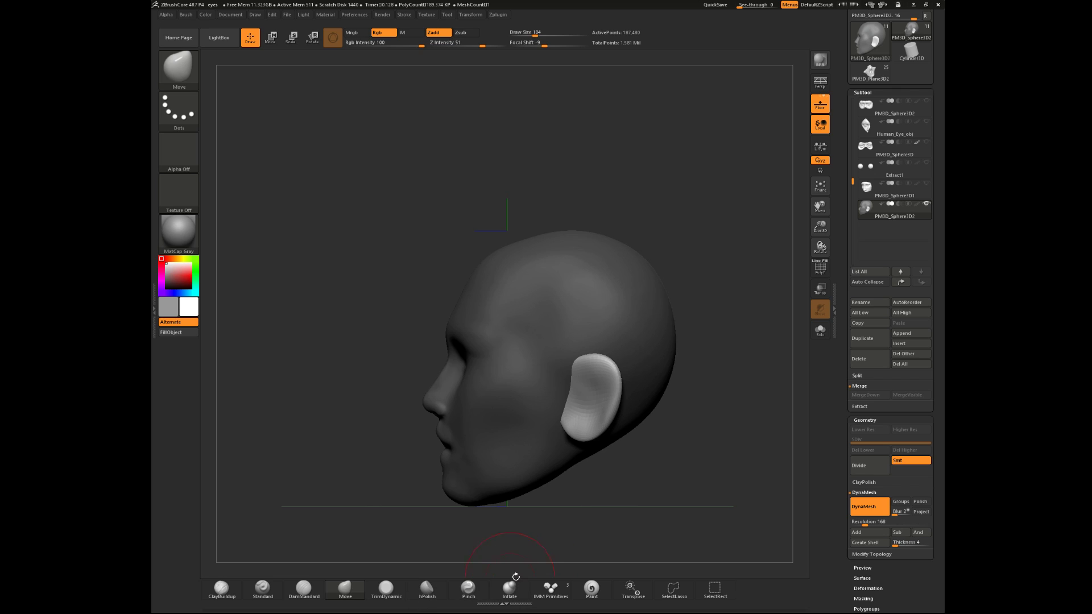
- Thicken the lower part of the ear with the Inflate brush at a draw size of 104
{"action": "left_click", "coordinate": [510, 590]}
{"action": "left_click_drag", "start_coordinate": [578, 412], "coordinate": [585, 440]}
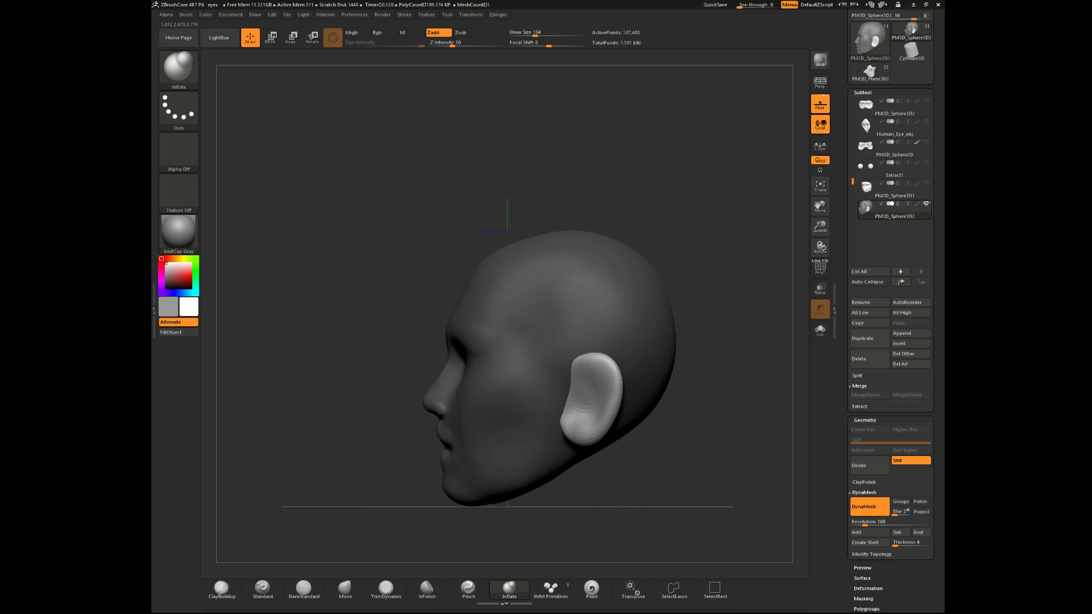
{"action": "left_click", "coordinate": [221, 588]}
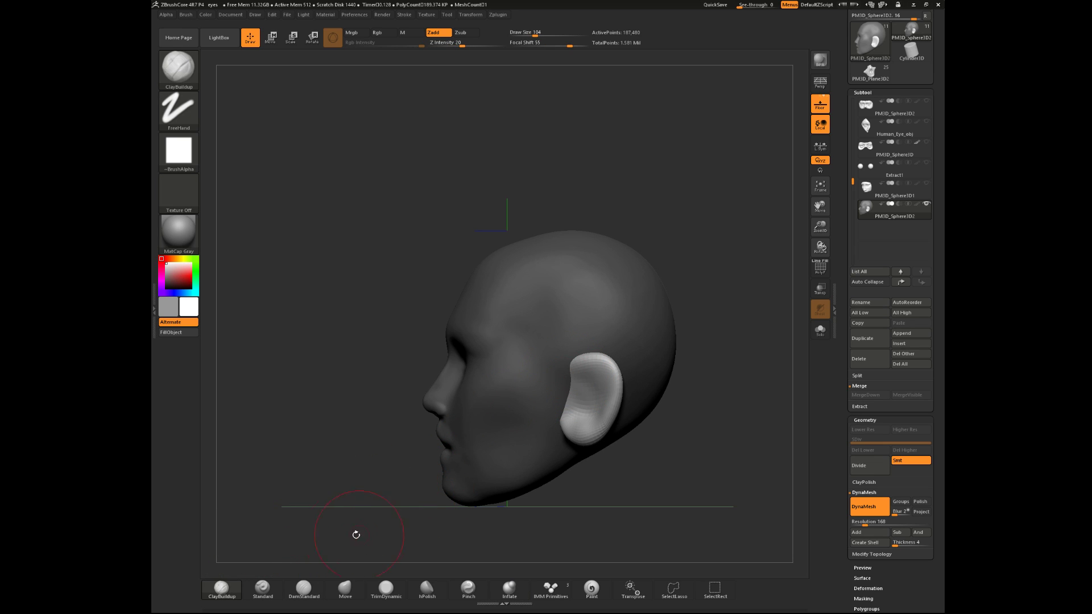
- Tuck the earlobes closer to the head with the Move brush, working from the front and three-quarter views
{"action": "left_click", "coordinate": [345, 588]}
{"action": "left_click_drag", "start_coordinate": [700, 460], "coordinate": [729, 465], "text": "shift"}
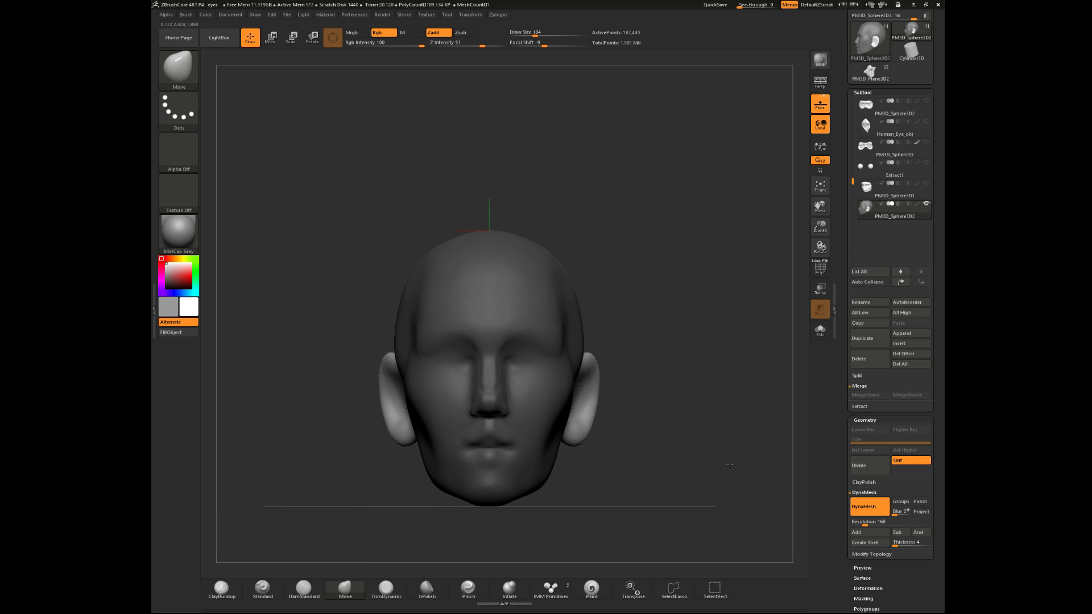
{"action": "left_click_drag", "start_coordinate": [583, 435], "coordinate": [578, 438]}
{"action": "mouse_move", "coordinate": [654, 435]}
{"action": "left_mouse_down"}
{"action": "mouse_move", "coordinate": [620, 432]}
{"action": "mouse_move", "coordinate": [594, 403]}
{"action": "mouse_move", "coordinate": [587, 369]}
{"action": "mouse_move", "coordinate": [604, 372]}
{"action": "mouse_move", "coordinate": [582, 378]}
{"action": "mouse_move", "coordinate": [575, 361]}
{"action": "left_mouse_up"}
{"action": "left_click_drag", "start_coordinate": [616, 399], "coordinate": [610, 402]}
- Reshape the ear's front edge, inner hollow and upper edge with the Move brush, and set the draw size to 149
{"action": "left_click_drag", "start_coordinate": [631, 456], "coordinate": [703, 462]}
{"action": "mouse_move", "coordinate": [608, 384]}
{"action": "left_mouse_down"}
{"action": "mouse_move", "coordinate": [618, 376]}
{"action": "mouse_move", "coordinate": [623, 445]}
{"action": "mouse_move", "coordinate": [581, 419]}
{"action": "left_mouse_up"}
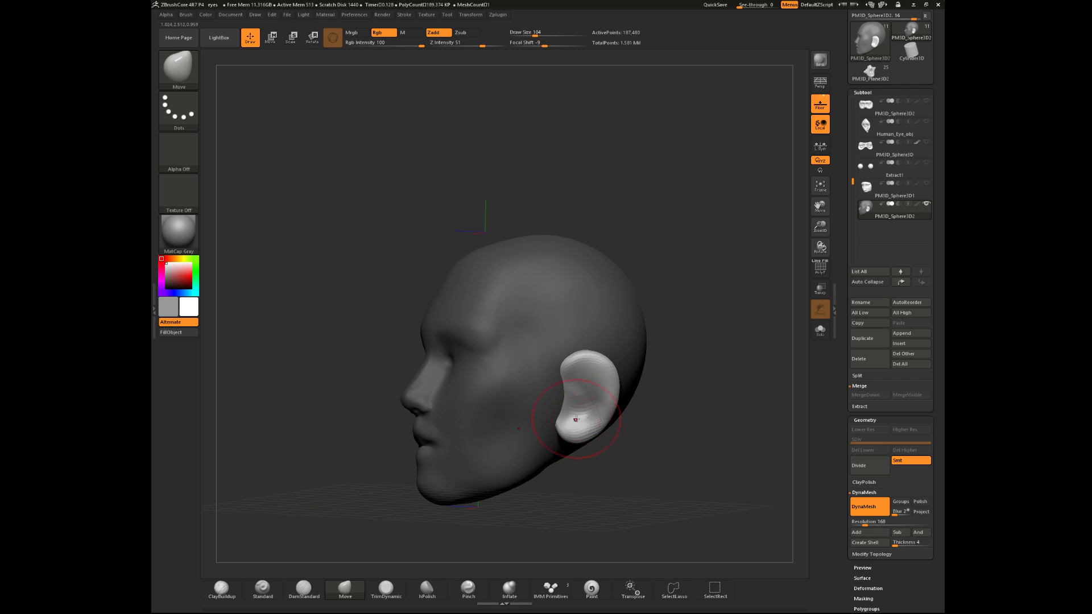
{"action": "mouse_move", "coordinate": [641, 457]}
{"action": "left_mouse_down"}
{"action": "mouse_move", "coordinate": [666, 472]}
{"action": "mouse_move", "coordinate": [658, 439]}
{"action": "mouse_move", "coordinate": [604, 437]}
{"action": "left_mouse_up"}
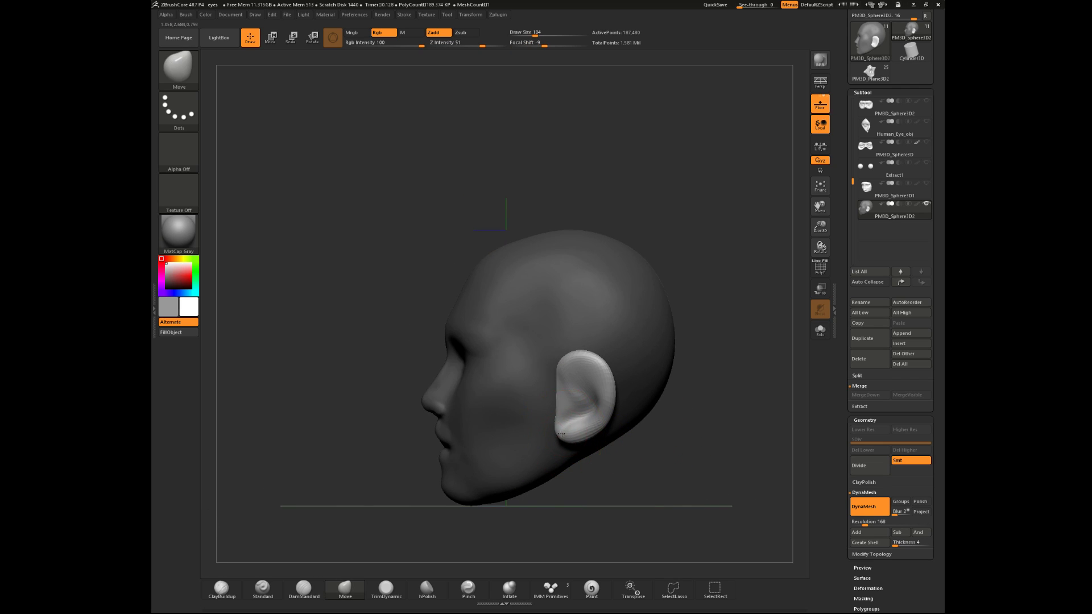
{"action": "left_click_drag", "start_coordinate": [697, 329], "coordinate": [746, 324], "text": "shift"}
{"action": "mouse_move", "coordinate": [559, 357]}
{"action": "left_mouse_down"}
{"action": "mouse_move", "coordinate": [609, 365]}
{"action": "mouse_move", "coordinate": [596, 395]}
{"action": "mouse_move", "coordinate": [576, 349]}
{"action": "mouse_move", "coordinate": [567, 363]}
{"action": "left_mouse_up"}
{"action": "key", "text": "space"}
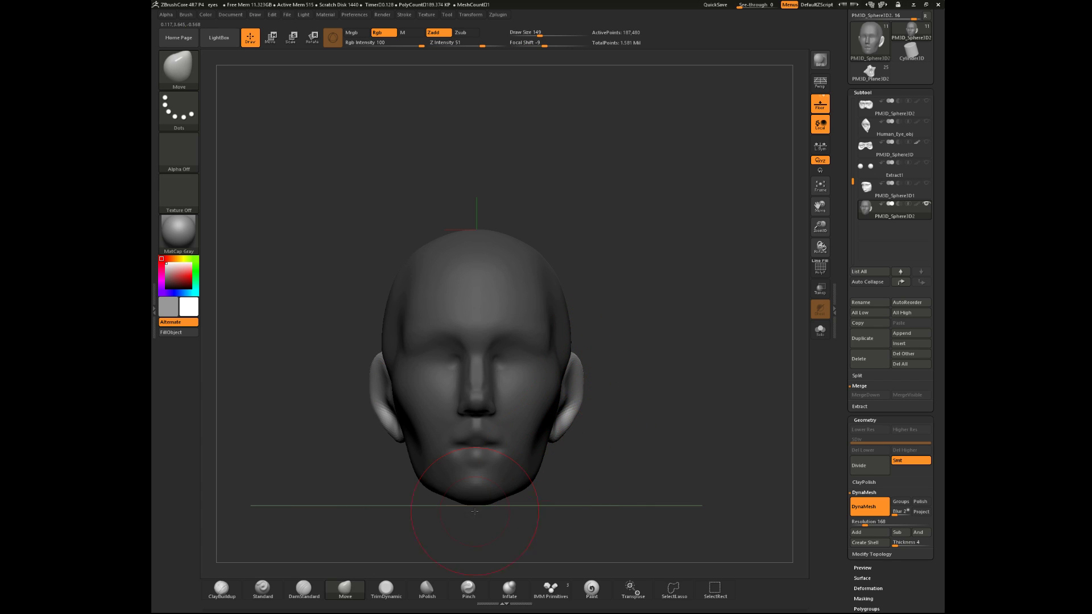
- Set ClayBuildup to a draw size of 62 and undo the clearing of the head's mask
{"action": "left_click", "coordinate": [221, 591]}
{"action": "key", "text": "space"}
{"action": "mouse_move", "coordinate": [620, 388]}
{"action": "left_mouse_down"}
{"action": "mouse_move", "coordinate": [620, 397]}
{"action": "mouse_move", "coordinate": [655, 373]}
{"action": "mouse_move", "coordinate": [705, 390]}
{"action": "left_mouse_up"}
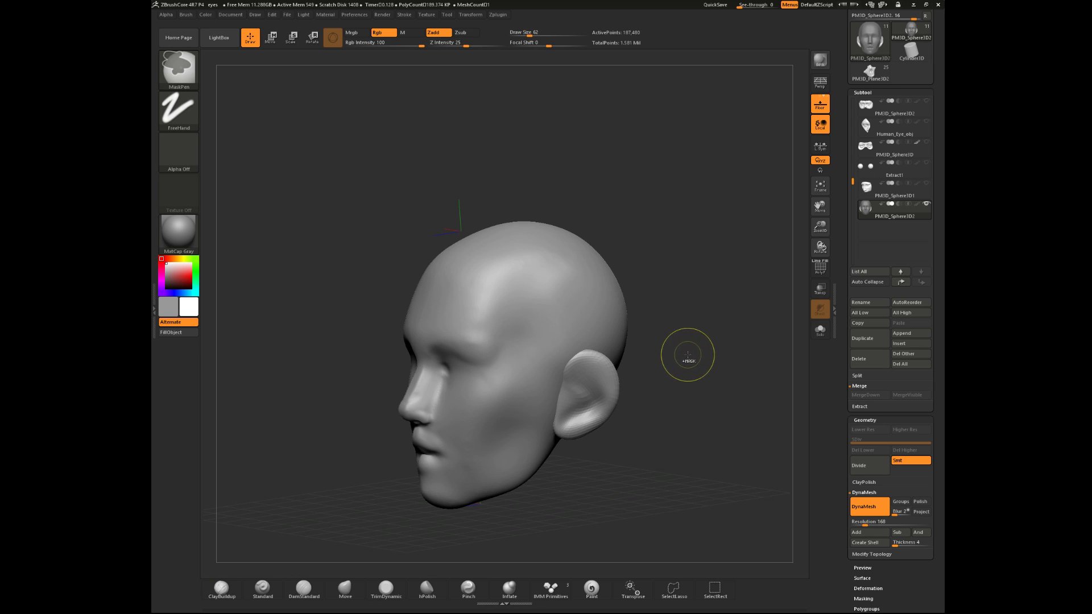
{"action": "key", "text": "ctrl+z"}
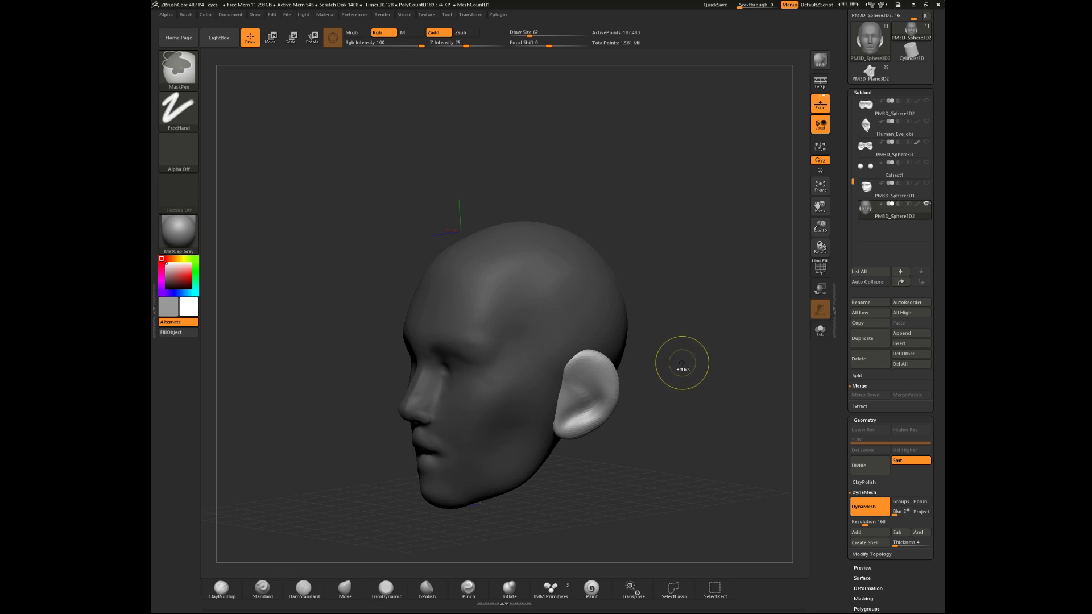
{"action": "left_click_drag", "start_coordinate": [684, 363], "coordinate": [628, 430]}
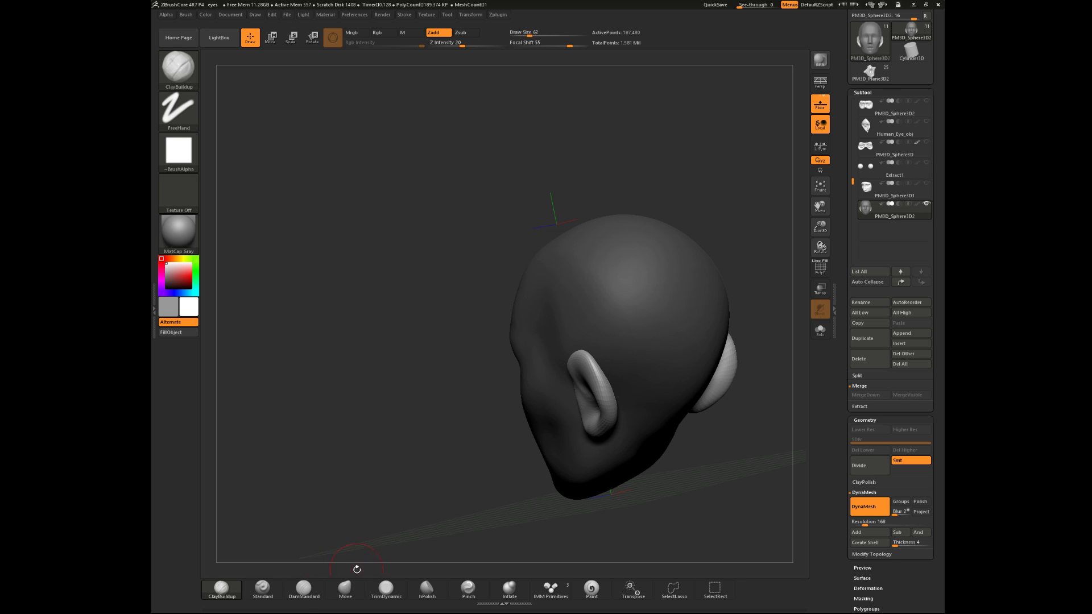
- Refine the ear's surface and contour with the TrimDynamic and Move brushes at a draw size of 62
{"action": "left_click", "coordinate": [386, 588]}
{"action": "mouse_move", "coordinate": [429, 451]}
{"action": "left_mouse_down"}
{"action": "mouse_move", "coordinate": [402, 466]}
{"action": "mouse_move", "coordinate": [455, 449]}
{"action": "left_mouse_up"}
{"action": "left_click", "coordinate": [345, 588]}
{"action": "mouse_move", "coordinate": [501, 489]}
{"action": "left_mouse_down"}
{"action": "mouse_move", "coordinate": [562, 513]}
{"action": "mouse_move", "coordinate": [648, 367]}
{"action": "mouse_move", "coordinate": [634, 382]}
{"action": "mouse_move", "coordinate": [658, 400]}
{"action": "mouse_move", "coordinate": [677, 385]}
{"action": "left_mouse_up"}
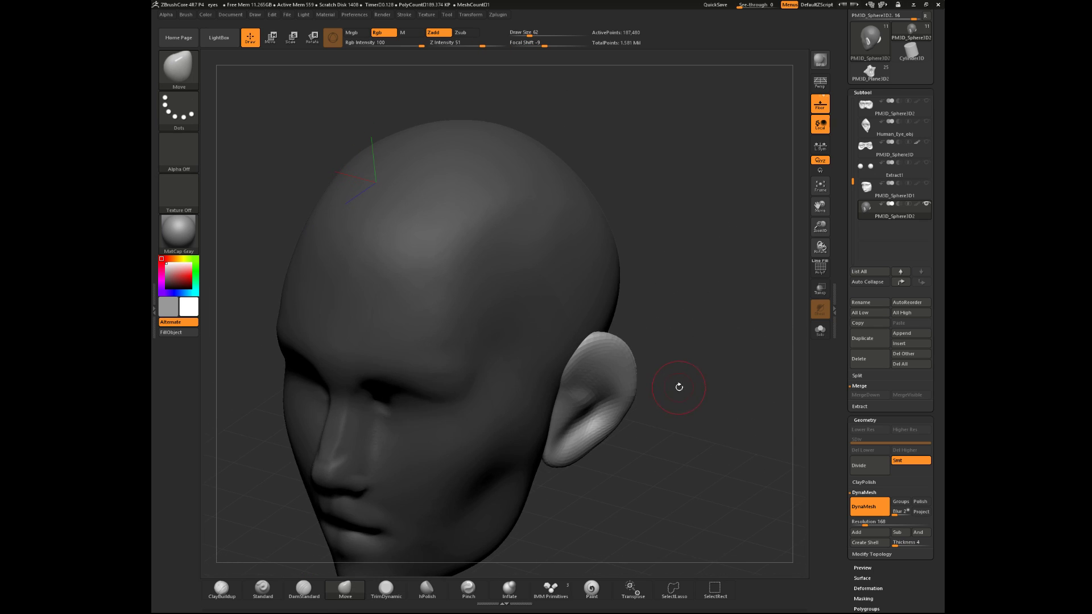
- Invert the mask and adjust the side of the head near the ear with the Move brush at a draw size of 154
{"action": "left_click", "coordinate": [677, 385], "text": "ctrl"}
{"action": "key", "text": "space"}
{"action": "mouse_move", "coordinate": [589, 370]}
{"action": "left_mouse_down"}
{"action": "mouse_move", "coordinate": [682, 346]}
{"action": "mouse_move", "coordinate": [589, 341]}
{"action": "mouse_move", "coordinate": [601, 322]}
{"action": "mouse_move", "coordinate": [543, 344]}
{"action": "left_mouse_up"}
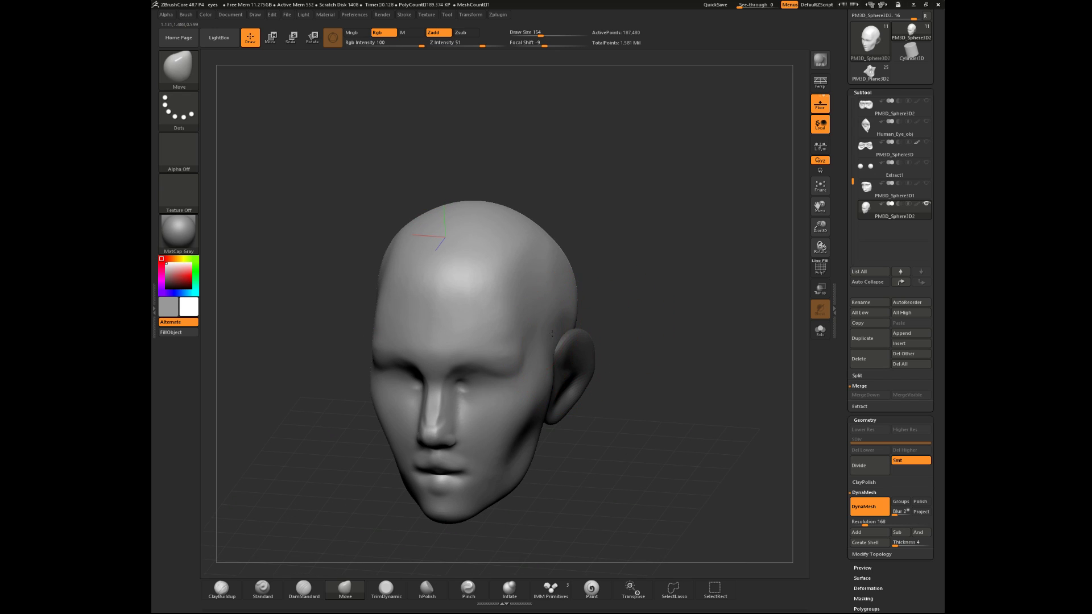
- Mask the head again and work on the inner ear with ClayBuildup at a draw size of 71
{"action": "left_click", "coordinate": [222, 590]}
{"action": "mouse_move", "coordinate": [654, 255]}
{"action": "left_mouse_down"}
{"action": "mouse_move", "coordinate": [510, 230]}
{"action": "mouse_move", "coordinate": [572, 274]}
{"action": "left_mouse_up"}
{"action": "key", "text": "space"}
{"action": "mouse_move", "coordinate": [690, 212]}
{"action": "left_mouse_down"}
{"action": "mouse_move", "coordinate": [734, 225]}
{"action": "mouse_move", "coordinate": [709, 221]}
{"action": "mouse_move", "coordinate": [682, 321]}
{"action": "mouse_move", "coordinate": [666, 322]}
{"action": "mouse_move", "coordinate": [319, 563]}
{"action": "left_mouse_up"}
{"action": "left_click", "coordinate": [345, 588]}
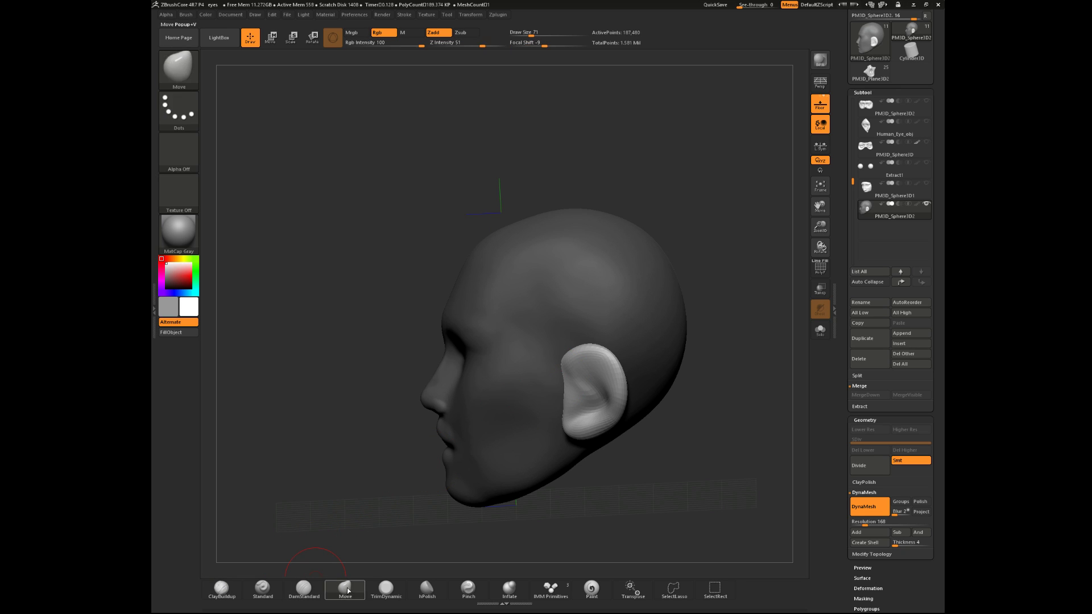
{"action": "mouse_move", "coordinate": [660, 463]}
{"action": "left_mouse_down", "text": "shift"}
{"action": "mouse_move", "coordinate": [690, 451]}
{"action": "mouse_move", "coordinate": [685, 419]}
{"action": "mouse_move", "coordinate": [661, 413]}
{"action": "left_mouse_up", "text": "shift"}
- Try building up ridges inside the ear with ClayBuildup at a draw size of 71
{"action": "key", "text": "b"}
{"action": "key", "text": "c"}
{"action": "key", "text": "b"}
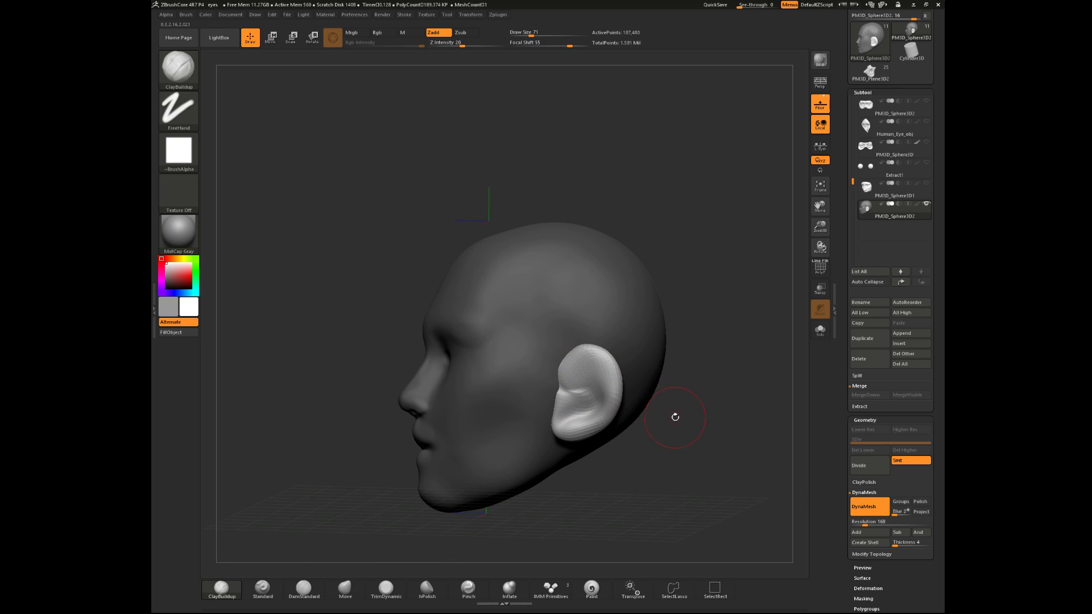
{"action": "key", "text": "ctrl+z"}
{"action": "left_click_drag", "start_coordinate": [677, 407], "coordinate": [674, 422], "text": "shift"}
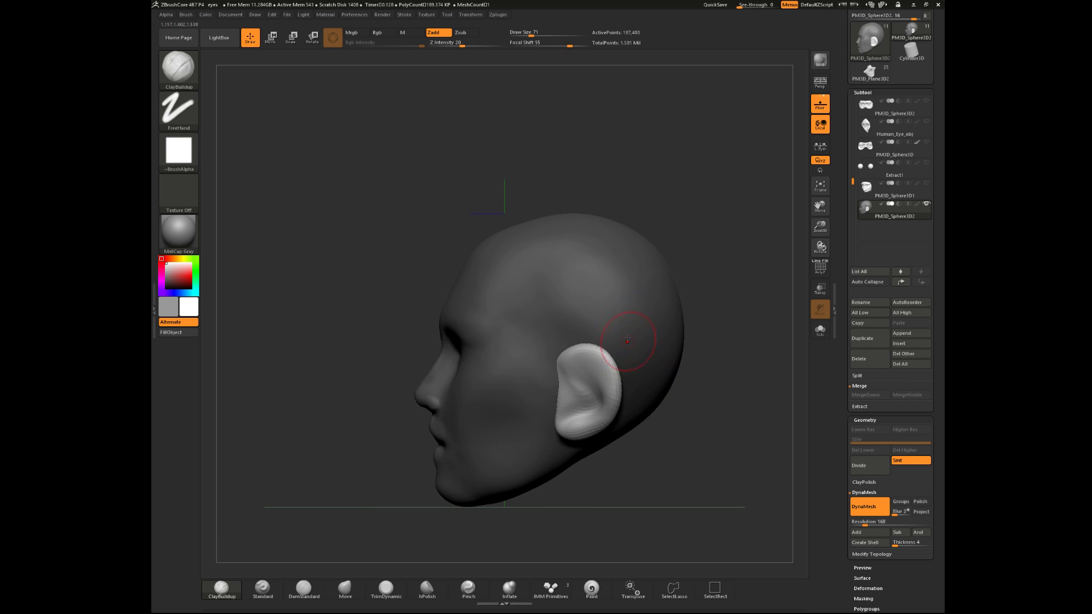
- Refine the inner ear with ClayBuildup at a draw size of 31, and clear the mask and remesh with DynaMesh to fuse the ears
{"action": "left_click_drag", "start_coordinate": [661, 384], "coordinate": [693, 393]}
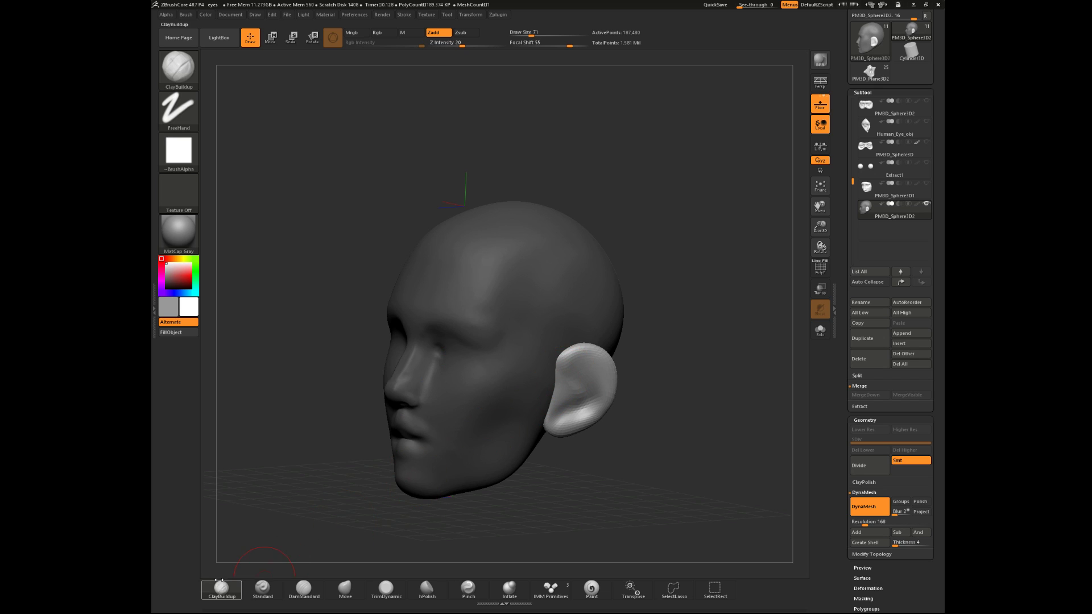
{"action": "key", "text": "space"}
{"action": "mouse_move", "coordinate": [663, 381]}
{"action": "left_mouse_down"}
{"action": "mouse_move", "coordinate": [634, 370]}
{"action": "mouse_move", "coordinate": [660, 365]}
{"action": "left_mouse_up"}
{"action": "key", "text": "space"}
{"action": "left_click_drag", "start_coordinate": [581, 369], "coordinate": [569, 363]}
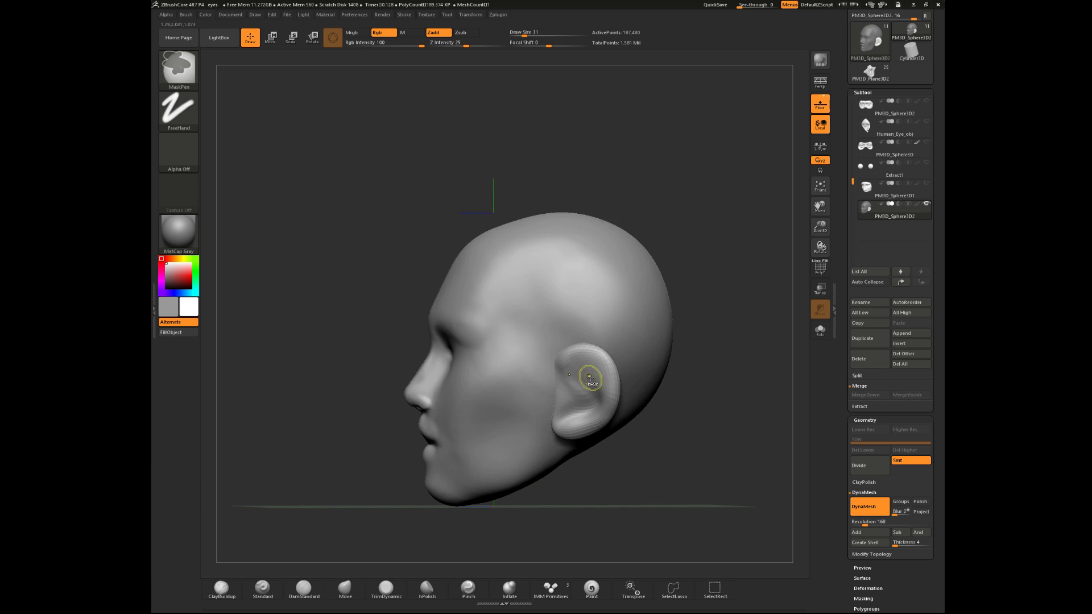
{"action": "key", "text": "ctrl"}
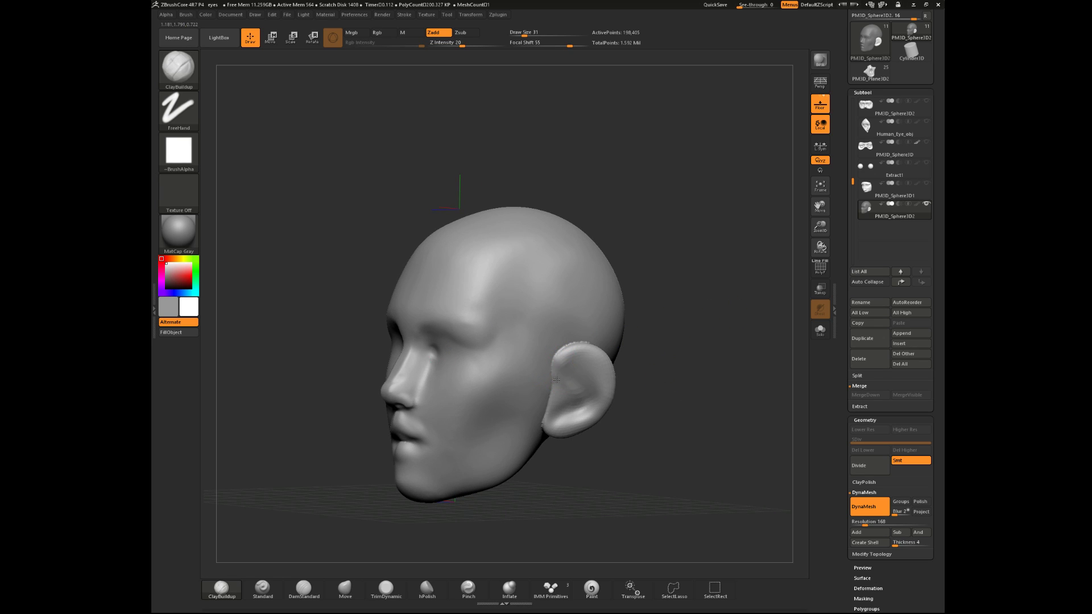
{"action": "key", "text": "b"}
{"action": "key", "text": "m"}
{"action": "key", "text": "v"}
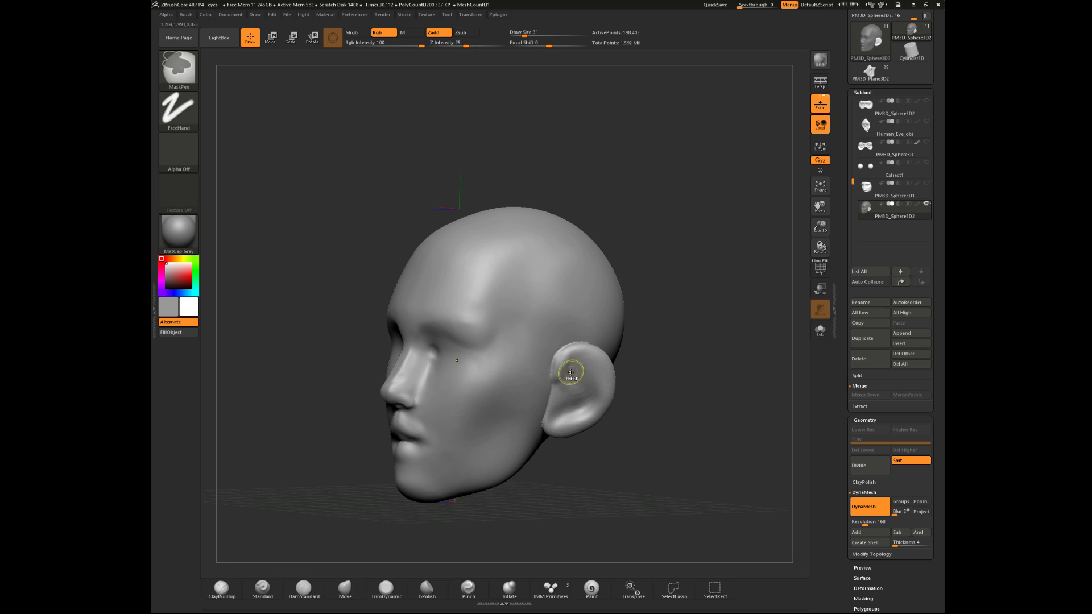
{"action": "left_click", "coordinate": [222, 589]}
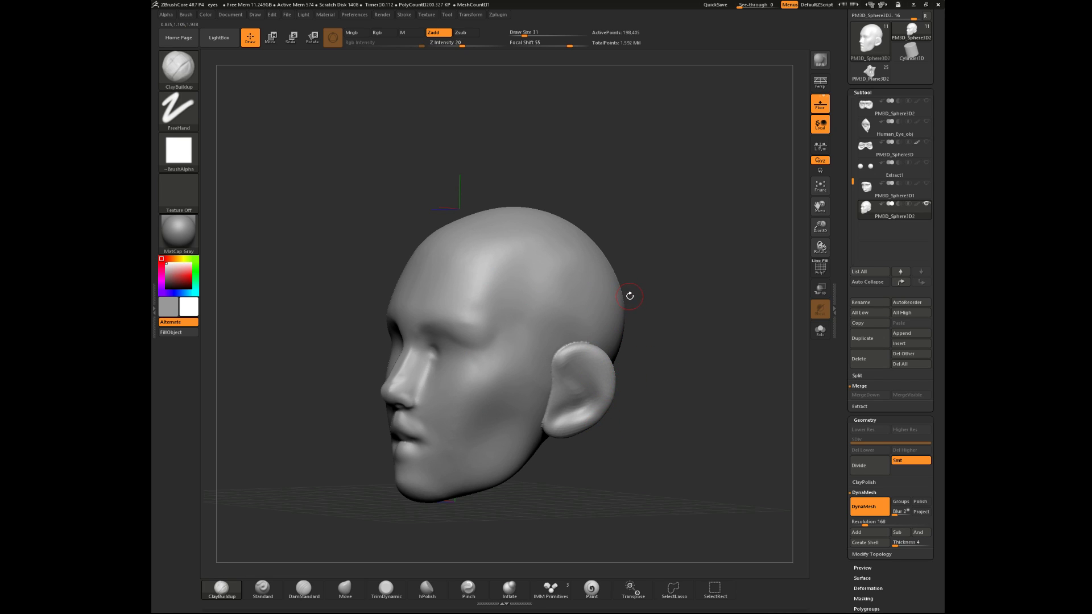
{"action": "left_click_drag", "start_coordinate": [704, 320], "coordinate": [720, 325]}
{"action": "key", "text": "b"}
{"action": "key", "text": "m"}
{"action": "key", "text": "v"}
{"action": "key", "text": "b"}
{"action": "key", "text": "c"}
{"action": "key", "text": "b"}
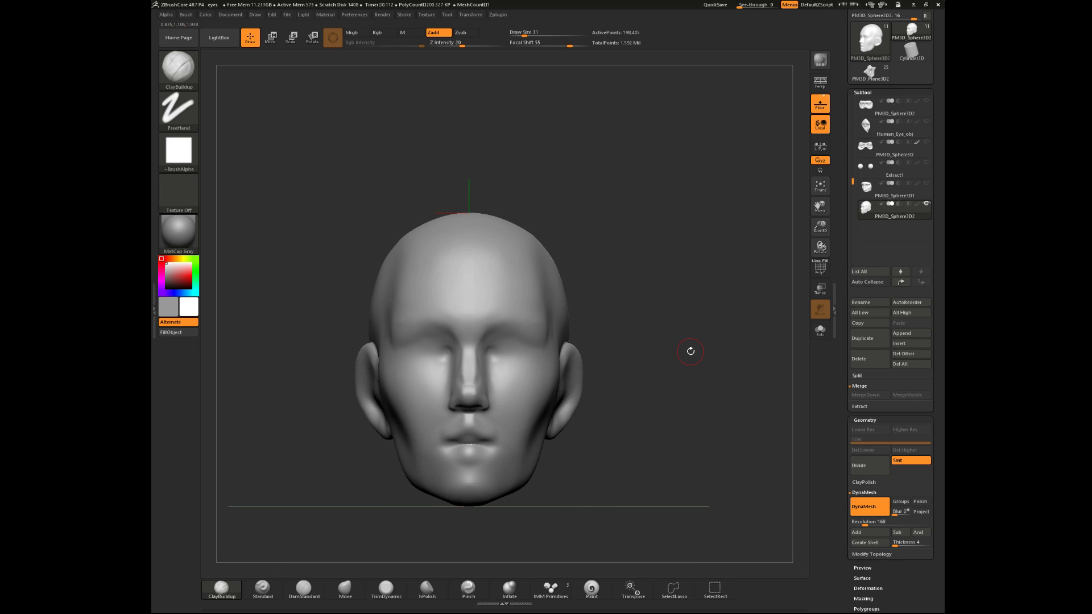
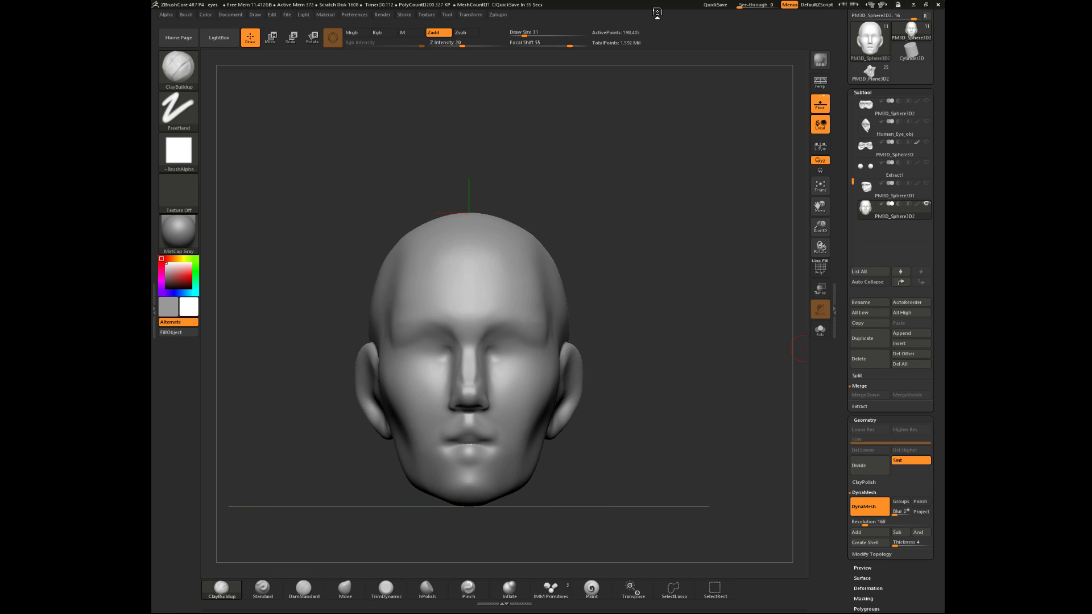
- Flatten the forehead planes with the TrimDynamic brush at an enlarged draw size
{"action": "mouse_move", "coordinate": [692, 305]}
{"action": "left_mouse_down"}
{"action": "mouse_move", "coordinate": [692, 281]}
{"action": "mouse_move", "coordinate": [677, 293]}
{"action": "left_mouse_up"}
{"action": "key", "text": "space"}
{"action": "left_click_drag", "start_coordinate": [505, 324], "coordinate": [509, 322]}
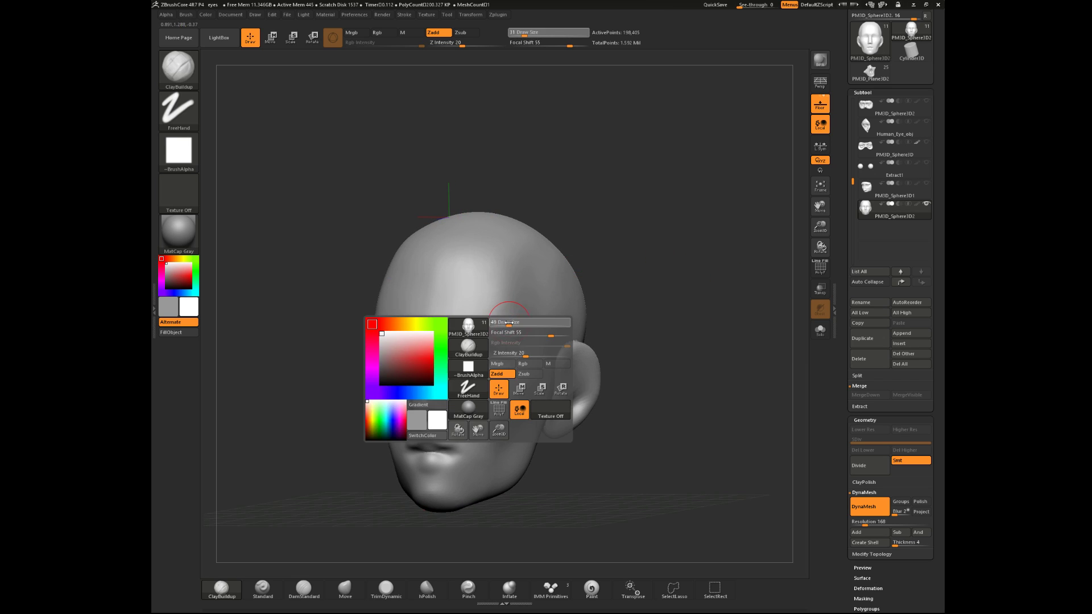
{"action": "left_click_drag", "start_coordinate": [678, 285], "coordinate": [489, 314]}
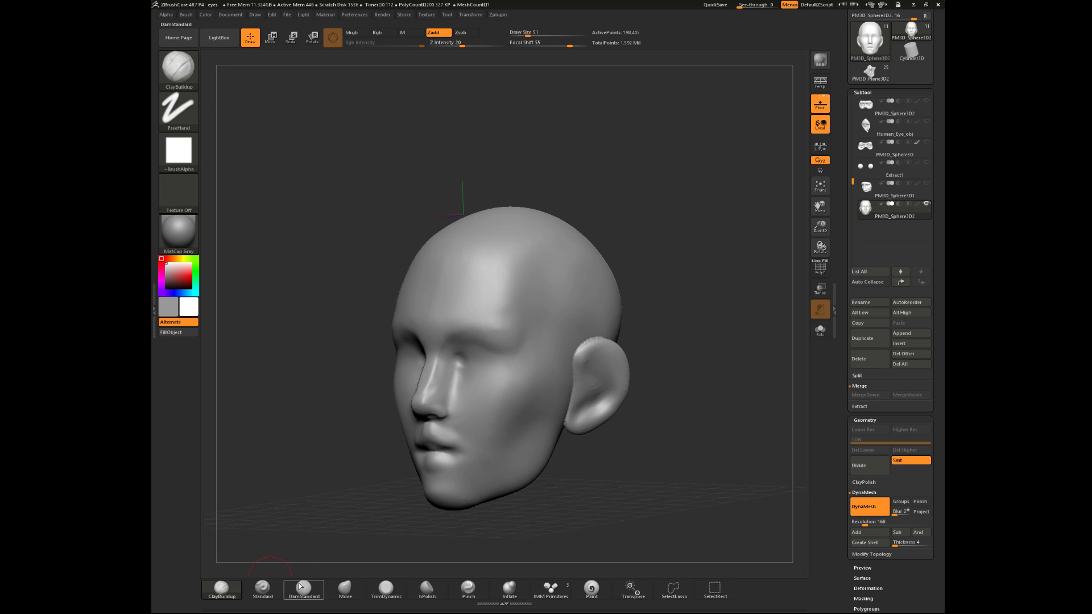
{"action": "left_click", "coordinate": [387, 589]}
{"action": "key", "text": "space"}
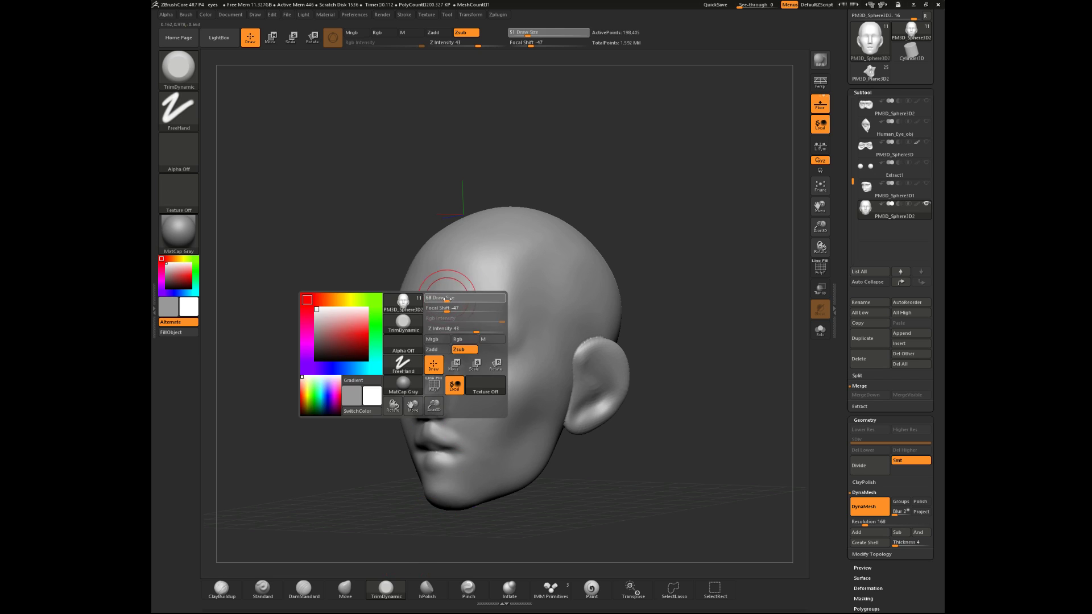
{"action": "left_click_drag", "start_coordinate": [439, 304], "coordinate": [452, 304]}
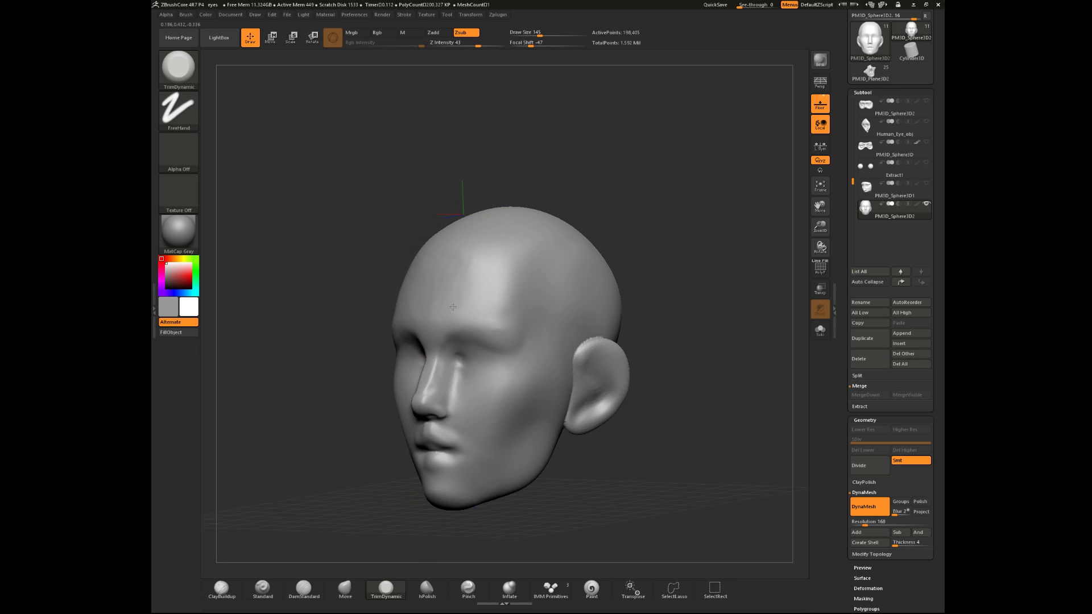
{"action": "left_click_drag", "start_coordinate": [497, 255], "coordinate": [503, 317]}
{"action": "mouse_move", "coordinate": [501, 269]}
{"action": "left_mouse_down"}
{"action": "mouse_move", "coordinate": [503, 301]}
{"action": "mouse_move", "coordinate": [504, 289]}
{"action": "mouse_move", "coordinate": [454, 285]}
{"action": "left_mouse_up"}
{"action": "mouse_move", "coordinate": [628, 187]}
{"action": "left_mouse_down"}
{"action": "mouse_move", "coordinate": [679, 197]}
{"action": "mouse_move", "coordinate": [643, 198]}
{"action": "left_mouse_up"}
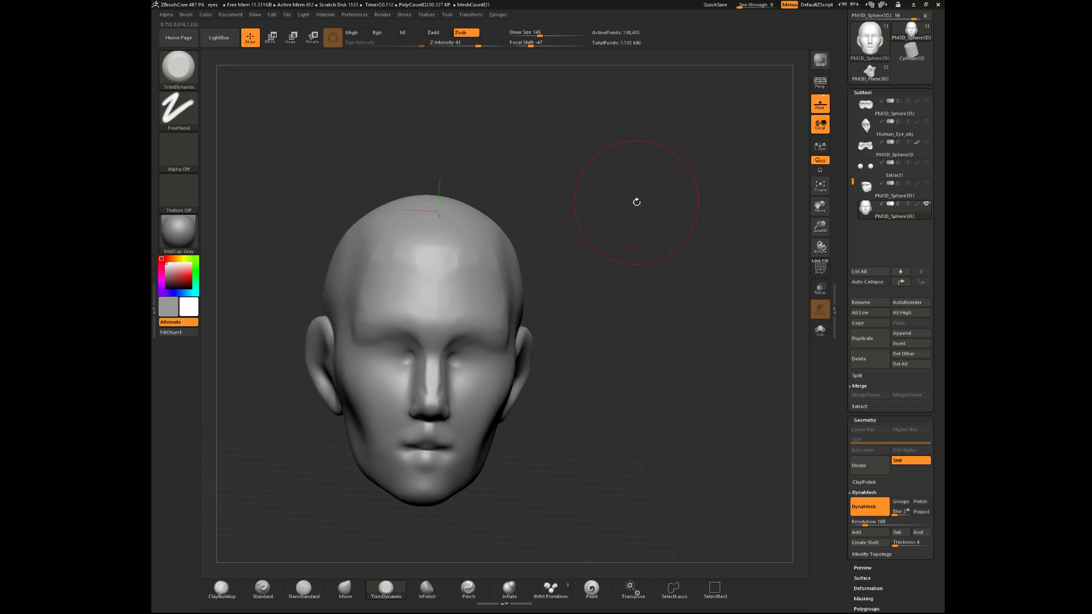
- Adjust the outer brow near the temples with the Move brush at a draw size of 51
{"action": "left_click", "coordinate": [222, 590]}
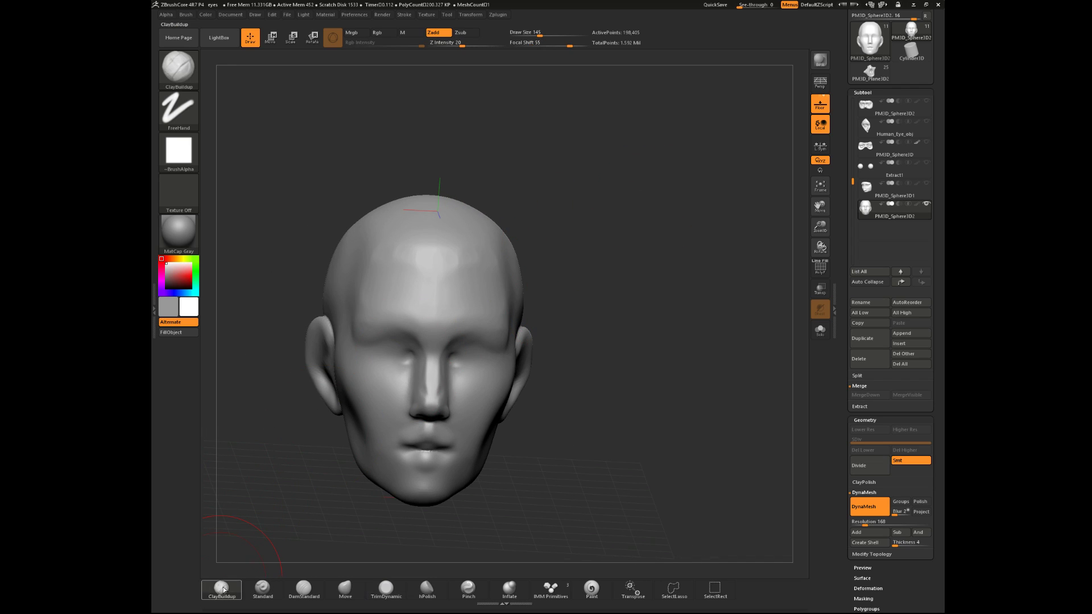
{"action": "key", "text": "space"}
{"action": "left_click_drag", "start_coordinate": [557, 360], "coordinate": [541, 359]}
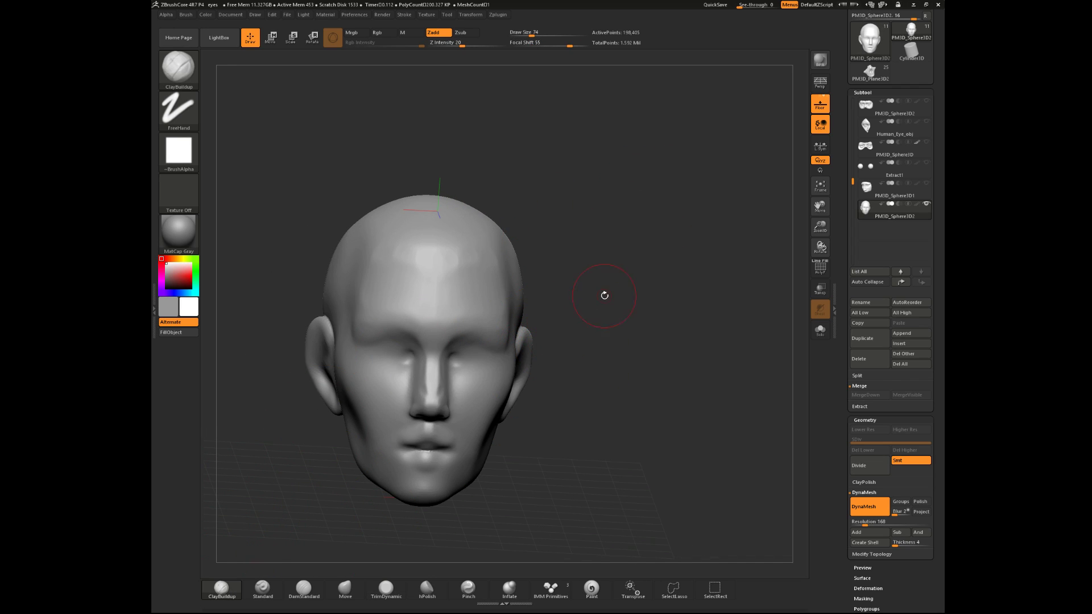
{"action": "mouse_move", "coordinate": [616, 303]}
{"action": "left_mouse_down", "text": "alt"}
{"action": "mouse_move", "coordinate": [614, 341]}
{"action": "mouse_move", "coordinate": [614, 329]}
{"action": "mouse_move", "coordinate": [655, 308]}
{"action": "mouse_move", "coordinate": [638, 301]}
{"action": "left_mouse_up", "text": "alt"}
{"action": "key", "text": "space"}
{"action": "key", "text": "space"}
{"action": "left_click_drag", "start_coordinate": [478, 330], "coordinate": [482, 328]}
{"action": "right_click_drag", "start_coordinate": [543, 315], "coordinate": [526, 336], "text": "shift"}
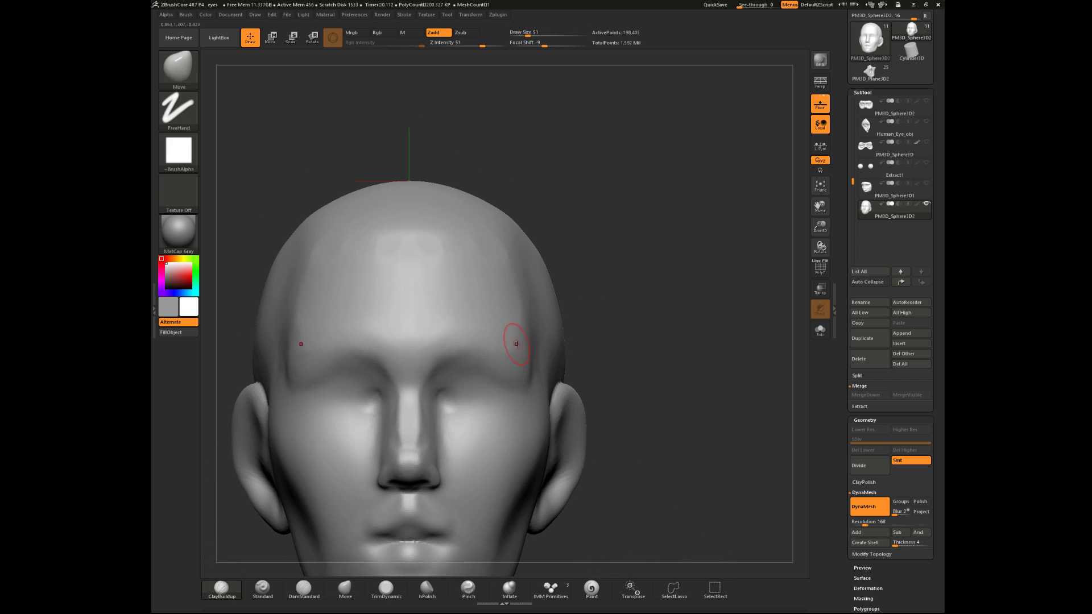
{"action": "key", "text": "space"}
{"action": "left_click_drag", "start_coordinate": [507, 343], "coordinate": [499, 343]}
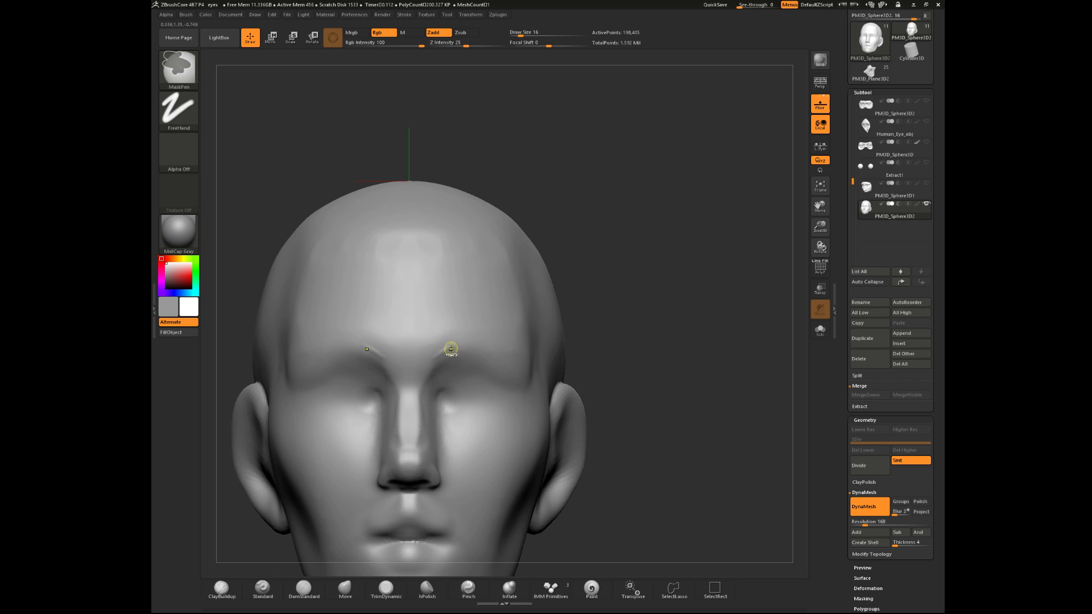
- Build up the inner eyebrow ridges above the nose bridge with ClayBuildup at a draw size of 33
{"action": "mouse_move", "coordinate": [593, 301]}
{"action": "left_mouse_down"}
{"action": "mouse_move", "coordinate": [656, 298]}
{"action": "mouse_move", "coordinate": [632, 302]}
{"action": "left_mouse_up"}
{"action": "key", "text": "space"}
{"action": "left_click_drag", "start_coordinate": [447, 348], "coordinate": [450, 348]}
{"action": "left_click_drag", "start_coordinate": [586, 323], "coordinate": [548, 321]}
{"action": "key", "text": "space"}
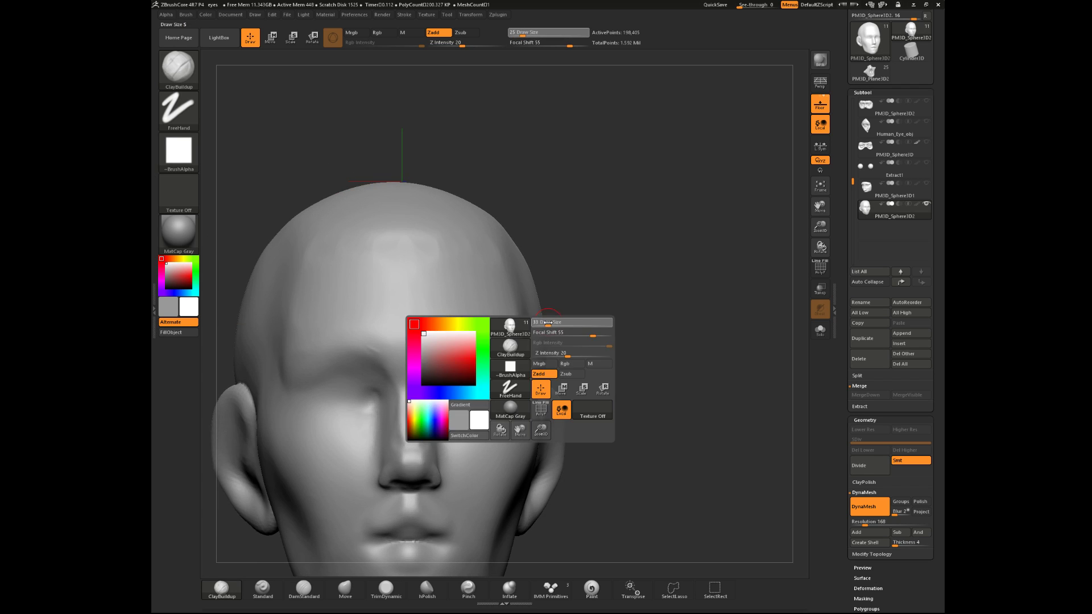
{"action": "left_click_drag", "start_coordinate": [436, 358], "coordinate": [451, 347]}
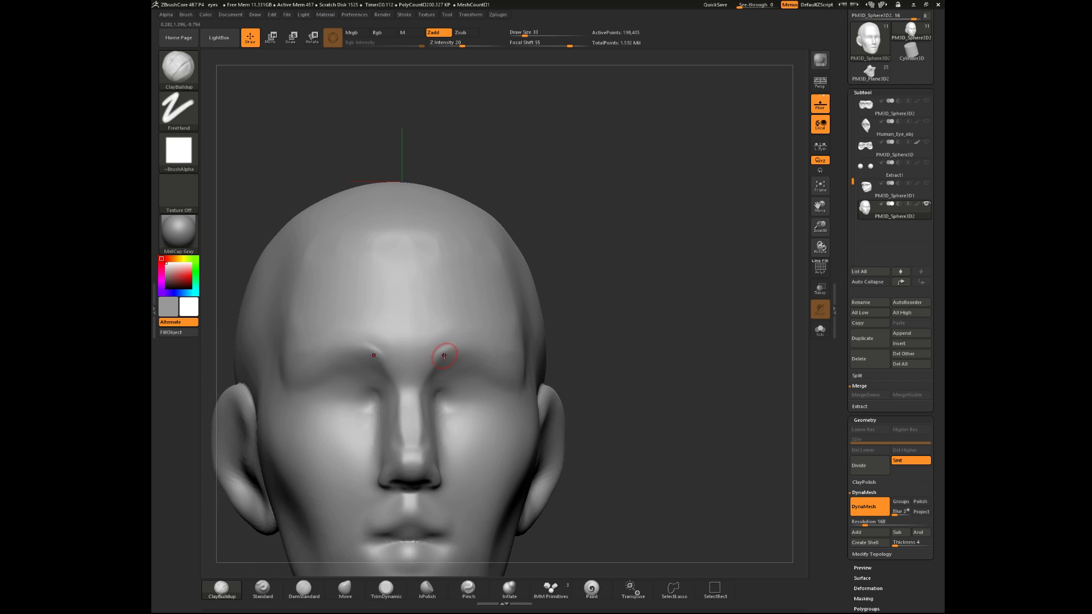
{"action": "left_click_drag", "start_coordinate": [442, 355], "coordinate": [461, 350]}
{"action": "mouse_move", "coordinate": [611, 321]}
{"action": "left_mouse_down"}
{"action": "mouse_move", "coordinate": [575, 322]}
{"action": "mouse_move", "coordinate": [603, 322]}
{"action": "left_mouse_up"}
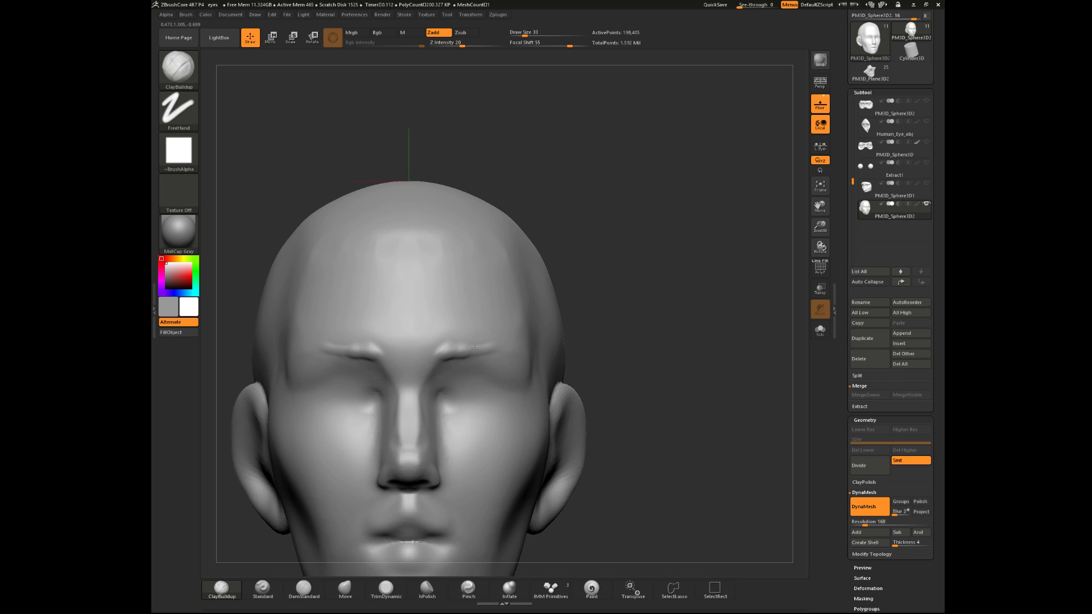
- Extend the eyebrow ridges outward toward the temples and reinforce their inner undersides with ClayBuildup at a draw size of 33
{"action": "left_click_drag", "start_coordinate": [610, 334], "coordinate": [506, 341]}
{"action": "left_click_drag", "start_coordinate": [490, 344], "coordinate": [529, 348]}
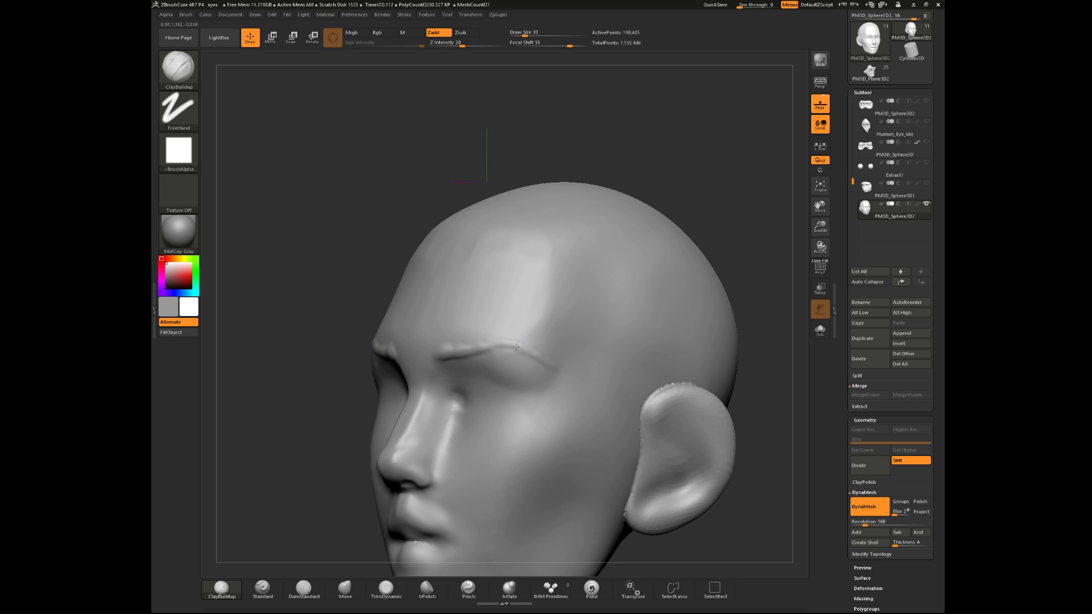
{"action": "left_click_drag", "start_coordinate": [325, 411], "coordinate": [465, 353]}
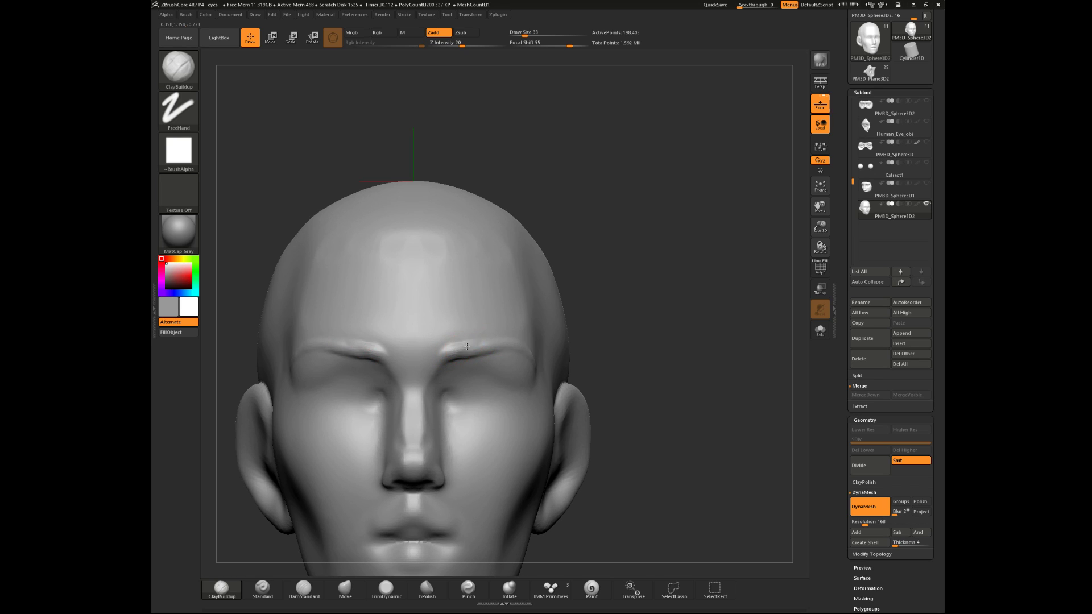
{"action": "left_click_drag", "start_coordinate": [626, 278], "coordinate": [597, 227]}
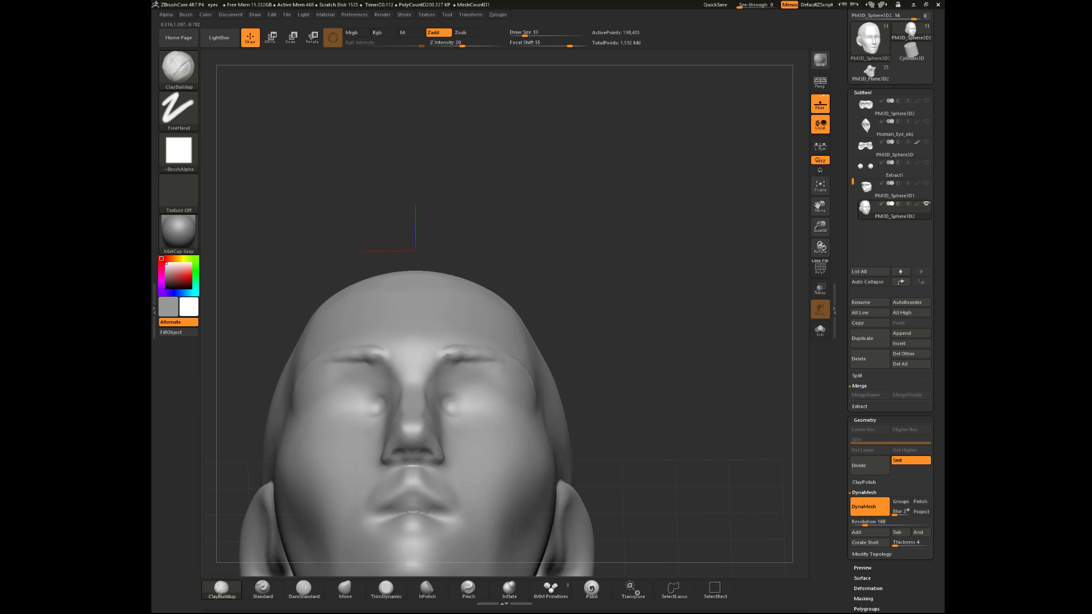
{"action": "left_click_drag", "start_coordinate": [458, 355], "coordinate": [484, 355]}
{"action": "mouse_move", "coordinate": [568, 273]}
{"action": "left_mouse_down"}
{"action": "mouse_move", "coordinate": [580, 276]}
{"action": "mouse_move", "coordinate": [590, 341]}
{"action": "mouse_move", "coordinate": [600, 315]}
{"action": "mouse_move", "coordinate": [595, 331]}
{"action": "left_mouse_up"}
- Refine the shape of the eyebrow ridges with the Move and ClayBuildup brushes, checking them from several angles
{"action": "key", "text": "b"}
{"action": "key", "text": "m"}
{"action": "key", "text": "v"}
{"action": "key", "text": "b"}
{"action": "key", "text": "c"}
{"action": "key", "text": "b"}
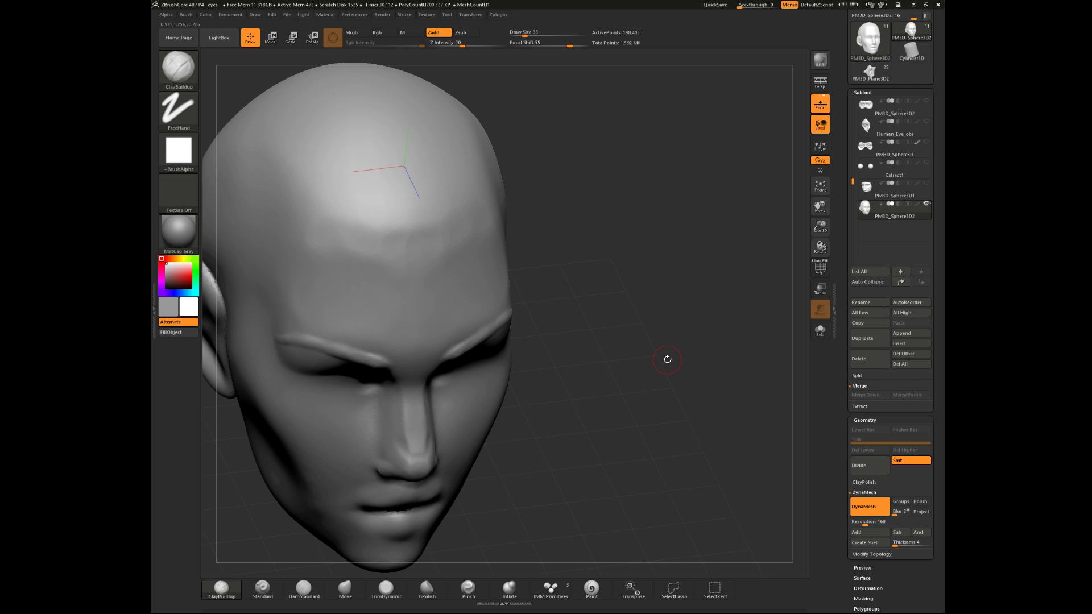
{"action": "left_click_drag", "start_coordinate": [659, 421], "coordinate": [666, 382]}
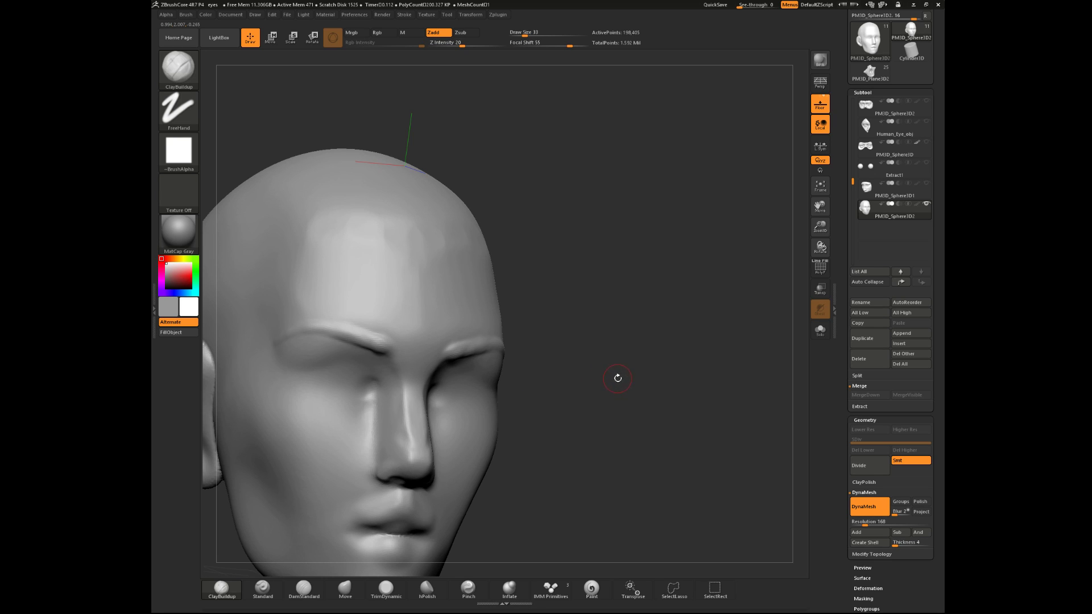
{"action": "left_click_drag", "start_coordinate": [566, 421], "coordinate": [549, 418], "text": "shift"}
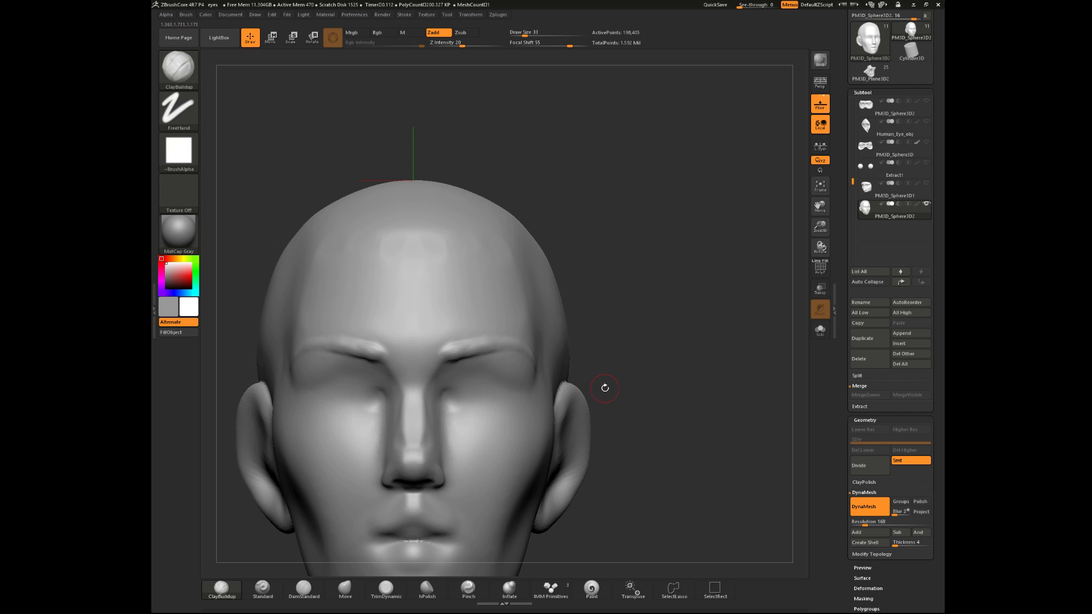
{"action": "left_click_drag", "start_coordinate": [603, 388], "coordinate": [601, 372], "text": "alt"}
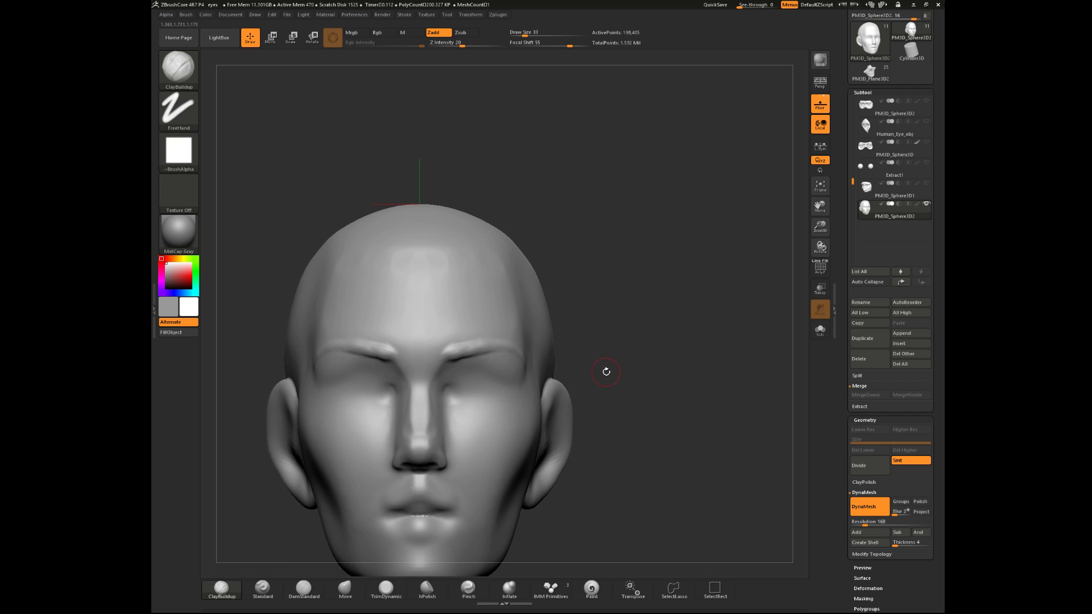
- Carve the inner eye corners beside the nose bridge with DamStandard at a draw size of 46
{"action": "left_click", "coordinate": [304, 589]}
{"action": "left_click_drag", "start_coordinate": [603, 309], "coordinate": [618, 316]}
{"action": "key", "text": "space"}
{"action": "left_click_drag", "start_coordinate": [701, 301], "coordinate": [608, 326]}
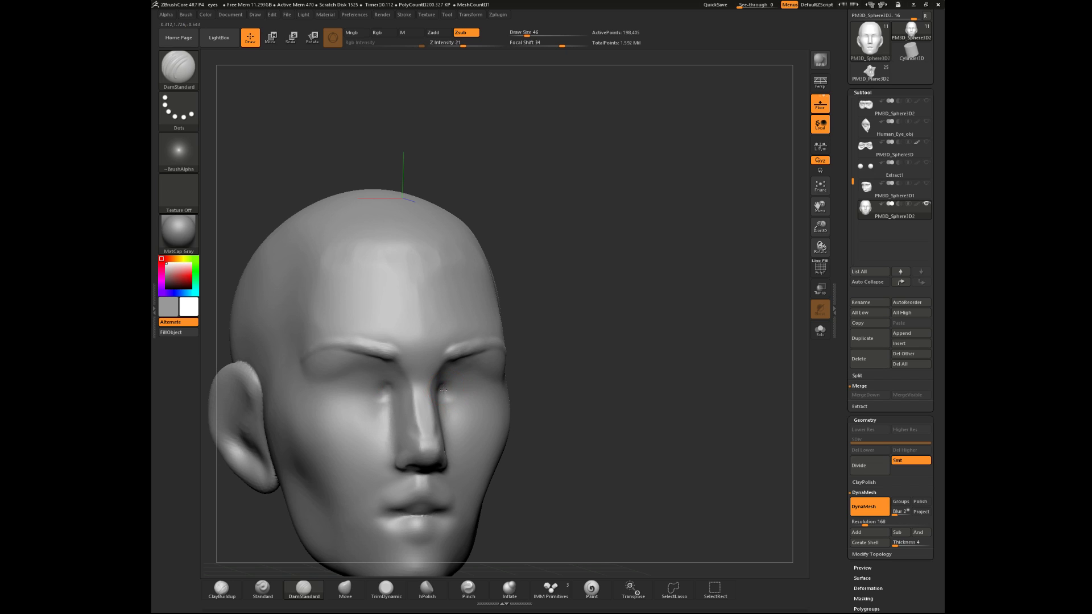
{"action": "left_click_drag", "start_coordinate": [507, 359], "coordinate": [449, 390], "text": "shift"}
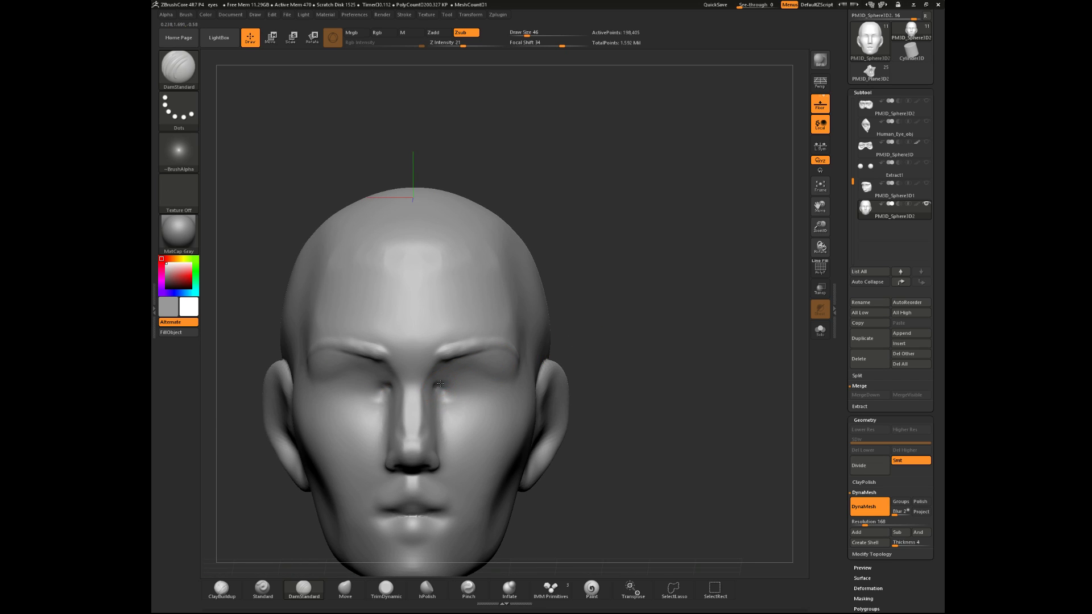
- Switch to the ClayBuildup brush at a draw size of 46 for work on the eye area
{"action": "key", "text": "b"}
{"action": "key", "text": "m"}
{"action": "key", "text": "v"}
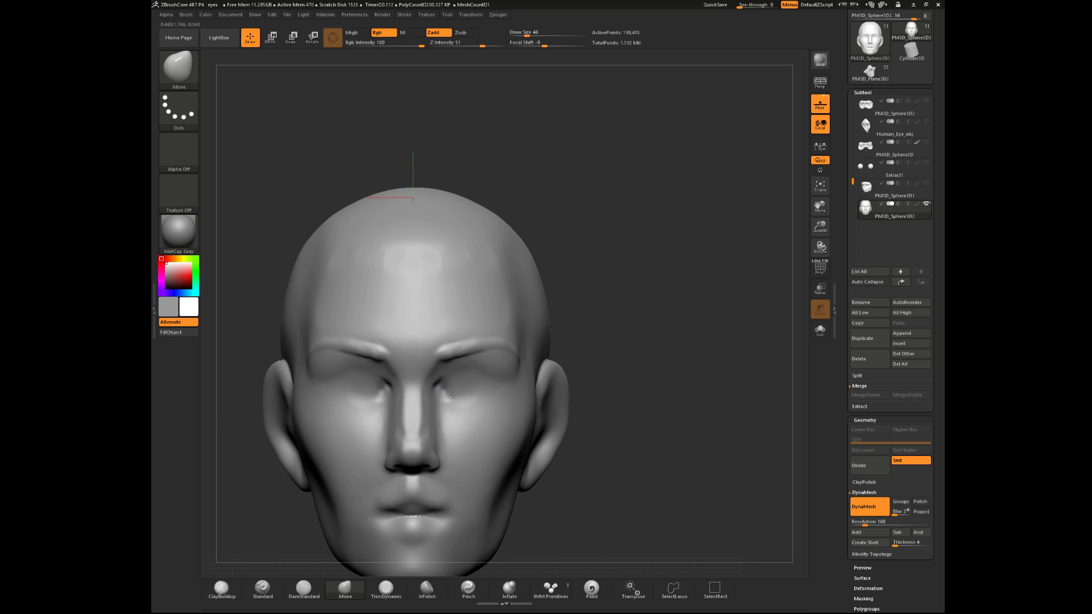
{"action": "key", "text": "b"}
{"action": "key", "text": "c"}
{"action": "key", "text": "b"}
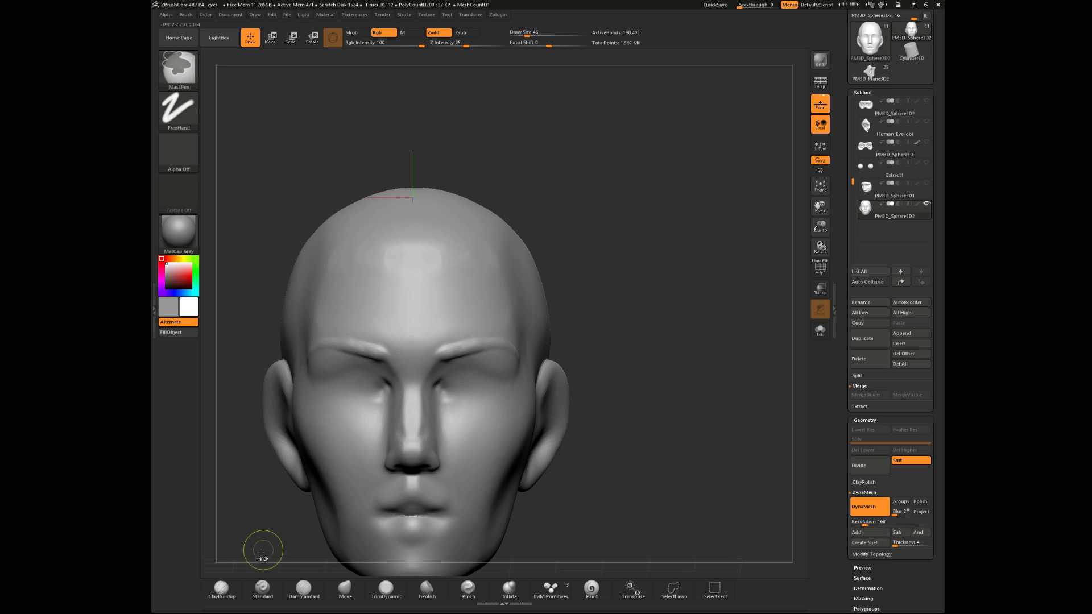
{"action": "key", "text": "shift"}
{"action": "key", "text": "ctrl"}
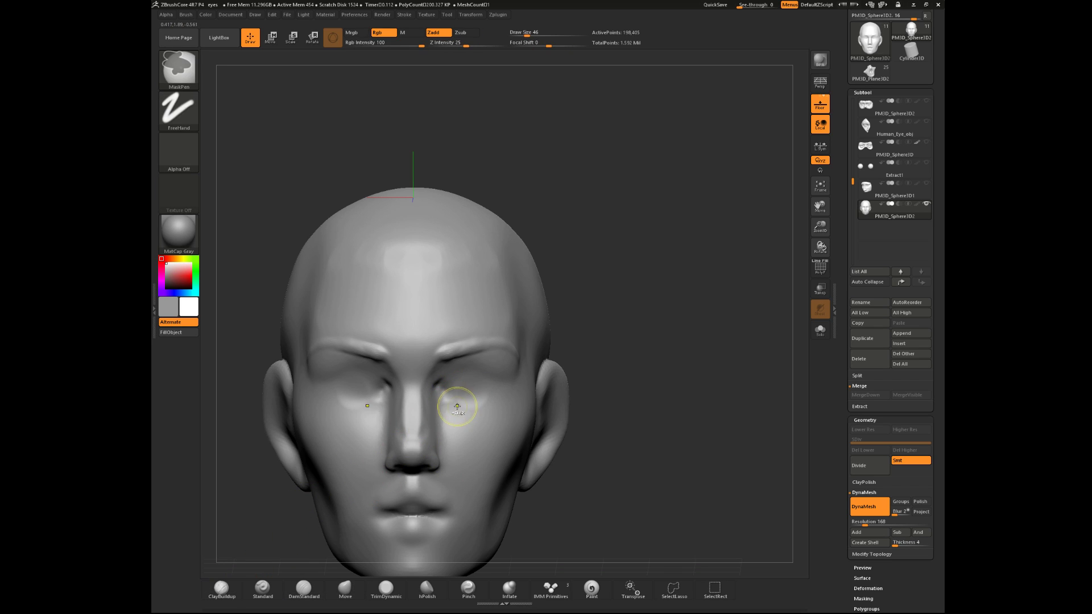
{"action": "left_click", "coordinate": [222, 590]}
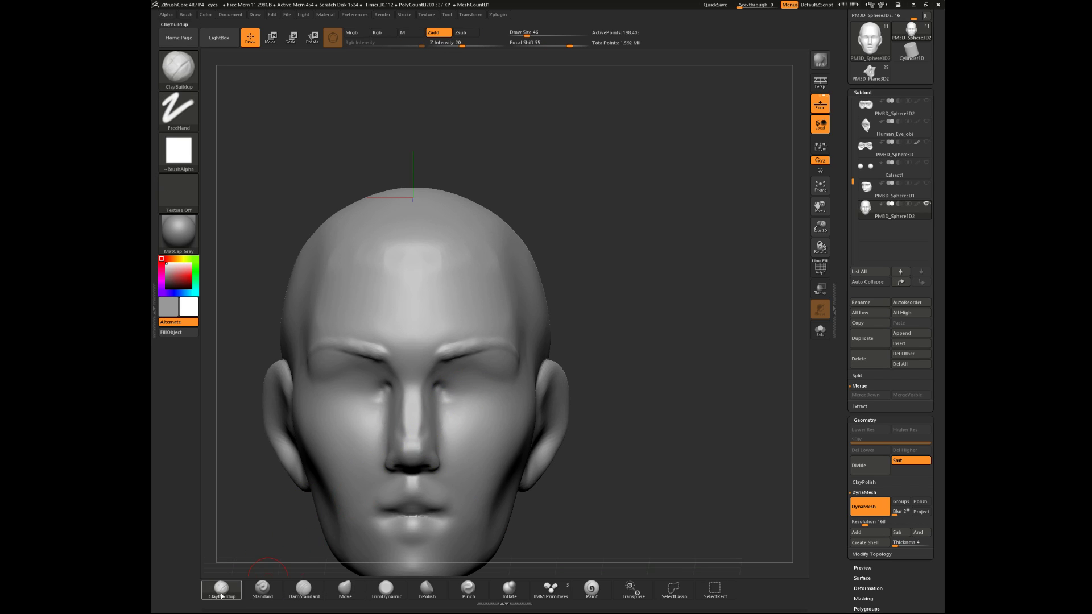
- Set the draw size to 37, and switch to the Move brush and back to the ClayBuildup brush
{"action": "key", "text": "space"}
{"action": "left_click", "coordinate": [449, 388]}
{"action": "key", "text": "b"}
{"action": "key", "text": "m"}
{"action": "key", "text": "v"}
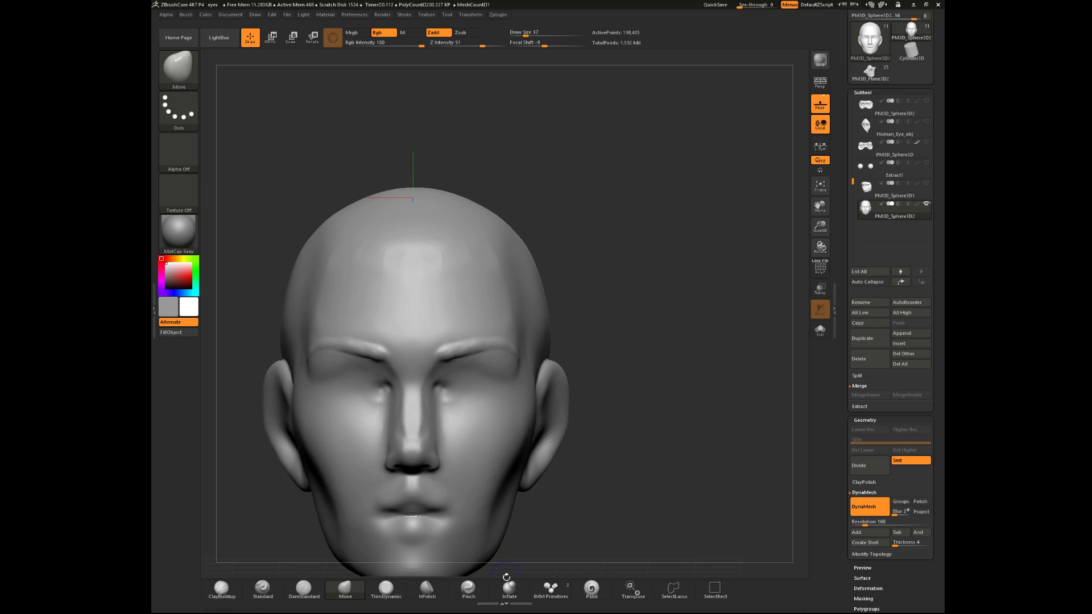
{"action": "key", "text": "b"}
{"action": "key", "text": "c"}
{"action": "key", "text": "b"}
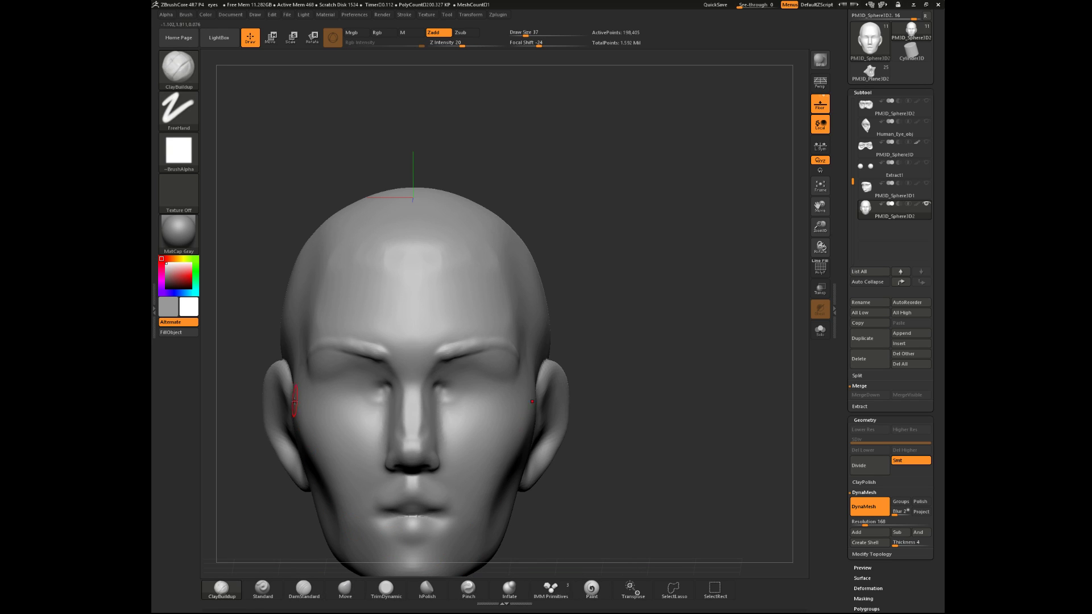
- Locate the Smooth brush in the sculpting brush library and activate it temporarily beside the eye area
{"action": "left_click", "coordinate": [179, 80]}
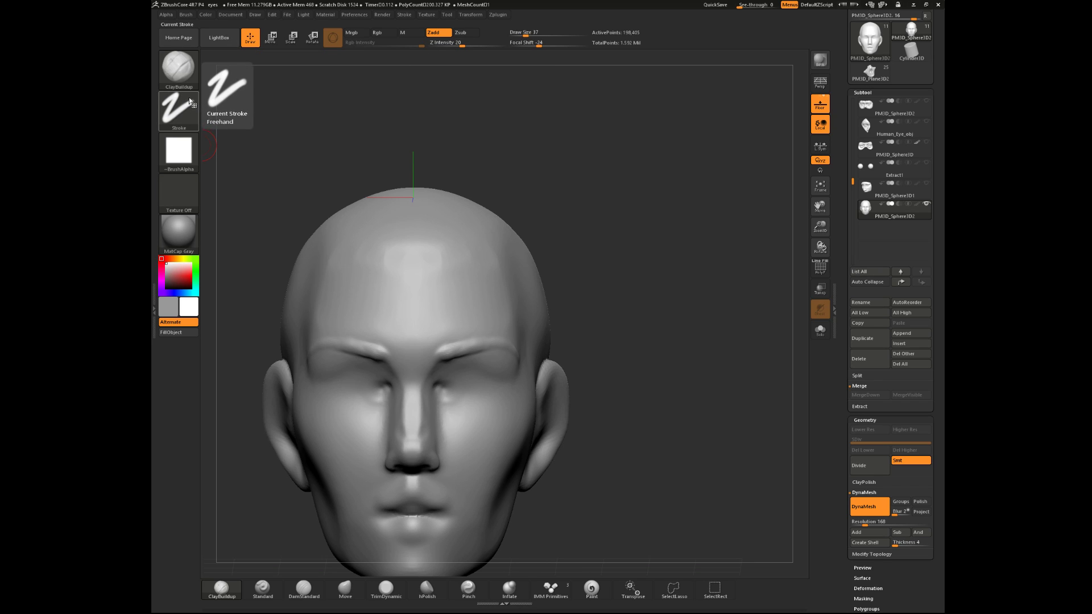
{"action": "left_click", "coordinate": [186, 81]}
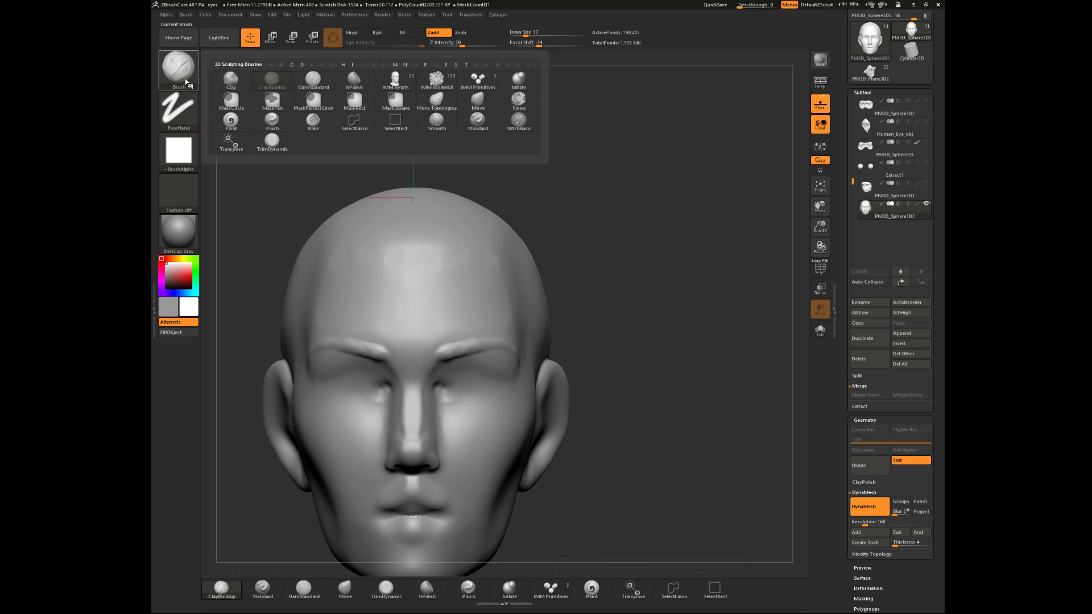
{"action": "left_click", "coordinate": [436, 122], "text": "shift"}
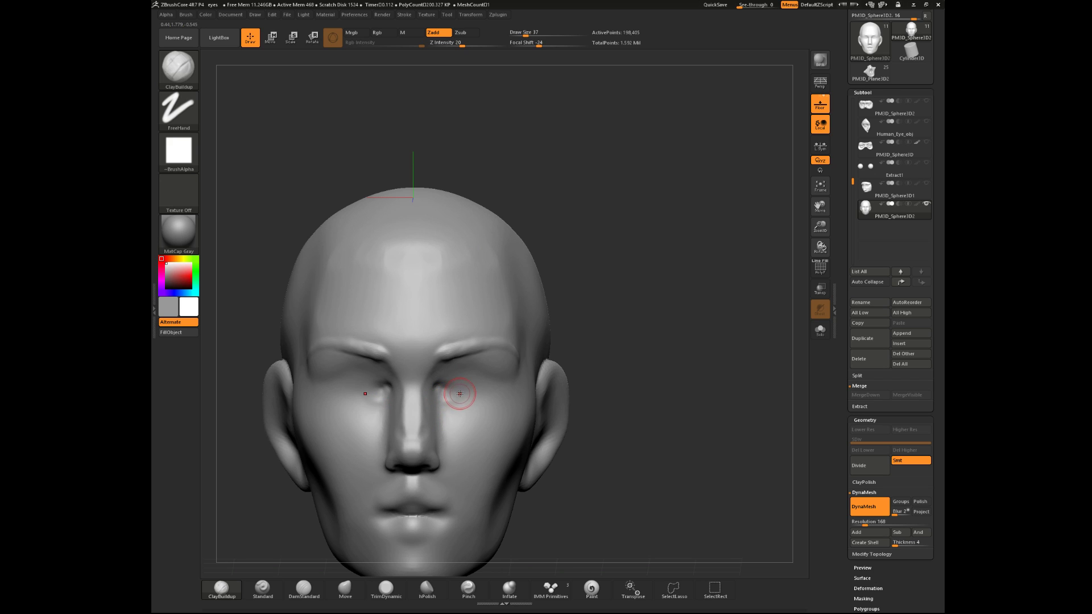
{"action": "key", "text": "shift"}
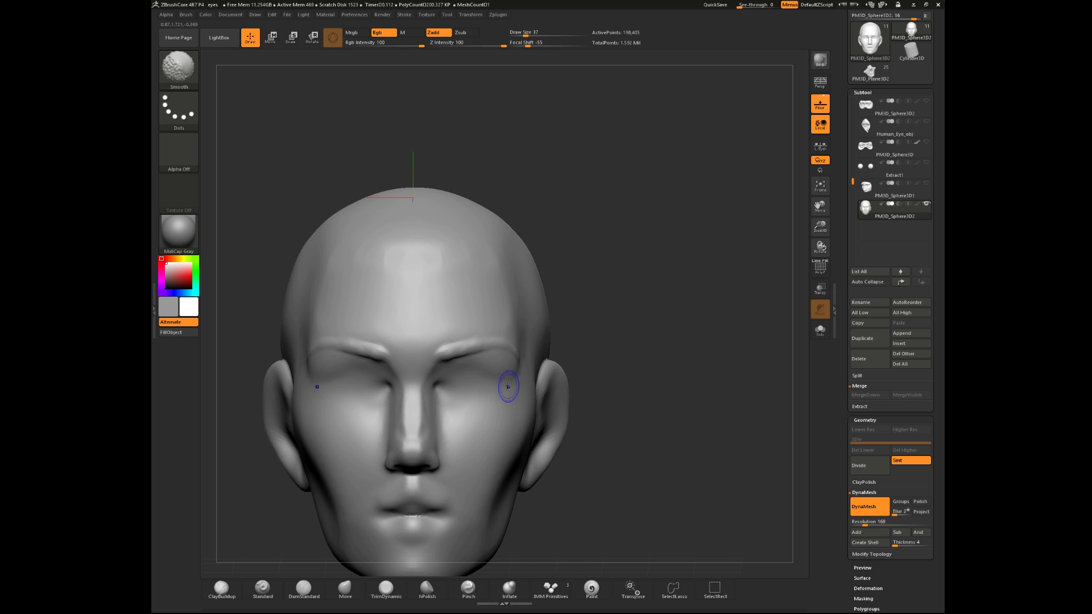
- Smooth the front edge of the ear where it joins the cheek, and set the draw size to 46
{"action": "mouse_move", "coordinate": [283, 519]}
{"action": "left_mouse_down"}
{"action": "mouse_move", "coordinate": [451, 421]}
{"action": "mouse_move", "coordinate": [661, 351]}
{"action": "mouse_move", "coordinate": [455, 431]}
{"action": "left_mouse_up"}
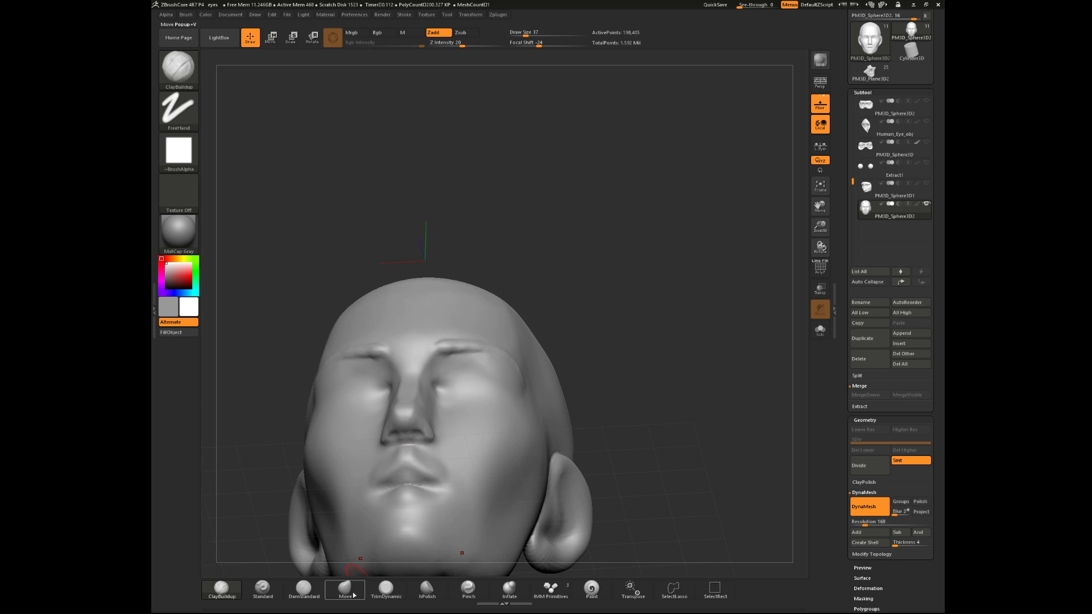
{"action": "left_click_drag", "start_coordinate": [622, 307], "coordinate": [595, 363]}
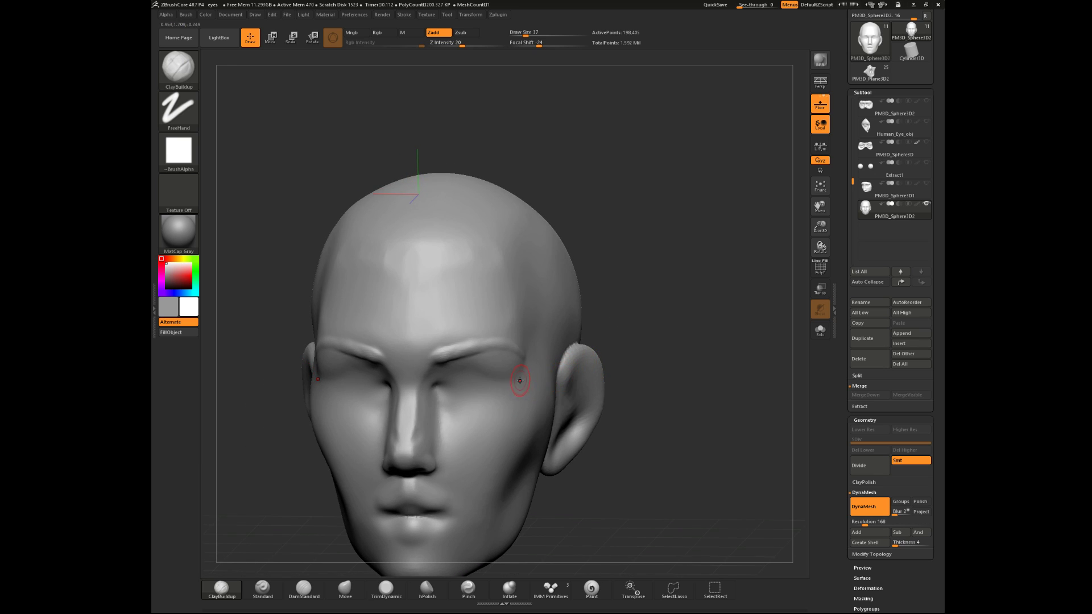
{"action": "left_click_drag", "start_coordinate": [701, 352], "coordinate": [629, 367]}
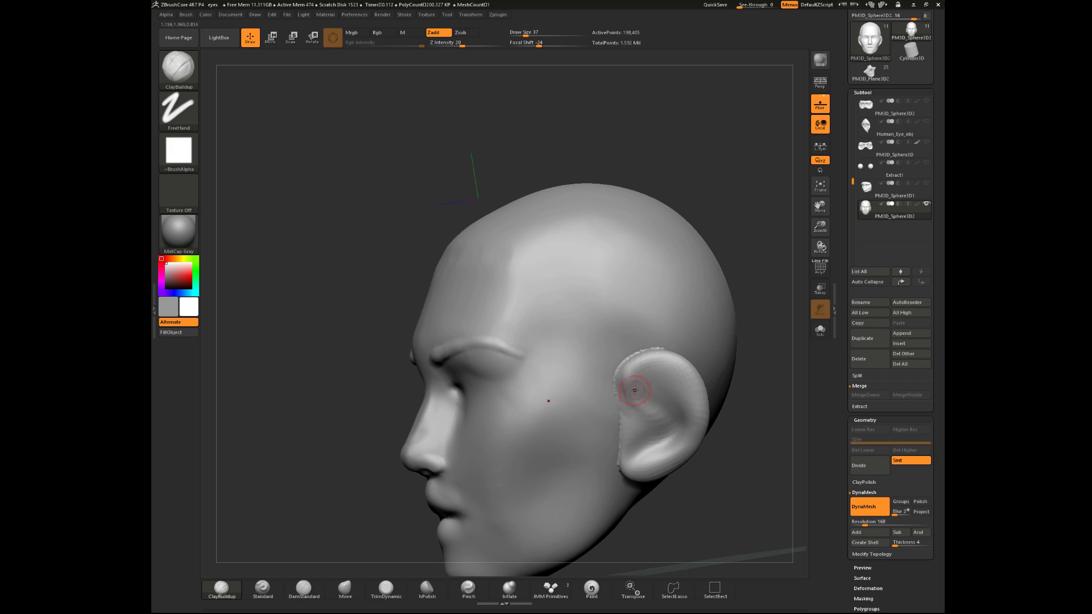
{"action": "key", "text": "shift"}
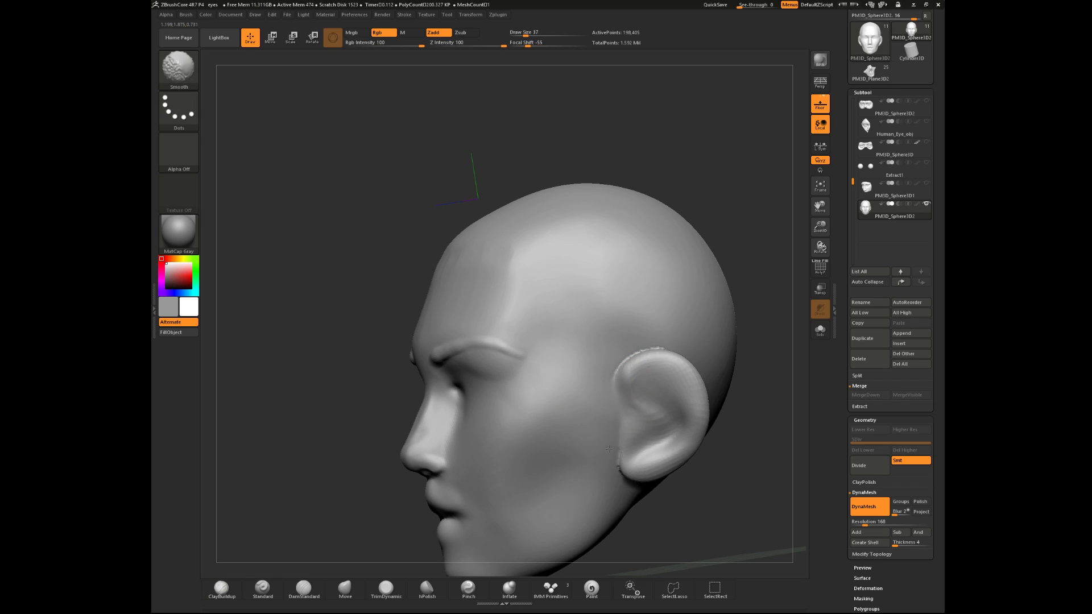
{"action": "key", "text": "space"}
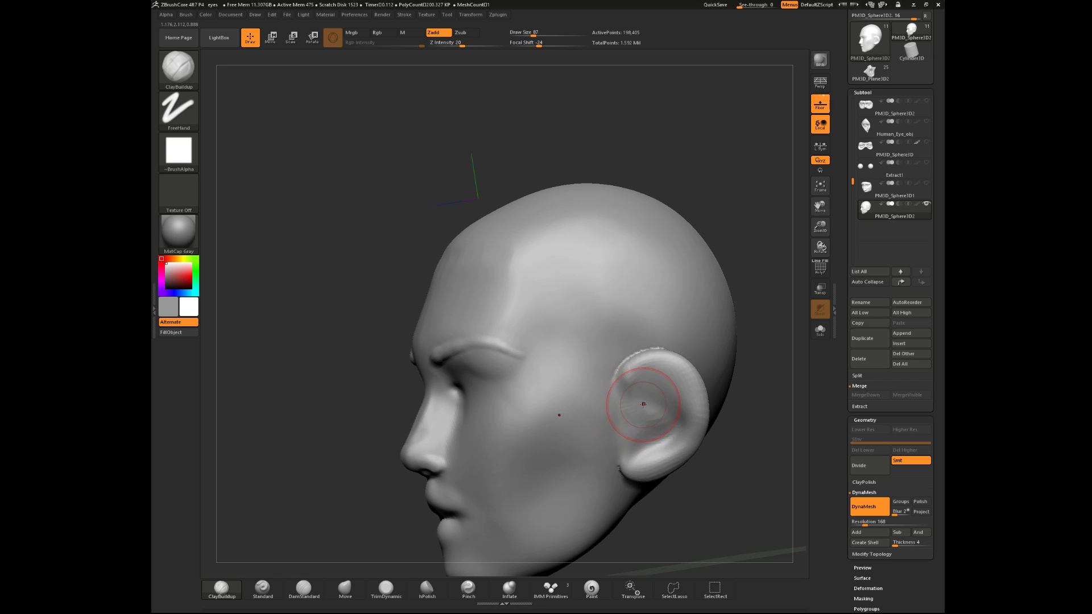
{"action": "key", "text": "space"}
{"action": "left_click_drag", "start_coordinate": [690, 388], "coordinate": [705, 421]}
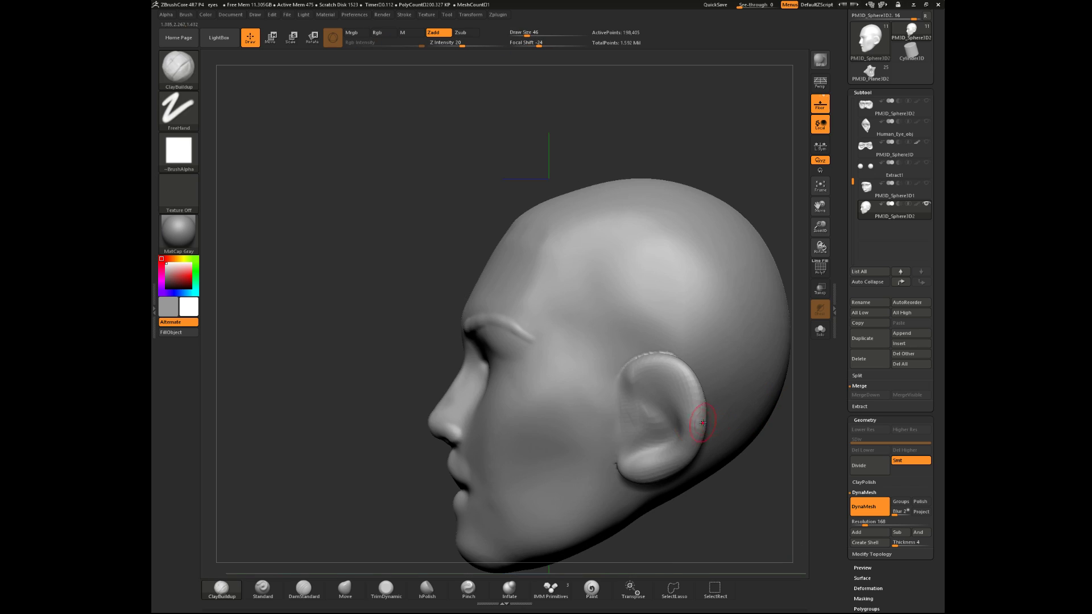
- Raise the earlobe and the top of the ear in side view using the Move brush at draw size 262
{"action": "left_click", "coordinate": [345, 589]}
{"action": "key", "text": "space"}
{"action": "left_click_drag", "start_coordinate": [651, 466], "coordinate": [650, 464]}
{"action": "left_click", "coordinate": [636, 513]}
{"action": "key", "text": "space"}
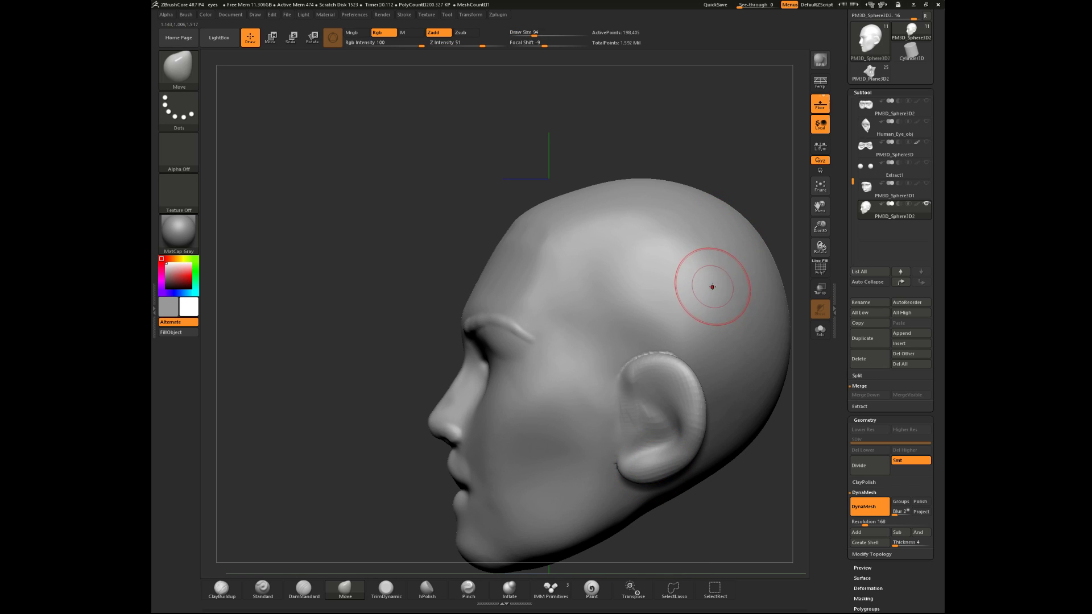
{"action": "left_click", "coordinate": [347, 591]}
{"action": "key", "text": "space"}
{"action": "left_click_drag", "start_coordinate": [652, 350], "coordinate": [667, 351]}
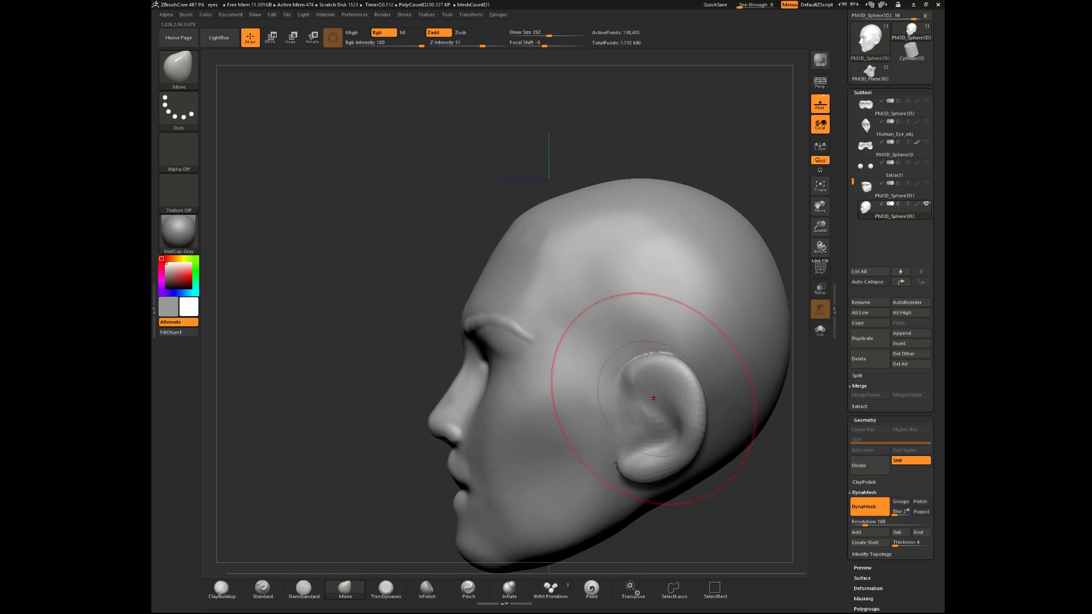
{"action": "left_click_drag", "start_coordinate": [644, 467], "coordinate": [645, 457]}
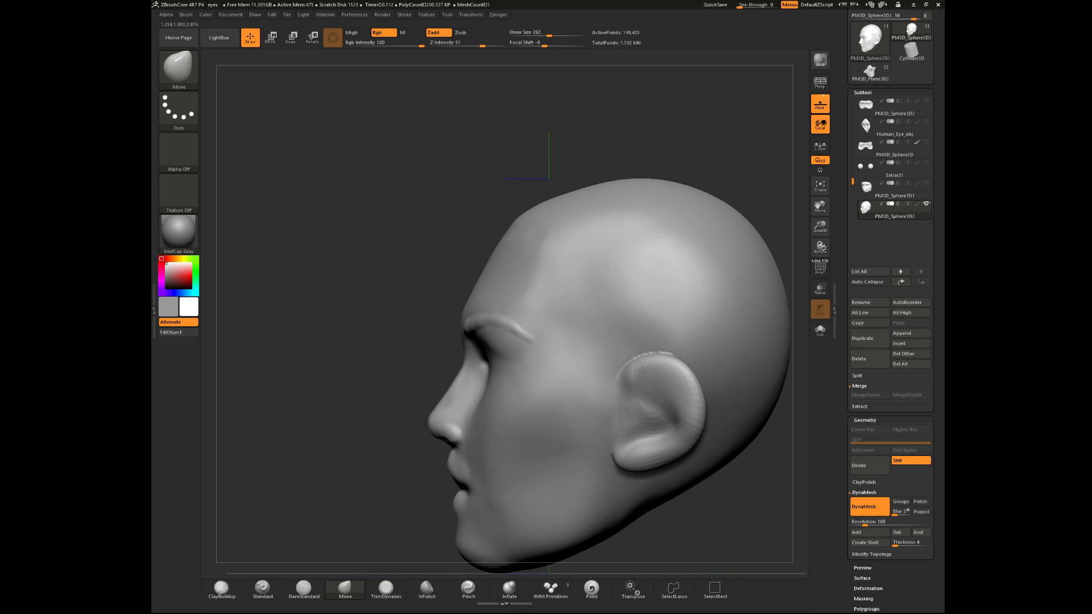
{"action": "left_click_drag", "start_coordinate": [650, 371], "coordinate": [649, 361]}
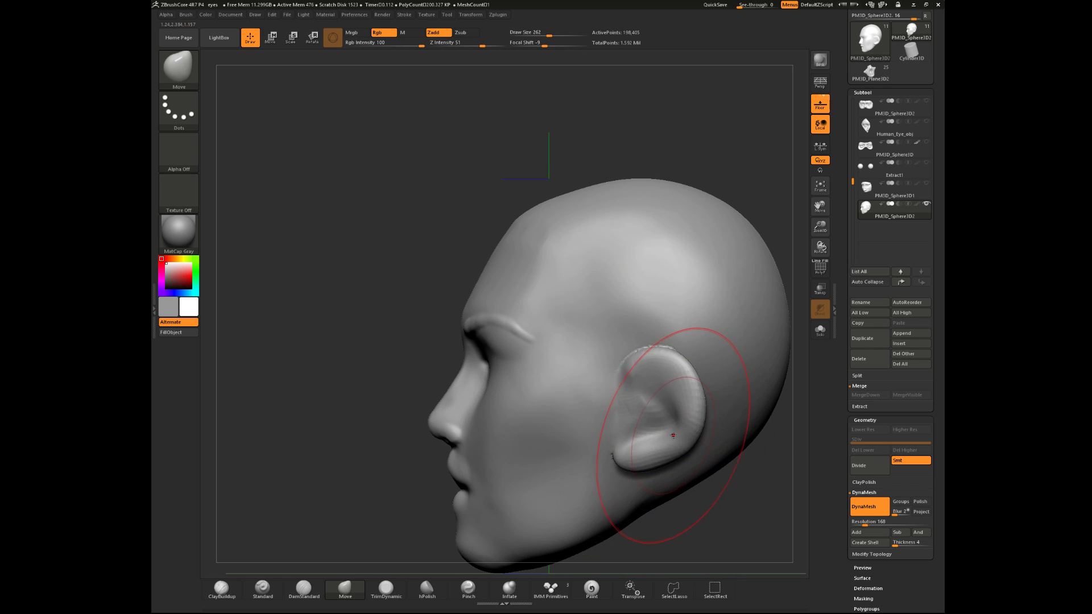
- Refine the ear's shape from a three-quarter view with the Move brush at draw size 104, checking it from the front
{"action": "left_click_drag", "start_coordinate": [712, 492], "coordinate": [761, 497]}
{"action": "key", "text": "space"}
{"action": "left_click", "coordinate": [705, 460]}
{"action": "left_click_drag", "start_coordinate": [707, 448], "coordinate": [721, 451]}
{"action": "key", "text": "space"}
{"action": "left_click", "coordinate": [696, 407]}
{"action": "mouse_move", "coordinate": [695, 407]}
{"action": "left_mouse_down"}
{"action": "mouse_move", "coordinate": [655, 383]}
{"action": "mouse_move", "coordinate": [704, 409]}
{"action": "mouse_move", "coordinate": [646, 436]}
{"action": "mouse_move", "coordinate": [641, 459]}
{"action": "left_mouse_up"}
{"action": "key", "text": "space"}
{"action": "left_click_drag", "start_coordinate": [725, 451], "coordinate": [677, 448]}
{"action": "key", "text": "shift"}
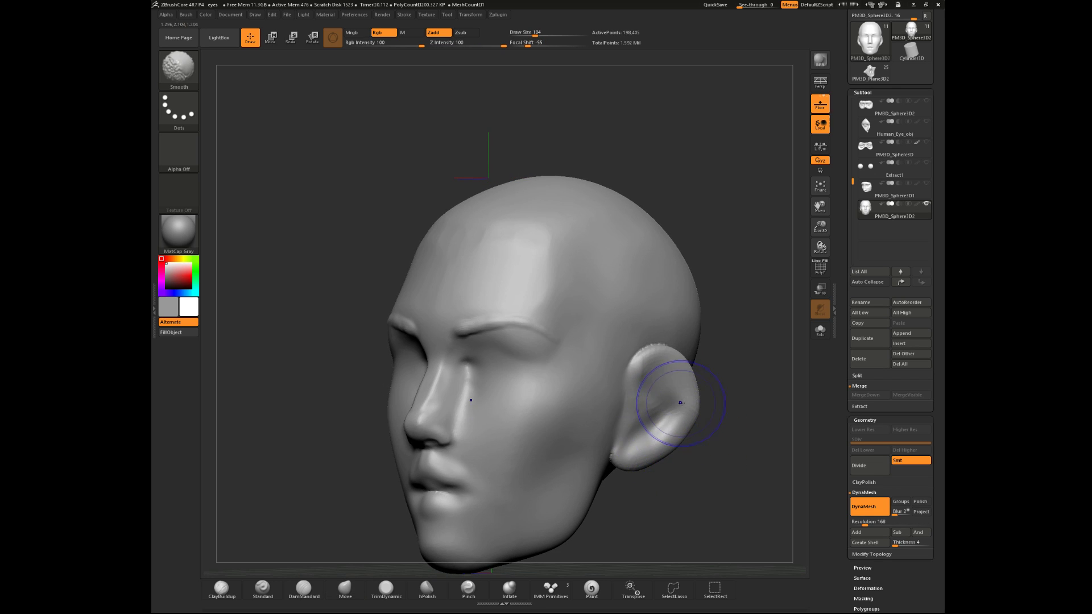
{"action": "mouse_move", "coordinate": [706, 389]}
{"action": "left_mouse_down"}
{"action": "mouse_move", "coordinate": [748, 404]}
{"action": "mouse_move", "coordinate": [683, 386]}
{"action": "mouse_move", "coordinate": [728, 428]}
{"action": "mouse_move", "coordinate": [717, 426]}
{"action": "left_mouse_up"}
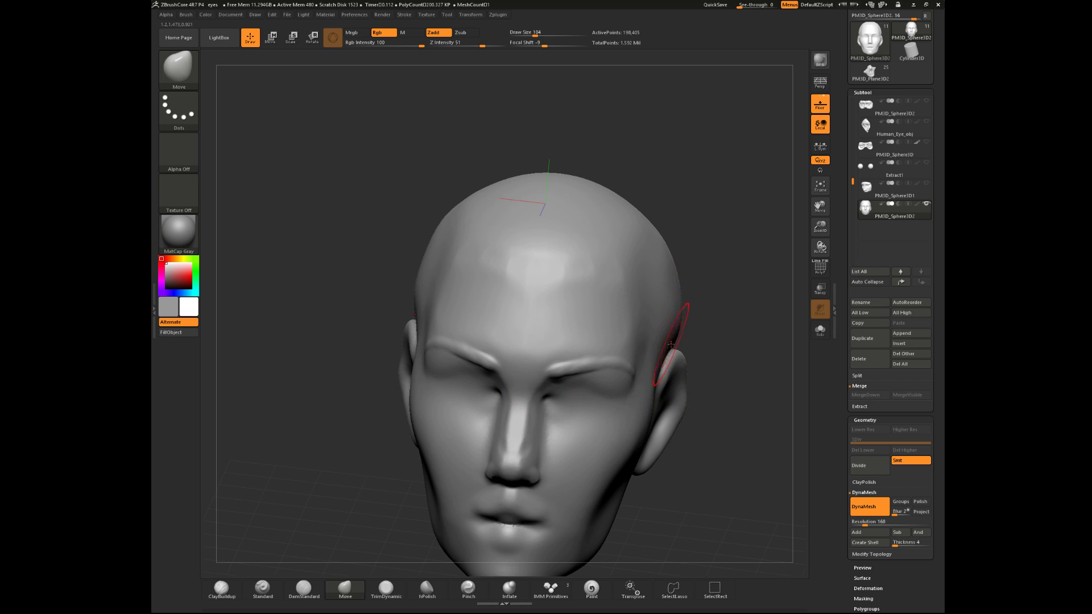
- Build up the upper inner fold of the ear with the ClayBuildup brush at draw size 37
{"action": "left_click", "coordinate": [222, 588]}
{"action": "left_click_drag", "start_coordinate": [697, 399], "coordinate": [700, 397], "text": "shift"}
{"action": "mouse_move", "coordinate": [723, 352]}
{"action": "left_mouse_down", "text": "shift"}
{"action": "mouse_move", "coordinate": [696, 346]}
{"action": "mouse_move", "coordinate": [628, 378]}
{"action": "left_mouse_up", "text": "shift"}
{"action": "key", "text": "space"}
{"action": "key", "text": "ctrl+z"}
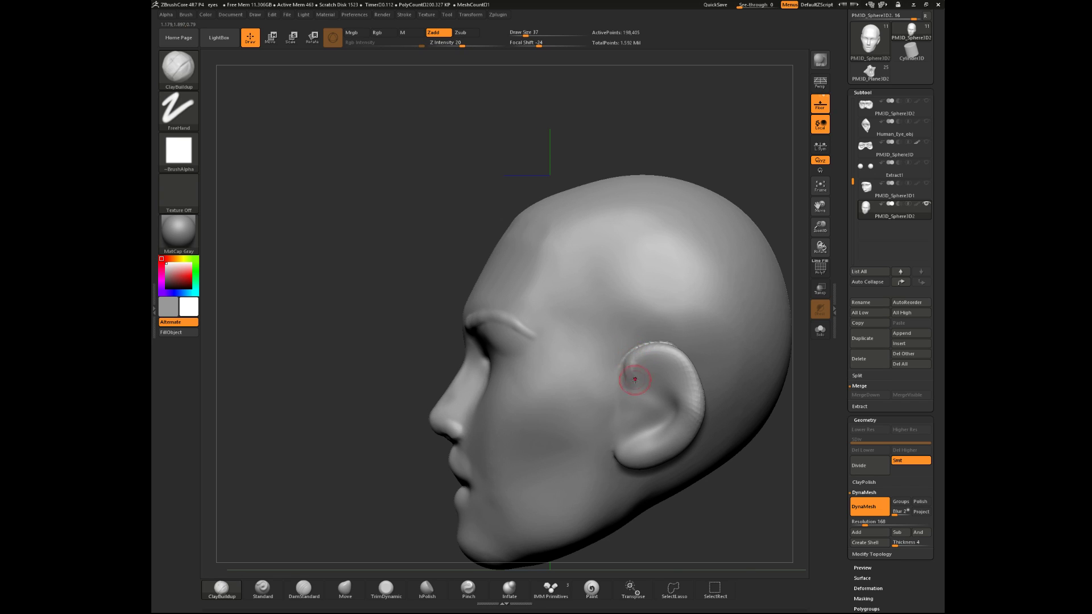
{"action": "left_click_drag", "start_coordinate": [625, 365], "coordinate": [658, 364]}
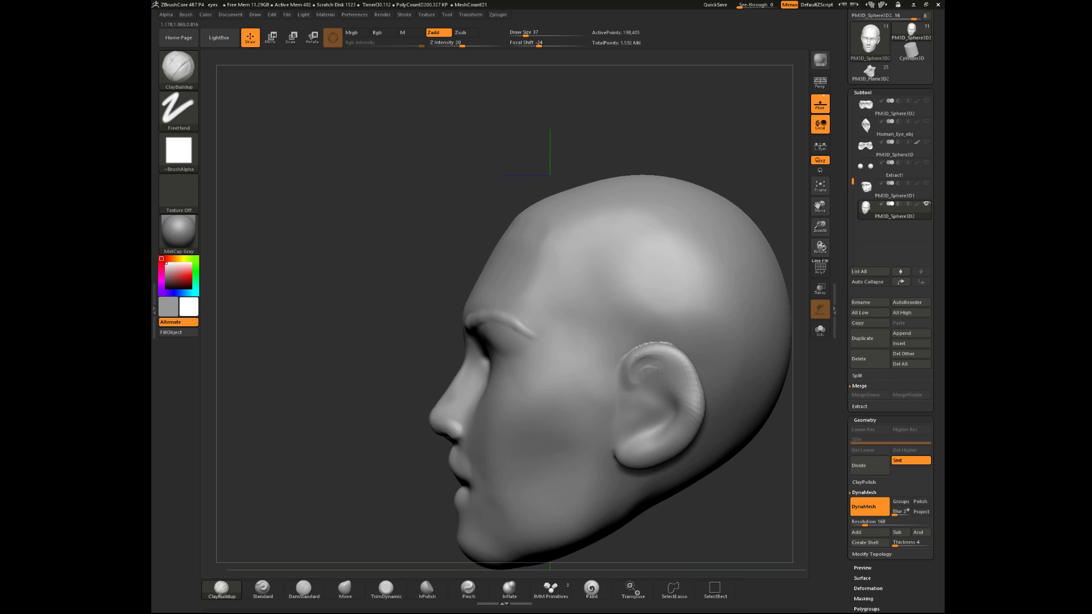
- Smooth the inner surface of the ear and check the whole head from the front and side
{"action": "mouse_move", "coordinate": [721, 502]}
{"action": "left_mouse_down", "text": "alt"}
{"action": "mouse_move", "coordinate": [699, 449]}
{"action": "mouse_move", "coordinate": [725, 449]}
{"action": "left_mouse_up", "text": "alt"}
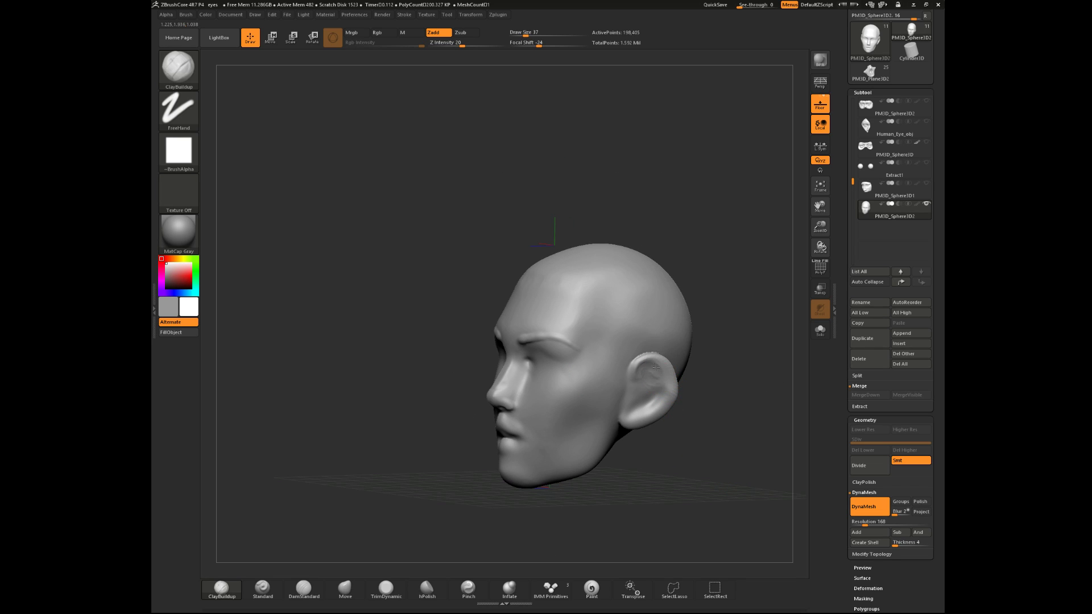
{"action": "right_click_drag", "start_coordinate": [666, 378], "coordinate": [655, 378]}
{"action": "left_click_drag", "start_coordinate": [653, 379], "coordinate": [654, 385], "text": "shift"}
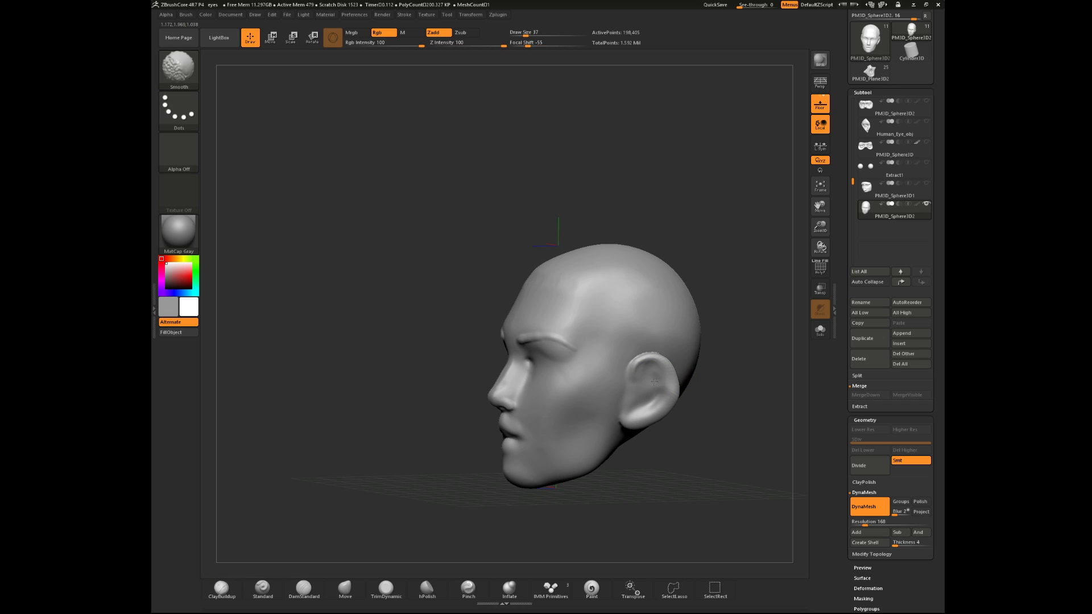
{"action": "left_click_drag", "start_coordinate": [686, 418], "coordinate": [686, 461], "text": "shift"}
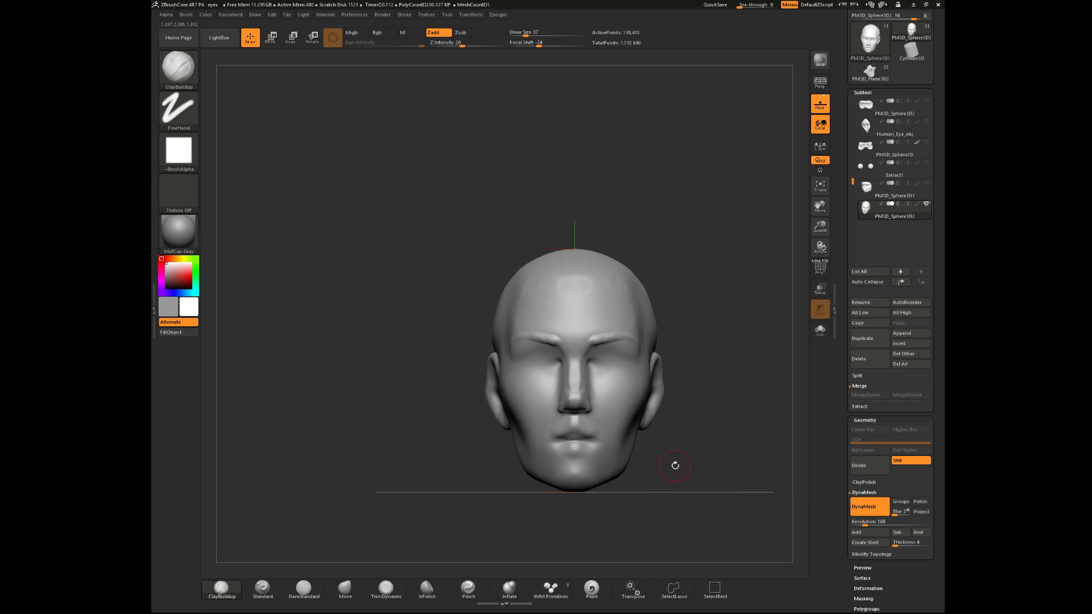
{"action": "left_click_drag", "start_coordinate": [518, 481], "coordinate": [694, 424]}
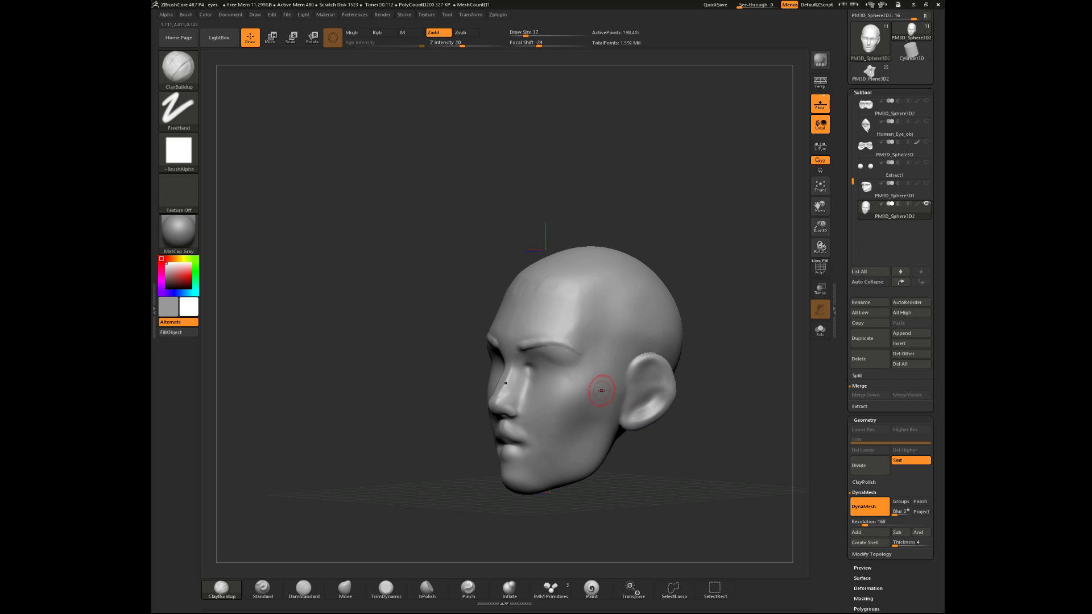
{"action": "left_click_drag", "start_coordinate": [663, 447], "coordinate": [546, 455]}
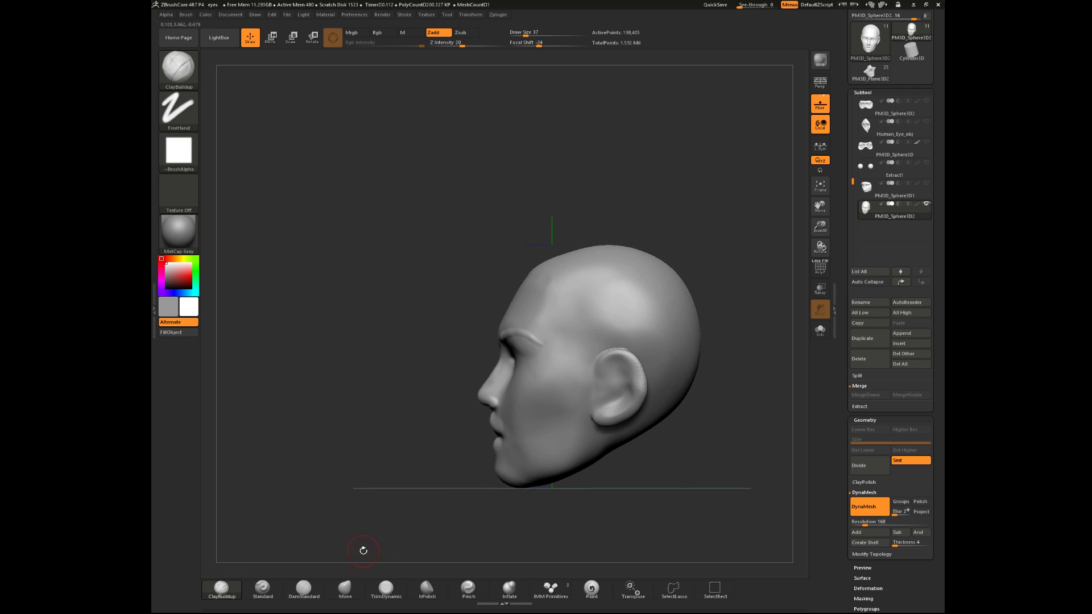
- Adjust the ear's placement against the head with the Move brush at draw size 108, and reduce the size to 51
{"action": "left_click", "coordinate": [345, 588]}
{"action": "key", "text": "space"}
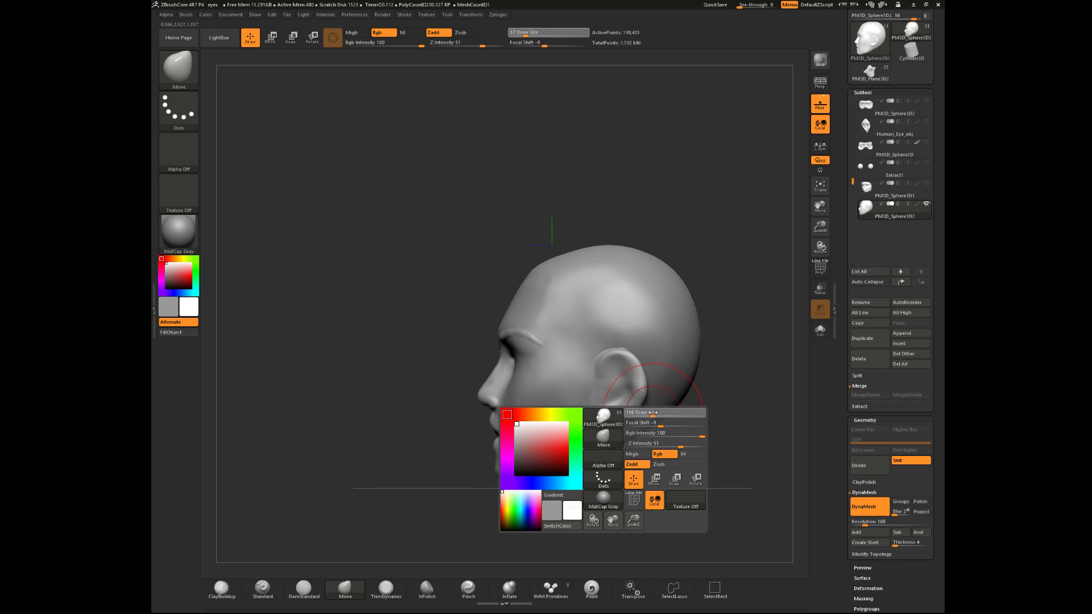
{"action": "left_click_drag", "start_coordinate": [653, 413], "coordinate": [648, 414]}
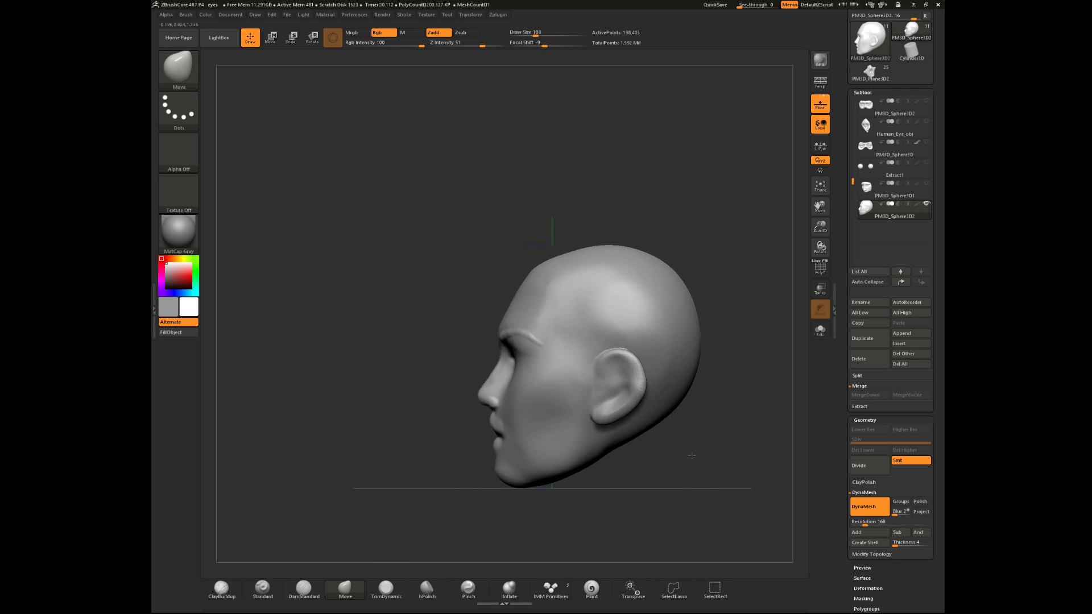
{"action": "left_click_drag", "start_coordinate": [692, 456], "coordinate": [671, 438]}
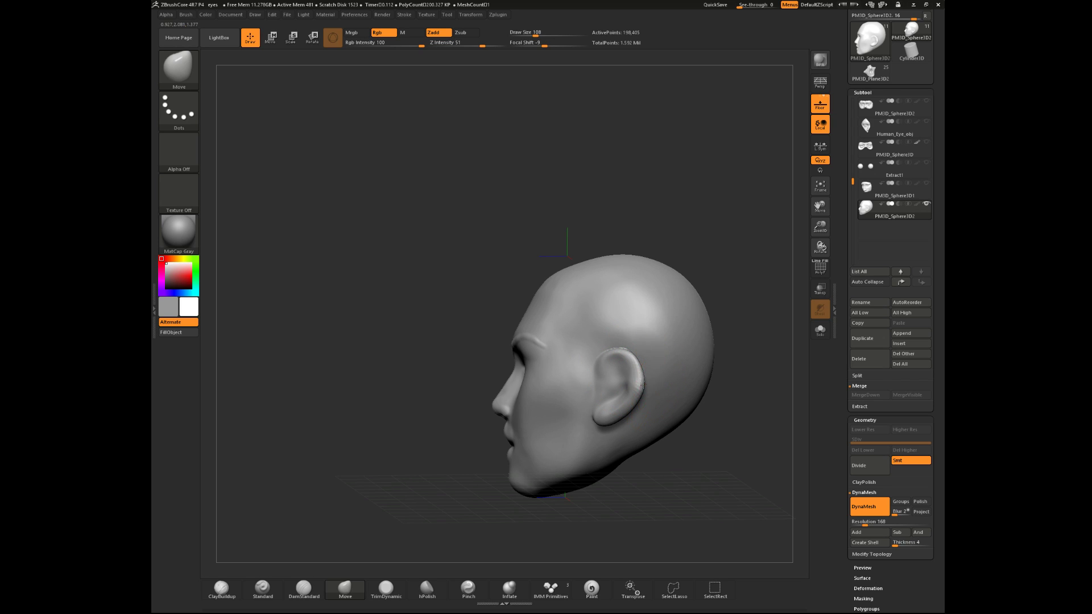
{"action": "mouse_move", "coordinate": [704, 417]}
{"action": "left_mouse_down"}
{"action": "mouse_move", "coordinate": [690, 419]}
{"action": "mouse_move", "coordinate": [698, 488]}
{"action": "mouse_move", "coordinate": [711, 484]}
{"action": "left_mouse_up"}
{"action": "key", "text": "space"}
{"action": "left_click_drag", "start_coordinate": [649, 410], "coordinate": [641, 410]}
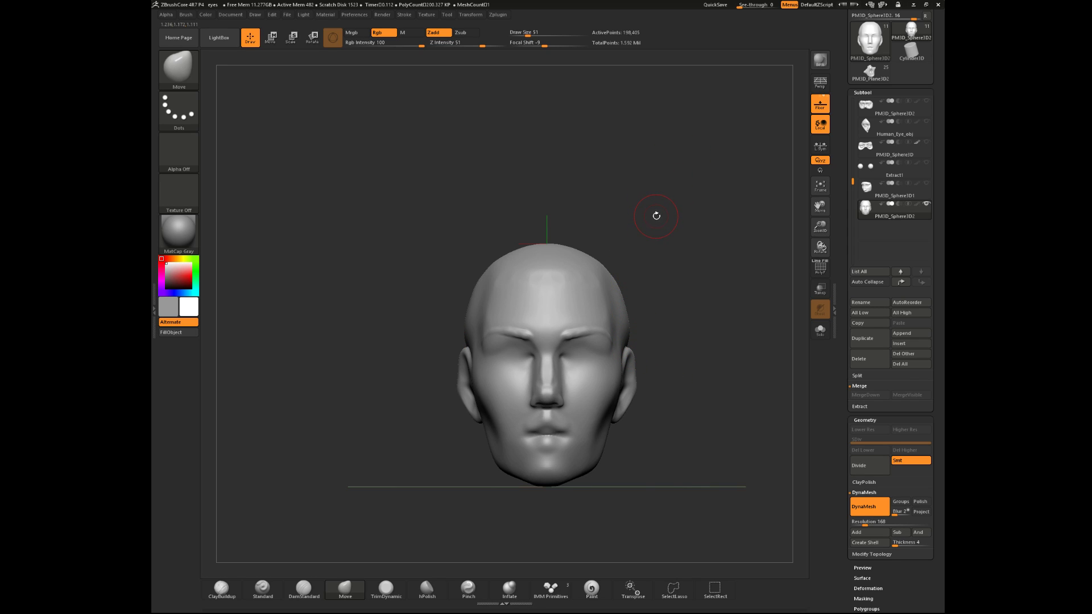
- Narrow the back edge and lobe of the ear in side view using the Move brush at draw size 134
{"action": "mouse_move", "coordinate": [674, 311]}
{"action": "left_mouse_down"}
{"action": "mouse_move", "coordinate": [574, 327]}
{"action": "mouse_move", "coordinate": [494, 284]}
{"action": "mouse_move", "coordinate": [480, 290]}
{"action": "left_mouse_up"}
{"action": "key", "text": "space"}
{"action": "left_click_drag", "start_coordinate": [649, 361], "coordinate": [660, 360]}
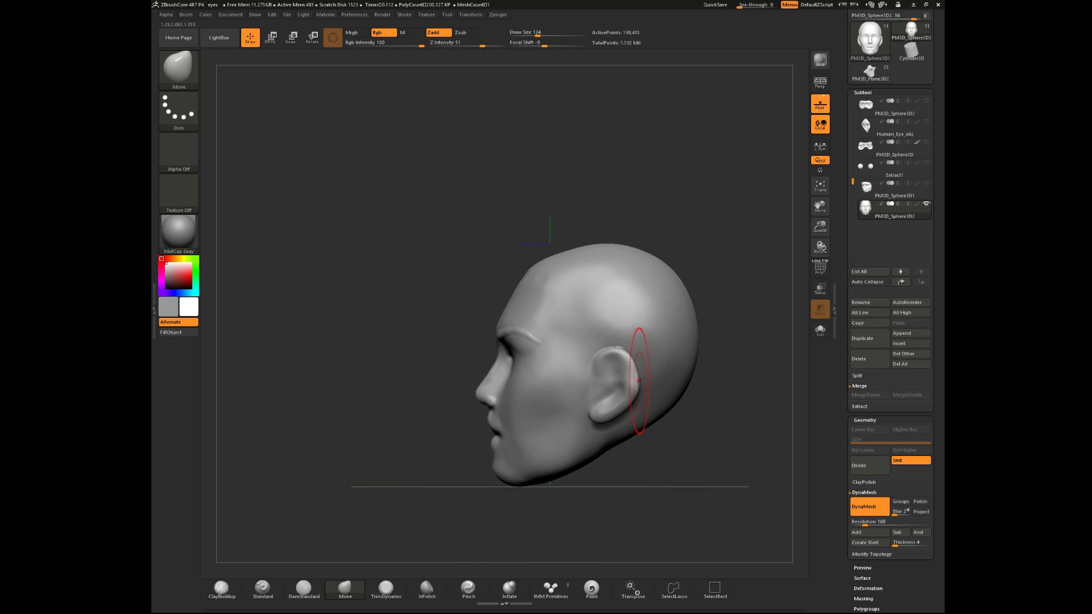
{"action": "mouse_move", "coordinate": [686, 431]}
{"action": "left_mouse_down"}
{"action": "mouse_move", "coordinate": [718, 439]}
{"action": "mouse_move", "coordinate": [683, 441]}
{"action": "left_mouse_up"}
{"action": "mouse_move", "coordinate": [585, 448]}
{"action": "left_mouse_down"}
{"action": "mouse_move", "coordinate": [591, 459]}
{"action": "mouse_move", "coordinate": [654, 435]}
{"action": "mouse_move", "coordinate": [651, 412]}
{"action": "left_mouse_up"}
{"action": "key", "text": "space"}
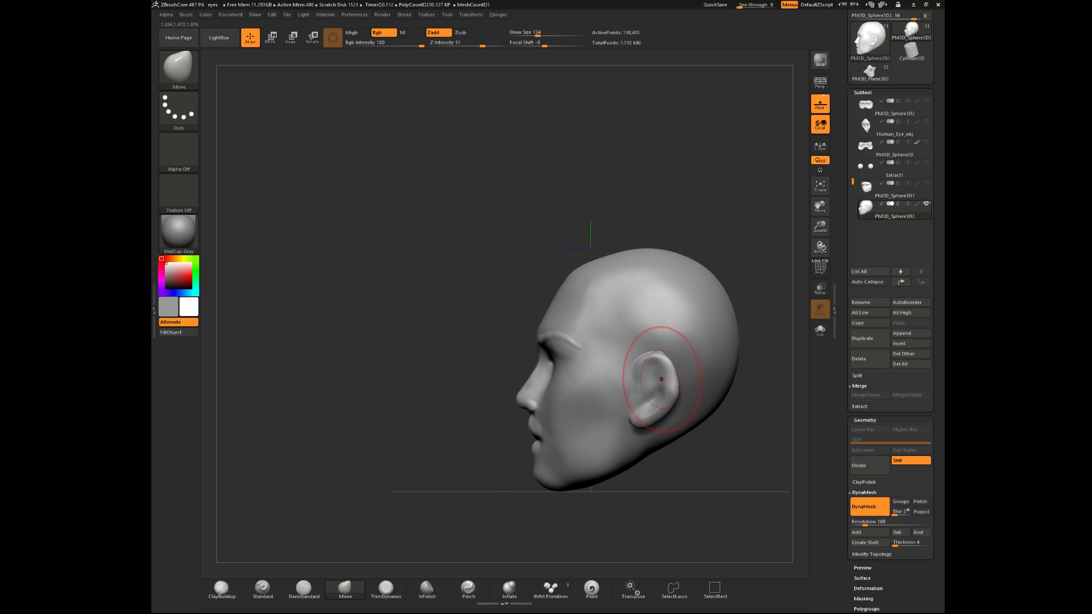
- Sculpt the upper inner hollow of the ear with the ClayBuildup brush at draw size 51
{"action": "left_click", "coordinate": [235, 595]}
{"action": "left_click_drag", "start_coordinate": [390, 393], "coordinate": [396, 460], "text": "alt"}
{"action": "left_click_drag", "start_coordinate": [719, 491], "coordinate": [660, 375]}
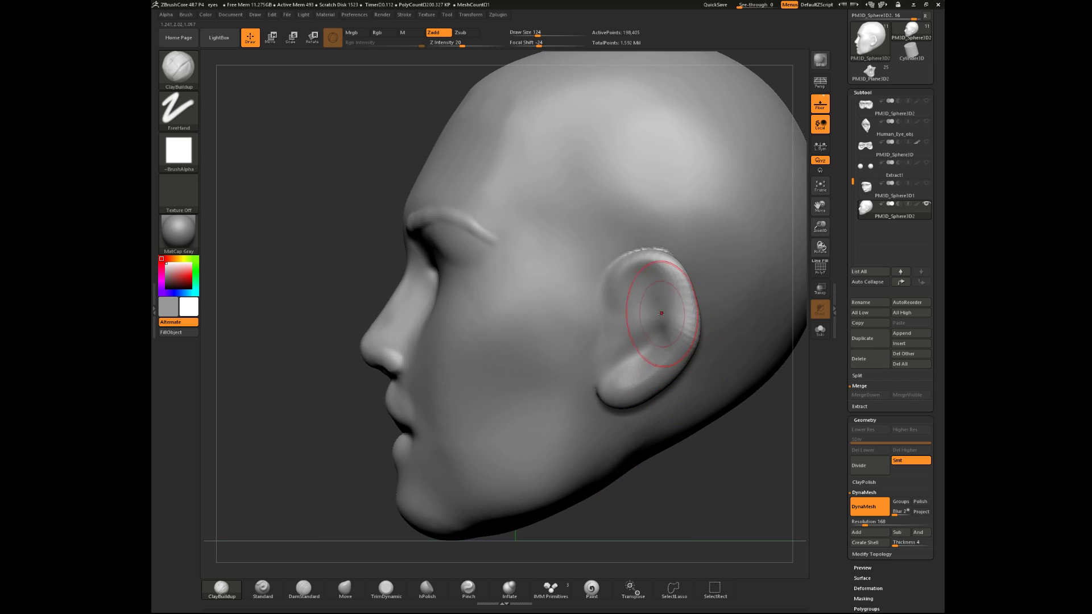
{"action": "key", "text": "space"}
{"action": "left_click_drag", "start_coordinate": [658, 305], "coordinate": [637, 272]}
{"action": "key", "text": "space"}
{"action": "left_click_drag", "start_coordinate": [614, 275], "coordinate": [629, 268]}
- Smooth the sculpted upper inner ear from a three-quarter view and review the whole head
{"action": "left_click_drag", "start_coordinate": [726, 435], "coordinate": [782, 461]}
{"action": "left_click_drag", "start_coordinate": [657, 280], "coordinate": [629, 273], "text": "shift"}
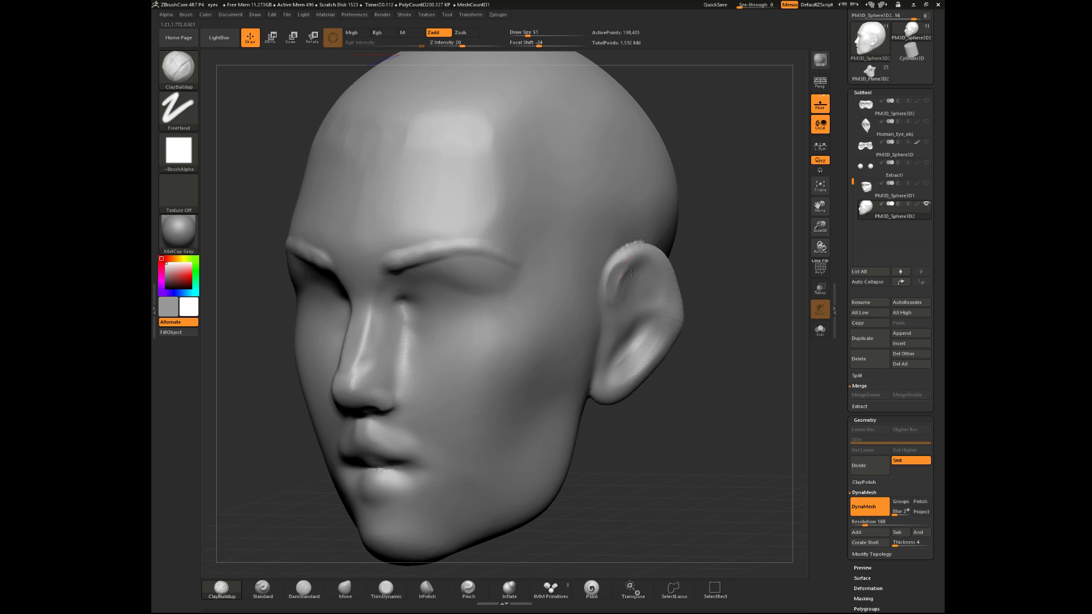
{"action": "key", "text": "shift"}
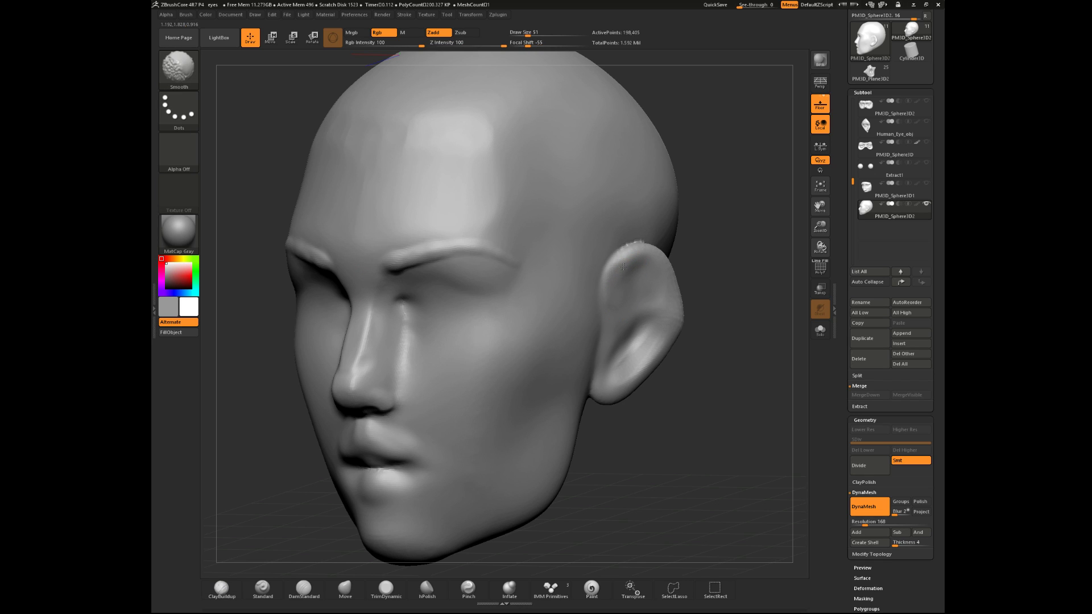
{"action": "left_click_drag", "start_coordinate": [690, 310], "coordinate": [688, 283], "text": "alt"}
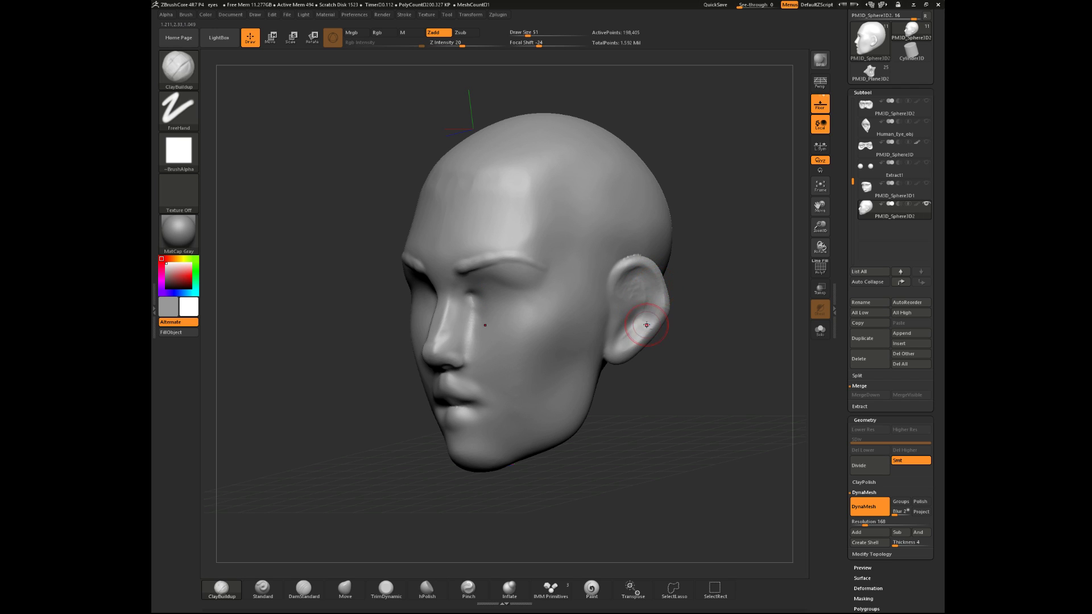
- Deepen the inner hollow of the ear with subtractive ClayBuildup strokes at draw size 51 and smooth the side of the face
{"action": "key", "text": "shift"}
{"action": "left_click_drag", "start_coordinate": [718, 318], "coordinate": [632, 320]}
{"action": "left_click_drag", "start_coordinate": [649, 306], "coordinate": [652, 329], "text": "alt"}
{"action": "left_click_drag", "start_coordinate": [528, 380], "coordinate": [578, 397], "text": "shift"}
- Adjust the outer rim and upper edge of the ear with the Move brush at draw size 108
{"action": "left_click", "coordinate": [346, 596]}
{"action": "key", "text": "space"}
{"action": "left_click_drag", "start_coordinate": [676, 369], "coordinate": [738, 364]}
{"action": "left_click_drag", "start_coordinate": [631, 323], "coordinate": [627, 319]}
{"action": "left_click_drag", "start_coordinate": [666, 362], "coordinate": [725, 358]}
{"action": "mouse_move", "coordinate": [638, 263]}
{"action": "left_mouse_down"}
{"action": "mouse_move", "coordinate": [624, 290]}
{"action": "mouse_move", "coordinate": [631, 333]}
{"action": "mouse_move", "coordinate": [617, 329]}
{"action": "left_mouse_up"}
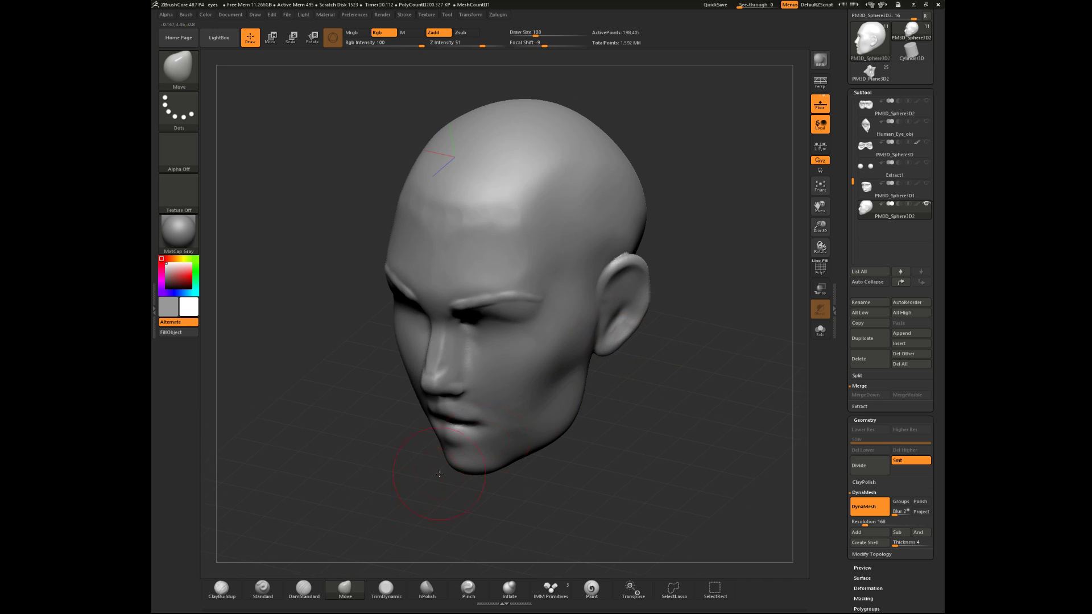
- Flatten the side of the skull above the ear using the TrimDynamic brush at draw size 141
{"action": "left_click", "coordinate": [386, 588]}
{"action": "left_click_drag", "start_coordinate": [724, 338], "coordinate": [656, 281]}
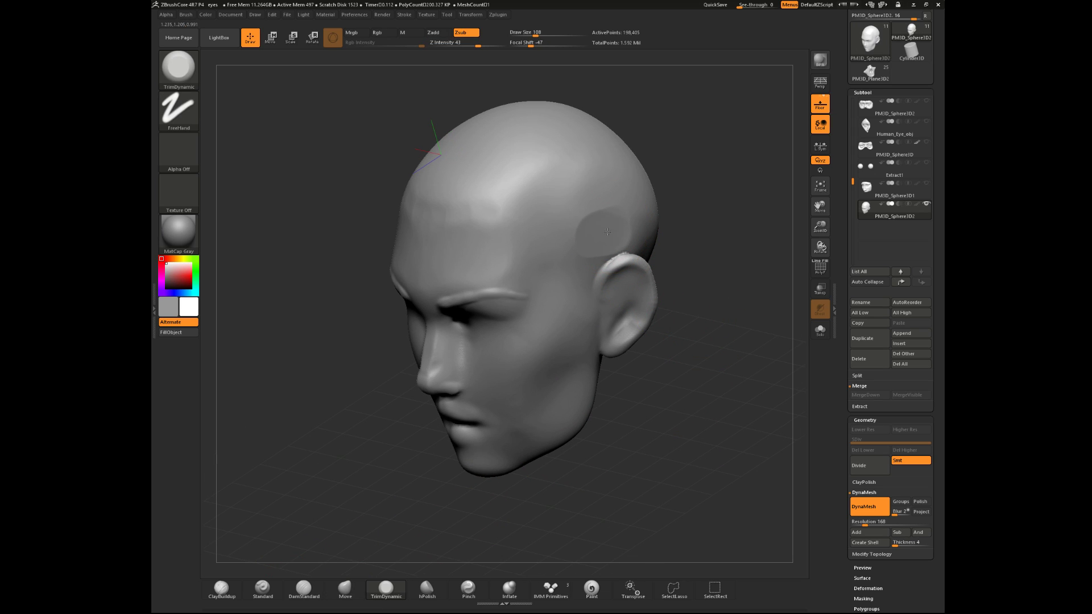
{"action": "key", "text": "space"}
{"action": "left_click_drag", "start_coordinate": [668, 229], "coordinate": [648, 229]}
{"action": "key", "text": "space"}
{"action": "mouse_move", "coordinate": [570, 232]}
{"action": "left_mouse_down"}
{"action": "mouse_move", "coordinate": [583, 229]}
{"action": "mouse_move", "coordinate": [561, 237]}
{"action": "left_mouse_up"}
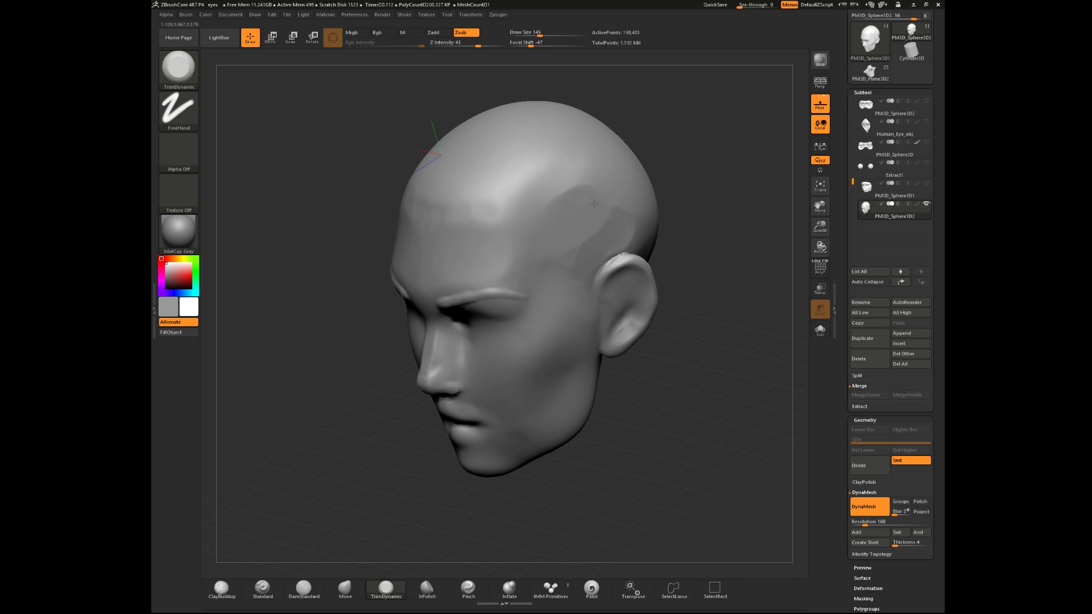
- Cut a crease where the top of the ear meets the head with the DamStandard brush at draw size 77
{"action": "left_click", "coordinate": [294, 593]}
{"action": "left_click_drag", "start_coordinate": [727, 339], "coordinate": [684, 294]}
{"action": "key", "text": "space"}
{"action": "left_click_drag", "start_coordinate": [660, 253], "coordinate": [652, 254]}
{"action": "mouse_move", "coordinate": [745, 219]}
{"action": "left_mouse_down"}
{"action": "mouse_move", "coordinate": [713, 252]}
{"action": "mouse_move", "coordinate": [753, 233]}
{"action": "left_mouse_up"}
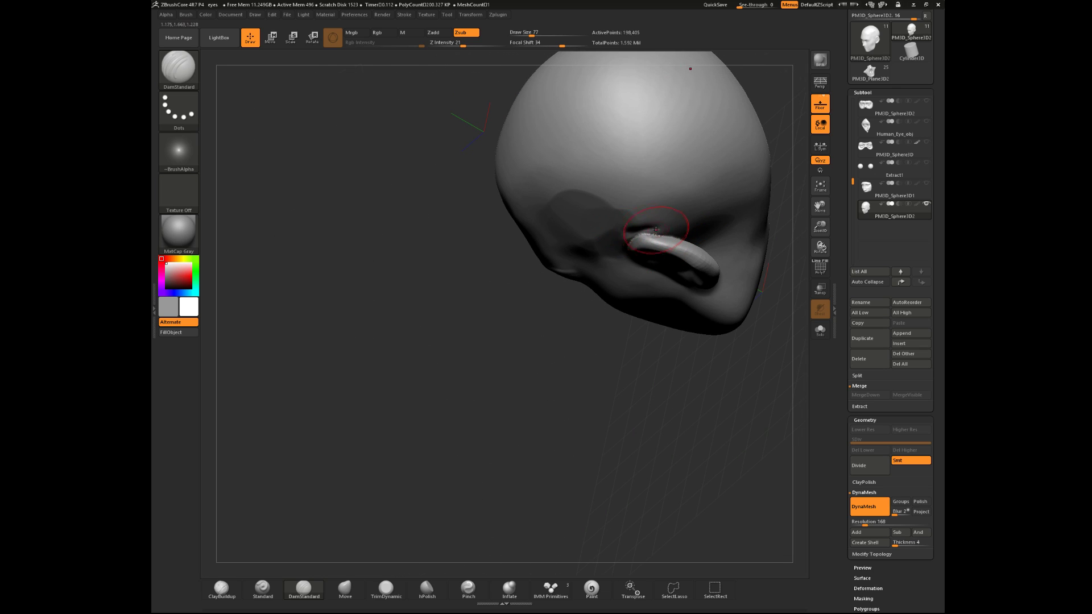
{"action": "mouse_move", "coordinate": [548, 395]}
{"action": "left_mouse_down"}
{"action": "mouse_move", "coordinate": [690, 301]}
{"action": "mouse_move", "coordinate": [726, 309]}
{"action": "mouse_move", "coordinate": [686, 385]}
{"action": "left_mouse_up"}
- Build up the area of the head just above the ear with ClayBuildup at draw size 77, undoing one stroke
{"action": "left_click", "coordinate": [382, 589]}
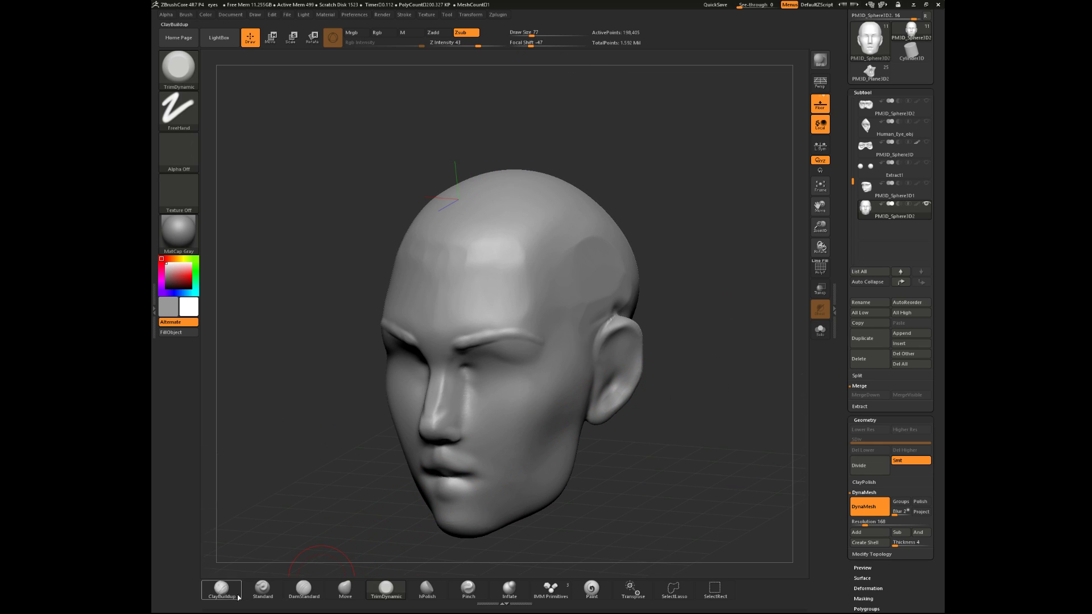
{"action": "left_click", "coordinate": [222, 589]}
{"action": "mouse_move", "coordinate": [569, 370]}
{"action": "left_mouse_down"}
{"action": "mouse_move", "coordinate": [679, 311]}
{"action": "mouse_move", "coordinate": [577, 321]}
{"action": "mouse_move", "coordinate": [620, 311]}
{"action": "left_mouse_up"}
{"action": "mouse_move", "coordinate": [744, 341]}
{"action": "left_mouse_down"}
{"action": "mouse_move", "coordinate": [763, 359]}
{"action": "mouse_move", "coordinate": [716, 320]}
{"action": "left_mouse_up"}
{"action": "left_click_drag", "start_coordinate": [717, 397], "coordinate": [660, 386]}
{"action": "key", "text": "ctrl+z"}
{"action": "left_click_drag", "start_coordinate": [748, 400], "coordinate": [609, 431], "text": "alt"}
{"action": "mouse_move", "coordinate": [609, 430]}
{"action": "left_mouse_down"}
{"action": "mouse_move", "coordinate": [638, 399]}
{"action": "mouse_move", "coordinate": [691, 420]}
{"action": "mouse_move", "coordinate": [698, 447]}
{"action": "mouse_move", "coordinate": [717, 411]}
{"action": "left_mouse_up"}
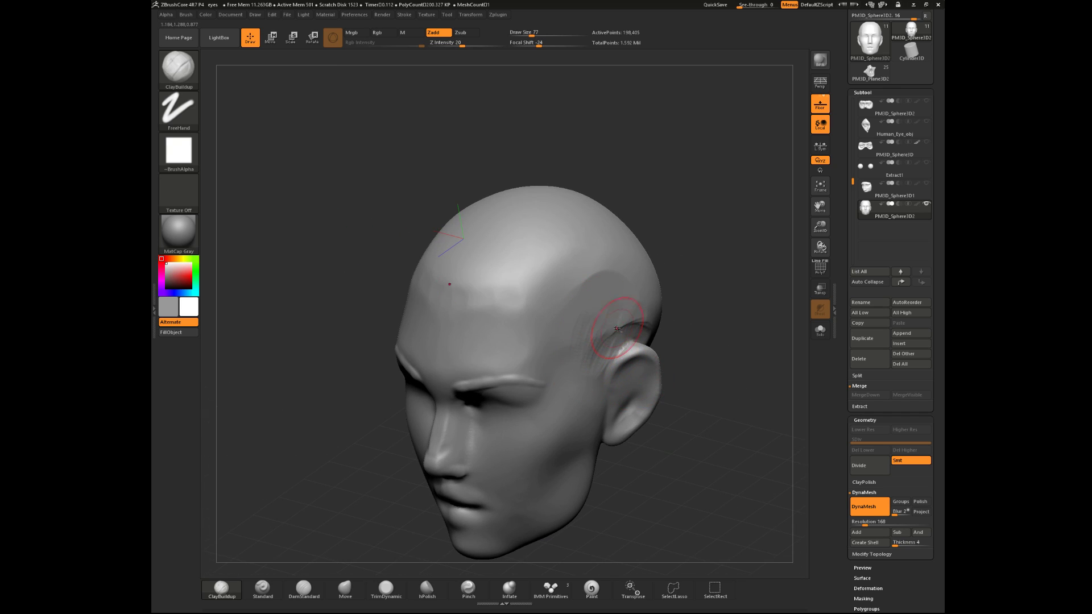
- Fill out the skull above and behind the ear with ClayBuildup at draw size 120 and smooth the area
{"action": "mouse_move", "coordinate": [727, 347]}
{"action": "left_mouse_down"}
{"action": "mouse_move", "coordinate": [659, 342]}
{"action": "mouse_move", "coordinate": [658, 317]}
{"action": "mouse_move", "coordinate": [690, 340]}
{"action": "left_mouse_up"}
{"action": "key", "text": "space"}
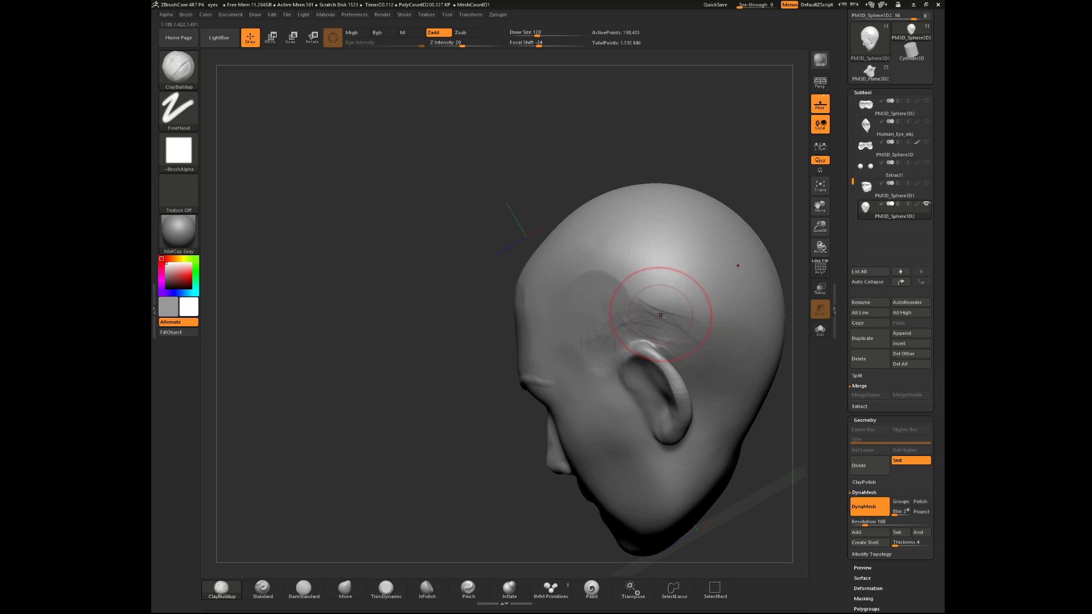
{"action": "mouse_move", "coordinate": [743, 190]}
{"action": "left_mouse_down"}
{"action": "mouse_move", "coordinate": [652, 180]}
{"action": "mouse_move", "coordinate": [434, 322]}
{"action": "mouse_move", "coordinate": [468, 321]}
{"action": "left_mouse_up"}
{"action": "key", "text": "shift"}
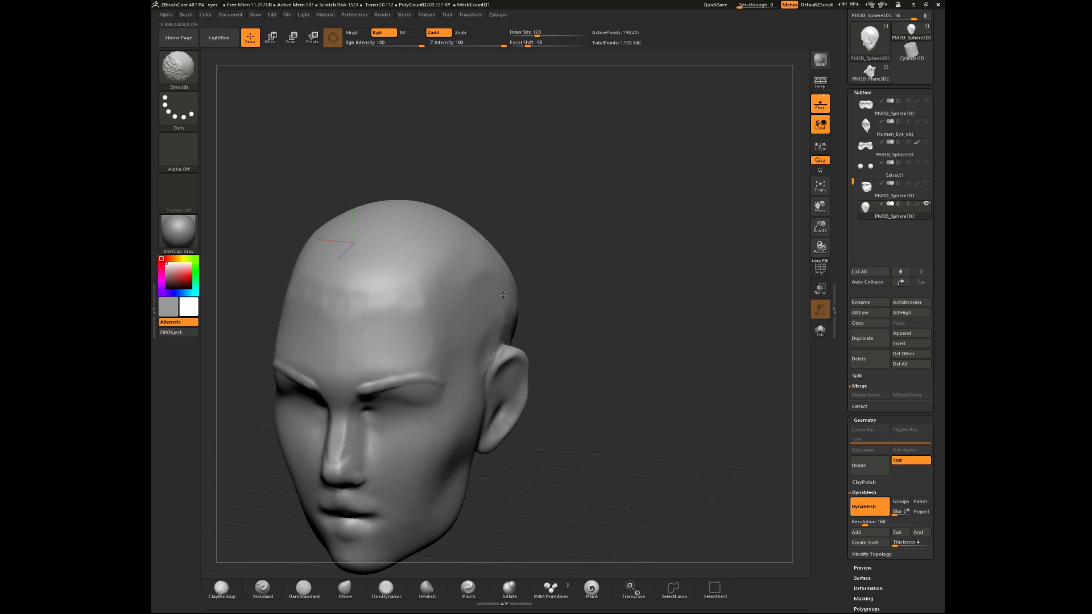
{"action": "mouse_move", "coordinate": [546, 275]}
{"action": "left_mouse_down", "text": "shift"}
{"action": "mouse_move", "coordinate": [570, 273]}
{"action": "mouse_move", "coordinate": [556, 305]}
{"action": "mouse_move", "coordinate": [515, 319]}
{"action": "left_mouse_up", "text": "shift"}
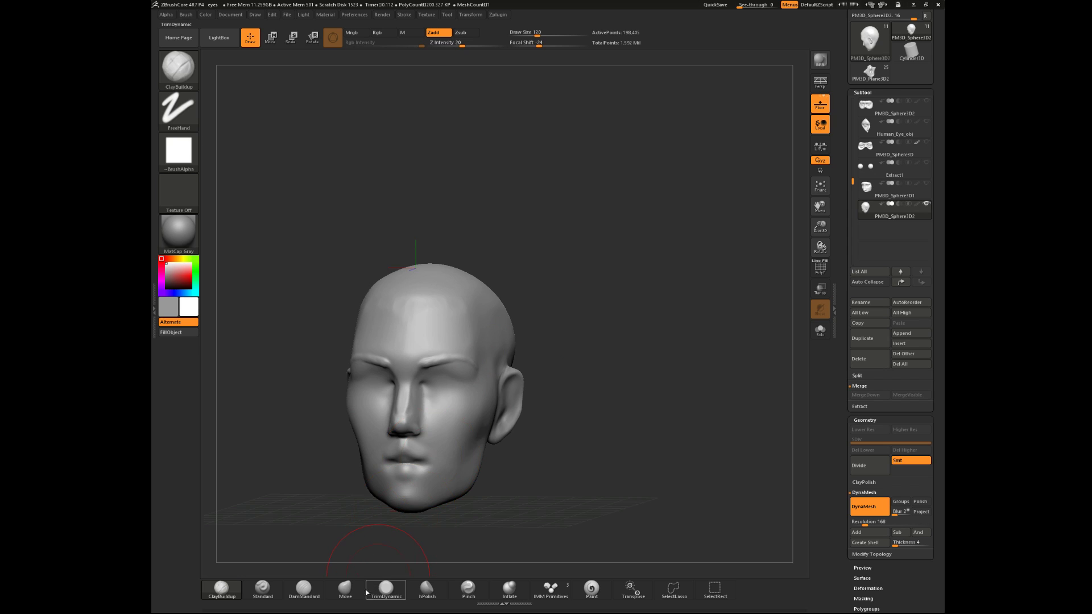
- Refine the side contour of the skull in front view using the Move brush at draw size 192
{"action": "left_click", "coordinate": [354, 589]}
{"action": "mouse_move", "coordinate": [575, 295]}
{"action": "left_mouse_down"}
{"action": "mouse_move", "coordinate": [513, 339]}
{"action": "mouse_move", "coordinate": [566, 285]}
{"action": "mouse_move", "coordinate": [542, 275]}
{"action": "mouse_move", "coordinate": [517, 283]}
{"action": "mouse_move", "coordinate": [614, 282]}
{"action": "mouse_move", "coordinate": [563, 318]}
{"action": "left_mouse_up"}
{"action": "key", "text": "space"}
{"action": "key", "text": "space"}
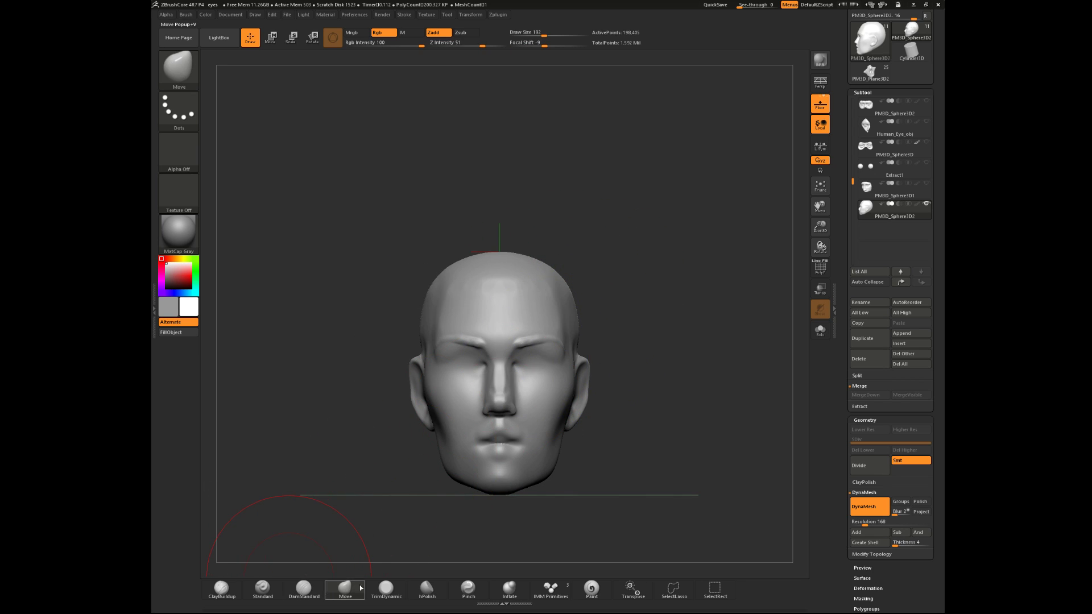
- Flatten the planes of the forehead and temple with the TrimDynamic brush at draw size 128
{"action": "left_click", "coordinate": [386, 589]}
{"action": "left_click_drag", "start_coordinate": [353, 450], "coordinate": [403, 458]}
{"action": "key", "text": "space"}
{"action": "left_click_drag", "start_coordinate": [519, 325], "coordinate": [529, 334]}
{"action": "mouse_move", "coordinate": [723, 302]}
{"action": "left_mouse_down"}
{"action": "mouse_move", "coordinate": [645, 303]}
{"action": "mouse_move", "coordinate": [630, 329]}
{"action": "left_mouse_up"}
{"action": "key", "text": "space"}
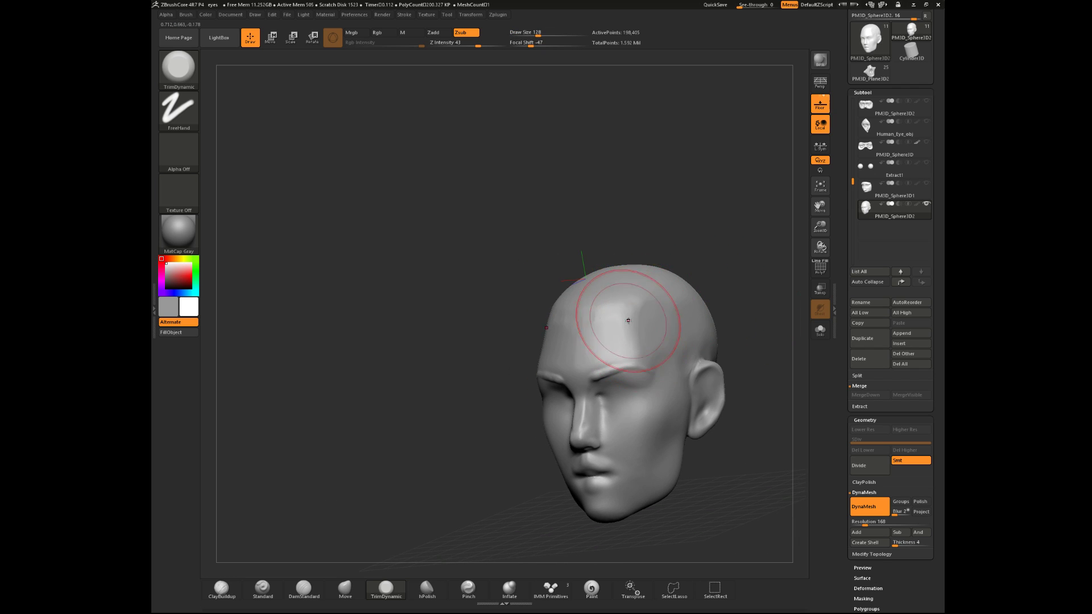
{"action": "left_click_drag", "start_coordinate": [646, 212], "coordinate": [588, 244], "text": "shift"}
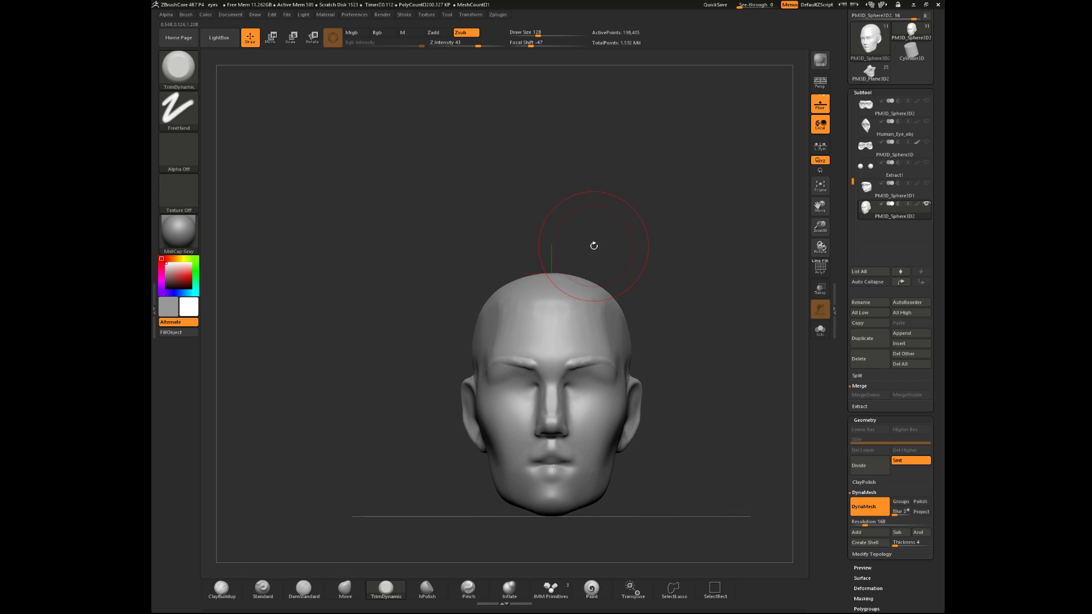
{"action": "left_click_drag", "start_coordinate": [605, 256], "coordinate": [583, 295]}
{"action": "mouse_move", "coordinate": [619, 335]}
{"action": "left_mouse_down", "text": "shift"}
{"action": "mouse_move", "coordinate": [648, 292]}
{"action": "mouse_move", "coordinate": [629, 324]}
{"action": "left_mouse_up", "text": "shift"}
- Adjust the forehead and brow profile in side view with the Move brush at draw size 213
{"action": "left_click", "coordinate": [347, 594]}
{"action": "key", "text": "space"}
{"action": "key", "text": "space"}
{"action": "left_click_drag", "start_coordinate": [563, 282], "coordinate": [570, 279]}
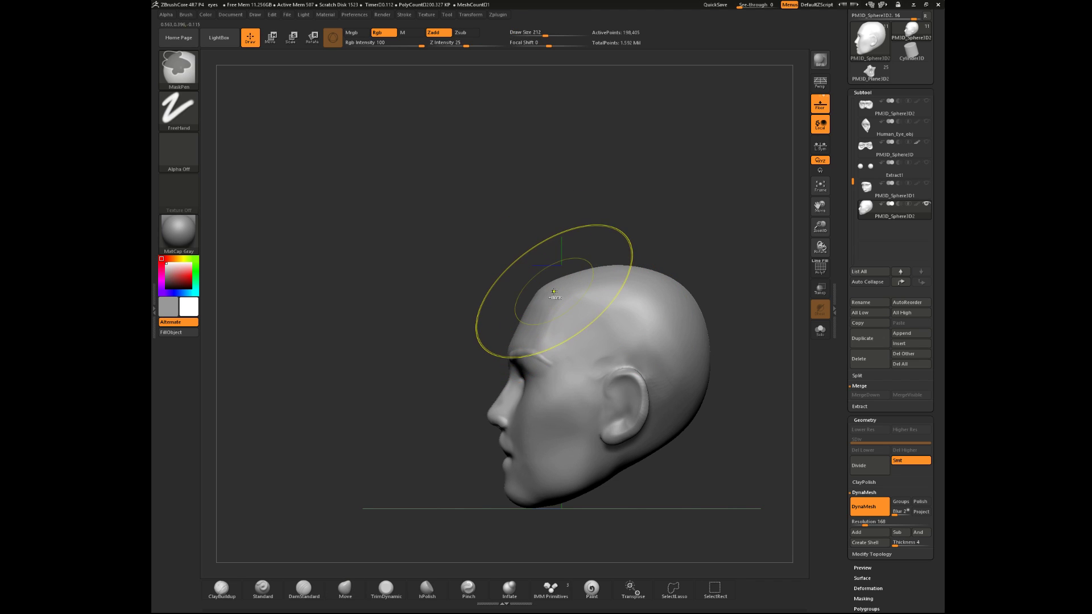
{"action": "left_click_drag", "start_coordinate": [511, 379], "coordinate": [514, 379]}
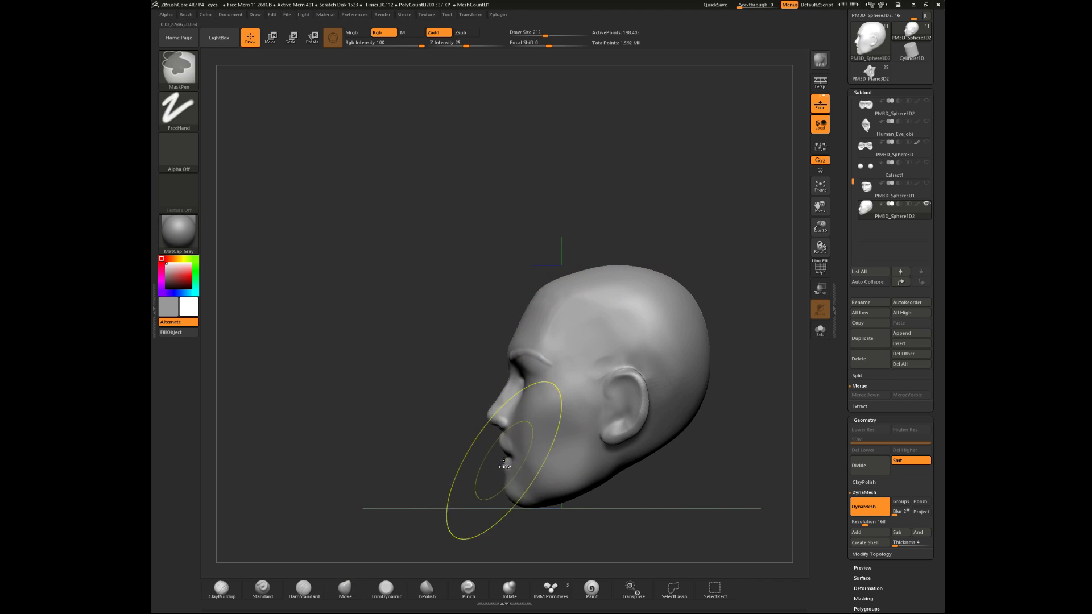
- Undo the last stroke and refine the mouth and chin profile with Move at draw size 365 and focal shift 44
{"action": "mouse_move", "coordinate": [505, 489]}
{"action": "left_mouse_down"}
{"action": "mouse_move", "coordinate": [517, 488]}
{"action": "mouse_move", "coordinate": [518, 441]}
{"action": "mouse_move", "coordinate": [521, 454]}
{"action": "mouse_move", "coordinate": [556, 444]}
{"action": "left_mouse_up"}
{"action": "key", "text": "ctrl+z"}
{"action": "key", "text": "space"}
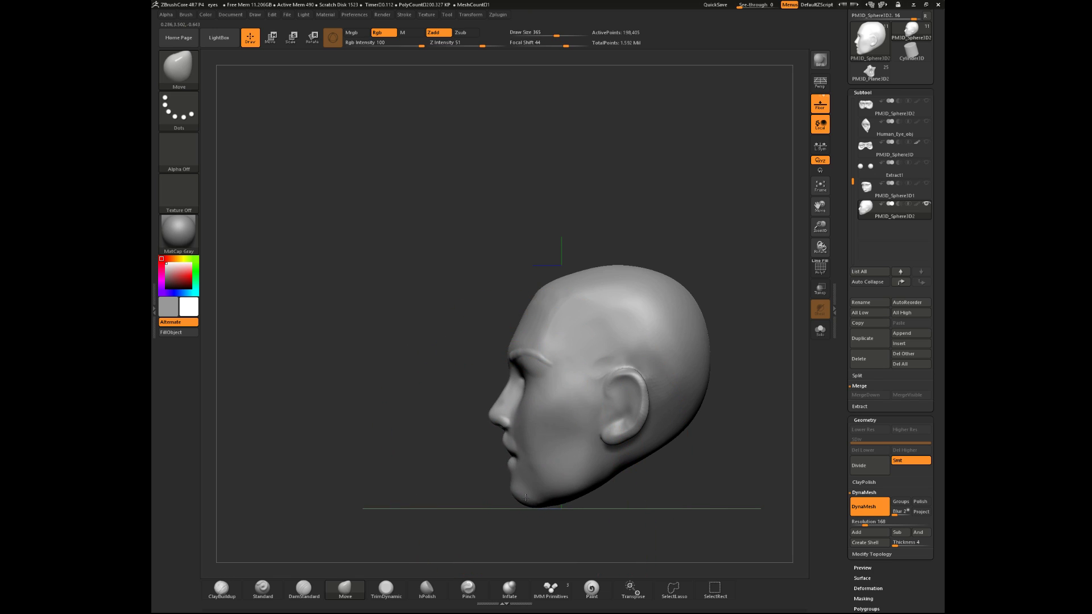
{"action": "left_click_drag", "start_coordinate": [487, 530], "coordinate": [547, 536]}
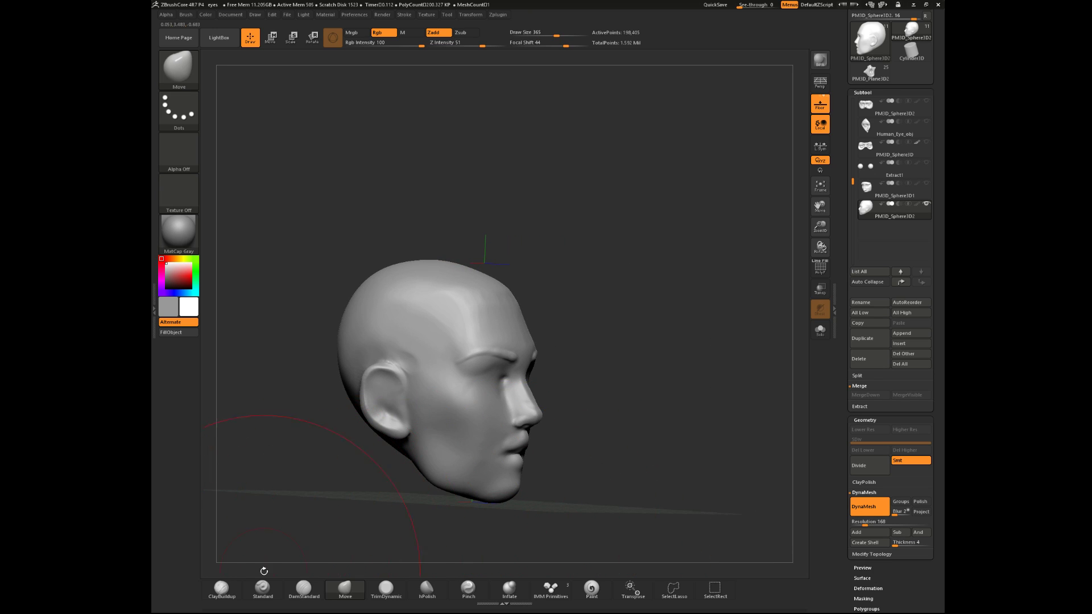
- Build up the side of the forehead with ClayBuildup at draw size 112 and smooth the strokes
{"action": "left_click", "coordinate": [222, 589]}
{"action": "key", "text": "space"}
{"action": "left_click_drag", "start_coordinate": [597, 444], "coordinate": [577, 444]}
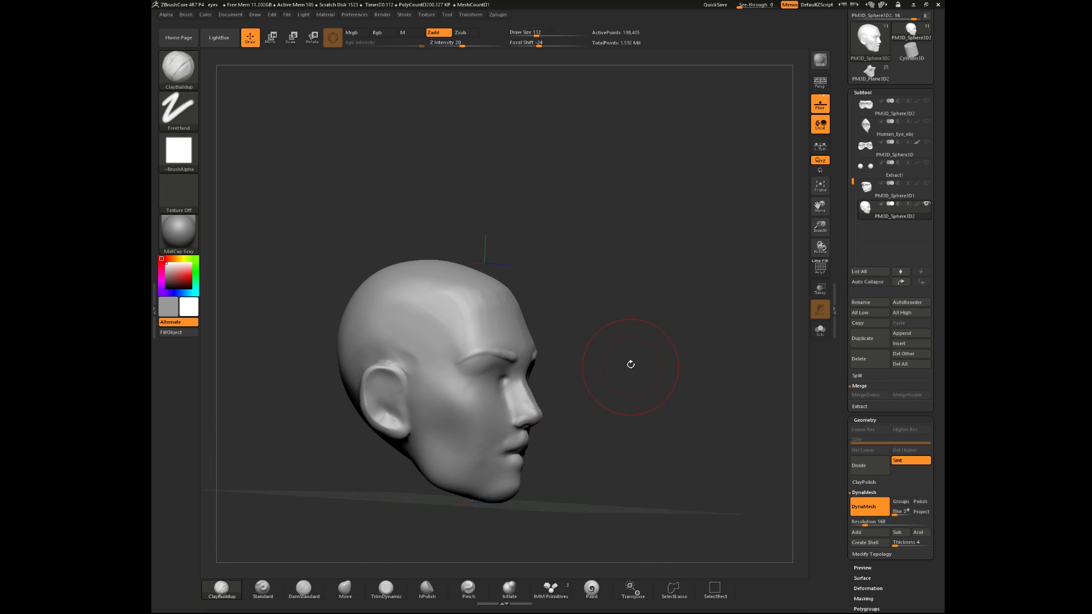
{"action": "left_click_drag", "start_coordinate": [631, 373], "coordinate": [508, 279]}
{"action": "key", "text": "shift"}
{"action": "left_click_drag", "start_coordinate": [631, 341], "coordinate": [541, 324]}
{"action": "left_click_drag", "start_coordinate": [537, 291], "coordinate": [550, 294], "text": "shift"}
- Shape the area beside the outer end of the eyebrow with ClayBuildup at draw size 54 and smooth it
{"action": "key", "text": "space"}
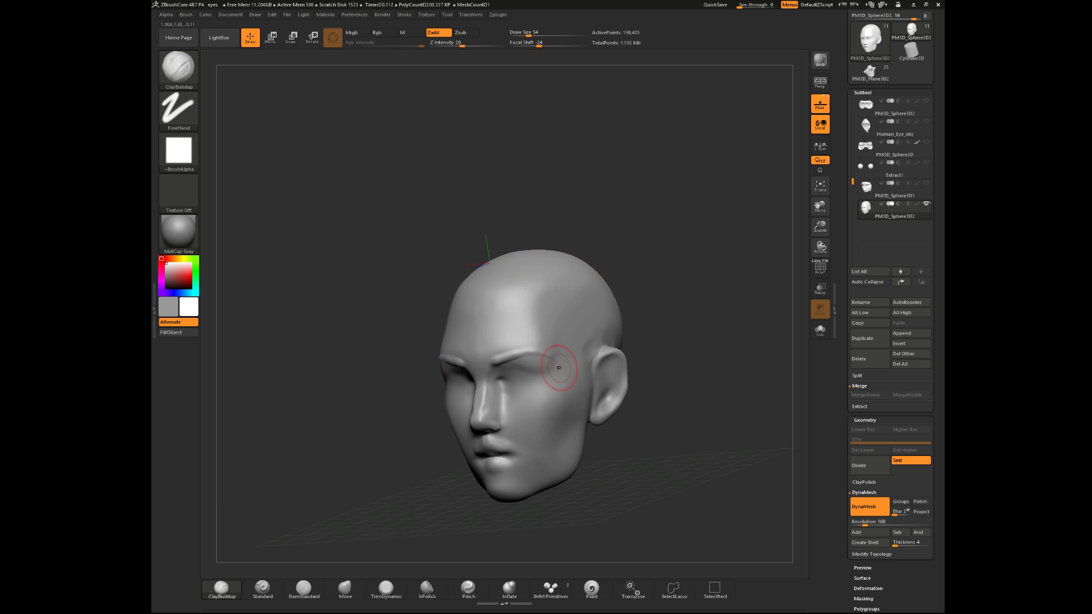
{"action": "key", "text": "shift"}
{"action": "left_click_drag", "start_coordinate": [550, 346], "coordinate": [563, 337], "text": "shift"}
{"action": "mouse_move", "coordinate": [632, 286]}
{"action": "left_mouse_down"}
{"action": "mouse_move", "coordinate": [660, 267]}
{"action": "mouse_move", "coordinate": [629, 276]}
{"action": "left_mouse_up"}
{"action": "key", "text": "space"}
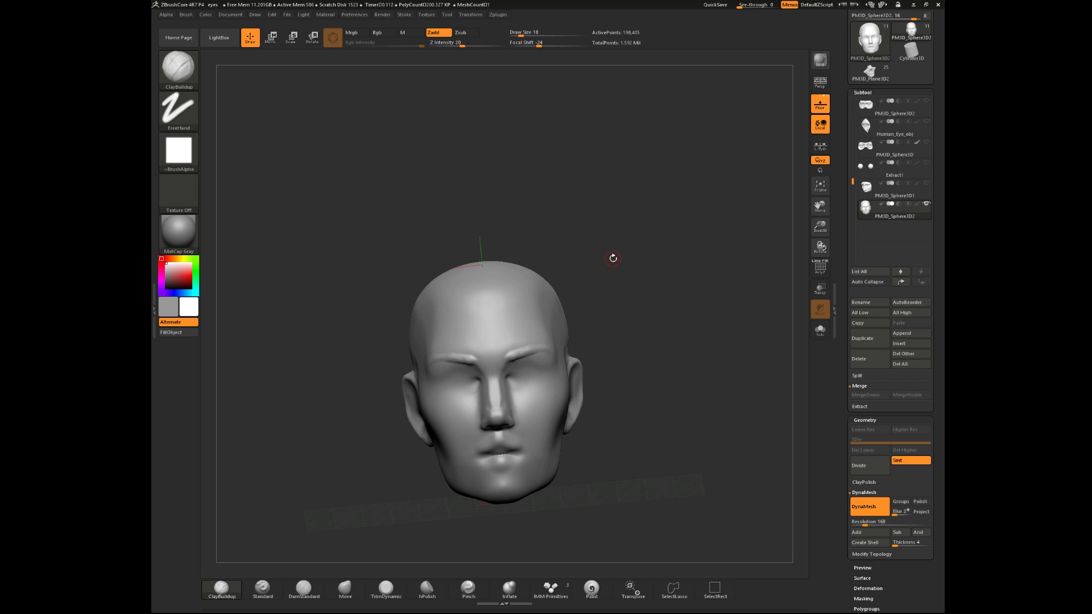
{"action": "mouse_move", "coordinate": [587, 250]}
{"action": "left_mouse_down", "text": "shift"}
{"action": "mouse_move", "coordinate": [572, 340]}
{"action": "mouse_move", "coordinate": [610, 354]}
{"action": "left_mouse_up", "text": "shift"}
- Flatten the underside of the chin and jaw with the TrimDynamic brush at draw size 94
{"action": "left_click", "coordinate": [386, 590]}
{"action": "left_click_drag", "start_coordinate": [674, 459], "coordinate": [636, 443]}
{"action": "key", "text": "space"}
{"action": "mouse_move", "coordinate": [636, 442]}
{"action": "left_mouse_down"}
{"action": "mouse_move", "coordinate": [653, 445]}
{"action": "mouse_move", "coordinate": [612, 405]}
{"action": "left_mouse_up"}
{"action": "mouse_move", "coordinate": [535, 464]}
{"action": "left_mouse_down"}
{"action": "mouse_move", "coordinate": [570, 471]}
{"action": "mouse_move", "coordinate": [541, 483]}
{"action": "left_mouse_up"}
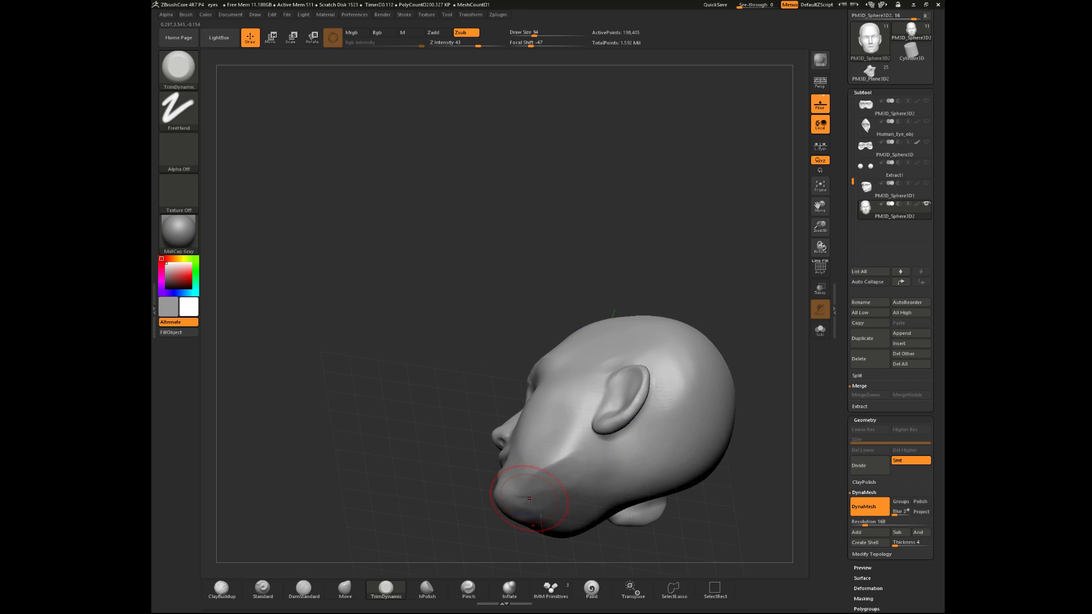
{"action": "mouse_move", "coordinate": [504, 524]}
{"action": "left_mouse_down"}
{"action": "mouse_move", "coordinate": [455, 541]}
{"action": "mouse_move", "coordinate": [446, 463]}
{"action": "mouse_move", "coordinate": [364, 529]}
{"action": "left_mouse_up"}
- Sculpt the lower jaw and chin with ClayBuildup at draw size 94 and smooth the jawline
{"action": "left_click", "coordinate": [221, 588]}
{"action": "left_click_drag", "start_coordinate": [290, 520], "coordinate": [367, 501]}
{"action": "left_click_drag", "start_coordinate": [484, 452], "coordinate": [641, 347]}
{"action": "mouse_move", "coordinate": [498, 470]}
{"action": "left_mouse_down", "text": "alt"}
{"action": "mouse_move", "coordinate": [507, 421]}
{"action": "mouse_move", "coordinate": [489, 419]}
{"action": "mouse_move", "coordinate": [536, 430]}
{"action": "mouse_move", "coordinate": [520, 432]}
{"action": "mouse_move", "coordinate": [532, 418]}
{"action": "mouse_move", "coordinate": [577, 476]}
{"action": "mouse_move", "coordinate": [570, 418]}
{"action": "left_mouse_up", "text": "alt"}
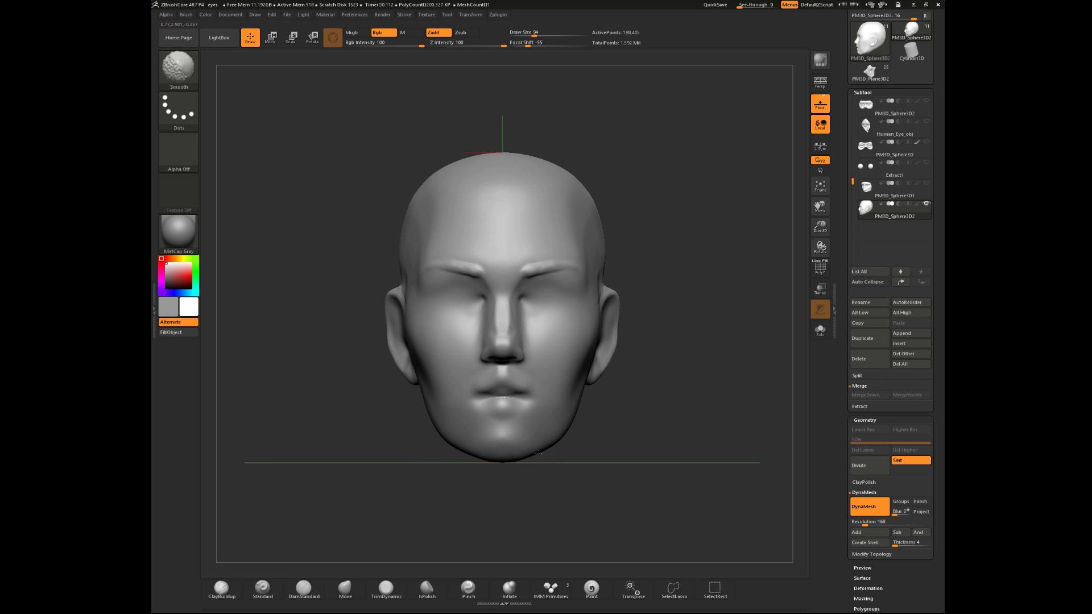
- Reshape the jawline and chin contour in front view with the Move brush, varying the draw size
{"action": "left_click", "coordinate": [345, 588]}
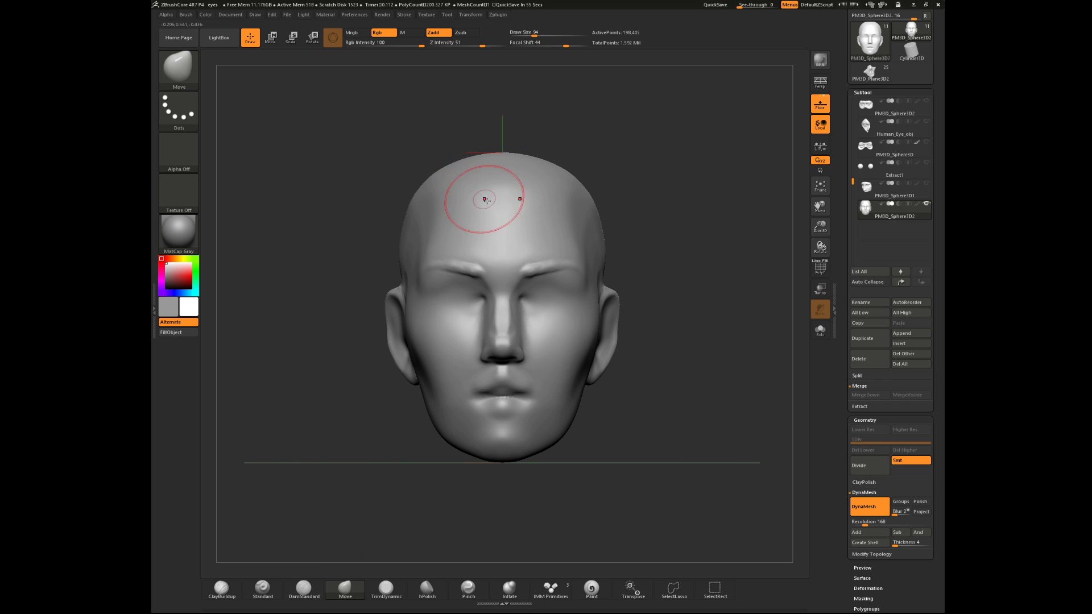
{"action": "key", "text": "space"}
{"action": "left_click", "coordinate": [572, 421]}
{"action": "mouse_move", "coordinate": [598, 411]}
{"action": "left_mouse_down"}
{"action": "mouse_move", "coordinate": [549, 441]}
{"action": "mouse_move", "coordinate": [597, 419]}
{"action": "mouse_move", "coordinate": [544, 457]}
{"action": "mouse_move", "coordinate": [580, 478]}
{"action": "mouse_move", "coordinate": [579, 420]}
{"action": "left_mouse_up"}
{"action": "key", "text": "space"}
{"action": "left_click", "coordinate": [577, 423]}
{"action": "key", "text": "space"}
{"action": "mouse_move", "coordinate": [532, 483]}
{"action": "left_mouse_down"}
{"action": "mouse_move", "coordinate": [466, 491]}
{"action": "mouse_move", "coordinate": [528, 490]}
{"action": "left_mouse_up"}
- Build up the jaw angle below the ear with ClayBuildup at draw size 112, smooth it, and reduce the size to 59
{"action": "left_click_drag", "start_coordinate": [654, 438], "coordinate": [622, 348]}
{"action": "key", "text": "space"}
{"action": "key", "text": "space"}
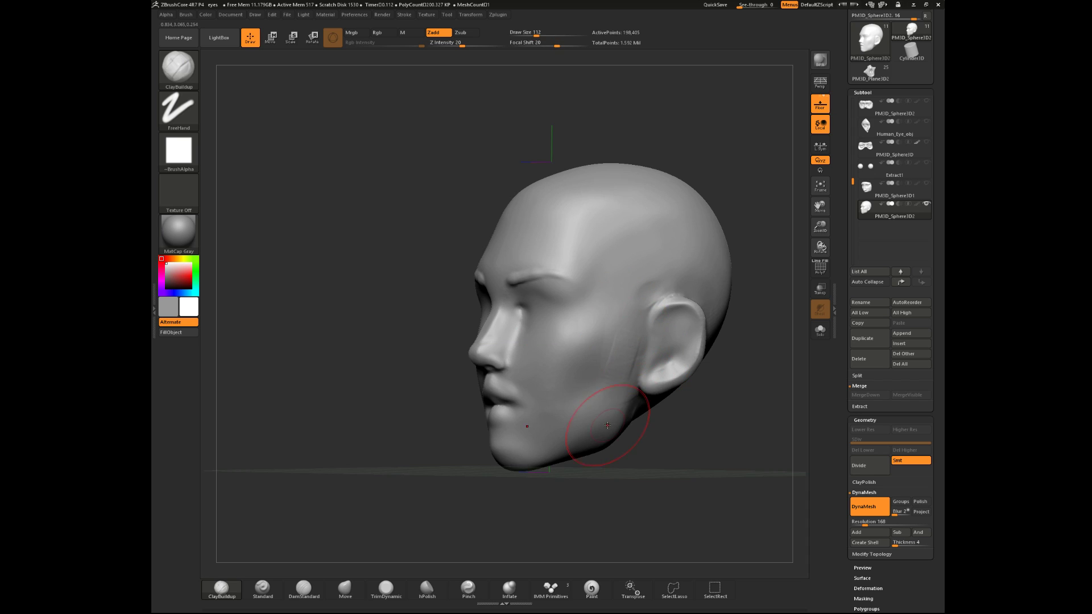
{"action": "key", "text": "ctrl"}
{"action": "key", "text": "space"}
{"action": "key", "text": "shift"}
{"action": "left_click_drag", "start_coordinate": [622, 323], "coordinate": [613, 386]}
{"action": "key", "text": "space"}
{"action": "left_click_drag", "start_coordinate": [642, 432], "coordinate": [676, 431], "text": "shift"}
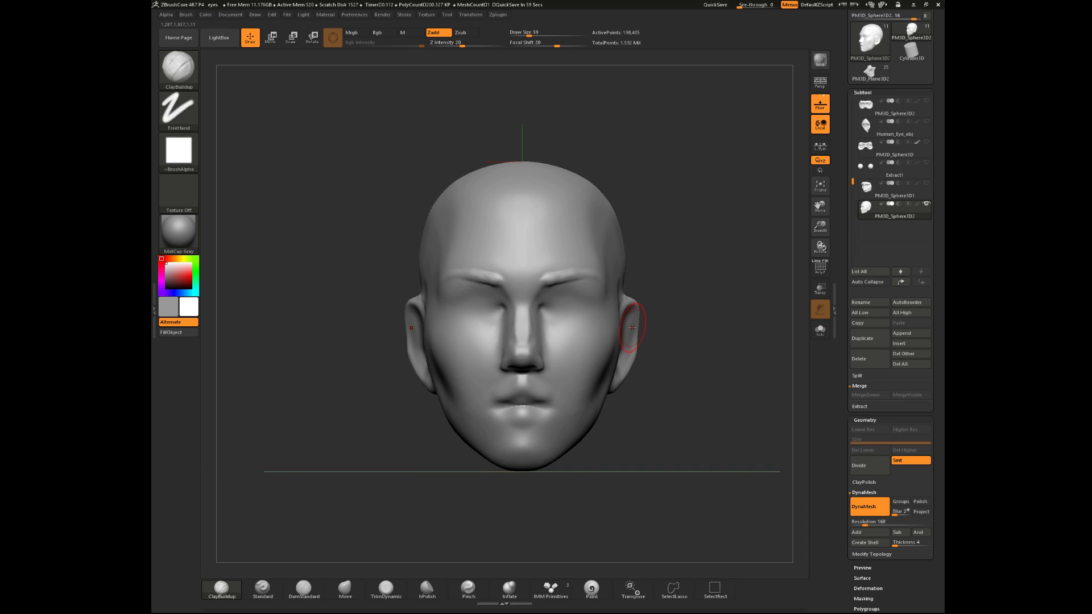
- Refine the cheek and jaw width in front view using the Move brush at draw size 223
{"action": "left_click", "coordinate": [345, 588]}
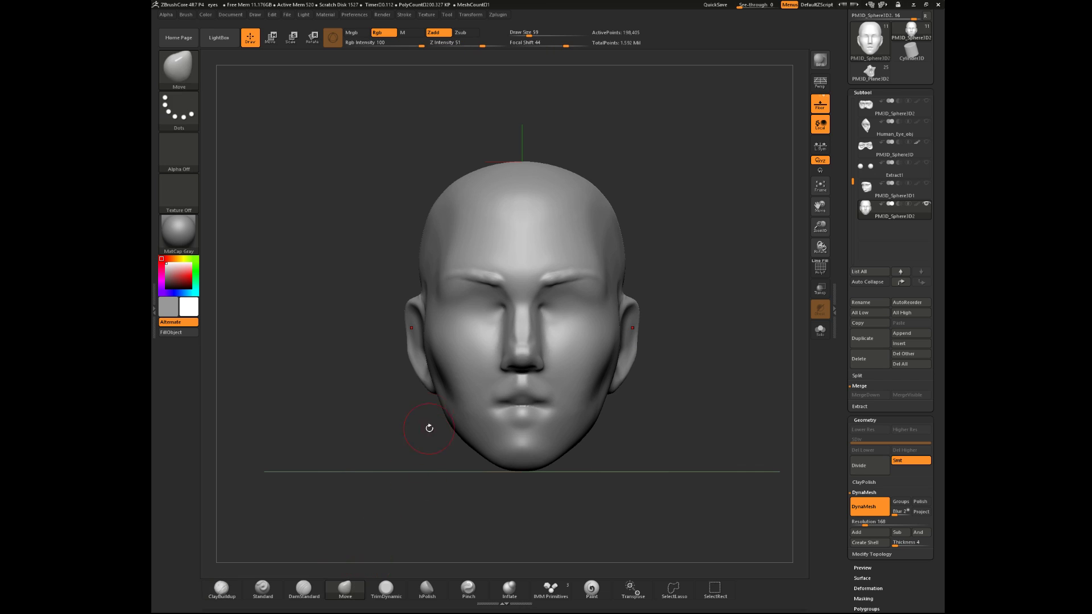
{"action": "key", "text": "space"}
{"action": "left_click_drag", "start_coordinate": [422, 414], "coordinate": [427, 414]}
{"action": "key", "text": "space"}
{"action": "left_click_drag", "start_coordinate": [617, 380], "coordinate": [623, 381]}
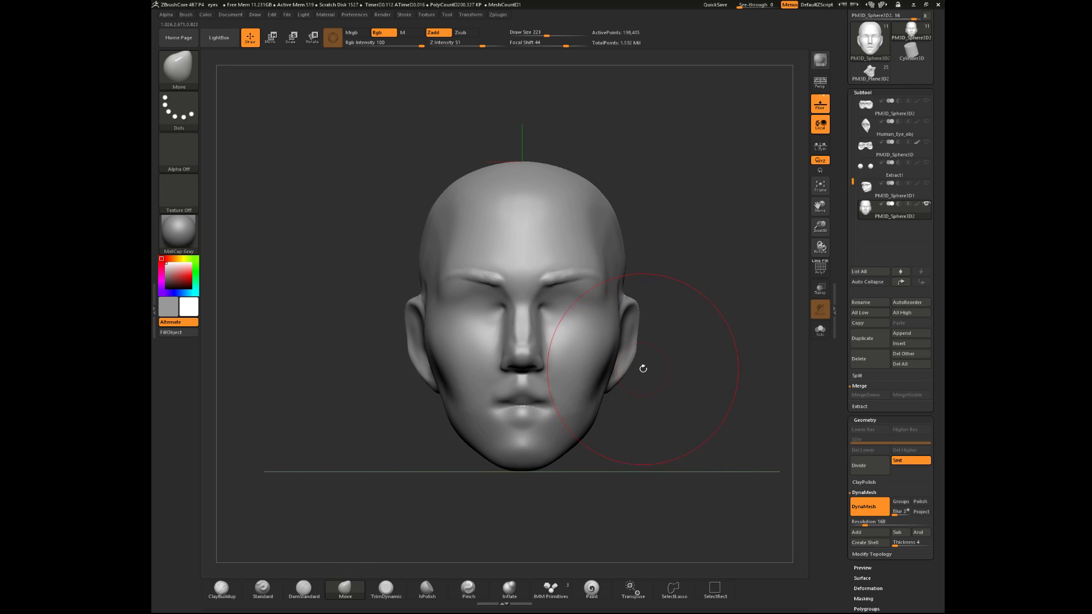
- Flatten the side plane of the forehead and upper skull with TrimDynamic at draw size 228 and smooth it
{"action": "left_click", "coordinate": [383, 592]}
{"action": "left_click_drag", "start_coordinate": [681, 300], "coordinate": [637, 250]}
{"action": "key", "text": "space"}
{"action": "mouse_move", "coordinate": [565, 251]}
{"action": "left_mouse_down"}
{"action": "mouse_move", "coordinate": [559, 217]}
{"action": "mouse_move", "coordinate": [583, 195]}
{"action": "left_mouse_up"}
{"action": "key", "text": "space"}
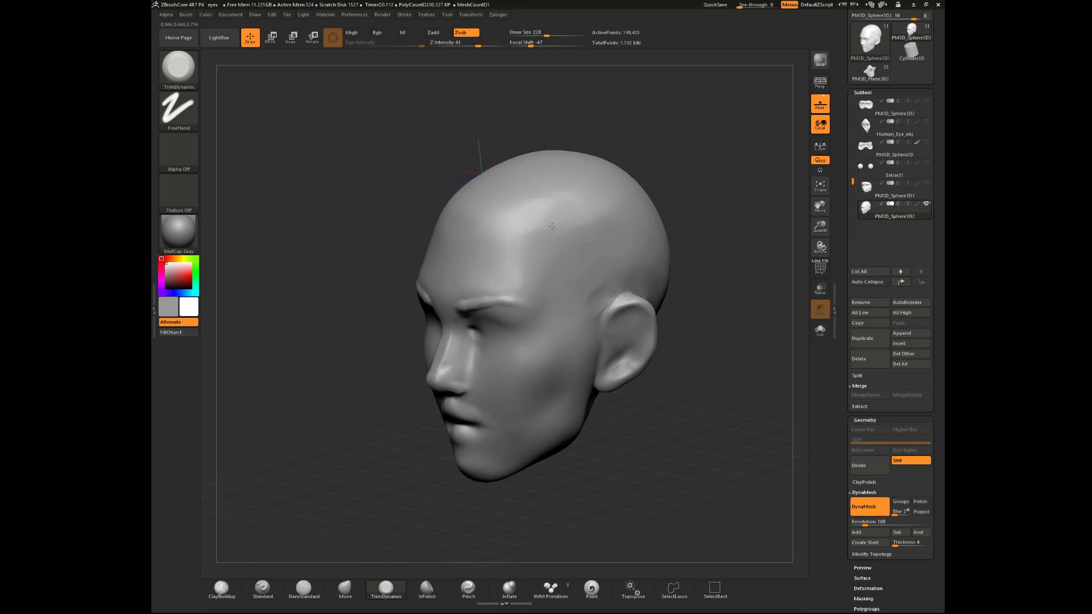
{"action": "key", "text": "shift"}
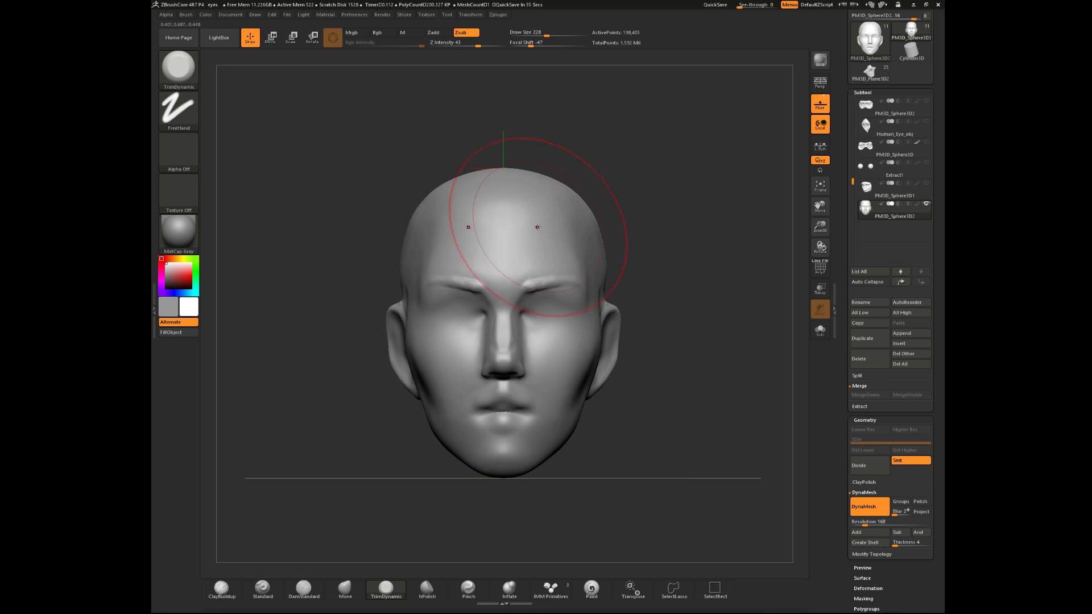
{"action": "left_click_drag", "start_coordinate": [634, 242], "coordinate": [330, 467]}
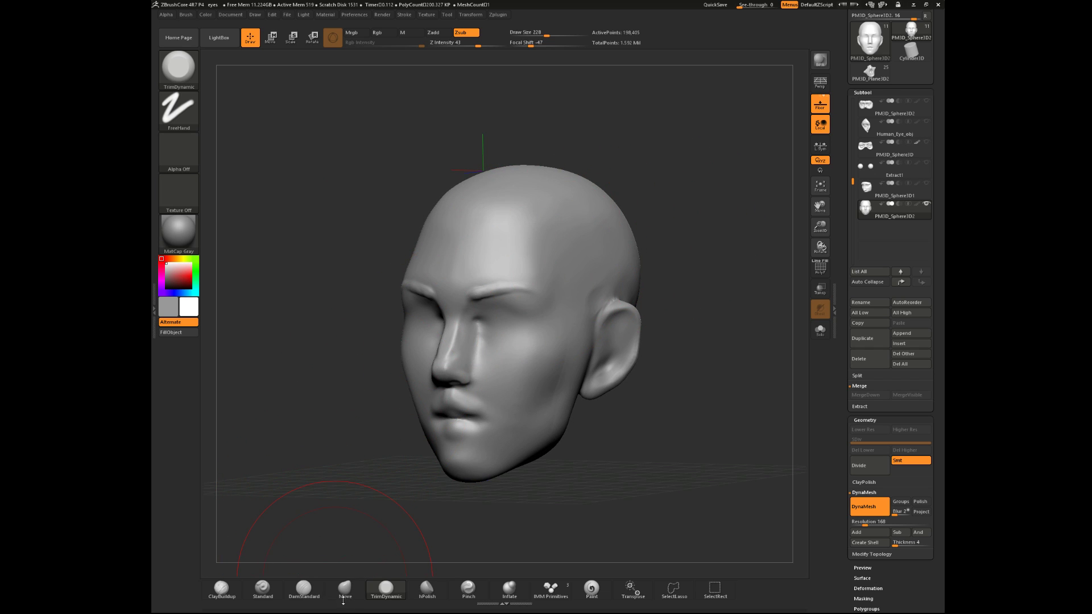
{"action": "left_click", "coordinate": [509, 589]}
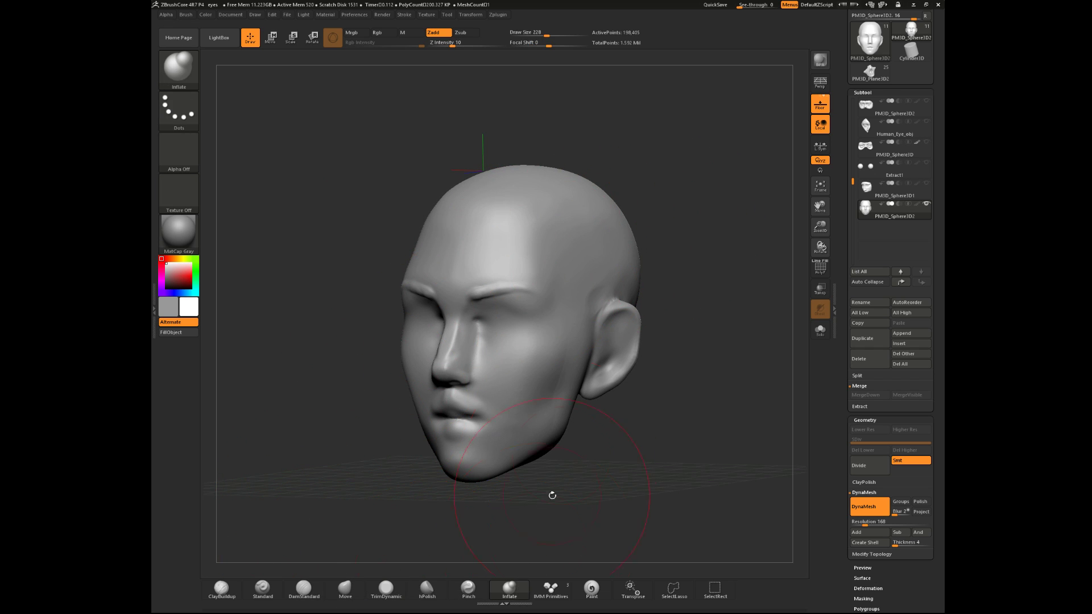
{"action": "left_click_drag", "start_coordinate": [690, 226], "coordinate": [699, 224], "text": "shift"}
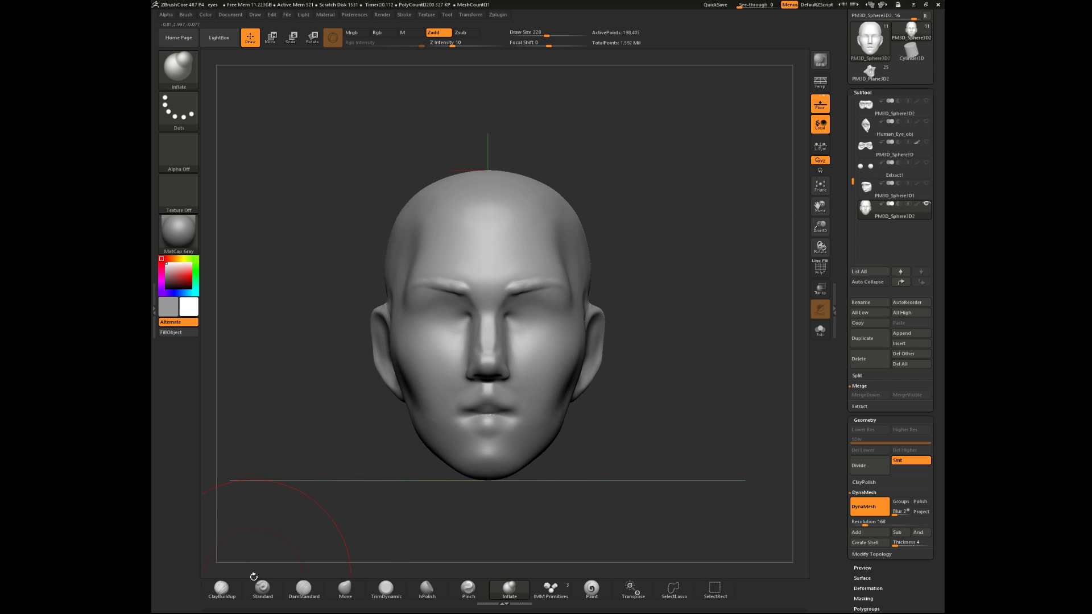
- Flatten the side of the cheek and the cheekbone plane in front of the ear with the TrimDynamic brush
{"action": "left_click", "coordinate": [386, 590]}
{"action": "mouse_move", "coordinate": [711, 398]}
{"action": "left_mouse_down"}
{"action": "mouse_move", "coordinate": [646, 408]}
{"action": "mouse_move", "coordinate": [642, 364]}
{"action": "left_mouse_up"}
{"action": "key", "text": "space"}
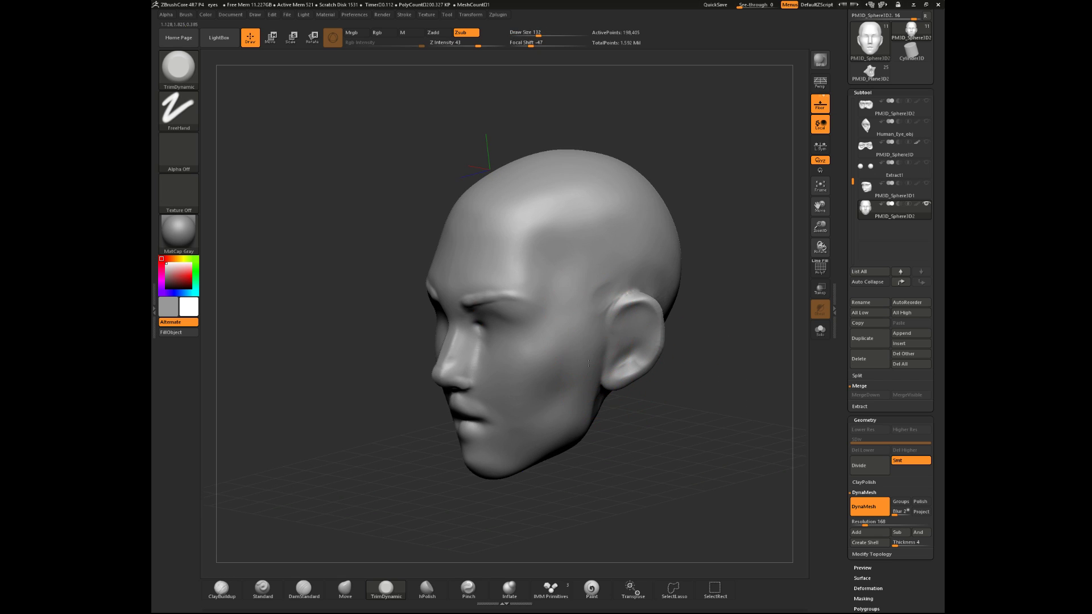
{"action": "left_click_drag", "start_coordinate": [559, 355], "coordinate": [552, 363]}
{"action": "left_click_drag", "start_coordinate": [573, 327], "coordinate": [521, 342]}
{"action": "left_click_drag", "start_coordinate": [677, 364], "coordinate": [722, 336]}
{"action": "mouse_move", "coordinate": [644, 307]}
{"action": "left_mouse_down"}
{"action": "mouse_move", "coordinate": [591, 314]}
{"action": "mouse_move", "coordinate": [505, 357]}
{"action": "left_mouse_up"}
{"action": "mouse_move", "coordinate": [571, 324]}
{"action": "left_mouse_down"}
{"action": "mouse_move", "coordinate": [521, 346]}
{"action": "mouse_move", "coordinate": [565, 354]}
{"action": "mouse_move", "coordinate": [525, 385]}
{"action": "left_mouse_up"}
{"action": "mouse_move", "coordinate": [596, 454]}
{"action": "left_mouse_down", "text": "shift"}
{"action": "mouse_move", "coordinate": [612, 407]}
{"action": "mouse_move", "coordinate": [538, 367]}
{"action": "left_mouse_up", "text": "shift"}
- Refine the cheekbone below the outer eye at draw size 44 and smooth the surface
{"action": "key", "text": "space"}
{"action": "key", "text": "space"}
{"action": "key", "text": "shift"}
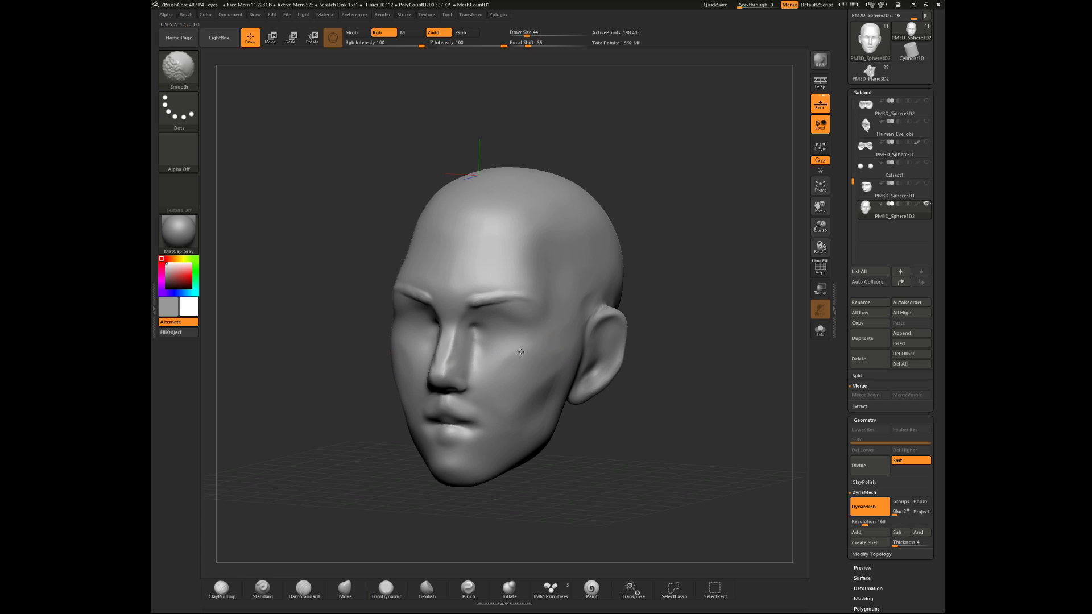
{"action": "left_click_drag", "start_coordinate": [673, 378], "coordinate": [654, 358], "text": "shift"}
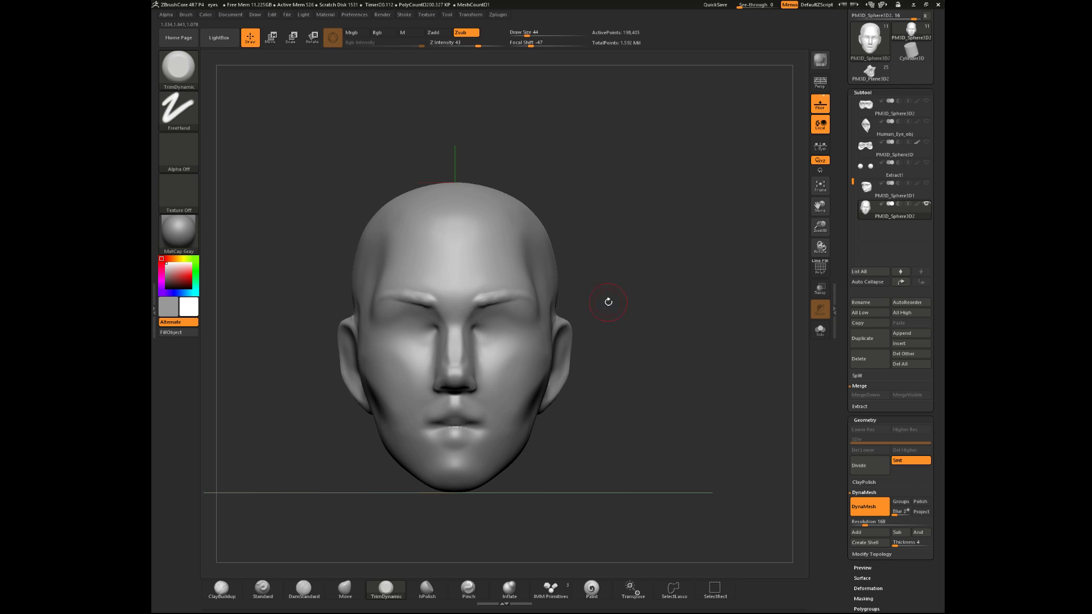
- Build up the temple at the side of the forehead with ClayBuildup at draw size 81
{"action": "left_click_drag", "start_coordinate": [324, 511], "coordinate": [257, 454]}
{"action": "key", "text": "space"}
{"action": "mouse_move", "coordinate": [371, 303]}
{"action": "left_mouse_down"}
{"action": "mouse_move", "coordinate": [410, 297]}
{"action": "mouse_move", "coordinate": [415, 248]}
{"action": "left_mouse_up"}
{"action": "mouse_move", "coordinate": [414, 249]}
{"action": "left_mouse_down"}
{"action": "mouse_move", "coordinate": [405, 283]}
{"action": "mouse_move", "coordinate": [406, 259]}
{"action": "left_mouse_up"}
{"action": "mouse_move", "coordinate": [659, 242]}
{"action": "left_mouse_down", "text": "shift"}
{"action": "mouse_move", "coordinate": [615, 244]}
{"action": "mouse_move", "coordinate": [564, 271]}
{"action": "left_mouse_up", "text": "shift"}
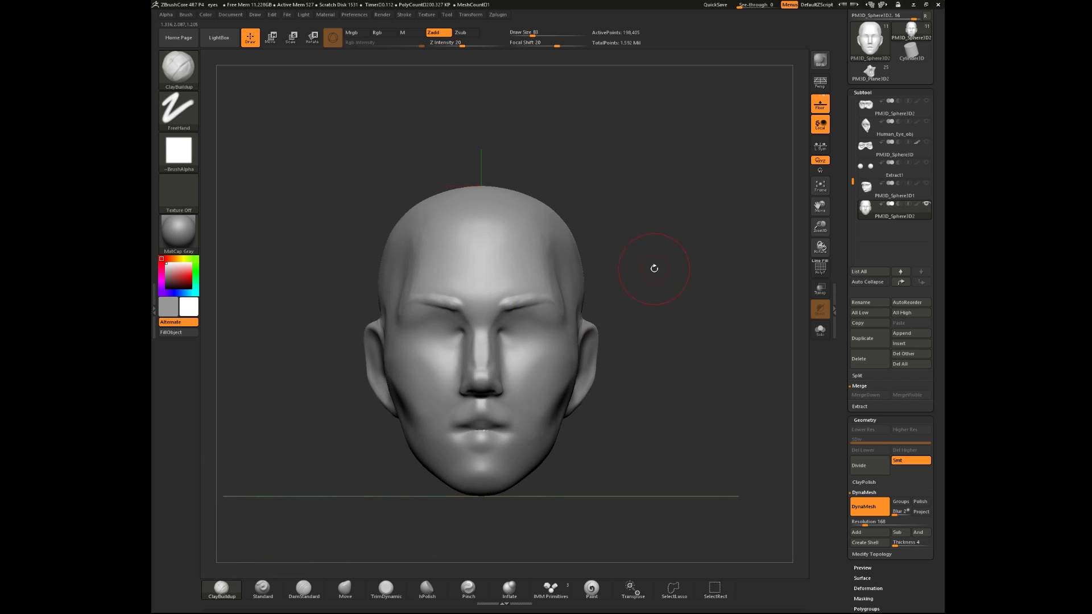
- Refine the temple and outer brow with ClayBuildup at draw size 77 and smooth the surface
{"action": "left_click_drag", "start_coordinate": [670, 197], "coordinate": [537, 322]}
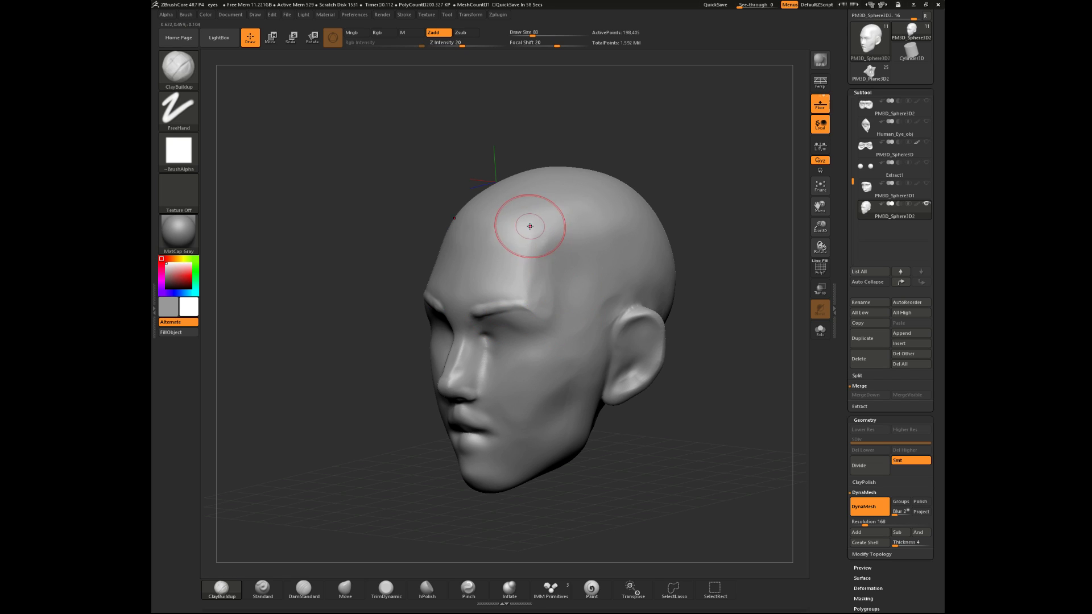
{"action": "left_click_drag", "start_coordinate": [708, 436], "coordinate": [585, 285]}
{"action": "key", "text": "shift"}
{"action": "key", "text": "space"}
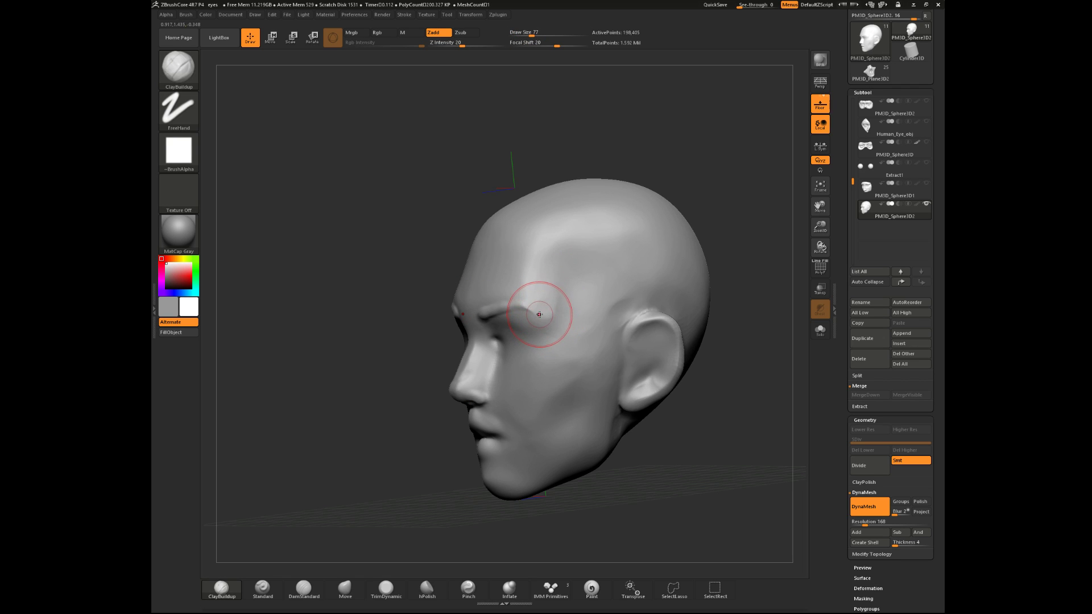
{"action": "left_click_drag", "start_coordinate": [422, 385], "coordinate": [563, 392]}
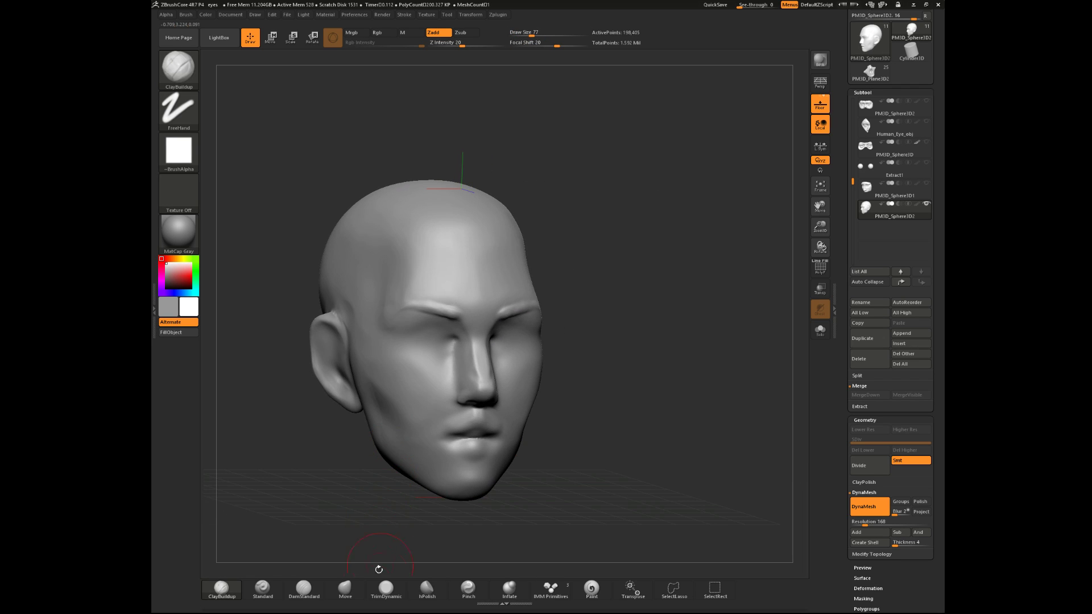
- Carve the outer end of the eyebrow with the DamStandard brush at draw size 35, undoing unwanted strokes
{"action": "left_click", "coordinate": [300, 597]}
{"action": "left_click_drag", "start_coordinate": [640, 427], "coordinate": [613, 424], "text": "shift"}
{"action": "mouse_move", "coordinate": [619, 373]}
{"action": "left_mouse_down", "text": "alt"}
{"action": "mouse_move", "coordinate": [616, 391]}
{"action": "mouse_move", "coordinate": [542, 367]}
{"action": "mouse_move", "coordinate": [530, 345]}
{"action": "mouse_move", "coordinate": [557, 338]}
{"action": "left_mouse_up", "text": "alt"}
{"action": "key", "text": "space"}
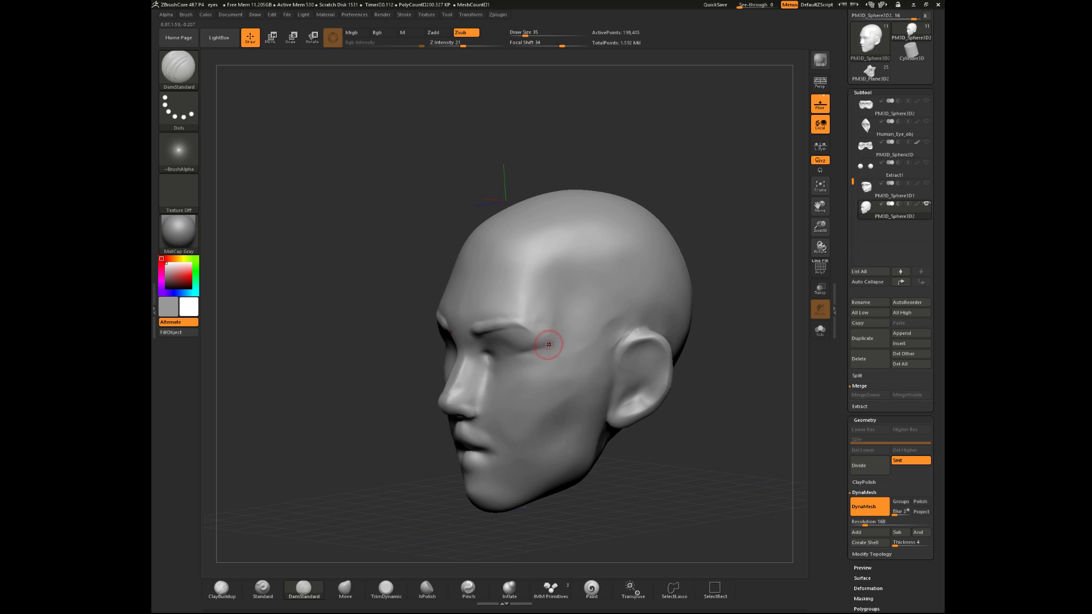
{"action": "key", "text": "shift"}
{"action": "key", "text": "ctrl+z"}
{"action": "key", "text": "ctrl+z"}
{"action": "left_click_drag", "start_coordinate": [519, 348], "coordinate": [565, 326]}
{"action": "key", "text": "shift"}
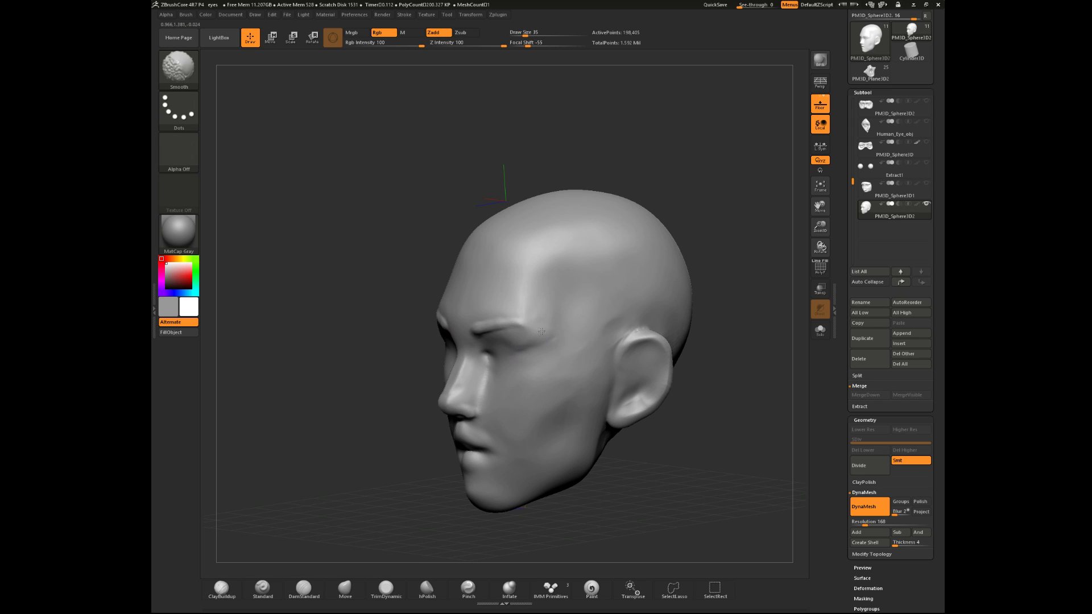
{"action": "key", "text": "ctrl+z"}
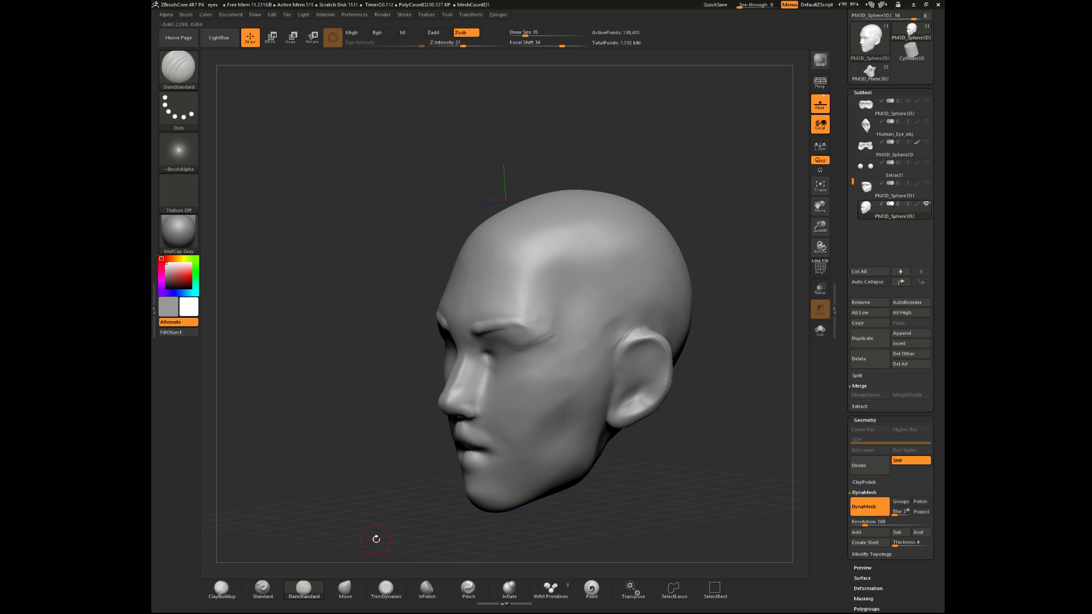
- Flatten the outer end of the brow ridge with TrimDynamic at draw size 62 and smooth it
{"action": "left_click", "coordinate": [391, 588]}
{"action": "key", "text": "space"}
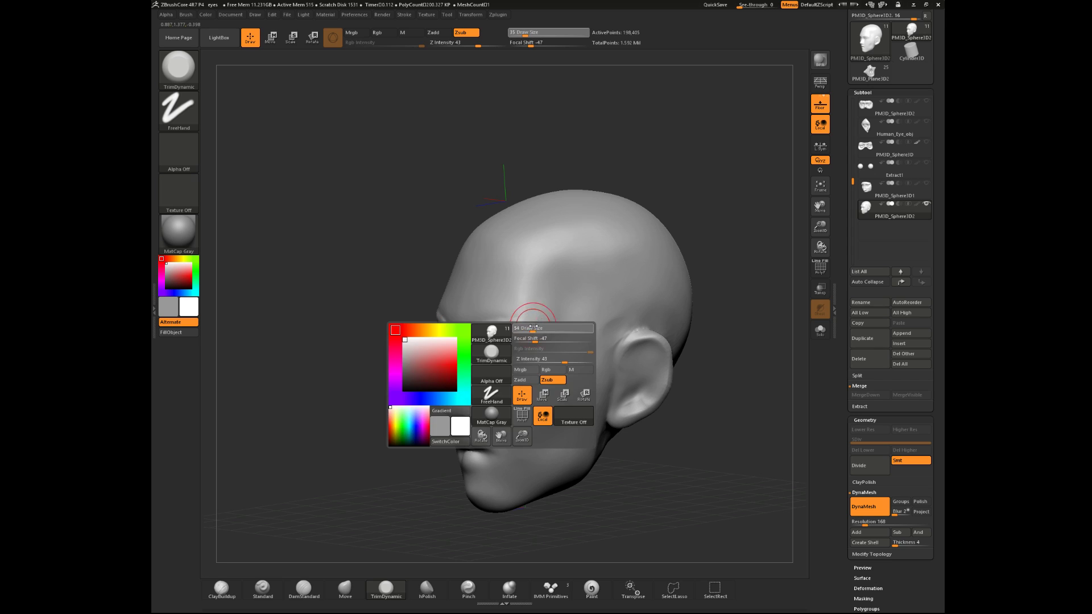
{"action": "left_click_drag", "start_coordinate": [542, 332], "coordinate": [519, 345]}
{"action": "left_click_drag", "start_coordinate": [410, 396], "coordinate": [541, 329]}
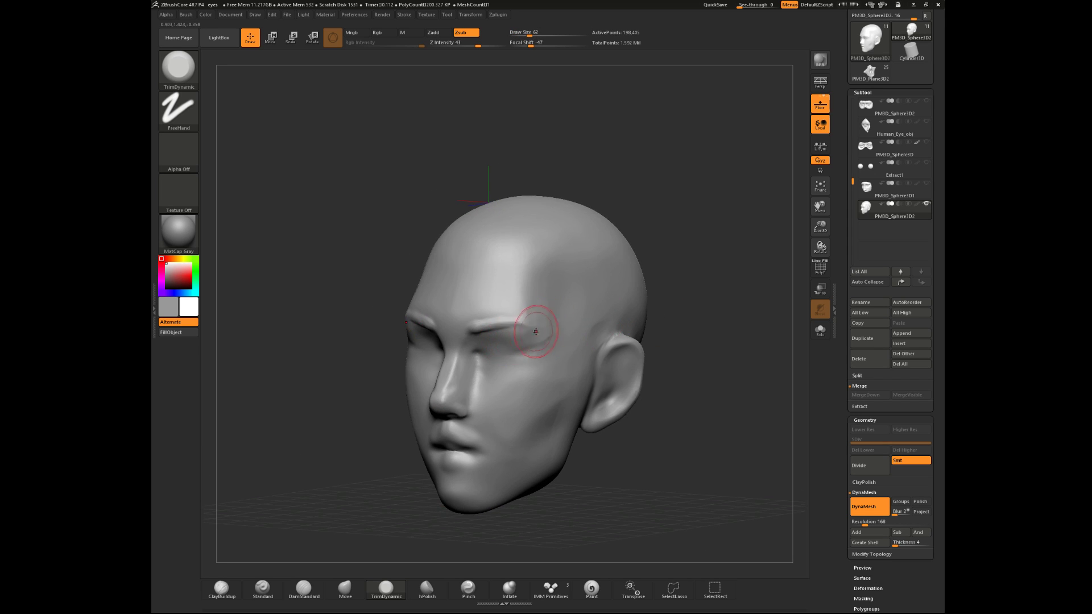
{"action": "right_click_drag", "start_coordinate": [493, 346], "coordinate": [518, 355]}
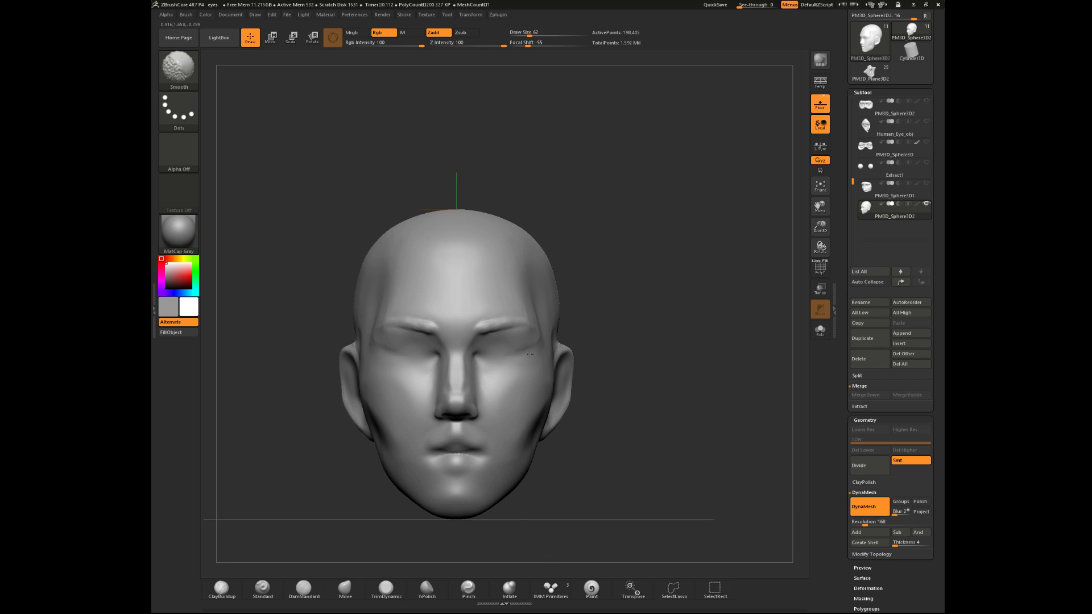
{"action": "left_click", "coordinate": [222, 589]}
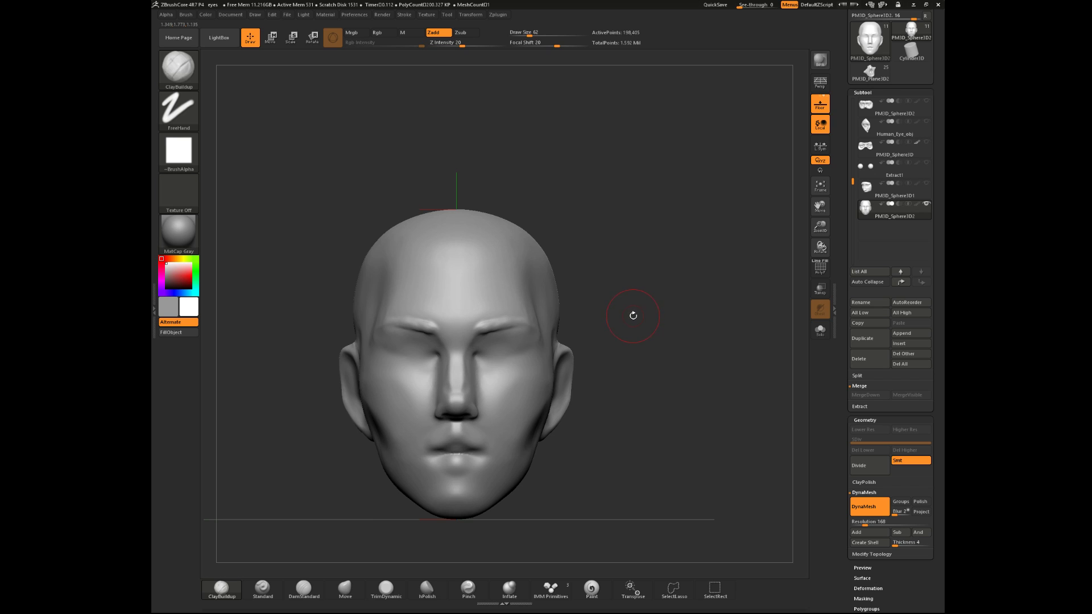
{"action": "mouse_move", "coordinate": [634, 317]}
{"action": "left_mouse_down"}
{"action": "mouse_move", "coordinate": [603, 316]}
{"action": "mouse_move", "coordinate": [606, 264]}
{"action": "mouse_move", "coordinate": [622, 256]}
{"action": "left_mouse_up"}
{"action": "key", "text": "space"}
{"action": "key", "text": "space"}
{"action": "key", "text": "space"}
{"action": "left_click_drag", "start_coordinate": [697, 210], "coordinate": [718, 198]}
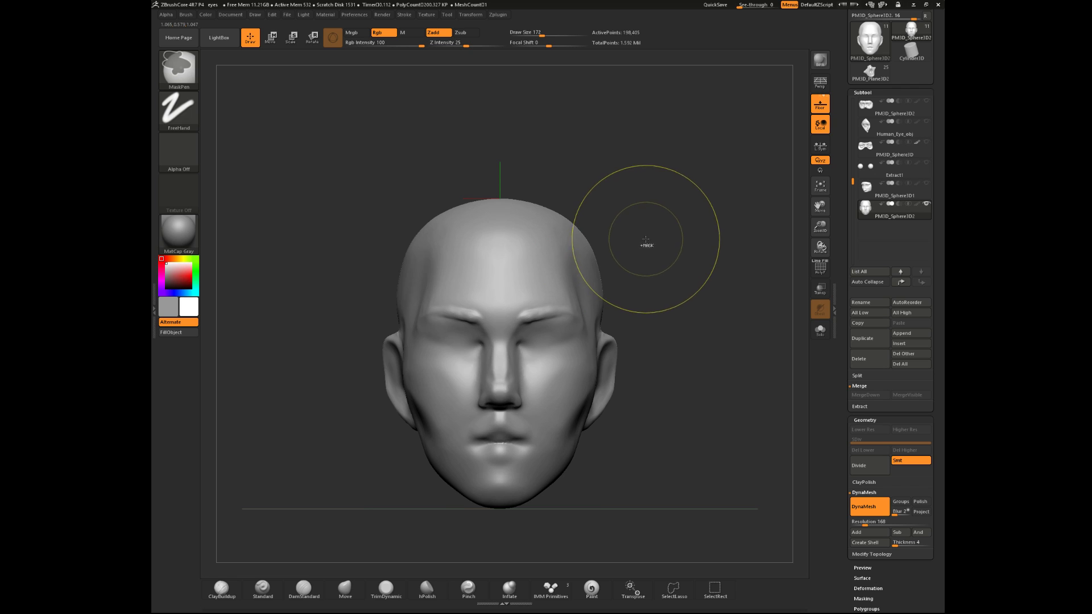
{"action": "right_click_drag", "start_coordinate": [654, 250], "coordinate": [656, 222], "text": "ctrl"}
{"action": "left_click_drag", "start_coordinate": [656, 222], "coordinate": [655, 256]}
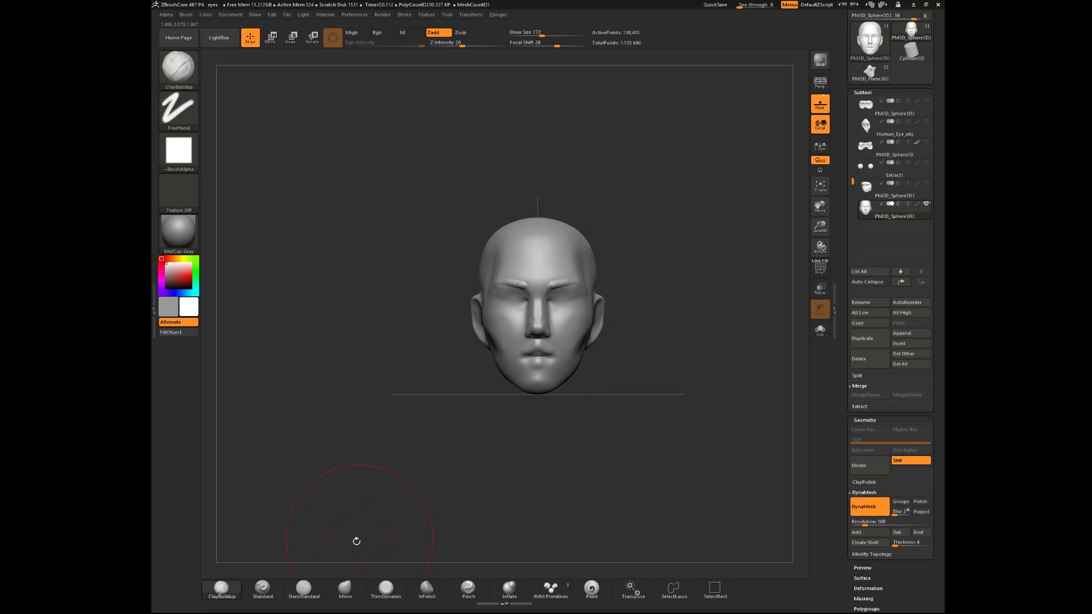
- Adjust the sides of the head with the Move brush at draw size 104 and smooth the temples and brows
{"action": "left_click", "coordinate": [347, 590]}
{"action": "mouse_move", "coordinate": [671, 376]}
{"action": "left_mouse_down"}
{"action": "mouse_move", "coordinate": [595, 345]}
{"action": "mouse_move", "coordinate": [577, 354]}
{"action": "mouse_move", "coordinate": [605, 335]}
{"action": "left_mouse_up"}
{"action": "key", "text": "space"}
{"action": "key", "text": "space"}
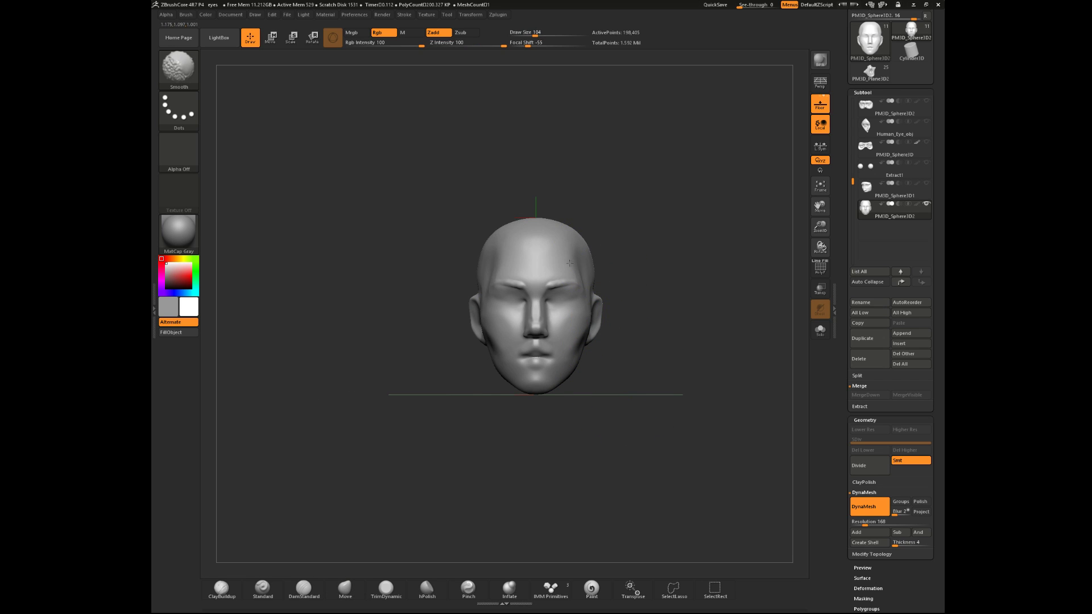
{"action": "left_click_drag", "start_coordinate": [584, 276], "coordinate": [576, 278], "text": "shift"}
{"action": "left_click_drag", "start_coordinate": [677, 270], "coordinate": [632, 284]}
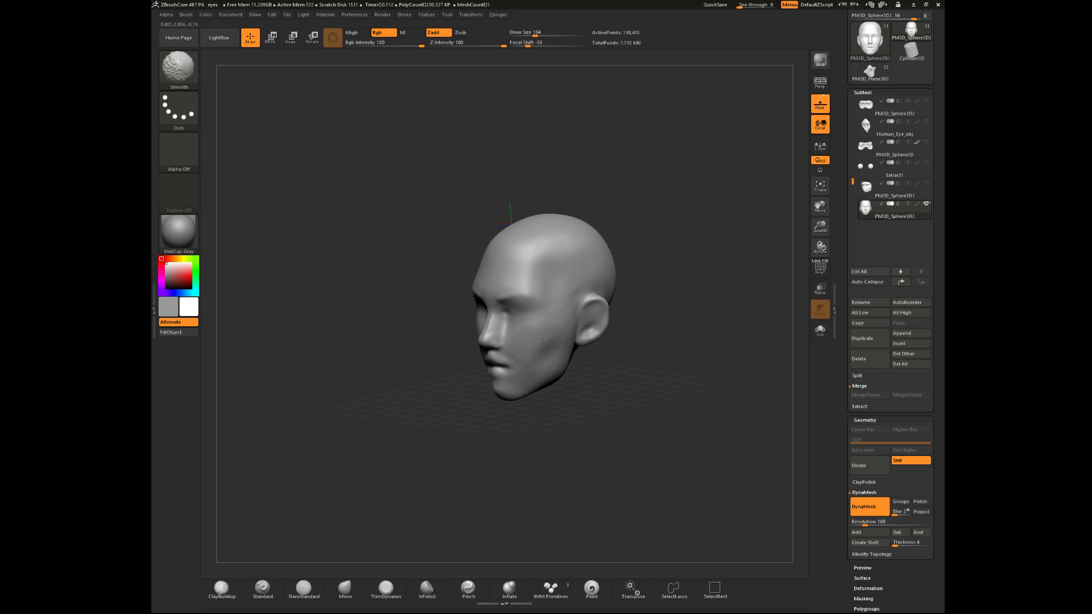
{"action": "mouse_move", "coordinate": [620, 336]}
{"action": "left_mouse_down"}
{"action": "mouse_move", "coordinate": [640, 335]}
{"action": "mouse_move", "coordinate": [647, 458]}
{"action": "mouse_move", "coordinate": [721, 434]}
{"action": "mouse_move", "coordinate": [724, 407]}
{"action": "mouse_move", "coordinate": [736, 431]}
{"action": "mouse_move", "coordinate": [729, 413]}
{"action": "left_mouse_up"}
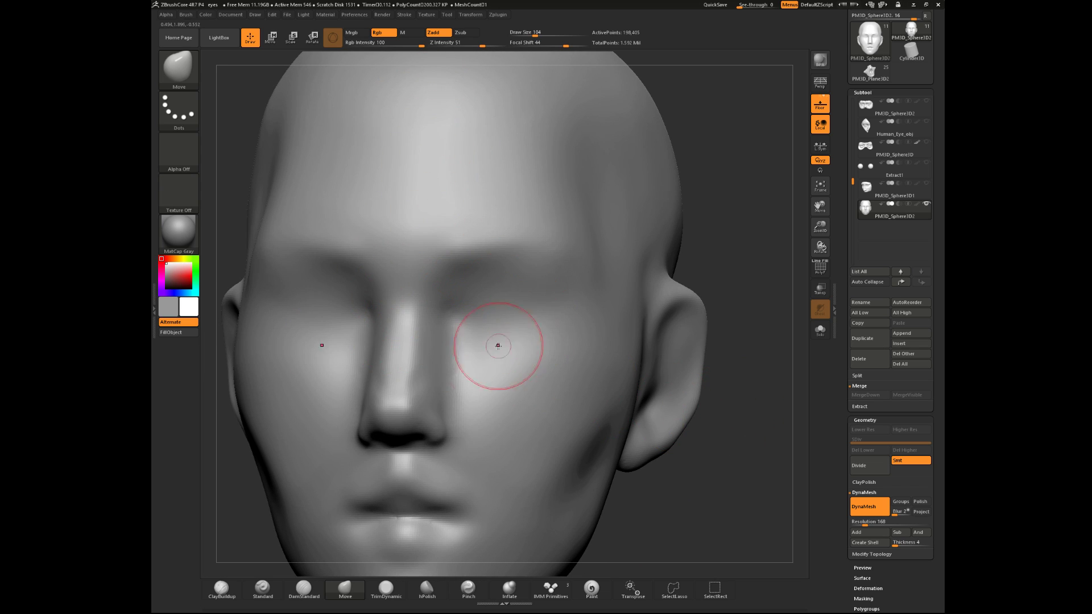
- Shape the inner corners of the eye sockets beside the nose bridge with ClayBuildup at draw size 44
{"action": "left_click", "coordinate": [221, 589]}
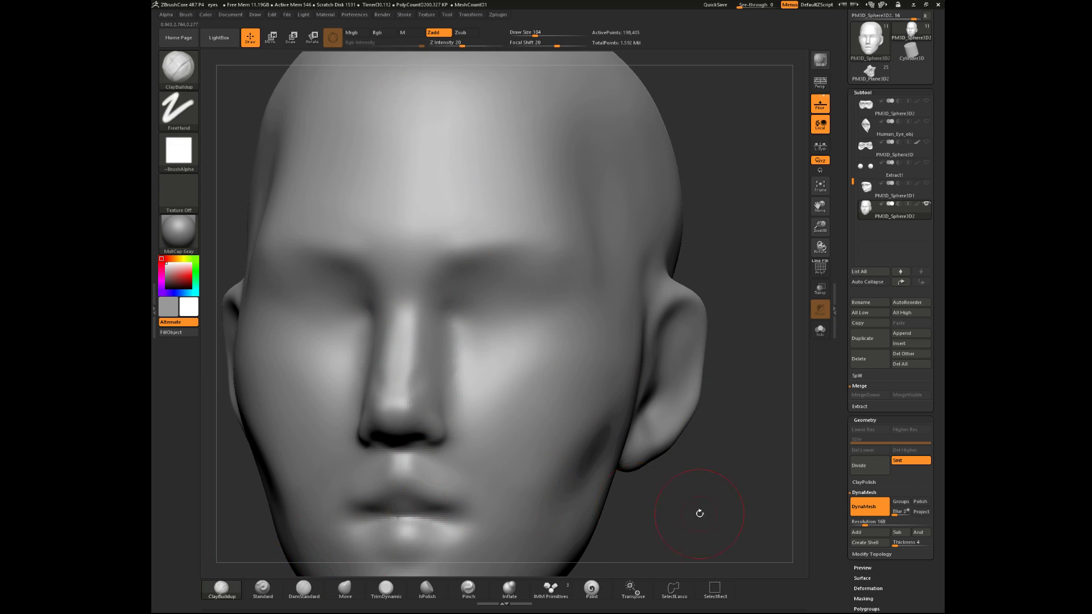
{"action": "left_click_drag", "start_coordinate": [688, 512], "coordinate": [621, 459], "text": "shift"}
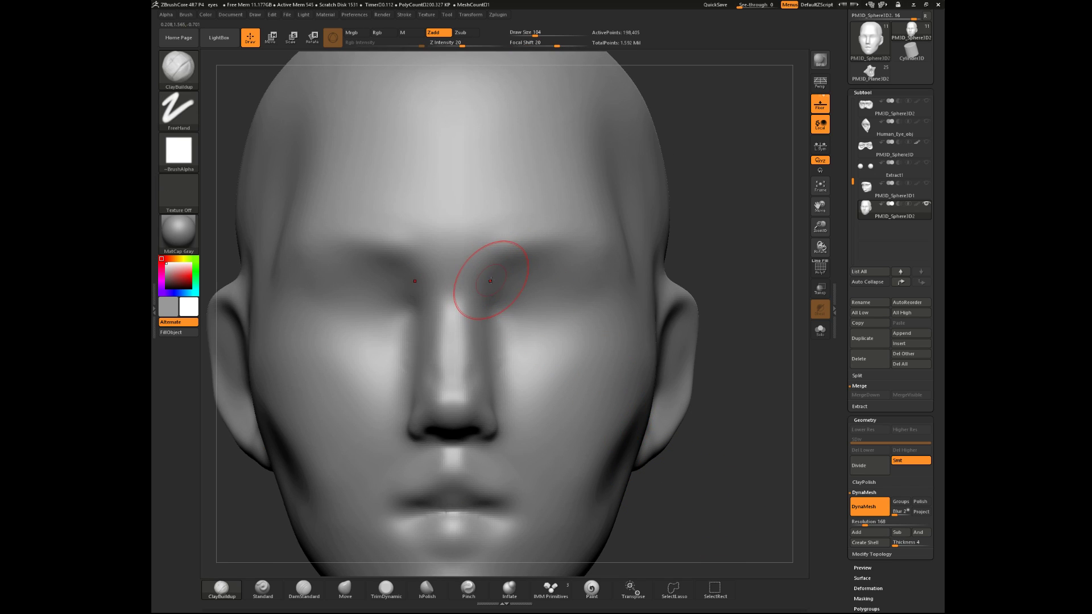
{"action": "key", "text": "space"}
{"action": "left_click_drag", "start_coordinate": [493, 279], "coordinate": [487, 277]}
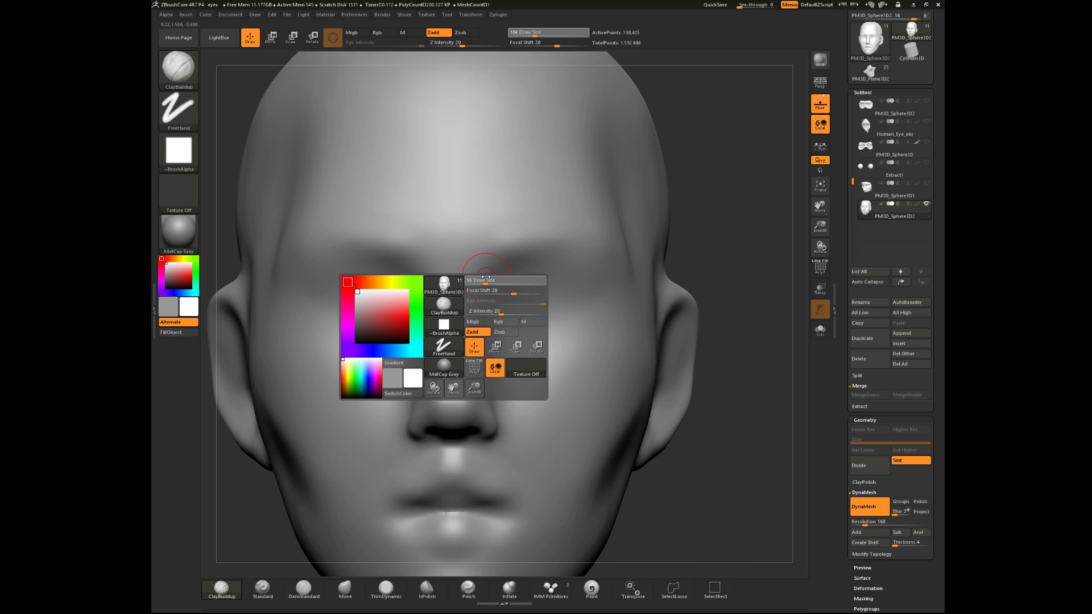
{"action": "key", "text": "space"}
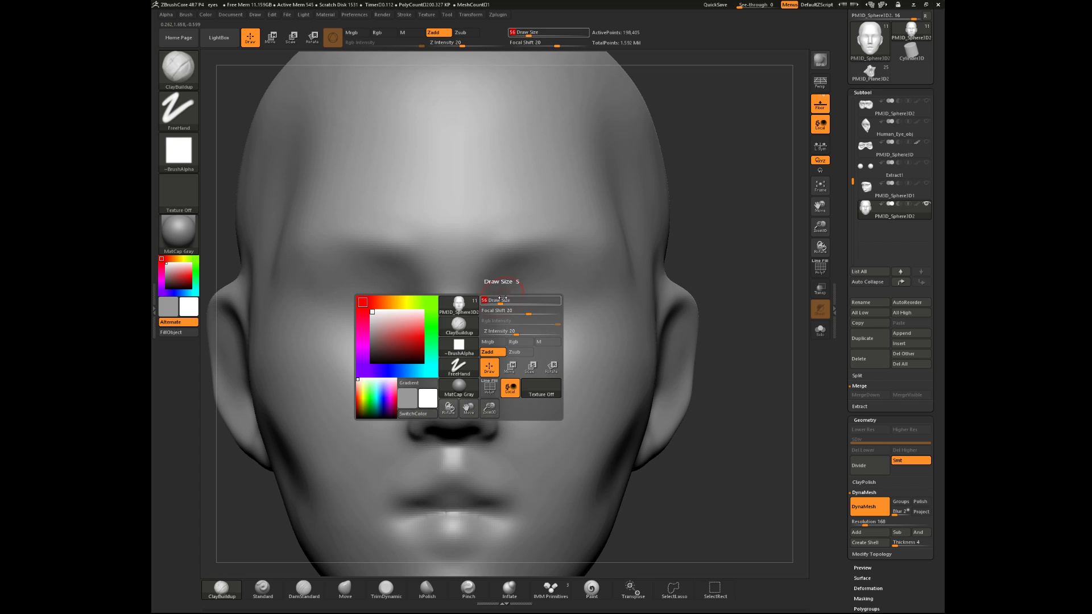
{"action": "left_click_drag", "start_coordinate": [499, 298], "coordinate": [498, 297]}
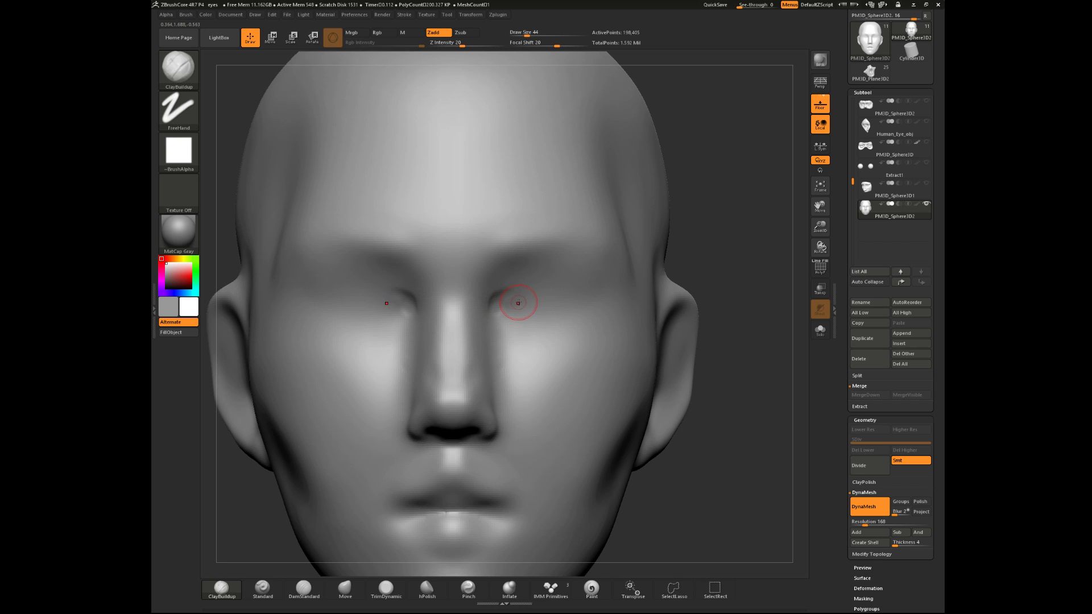
- Build up the eye masses and define the upper sockets with ClayBuildup at draw size 41
{"action": "key", "text": "space"}
{"action": "left_click_drag", "start_coordinate": [513, 300], "coordinate": [504, 300]}
{"action": "mouse_move", "coordinate": [699, 208]}
{"action": "left_mouse_down"}
{"action": "mouse_move", "coordinate": [728, 185]}
{"action": "mouse_move", "coordinate": [707, 142]}
{"action": "mouse_move", "coordinate": [663, 154]}
{"action": "left_mouse_up"}
{"action": "mouse_move", "coordinate": [230, 310]}
{"action": "left_mouse_down"}
{"action": "mouse_move", "coordinate": [267, 333]}
{"action": "mouse_move", "coordinate": [626, 290]}
{"action": "mouse_move", "coordinate": [592, 296]}
{"action": "left_mouse_up"}
{"action": "key", "text": "f"}
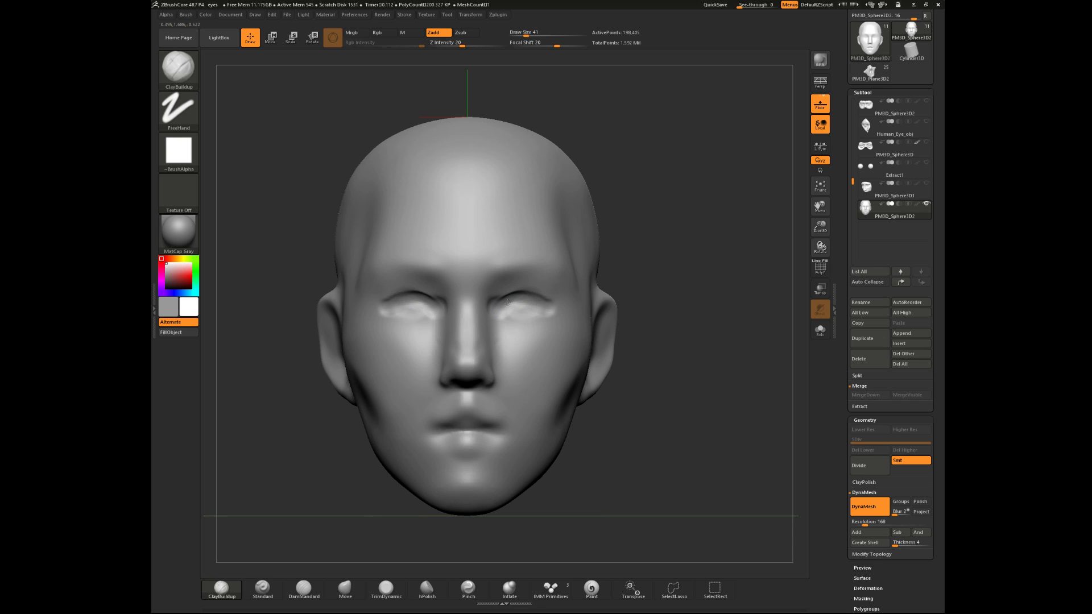
{"action": "left_click_drag", "start_coordinate": [548, 300], "coordinate": [502, 303]}
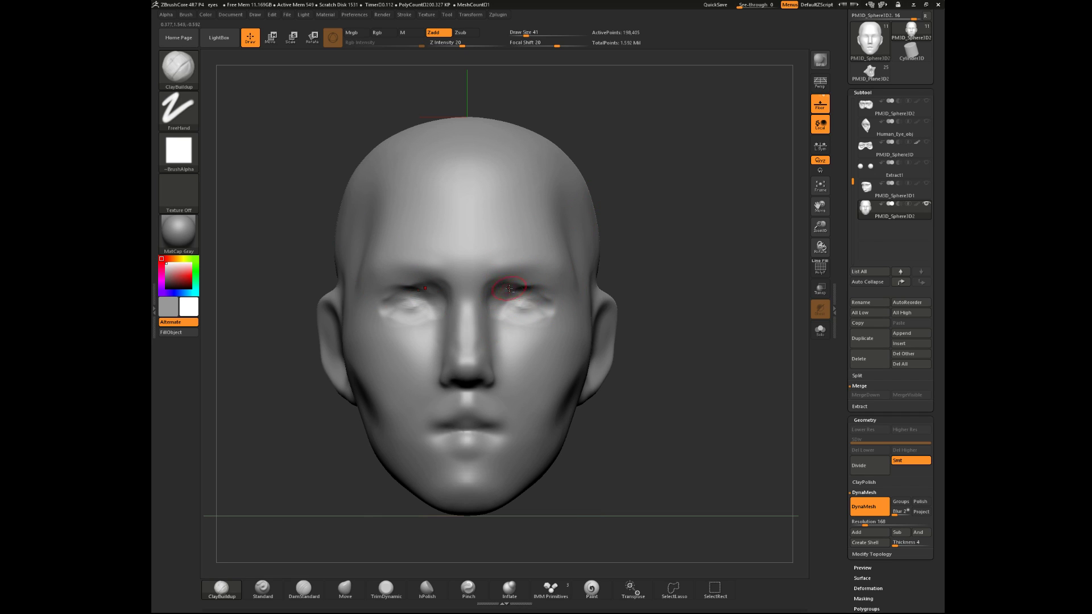
- Set the draw size to 80 and smooth the eye masses and the sockets around them
{"action": "key", "text": "space"}
{"action": "left_click_drag", "start_coordinate": [533, 288], "coordinate": [540, 273]}
{"action": "key", "text": "space"}
{"action": "left_click_drag", "start_coordinate": [662, 244], "coordinate": [618, 257]}
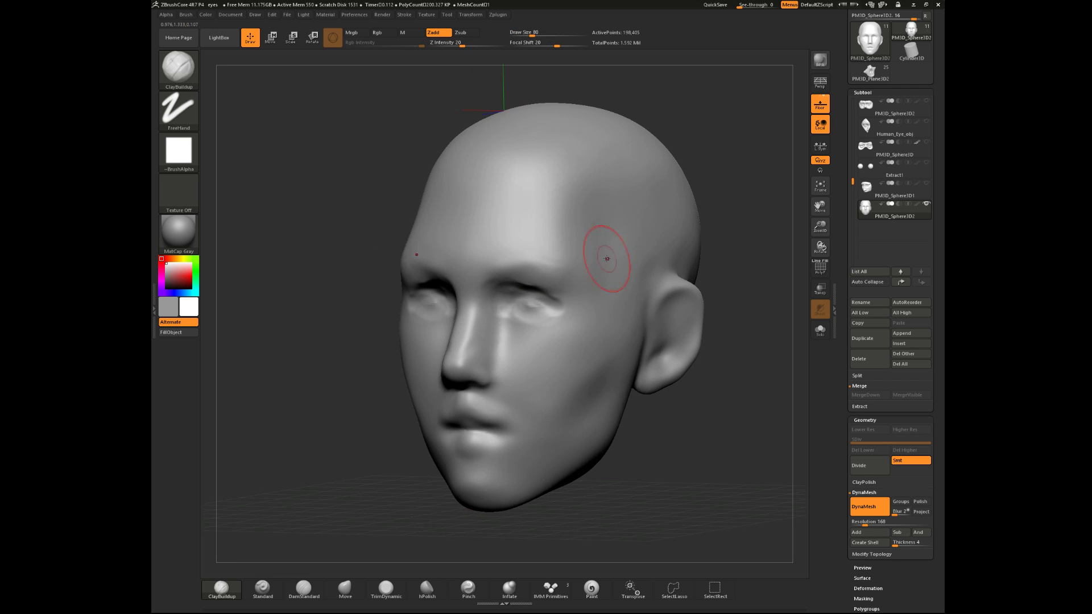
{"action": "key", "text": "shift"}
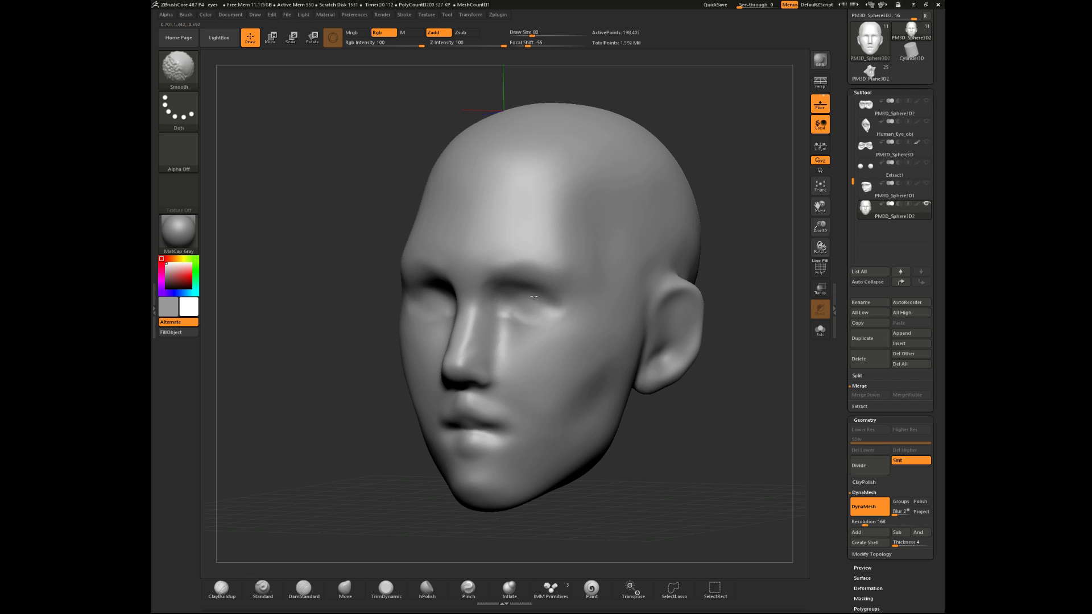
- Carve angled creases under the brows above the eyes with ClayBuildup at draw size 35
{"action": "key", "text": "space"}
{"action": "left_click_drag", "start_coordinate": [541, 291], "coordinate": [535, 292]}
{"action": "left_click_drag", "start_coordinate": [336, 361], "coordinate": [378, 368]}
{"action": "mouse_move", "coordinate": [663, 276]}
{"action": "left_mouse_down"}
{"action": "mouse_move", "coordinate": [704, 267]}
{"action": "mouse_move", "coordinate": [694, 263]}
{"action": "left_mouse_up"}
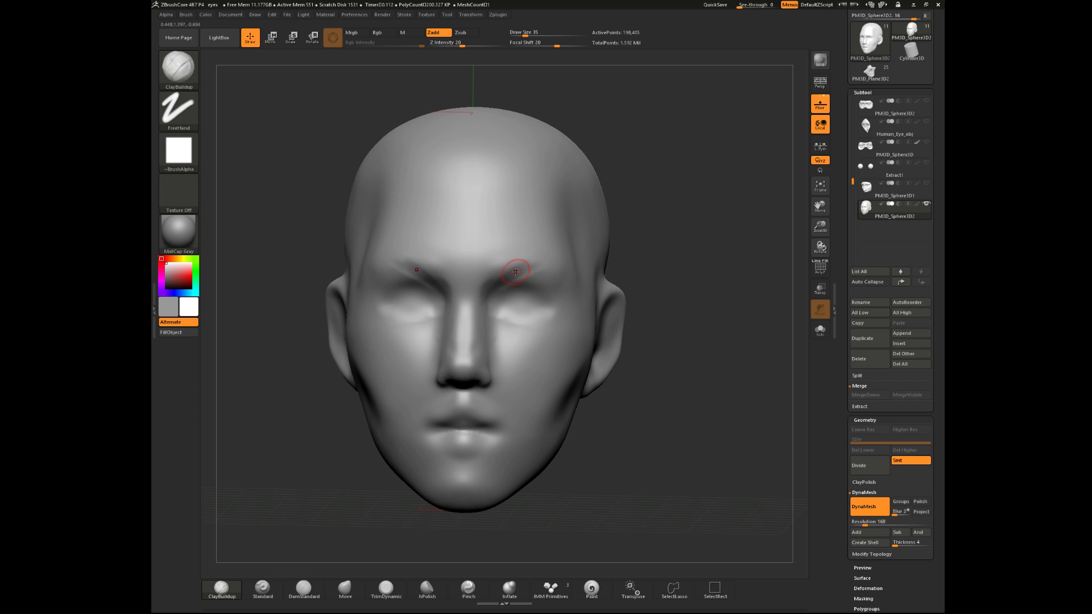
- Build up the brow ridge and the area between the brows with ClayBuildup at draw size 90
{"action": "key", "text": "space"}
{"action": "left_click_drag", "start_coordinate": [496, 275], "coordinate": [503, 275]}
{"action": "mouse_move", "coordinate": [649, 263]}
{"action": "left_mouse_down"}
{"action": "mouse_move", "coordinate": [686, 256]}
{"action": "mouse_move", "coordinate": [656, 134]}
{"action": "mouse_move", "coordinate": [620, 220]}
{"action": "left_mouse_up"}
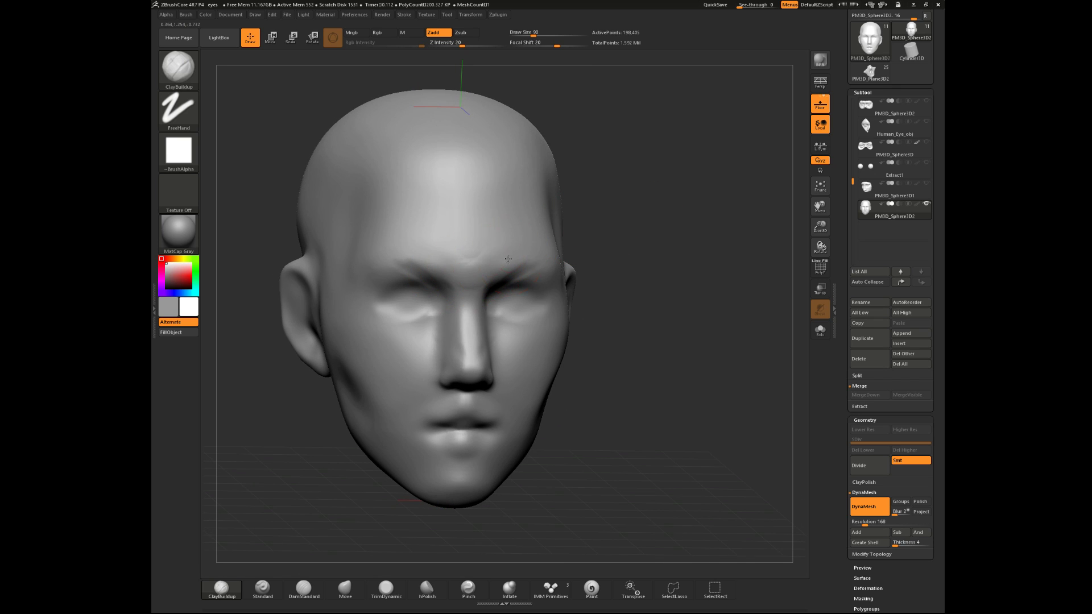
{"action": "mouse_move", "coordinate": [506, 255]}
{"action": "left_mouse_down"}
{"action": "mouse_move", "coordinate": [460, 255]}
{"action": "mouse_move", "coordinate": [481, 277]}
{"action": "left_mouse_up"}
{"action": "mouse_move", "coordinate": [654, 226]}
{"action": "left_mouse_down"}
{"action": "mouse_move", "coordinate": [639, 219]}
{"action": "mouse_move", "coordinate": [639, 171]}
{"action": "mouse_move", "coordinate": [600, 226]}
{"action": "left_mouse_up"}
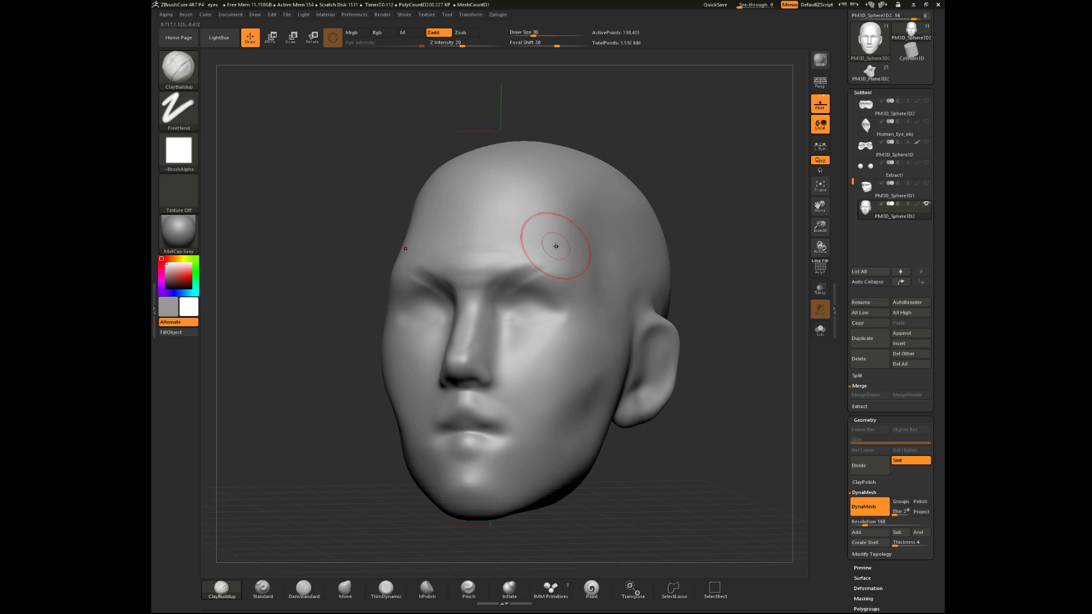
{"action": "mouse_move", "coordinate": [499, 256]}
{"action": "left_mouse_down"}
{"action": "mouse_move", "coordinate": [503, 267]}
{"action": "mouse_move", "coordinate": [464, 271]}
{"action": "left_mouse_up"}
{"action": "mouse_move", "coordinate": [262, 398]}
{"action": "left_mouse_down"}
{"action": "mouse_move", "coordinate": [347, 412]}
{"action": "mouse_move", "coordinate": [321, 365]}
{"action": "mouse_move", "coordinate": [367, 398]}
{"action": "mouse_move", "coordinate": [348, 379]}
{"action": "left_mouse_up"}
{"action": "mouse_move", "coordinate": [631, 217]}
{"action": "left_mouse_down"}
{"action": "mouse_move", "coordinate": [560, 225]}
{"action": "mouse_move", "coordinate": [589, 228]}
{"action": "left_mouse_up"}
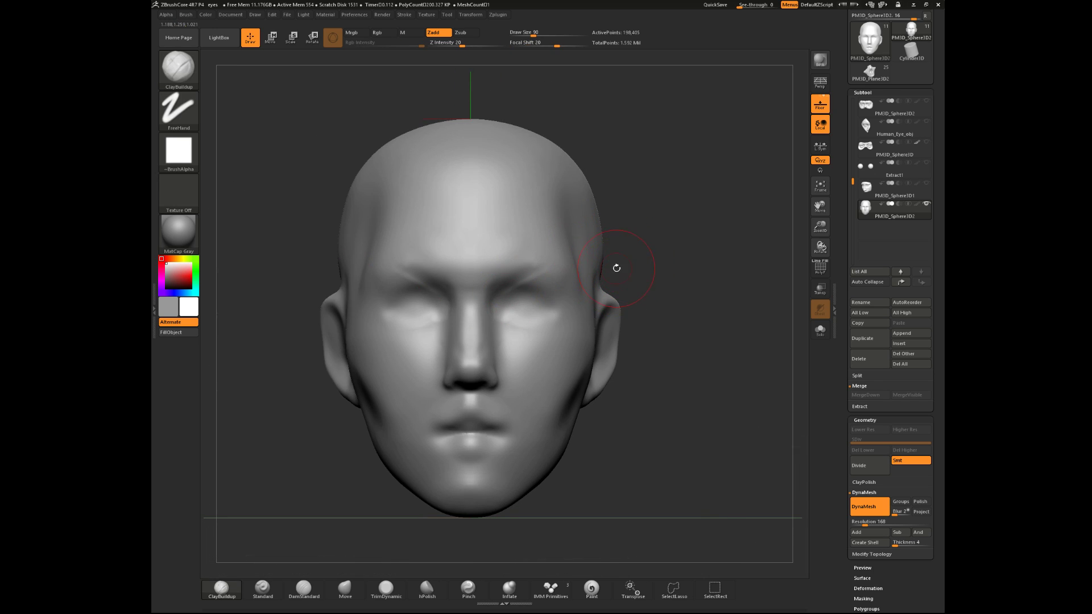
- Flatten the inner eye socket and the side of the nose bridge with TrimDynamic at draw size 90
{"action": "mouse_move", "coordinate": [704, 239]}
{"action": "left_mouse_down"}
{"action": "mouse_move", "coordinate": [394, 288]}
{"action": "mouse_move", "coordinate": [464, 305]}
{"action": "mouse_move", "coordinate": [426, 345]}
{"action": "left_mouse_up"}
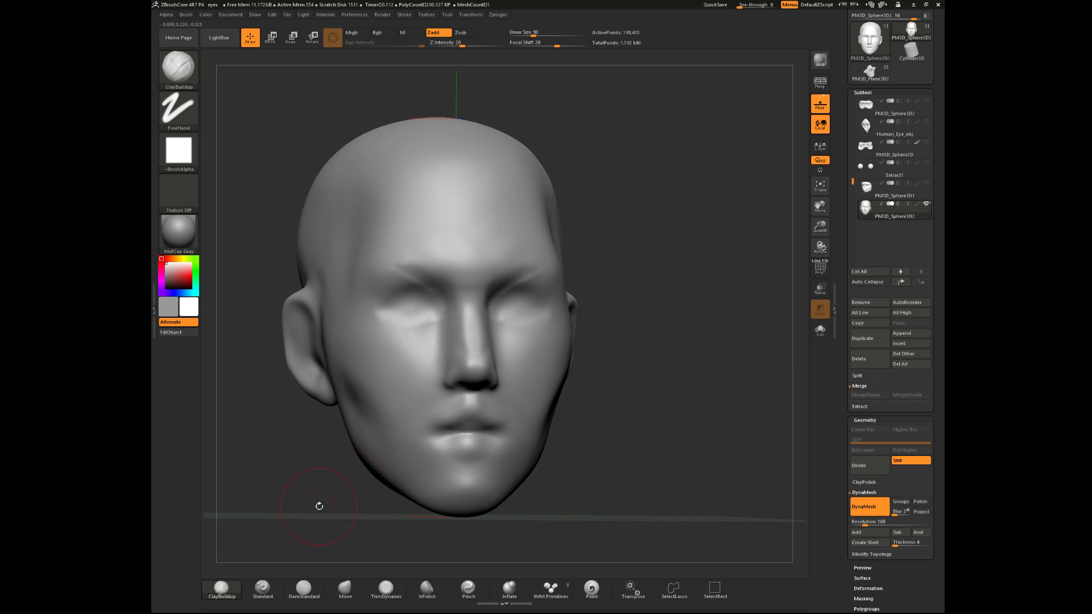
{"action": "left_click", "coordinate": [388, 590]}
{"action": "left_click_drag", "start_coordinate": [695, 340], "coordinate": [594, 373], "text": "alt"}
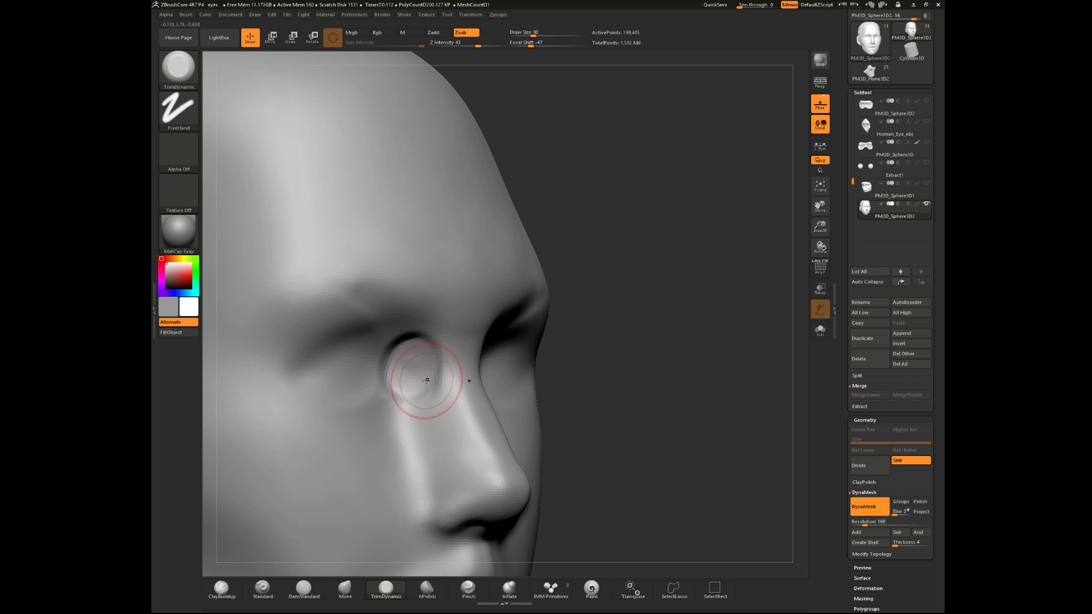
{"action": "left_click_drag", "start_coordinate": [723, 379], "coordinate": [620, 380]}
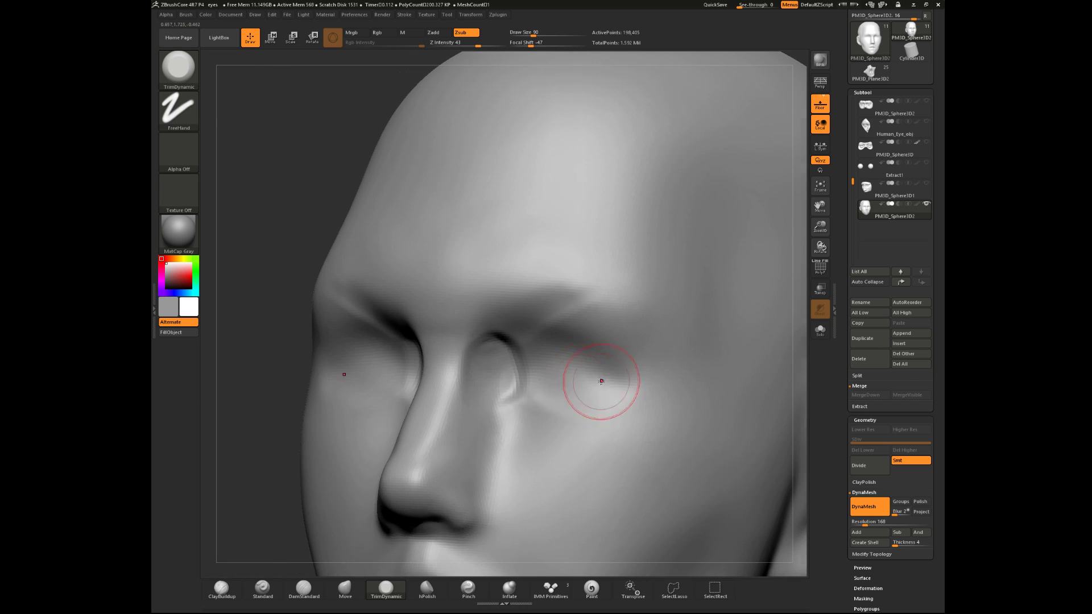
{"action": "left_click_drag", "start_coordinate": [222, 445], "coordinate": [357, 451], "text": "alt"}
{"action": "left_click_drag", "start_coordinate": [605, 420], "coordinate": [451, 352]}
{"action": "left_click_drag", "start_coordinate": [688, 268], "coordinate": [451, 304]}
- Deepen the inner eye sockets under the brow with ClayBuildup at draw size 56 and smooth the strokes
{"action": "left_click", "coordinate": [223, 585]}
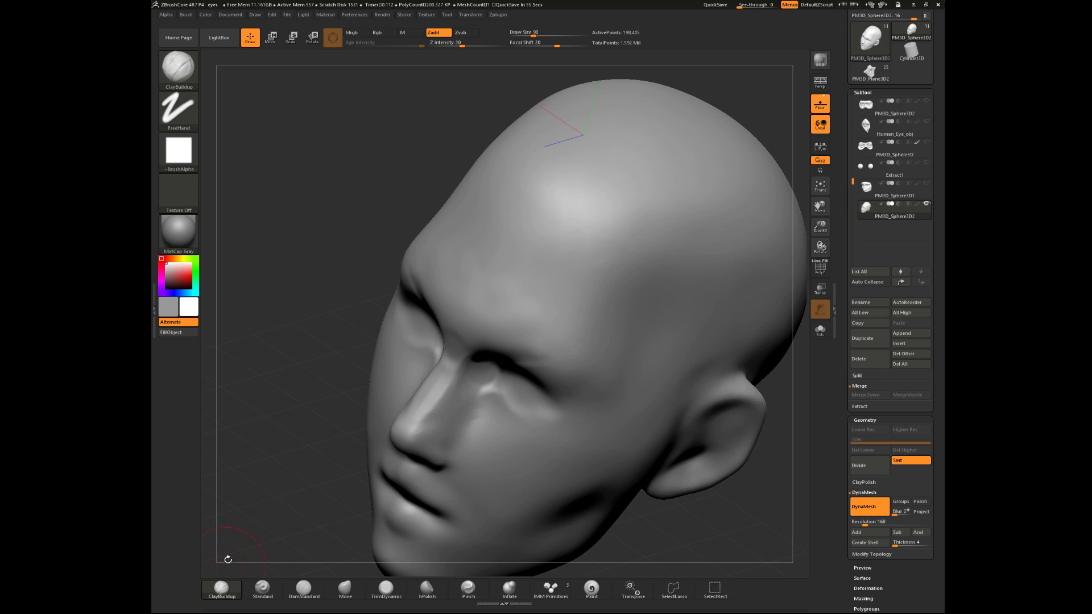
{"action": "left_click_drag", "start_coordinate": [226, 573], "coordinate": [347, 501]}
{"action": "key", "text": "space"}
{"action": "left_click_drag", "start_coordinate": [492, 345], "coordinate": [486, 345]}
{"action": "left_click_drag", "start_coordinate": [739, 321], "coordinate": [721, 296]}
{"action": "left_click_drag", "start_coordinate": [454, 334], "coordinate": [434, 328]}
{"action": "left_click_drag", "start_coordinate": [681, 208], "coordinate": [685, 229]}
{"action": "left_click_drag", "start_coordinate": [453, 325], "coordinate": [449, 336], "text": "shift"}
{"action": "left_click_drag", "start_coordinate": [697, 239], "coordinate": [654, 251]}
{"action": "left_click_drag", "start_coordinate": [427, 390], "coordinate": [466, 373], "text": "shift"}
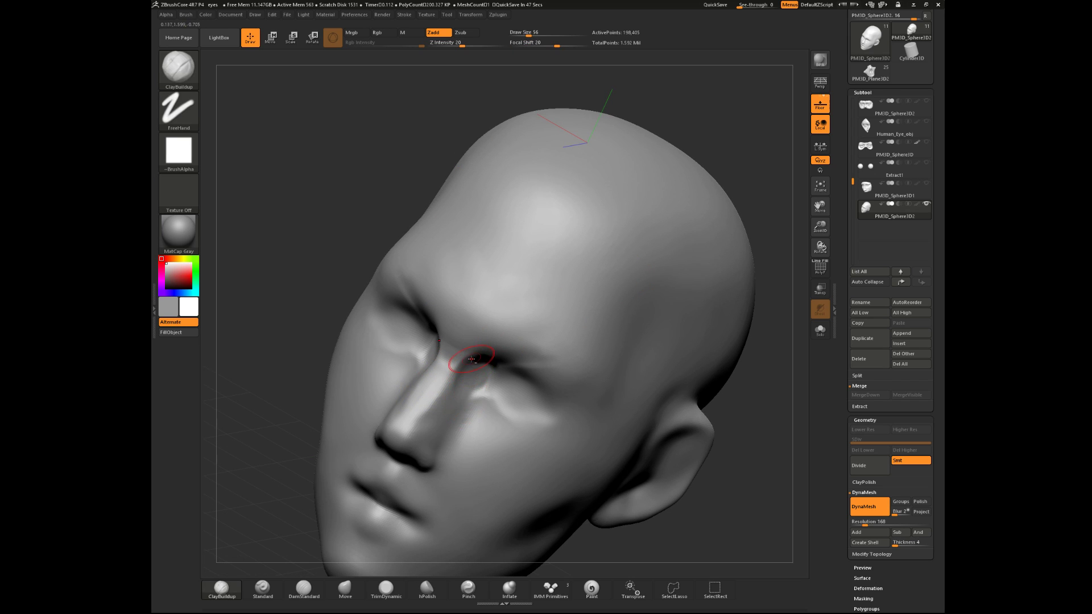
- Refine the inner eye corners beside the nose bridge at draw size 39 and smooth them
{"action": "left_click_drag", "start_coordinate": [769, 379], "coordinate": [680, 389], "text": "shift"}
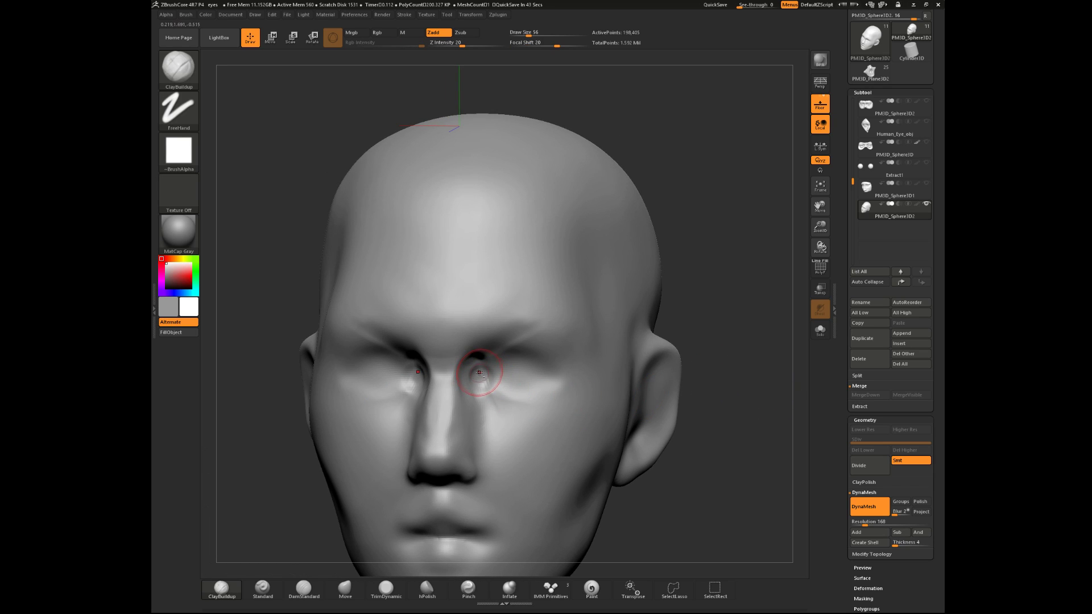
{"action": "key", "text": "space"}
{"action": "left_click_drag", "start_coordinate": [513, 371], "coordinate": [484, 376]}
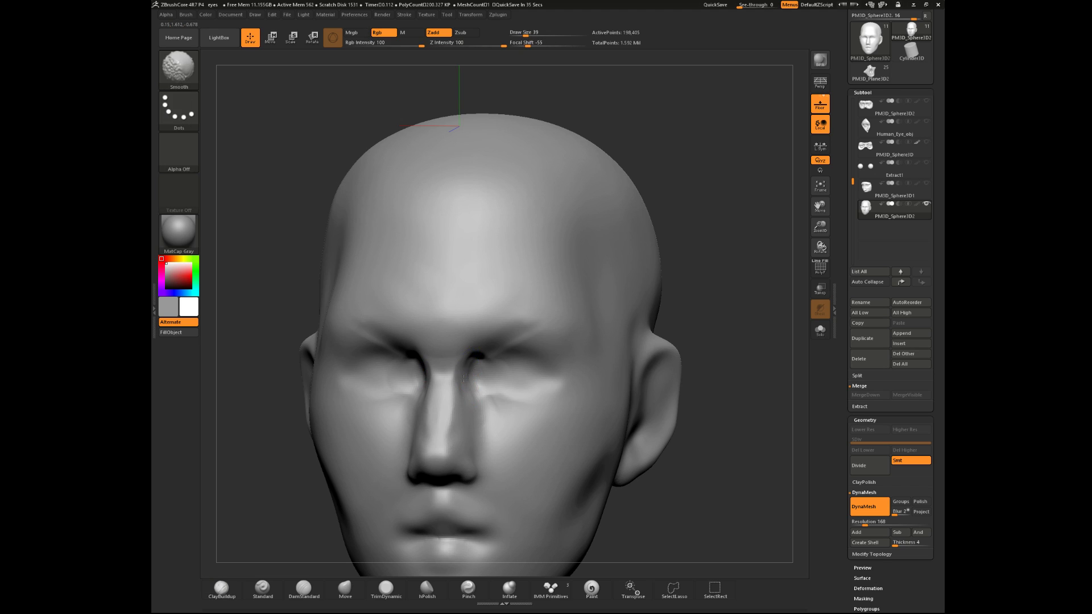
- Build up and smooth the inner eye corners and the sides of the nose bridge with ClayBuildup and Smooth
{"action": "left_click_drag", "start_coordinate": [695, 248], "coordinate": [731, 244]}
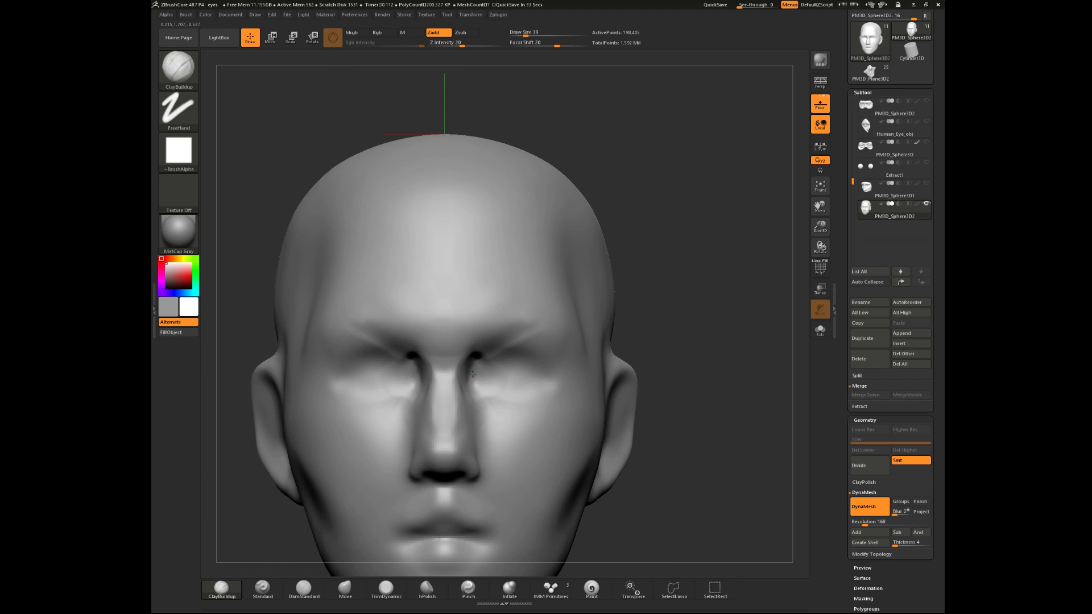
{"action": "key", "text": "space"}
{"action": "key", "text": "shift"}
{"action": "left_click_drag", "start_coordinate": [691, 337], "coordinate": [637, 323]}
{"action": "key", "text": "space"}
{"action": "mouse_move", "coordinate": [523, 332]}
{"action": "left_mouse_down"}
{"action": "mouse_move", "coordinate": [454, 355]}
{"action": "mouse_move", "coordinate": [443, 387]}
{"action": "left_mouse_up"}
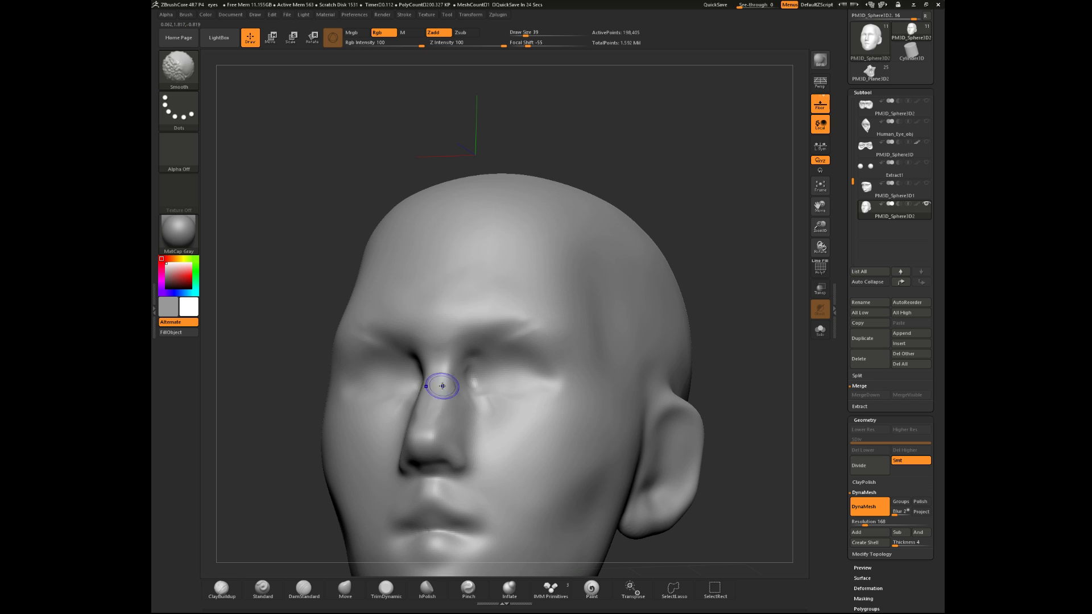
{"action": "mouse_move", "coordinate": [677, 264]}
{"action": "left_mouse_down", "text": "shift"}
{"action": "mouse_move", "coordinate": [718, 274]}
{"action": "mouse_move", "coordinate": [714, 251]}
{"action": "mouse_move", "coordinate": [679, 236]}
{"action": "mouse_move", "coordinate": [618, 256]}
{"action": "left_mouse_up", "text": "shift"}
{"action": "key", "text": "space"}
{"action": "left_click_drag", "start_coordinate": [482, 361], "coordinate": [484, 362]}
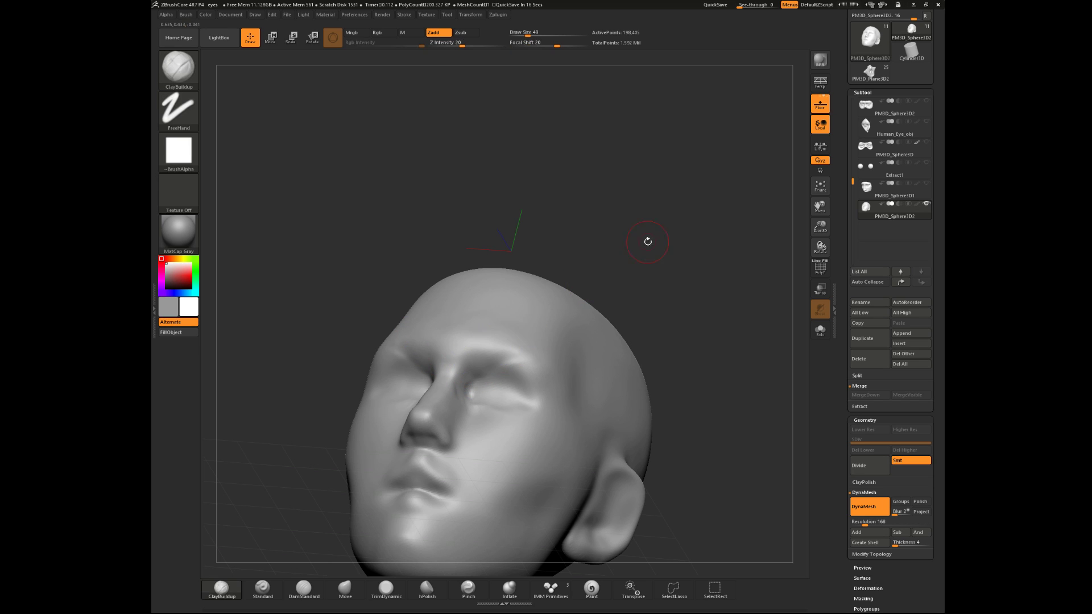
- Refine the inner eye sockets beneath the brow with ClayBuildup at draw size 49 and smooth the strokes
{"action": "left_click_drag", "start_coordinate": [634, 249], "coordinate": [644, 273], "text": "shift"}
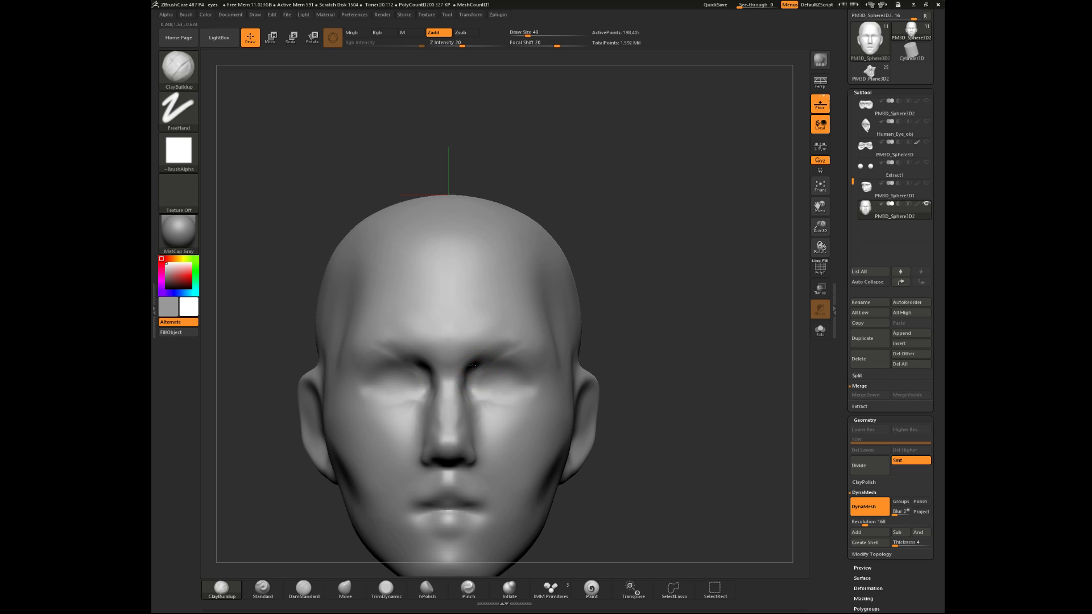
{"action": "key", "text": "space"}
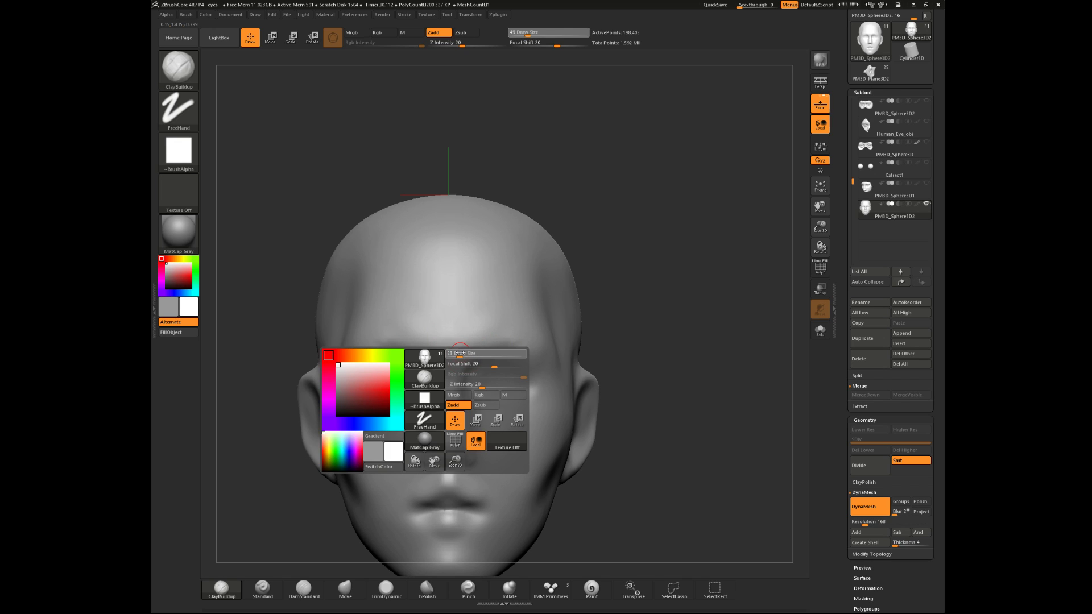
{"action": "left_click_drag", "start_coordinate": [464, 352], "coordinate": [466, 352]}
{"action": "left_click_drag", "start_coordinate": [657, 304], "coordinate": [592, 281]}
{"action": "left_click_drag", "start_coordinate": [463, 370], "coordinate": [486, 367], "text": "shift"}
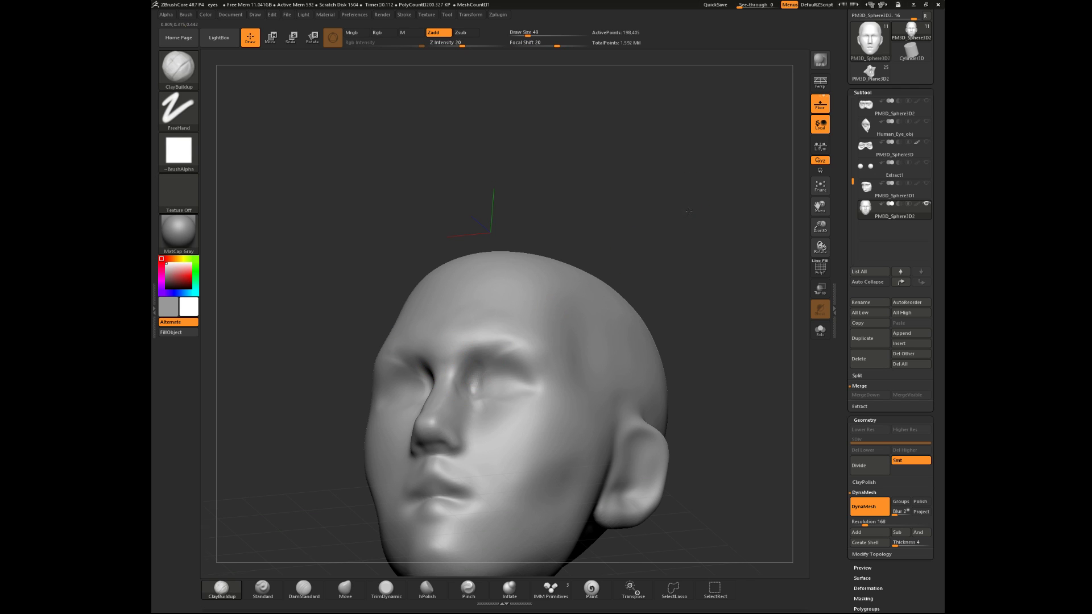
{"action": "left_click_drag", "start_coordinate": [694, 285], "coordinate": [715, 227]}
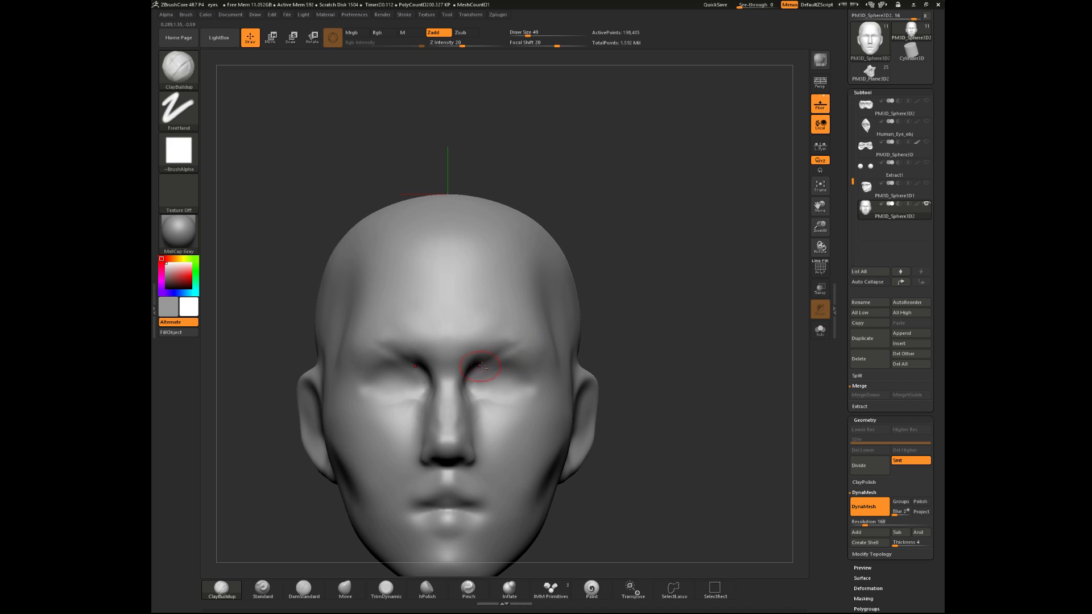
- Shape the upper eye sockets just under the brows with ClayBuildup at draw size 56 and smooth them
{"action": "key", "text": "space"}
{"action": "mouse_move", "coordinate": [516, 357]}
{"action": "left_mouse_down"}
{"action": "mouse_move", "coordinate": [504, 361]}
{"action": "mouse_move", "coordinate": [518, 360]}
{"action": "left_mouse_up"}
{"action": "key", "text": "space"}
{"action": "key", "text": "shift"}
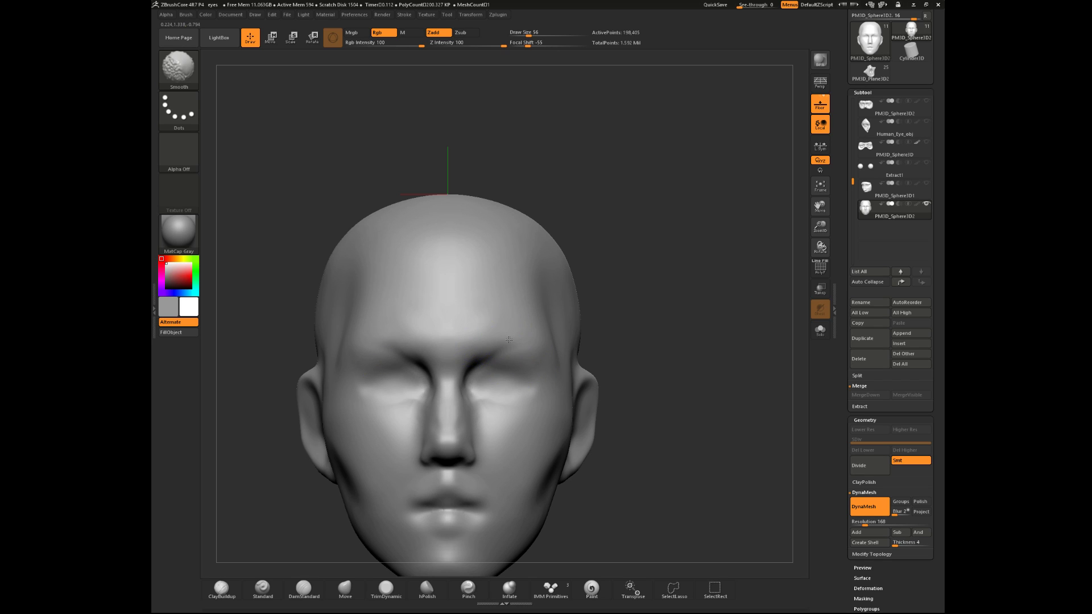
{"action": "left_click_drag", "start_coordinate": [481, 380], "coordinate": [522, 364], "text": "shift"}
- Flatten the outer brow and the front edge of the temples with TrimDynamic, raising the draw size to 101
{"action": "mouse_move", "coordinate": [636, 290]}
{"action": "left_mouse_down"}
{"action": "mouse_move", "coordinate": [606, 347]}
{"action": "mouse_move", "coordinate": [635, 316]}
{"action": "mouse_move", "coordinate": [654, 319]}
{"action": "mouse_move", "coordinate": [620, 317]}
{"action": "mouse_move", "coordinate": [643, 244]}
{"action": "mouse_move", "coordinate": [633, 224]}
{"action": "mouse_move", "coordinate": [636, 266]}
{"action": "mouse_move", "coordinate": [592, 347]}
{"action": "left_mouse_up"}
{"action": "left_click", "coordinate": [386, 589]}
{"action": "key", "text": "space"}
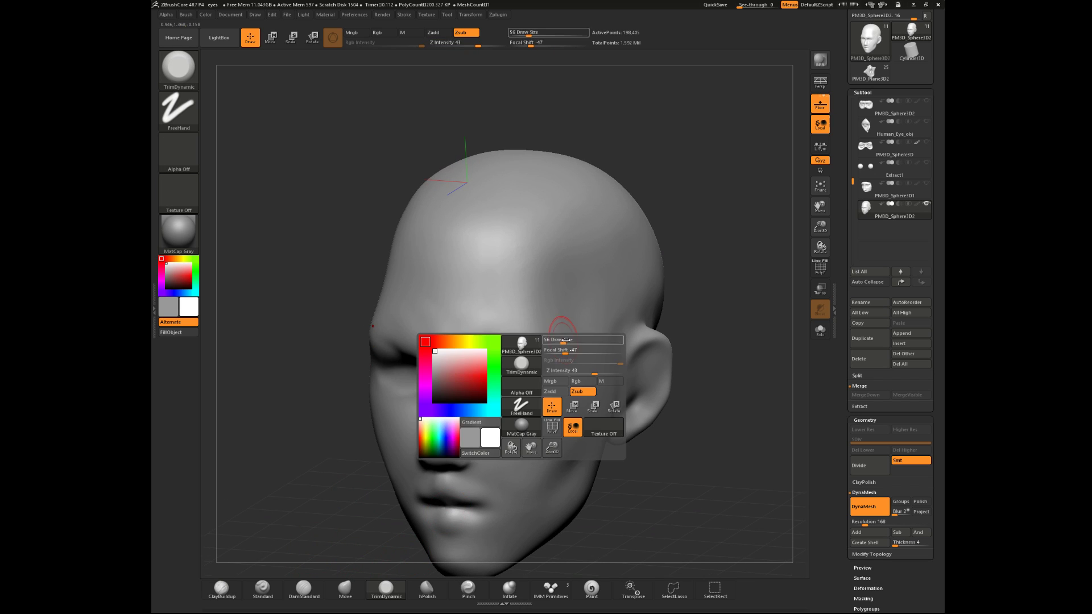
{"action": "mouse_move", "coordinate": [501, 339]}
{"action": "left_mouse_down"}
{"action": "mouse_move", "coordinate": [530, 348]}
{"action": "mouse_move", "coordinate": [549, 340]}
{"action": "mouse_move", "coordinate": [536, 332]}
{"action": "mouse_move", "coordinate": [561, 330]}
{"action": "left_mouse_up"}
{"action": "left_click_drag", "start_coordinate": [683, 313], "coordinate": [719, 277]}
{"action": "key", "text": "space"}
{"action": "mouse_move", "coordinate": [690, 317]}
{"action": "left_mouse_down", "text": "alt"}
{"action": "mouse_move", "coordinate": [691, 298]}
{"action": "mouse_move", "coordinate": [683, 332]}
{"action": "mouse_move", "coordinate": [637, 364]}
{"action": "mouse_move", "coordinate": [561, 318]}
{"action": "mouse_move", "coordinate": [514, 311]}
{"action": "left_mouse_up", "text": "alt"}
{"action": "mouse_move", "coordinate": [685, 381]}
{"action": "left_mouse_down"}
{"action": "mouse_move", "coordinate": [722, 295]}
{"action": "mouse_move", "coordinate": [682, 301]}
{"action": "left_mouse_up"}
{"action": "key", "text": "space"}
{"action": "mouse_move", "coordinate": [542, 348]}
{"action": "left_mouse_down"}
{"action": "mouse_move", "coordinate": [523, 361]}
{"action": "mouse_move", "coordinate": [534, 366]}
{"action": "left_mouse_up"}
{"action": "mouse_move", "coordinate": [665, 364]}
{"action": "left_mouse_down"}
{"action": "mouse_move", "coordinate": [740, 307]}
{"action": "mouse_move", "coordinate": [612, 356]}
{"action": "left_mouse_up"}
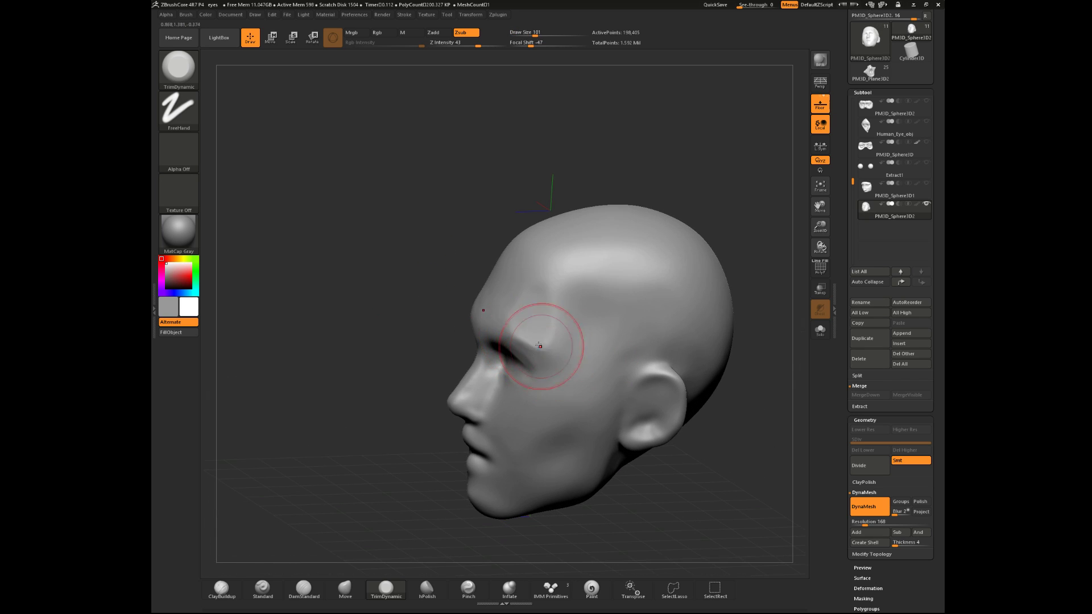
- Even out the temple planes on both sides of the forehead with TrimDynamic at draw size 101
{"action": "mouse_move", "coordinate": [375, 372]}
{"action": "left_mouse_down"}
{"action": "mouse_move", "coordinate": [382, 387]}
{"action": "mouse_move", "coordinate": [621, 320]}
{"action": "left_mouse_up"}
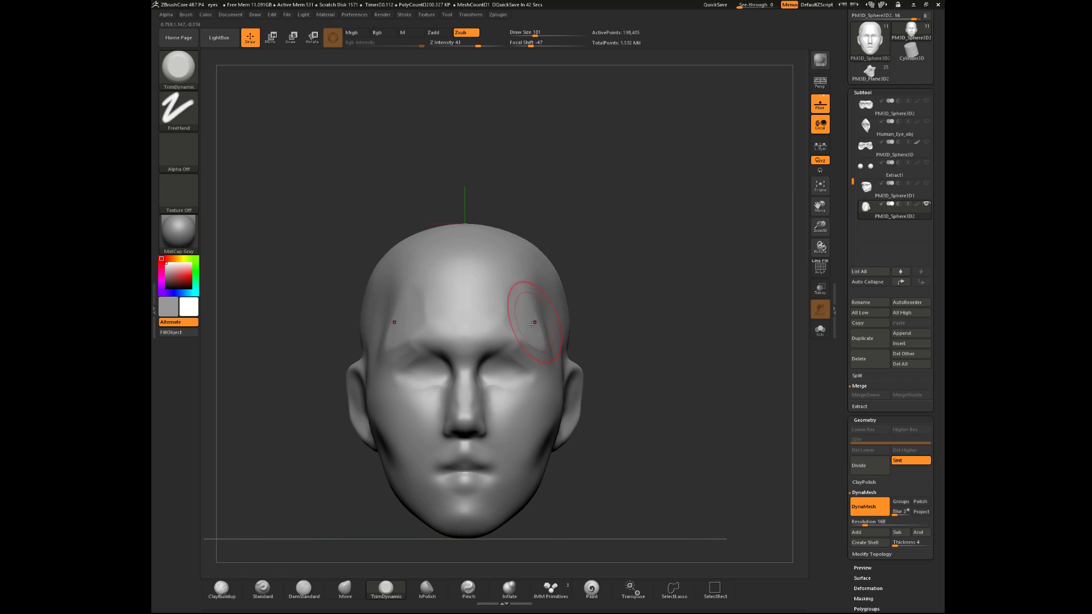
{"action": "left_click_drag", "start_coordinate": [501, 325], "coordinate": [521, 308]}
{"action": "right_click_drag", "start_coordinate": [524, 305], "coordinate": [500, 292]}
{"action": "left_click_drag", "start_coordinate": [521, 293], "coordinate": [537, 322], "text": "shift"}
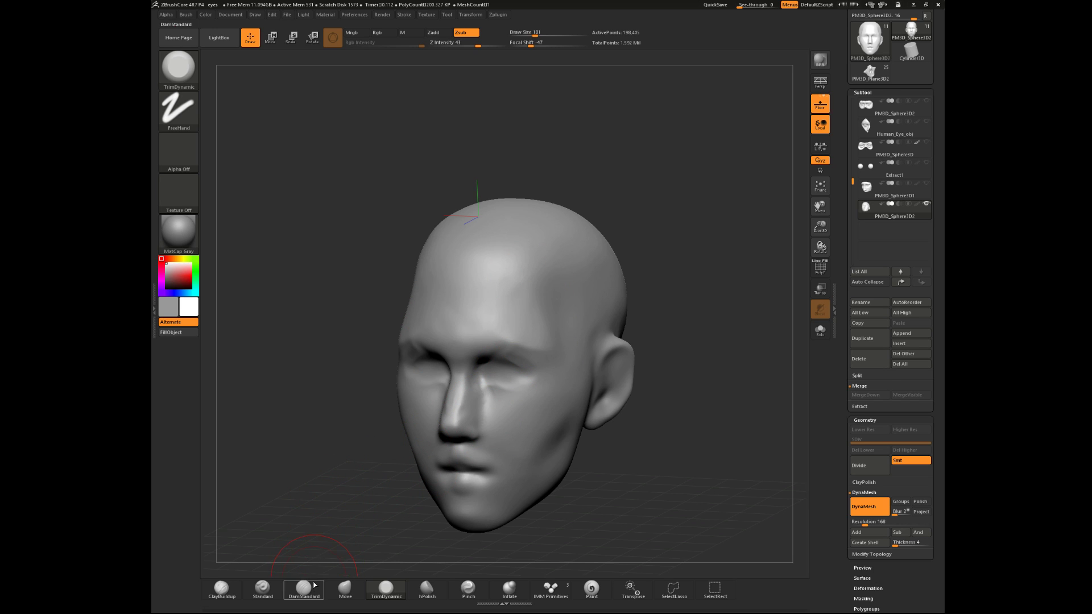
- Adjust the contour of the outer brow and temples with the Move brush
{"action": "left_click", "coordinate": [346, 588]}
{"action": "mouse_move", "coordinate": [353, 523]}
{"action": "left_mouse_down"}
{"action": "mouse_move", "coordinate": [614, 344]}
{"action": "mouse_move", "coordinate": [555, 345]}
{"action": "mouse_move", "coordinate": [586, 336]}
{"action": "mouse_move", "coordinate": [550, 320]}
{"action": "left_mouse_up"}
{"action": "key", "text": "space"}
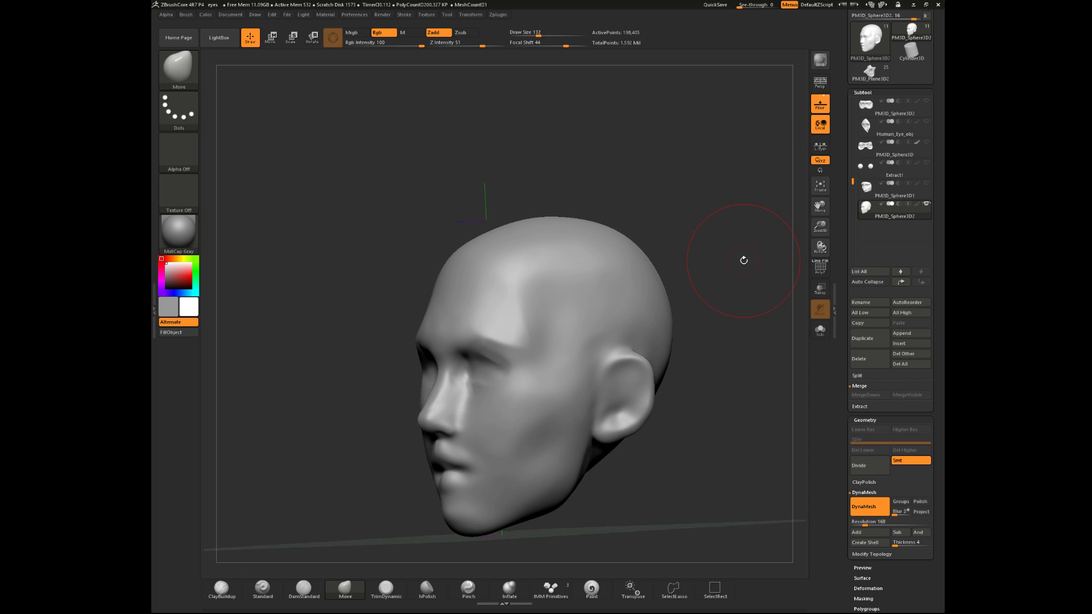
{"action": "left_click_drag", "start_coordinate": [756, 283], "coordinate": [597, 393], "text": "shift"}
- Fill the outer brow and upper eyelid area with ClayBuildup at draw size 56 and smooth the strokes
{"action": "left_click", "coordinate": [214, 584]}
{"action": "left_click_drag", "start_coordinate": [592, 325], "coordinate": [600, 393], "text": "alt"}
{"action": "key", "text": "space"}
{"action": "left_click", "coordinate": [518, 345]}
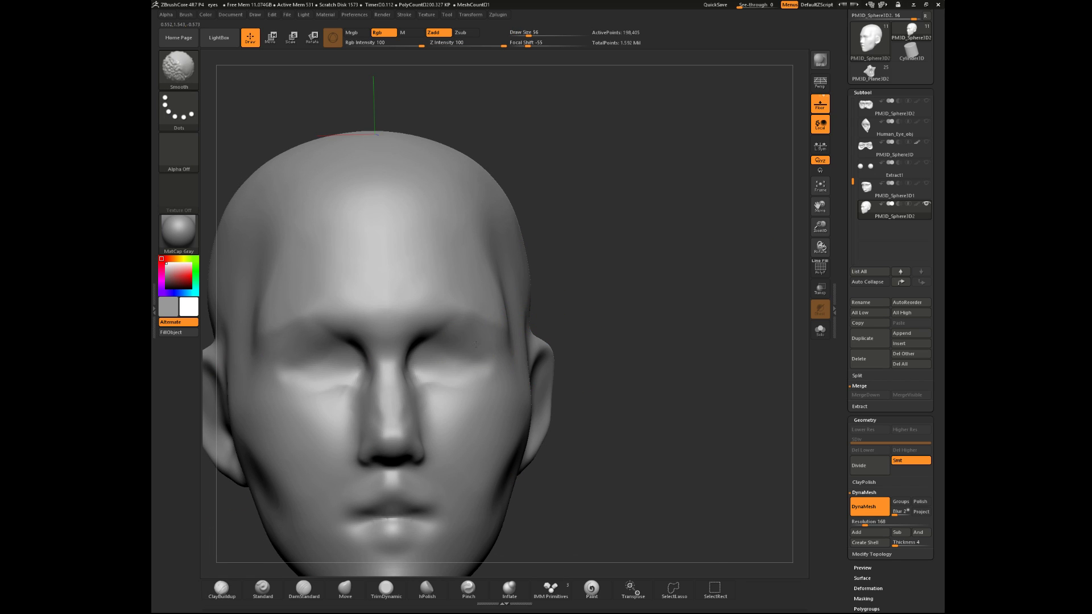
{"action": "left_click_drag", "start_coordinate": [476, 342], "coordinate": [483, 330], "text": "shift"}
{"action": "key", "text": "space"}
{"action": "left_click", "coordinate": [477, 327]}
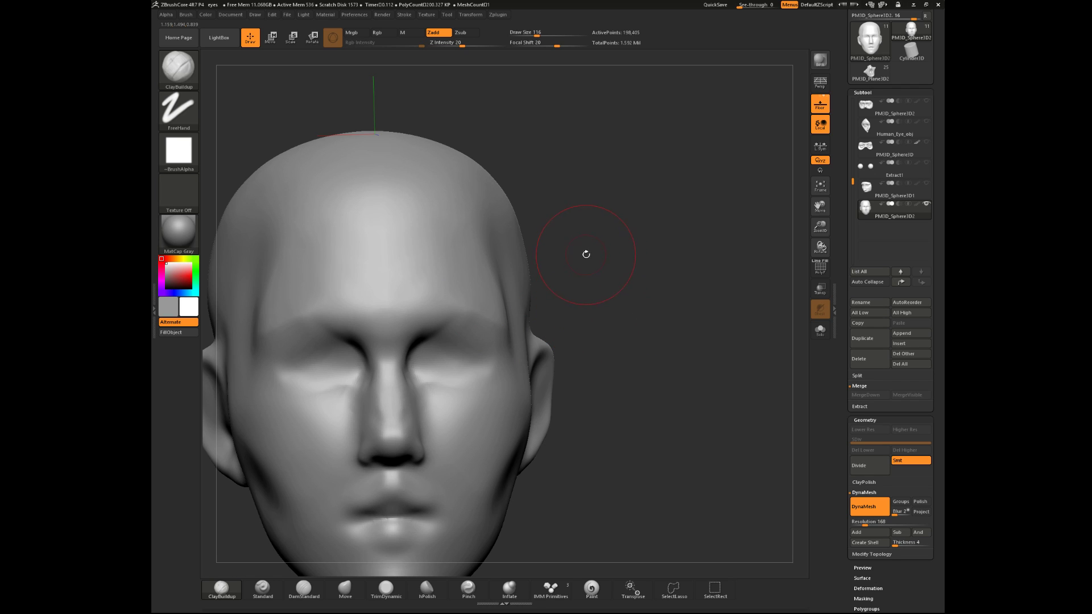
- Build up the outer brow ridge with ClayBuildup at draw size 87 and blend it into the temples with Smooth
{"action": "left_click_drag", "start_coordinate": [591, 302], "coordinate": [594, 308]}
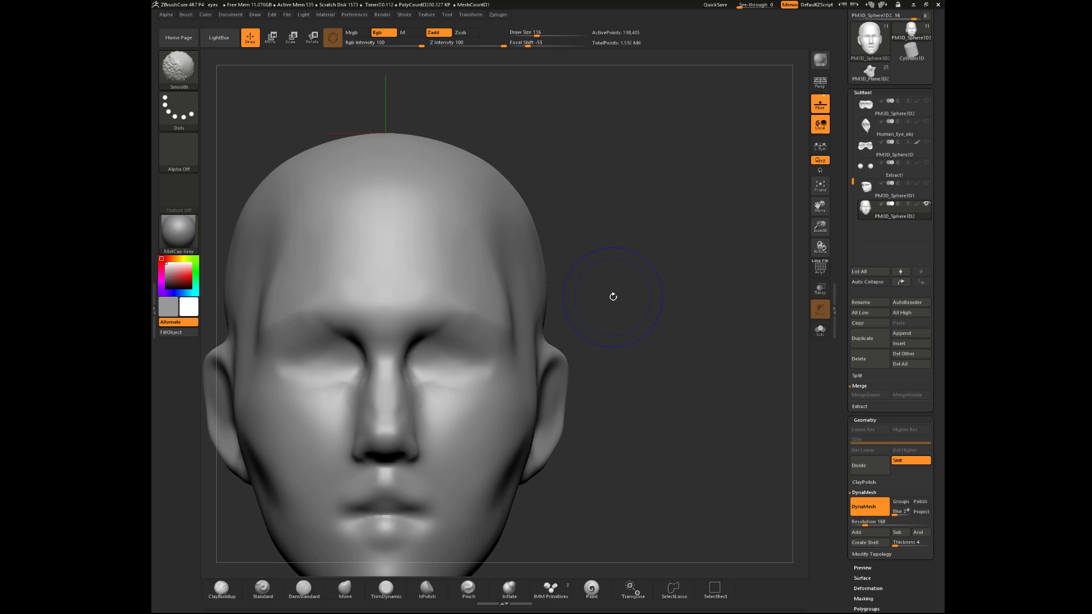
{"action": "mouse_move", "coordinate": [635, 315]}
{"action": "left_mouse_down", "text": "alt"}
{"action": "mouse_move", "coordinate": [634, 295]}
{"action": "mouse_move", "coordinate": [634, 327]}
{"action": "mouse_move", "coordinate": [629, 314]}
{"action": "left_mouse_up", "text": "alt"}
{"action": "key", "text": "space"}
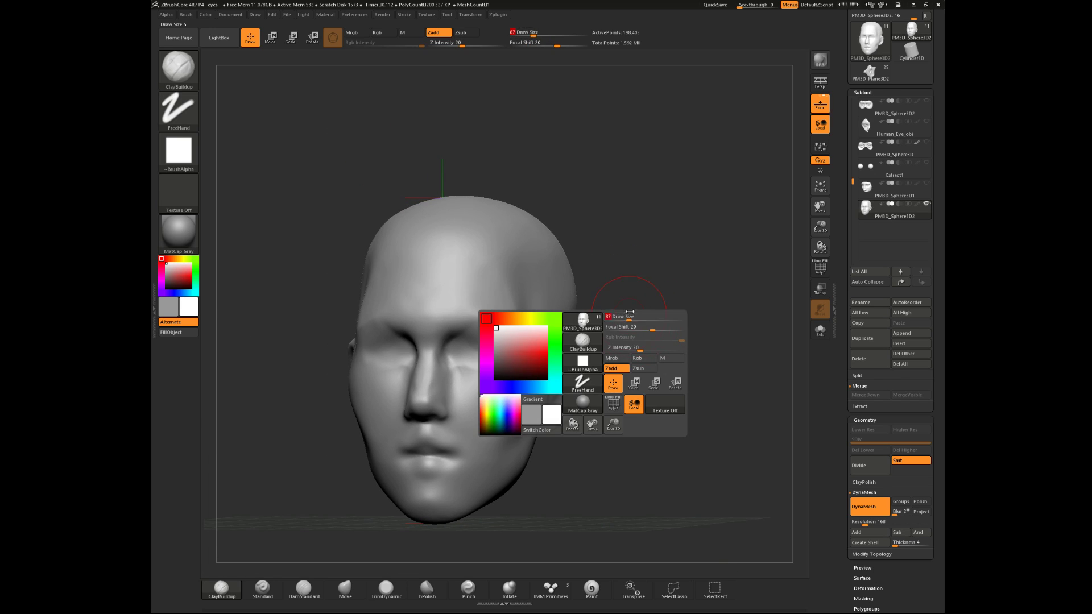
{"action": "left_click_drag", "start_coordinate": [646, 256], "coordinate": [632, 293], "text": "alt"}
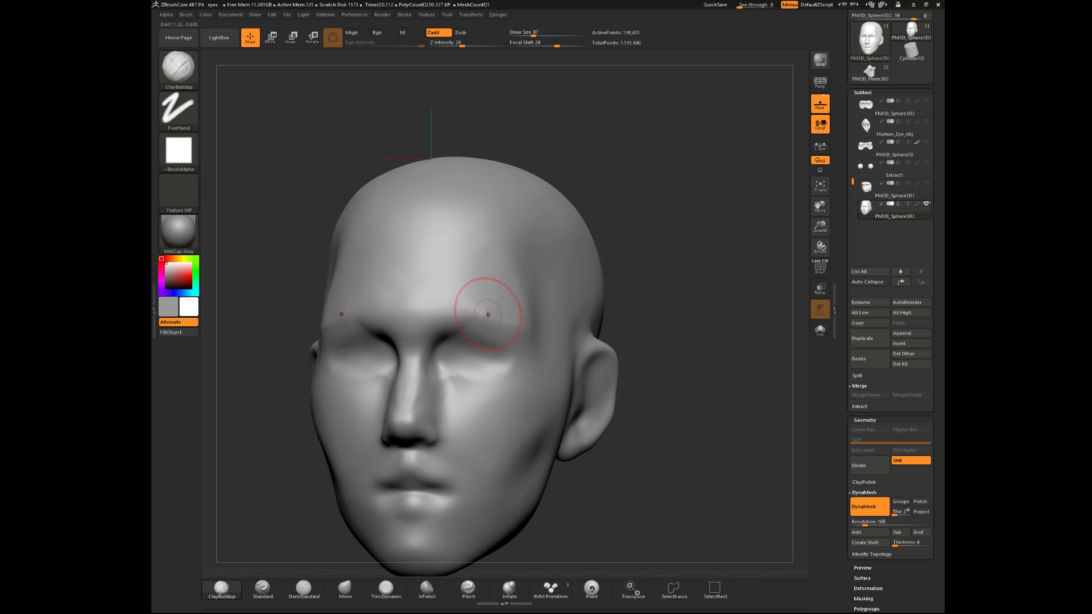
{"action": "left_click_drag", "start_coordinate": [511, 313], "coordinate": [497, 335], "text": "shift"}
{"action": "left_click_drag", "start_coordinate": [688, 220], "coordinate": [532, 251]}
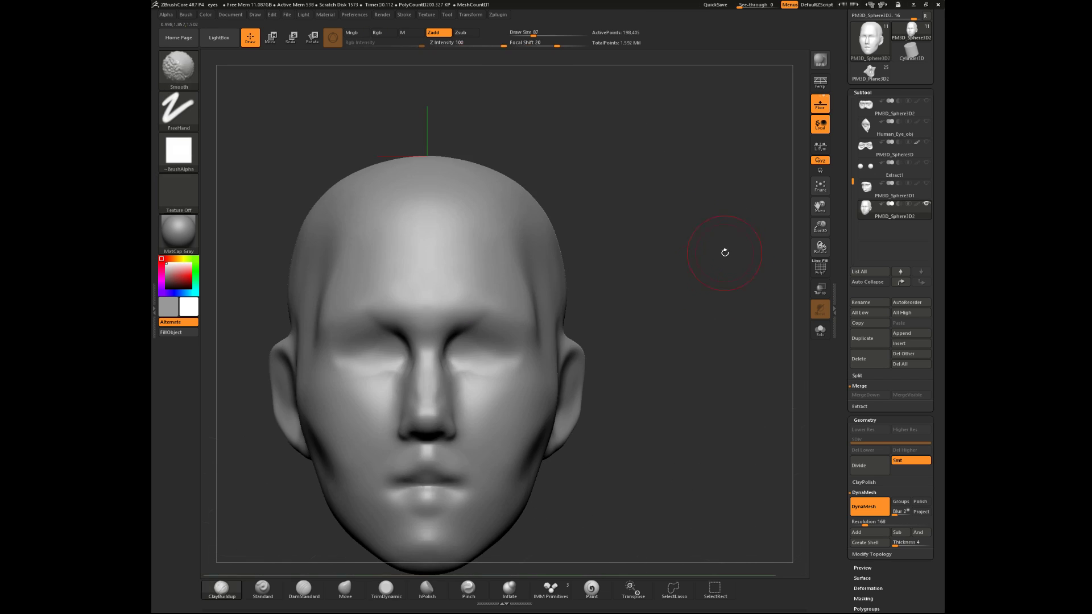
{"action": "mouse_move", "coordinate": [725, 249]}
{"action": "left_mouse_down"}
{"action": "mouse_move", "coordinate": [688, 246]}
{"action": "mouse_move", "coordinate": [523, 293]}
{"action": "mouse_move", "coordinate": [527, 245]}
{"action": "mouse_move", "coordinate": [544, 252]}
{"action": "left_mouse_up"}
{"action": "key", "text": "shift"}
{"action": "key", "text": "shift"}
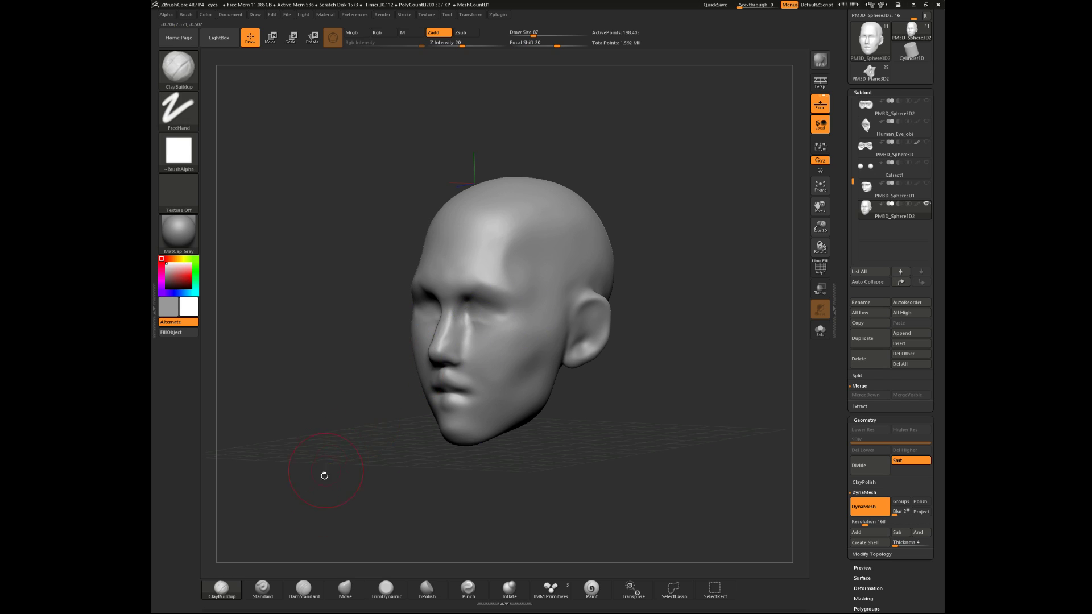
- Flatten the broad temple area above the ears with TrimDynamic at a larger draw size
{"action": "left_click", "coordinate": [379, 590]}
{"action": "key", "text": "space"}
{"action": "left_click", "coordinate": [563, 262]}
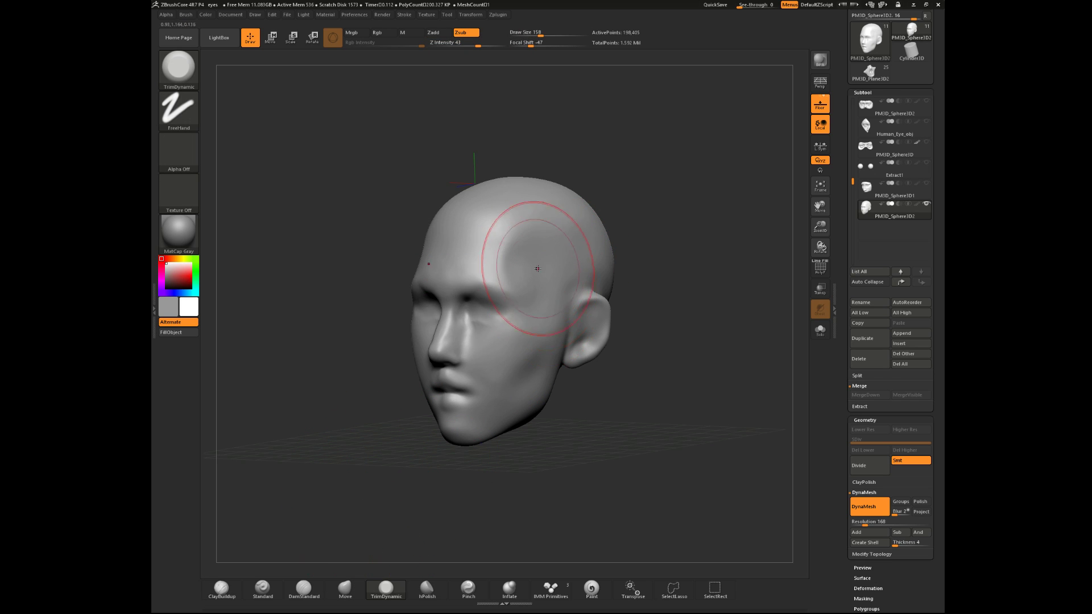
{"action": "left_click_drag", "start_coordinate": [626, 260], "coordinate": [634, 247], "text": "shift"}
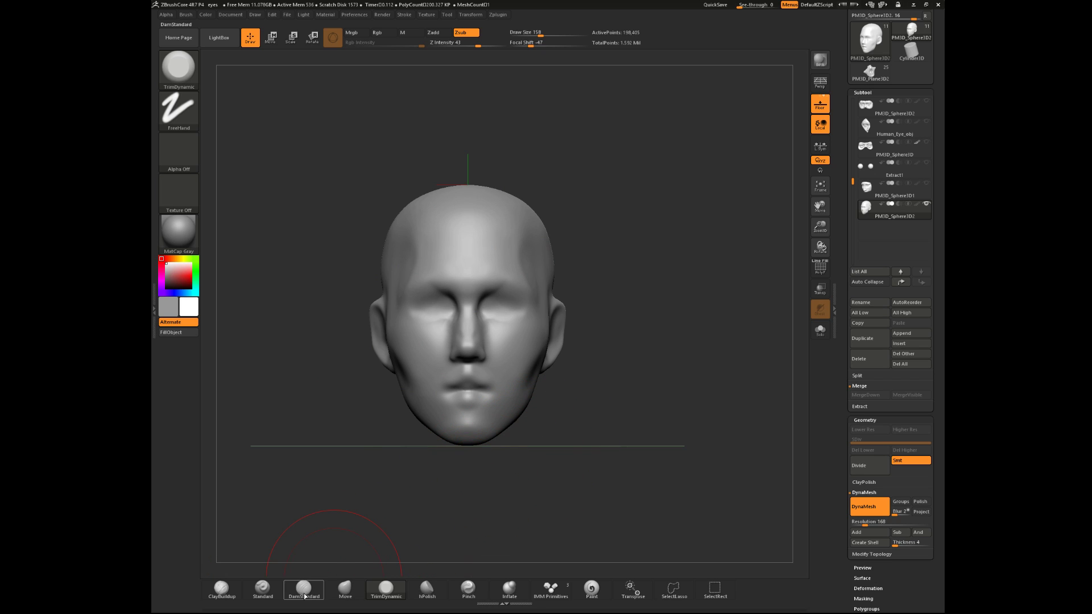
- Widen the lower jaw and adjust its corners with the Move brush from front and side views
{"action": "left_click", "coordinate": [346, 589]}
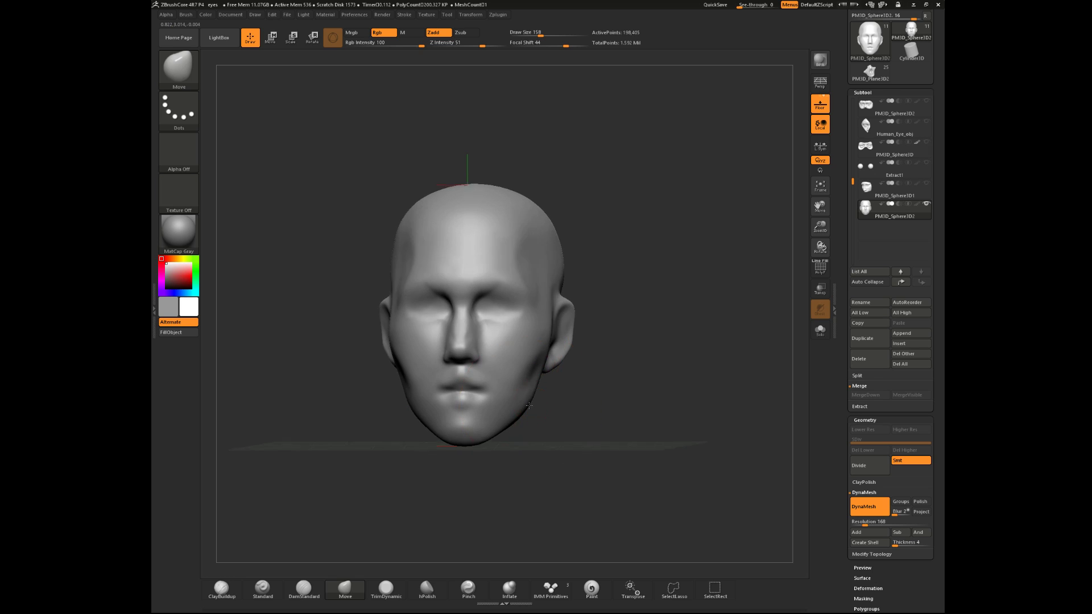
{"action": "right_click_drag", "start_coordinate": [529, 404], "coordinate": [548, 430]}
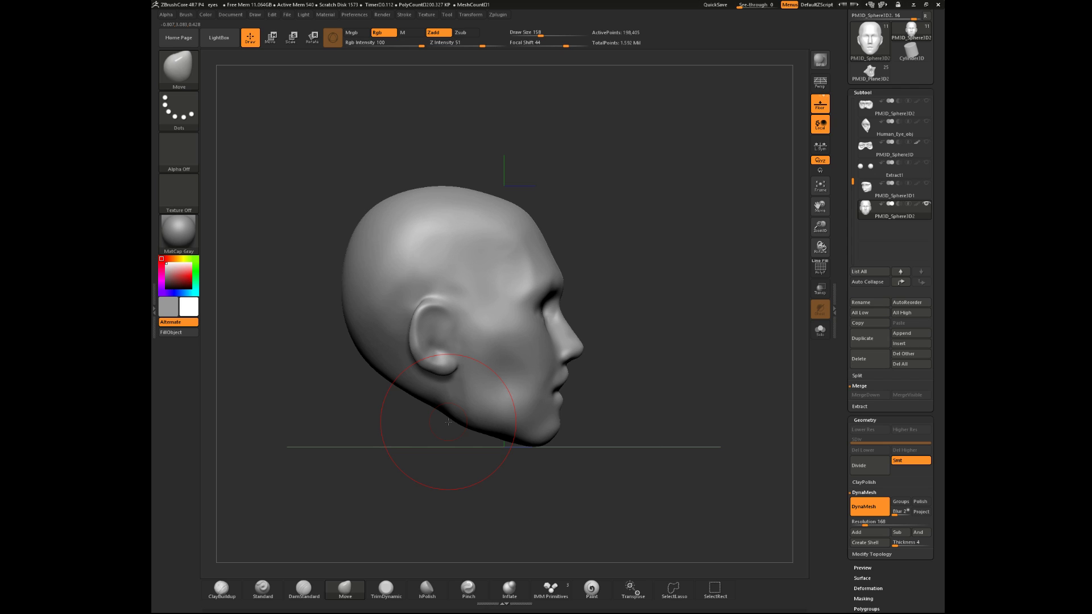
{"action": "right_click_drag", "start_coordinate": [614, 343], "coordinate": [571, 423]}
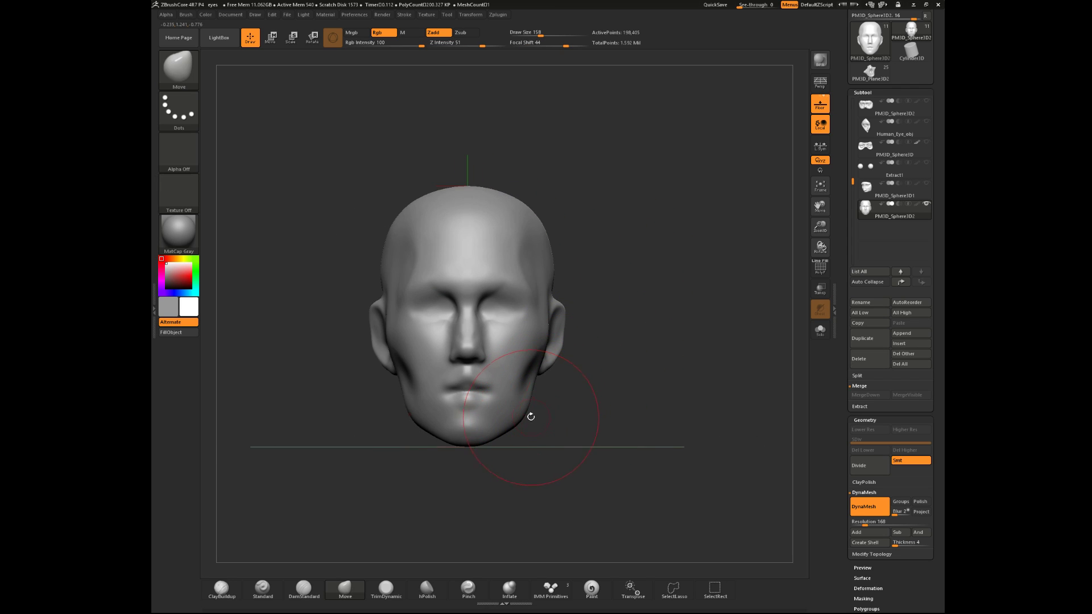
- Add volume to the jaw corners below the ears with ClayBuildup at draw size 116 and smooth the strokes
{"action": "left_click", "coordinate": [229, 593]}
{"action": "right_click_drag", "start_coordinate": [622, 419], "coordinate": [564, 446]}
{"action": "key", "text": "space"}
{"action": "left_click_drag", "start_coordinate": [605, 411], "coordinate": [599, 411]}
{"action": "mouse_move", "coordinate": [610, 405]}
{"action": "right_mouse_down"}
{"action": "mouse_move", "coordinate": [593, 416]}
{"action": "mouse_move", "coordinate": [593, 435]}
{"action": "right_mouse_up"}
{"action": "mouse_move", "coordinate": [594, 435]}
{"action": "right_mouse_down", "text": "ctrl"}
{"action": "mouse_move", "coordinate": [595, 414]}
{"action": "mouse_move", "coordinate": [560, 446]}
{"action": "right_mouse_up", "text": "ctrl"}
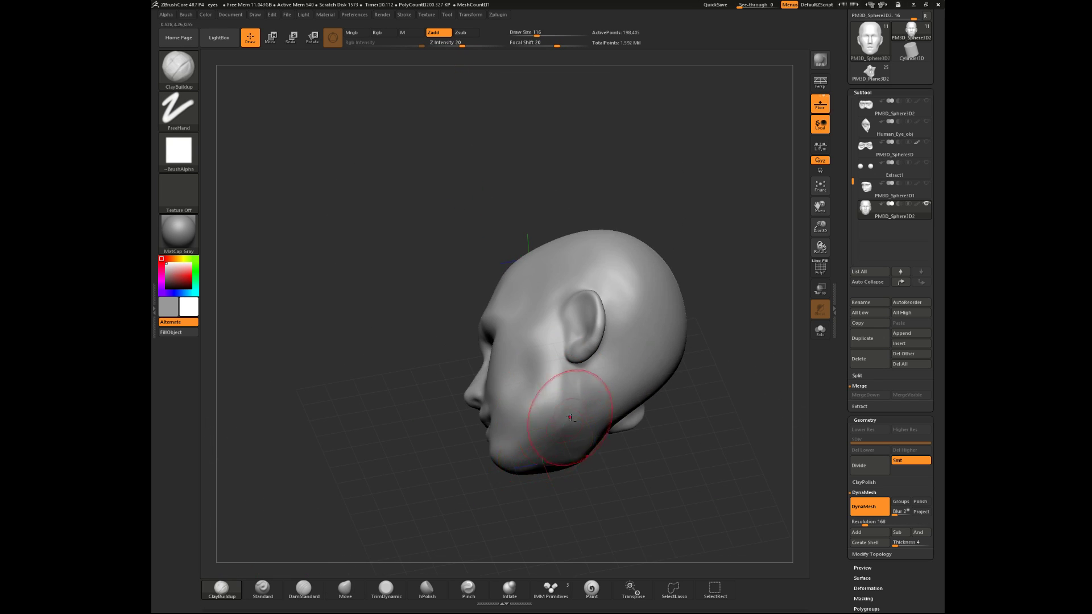
{"action": "left_click_drag", "start_coordinate": [586, 415], "coordinate": [589, 392], "text": "shift"}
{"action": "right_click_drag", "start_coordinate": [593, 472], "coordinate": [610, 441], "text": "shift"}
{"action": "right_click_drag", "start_coordinate": [675, 399], "coordinate": [697, 424], "text": "ctrl"}
- Build up the lips with ClayBuildup at draw sizes 35 and 46
{"action": "key", "text": "space"}
{"action": "left_click_drag", "start_coordinate": [700, 391], "coordinate": [687, 392]}
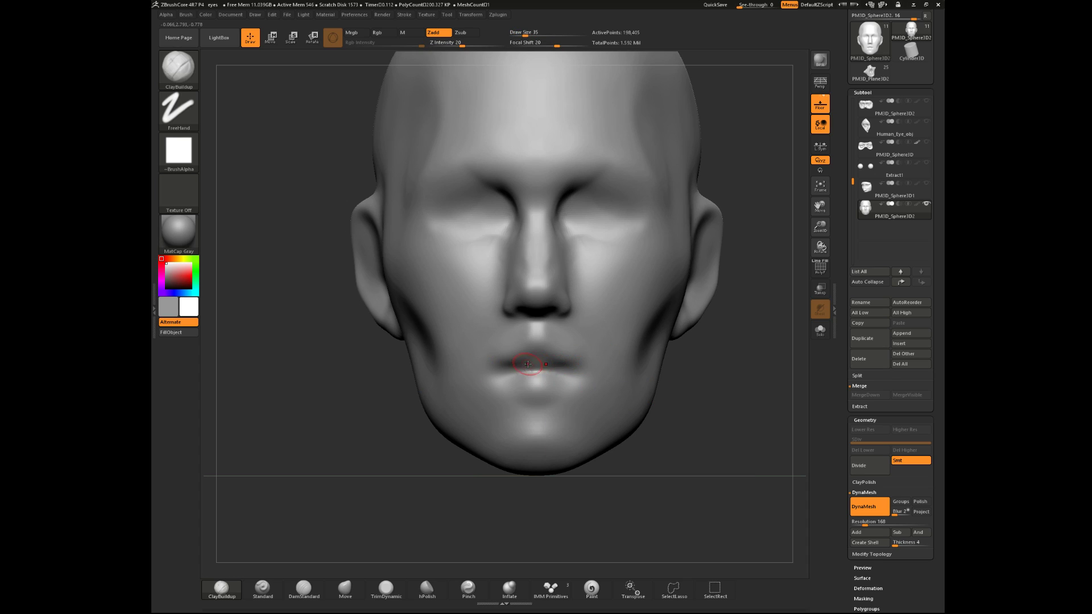
{"action": "key", "text": "space"}
{"action": "left_click_drag", "start_coordinate": [541, 359], "coordinate": [544, 359]}
{"action": "mouse_move", "coordinate": [733, 426]}
{"action": "left_mouse_down"}
{"action": "mouse_move", "coordinate": [529, 359]}
{"action": "mouse_move", "coordinate": [511, 365]}
{"action": "left_mouse_up"}
{"action": "mouse_move", "coordinate": [686, 353]}
{"action": "left_mouse_down"}
{"action": "mouse_move", "coordinate": [653, 386]}
{"action": "mouse_move", "coordinate": [643, 418]}
{"action": "left_mouse_up"}
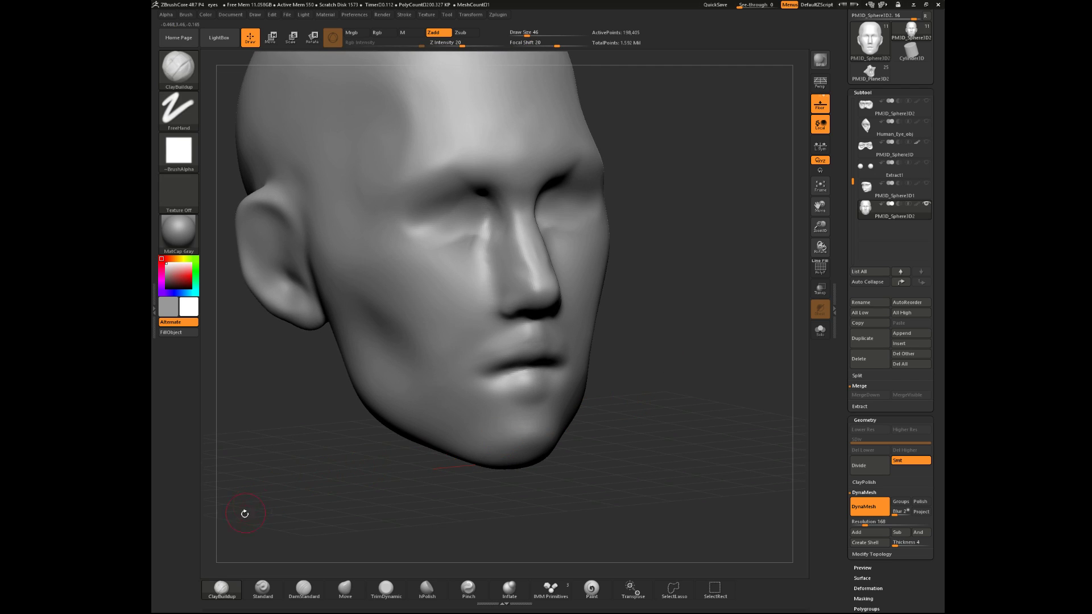
- Carve the line between the lips out to the mouth corners with DamStandard at draw size 37 and soften it
{"action": "left_click", "coordinate": [303, 590]}
{"action": "left_click_drag", "start_coordinate": [653, 370], "coordinate": [597, 371], "text": "shift"}
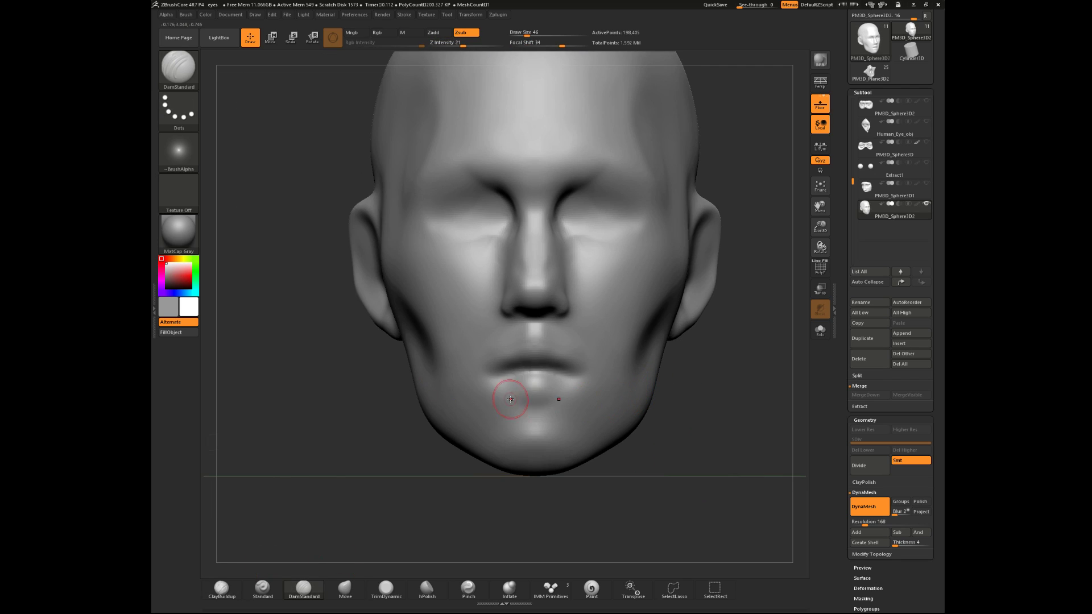
{"action": "key", "text": "space"}
{"action": "mouse_move", "coordinate": [511, 374]}
{"action": "left_mouse_down"}
{"action": "mouse_move", "coordinate": [492, 363]}
{"action": "mouse_move", "coordinate": [491, 374]}
{"action": "mouse_move", "coordinate": [534, 374]}
{"action": "mouse_move", "coordinate": [487, 370]}
{"action": "left_mouse_up"}
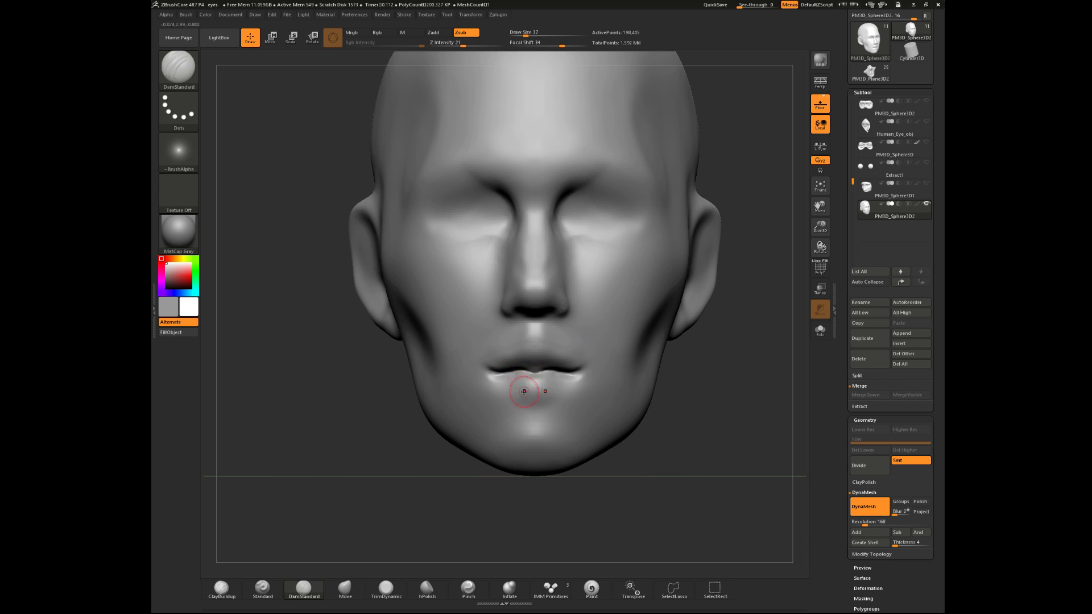
{"action": "key", "text": "shift"}
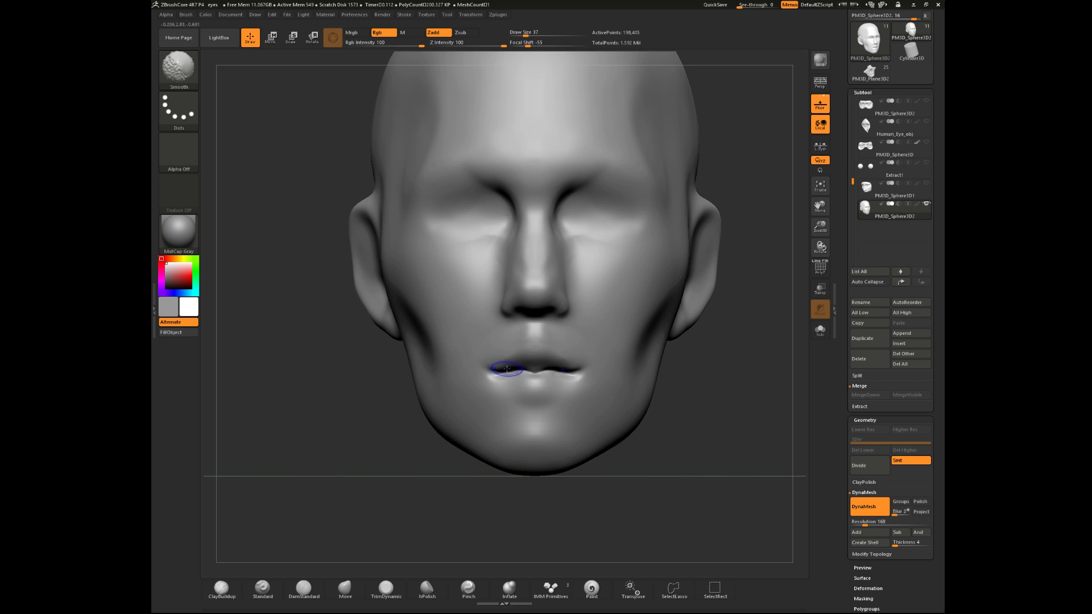
{"action": "left_click_drag", "start_coordinate": [307, 472], "coordinate": [305, 532]}
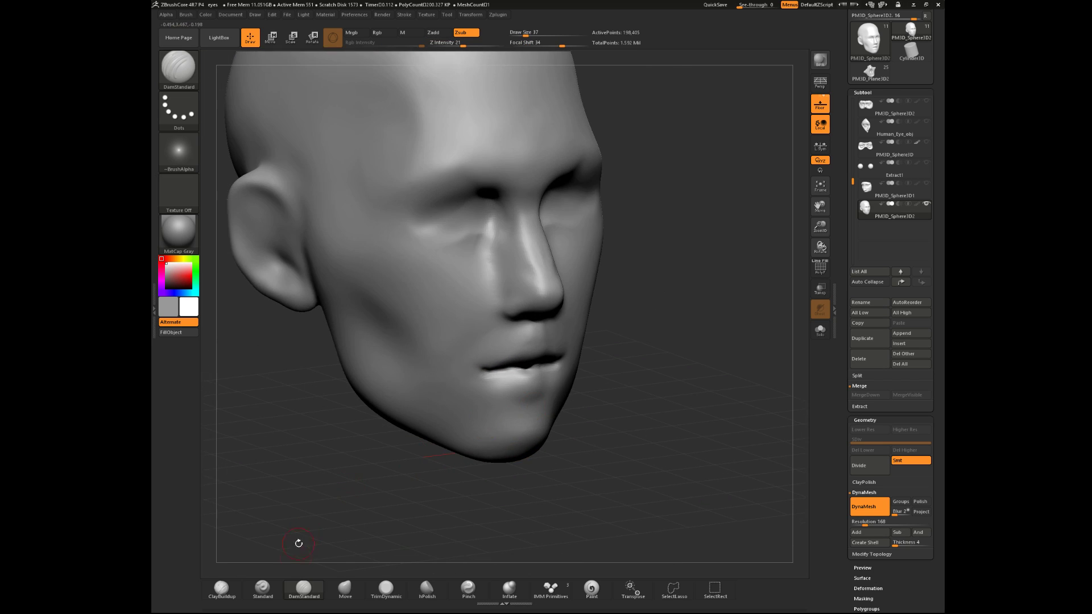
- Build up the upper lip and the area beneath the nose with ClayBuildup, adjusting the draw size
{"action": "left_click", "coordinate": [227, 594]}
{"action": "key", "text": "space"}
{"action": "mouse_move", "coordinate": [651, 393]}
{"action": "left_mouse_down"}
{"action": "mouse_move", "coordinate": [544, 398]}
{"action": "mouse_move", "coordinate": [550, 385]}
{"action": "left_mouse_up"}
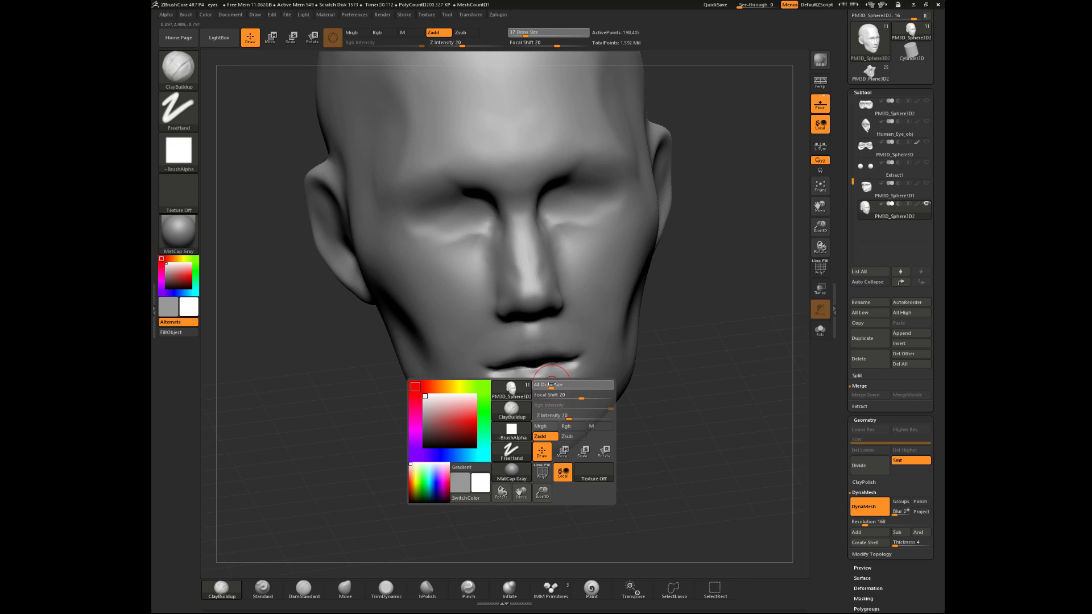
{"action": "left_click_drag", "start_coordinate": [677, 372], "coordinate": [768, 364]}
{"action": "left_click_drag", "start_coordinate": [734, 364], "coordinate": [759, 337], "text": "alt"}
{"action": "mouse_move", "coordinate": [667, 332]}
{"action": "left_mouse_down", "text": "alt"}
{"action": "mouse_move", "coordinate": [646, 382]}
{"action": "mouse_move", "coordinate": [641, 469]}
{"action": "left_mouse_up", "text": "alt"}
{"action": "mouse_move", "coordinate": [627, 394]}
{"action": "left_mouse_down"}
{"action": "mouse_move", "coordinate": [605, 397]}
{"action": "mouse_move", "coordinate": [617, 395]}
{"action": "left_mouse_up"}
{"action": "key", "text": "space"}
{"action": "left_click_drag", "start_coordinate": [605, 388], "coordinate": [604, 341]}
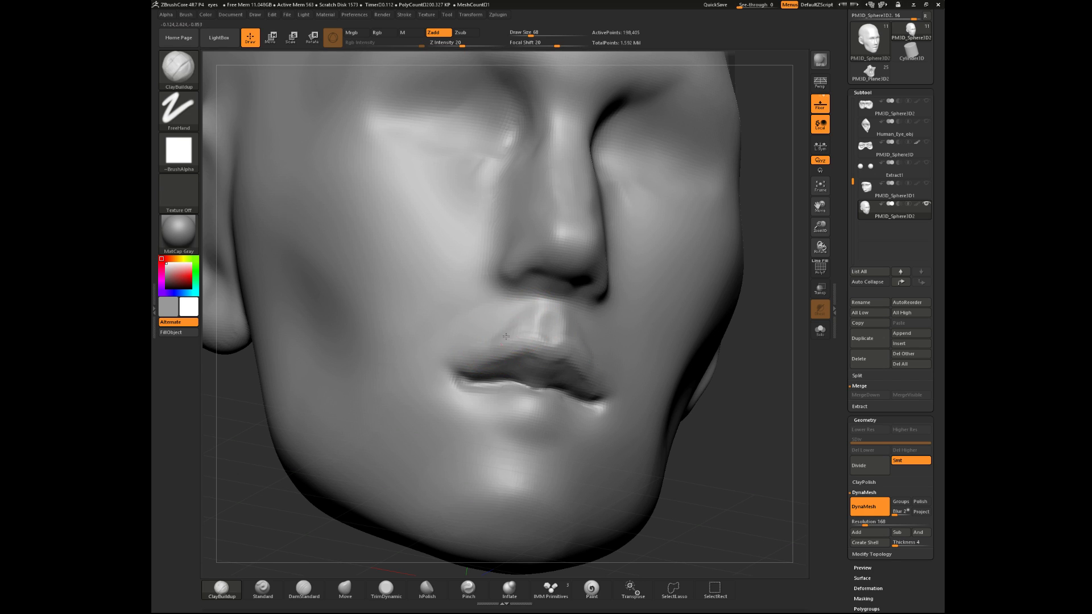
- Shape the philtrum ridges between the nose and upper lip with ClayBuildup at draw size 39
{"action": "mouse_move", "coordinate": [683, 369]}
{"action": "left_mouse_down"}
{"action": "mouse_move", "coordinate": [714, 350]}
{"action": "mouse_move", "coordinate": [707, 339]}
{"action": "mouse_move", "coordinate": [601, 337]}
{"action": "left_mouse_up"}
{"action": "key", "text": "space"}
{"action": "left_click_drag", "start_coordinate": [526, 305], "coordinate": [515, 305]}
{"action": "left_click_drag", "start_coordinate": [451, 366], "coordinate": [460, 393]}
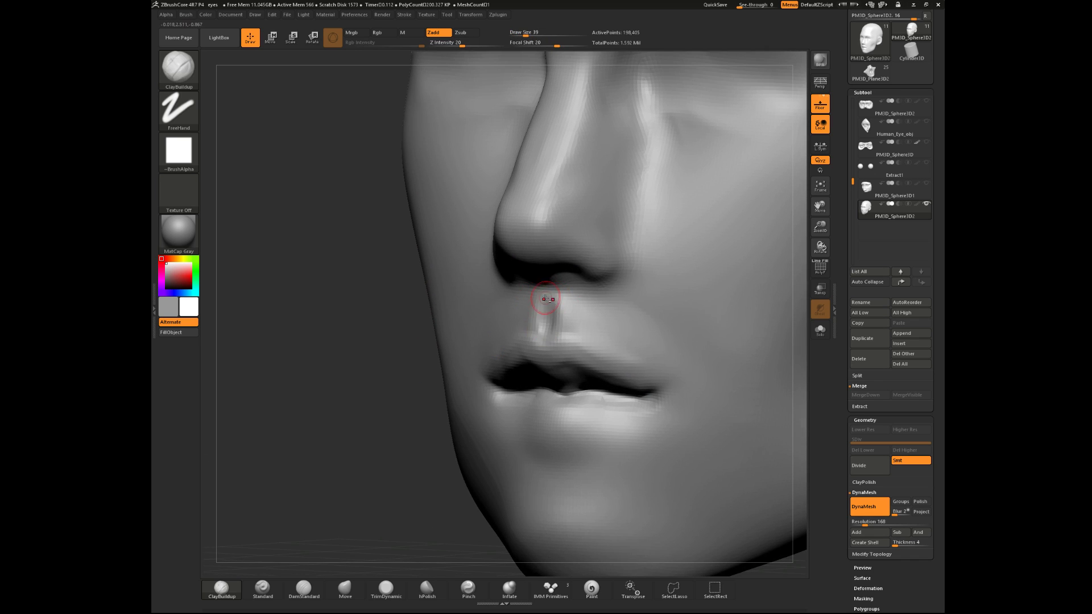
- Build up the strip between the upper lip and the nose with ClayBuildup at draw size 39 and smooth it
{"action": "left_click_drag", "start_coordinate": [326, 464], "coordinate": [421, 447]}
{"action": "left_click_drag", "start_coordinate": [732, 405], "coordinate": [659, 347], "text": "alt"}
{"action": "mouse_move", "coordinate": [520, 365]}
{"action": "left_mouse_down"}
{"action": "mouse_move", "coordinate": [526, 324]}
{"action": "mouse_move", "coordinate": [540, 316]}
{"action": "left_mouse_up"}
{"action": "key", "text": "shift"}
{"action": "left_click_drag", "start_coordinate": [692, 366], "coordinate": [512, 364]}
{"action": "left_click_drag", "start_coordinate": [556, 307], "coordinate": [547, 311], "text": "shift"}
{"action": "mouse_move", "coordinate": [456, 387]}
{"action": "left_mouse_down"}
{"action": "mouse_move", "coordinate": [677, 389]}
{"action": "mouse_move", "coordinate": [617, 341]}
{"action": "mouse_move", "coordinate": [631, 330]}
{"action": "mouse_move", "coordinate": [616, 337]}
{"action": "mouse_move", "coordinate": [670, 372]}
{"action": "left_mouse_up"}
- Flatten the skin above the upper lip with TrimDynamic, adjusting the draw size, and smooth the philtrum
{"action": "left_click", "coordinate": [385, 589]}
{"action": "left_click_drag", "start_coordinate": [718, 296], "coordinate": [683, 289]}
{"action": "key", "text": "s"}
{"action": "left_click", "coordinate": [683, 292]}
{"action": "left_click_drag", "start_coordinate": [525, 333], "coordinate": [525, 334]}
{"action": "mouse_move", "coordinate": [677, 321]}
{"action": "left_mouse_down"}
{"action": "mouse_move", "coordinate": [623, 318]}
{"action": "mouse_move", "coordinate": [643, 319]}
{"action": "left_mouse_up"}
{"action": "left_click_drag", "start_coordinate": [544, 339], "coordinate": [537, 348], "text": "shift"}
- Switch to DamStandard, set the draw size to 62 and soften the lips near the mouth corner
{"action": "left_click", "coordinate": [304, 588]}
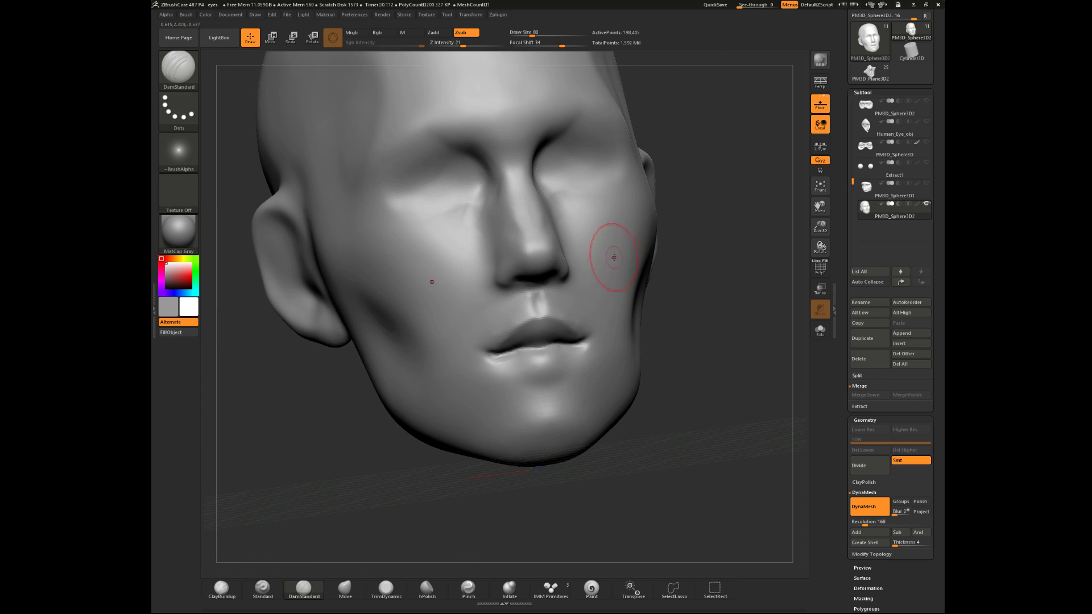
{"action": "key", "text": "space"}
{"action": "left_click_drag", "start_coordinate": [623, 291], "coordinate": [620, 291]}
{"action": "mouse_move", "coordinate": [573, 342]}
{"action": "left_mouse_down", "text": "shift"}
{"action": "mouse_move", "coordinate": [563, 348]}
{"action": "mouse_move", "coordinate": [583, 343]}
{"action": "left_mouse_up", "text": "shift"}
{"action": "left_click_drag", "start_coordinate": [709, 332], "coordinate": [691, 296], "text": "alt"}
{"action": "left_click_drag", "start_coordinate": [671, 364], "coordinate": [529, 421], "text": "shift"}
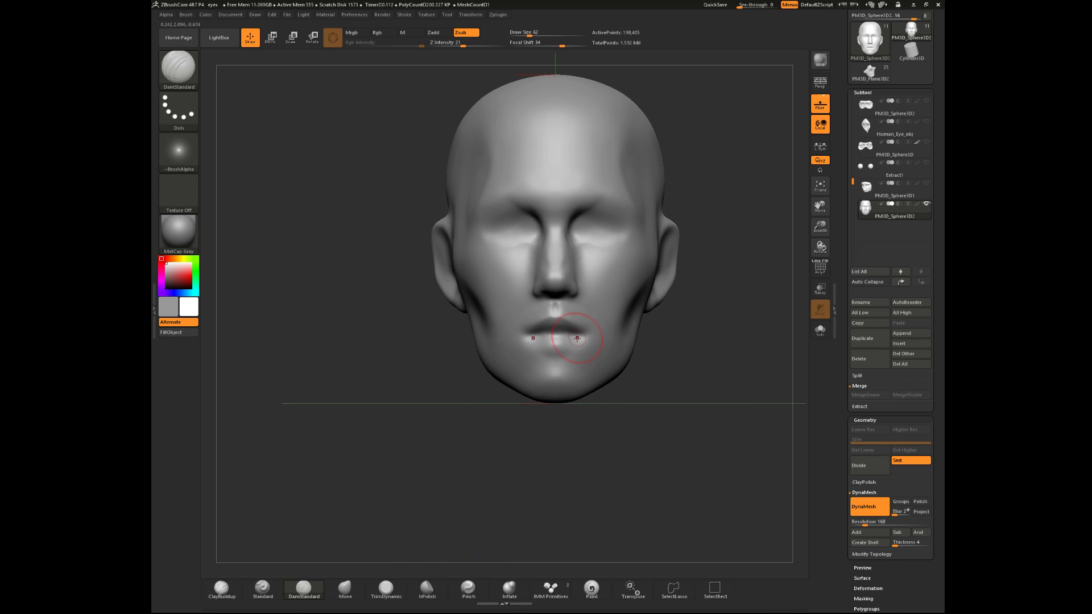
- Carve the mouth corners with DamStandard at draw size 46 and smooth the area below the nostrils
{"action": "key", "text": "space"}
{"action": "left_click_drag", "start_coordinate": [601, 352], "coordinate": [575, 337]}
{"action": "mouse_move", "coordinate": [677, 372]}
{"action": "left_mouse_down"}
{"action": "mouse_move", "coordinate": [681, 359]}
{"action": "mouse_move", "coordinate": [653, 378]}
{"action": "left_mouse_up"}
{"action": "left_click_drag", "start_coordinate": [676, 367], "coordinate": [600, 352]}
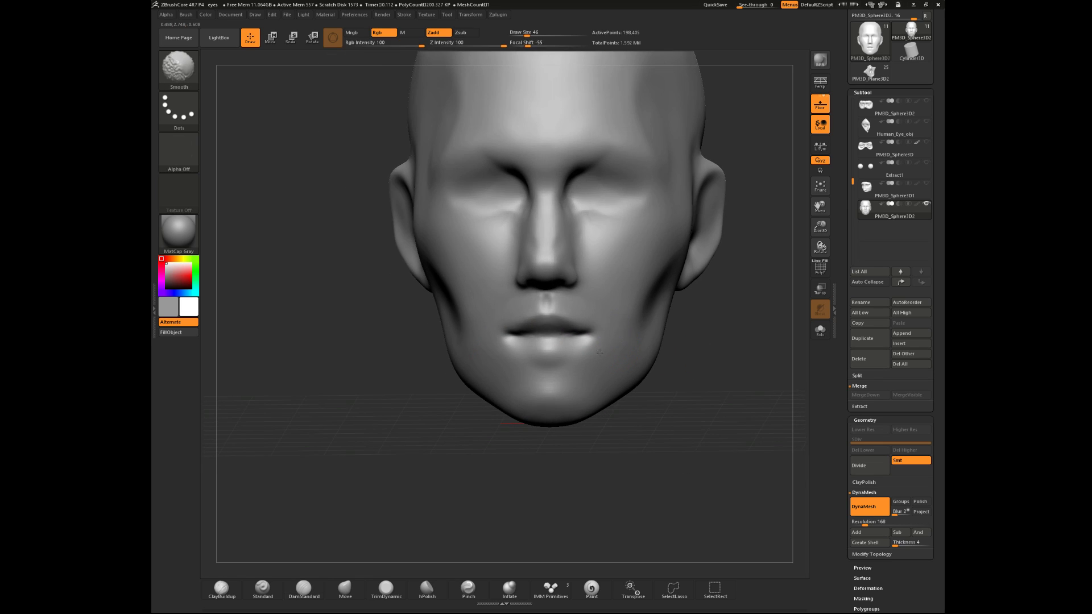
{"action": "left_click_drag", "start_coordinate": [586, 299], "coordinate": [591, 307], "text": "shift"}
- Refine the creases around the nostril wings with DamStandard at draw size 46 and smooth them into the cheeks
{"action": "left_click_drag", "start_coordinate": [684, 360], "coordinate": [736, 361]}
{"action": "left_click_drag", "start_coordinate": [547, 312], "coordinate": [534, 300], "text": "shift"}
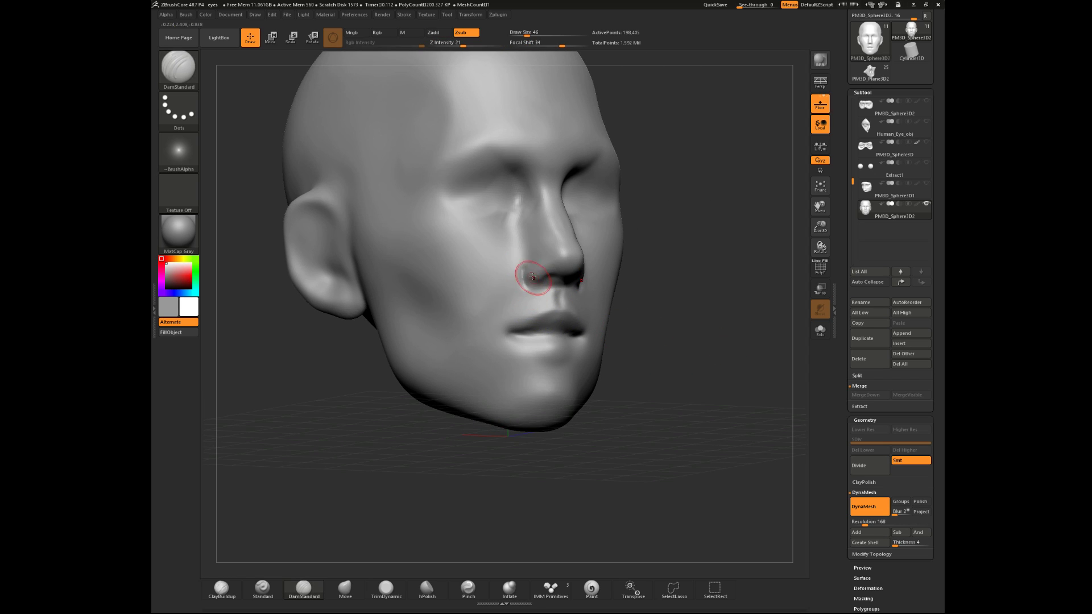
{"action": "left_click_drag", "start_coordinate": [672, 278], "coordinate": [571, 272]}
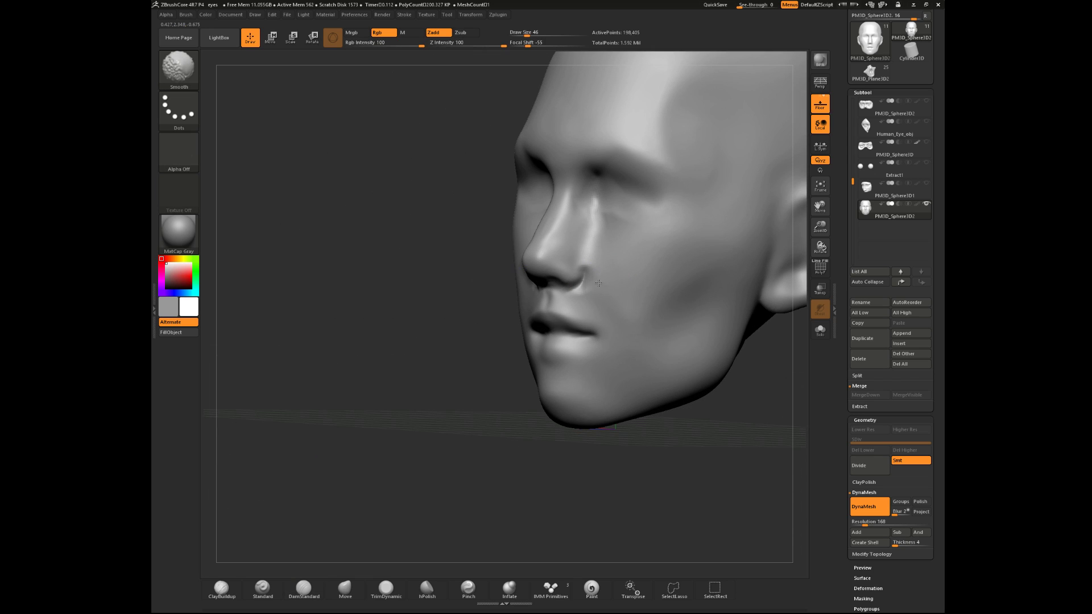
{"action": "left_click_drag", "start_coordinate": [455, 274], "coordinate": [537, 285]}
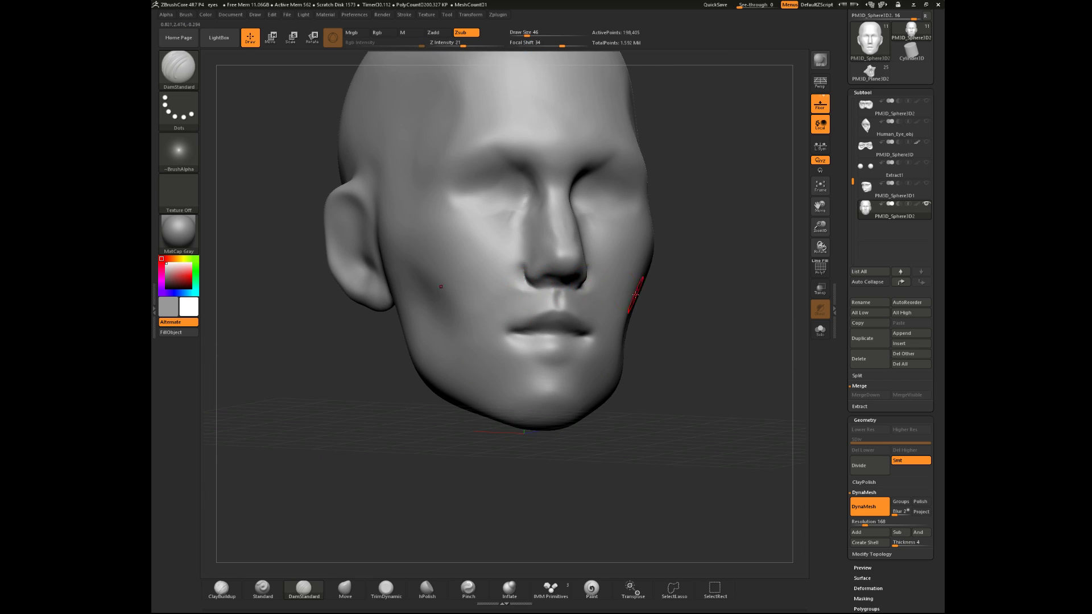
{"action": "left_click_drag", "start_coordinate": [697, 330], "coordinate": [627, 295]}
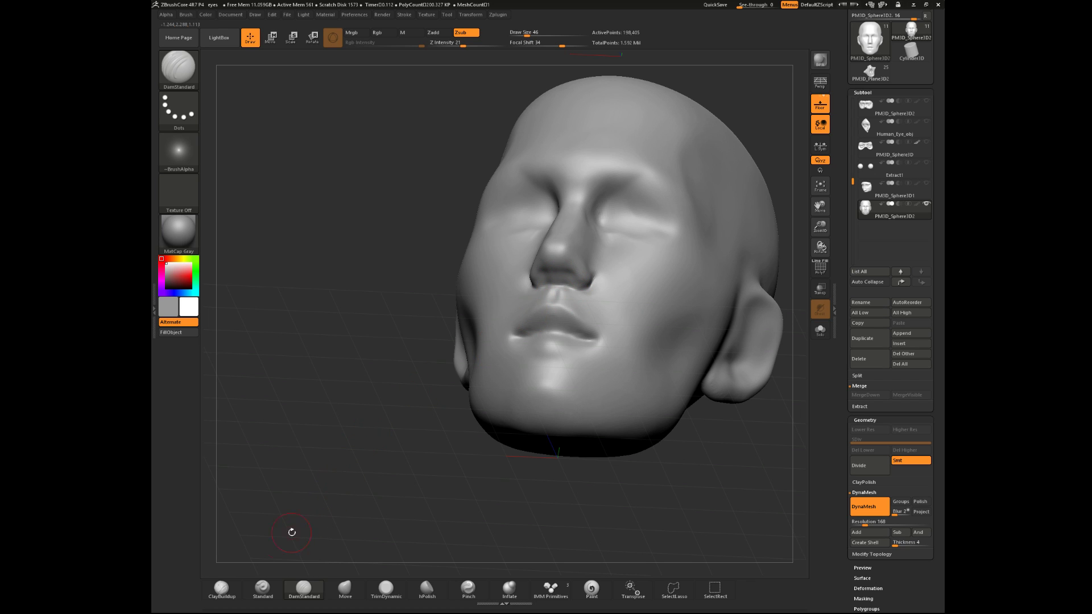
- Add volume above the upper lip with ClayBuildup at draw size 46 and smooth it
{"action": "left_click", "coordinate": [222, 589]}
{"action": "left_click_drag", "start_coordinate": [341, 489], "coordinate": [414, 475]}
{"action": "left_click_drag", "start_coordinate": [640, 294], "coordinate": [552, 289]}
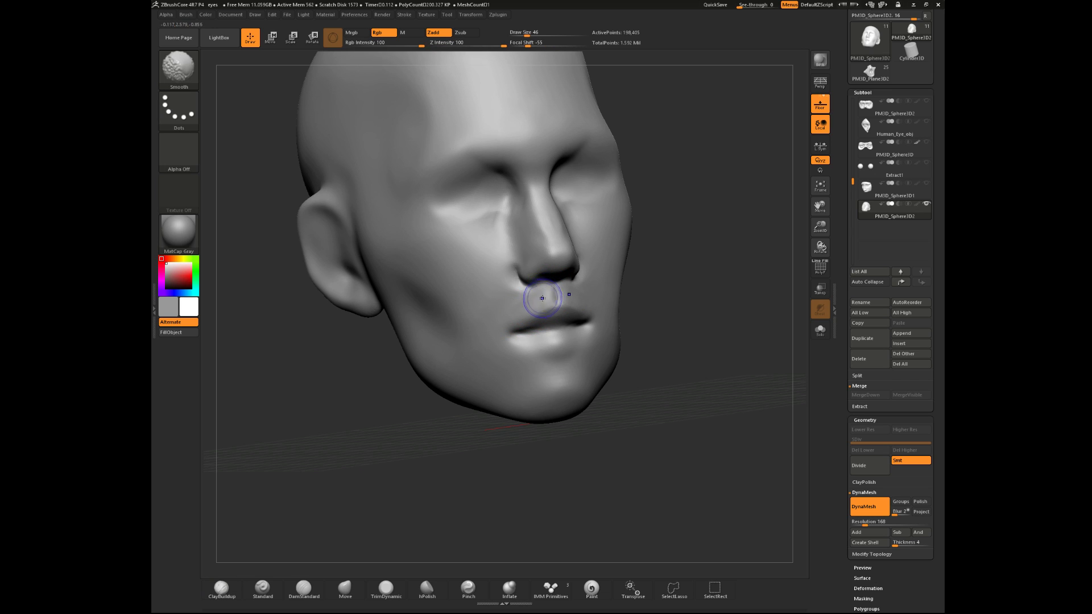
{"action": "mouse_move", "coordinate": [671, 280]}
{"action": "left_mouse_down"}
{"action": "mouse_move", "coordinate": [566, 297]}
{"action": "mouse_move", "coordinate": [462, 422]}
{"action": "mouse_move", "coordinate": [542, 314]}
{"action": "left_mouse_up"}
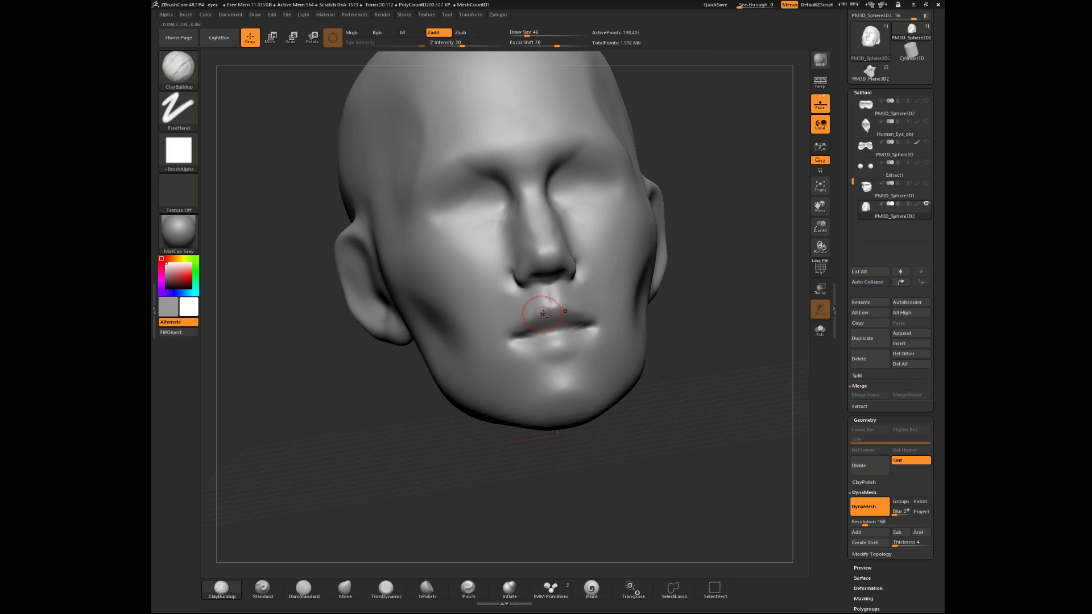
- Refine the philtrum and the upper lip's edge with ClayBuildup at draw size 35, smoothing between strokes
{"action": "key", "text": "space"}
{"action": "key", "text": "space"}
{"action": "key", "text": "shift"}
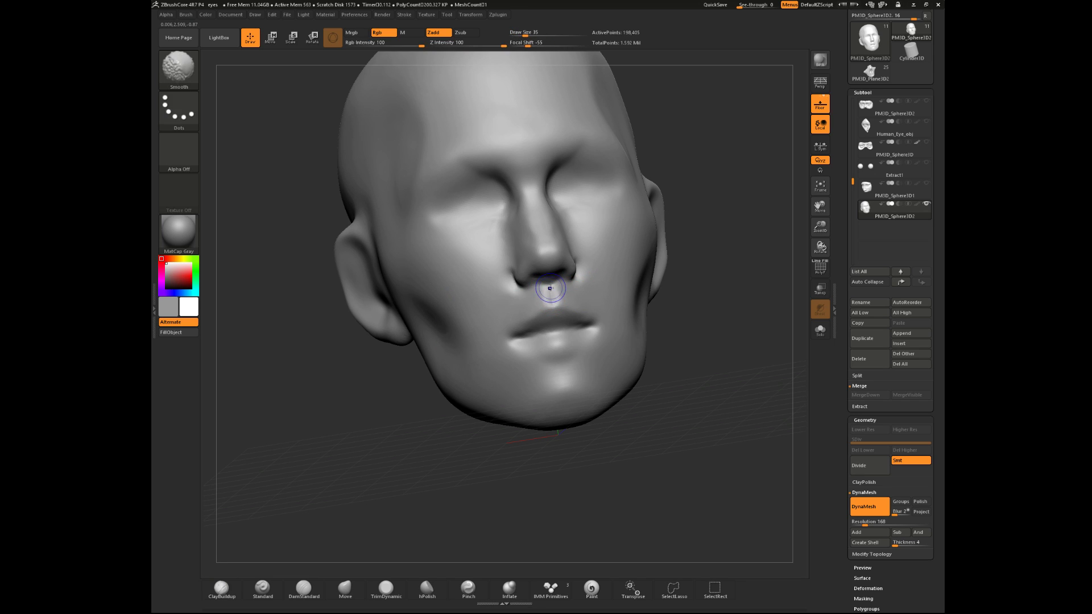
{"action": "key", "text": "shift"}
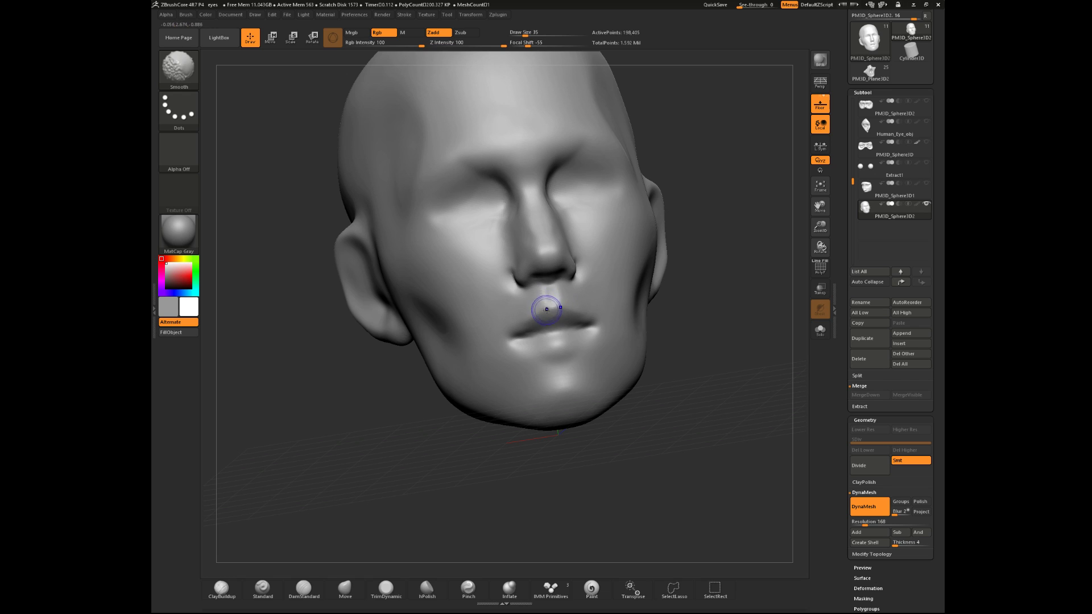
{"action": "key", "text": "shift"}
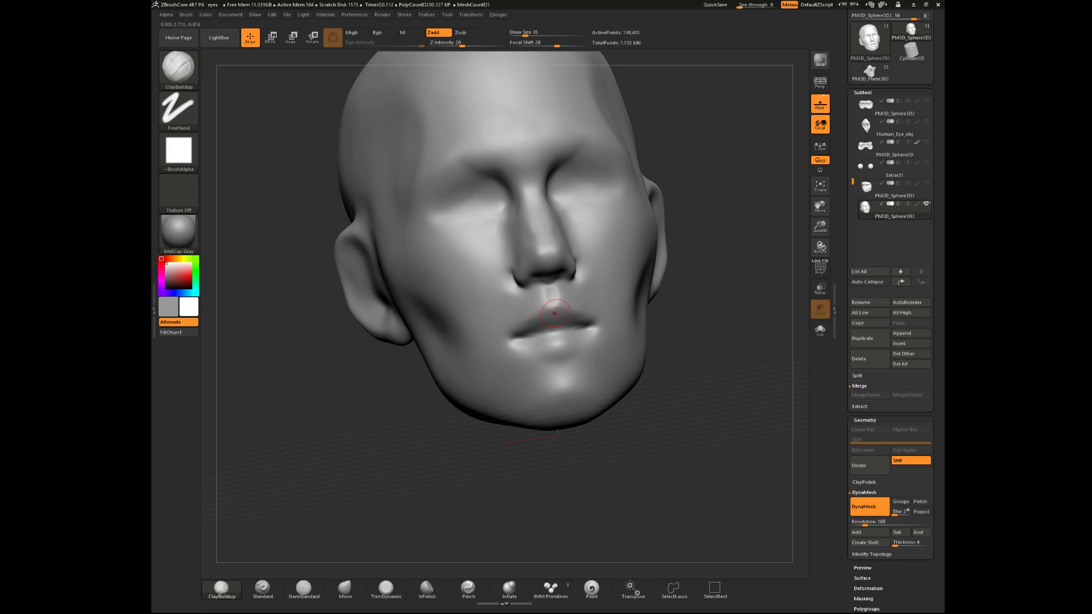
{"action": "left_click_drag", "start_coordinate": [688, 283], "coordinate": [682, 276]}
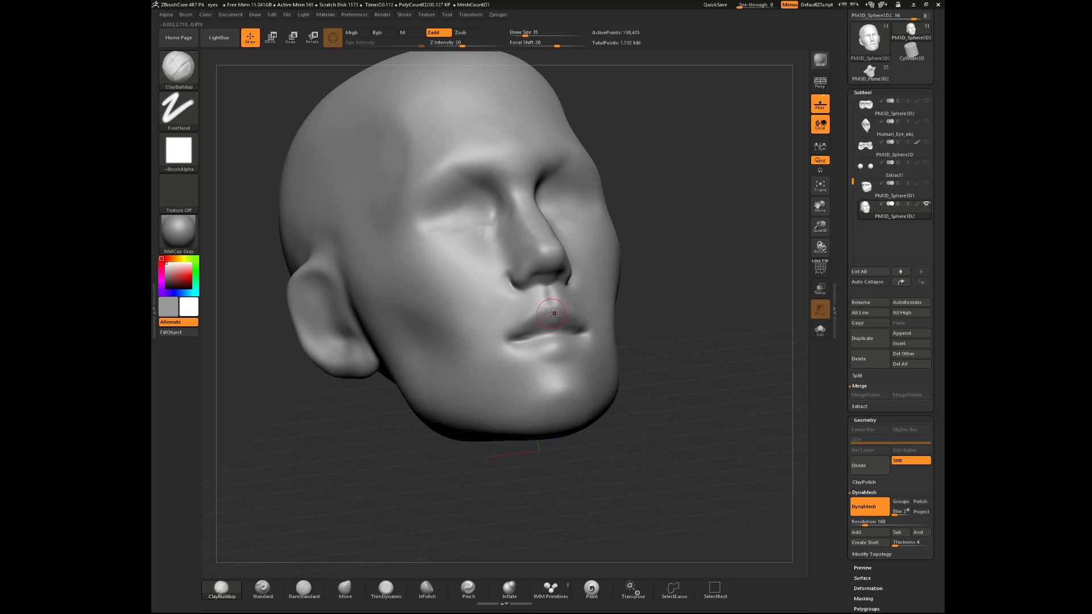
{"action": "key", "text": "shift"}
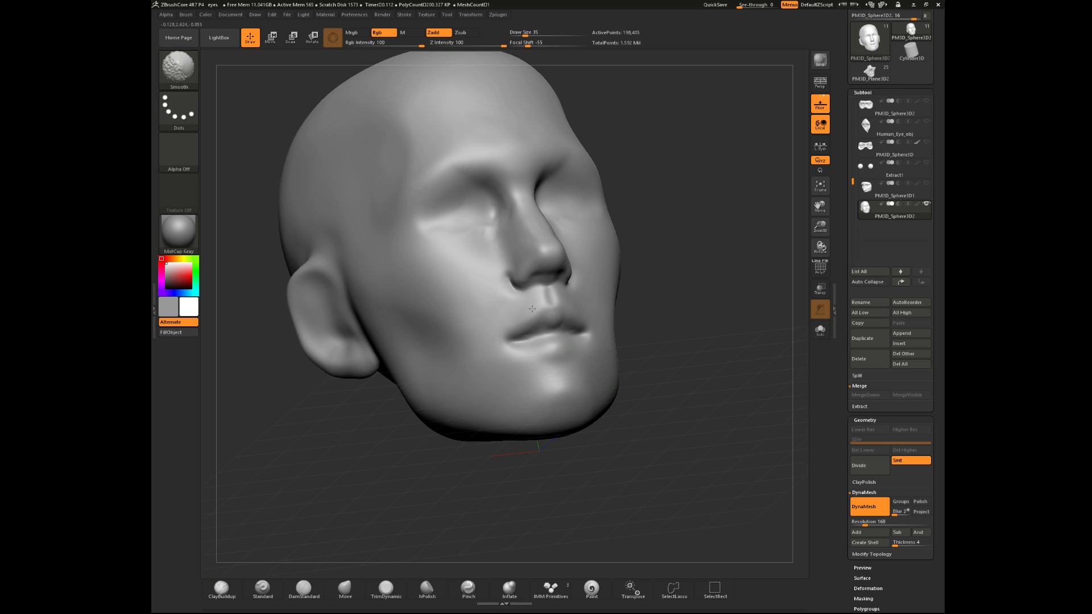
- Shape the area beside the mouth and upper lip with ClayBuildup at draw size 35 and smooth it
{"action": "mouse_move", "coordinate": [643, 455]}
{"action": "left_mouse_down"}
{"action": "mouse_move", "coordinate": [559, 464]}
{"action": "mouse_move", "coordinate": [591, 463]}
{"action": "mouse_move", "coordinate": [609, 424]}
{"action": "mouse_move", "coordinate": [614, 432]}
{"action": "left_mouse_up"}
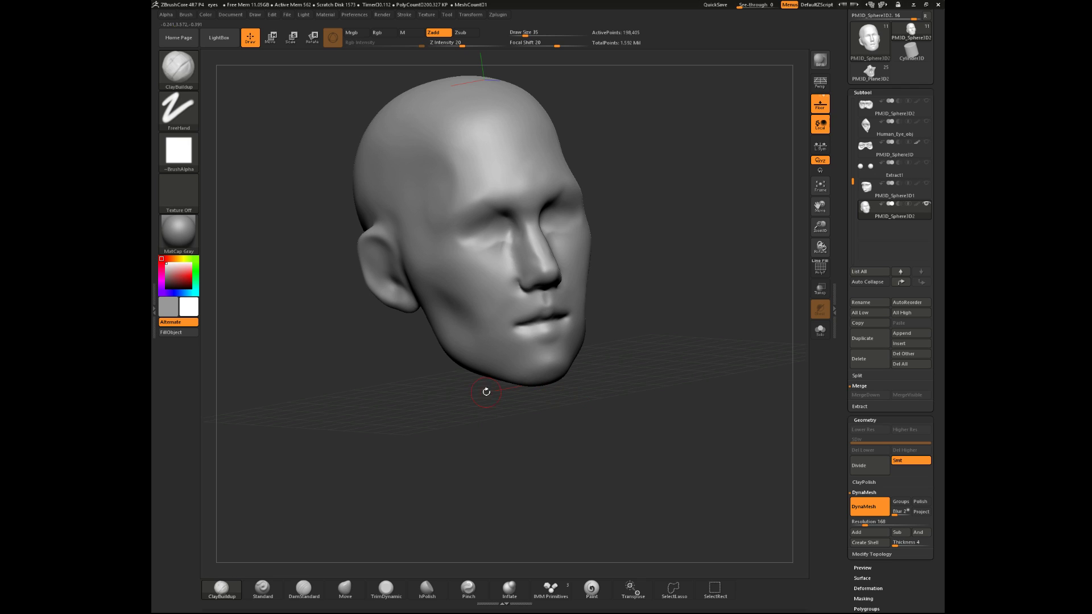
{"action": "mouse_move", "coordinate": [519, 340]}
{"action": "left_mouse_down", "text": "shift"}
{"action": "mouse_move", "coordinate": [509, 335]}
{"action": "mouse_move", "coordinate": [527, 344]}
{"action": "left_mouse_up", "text": "shift"}
{"action": "mouse_move", "coordinate": [629, 356]}
{"action": "left_mouse_down", "text": "shift"}
{"action": "mouse_move", "coordinate": [654, 322]}
{"action": "mouse_move", "coordinate": [664, 265]}
{"action": "left_mouse_up", "text": "shift"}
{"action": "mouse_move", "coordinate": [642, 382]}
{"action": "left_mouse_down", "text": "alt"}
{"action": "mouse_move", "coordinate": [617, 424]}
{"action": "mouse_move", "coordinate": [666, 443]}
{"action": "left_mouse_up", "text": "alt"}
{"action": "left_click_drag", "start_coordinate": [506, 341], "coordinate": [485, 318], "text": "shift"}
{"action": "left_click_drag", "start_coordinate": [392, 516], "coordinate": [424, 461]}
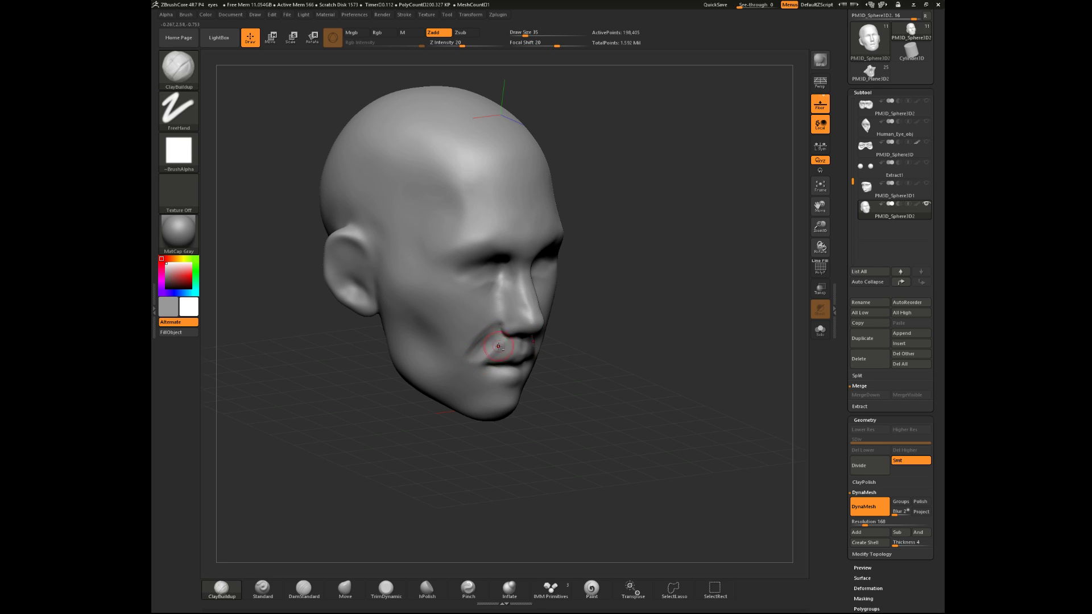
{"action": "key", "text": "shift"}
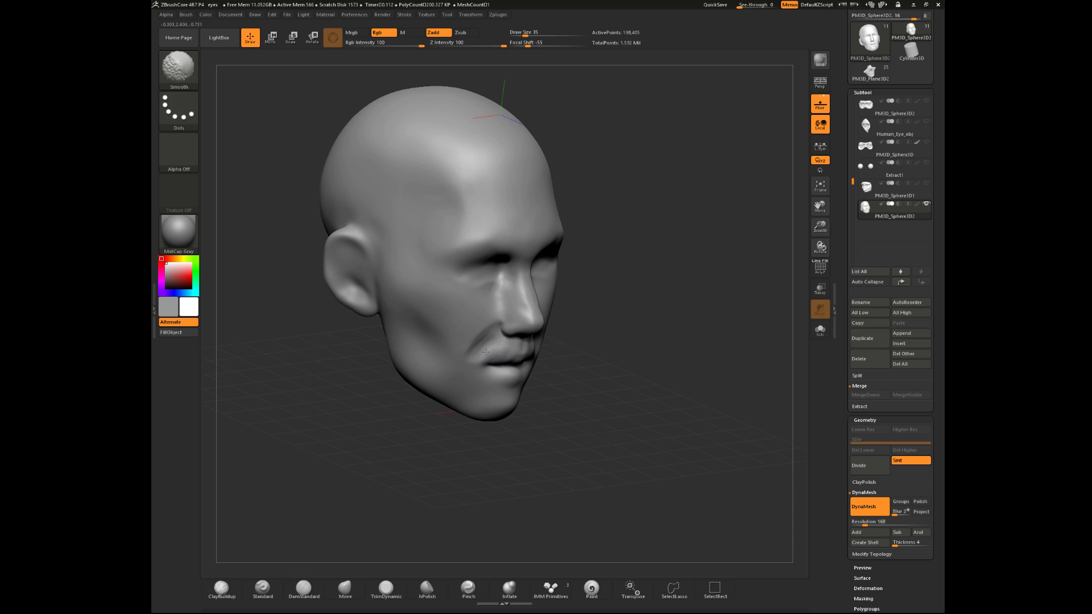
- Adjust the upper lip's profile in side view with the Move brush at draw size 87
{"action": "mouse_move", "coordinate": [539, 367]}
{"action": "left_mouse_down", "text": "shift"}
{"action": "mouse_move", "coordinate": [513, 359]}
{"action": "mouse_move", "coordinate": [445, 372]}
{"action": "mouse_move", "coordinate": [447, 419]}
{"action": "left_mouse_up", "text": "shift"}
{"action": "left_click", "coordinate": [345, 589]}
{"action": "key", "text": "space"}
{"action": "left_click_drag", "start_coordinate": [503, 349], "coordinate": [492, 355]}
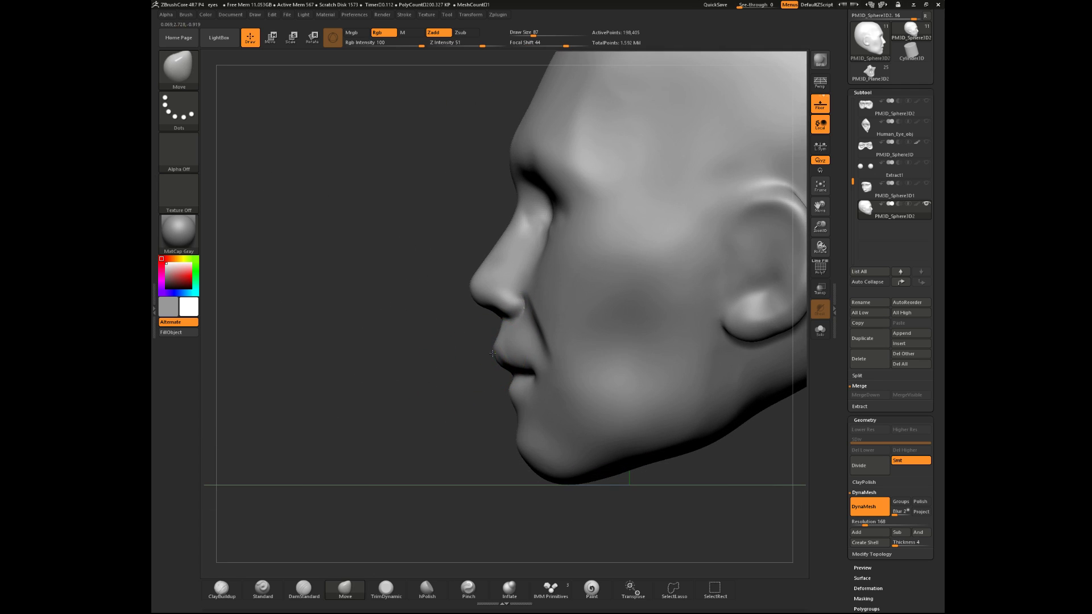
{"action": "left_click_drag", "start_coordinate": [439, 391], "coordinate": [442, 375]}
- Set the draw size to 41 and smooth the folds beside the mouth
{"action": "left_click_drag", "start_coordinate": [646, 471], "coordinate": [607, 395]}
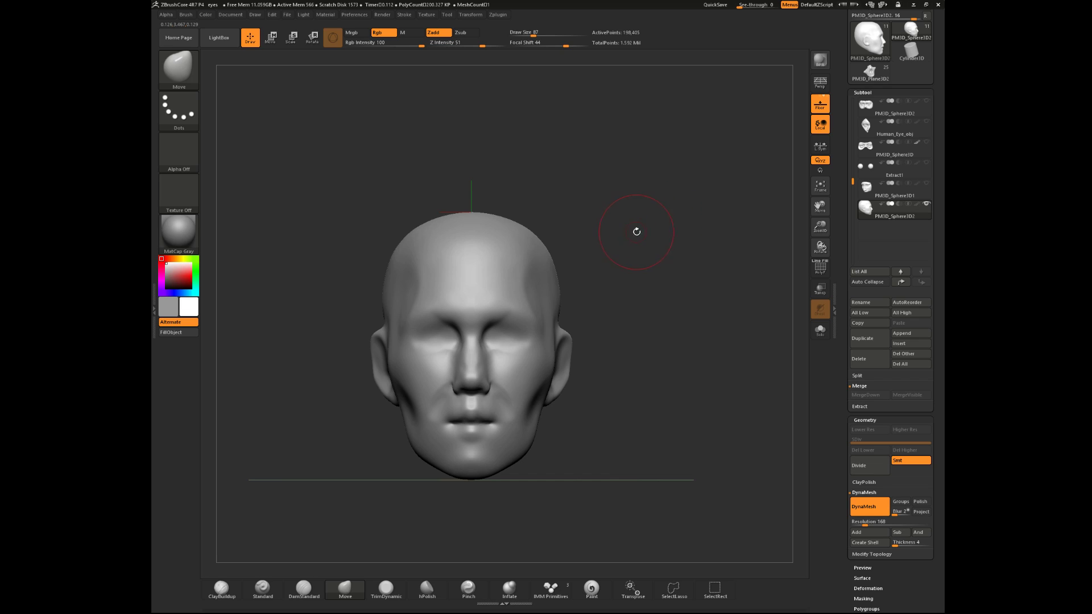
{"action": "key", "text": "space"}
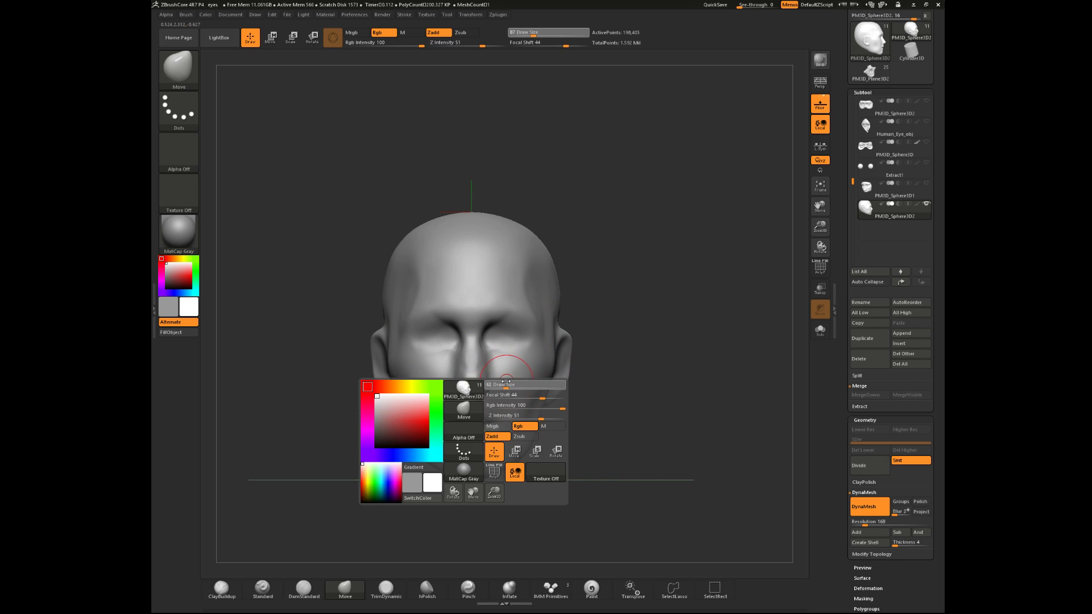
{"action": "key", "text": "shift"}
{"action": "left_click_drag", "start_coordinate": [560, 398], "coordinate": [589, 389]}
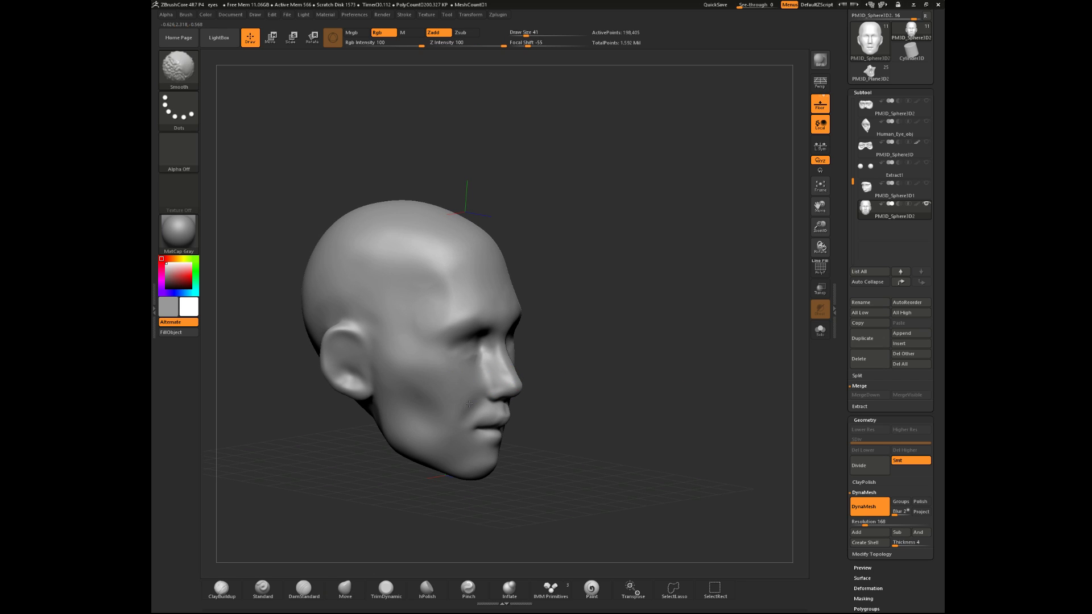
{"action": "left_click_drag", "start_coordinate": [636, 239], "coordinate": [605, 267]}
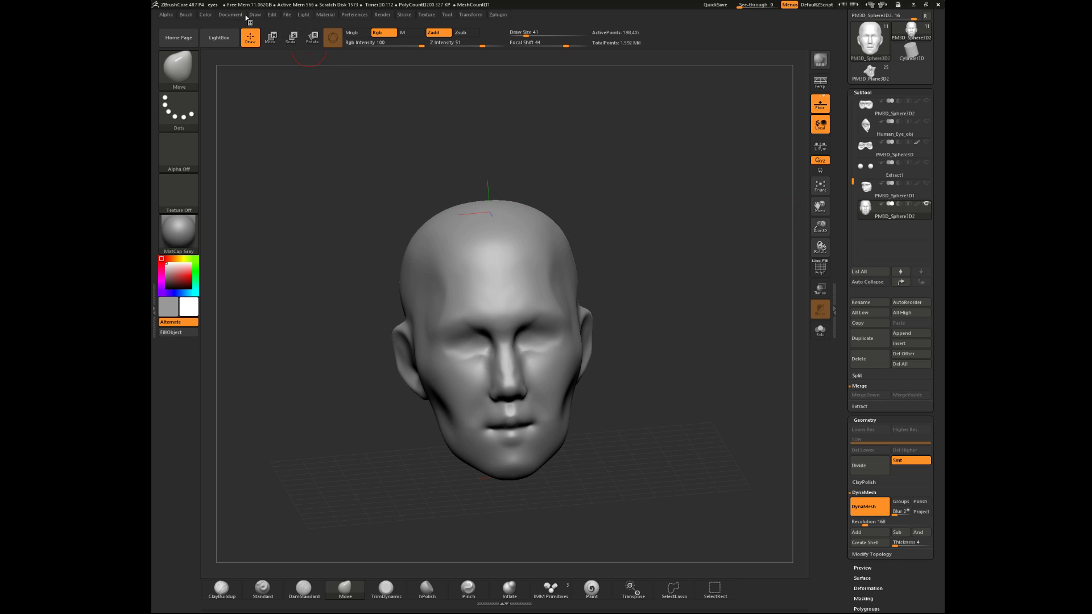
- Save the current project
{"action": "left_click", "coordinate": [225, 41]}
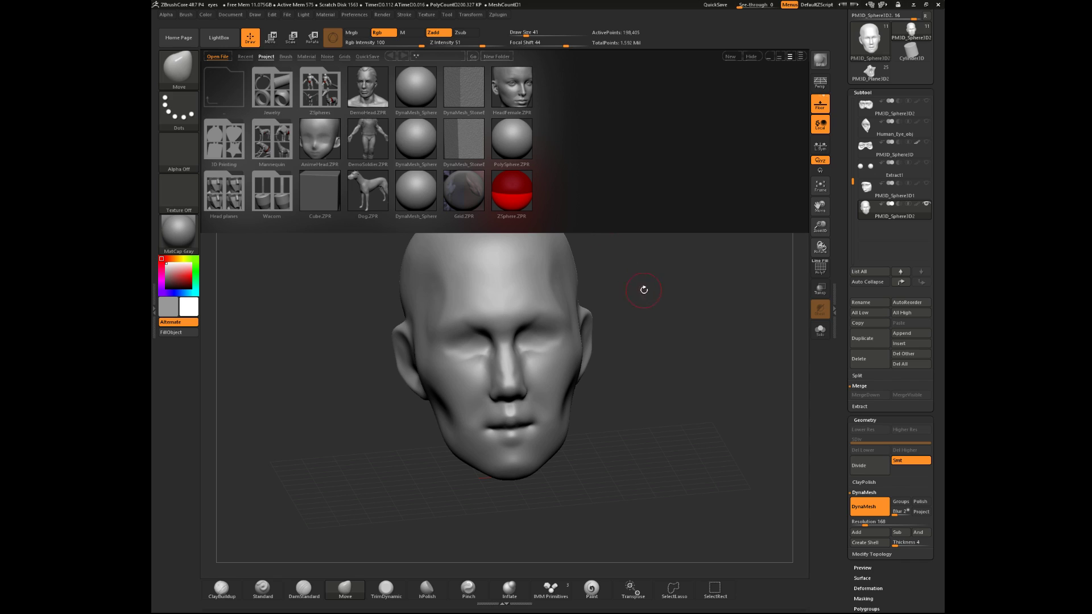
{"action": "left_click", "coordinate": [219, 37]}
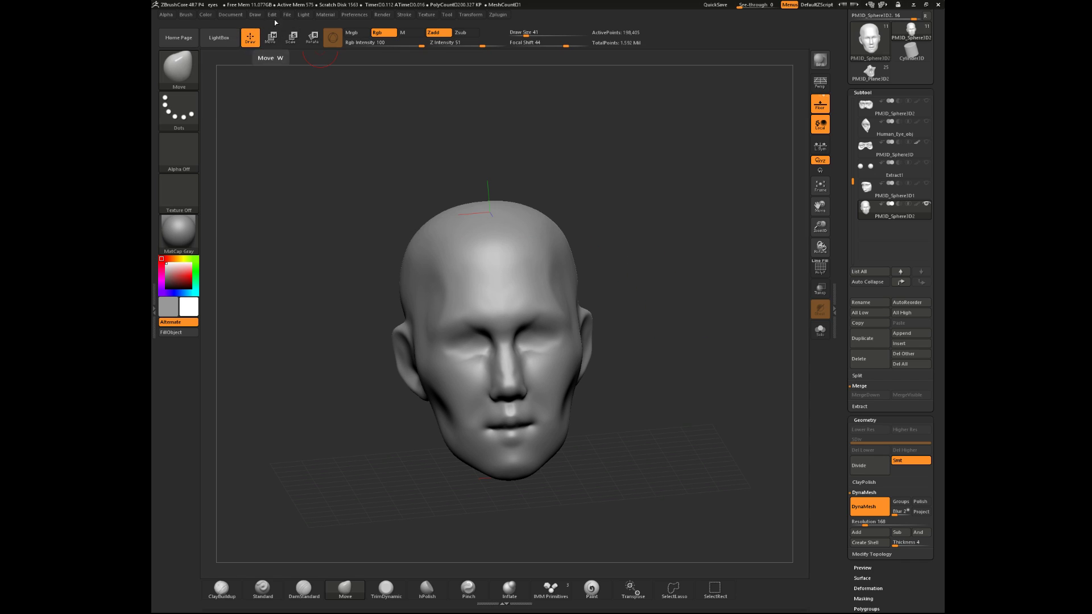
{"action": "left_click", "coordinate": [287, 14]}
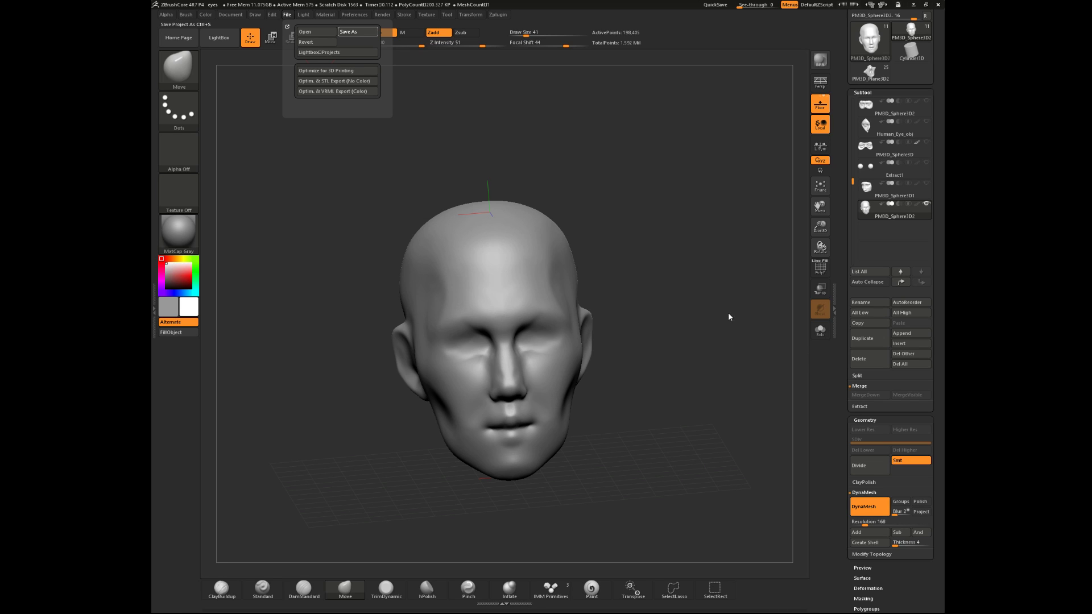
{"action": "key", "text": "ctrl+s"}
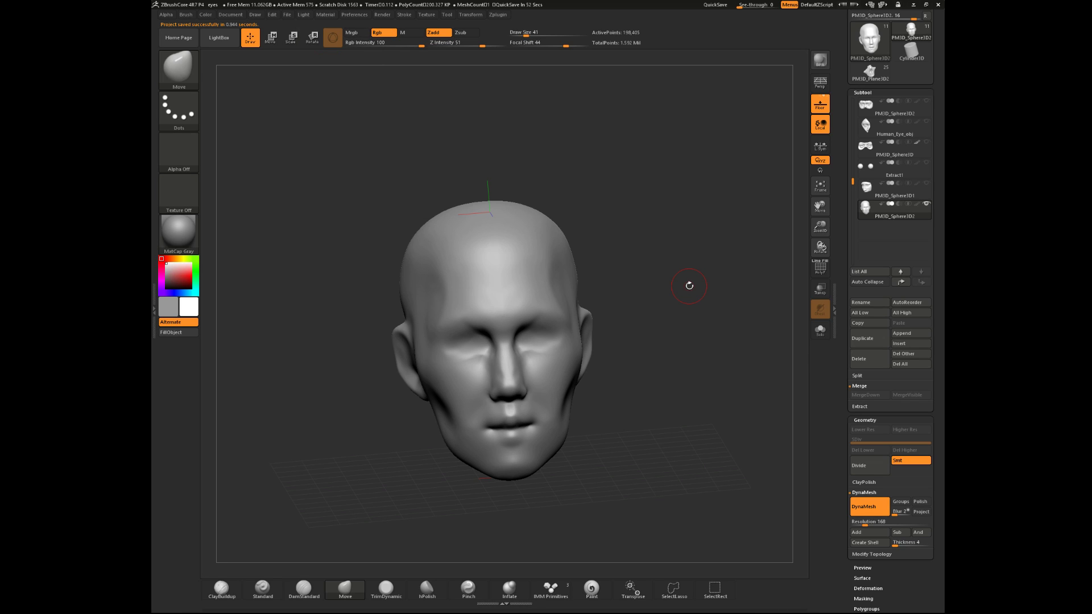
- Open the LightBox project library and copy the sculpted head tool
{"action": "left_click", "coordinate": [226, 41]}
{"action": "left_click_drag", "start_coordinate": [658, 325], "coordinate": [636, 317]}
{"action": "left_click_drag", "start_coordinate": [926, 96], "coordinate": [926, 139]}
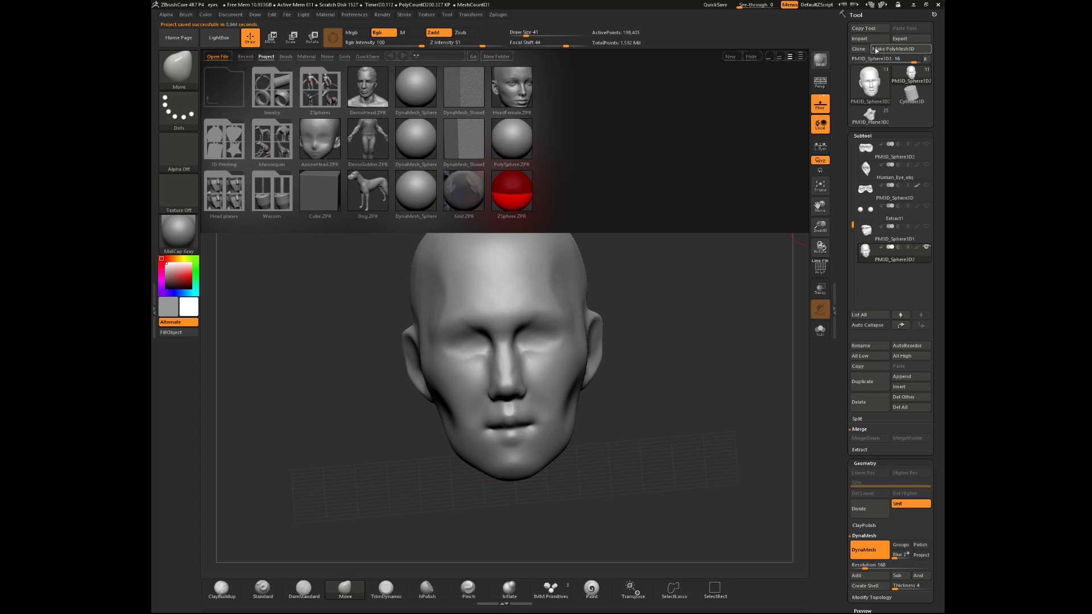
{"action": "left_click", "coordinate": [875, 29]}
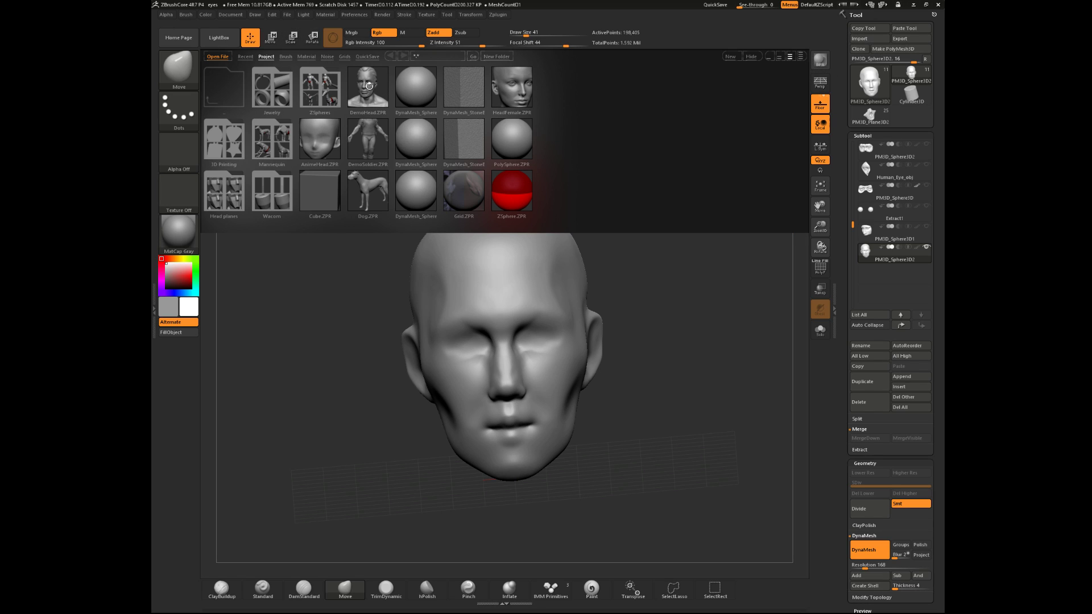
- Load the HeadFemale.ZPR project and paste the copied head tool into it
{"action": "left_click", "coordinate": [518, 91]}
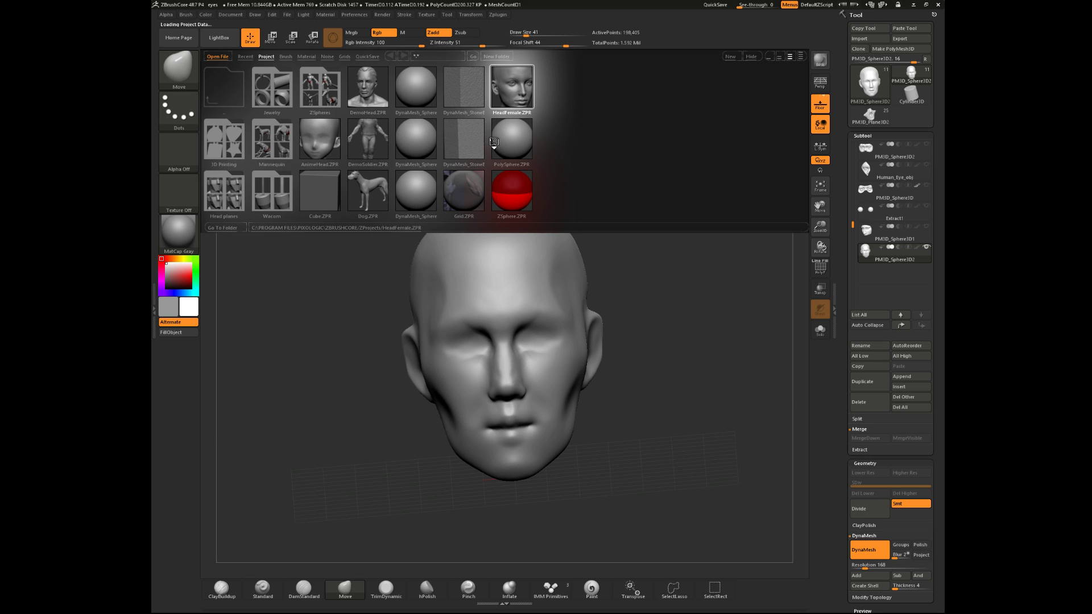
{"action": "mouse_move", "coordinate": [660, 305]}
{"action": "left_mouse_down"}
{"action": "mouse_move", "coordinate": [625, 312]}
{"action": "mouse_move", "coordinate": [655, 319]}
{"action": "left_mouse_up"}
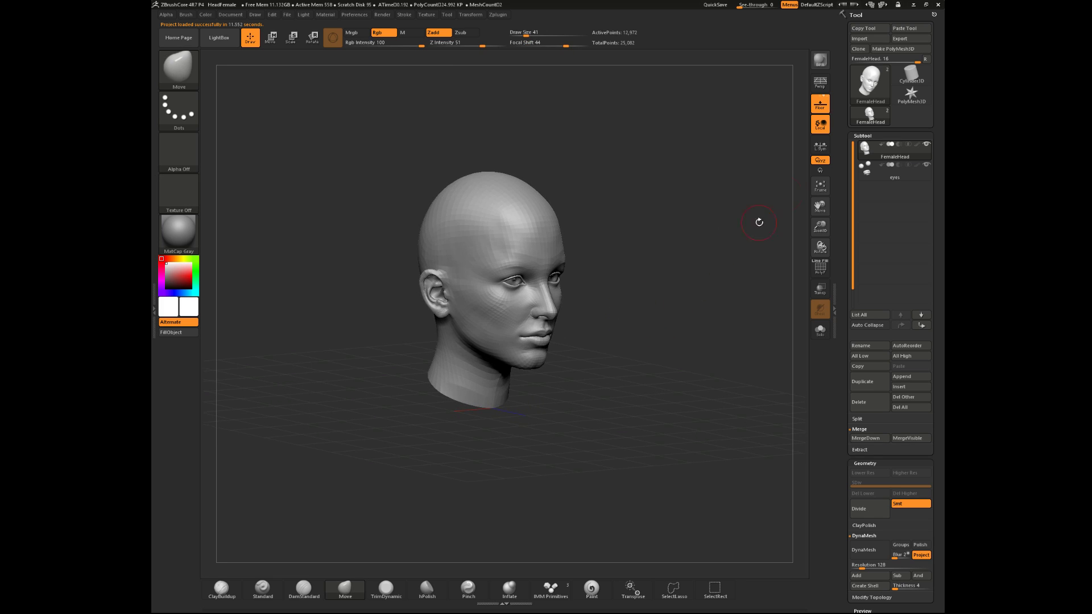
{"action": "left_click", "coordinate": [909, 28]}
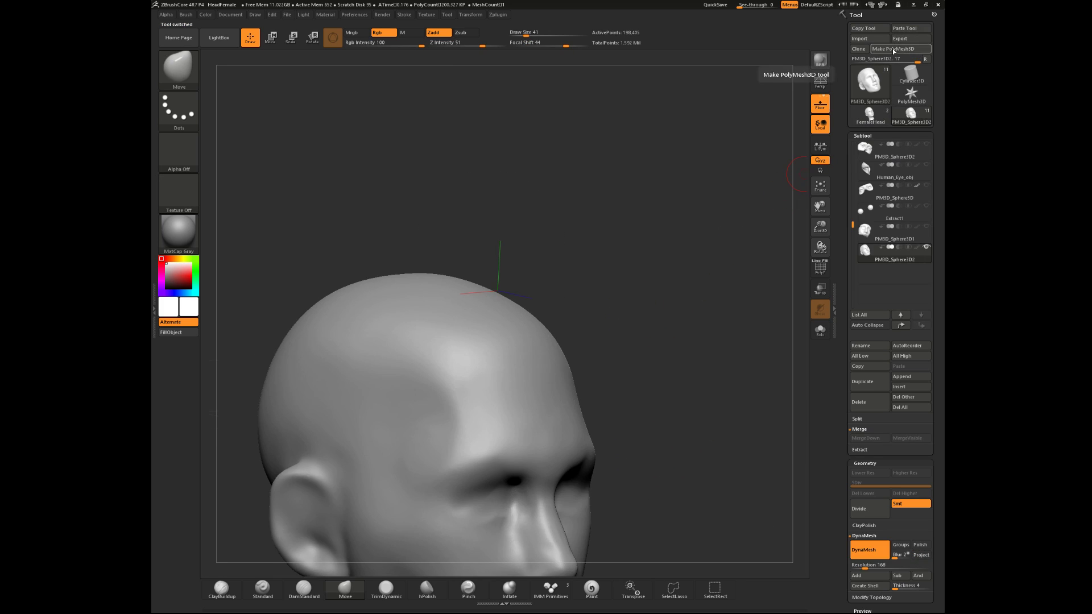
- Switch to the FemaleHead tool and append the sculpted head to it as a subtool
{"action": "left_click", "coordinate": [869, 113]}
{"action": "left_click", "coordinate": [864, 95]}
{"action": "left_click", "coordinate": [866, 94]}
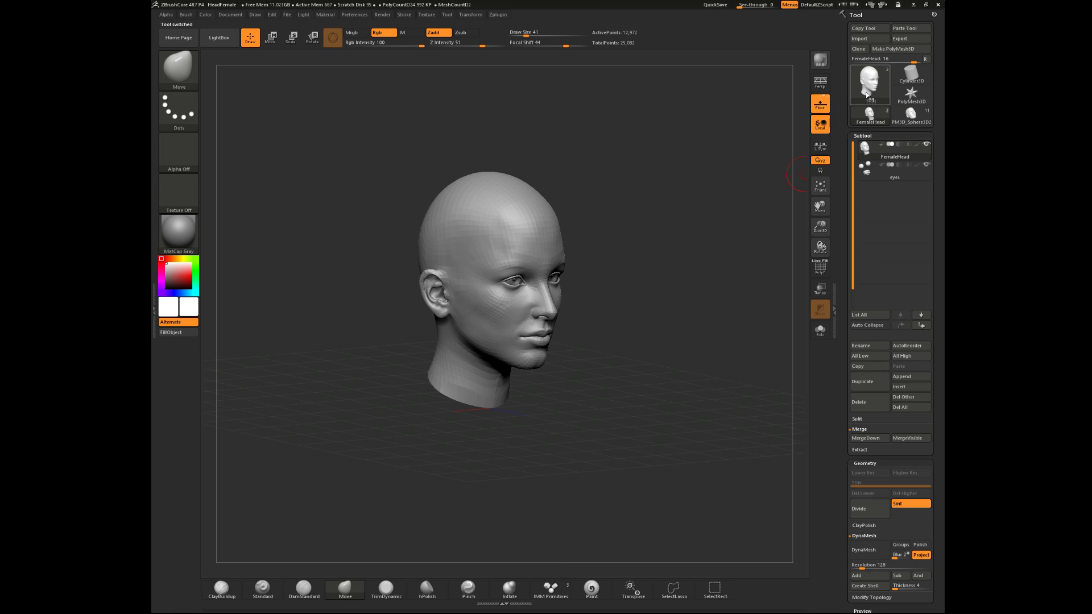
{"action": "left_click", "coordinate": [867, 94]}
{"action": "left_click", "coordinate": [870, 117]}
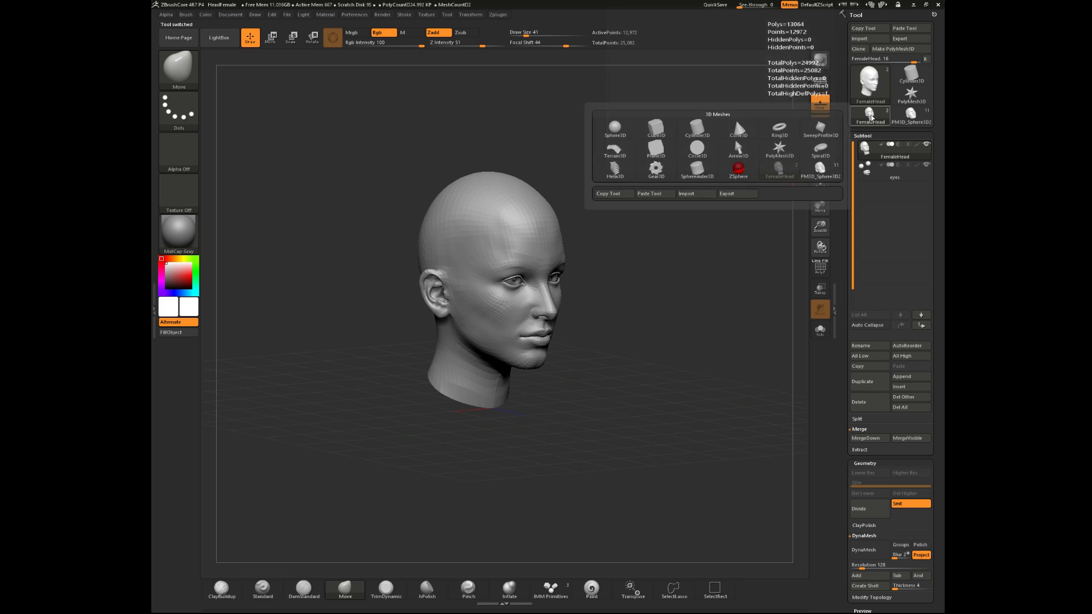
{"action": "left_click", "coordinate": [911, 116]}
{"action": "left_click", "coordinate": [870, 116]}
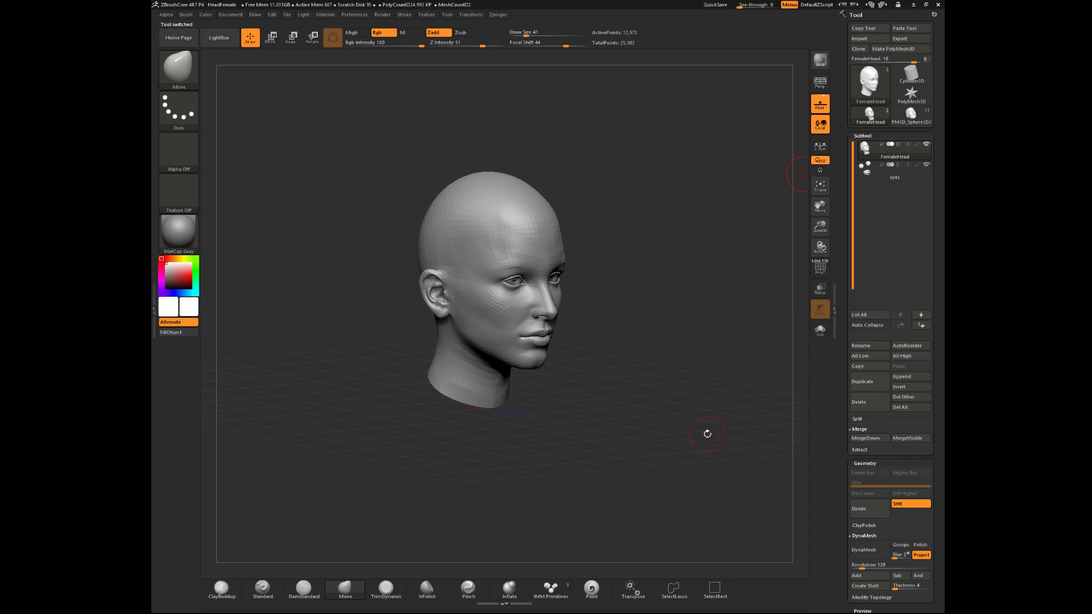
{"action": "left_click", "coordinate": [910, 376]}
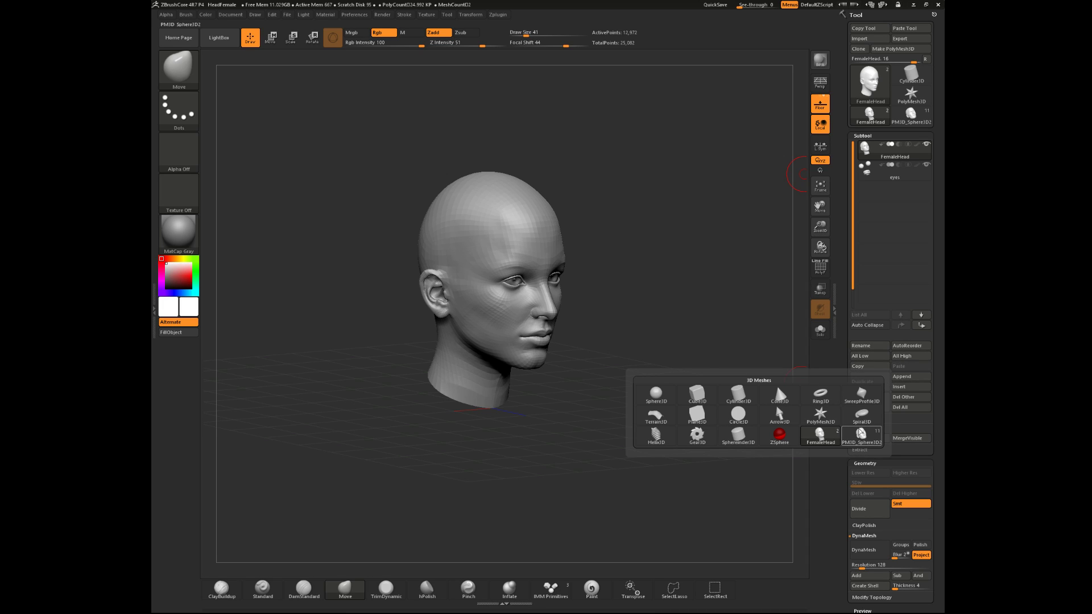
{"action": "left_click", "coordinate": [861, 434]}
- Raise the appended sculpted head so it overlaps the female head in profile
{"action": "left_click_drag", "start_coordinate": [694, 314], "coordinate": [783, 312]}
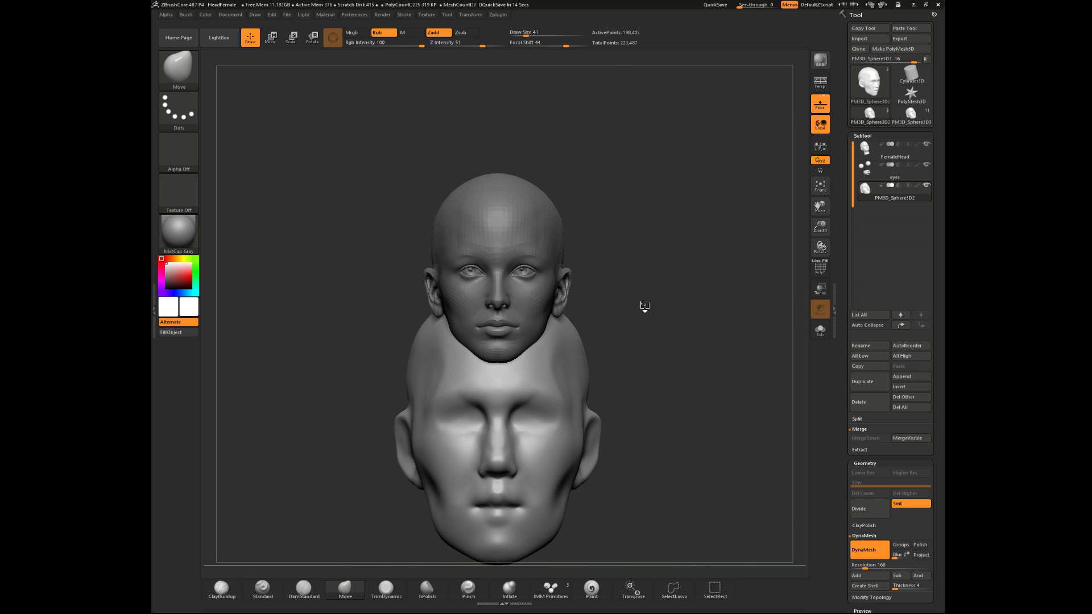
{"action": "left_click_drag", "start_coordinate": [642, 311], "coordinate": [597, 292]}
{"action": "left_click", "coordinate": [277, 46]}
{"action": "left_click_drag", "start_coordinate": [674, 234], "coordinate": [634, 235]}
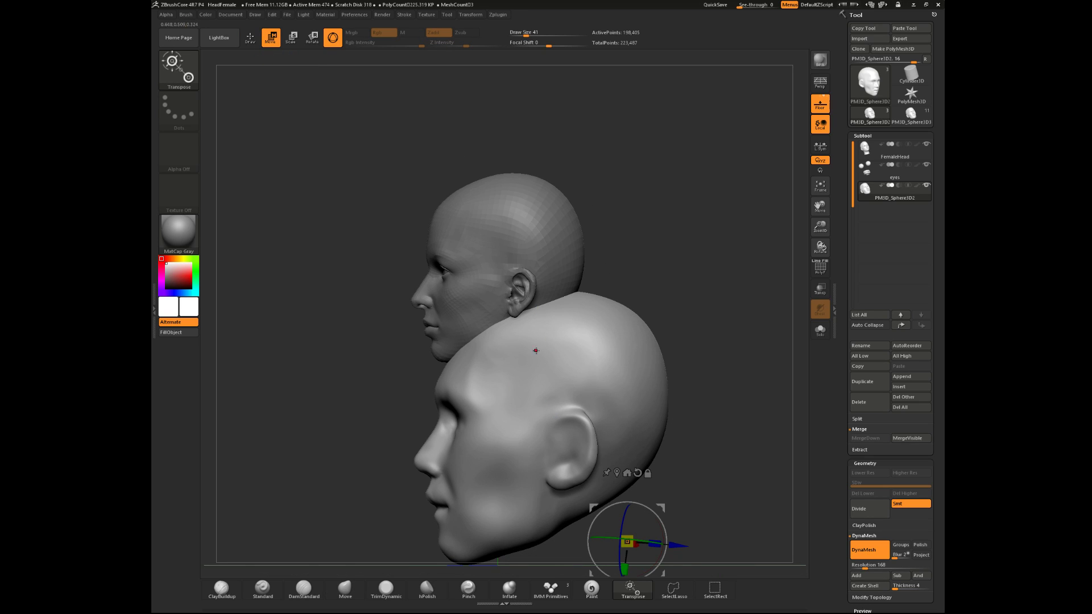
{"action": "left_click", "coordinate": [333, 38]}
{"action": "left_click_drag", "start_coordinate": [585, 410], "coordinate": [598, 272]}
{"action": "mouse_move", "coordinate": [591, 343]}
{"action": "left_mouse_down"}
{"action": "mouse_move", "coordinate": [599, 314]}
{"action": "mouse_move", "coordinate": [581, 168]}
{"action": "left_mouse_up"}
{"action": "left_click", "coordinate": [252, 40]}
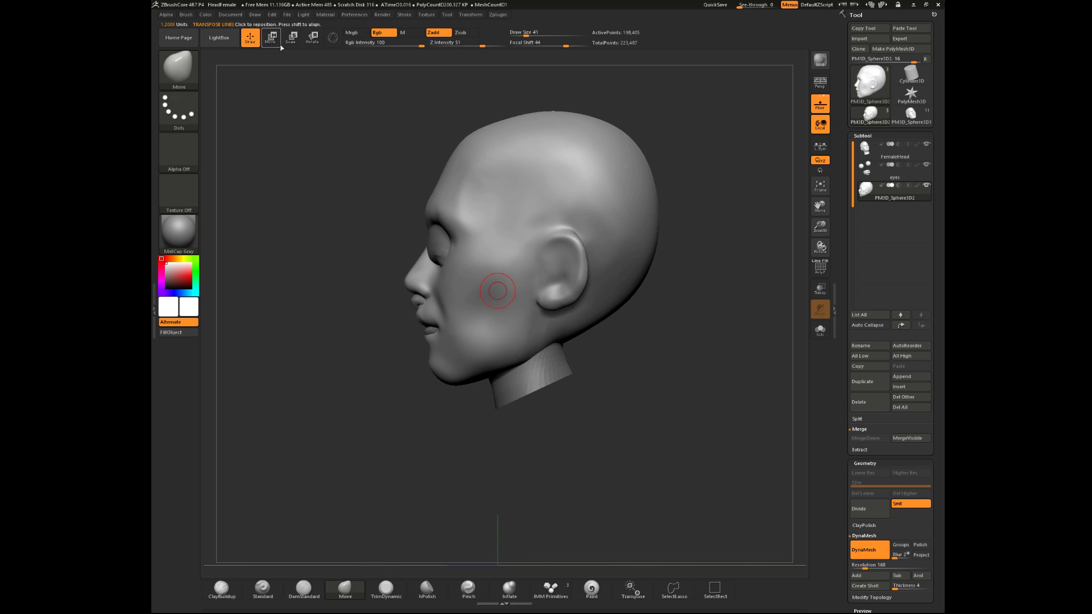
{"action": "left_click", "coordinate": [272, 38]}
{"action": "mouse_move", "coordinate": [496, 198]}
{"action": "left_mouse_down"}
{"action": "mouse_move", "coordinate": [613, 310]}
{"action": "mouse_move", "coordinate": [593, 279]}
{"action": "left_mouse_up"}
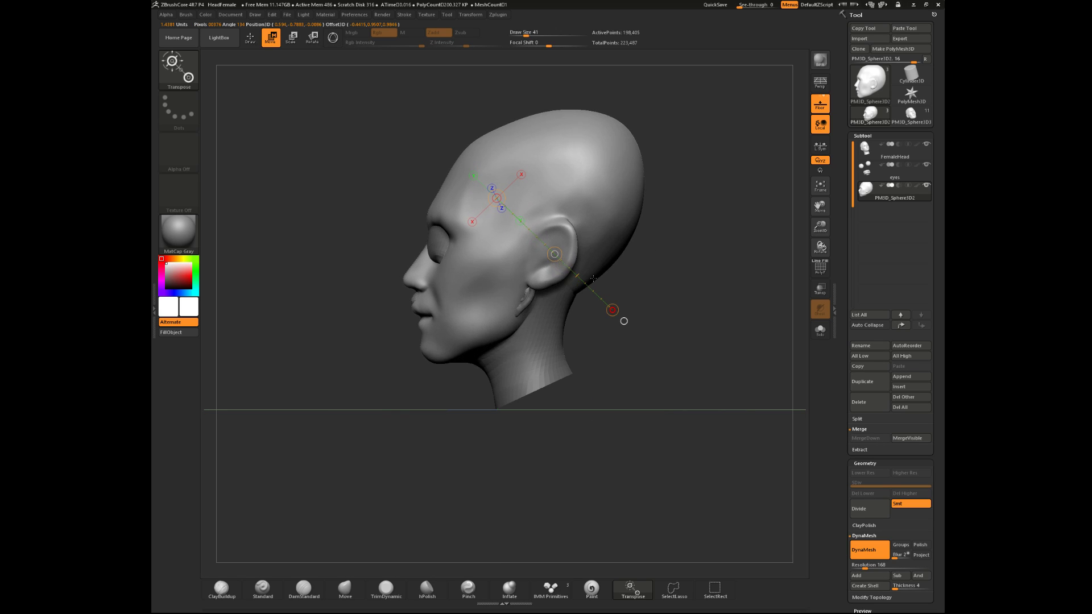
{"action": "key", "text": "ctrl+z"}
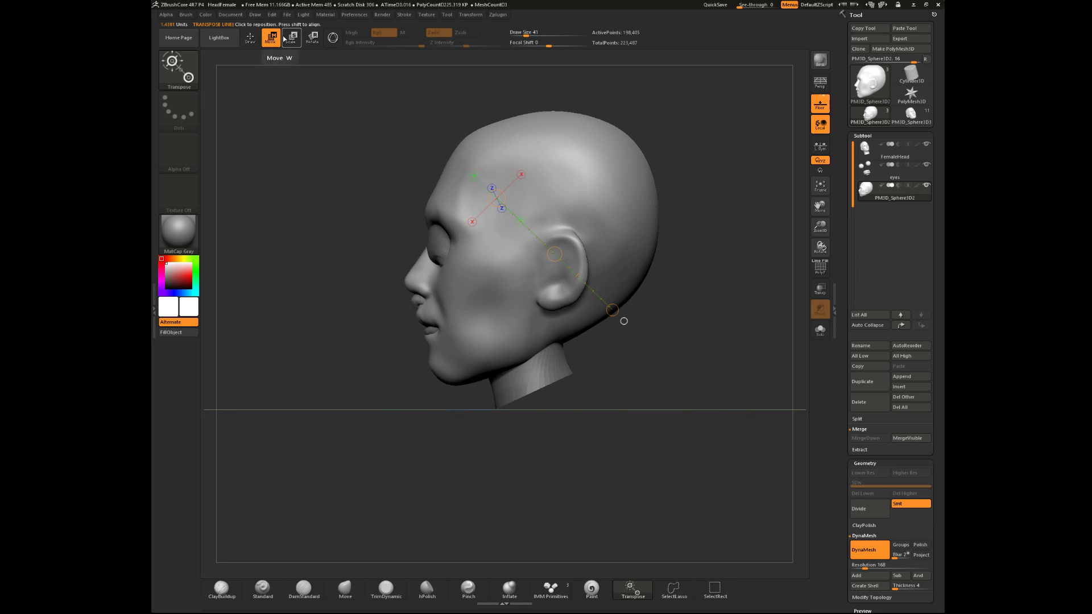
- Scale and reposition the sculpted head with the transpose line to match the female head's size and facial alignment
{"action": "left_click_drag", "start_coordinate": [513, 273], "coordinate": [665, 177]}
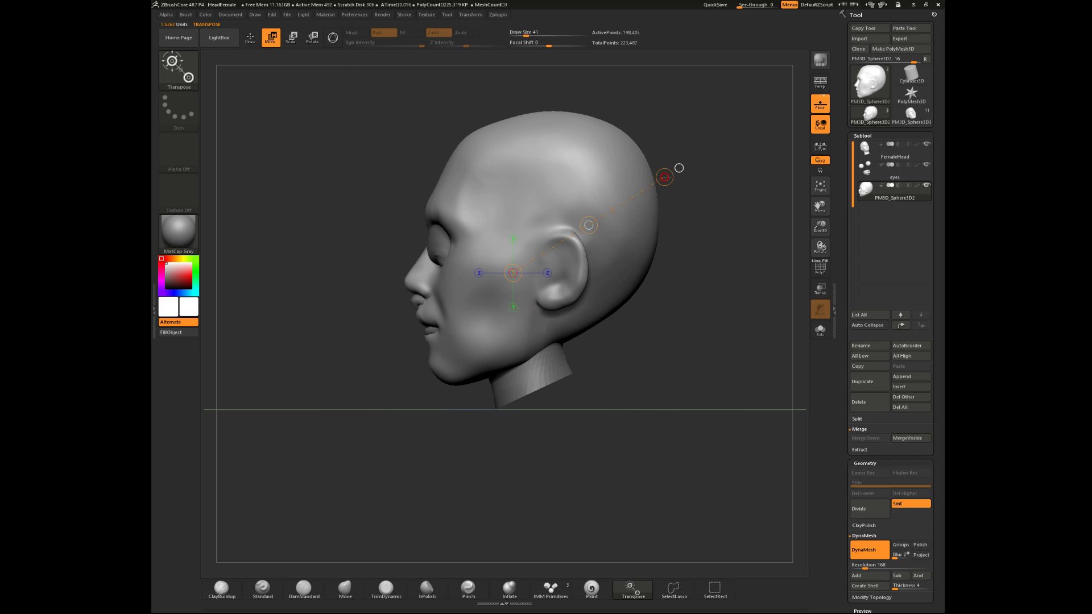
{"action": "left_click", "coordinate": [292, 37]}
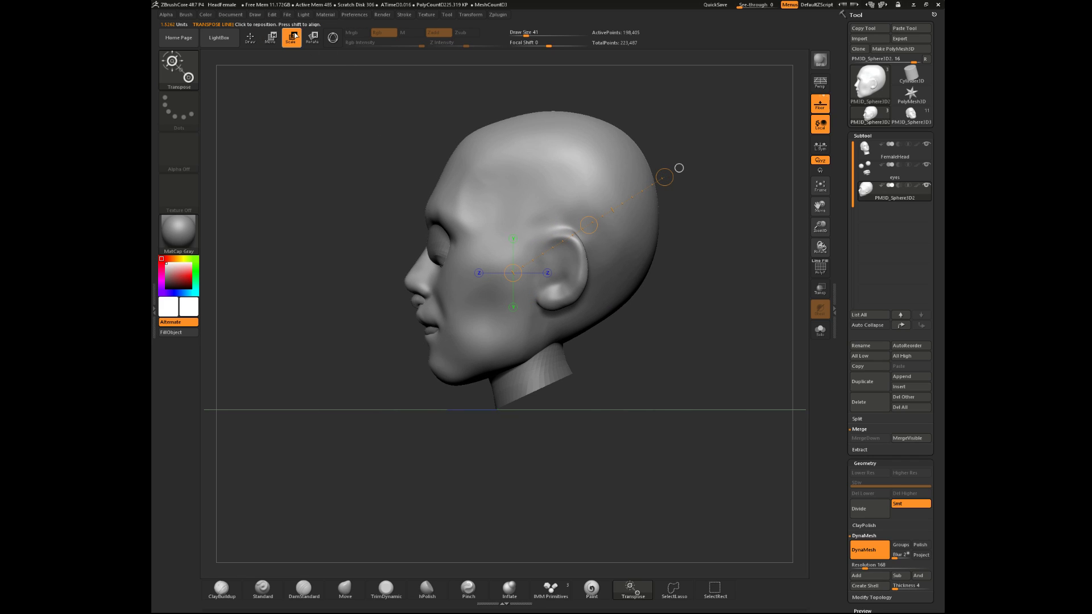
{"action": "left_click_drag", "start_coordinate": [665, 177], "coordinate": [660, 282]}
{"action": "key", "text": "w"}
{"action": "mouse_move", "coordinate": [517, 276]}
{"action": "left_mouse_down"}
{"action": "mouse_move", "coordinate": [566, 157]}
{"action": "mouse_move", "coordinate": [642, 257]}
{"action": "mouse_move", "coordinate": [663, 244]}
{"action": "left_mouse_up"}
{"action": "key", "text": "e"}
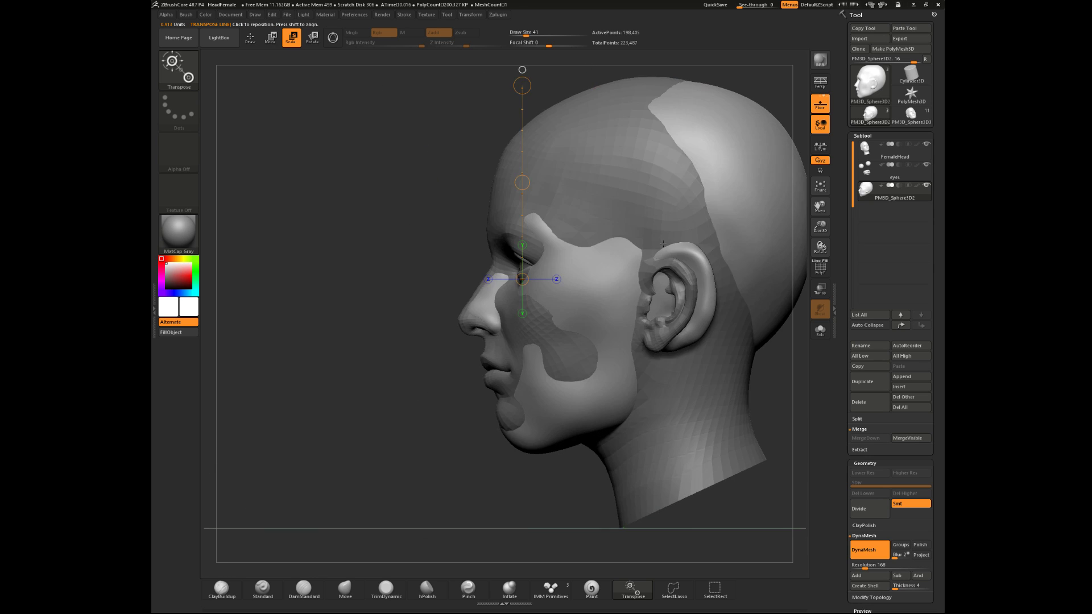
- Turn on transparency and compare the overlaid heads in profile, front and three-quarter views
{"action": "left_click", "coordinate": [819, 289]}
{"action": "left_click_drag", "start_coordinate": [781, 364], "coordinate": [712, 338], "text": "alt"}
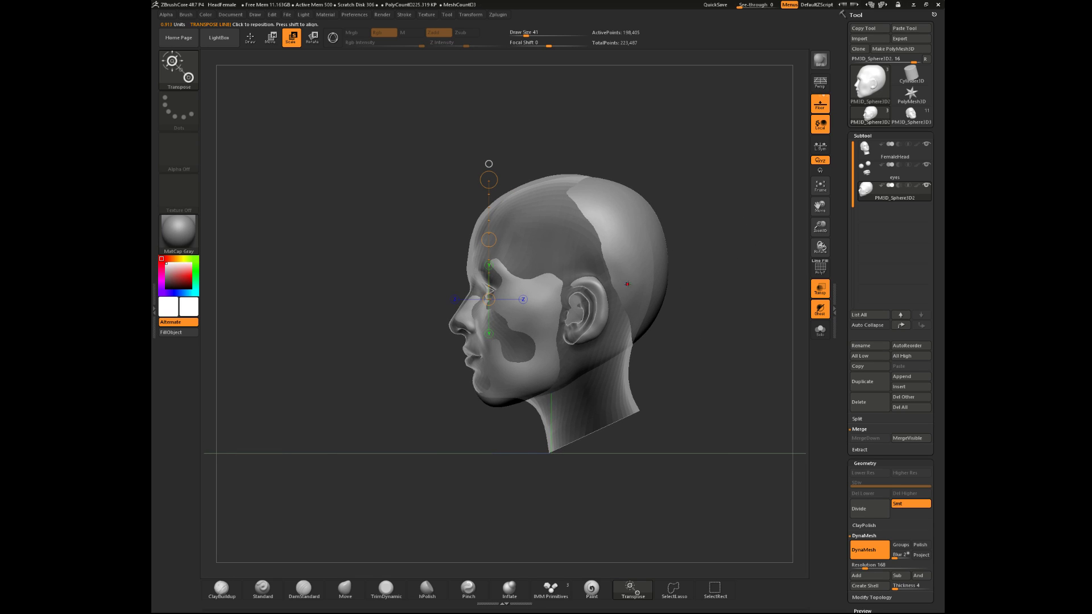
{"action": "left_click_drag", "start_coordinate": [475, 406], "coordinate": [507, 462], "text": "alt"}
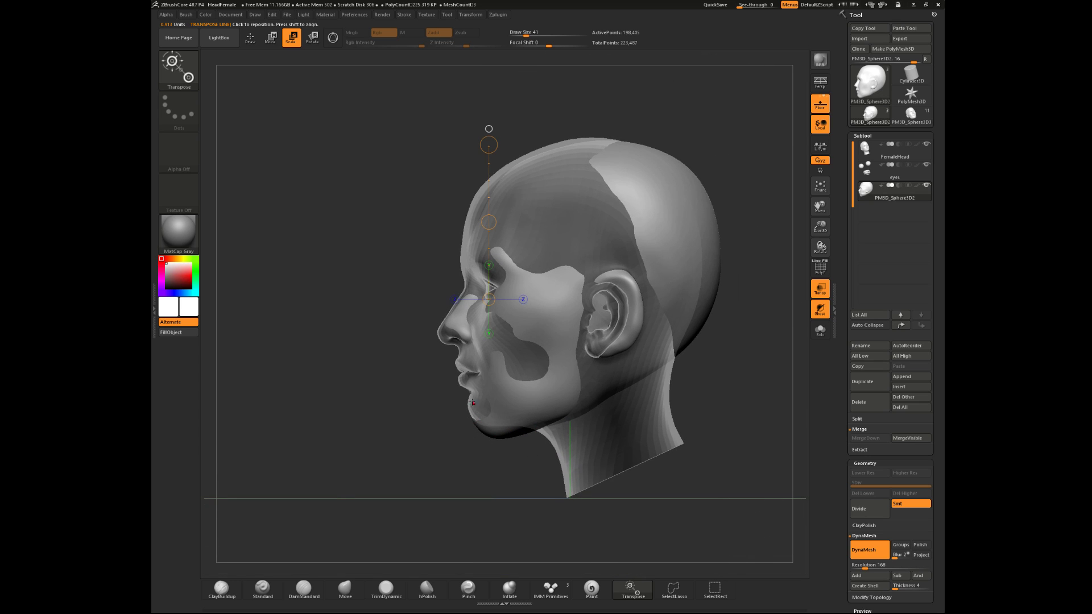
{"action": "left_click_drag", "start_coordinate": [392, 366], "coordinate": [407, 407], "text": "alt"}
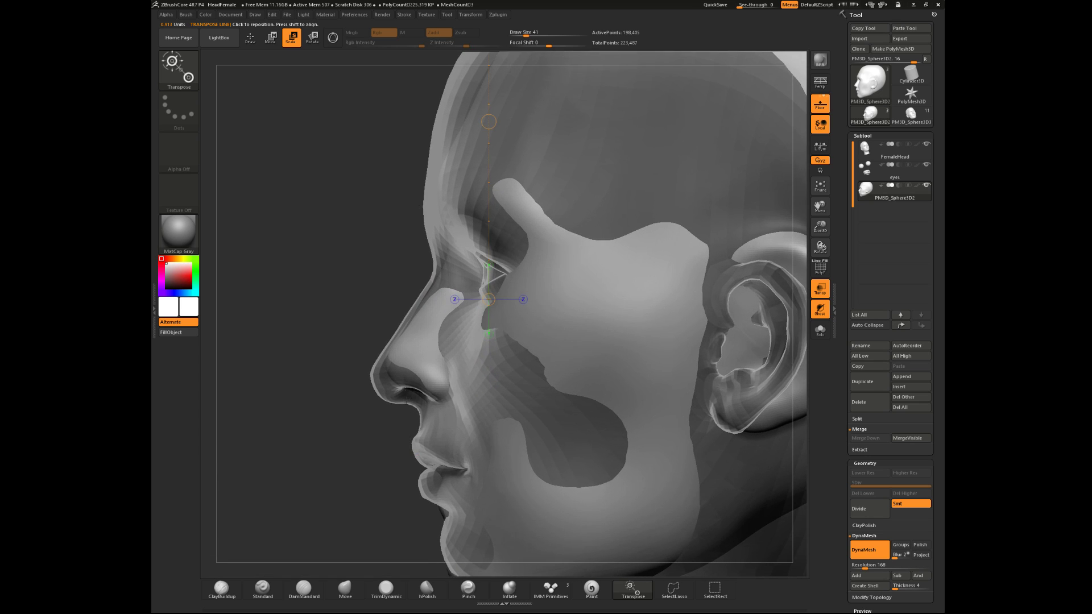
{"action": "left_click_drag", "start_coordinate": [375, 323], "coordinate": [400, 413]}
{"action": "left_click_drag", "start_coordinate": [393, 372], "coordinate": [560, 301]}
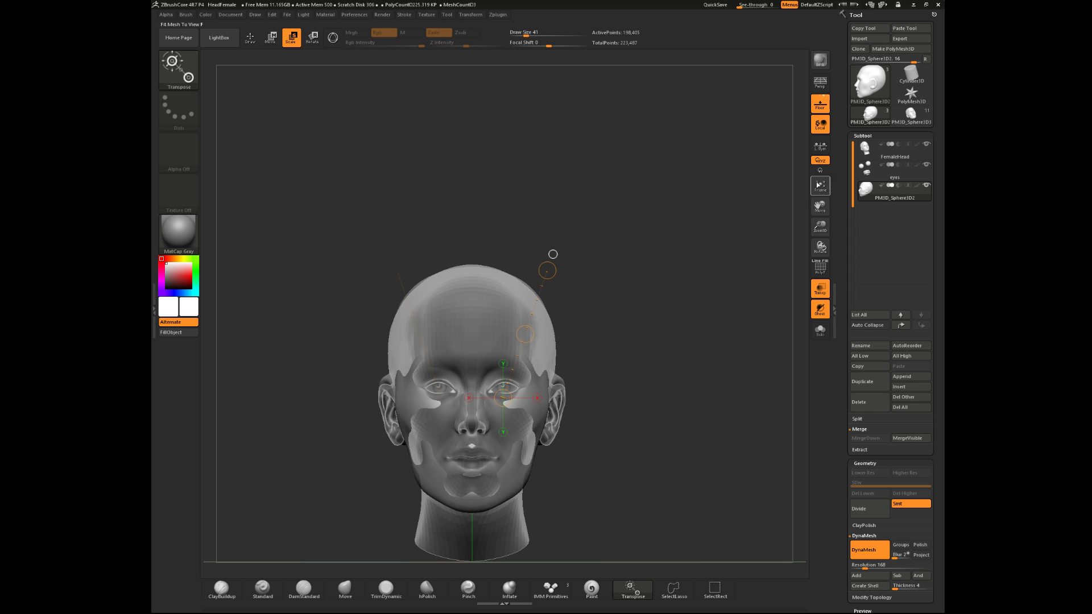
{"action": "left_click", "coordinate": [249, 44]}
{"action": "mouse_move", "coordinate": [640, 297]}
{"action": "left_mouse_down", "text": "alt"}
{"action": "mouse_move", "coordinate": [639, 345]}
{"action": "mouse_move", "coordinate": [588, 367]}
{"action": "mouse_move", "coordinate": [585, 380]}
{"action": "left_mouse_up", "text": "alt"}
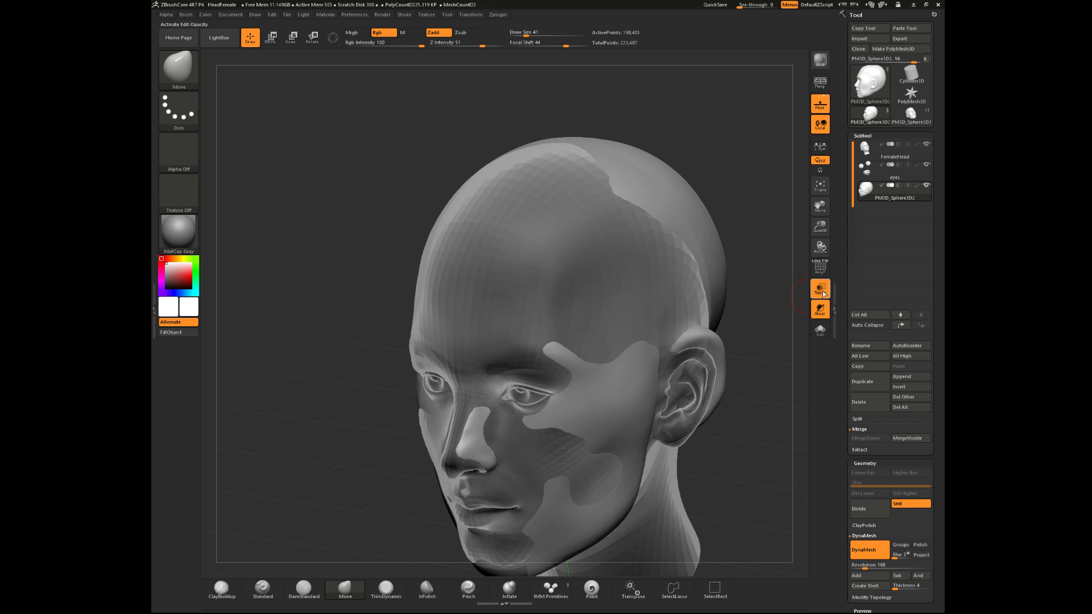
- Turn off transparency and set the Move brush's draw size to 149
{"action": "left_click", "coordinate": [823, 289]}
{"action": "left_click_drag", "start_coordinate": [767, 338], "coordinate": [724, 291], "text": "alt"}
{"action": "key", "text": "space"}
{"action": "left_click_drag", "start_coordinate": [564, 285], "coordinate": [483, 301]}
{"action": "key", "text": "space"}
{"action": "left_click_drag", "start_coordinate": [492, 250], "coordinate": [555, 305]}
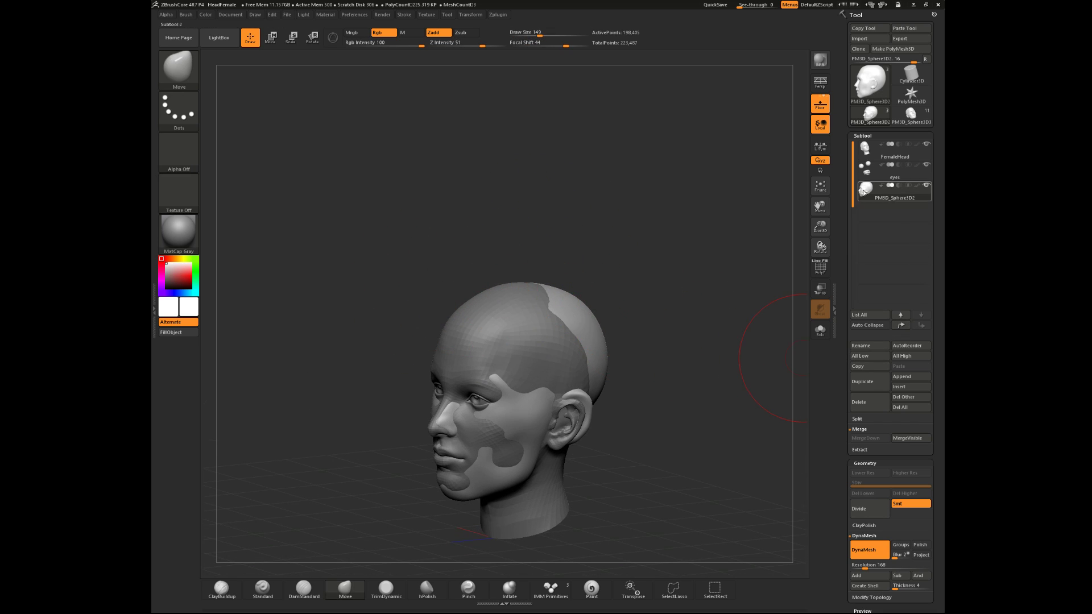
{"action": "left_click", "coordinate": [882, 464]}
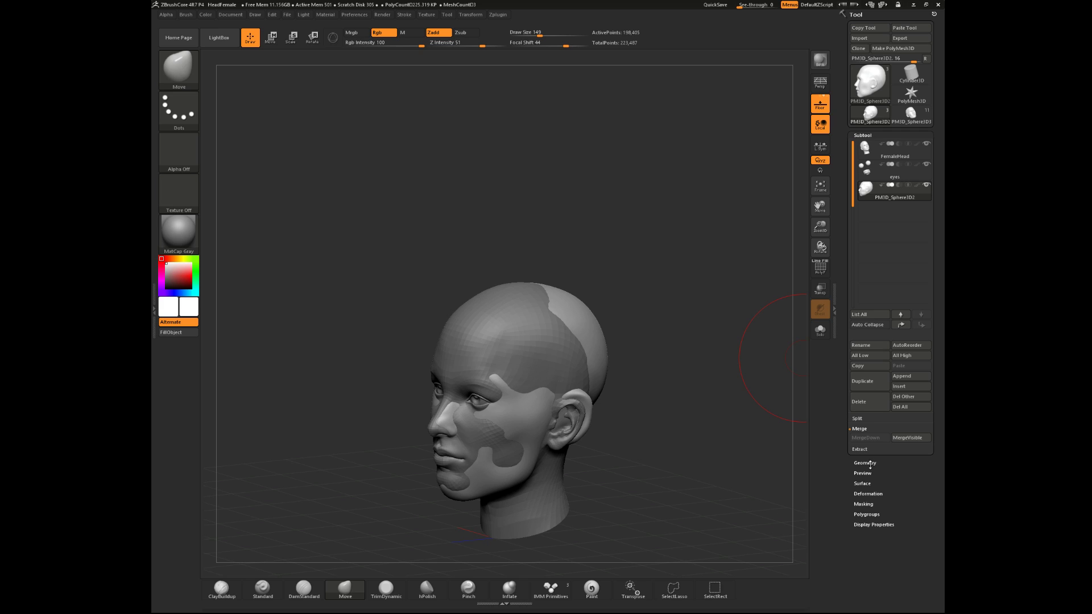
{"action": "left_click_drag", "start_coordinate": [639, 288], "coordinate": [575, 364]}
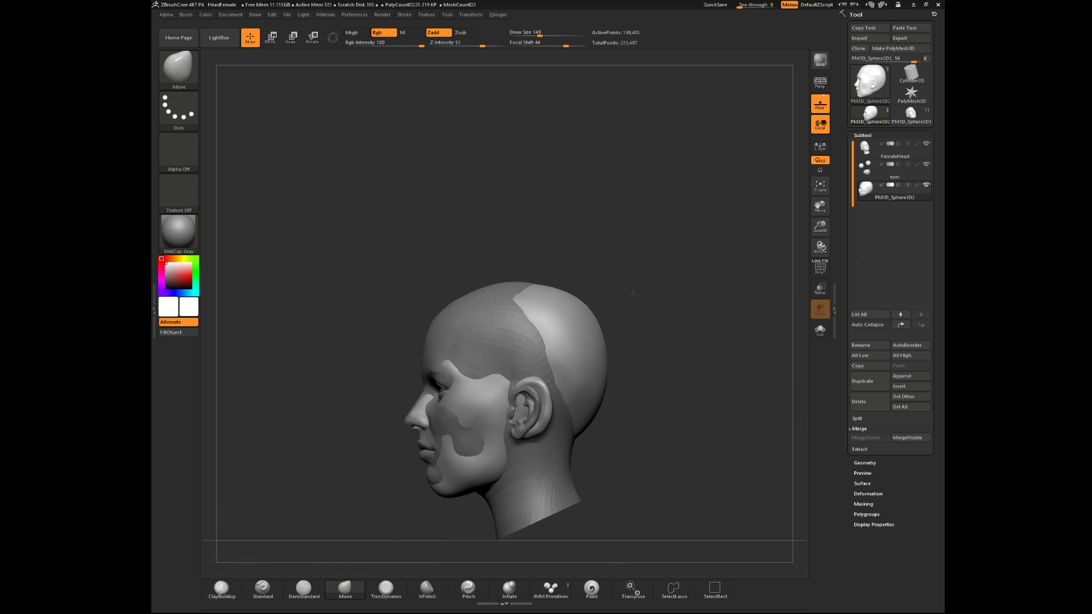
{"action": "key", "text": "b"}
{"action": "key", "text": "space"}
{"action": "left_click_drag", "start_coordinate": [467, 296], "coordinate": [435, 325]}
{"action": "key", "text": "ctrl+z"}
- With transparency on and a draw size of 154, pull the sculpt's forehead and crown out toward the female head's contour
{"action": "key", "text": "space"}
{"action": "left_click", "coordinate": [820, 289]}
{"action": "left_click_drag", "start_coordinate": [644, 280], "coordinate": [648, 345], "text": "alt"}
{"action": "mouse_move", "coordinate": [494, 347]}
{"action": "left_mouse_down"}
{"action": "mouse_move", "coordinate": [506, 327]}
{"action": "mouse_move", "coordinate": [501, 340]}
{"action": "mouse_move", "coordinate": [470, 333]}
{"action": "mouse_move", "coordinate": [580, 295]}
{"action": "left_mouse_up"}
{"action": "key", "text": "space"}
{"action": "key", "text": "space"}
{"action": "key", "text": "space"}
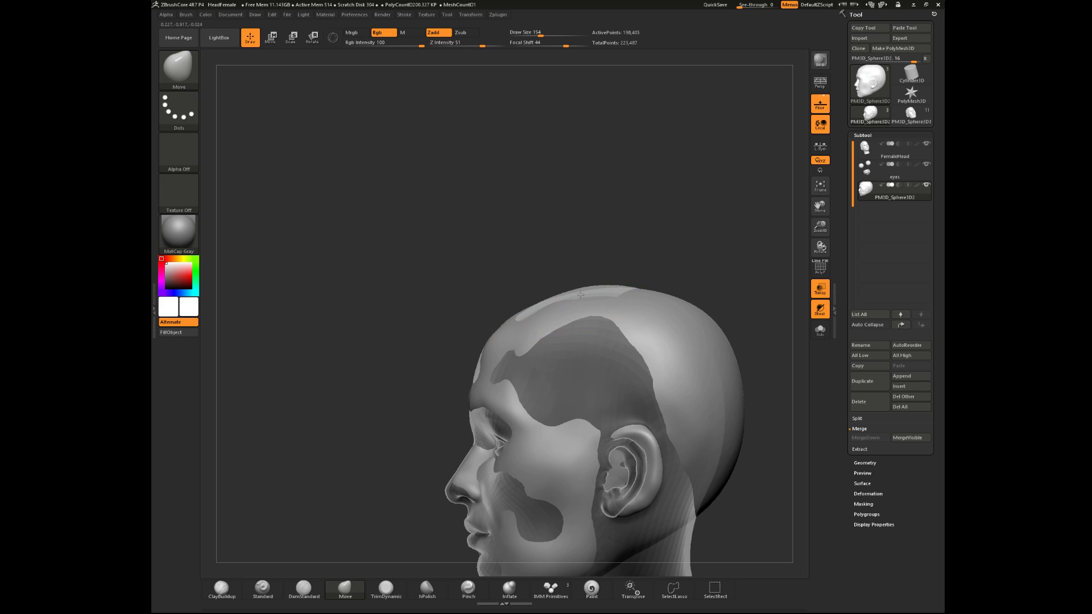
{"action": "left_click_drag", "start_coordinate": [596, 255], "coordinate": [644, 267]}
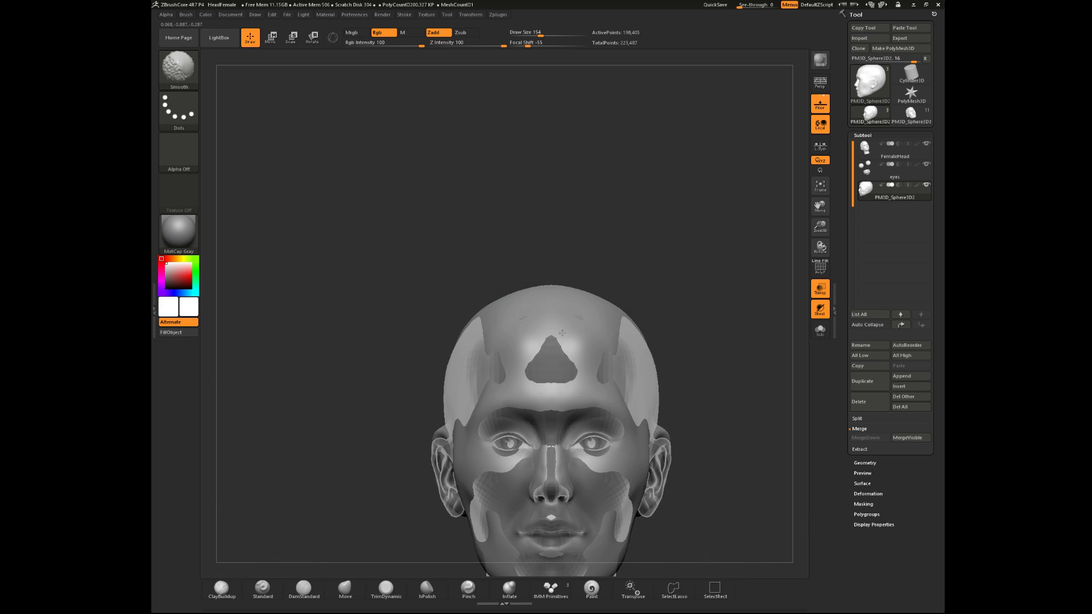
{"action": "mouse_move", "coordinate": [702, 314]}
{"action": "left_mouse_down"}
{"action": "mouse_move", "coordinate": [630, 341]}
{"action": "mouse_move", "coordinate": [619, 319]}
{"action": "mouse_move", "coordinate": [629, 310]}
{"action": "mouse_move", "coordinate": [595, 340]}
{"action": "left_mouse_up"}
- Set the Move brush's draw size to 120 and adjust the middle of the forehead
{"action": "key", "text": "space"}
{"action": "left_click_drag", "start_coordinate": [686, 370], "coordinate": [753, 365]}
{"action": "left_click_drag", "start_coordinate": [564, 344], "coordinate": [559, 341]}
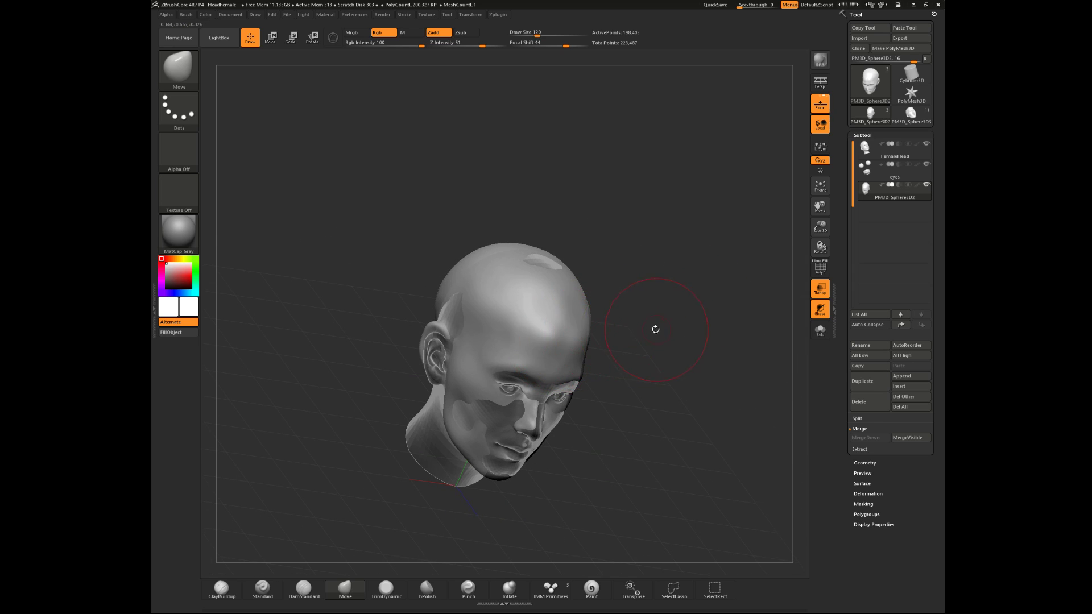
{"action": "left_click_drag", "start_coordinate": [656, 327], "coordinate": [534, 364]}
- Flatten the forehead, crown, sides and back of the sculpted skull with the TrimDynamic brush
{"action": "left_click", "coordinate": [386, 588]}
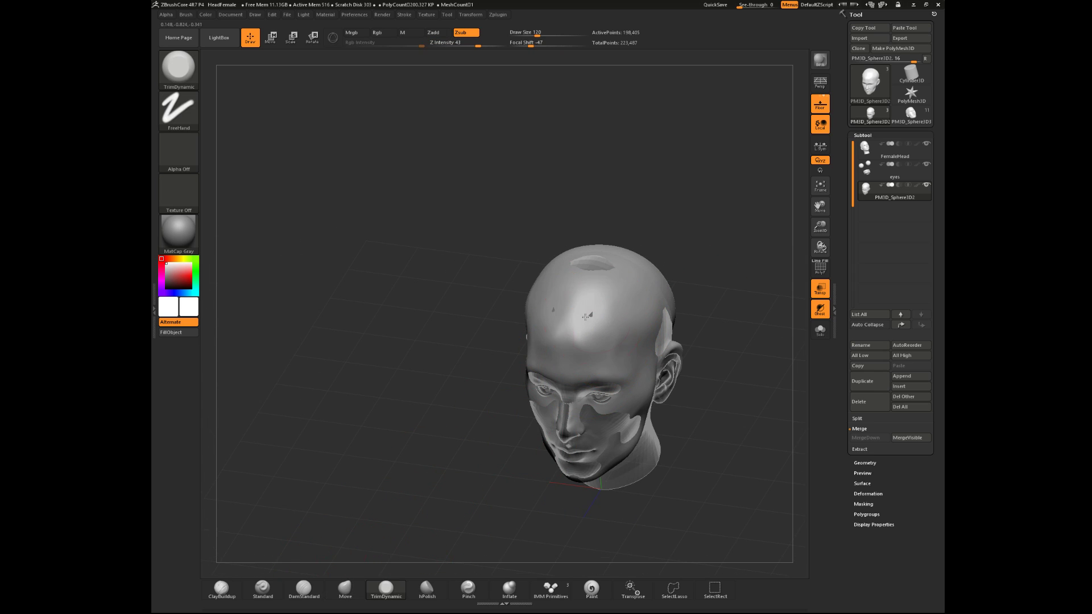
{"action": "mouse_move", "coordinate": [574, 321]}
{"action": "left_mouse_down"}
{"action": "mouse_move", "coordinate": [569, 333]}
{"action": "mouse_move", "coordinate": [591, 321]}
{"action": "mouse_move", "coordinate": [576, 336]}
{"action": "left_mouse_up"}
{"action": "right_click_drag", "start_coordinate": [617, 269], "coordinate": [612, 311]}
{"action": "left_click_drag", "start_coordinate": [597, 251], "coordinate": [590, 231]}
{"action": "right_click_drag", "start_coordinate": [738, 271], "coordinate": [666, 275]}
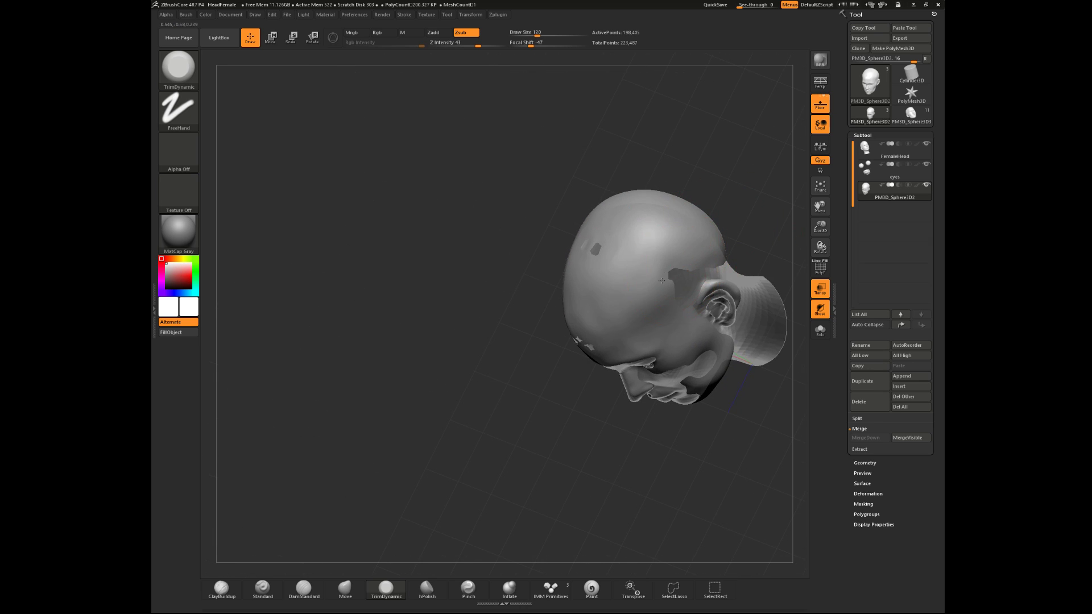
{"action": "mouse_move", "coordinate": [665, 247]}
{"action": "left_mouse_down"}
{"action": "mouse_move", "coordinate": [629, 262]}
{"action": "mouse_move", "coordinate": [644, 291]}
{"action": "mouse_move", "coordinate": [651, 249]}
{"action": "mouse_move", "coordinate": [653, 259]}
{"action": "mouse_move", "coordinate": [682, 256]}
{"action": "mouse_move", "coordinate": [682, 277]}
{"action": "left_mouse_up"}
{"action": "mouse_move", "coordinate": [682, 278]}
{"action": "right_mouse_down"}
{"action": "mouse_move", "coordinate": [734, 232]}
{"action": "mouse_move", "coordinate": [689, 260]}
{"action": "mouse_move", "coordinate": [683, 236]}
{"action": "right_mouse_up"}
{"action": "mouse_move", "coordinate": [685, 241]}
{"action": "left_mouse_down"}
{"action": "mouse_move", "coordinate": [670, 232]}
{"action": "mouse_move", "coordinate": [690, 221]}
{"action": "mouse_move", "coordinate": [648, 197]}
{"action": "mouse_move", "coordinate": [640, 211]}
{"action": "mouse_move", "coordinate": [697, 216]}
{"action": "mouse_move", "coordinate": [716, 189]}
{"action": "left_mouse_up"}
{"action": "right_click_drag", "start_coordinate": [728, 149], "coordinate": [428, 378]}
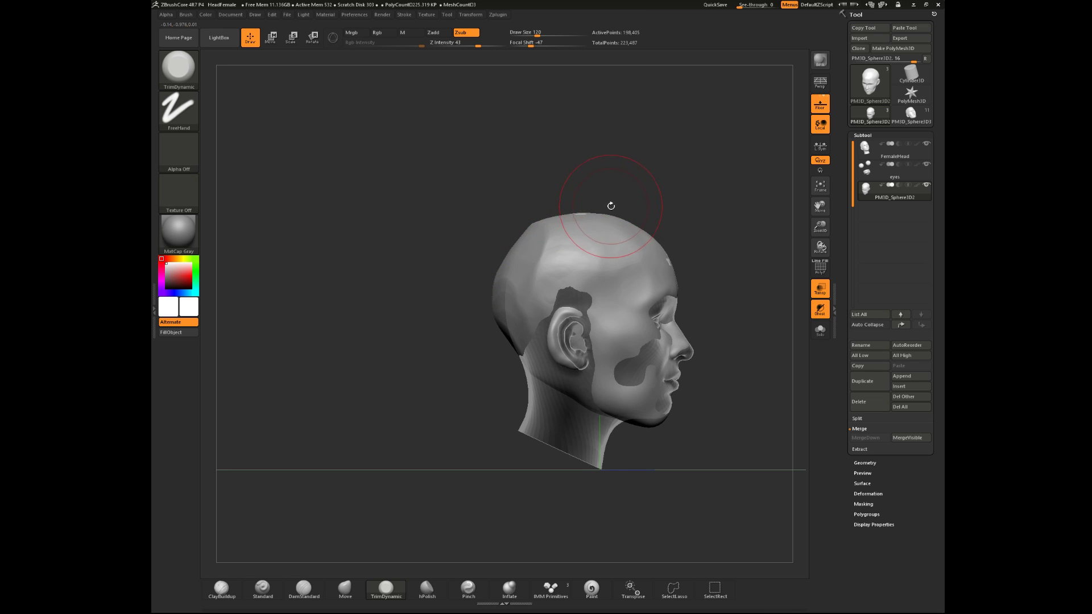
{"action": "mouse_move", "coordinate": [603, 179]}
{"action": "right_mouse_down"}
{"action": "mouse_move", "coordinate": [626, 185]}
{"action": "mouse_move", "coordinate": [600, 175]}
{"action": "right_mouse_up"}
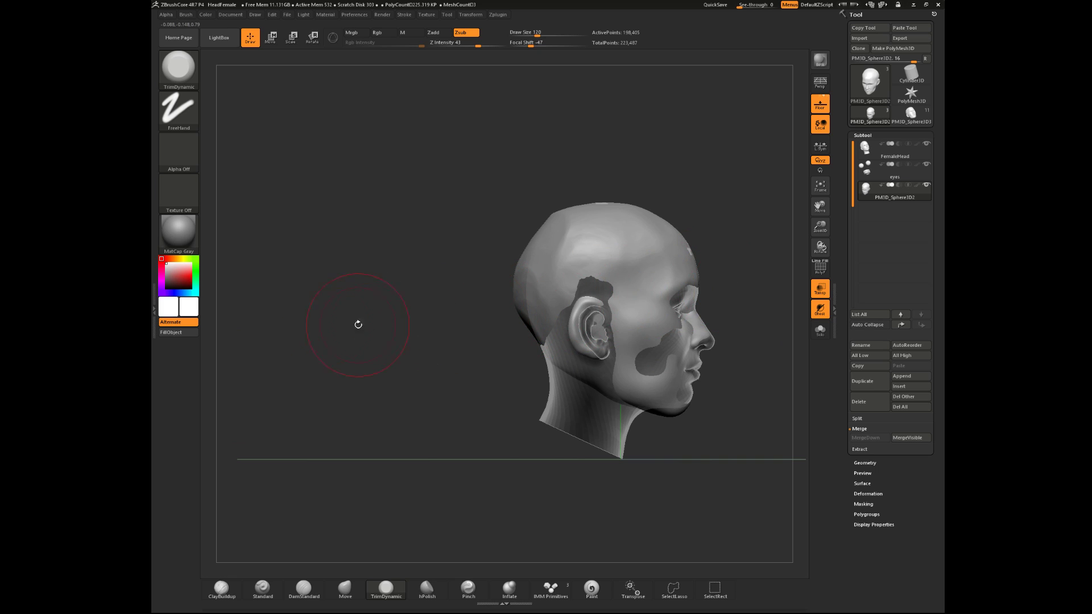
{"action": "left_click", "coordinate": [157, 283]}
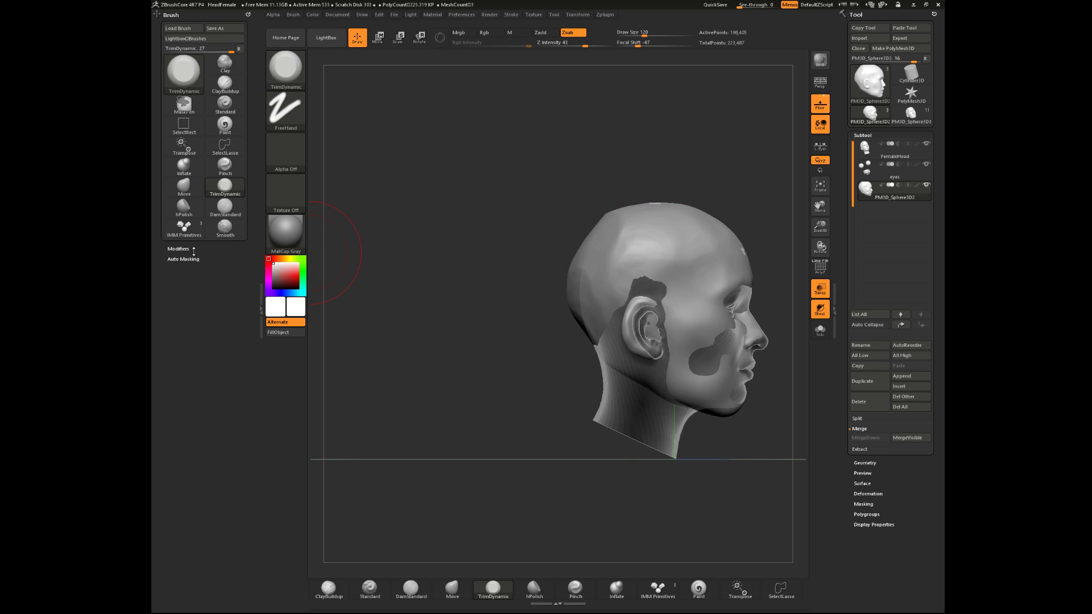
{"action": "left_click", "coordinate": [200, 249]}
{"action": "left_click", "coordinate": [199, 249]}
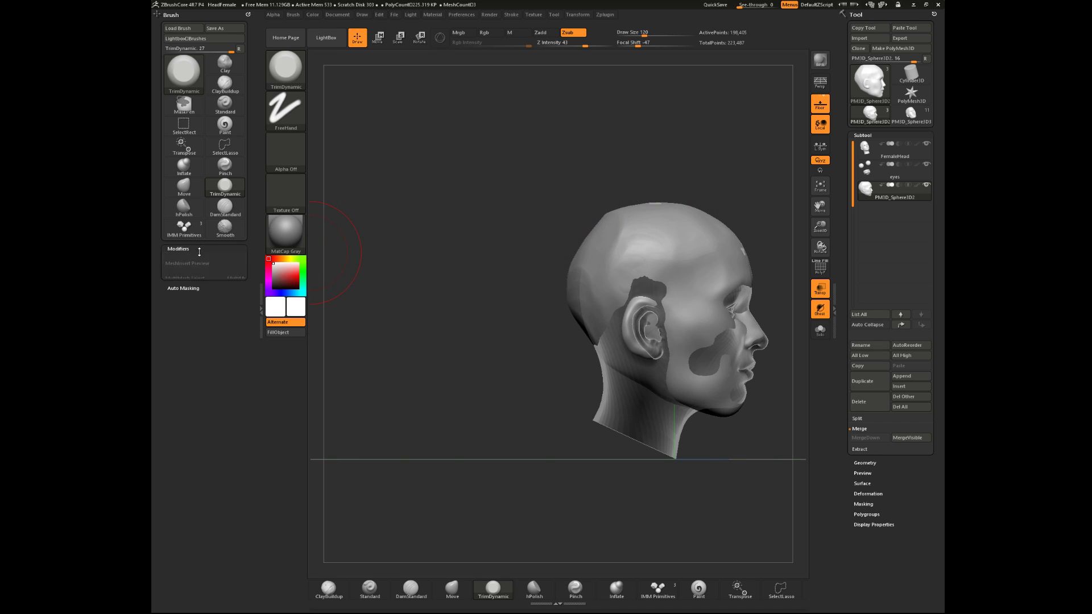
{"action": "left_click", "coordinate": [197, 260]}
{"action": "left_click", "coordinate": [199, 260]}
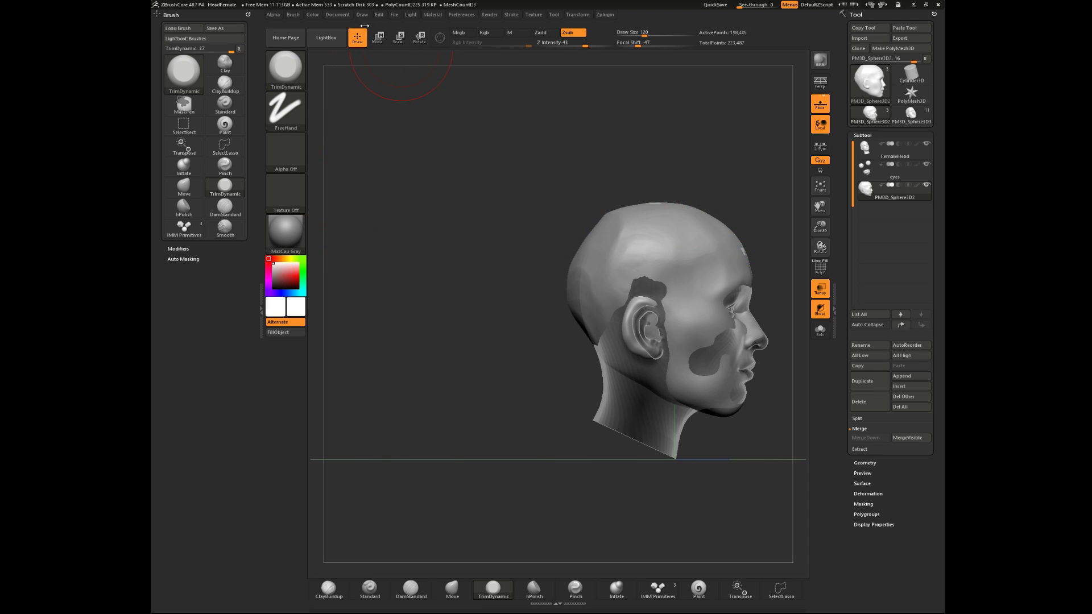
{"action": "left_click", "coordinate": [341, 14]}
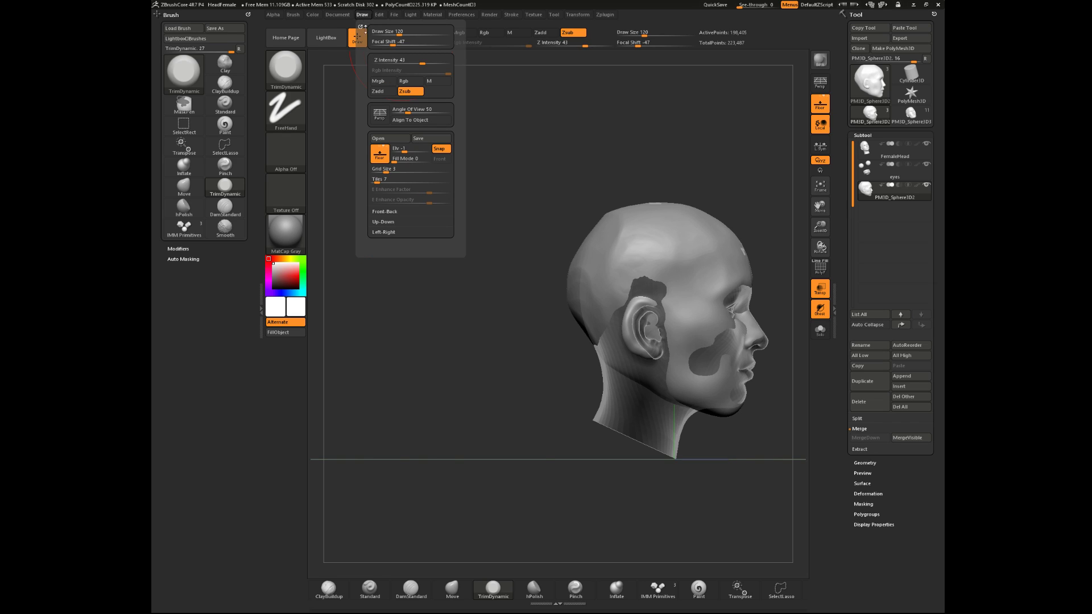
{"action": "left_click", "coordinate": [405, 159]}
{"action": "left_click", "coordinate": [416, 159]}
{"action": "left_click", "coordinate": [394, 159]}
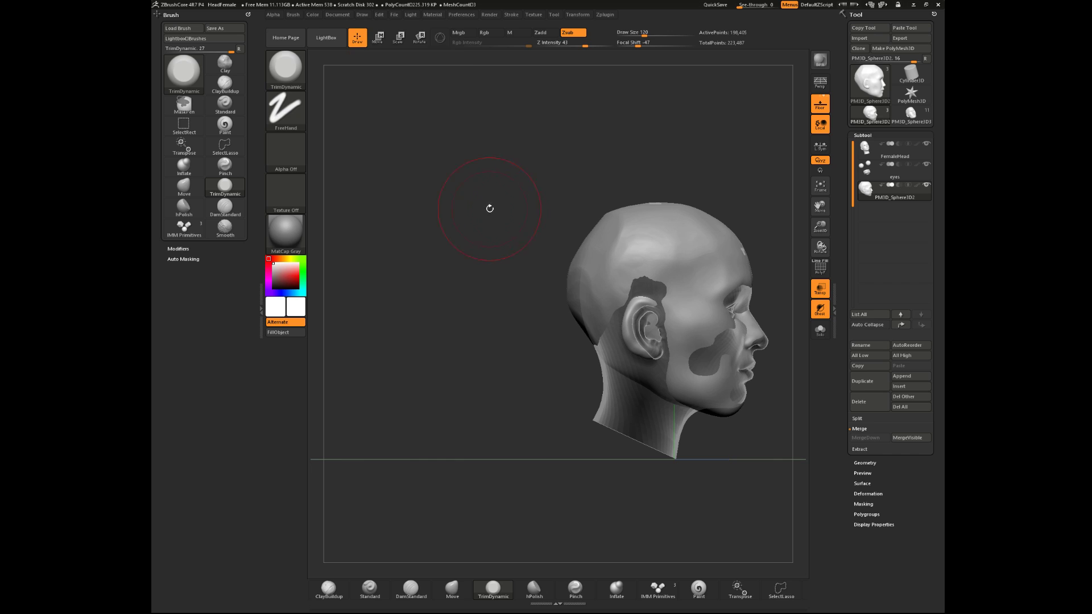
{"action": "left_click_drag", "start_coordinate": [556, 199], "coordinate": [466, 216]}
{"action": "left_click", "coordinate": [261, 282]}
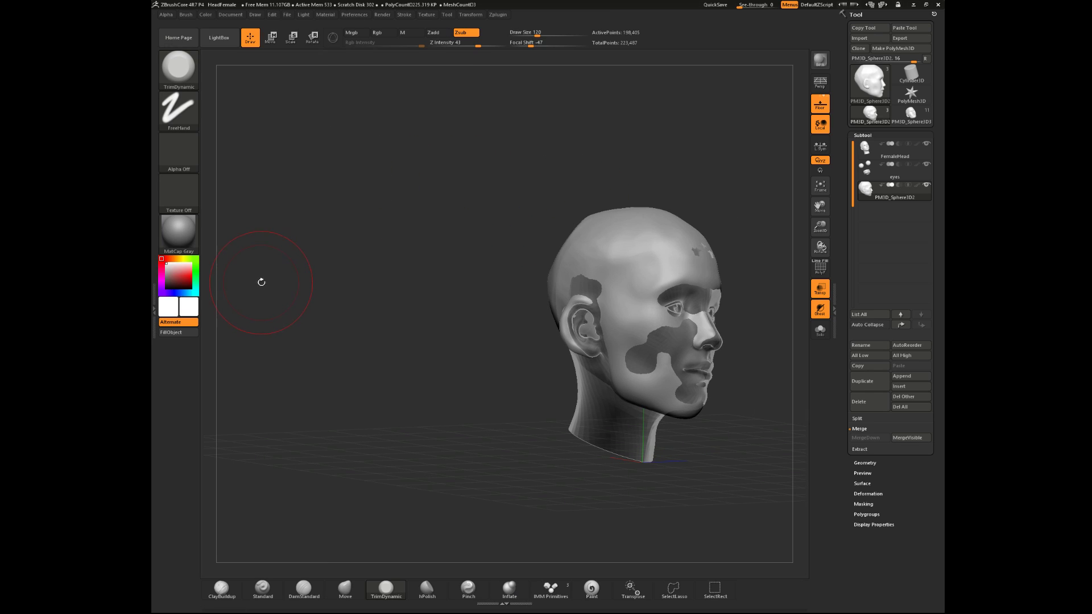
- With an enlarged Move brush, reshape the sculpt's ears in side and front view to follow the female head's ears
{"action": "left_click_drag", "start_coordinate": [777, 344], "coordinate": [730, 367]}
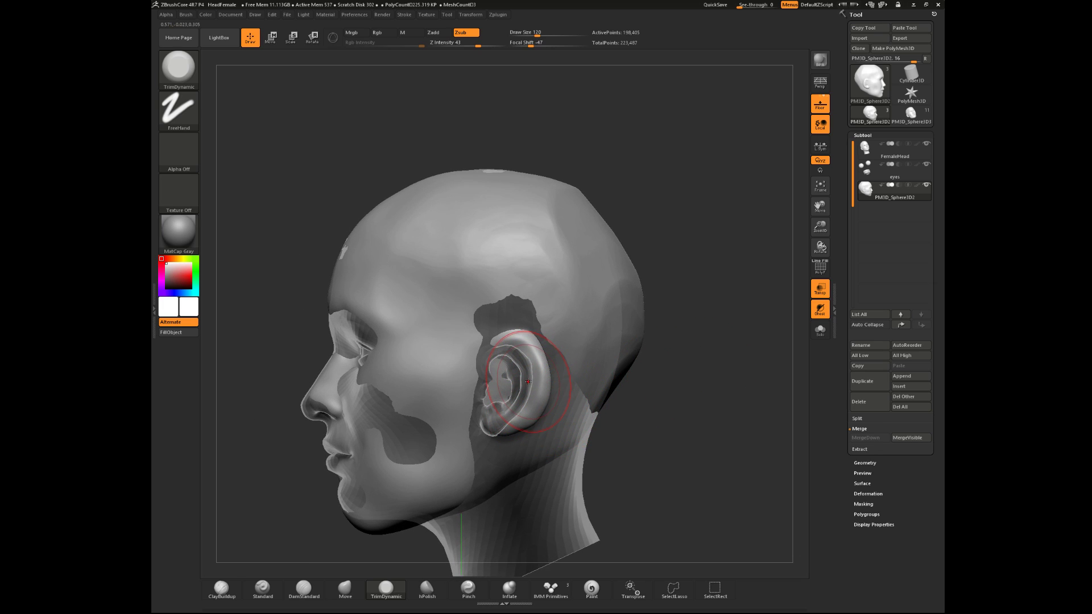
{"action": "key", "text": "space"}
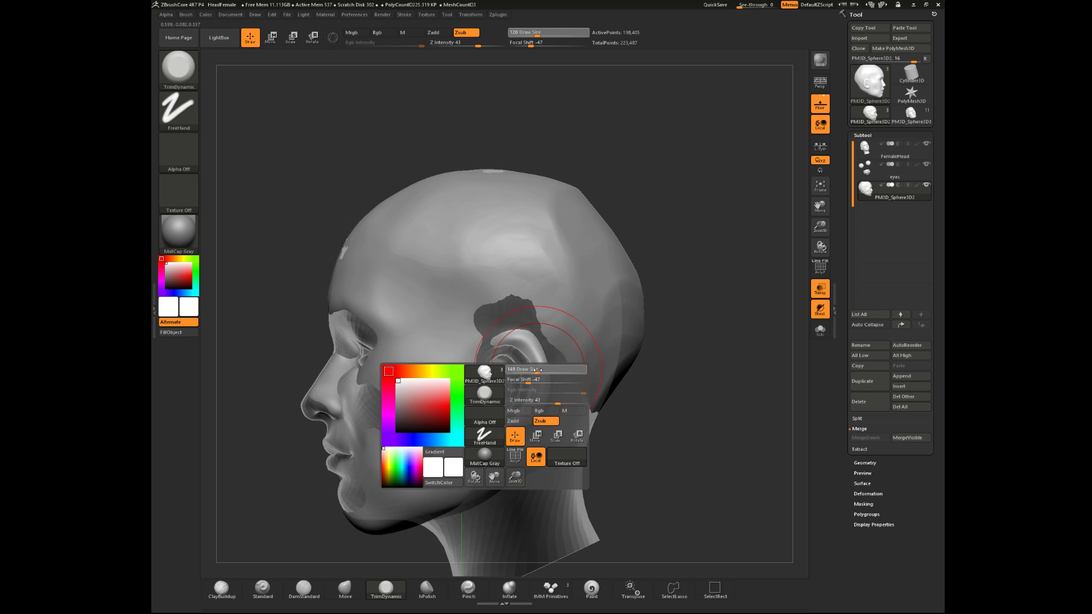
{"action": "left_click_drag", "start_coordinate": [537, 369], "coordinate": [535, 370]}
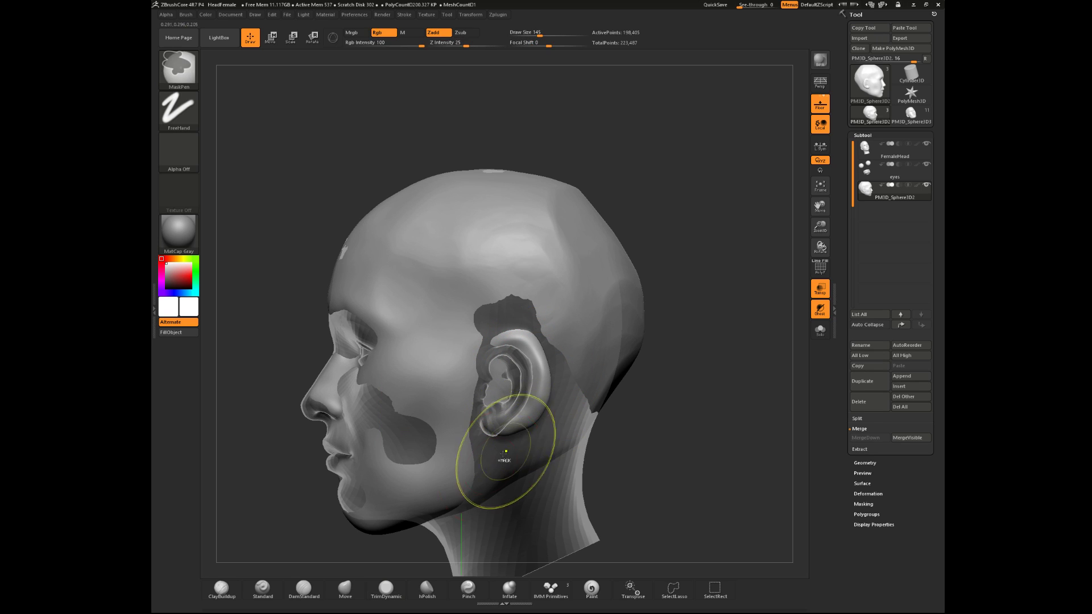
{"action": "left_click", "coordinate": [345, 589]}
{"action": "key", "text": "space"}
{"action": "key", "text": "space"}
{"action": "left_click_drag", "start_coordinate": [566, 397], "coordinate": [562, 397]}
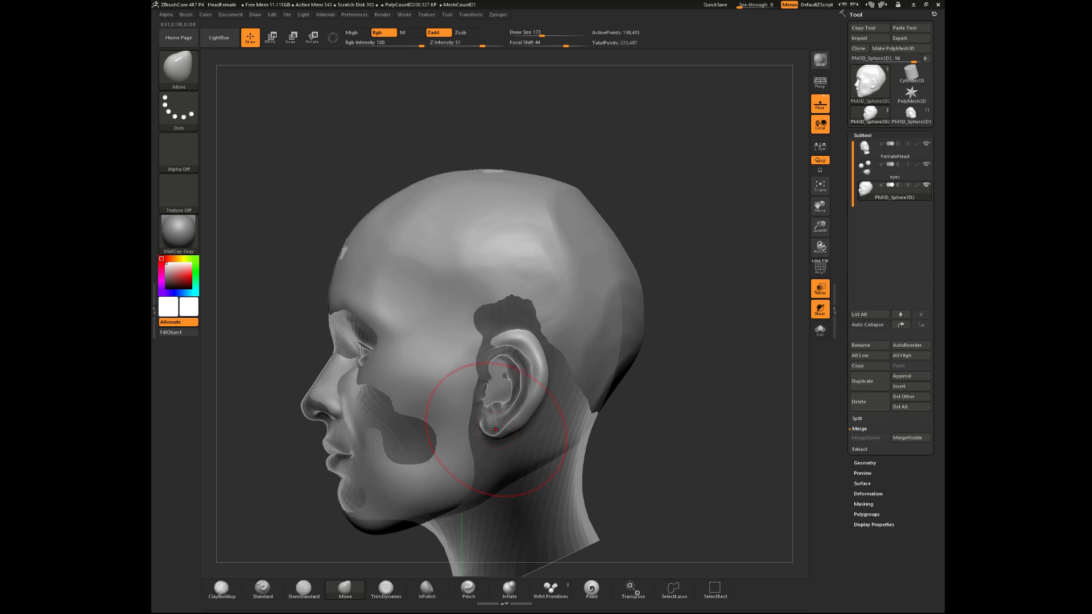
{"action": "mouse_move", "coordinate": [703, 404]}
{"action": "left_mouse_down"}
{"action": "mouse_move", "coordinate": [725, 398]}
{"action": "mouse_move", "coordinate": [542, 331]}
{"action": "mouse_move", "coordinate": [565, 325]}
{"action": "mouse_move", "coordinate": [599, 358]}
{"action": "mouse_move", "coordinate": [515, 355]}
{"action": "mouse_move", "coordinate": [527, 364]}
{"action": "left_mouse_up"}
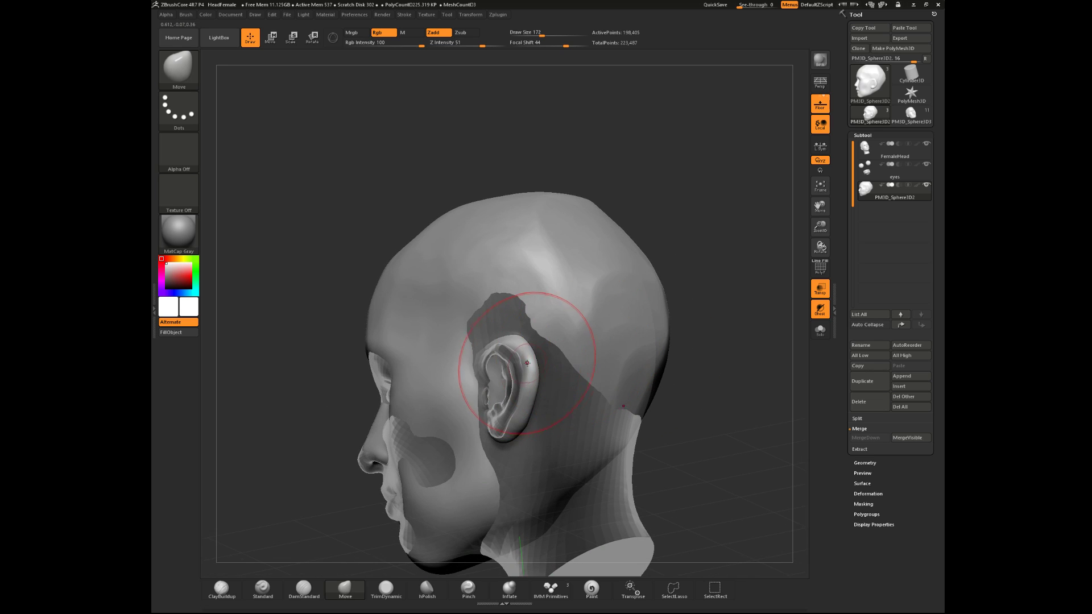
{"action": "left_click_drag", "start_coordinate": [632, 241], "coordinate": [775, 186]}
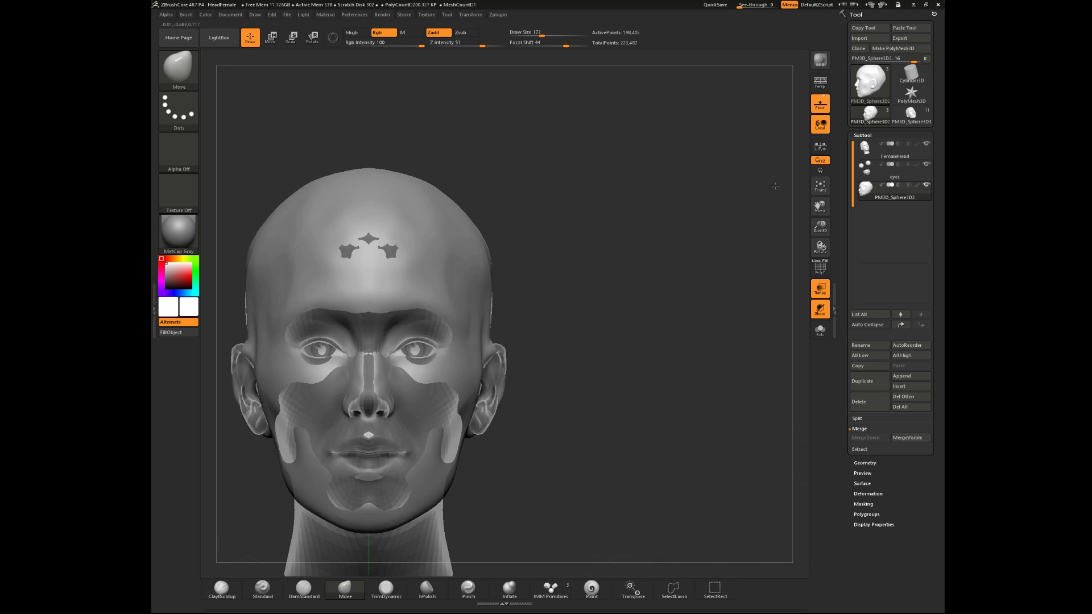
{"action": "left_click_drag", "start_coordinate": [490, 348], "coordinate": [505, 350]}
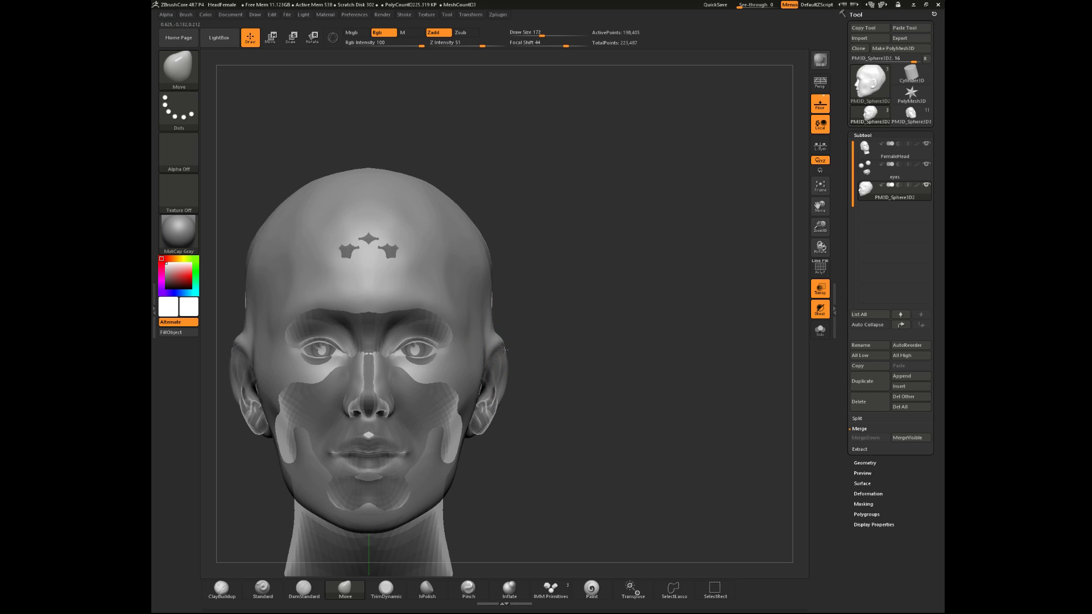
{"action": "mouse_move", "coordinate": [501, 423]}
{"action": "left_mouse_down"}
{"action": "mouse_move", "coordinate": [490, 469]}
{"action": "mouse_move", "coordinate": [484, 420]}
{"action": "left_mouse_up"}
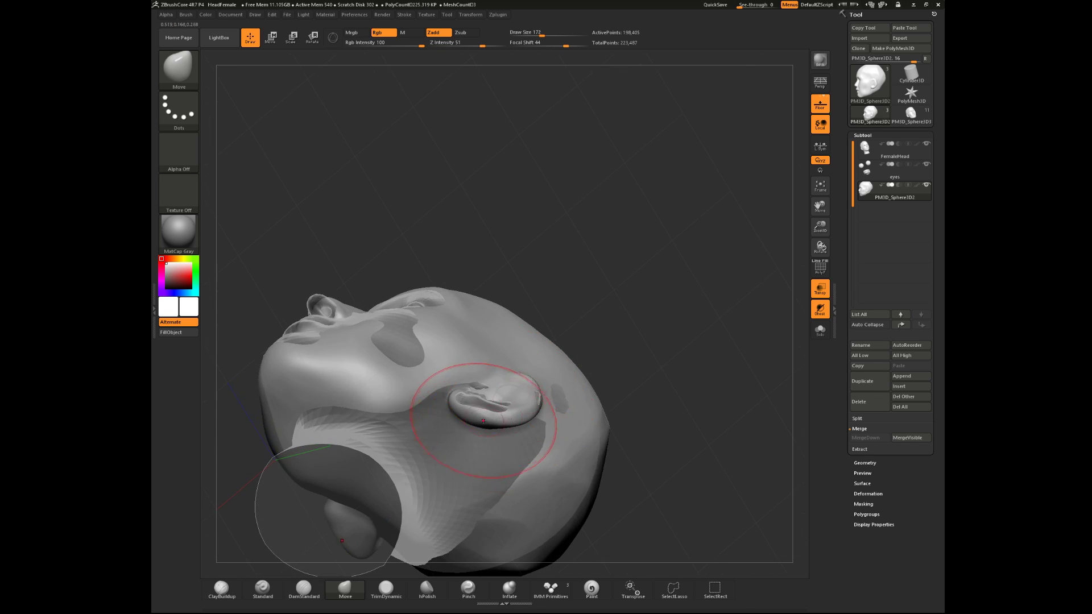
- Adjust the back of the ear and the base of the skull at the nape with the Move brush
{"action": "mouse_move", "coordinate": [499, 366]}
{"action": "left_mouse_down"}
{"action": "mouse_move", "coordinate": [494, 438]}
{"action": "mouse_move", "coordinate": [519, 383]}
{"action": "mouse_move", "coordinate": [463, 500]}
{"action": "mouse_move", "coordinate": [454, 422]}
{"action": "mouse_move", "coordinate": [372, 441]}
{"action": "left_mouse_up"}
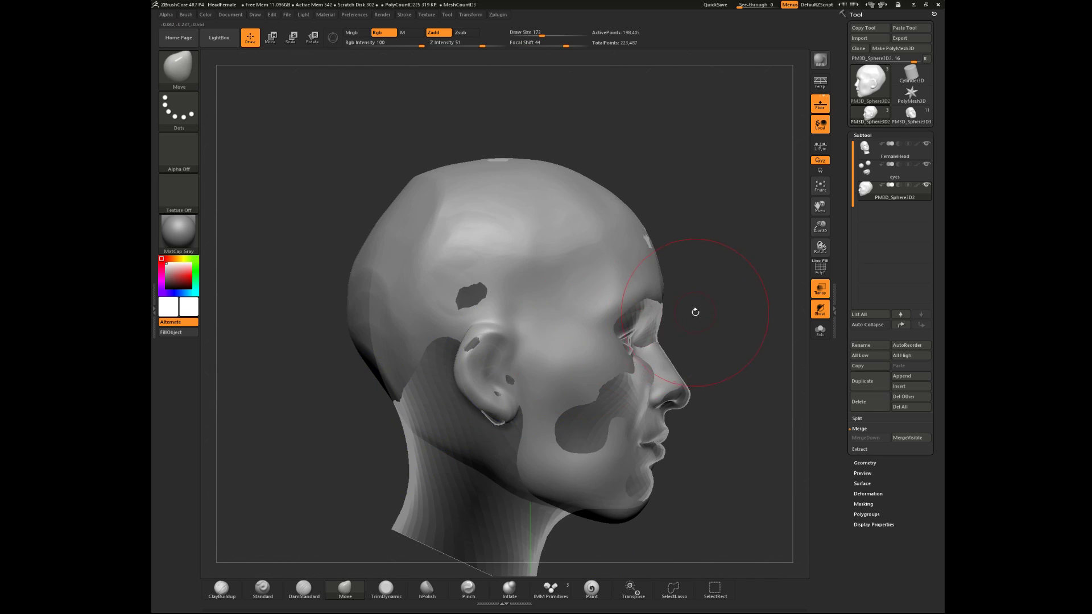
{"action": "left_click_drag", "start_coordinate": [692, 313], "coordinate": [623, 319]}
{"action": "mouse_move", "coordinate": [386, 412]}
{"action": "left_mouse_down"}
{"action": "mouse_move", "coordinate": [377, 426]}
{"action": "mouse_move", "coordinate": [364, 401]}
{"action": "left_mouse_up"}
{"action": "mouse_move", "coordinate": [677, 336]}
{"action": "left_mouse_down", "text": "shift"}
{"action": "mouse_move", "coordinate": [641, 397]}
{"action": "mouse_move", "coordinate": [641, 333]}
{"action": "left_mouse_up", "text": "shift"}
{"action": "left_click_drag", "start_coordinate": [490, 491], "coordinate": [390, 564]}
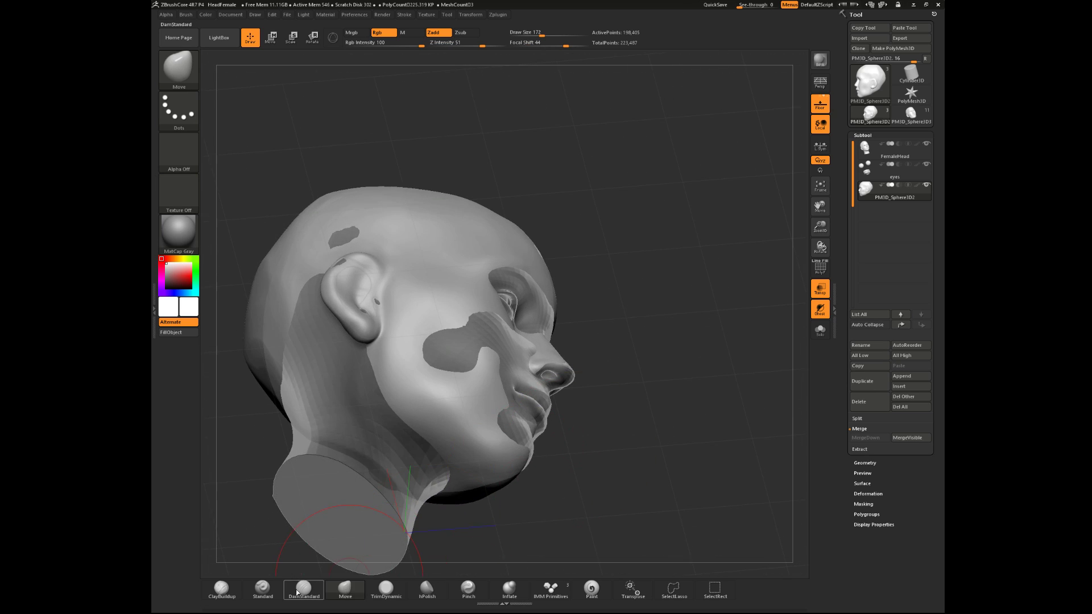
- Flatten the underside of the sculpt's jaw with the TrimDynamic brush
{"action": "left_click", "coordinate": [386, 588]}
{"action": "mouse_move", "coordinate": [683, 410]}
{"action": "left_mouse_down", "text": "shift"}
{"action": "mouse_move", "coordinate": [670, 452]}
{"action": "mouse_move", "coordinate": [599, 432]}
{"action": "mouse_move", "coordinate": [639, 478]}
{"action": "mouse_move", "coordinate": [593, 397]}
{"action": "left_mouse_up", "text": "shift"}
{"action": "left_click_drag", "start_coordinate": [540, 268], "coordinate": [627, 335]}
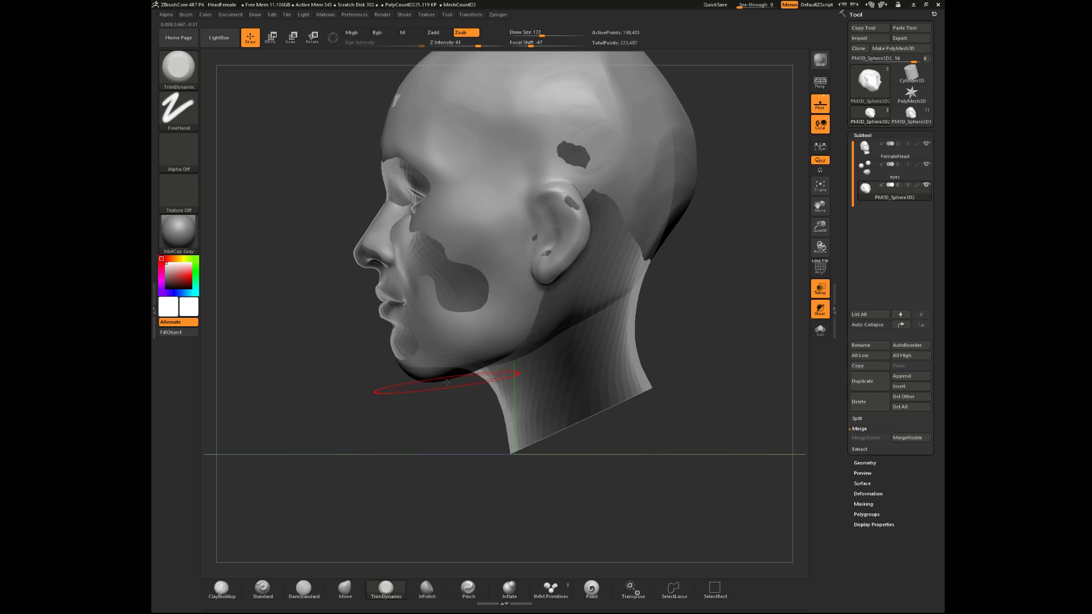
{"action": "left_click_drag", "start_coordinate": [411, 507], "coordinate": [440, 416]}
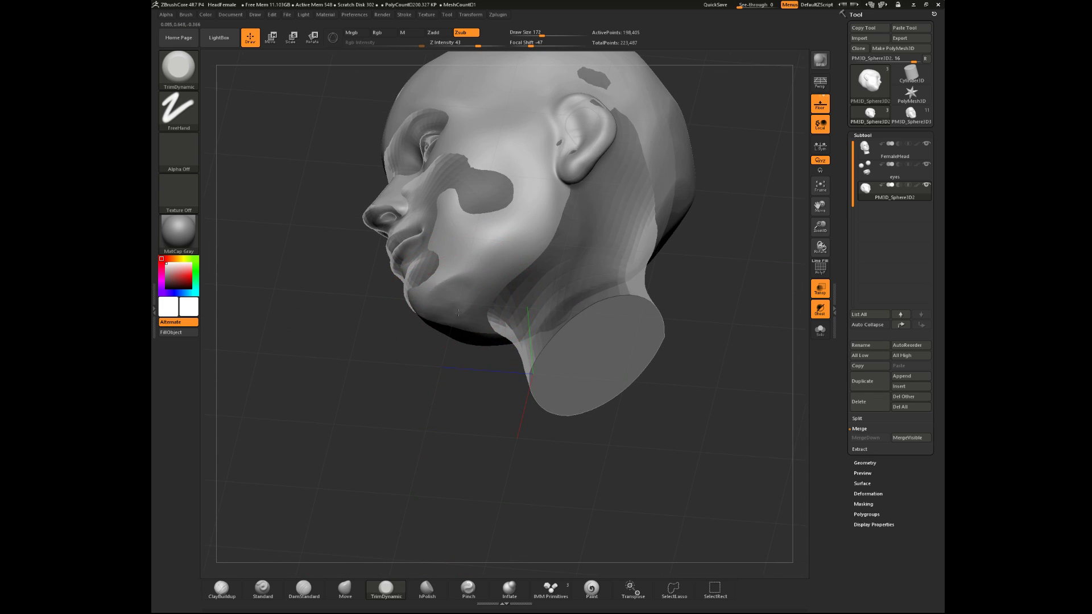
{"action": "left_click_drag", "start_coordinate": [409, 386], "coordinate": [409, 437], "text": "shift"}
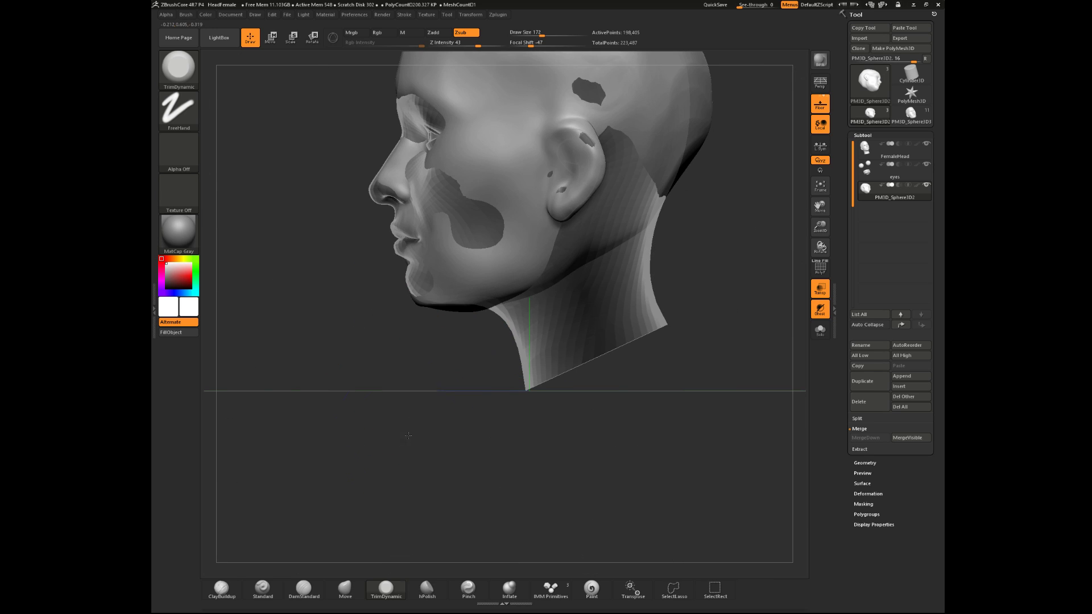
{"action": "left_click_drag", "start_coordinate": [445, 377], "coordinate": [462, 296]}
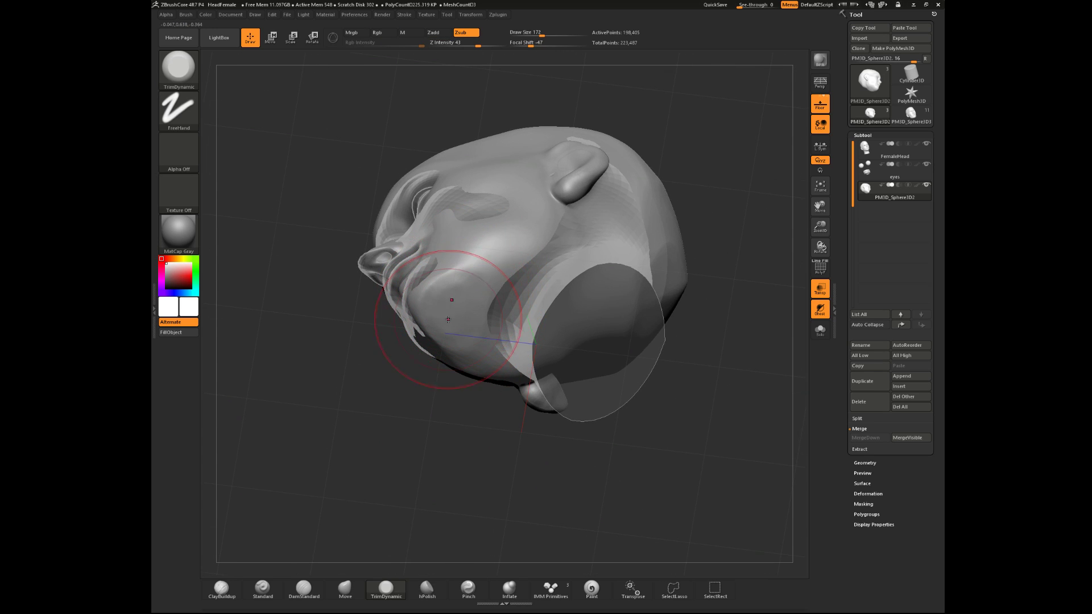
{"action": "left_click_drag", "start_coordinate": [412, 372], "coordinate": [408, 481], "text": "shift"}
{"action": "mouse_move", "coordinate": [492, 306]}
{"action": "left_mouse_down"}
{"action": "mouse_move", "coordinate": [502, 242]}
{"action": "mouse_move", "coordinate": [456, 321]}
{"action": "left_mouse_up"}
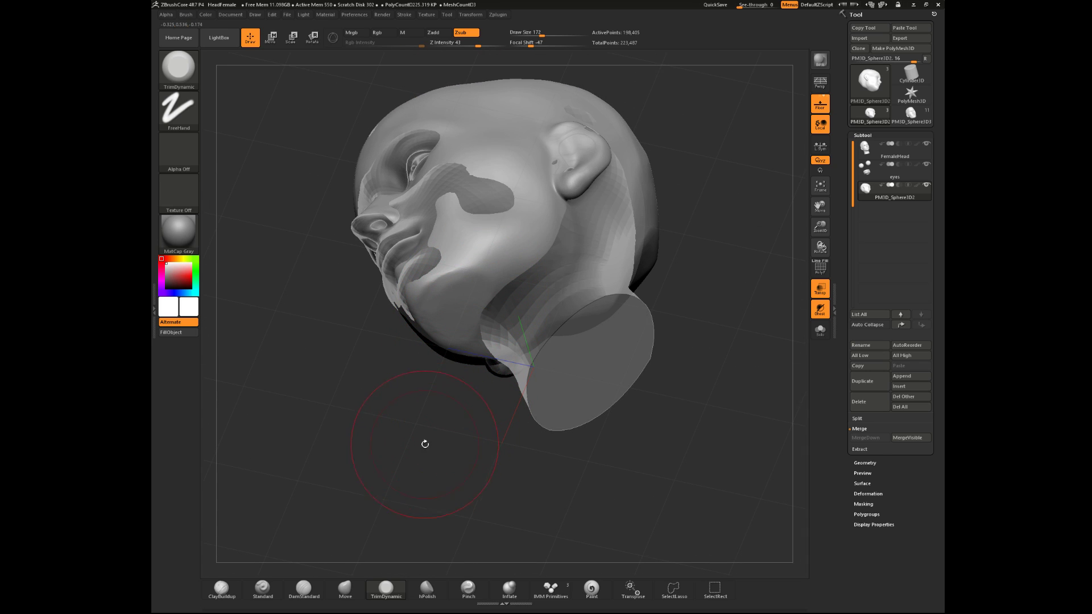
{"action": "left_click_drag", "start_coordinate": [402, 470], "coordinate": [318, 497], "text": "shift"}
- Trim the side of the jaw from below the ear toward the chin with TrimDynamic
{"action": "left_click_drag", "start_coordinate": [542, 334], "coordinate": [398, 307]}
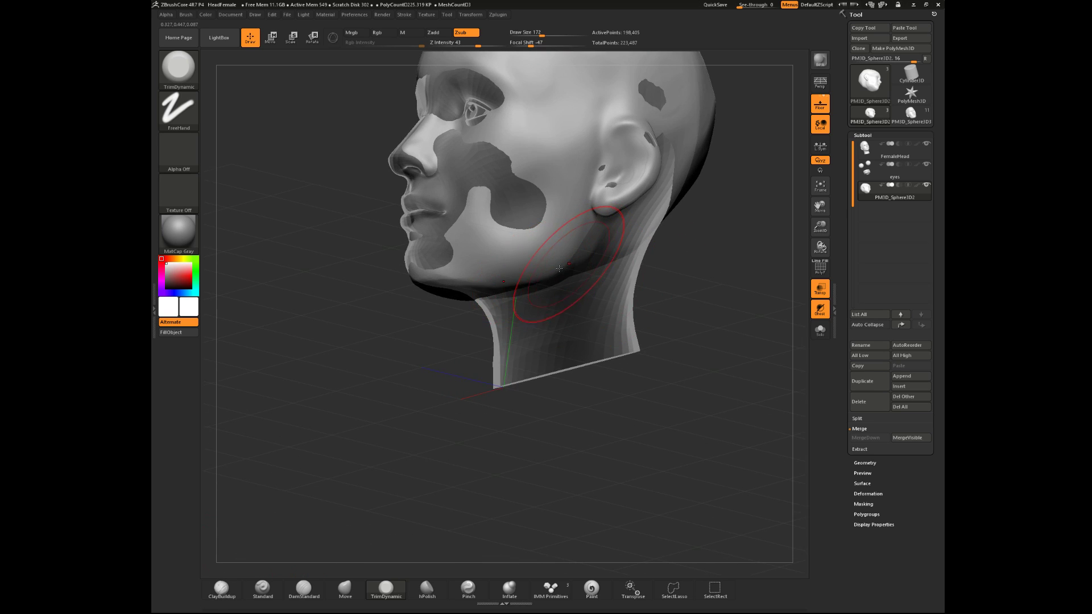
{"action": "left_click_drag", "start_coordinate": [543, 252], "coordinate": [490, 261]}
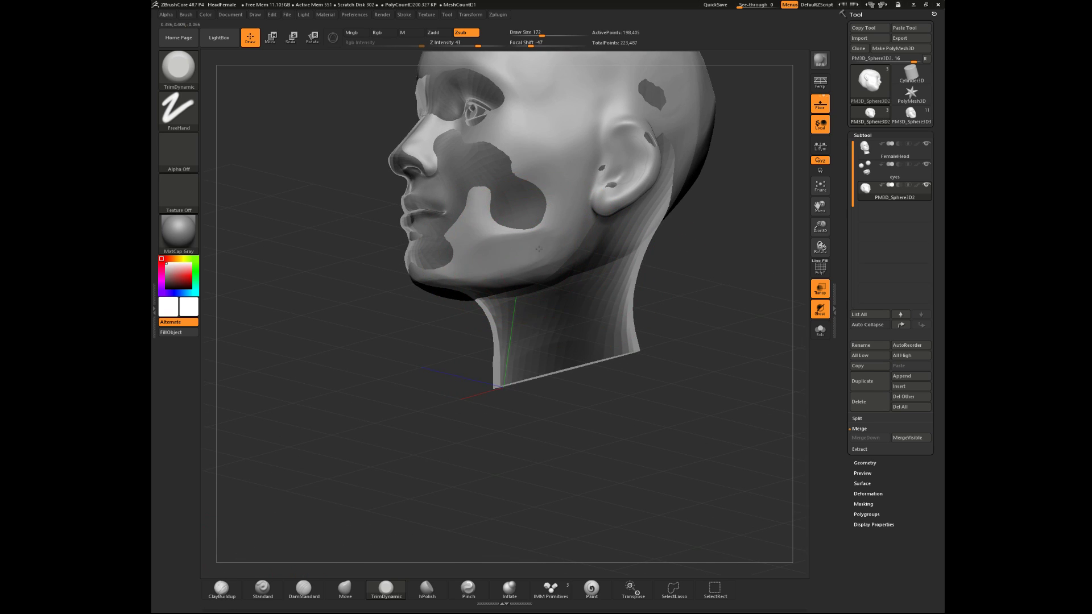
{"action": "mouse_move", "coordinate": [552, 235]}
{"action": "left_mouse_down"}
{"action": "mouse_move", "coordinate": [485, 252]}
{"action": "mouse_move", "coordinate": [507, 271]}
{"action": "left_mouse_up"}
{"action": "left_click_drag", "start_coordinate": [386, 364], "coordinate": [512, 307]}
{"action": "mouse_move", "coordinate": [592, 283]}
{"action": "left_mouse_down"}
{"action": "mouse_move", "coordinate": [602, 280]}
{"action": "mouse_move", "coordinate": [494, 239]}
{"action": "left_mouse_up"}
{"action": "mouse_move", "coordinate": [535, 256]}
{"action": "left_mouse_down"}
{"action": "mouse_move", "coordinate": [578, 273]}
{"action": "mouse_move", "coordinate": [580, 248]}
{"action": "left_mouse_up"}
{"action": "mouse_move", "coordinate": [387, 279]}
{"action": "left_mouse_down"}
{"action": "mouse_move", "coordinate": [456, 324]}
{"action": "mouse_move", "coordinate": [461, 258]}
{"action": "left_mouse_up"}
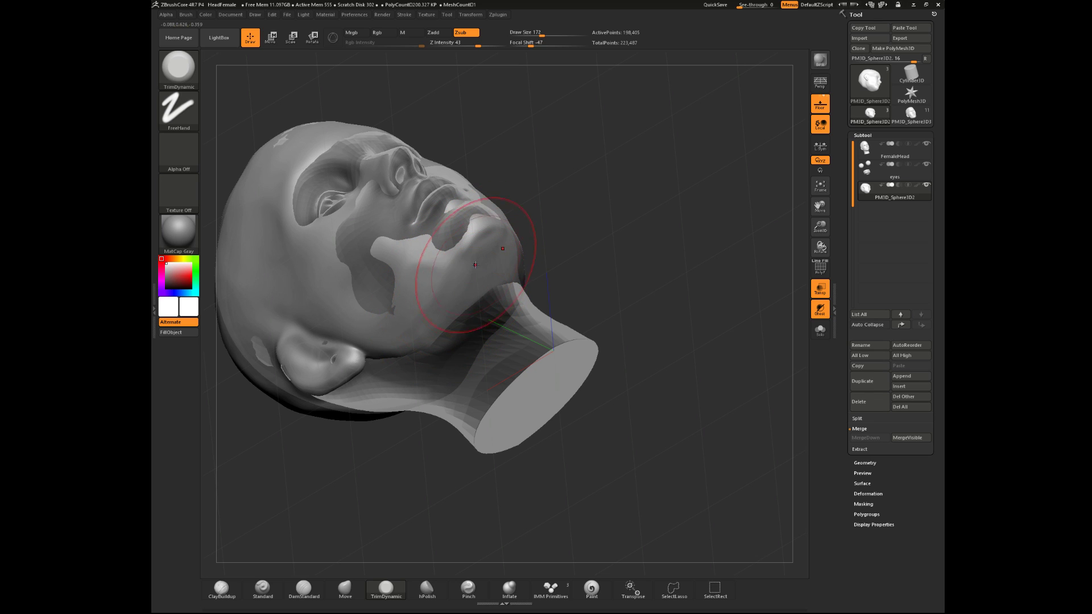
- Flatten the chin and the lower cheek along the jawline with TrimDynamic, working from below and from the side
{"action": "left_click_drag", "start_coordinate": [443, 301], "coordinate": [553, 228]}
{"action": "left_click_drag", "start_coordinate": [429, 412], "coordinate": [512, 248]}
{"action": "left_click_drag", "start_coordinate": [449, 322], "coordinate": [575, 239]}
{"action": "key", "text": "ctrl"}
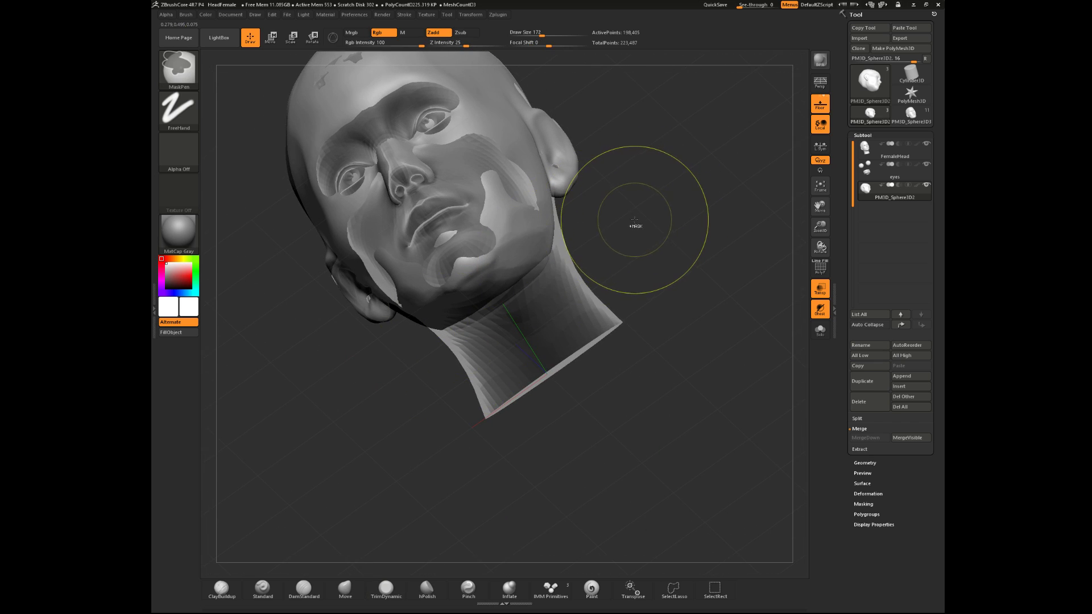
{"action": "mouse_move", "coordinate": [653, 220]}
{"action": "left_mouse_down"}
{"action": "mouse_move", "coordinate": [608, 280]}
{"action": "mouse_move", "coordinate": [575, 273]}
{"action": "left_mouse_up"}
{"action": "key", "text": "ctrl"}
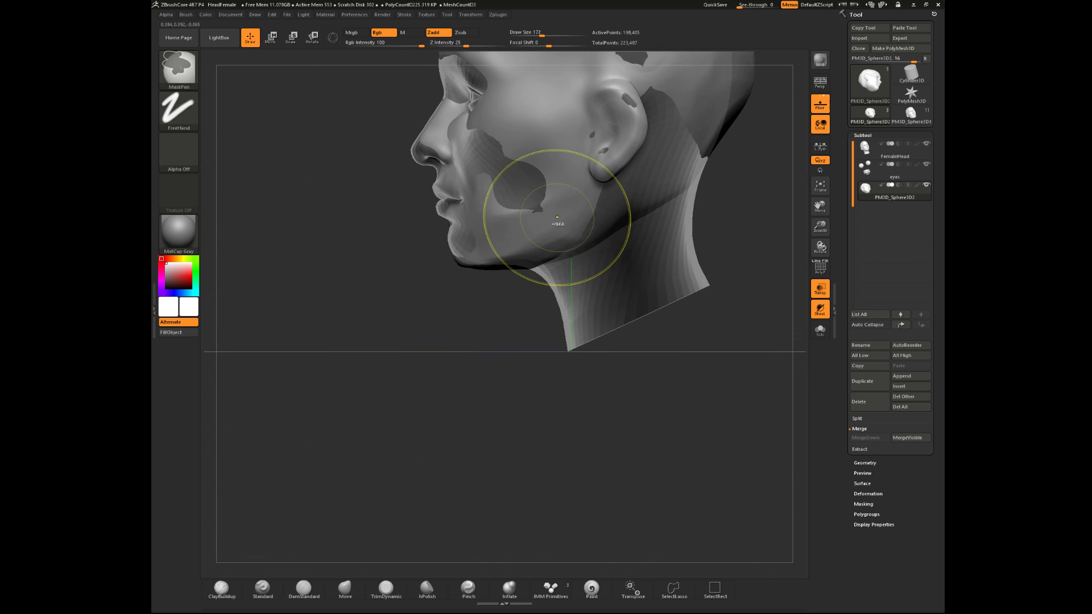
{"action": "mouse_move", "coordinate": [475, 361]}
{"action": "left_mouse_down"}
{"action": "mouse_move", "coordinate": [713, 220]}
{"action": "mouse_move", "coordinate": [597, 211]}
{"action": "left_mouse_up"}
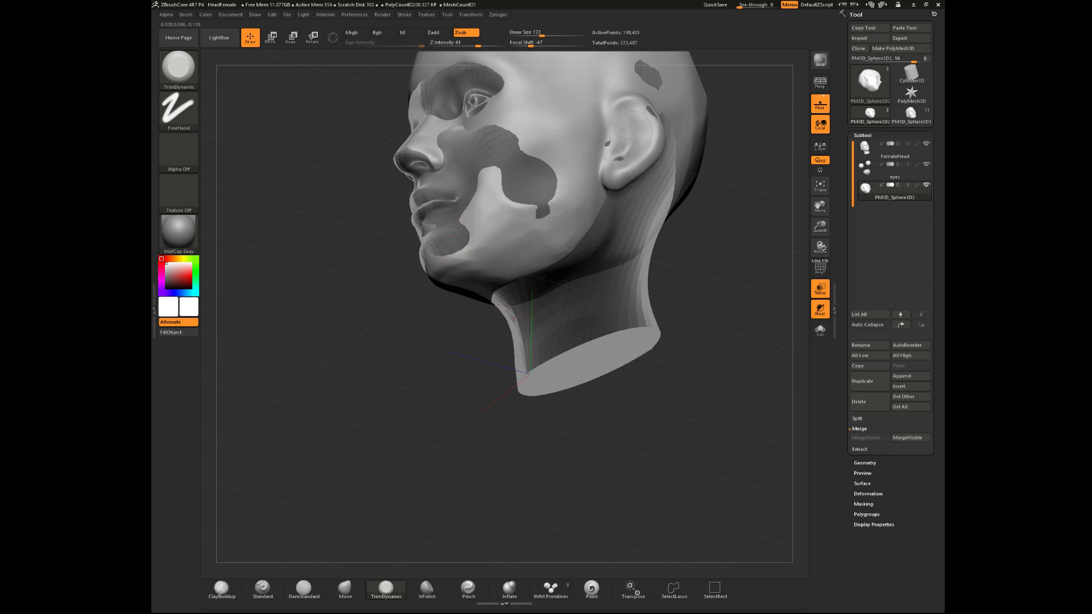
{"action": "mouse_move", "coordinate": [452, 356]}
{"action": "left_mouse_down"}
{"action": "mouse_move", "coordinate": [527, 442]}
{"action": "mouse_move", "coordinate": [428, 468]}
{"action": "mouse_move", "coordinate": [392, 496]}
{"action": "left_mouse_up"}
- Reshape the area under the nose and the lips in profile with the Move brush toward the female head's contour
{"action": "left_click", "coordinate": [345, 590]}
{"action": "mouse_move", "coordinate": [308, 249]}
{"action": "left_mouse_down"}
{"action": "mouse_move", "coordinate": [322, 268]}
{"action": "mouse_move", "coordinate": [308, 261]}
{"action": "mouse_move", "coordinate": [307, 334]}
{"action": "mouse_move", "coordinate": [368, 377]}
{"action": "mouse_move", "coordinate": [369, 418]}
{"action": "left_mouse_up"}
{"action": "left_click_drag", "start_coordinate": [380, 261], "coordinate": [370, 273]}
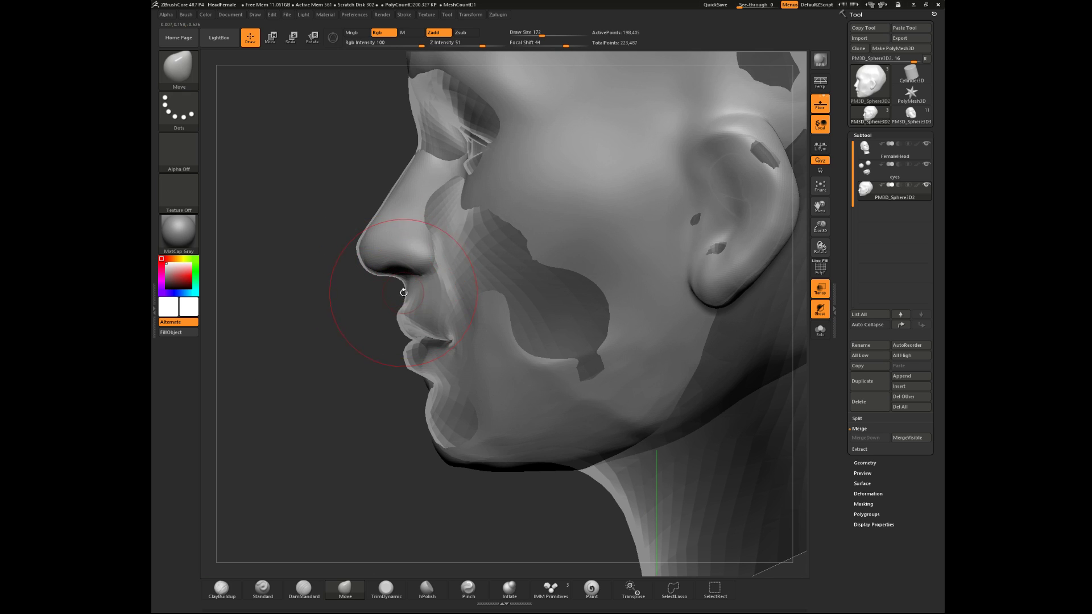
{"action": "mouse_move", "coordinate": [412, 347]}
{"action": "left_mouse_down"}
{"action": "mouse_move", "coordinate": [373, 349]}
{"action": "mouse_move", "coordinate": [402, 328]}
{"action": "left_mouse_up"}
{"action": "mouse_move", "coordinate": [385, 356]}
{"action": "left_mouse_down", "text": "alt"}
{"action": "mouse_move", "coordinate": [410, 351]}
{"action": "mouse_move", "coordinate": [386, 324]}
{"action": "left_mouse_up", "text": "alt"}
{"action": "key", "text": "s"}
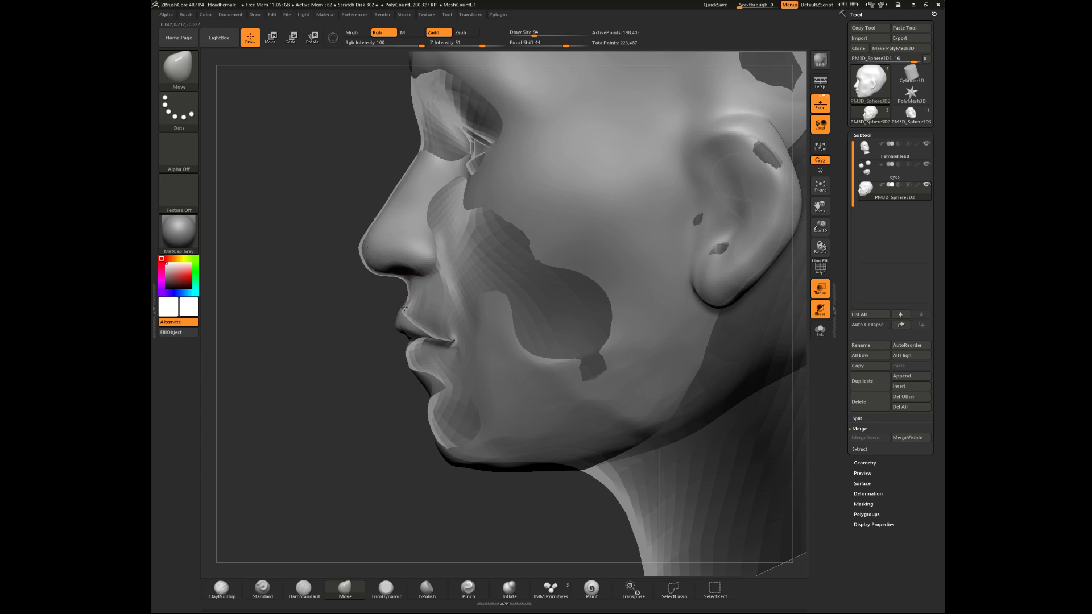
- Smooth the middle of the upper lip
{"action": "left_click_drag", "start_coordinate": [228, 526], "coordinate": [286, 531]}
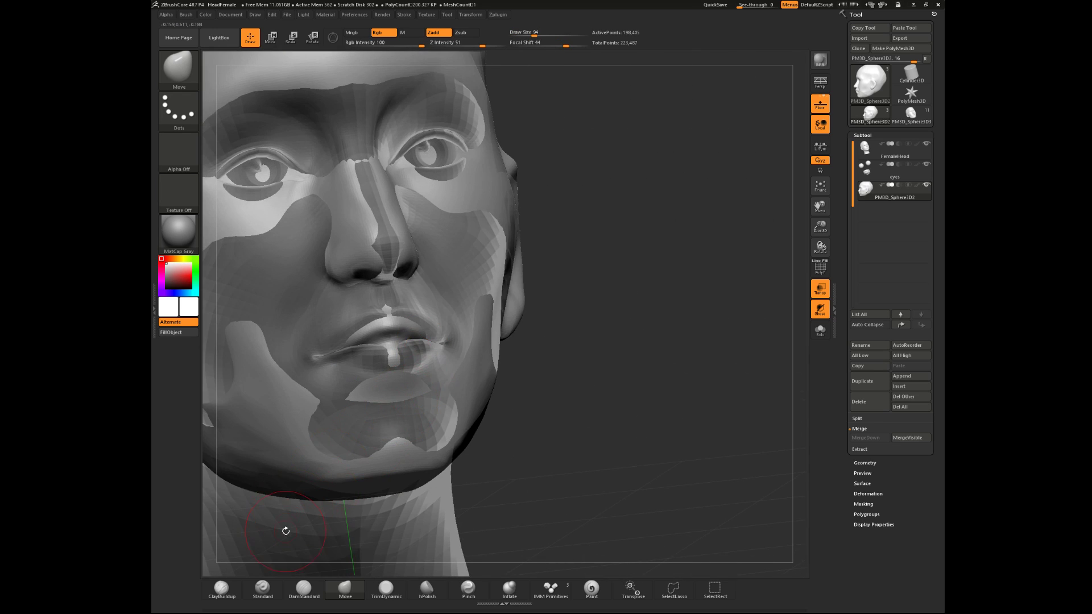
{"action": "left_click", "coordinate": [384, 591]}
{"action": "left_click_drag", "start_coordinate": [397, 336], "coordinate": [392, 326], "text": "shift"}
{"action": "key", "text": "space"}
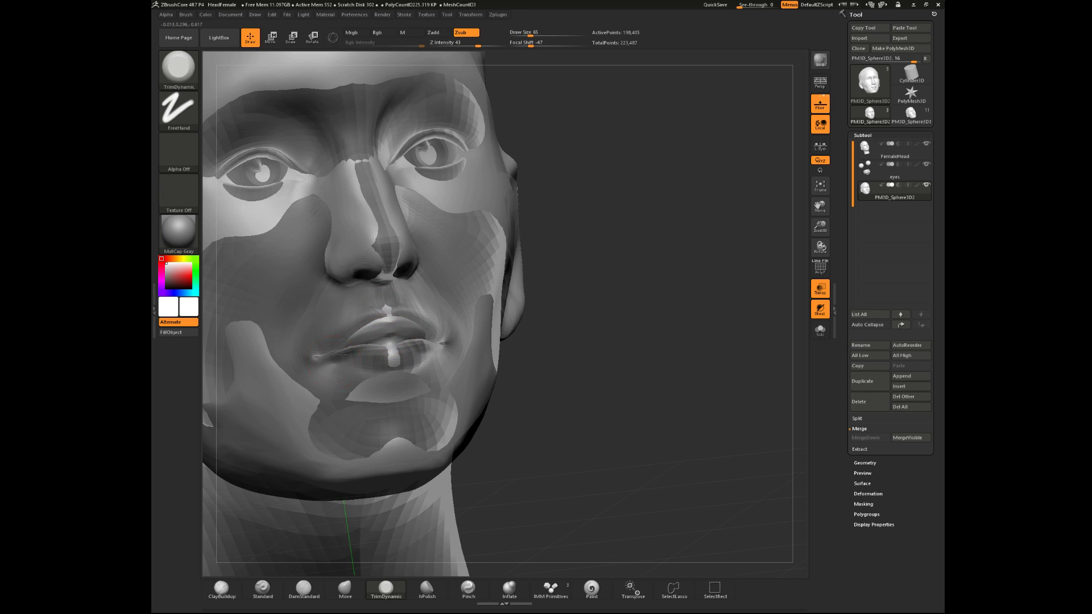
- Enlarge the Move brush and pull the area around the mouth outward to match the female head
{"action": "left_click", "coordinate": [222, 591]}
{"action": "left_click", "coordinate": [345, 590]}
{"action": "mouse_move", "coordinate": [492, 512]}
{"action": "left_mouse_down"}
{"action": "mouse_move", "coordinate": [641, 426]}
{"action": "mouse_move", "coordinate": [674, 421]}
{"action": "mouse_move", "coordinate": [685, 362]}
{"action": "left_mouse_up"}
{"action": "key", "text": "space"}
{"action": "key", "text": "space"}
{"action": "left_click_drag", "start_coordinate": [633, 315], "coordinate": [667, 283]}
{"action": "mouse_move", "coordinate": [506, 315]}
{"action": "left_mouse_down"}
{"action": "mouse_move", "coordinate": [508, 303]}
{"action": "mouse_move", "coordinate": [526, 308]}
{"action": "left_mouse_up"}
{"action": "mouse_move", "coordinate": [639, 302]}
{"action": "left_mouse_down"}
{"action": "mouse_move", "coordinate": [692, 319]}
{"action": "mouse_move", "coordinate": [701, 304]}
{"action": "left_mouse_up"}
{"action": "left_click_drag", "start_coordinate": [518, 340], "coordinate": [529, 313]}
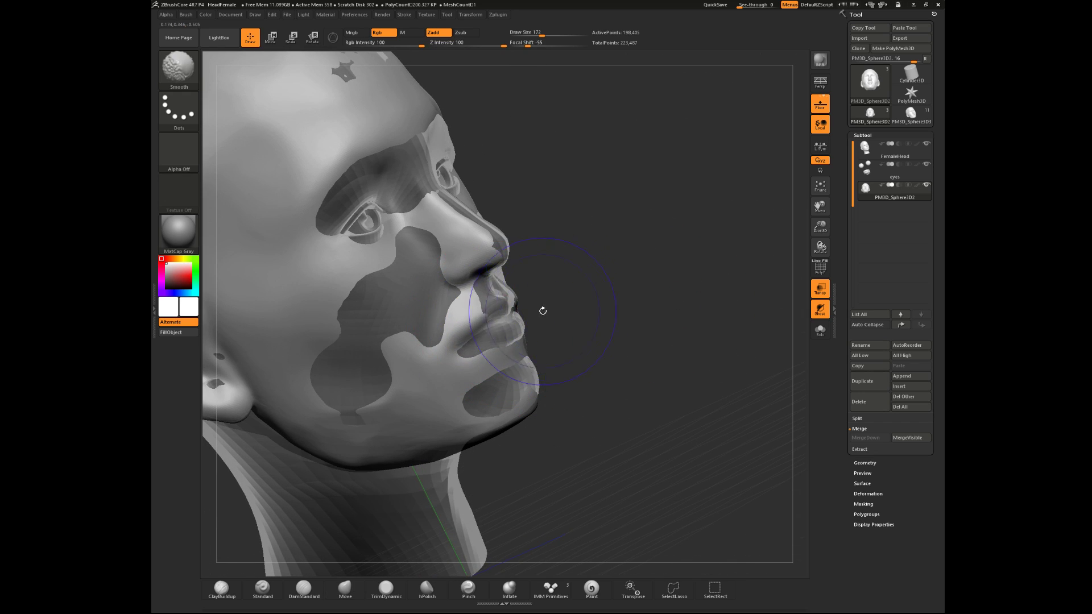
- Set the Move brush's draw size to 245 and adjust the cheeks and sides of the face
{"action": "left_click_drag", "start_coordinate": [646, 316], "coordinate": [560, 331]}
{"action": "mouse_move", "coordinate": [738, 268]}
{"action": "left_mouse_down"}
{"action": "mouse_move", "coordinate": [601, 338]}
{"action": "mouse_move", "coordinate": [609, 275]}
{"action": "left_mouse_up"}
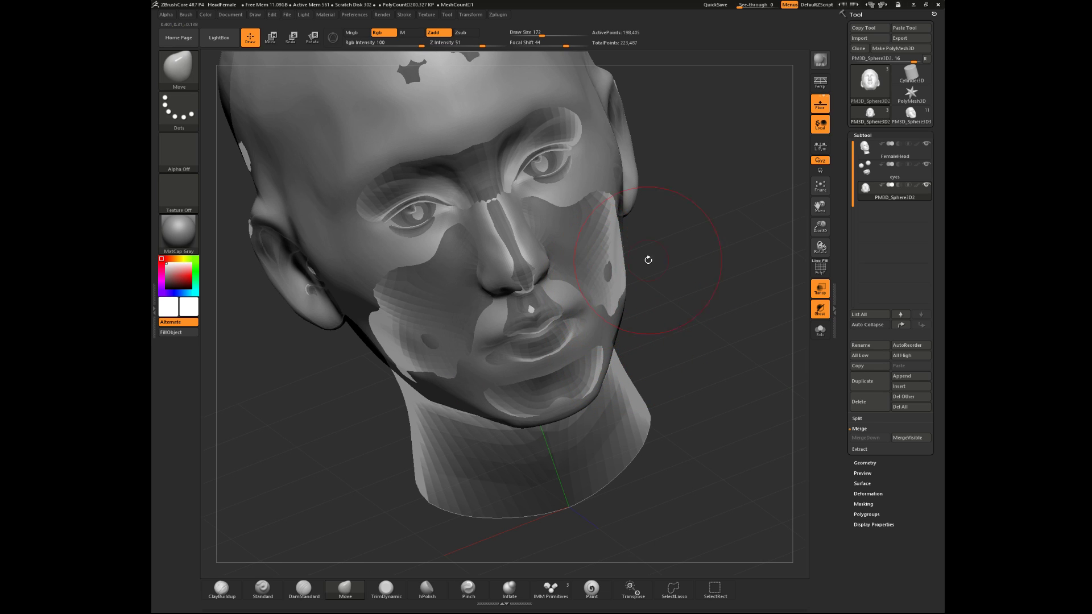
{"action": "left_click_drag", "start_coordinate": [691, 257], "coordinate": [637, 187]}
{"action": "key", "text": "space"}
{"action": "left_click_drag", "start_coordinate": [620, 152], "coordinate": [655, 162]}
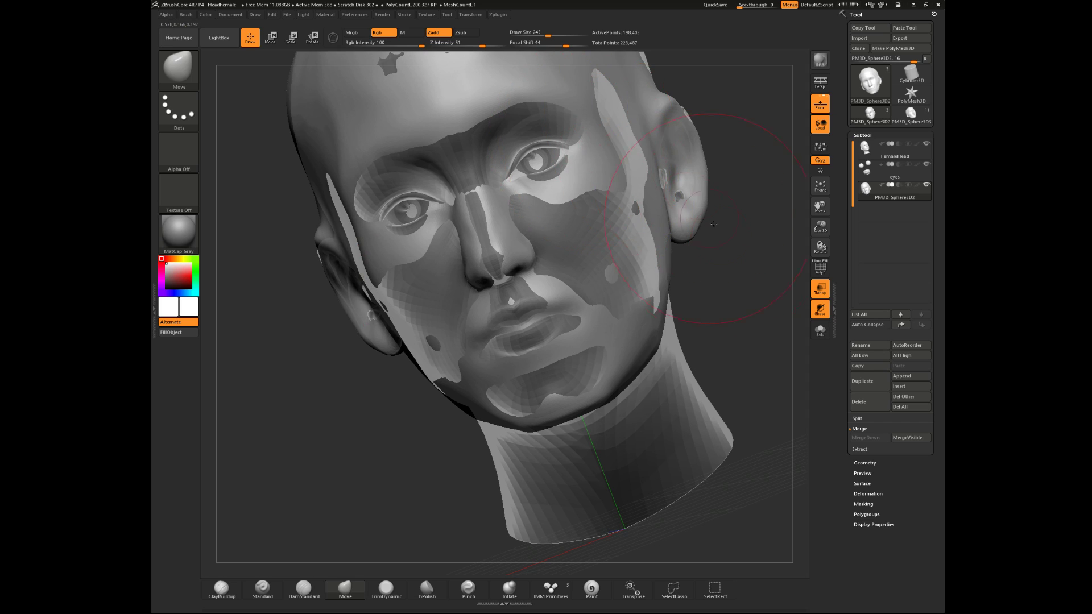
- Hide the FemaleHead and eyes subtools and switch to the ClayBuildup brush to work on the sculpted face
{"action": "left_click_drag", "start_coordinate": [745, 287], "coordinate": [749, 283], "text": "shift"}
{"action": "left_click", "coordinate": [902, 151]}
{"action": "left_click", "coordinate": [925, 145]}
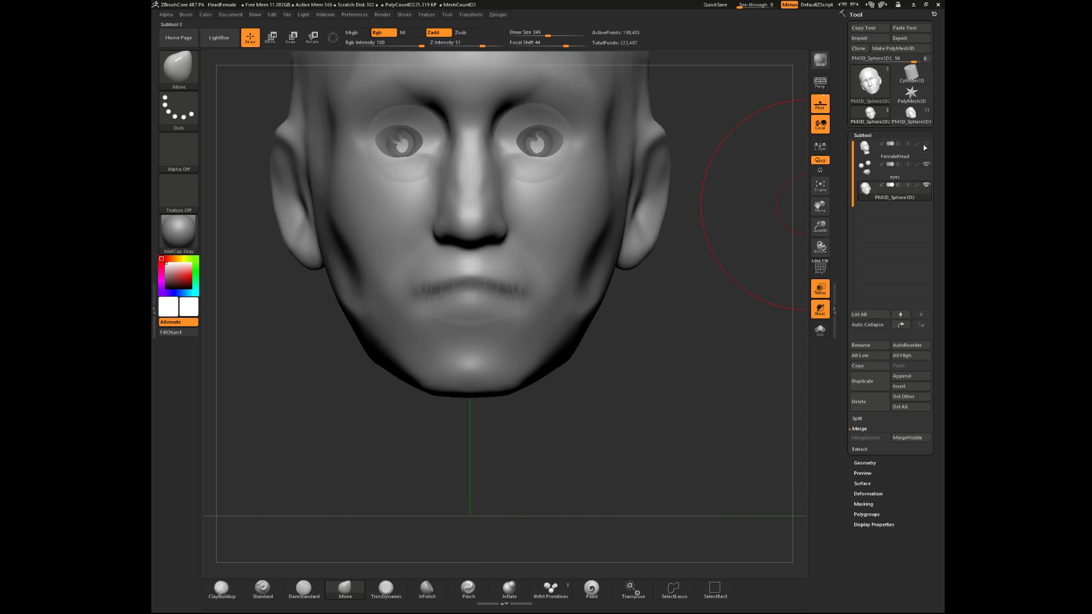
{"action": "left_click", "coordinate": [926, 165]}
{"action": "left_click_drag", "start_coordinate": [731, 281], "coordinate": [631, 348]}
{"action": "left_click_drag", "start_coordinate": [756, 341], "coordinate": [688, 346]}
{"action": "left_click_drag", "start_coordinate": [690, 305], "coordinate": [688, 409], "text": "alt"}
{"action": "key", "text": "b"}
{"action": "key", "text": "c"}
{"action": "key", "text": "b"}
{"action": "mouse_move", "coordinate": [322, 433]}
{"action": "left_mouse_down", "text": "shift"}
{"action": "mouse_move", "coordinate": [309, 404]}
{"action": "mouse_move", "coordinate": [330, 383]}
{"action": "mouse_move", "coordinate": [383, 415]}
{"action": "left_mouse_up", "text": "shift"}
- Refine the nose profile and the surrounding face with the Move brush, reducing its draw size as you go
{"action": "left_click", "coordinate": [348, 592]}
{"action": "key", "text": "space"}
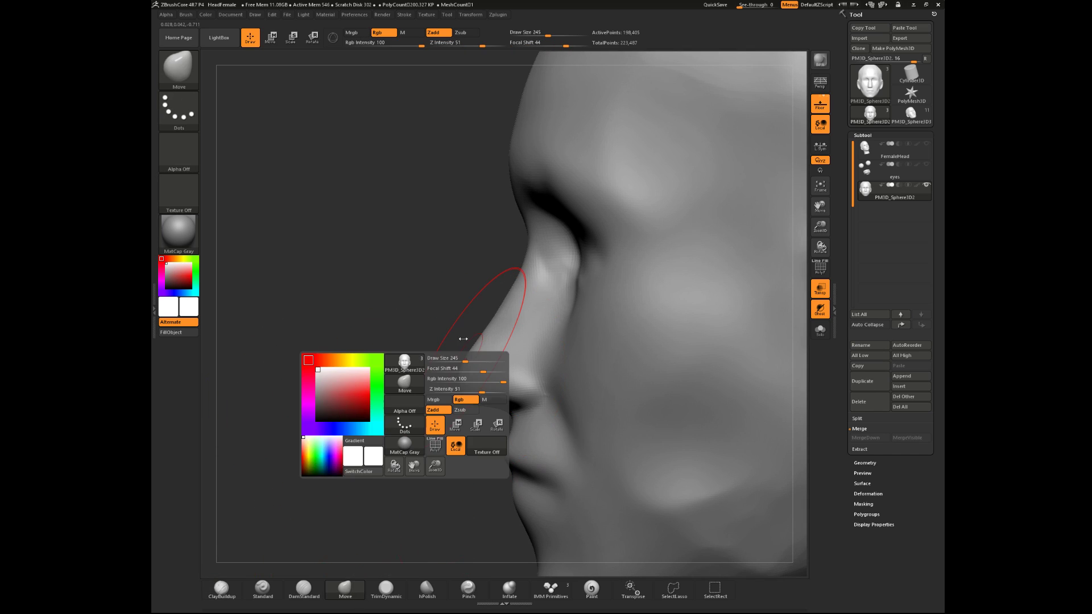
{"action": "left_click_drag", "start_coordinate": [470, 368], "coordinate": [462, 389]}
{"action": "mouse_move", "coordinate": [463, 432]}
{"action": "left_mouse_down"}
{"action": "mouse_move", "coordinate": [526, 426]}
{"action": "mouse_move", "coordinate": [485, 434]}
{"action": "left_mouse_up"}
{"action": "left_click_drag", "start_coordinate": [326, 485], "coordinate": [441, 415], "text": "alt"}
{"action": "key", "text": "space"}
{"action": "left_click_drag", "start_coordinate": [504, 390], "coordinate": [496, 390]}
{"action": "left_click_drag", "start_coordinate": [638, 405], "coordinate": [651, 479], "text": "alt"}
{"action": "key", "text": "space"}
{"action": "left_click_drag", "start_coordinate": [501, 361], "coordinate": [494, 368]}
{"action": "left_click_drag", "start_coordinate": [678, 460], "coordinate": [713, 405]}
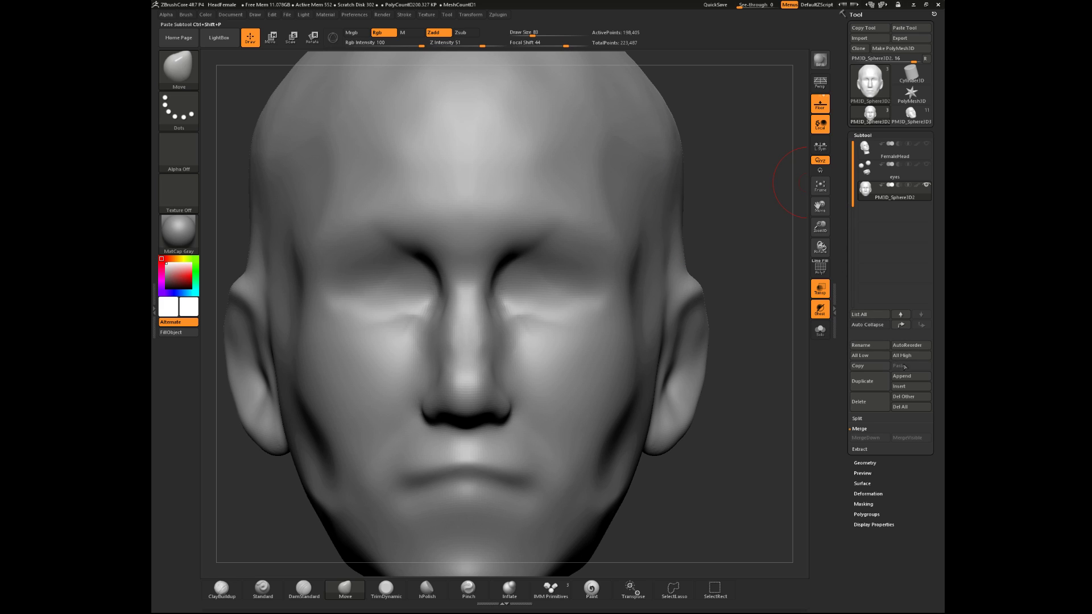
- Show and hide the eyes and FemaleHead subtools to compare their placement with the sculpted face
{"action": "left_click", "coordinate": [926, 164]}
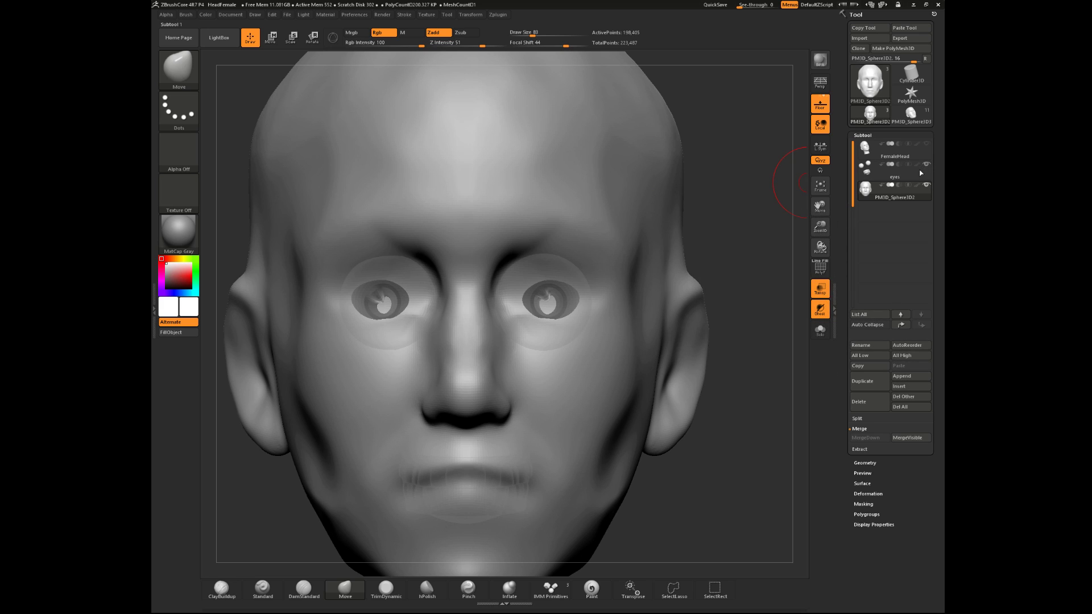
{"action": "left_click", "coordinate": [927, 165]}
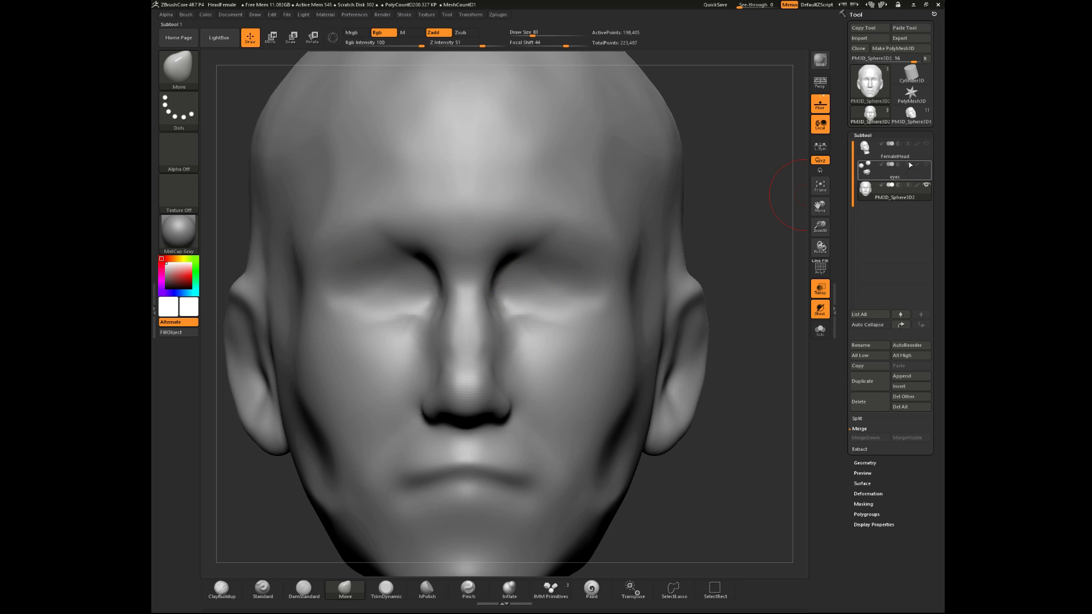
{"action": "left_click", "coordinate": [927, 164]}
{"action": "left_click", "coordinate": [927, 165]}
{"action": "left_click", "coordinate": [927, 144]}
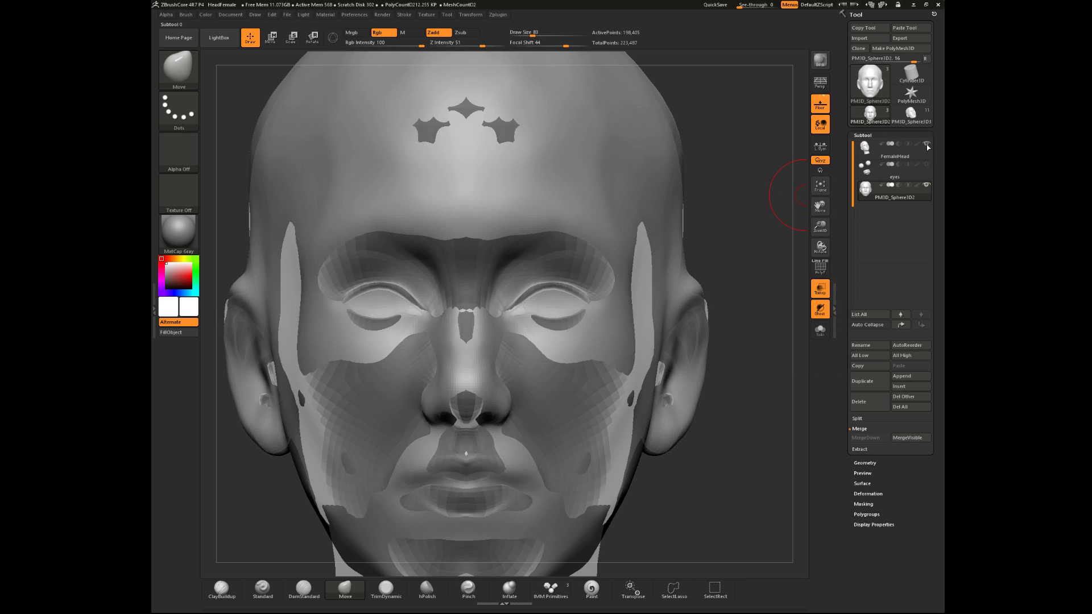
{"action": "left_click", "coordinate": [927, 145]}
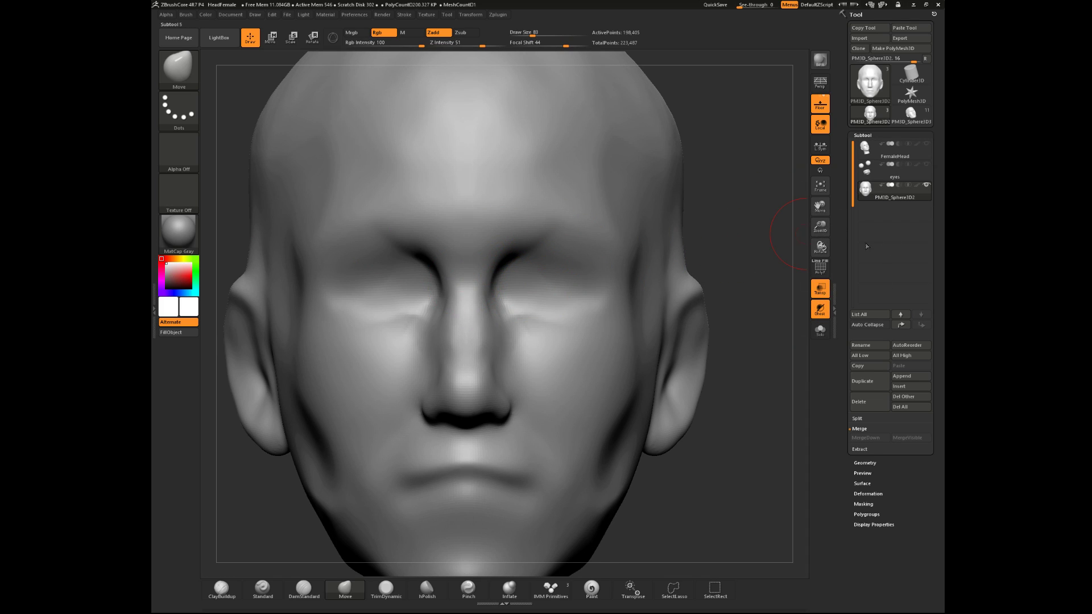
- Insert a mirrored pair of eyeball spheres into the head's eye sockets with the IMM Primitives brush, then show the eyes subtool for comparison
{"action": "left_click", "coordinate": [548, 589]}
{"action": "key", "text": "m"}
{"action": "left_click", "coordinate": [469, 323]}
{"action": "left_click_drag", "start_coordinate": [541, 292], "coordinate": [547, 356]}
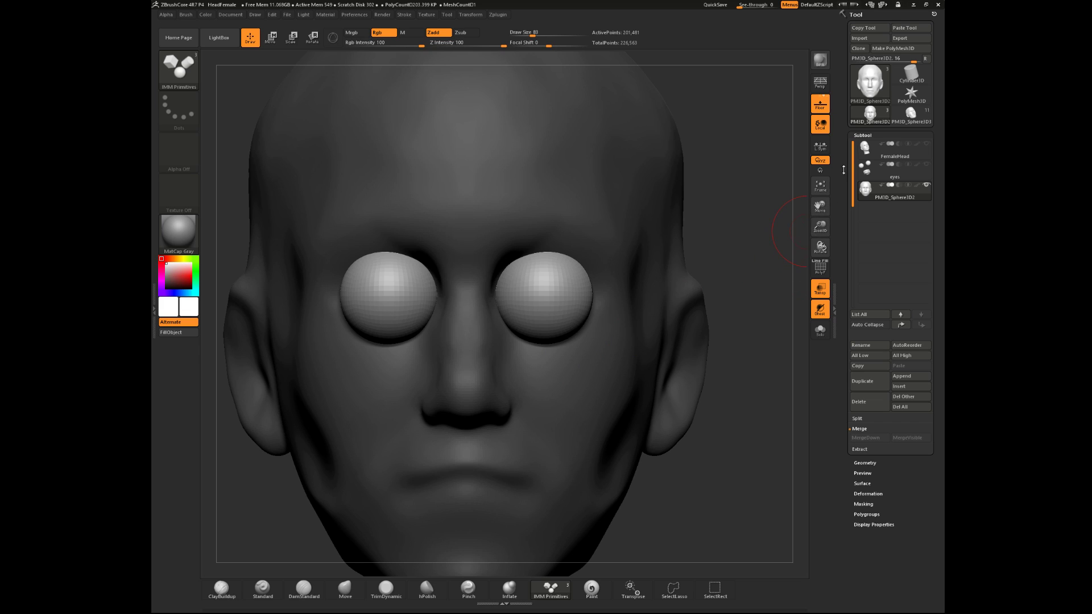
{"action": "mouse_move", "coordinate": [919, 170]}
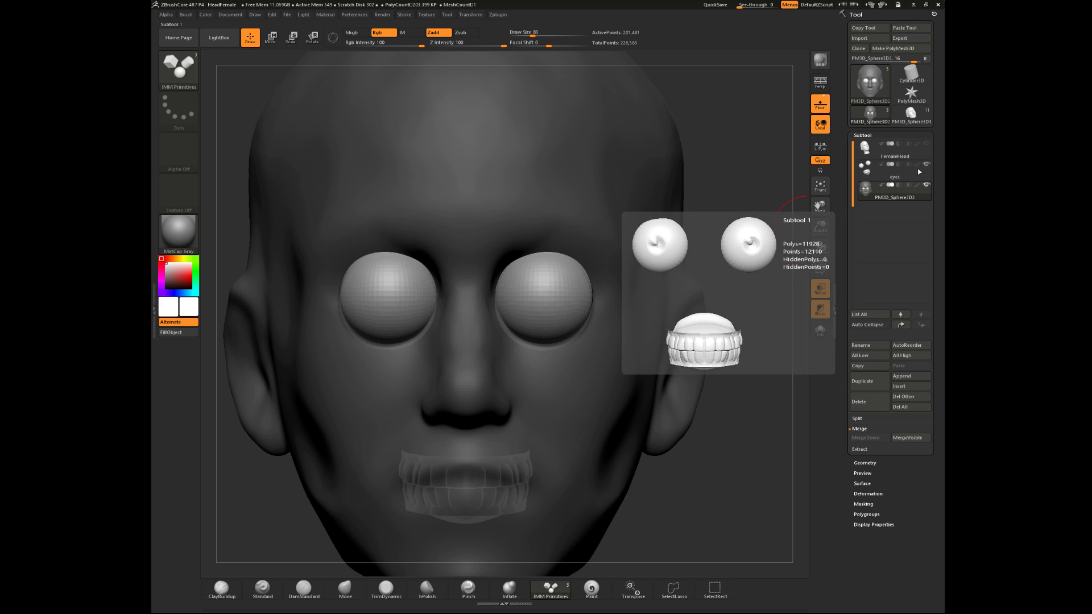
- Adjust the inserted spheres' placement with the Move transpose line, switch to the gizmo, and check them against the eyes subtool
{"action": "left_click", "coordinate": [270, 38]}
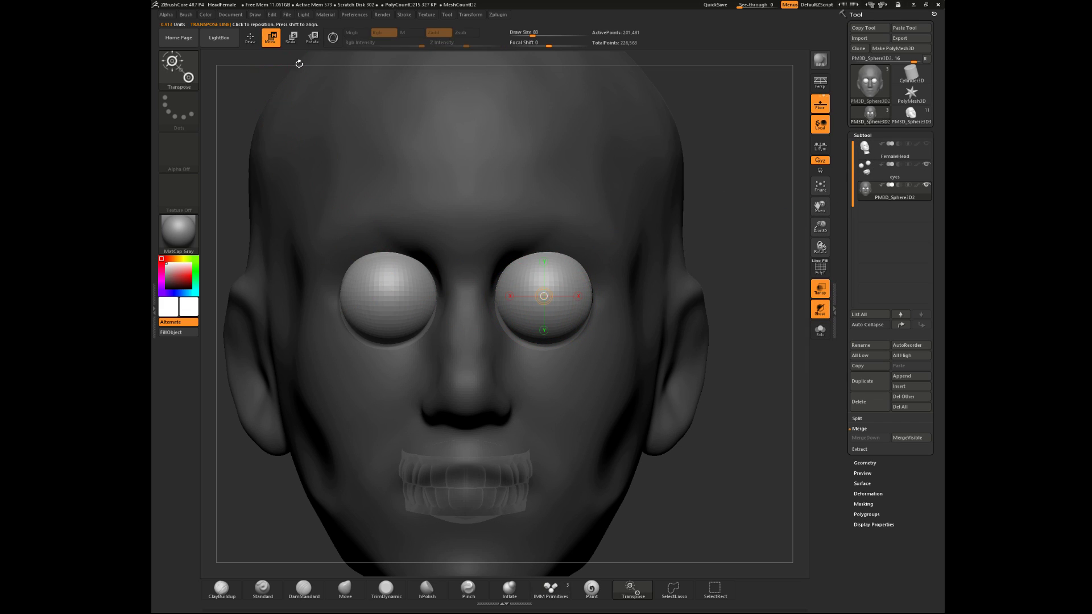
{"action": "mouse_move", "coordinate": [559, 281]}
{"action": "left_mouse_down"}
{"action": "mouse_move", "coordinate": [586, 210]}
{"action": "mouse_move", "coordinate": [570, 252]}
{"action": "left_mouse_up"}
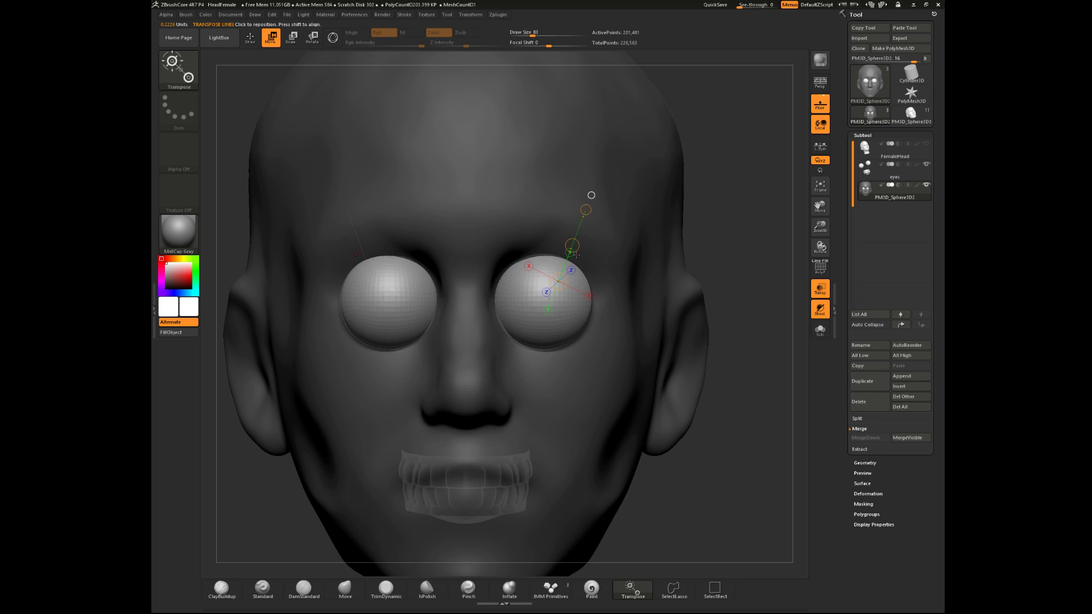
{"action": "key", "text": "y"}
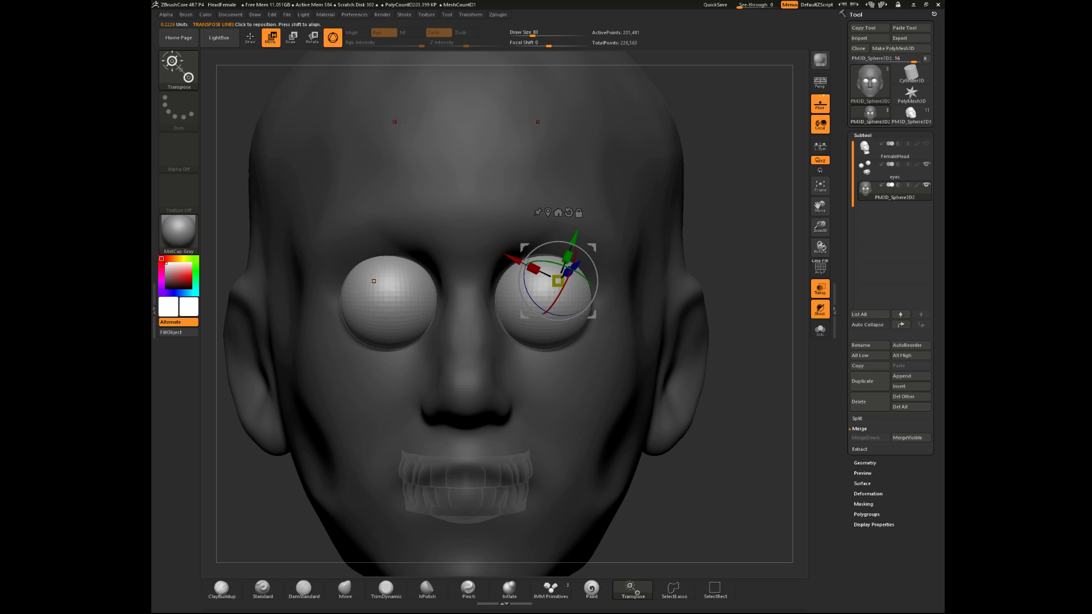
{"action": "left_click", "coordinate": [879, 173]}
{"action": "left_click_drag", "start_coordinate": [740, 242], "coordinate": [746, 173], "text": "alt"}
{"action": "left_click_drag", "start_coordinate": [759, 224], "coordinate": [795, 201]}
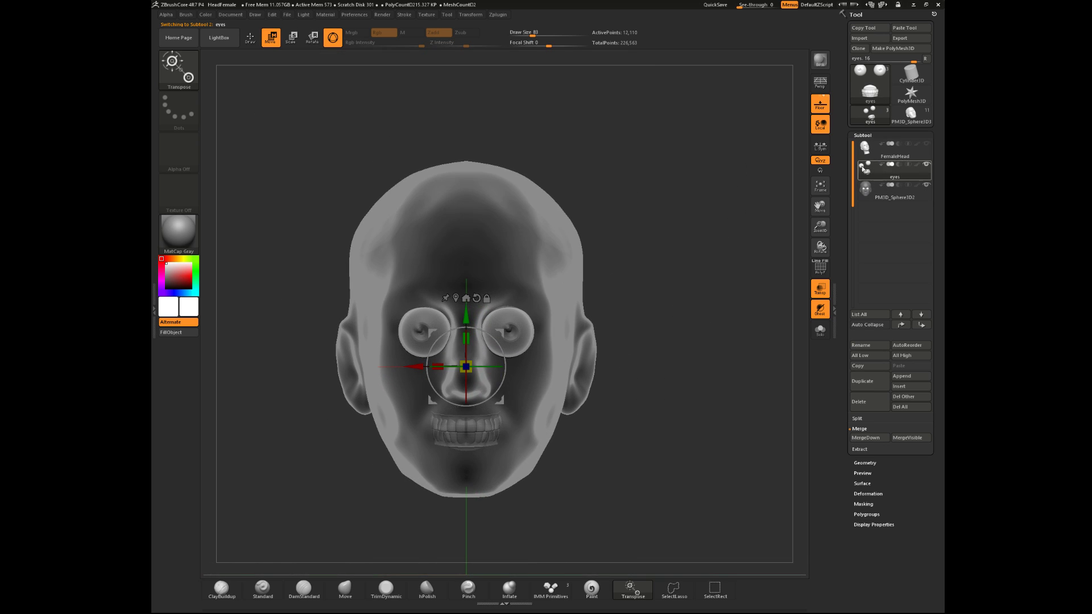
- Reselect the head subtool, turn off transparency, and try to reposition the inserted spheres with the gizmo in side view
{"action": "left_click", "coordinate": [882, 194]}
{"action": "left_click", "coordinate": [818, 295]}
{"action": "left_click_drag", "start_coordinate": [762, 256], "coordinate": [546, 319]}
{"action": "left_click_drag", "start_coordinate": [467, 382], "coordinate": [408, 451], "text": "alt"}
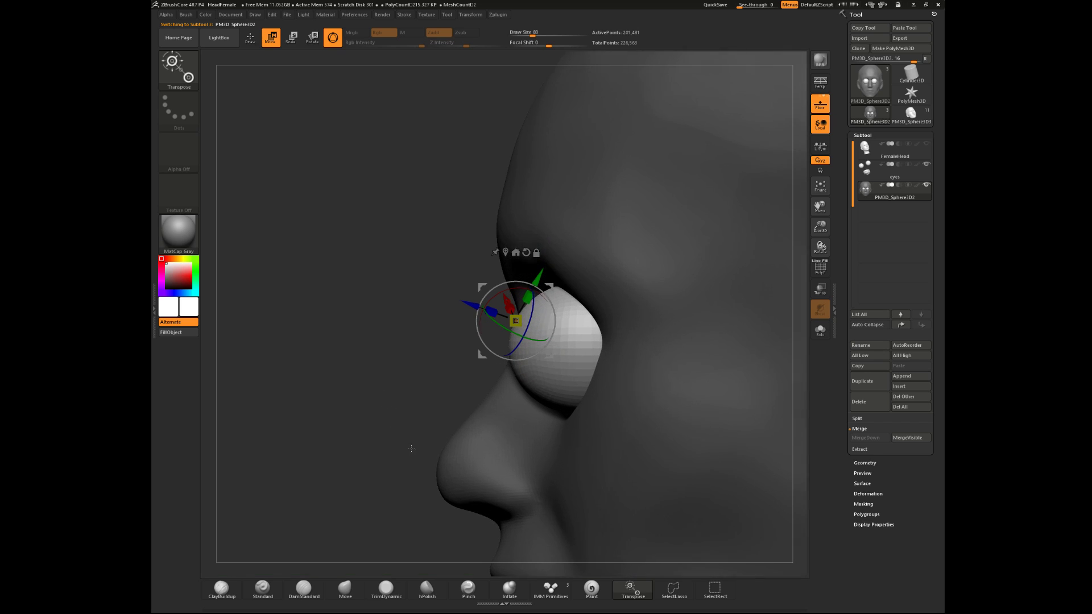
{"action": "left_click", "coordinate": [250, 38]}
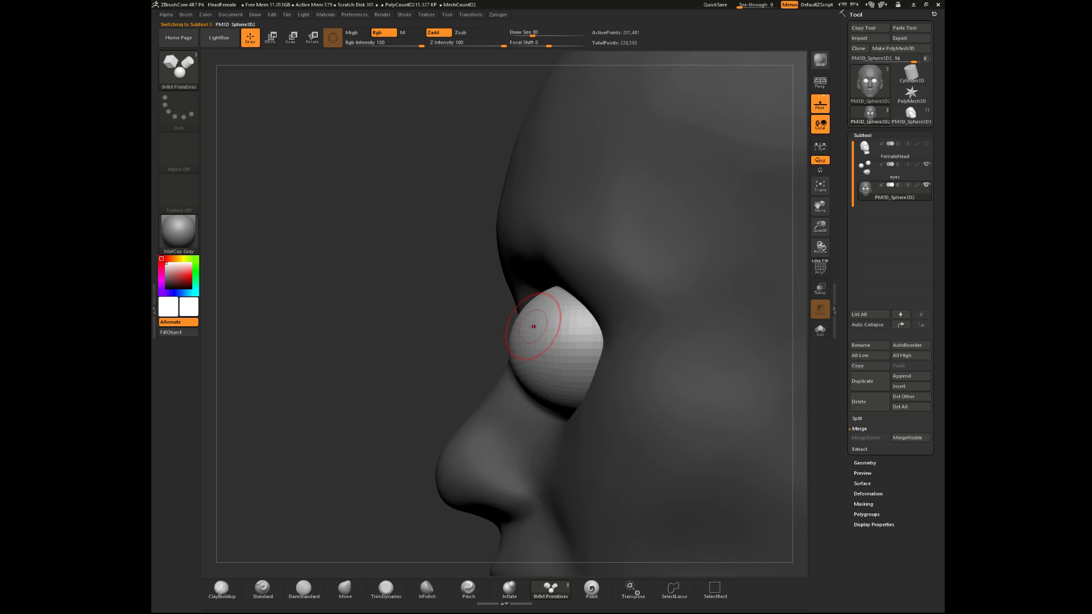
{"action": "left_click", "coordinate": [312, 39]}
{"action": "left_click", "coordinate": [287, 40]}
{"action": "left_click", "coordinate": [271, 39]}
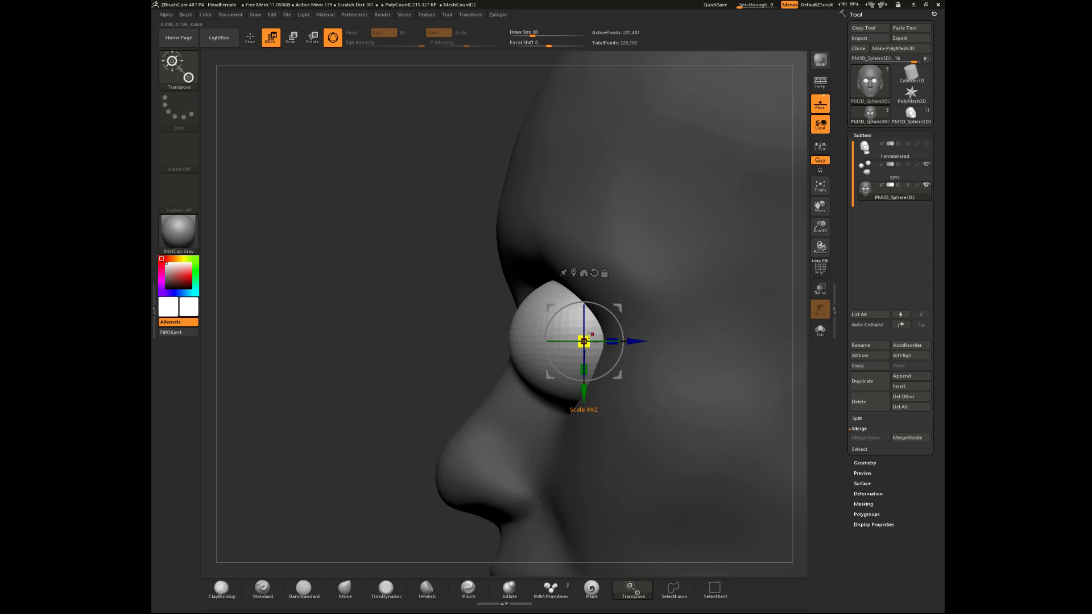
{"action": "left_click_drag", "start_coordinate": [419, 349], "coordinate": [420, 295], "text": "alt"}
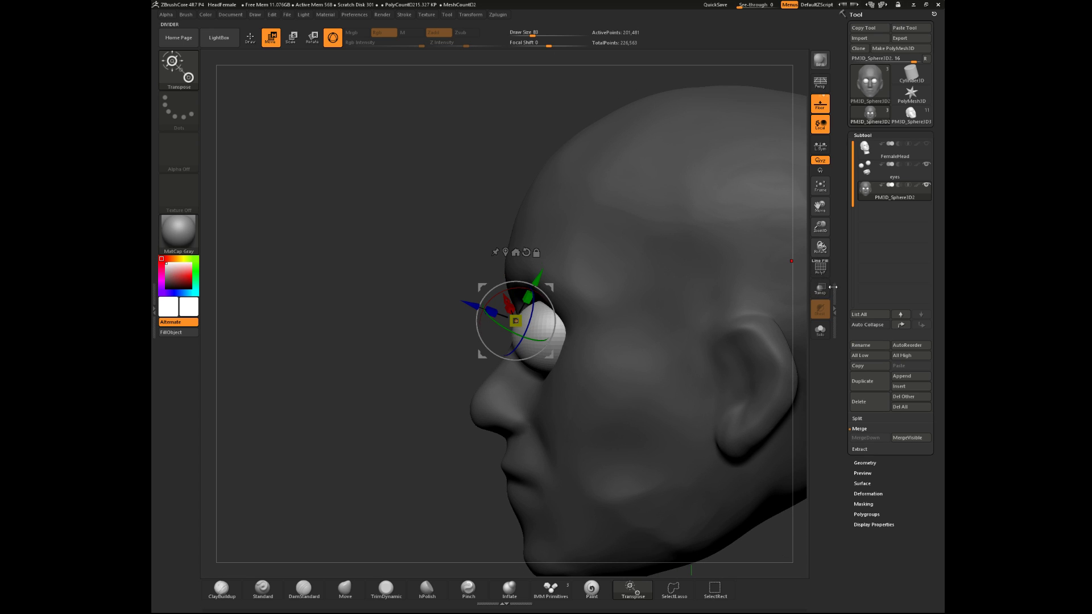
- Turn transparency back on and split the unmasked eyeball spheres off the head into their own subtool
{"action": "left_click", "coordinate": [821, 294]}
{"action": "left_click_drag", "start_coordinate": [385, 351], "coordinate": [427, 386]}
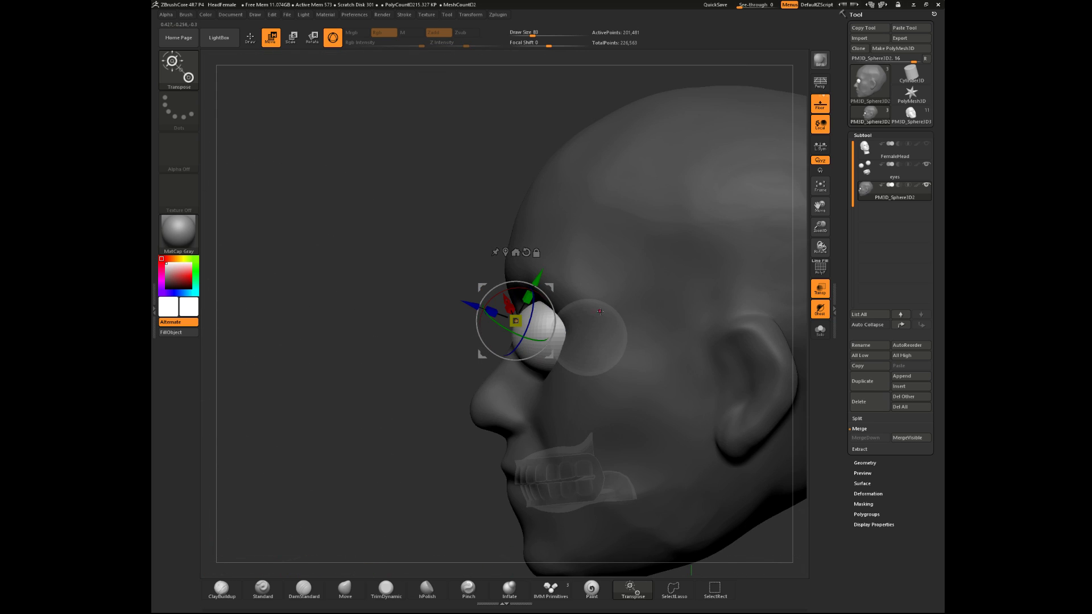
{"action": "left_click", "coordinate": [924, 174]}
{"action": "left_click", "coordinate": [862, 419]}
{"action": "left_click", "coordinate": [871, 438]}
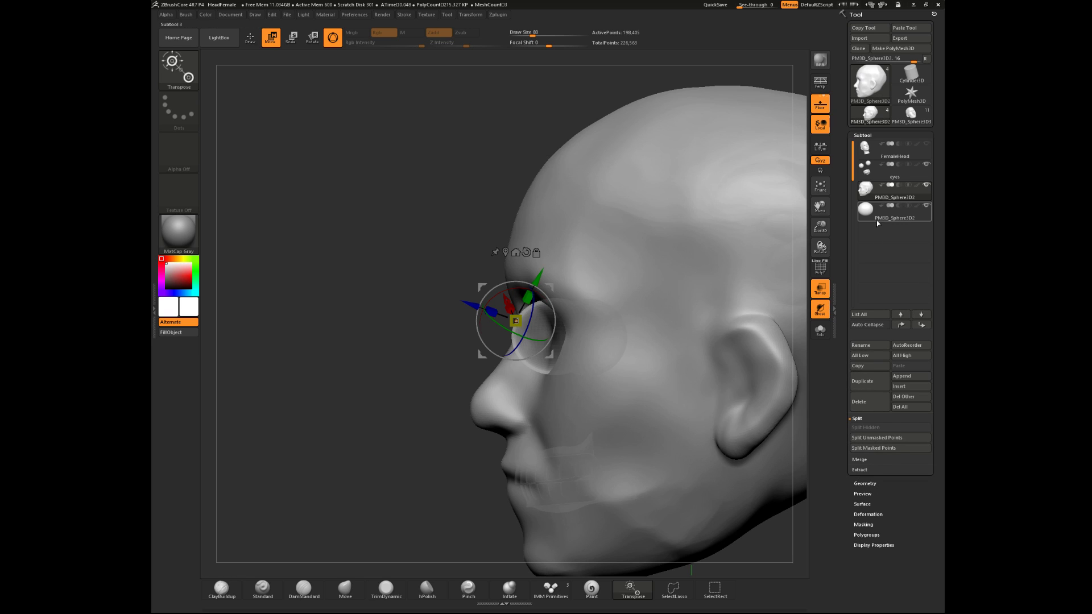
- Select the new sphere subtool, center the gizmo on one eyeball, and move the pair back along Z into the sockets
{"action": "left_click", "coordinate": [878, 220]}
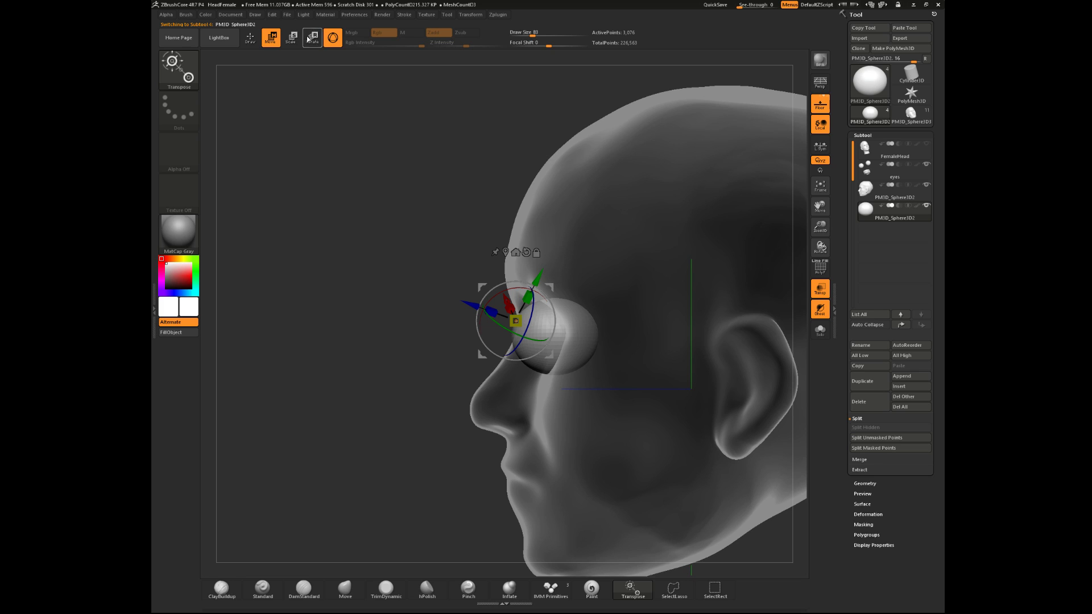
{"action": "key", "text": "e"}
{"action": "left_click", "coordinate": [557, 337]}
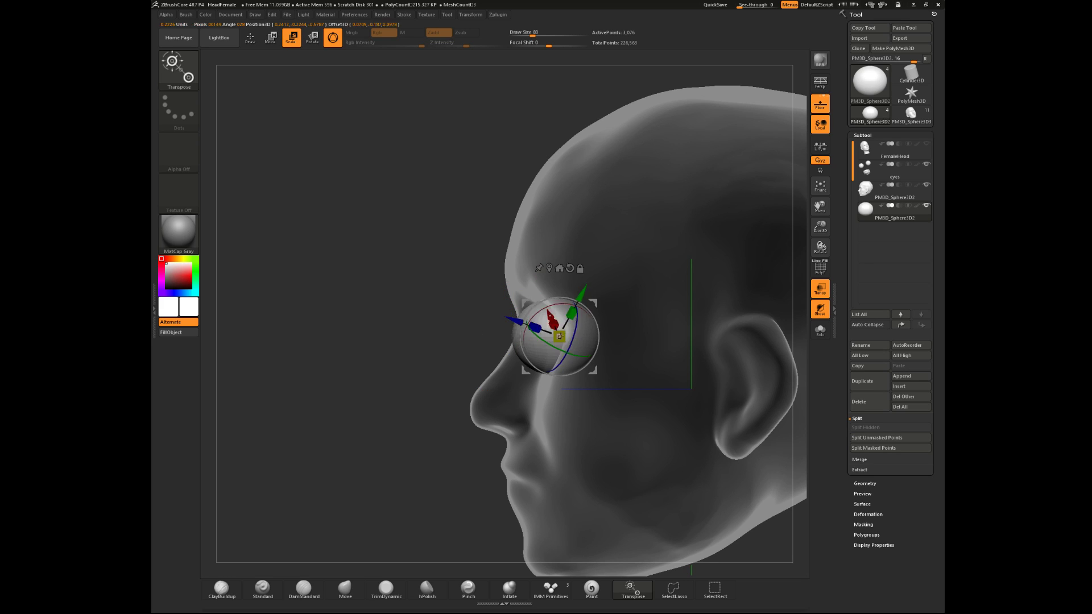
{"action": "left_click_drag", "start_coordinate": [536, 333], "coordinate": [539, 334]}
{"action": "left_click_drag", "start_coordinate": [380, 276], "coordinate": [451, 290]}
{"action": "left_click", "coordinate": [273, 39]}
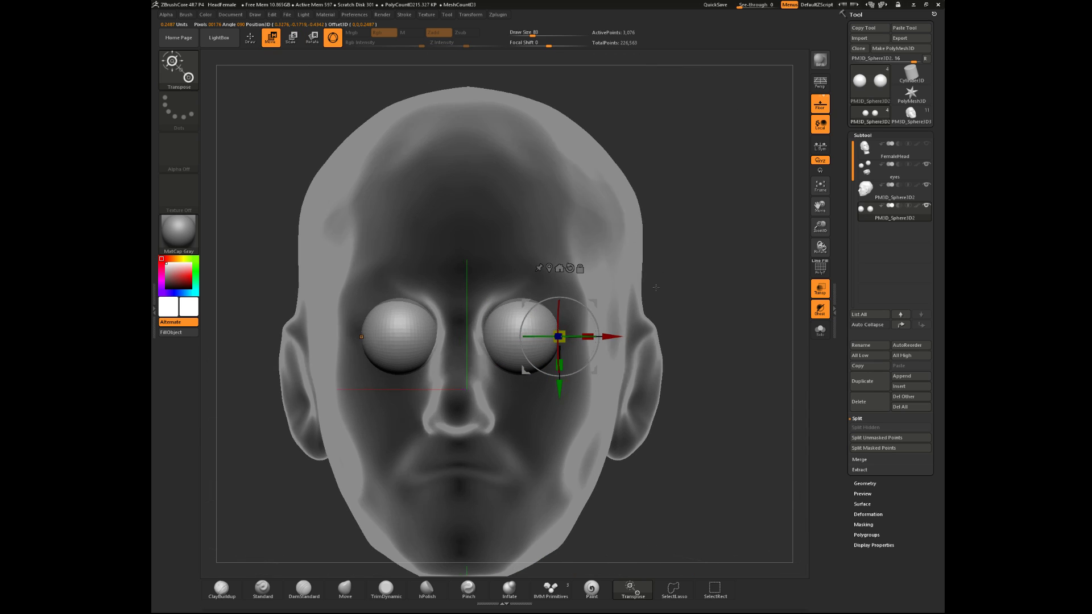
{"action": "left_click_drag", "start_coordinate": [640, 306], "coordinate": [515, 337]}
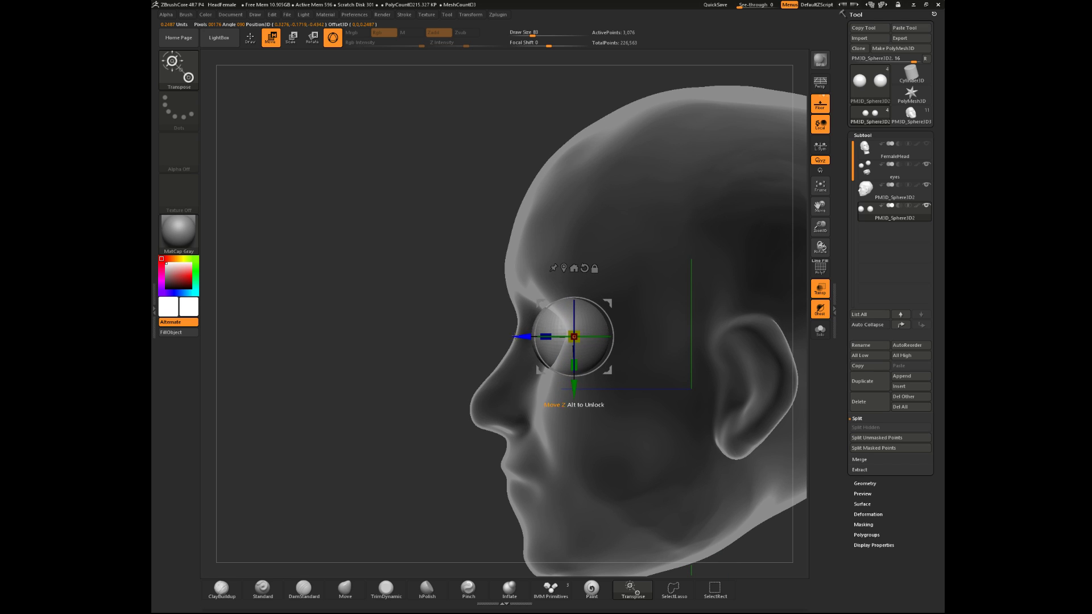
- Select the head subtool and reshape the ear in side view using the Move brush with a draw size of 140
{"action": "left_click", "coordinate": [867, 194]}
{"action": "left_click_drag", "start_coordinate": [468, 348], "coordinate": [628, 379]}
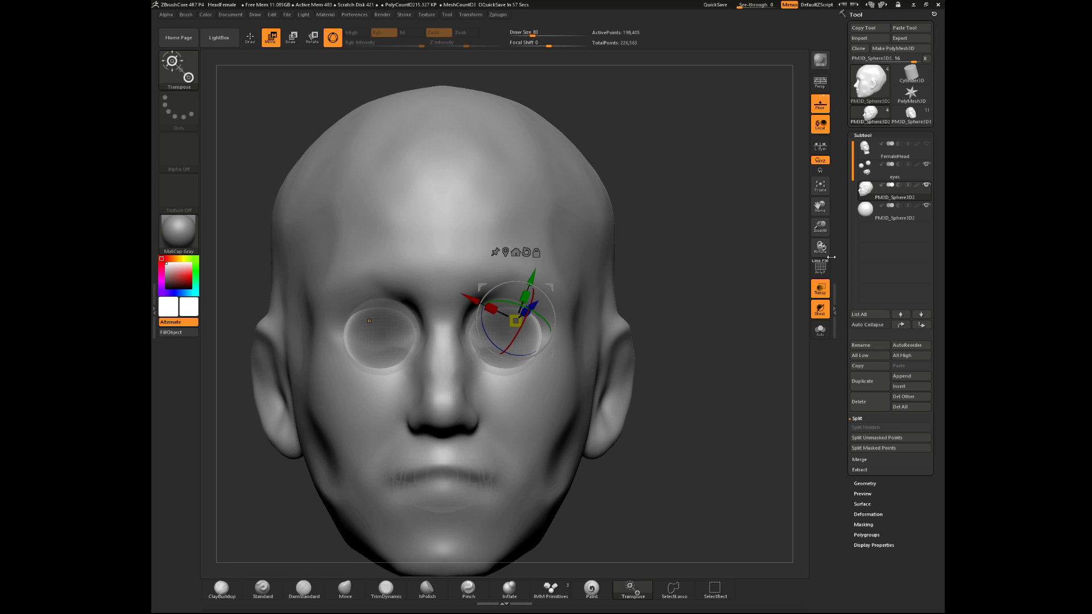
{"action": "left_click_drag", "start_coordinate": [776, 239], "coordinate": [421, 384]}
{"action": "key", "text": "q"}
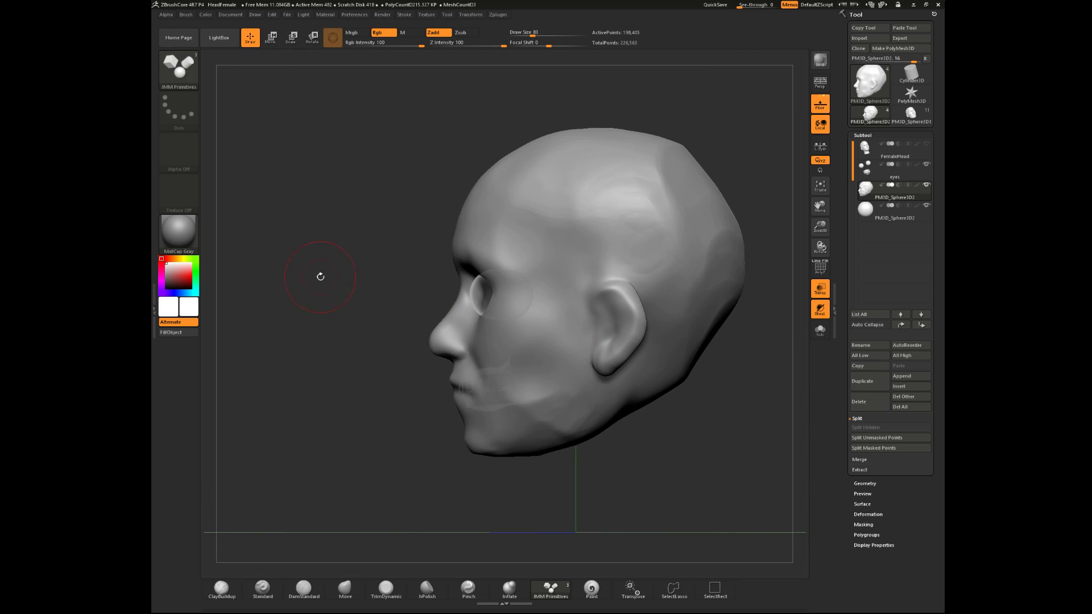
{"action": "left_click", "coordinate": [346, 588]}
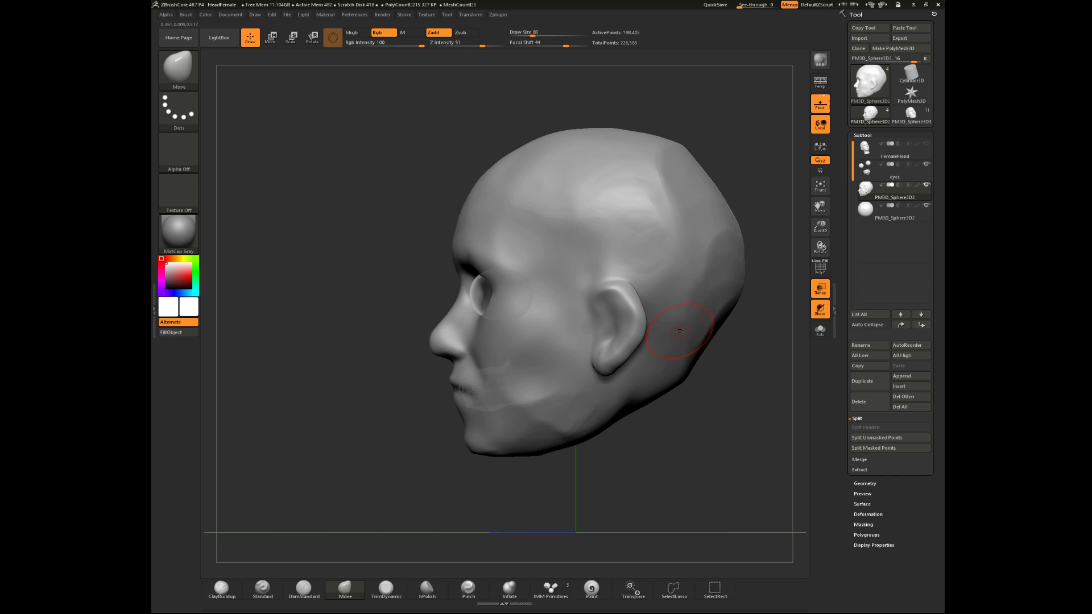
{"action": "key", "text": "space"}
{"action": "left_click_drag", "start_coordinate": [671, 299], "coordinate": [677, 300]}
{"action": "left_click_drag", "start_coordinate": [608, 357], "coordinate": [611, 355]}
{"action": "left_click_drag", "start_coordinate": [610, 292], "coordinate": [613, 283]}
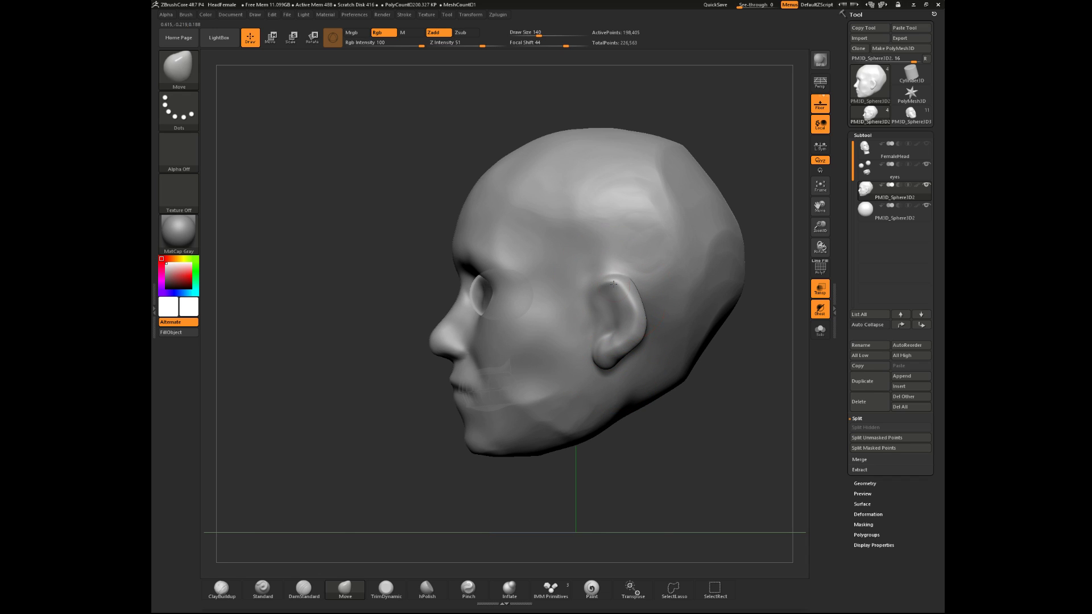
{"action": "left_click_drag", "start_coordinate": [680, 455], "coordinate": [741, 500], "text": "shift"}
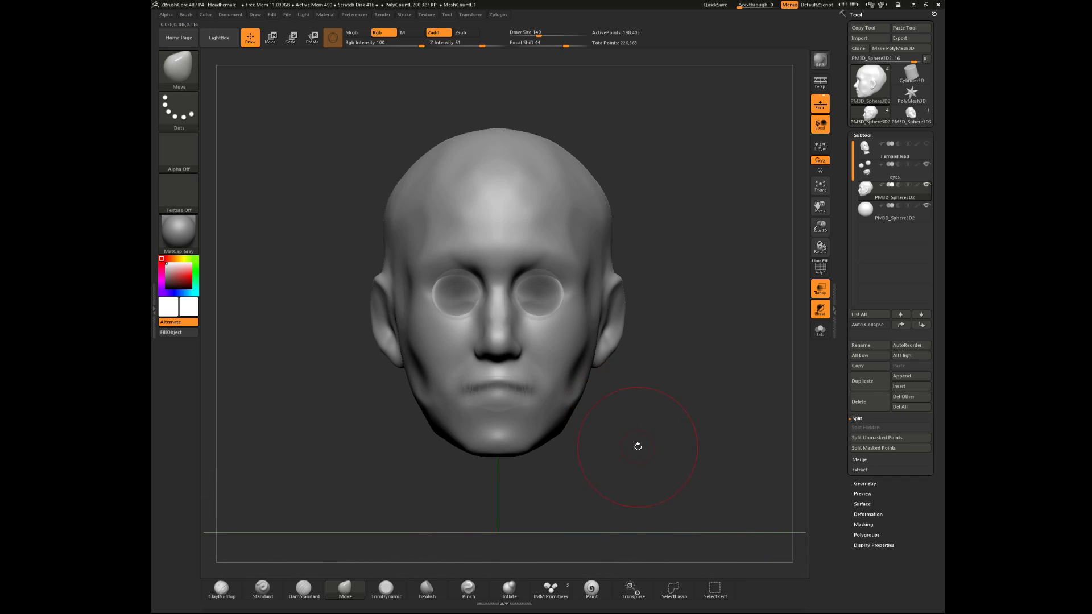
- Turn off transparency and work on the corners of the mouth with the DamStandard brush, setting its draw size to 41
{"action": "left_click_drag", "start_coordinate": [831, 294], "coordinate": [808, 301]}
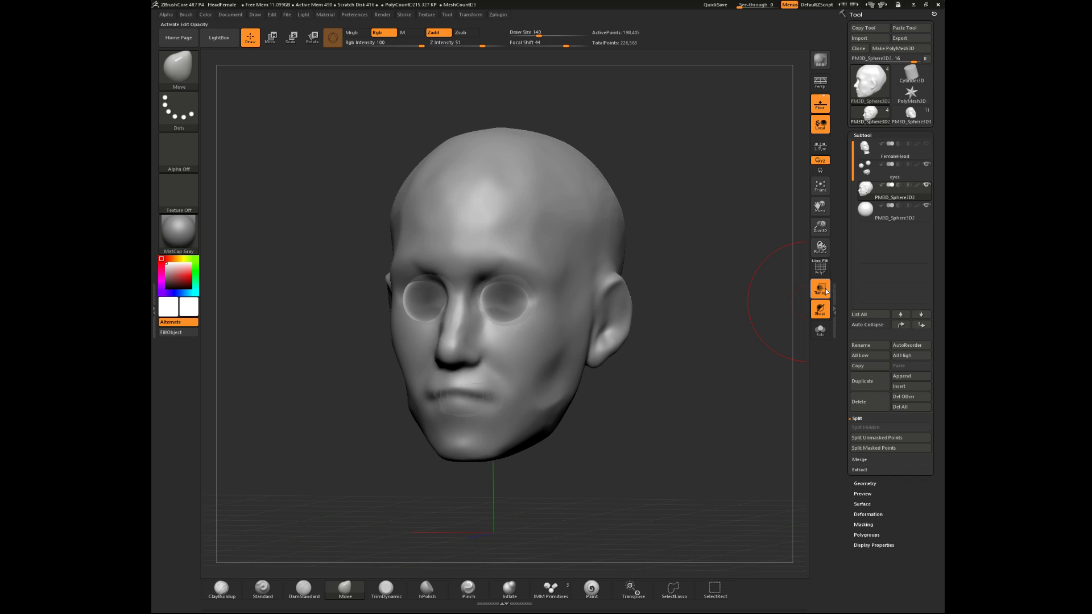
{"action": "left_click", "coordinate": [824, 291]}
{"action": "left_click_drag", "start_coordinate": [463, 473], "coordinate": [270, 569]}
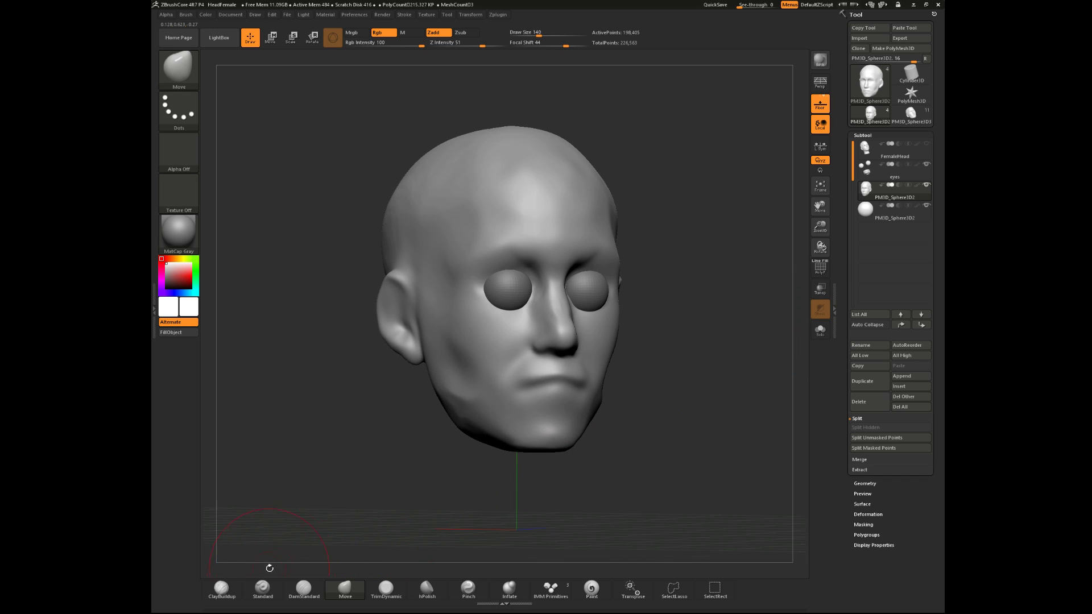
{"action": "left_click", "coordinate": [300, 595]}
{"action": "key", "text": "space"}
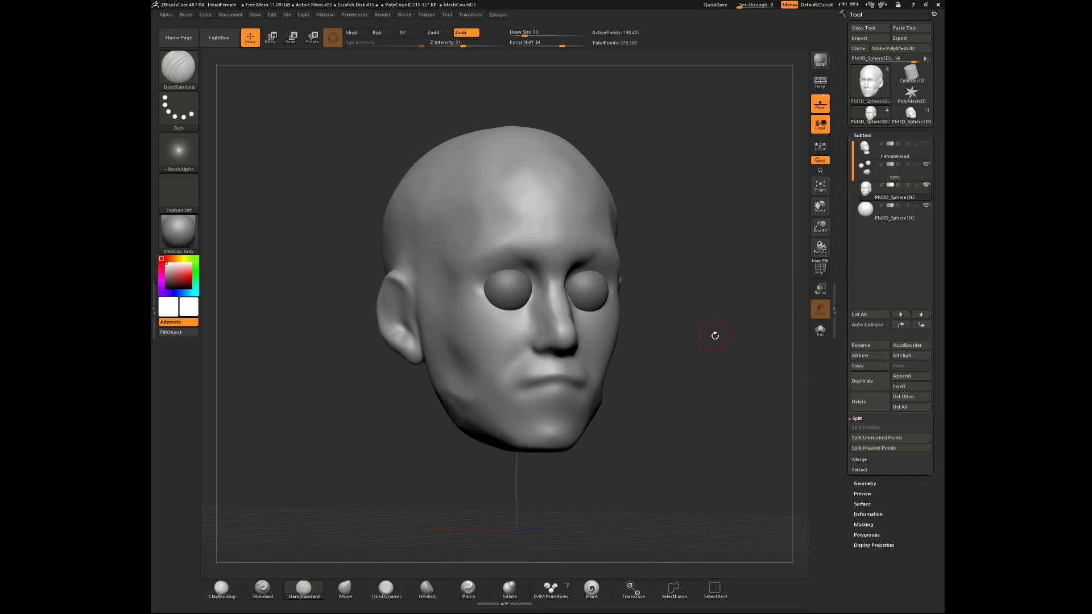
{"action": "left_click_drag", "start_coordinate": [715, 335], "coordinate": [715, 390]}
{"action": "left_click_drag", "start_coordinate": [482, 408], "coordinate": [459, 411], "text": "shift"}
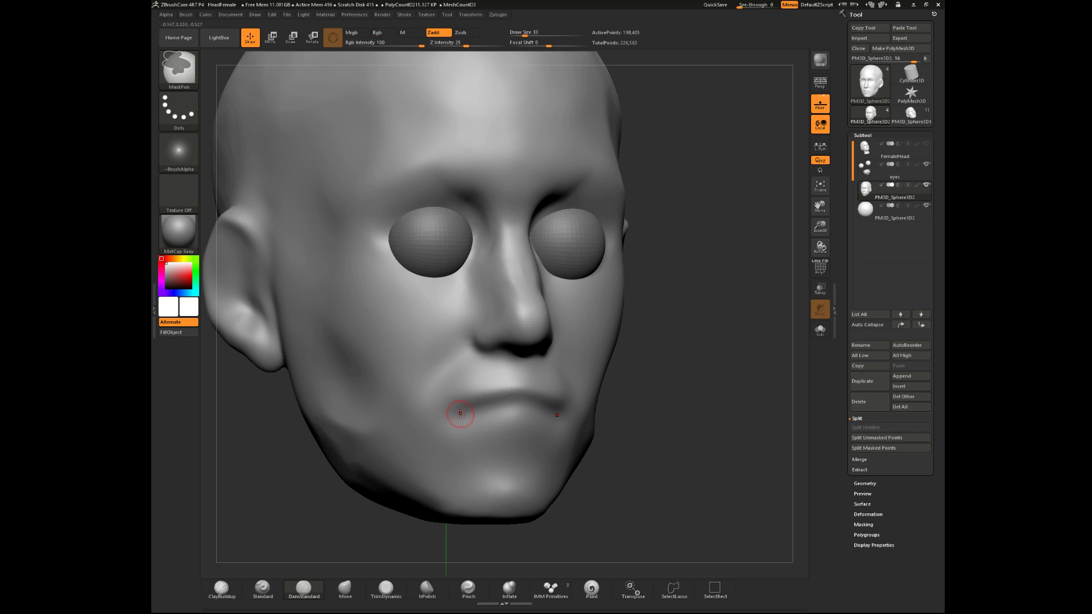
{"action": "left_click_drag", "start_coordinate": [719, 397], "coordinate": [618, 410], "text": "shift"}
{"action": "key", "text": "space"}
{"action": "left_click", "coordinate": [620, 410]}
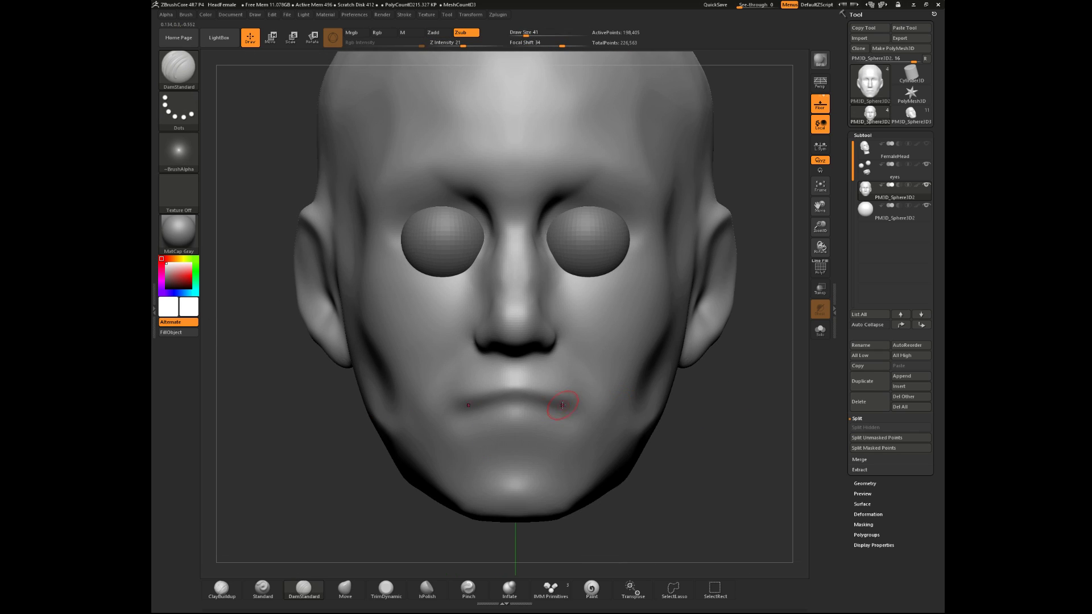
- Switch to the Move brush, enlarge its draw size, and adjust the ear and its lobe in side view
{"action": "mouse_move", "coordinate": [744, 428]}
{"action": "left_mouse_down"}
{"action": "mouse_move", "coordinate": [734, 388]}
{"action": "mouse_move", "coordinate": [714, 387]}
{"action": "mouse_move", "coordinate": [728, 390]}
{"action": "mouse_move", "coordinate": [695, 317]}
{"action": "mouse_move", "coordinate": [704, 361]}
{"action": "left_mouse_up"}
{"action": "key", "text": "shift"}
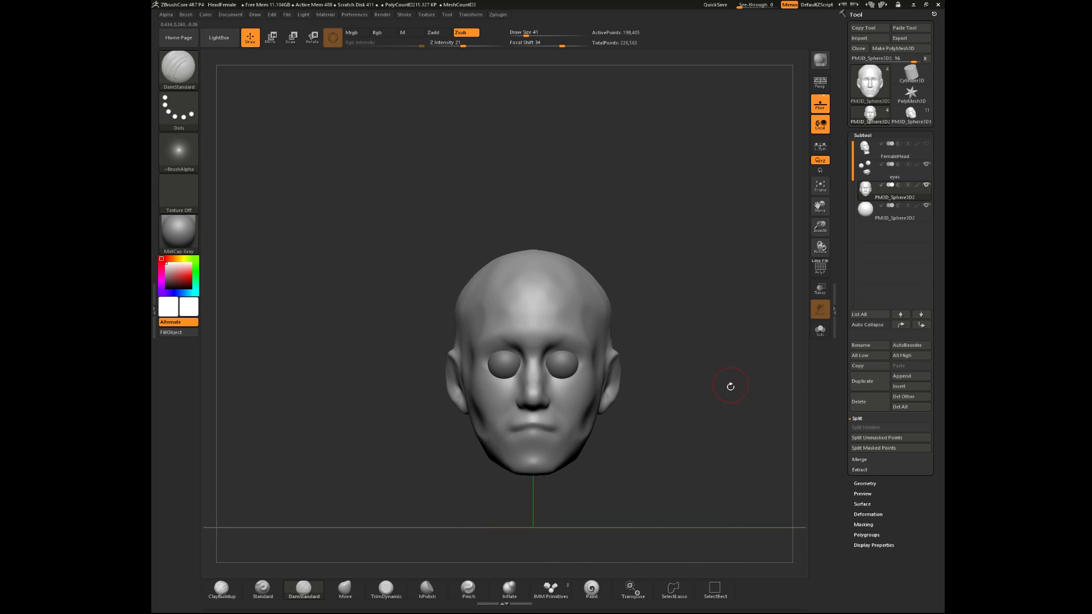
{"action": "left_click_drag", "start_coordinate": [729, 383], "coordinate": [699, 398]}
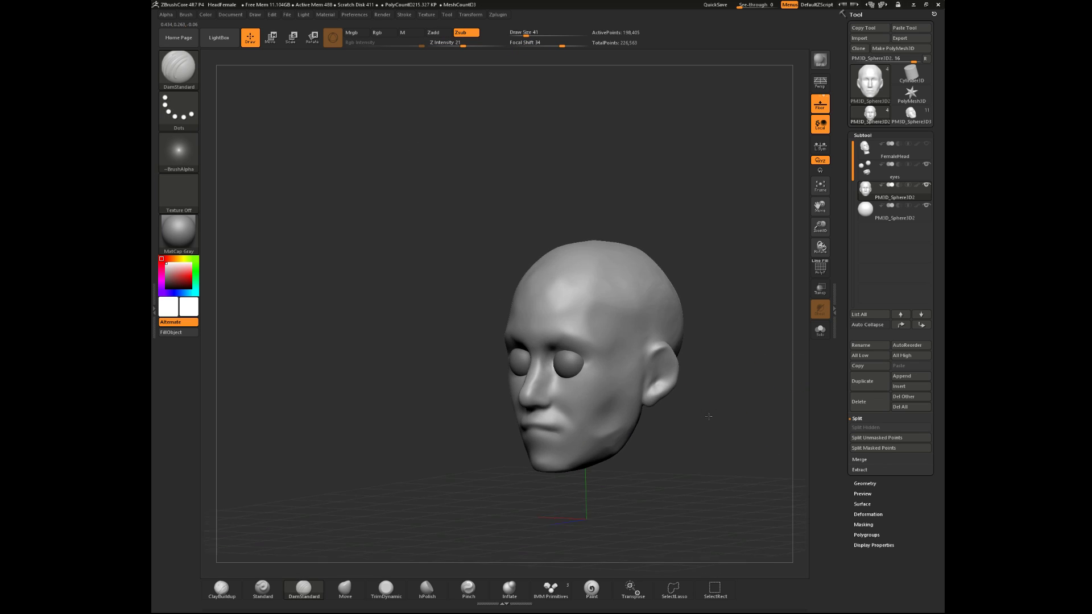
{"action": "key", "text": "ctrl"}
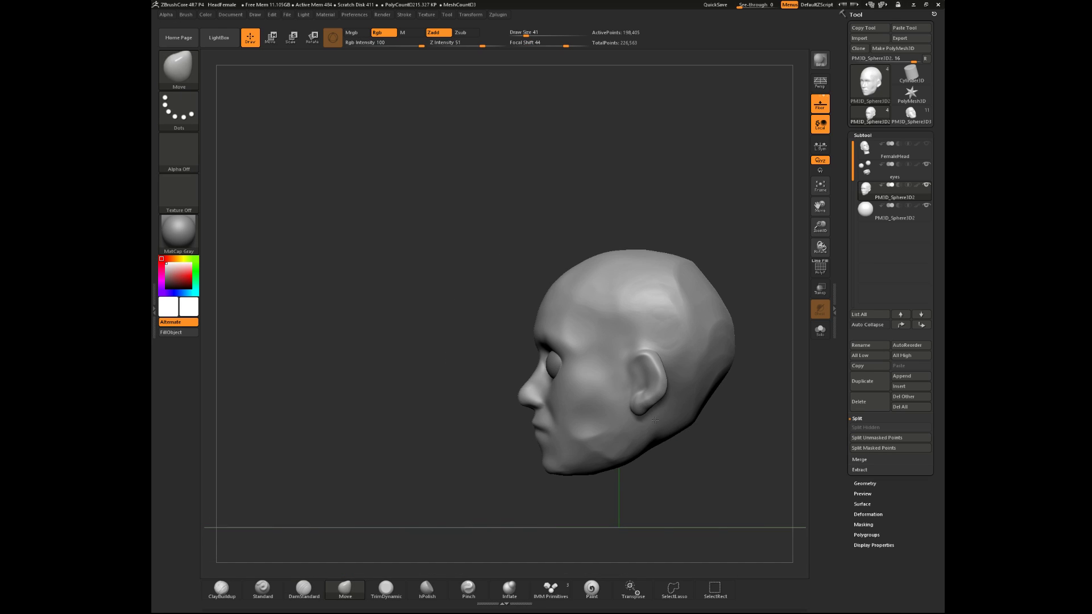
{"action": "key", "text": "space"}
{"action": "left_click_drag", "start_coordinate": [658, 415], "coordinate": [663, 415]}
{"action": "key", "text": "space"}
{"action": "left_click_drag", "start_coordinate": [637, 359], "coordinate": [650, 358]}
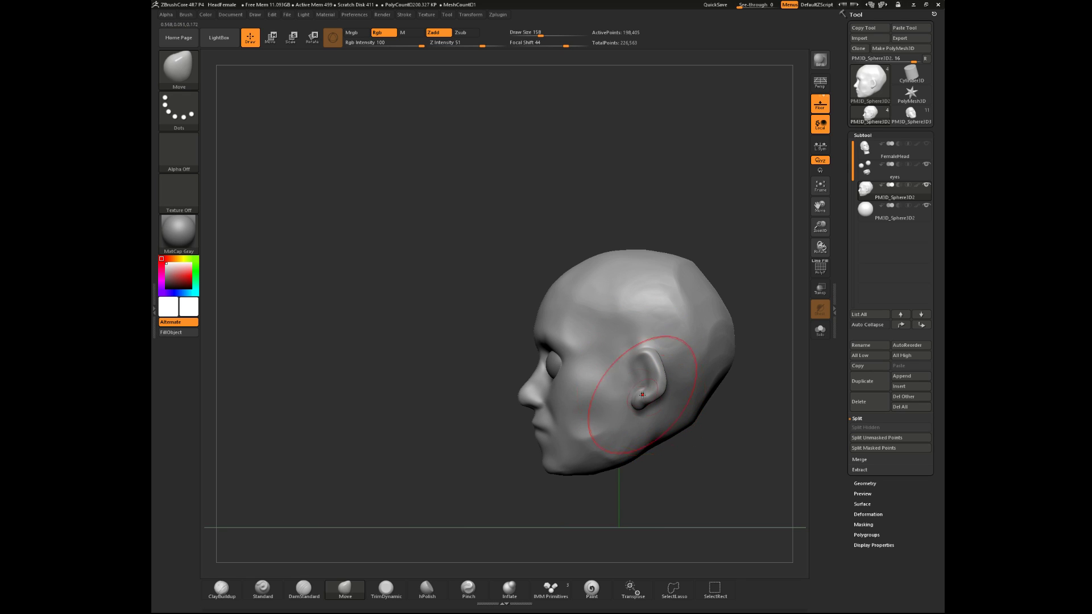
- Flatten the front surface of the ear and earlobe with the TrimDynamic brush, reducing its draw size to 87
{"action": "left_click", "coordinate": [386, 588]}
{"action": "mouse_move", "coordinate": [520, 516]}
{"action": "left_mouse_down"}
{"action": "mouse_move", "coordinate": [721, 463]}
{"action": "mouse_move", "coordinate": [707, 449]}
{"action": "mouse_move", "coordinate": [707, 495]}
{"action": "left_mouse_up"}
{"action": "key", "text": "space"}
{"action": "left_click_drag", "start_coordinate": [651, 358], "coordinate": [644, 358]}
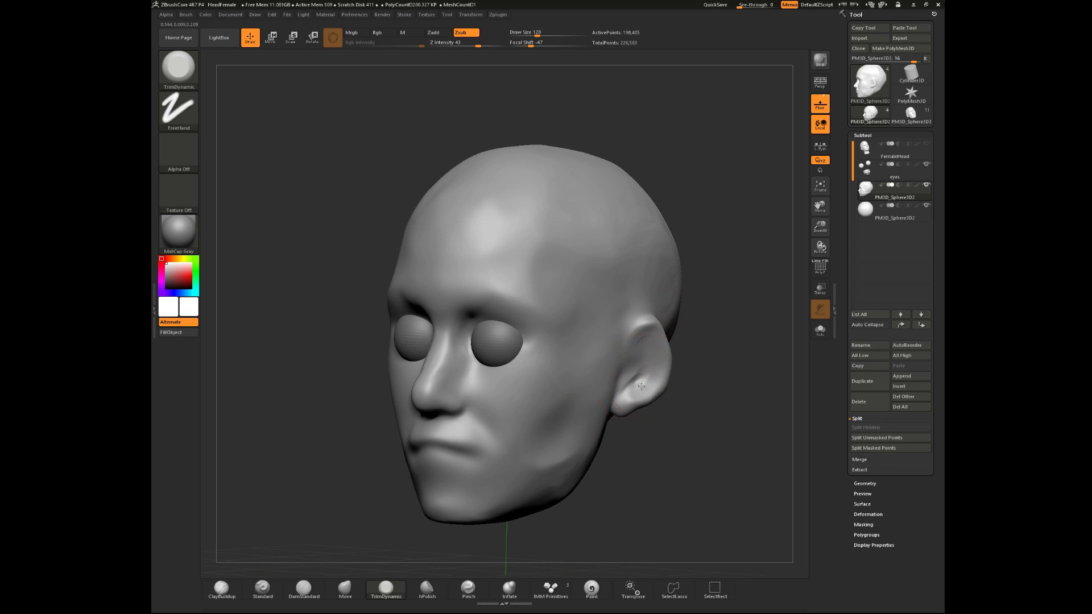
{"action": "key", "text": "space"}
{"action": "left_click_drag", "start_coordinate": [628, 400], "coordinate": [623, 400]}
- Set the TrimDynamic draw size to 56, then trim and smooth the back and rim of the ear
{"action": "key", "text": "shift"}
{"action": "left_click_drag", "start_coordinate": [723, 443], "coordinate": [512, 438]}
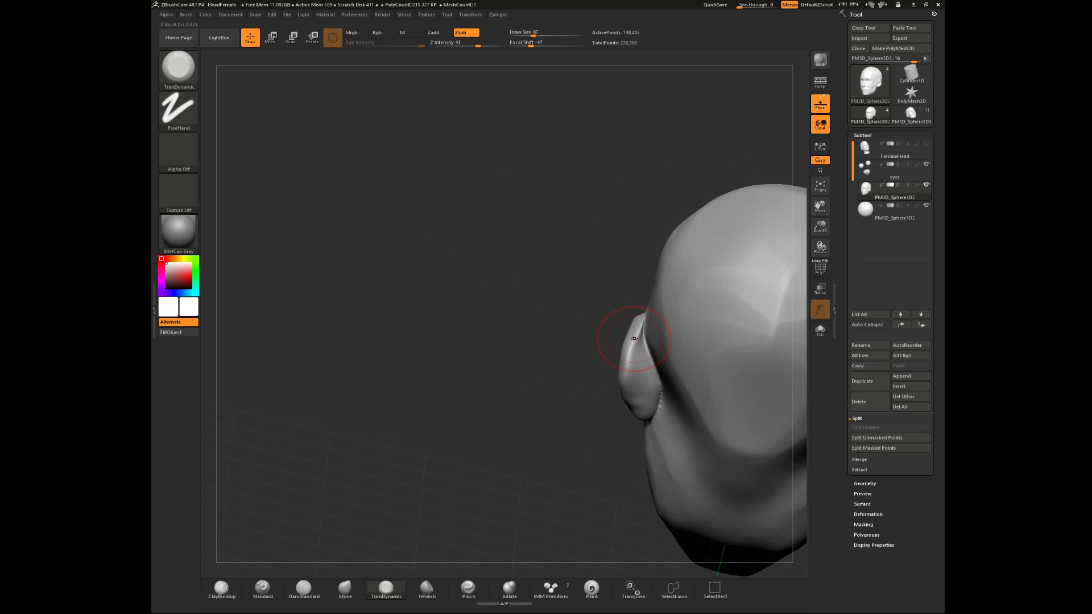
{"action": "key", "text": "space"}
{"action": "mouse_move", "coordinate": [636, 295]}
{"action": "left_mouse_down"}
{"action": "mouse_move", "coordinate": [654, 274]}
{"action": "mouse_move", "coordinate": [634, 302]}
{"action": "left_mouse_up"}
{"action": "left_click_drag", "start_coordinate": [646, 312], "coordinate": [639, 337], "text": "shift"}
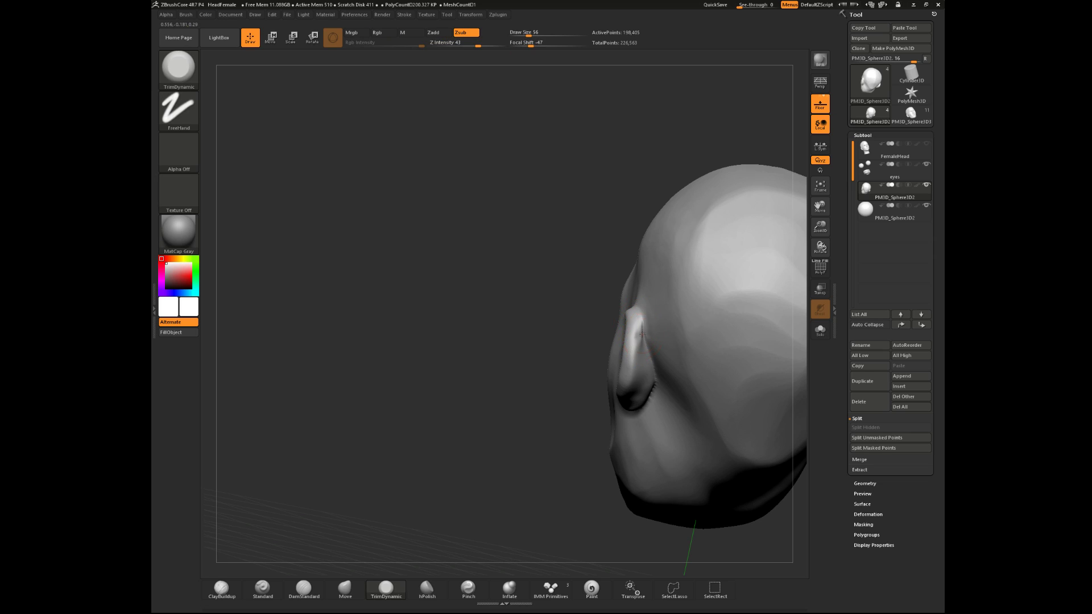
{"action": "left_click_drag", "start_coordinate": [630, 390], "coordinate": [655, 382]}
{"action": "key", "text": "f"}
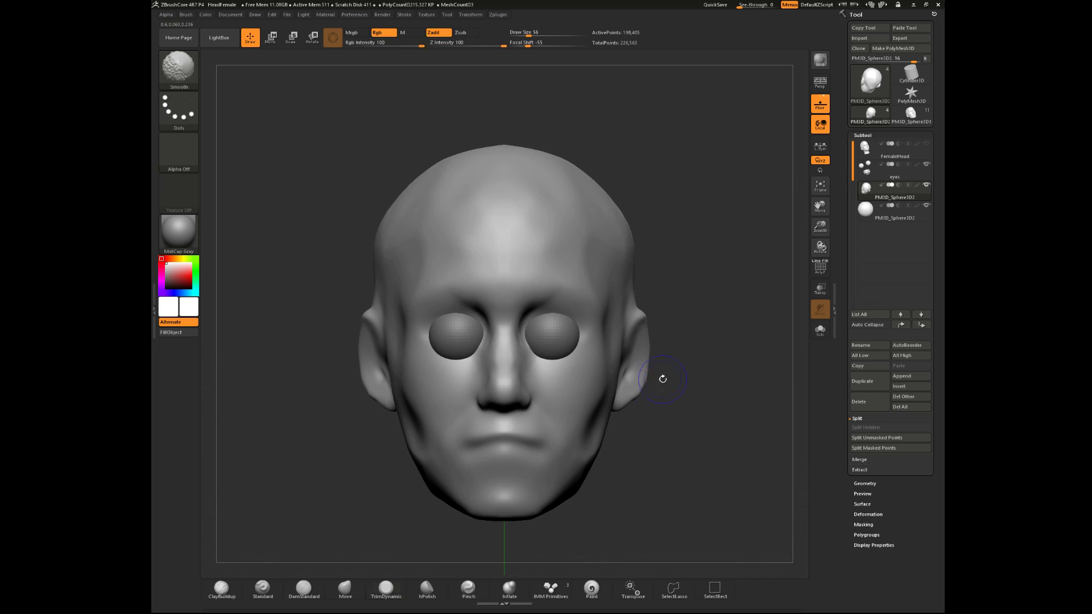
{"action": "mouse_move", "coordinate": [670, 324]}
{"action": "left_mouse_down"}
{"action": "mouse_move", "coordinate": [674, 364]}
{"action": "mouse_move", "coordinate": [620, 387]}
{"action": "left_mouse_up"}
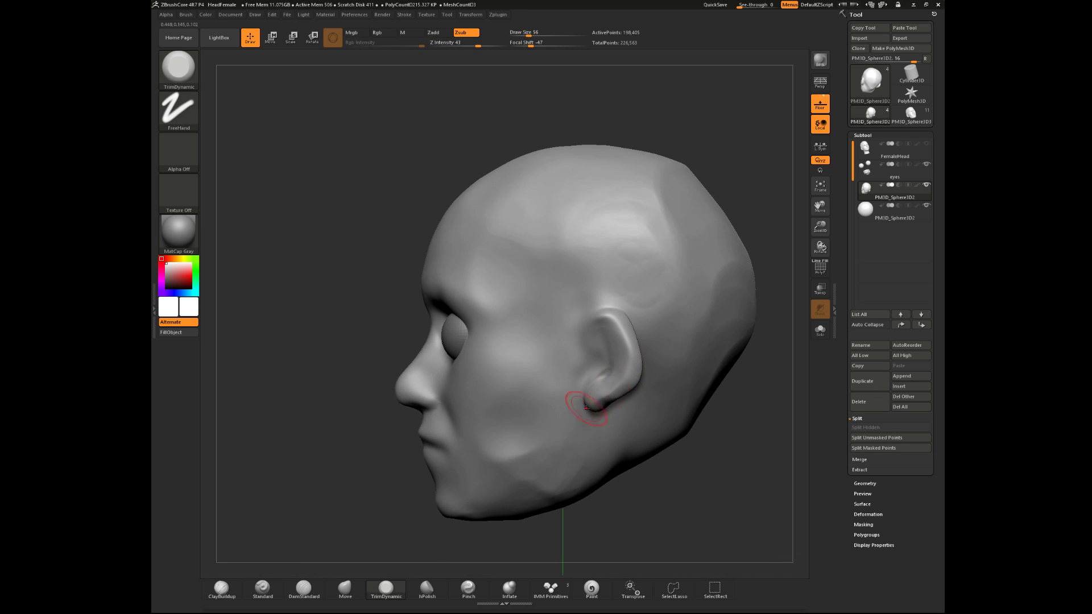
- Switch to the Move brush with an enlarged draw size and nudge the upper rear rim of the ear in side view
{"action": "left_click", "coordinate": [346, 589]}
{"action": "key", "text": "space"}
{"action": "left_click_drag", "start_coordinate": [636, 312], "coordinate": [639, 328]}
{"action": "mouse_move", "coordinate": [692, 453]}
{"action": "left_mouse_down"}
{"action": "mouse_move", "coordinate": [735, 474]}
{"action": "mouse_move", "coordinate": [742, 521]}
{"action": "left_mouse_up"}
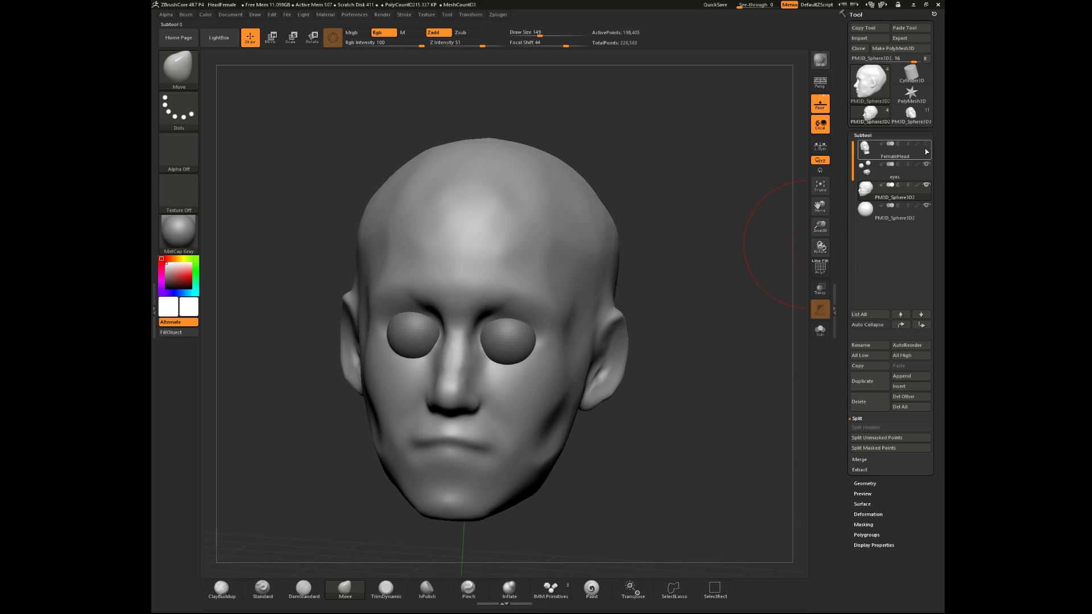
- Show the FemaleHead subtool to compare its side profile with the sculpt, and hide it together with the eyes subtool
{"action": "left_click", "coordinate": [927, 151]}
{"action": "left_click_drag", "start_coordinate": [775, 275], "coordinate": [654, 397]}
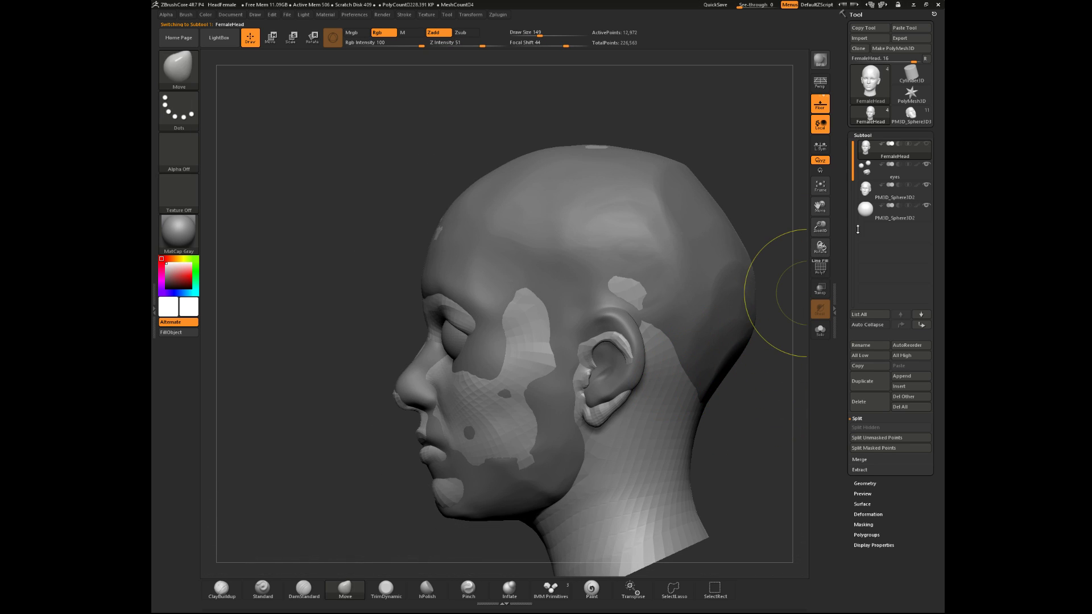
{"action": "left_click", "coordinate": [927, 144]}
{"action": "left_click_drag", "start_coordinate": [629, 480], "coordinate": [776, 375]}
{"action": "left_click", "coordinate": [928, 166]}
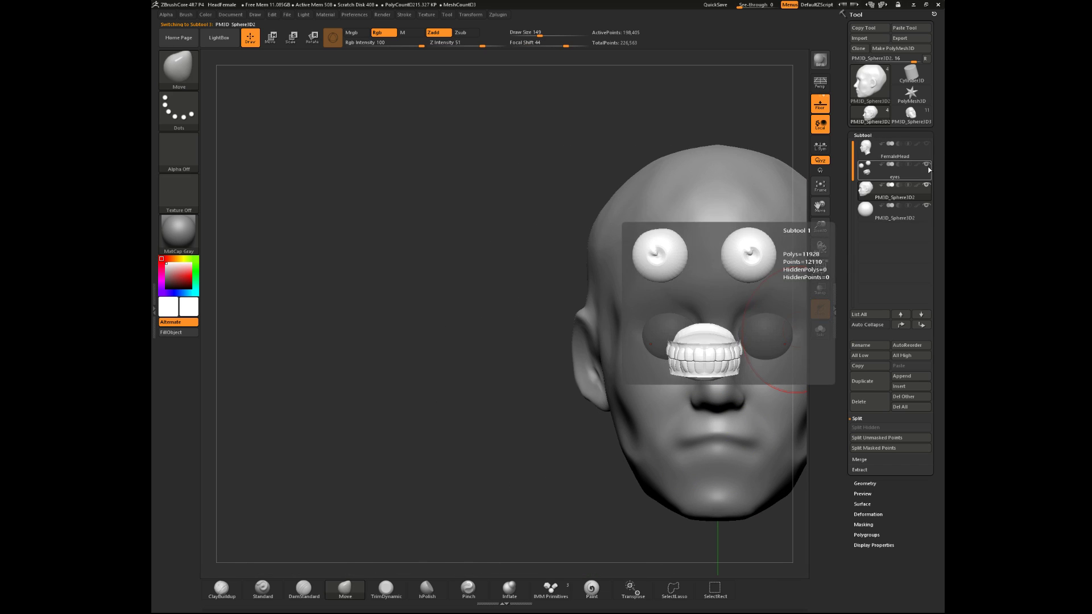
- Reshape the ears in front view with the Move brush, pulling their upper edge inward and adjusting the draw size between strokes
{"action": "left_click_drag", "start_coordinate": [476, 476], "coordinate": [275, 496], "text": "alt"}
{"action": "left_click_drag", "start_coordinate": [739, 446], "coordinate": [711, 443], "text": "alt"}
{"action": "key", "text": "space"}
{"action": "left_click_drag", "start_coordinate": [647, 346], "coordinate": [633, 356]}
{"action": "key", "text": "space"}
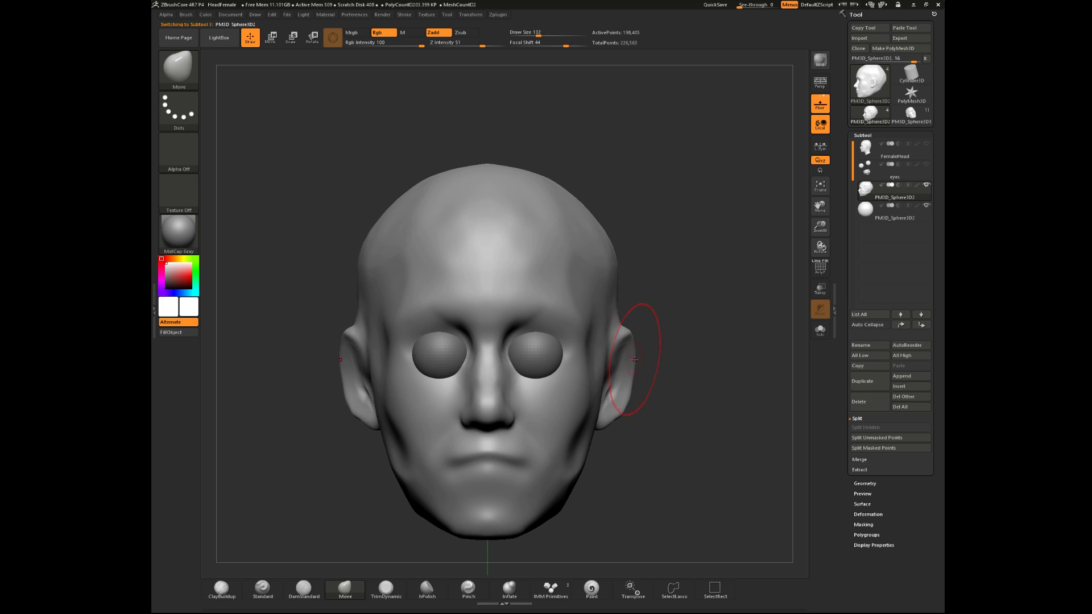
{"action": "key", "text": "space"}
{"action": "left_click_drag", "start_coordinate": [633, 396], "coordinate": [641, 395]}
{"action": "left_click_drag", "start_coordinate": [624, 311], "coordinate": [572, 322]}
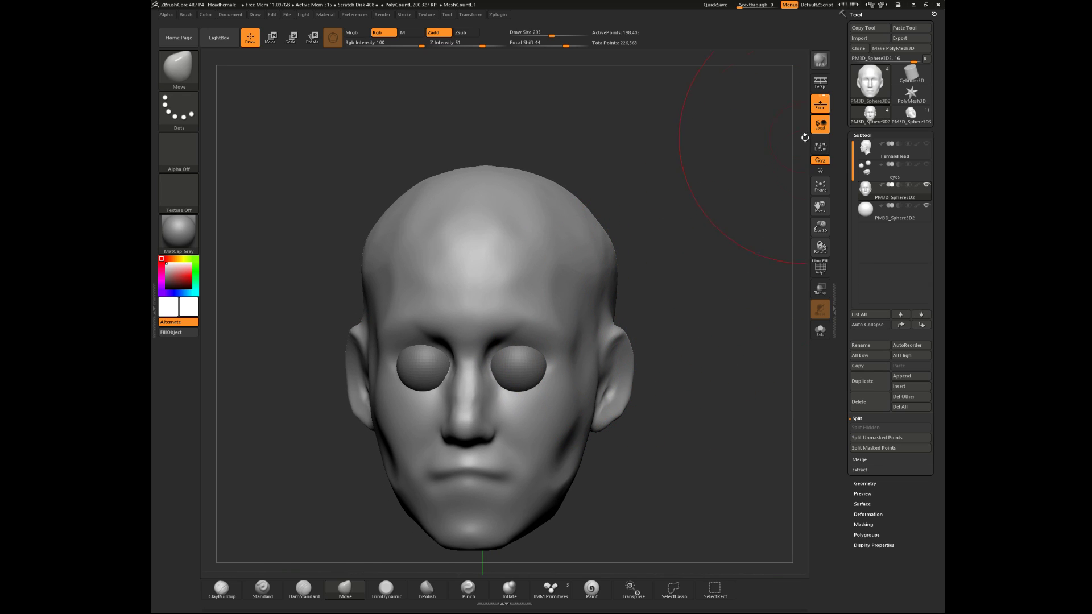
- Turn on perspective, frame the head, set the Move brush to focal shift 0, and inspect the proportions from front and three-quarter views
{"action": "left_click", "coordinate": [823, 82]}
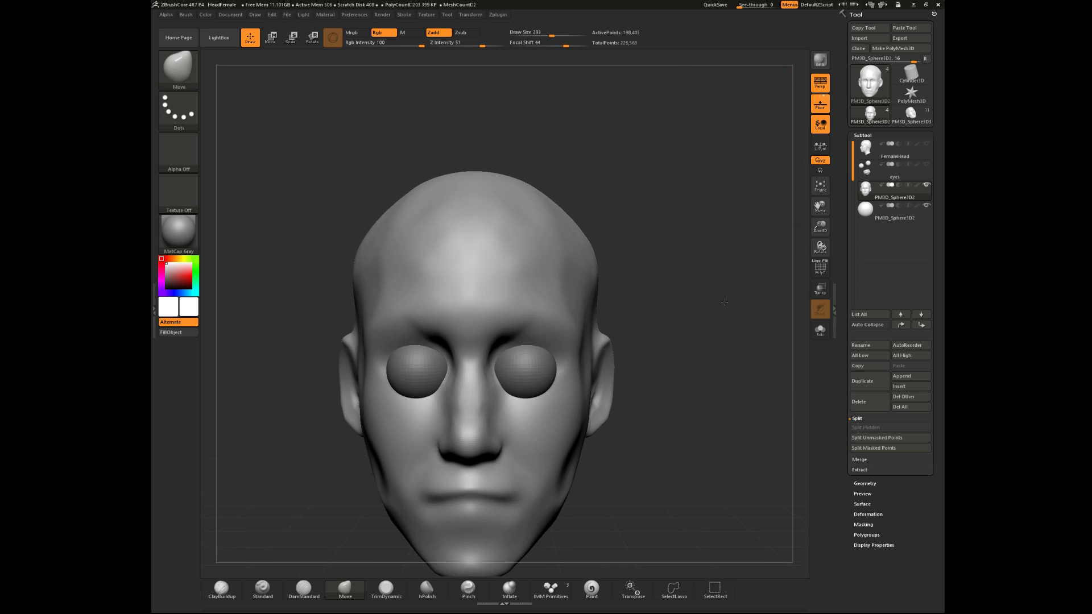
{"action": "key", "text": "f"}
{"action": "key", "text": "space"}
{"action": "left_click_drag", "start_coordinate": [687, 297], "coordinate": [679, 299]}
{"action": "left_click_drag", "start_coordinate": [685, 326], "coordinate": [656, 330]}
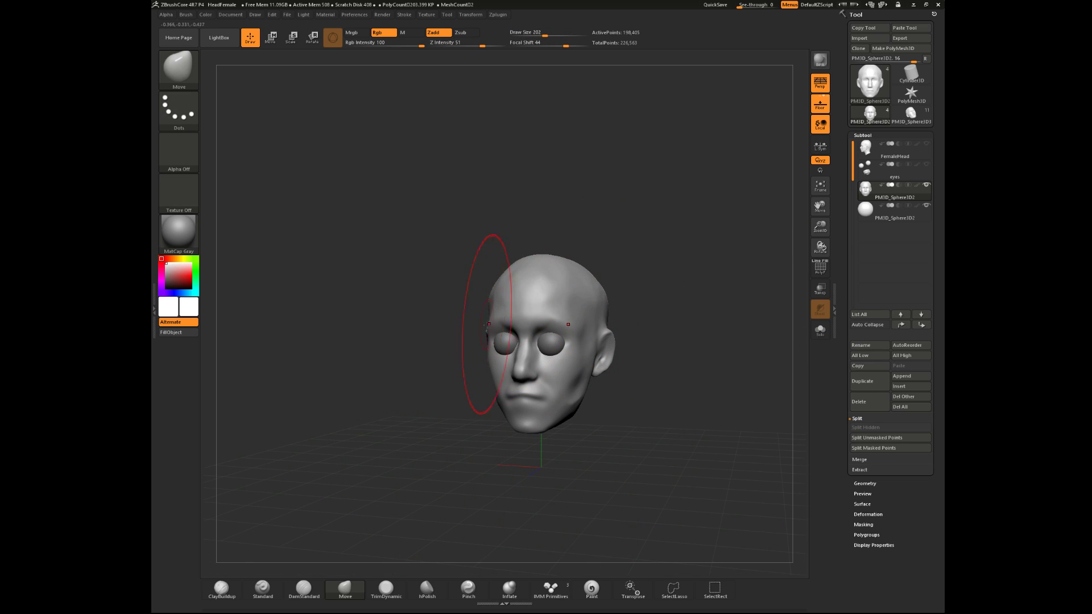
{"action": "mouse_move", "coordinate": [672, 318]}
{"action": "left_mouse_down", "text": "shift"}
{"action": "mouse_move", "coordinate": [673, 290]}
{"action": "mouse_move", "coordinate": [652, 303]}
{"action": "left_mouse_up", "text": "shift"}
{"action": "key", "text": "space"}
{"action": "left_click", "coordinate": [663, 318]}
{"action": "left_click", "coordinate": [660, 307]}
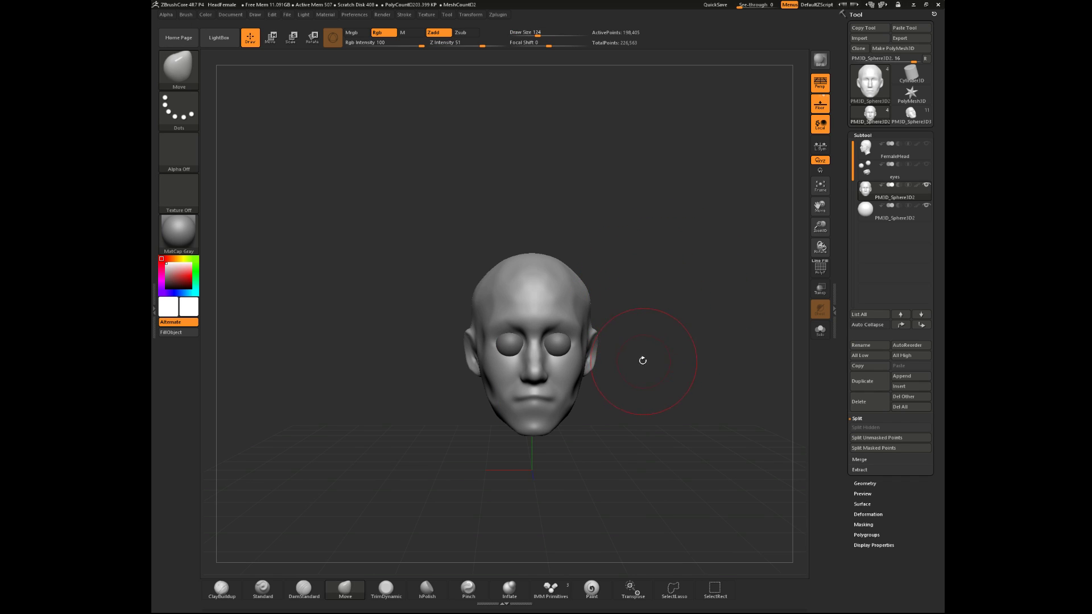
{"action": "left_click_drag", "start_coordinate": [645, 362], "coordinate": [616, 385]}
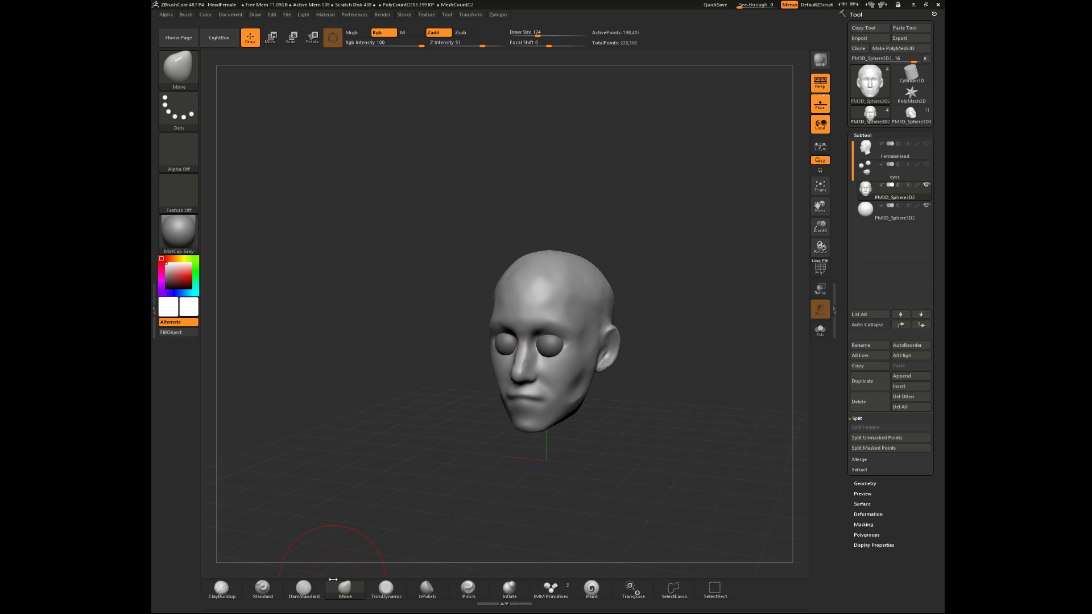
- Trim the outer brow and temple area with the TrimDynamic brush, reducing its draw size to 49
{"action": "left_click", "coordinate": [390, 594]}
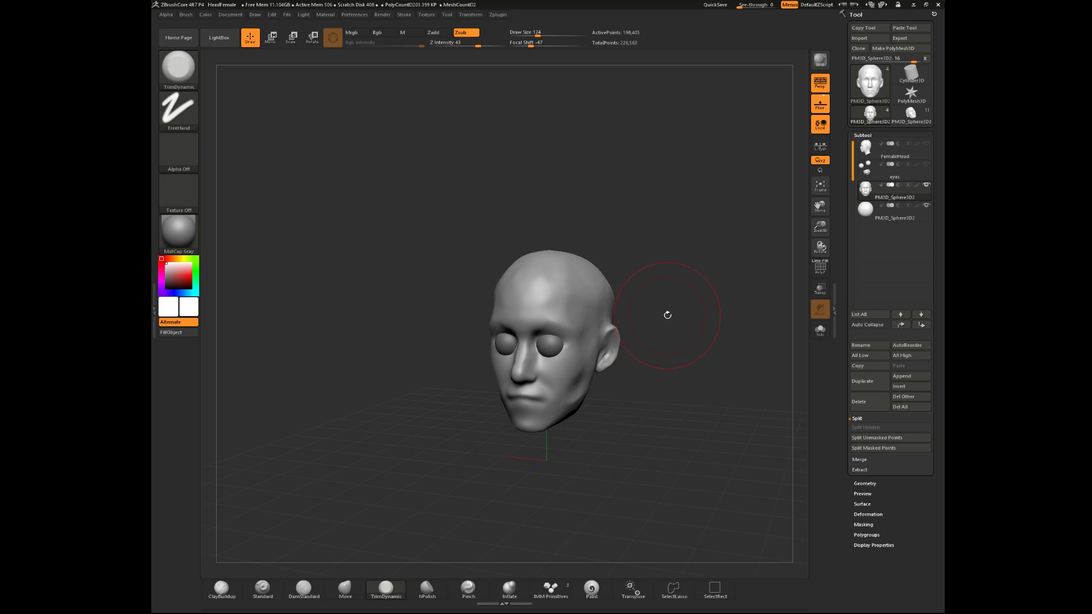
{"action": "key", "text": "space"}
{"action": "left_click_drag", "start_coordinate": [668, 314], "coordinate": [690, 339]}
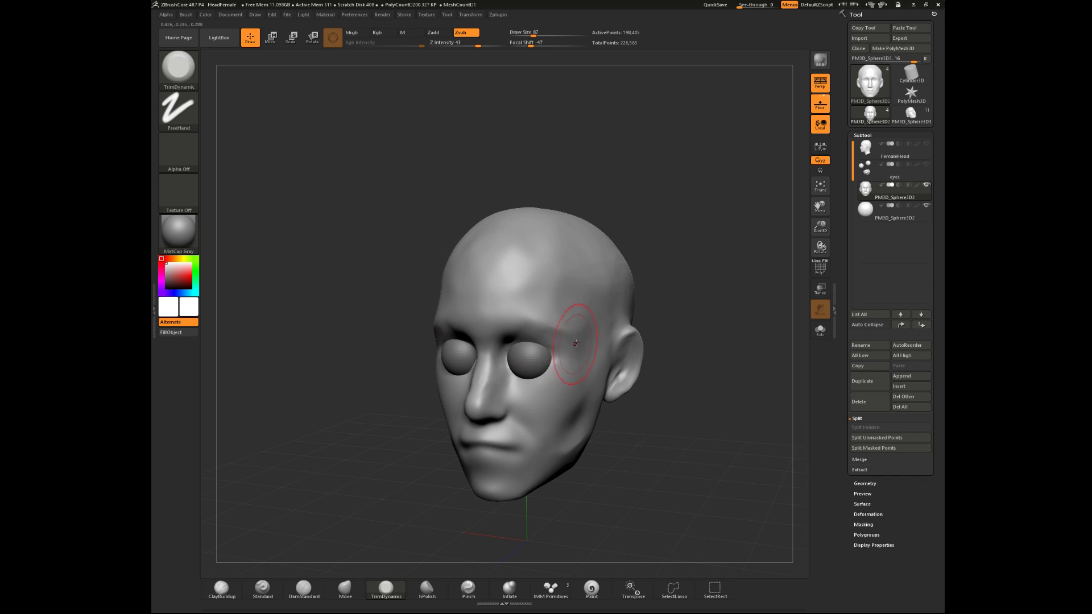
{"action": "left_click_drag", "start_coordinate": [686, 256], "coordinate": [689, 256]}
{"action": "mouse_move", "coordinate": [545, 304]}
{"action": "left_mouse_down"}
{"action": "mouse_move", "coordinate": [508, 335]}
{"action": "mouse_move", "coordinate": [548, 315]}
{"action": "left_mouse_up"}
{"action": "key", "text": "space"}
{"action": "left_click_drag", "start_coordinate": [543, 320], "coordinate": [530, 323]}
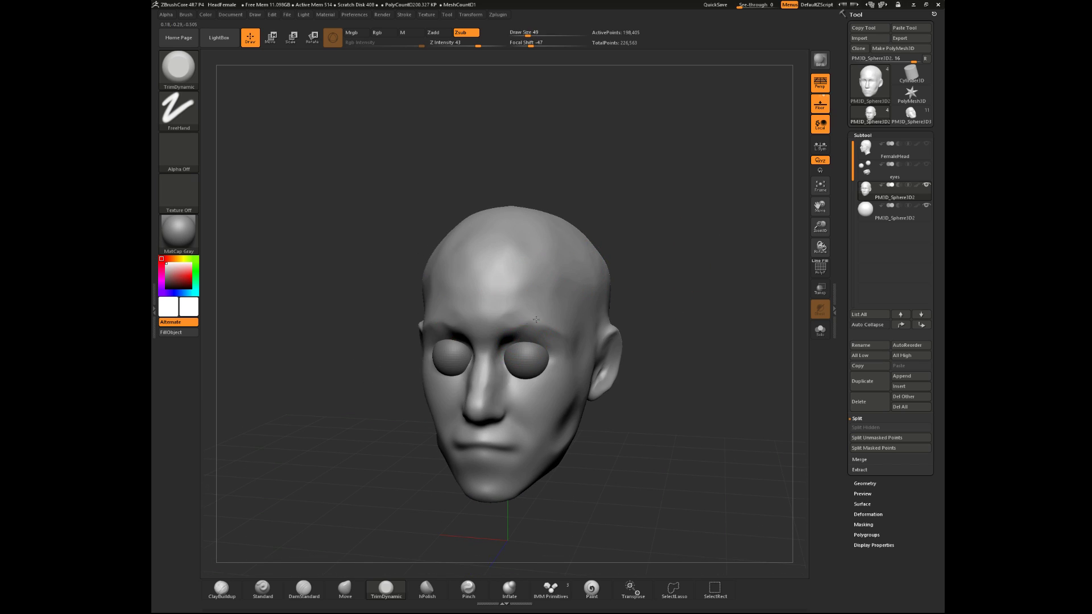
{"action": "left_click_drag", "start_coordinate": [671, 345], "coordinate": [556, 312]}
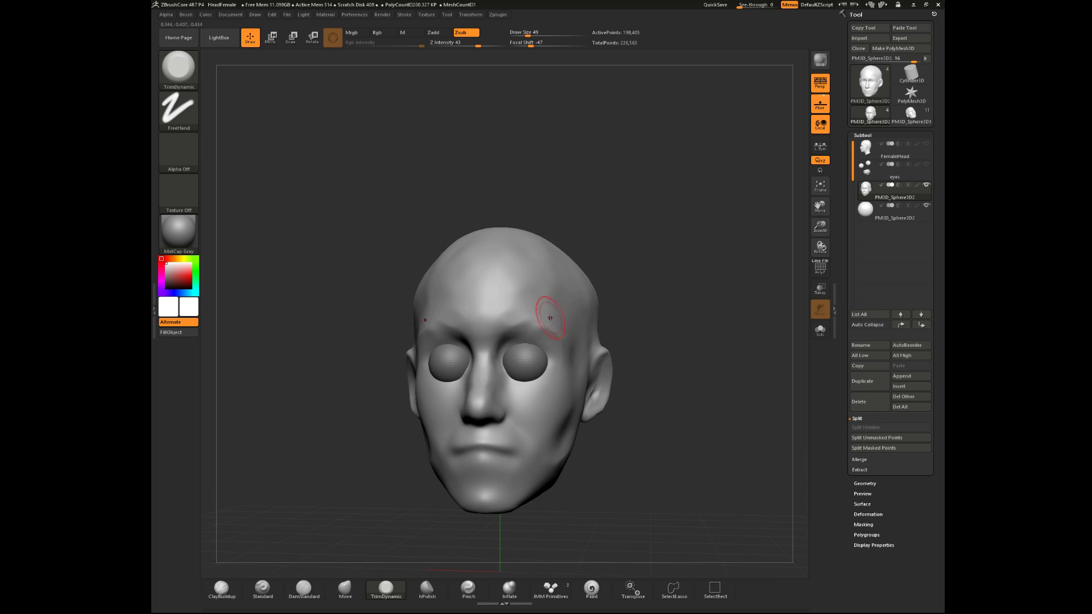
{"action": "key", "text": "shift"}
- Switch to ClayBuildup, refine the brow above the eye, smooth the temple, and check the head in side view
{"action": "left_click", "coordinate": [221, 590]}
{"action": "left_click_drag", "start_coordinate": [660, 285], "coordinate": [643, 329], "text": "alt"}
{"action": "key", "text": "space"}
{"action": "left_click_drag", "start_coordinate": [536, 350], "coordinate": [539, 347]}
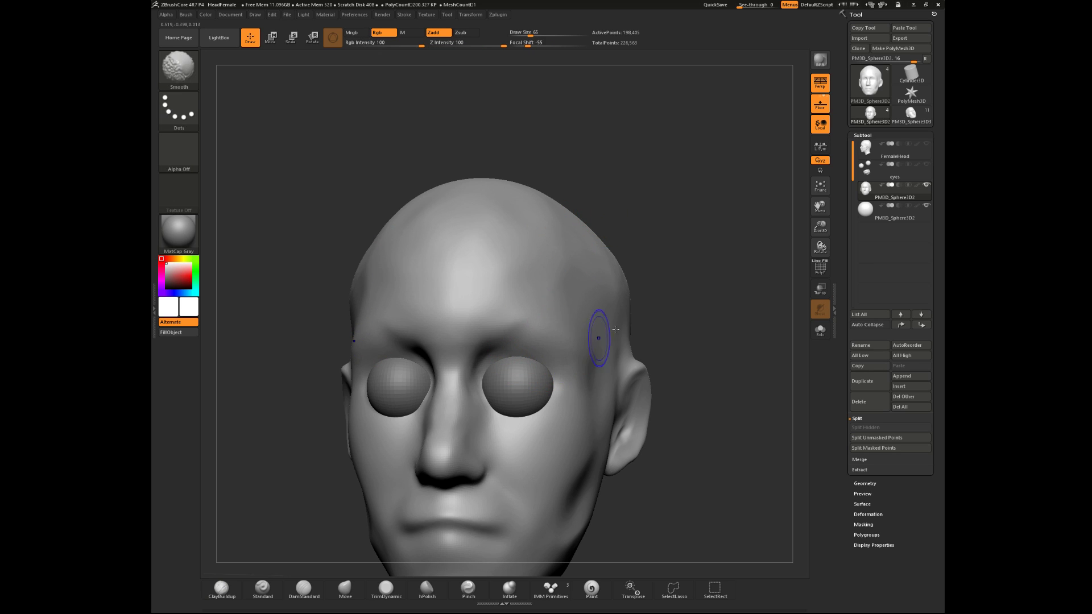
{"action": "left_click_drag", "start_coordinate": [644, 273], "coordinate": [690, 277]}
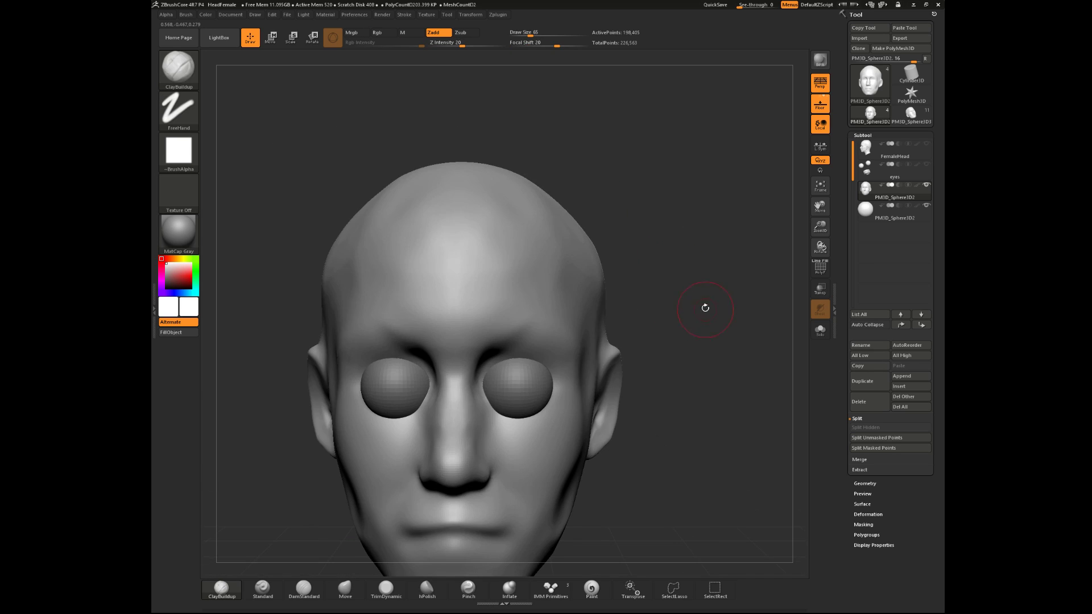
{"action": "left_click_drag", "start_coordinate": [705, 308], "coordinate": [665, 364]}
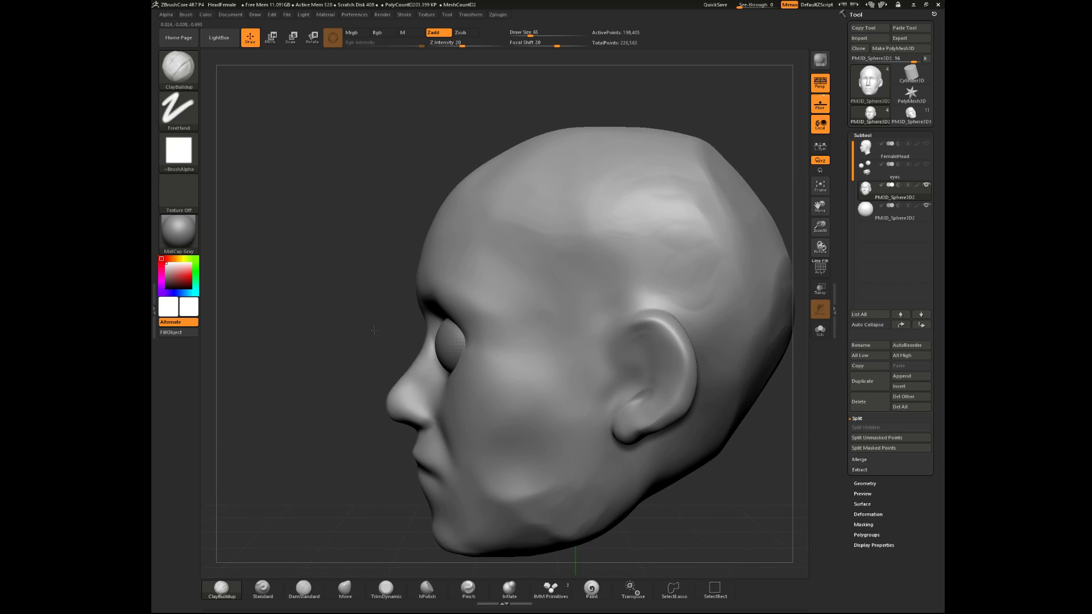
{"action": "left_click_drag", "start_coordinate": [374, 330], "coordinate": [374, 329], "text": "alt"}
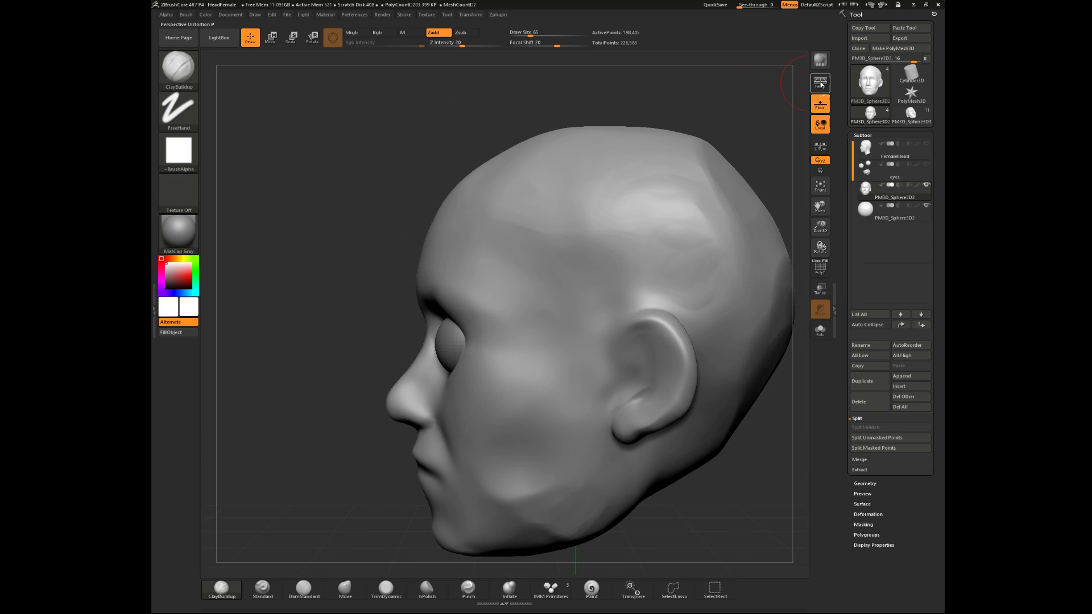
- Turn off perspective, build up the forehead with larger ClayBuildup strokes, and smooth them into the surrounding surface
{"action": "left_click", "coordinate": [821, 85]}
{"action": "mouse_move", "coordinate": [278, 150]}
{"action": "left_mouse_down"}
{"action": "mouse_move", "coordinate": [397, 174]}
{"action": "mouse_move", "coordinate": [420, 209]}
{"action": "mouse_move", "coordinate": [412, 261]}
{"action": "left_mouse_up"}
{"action": "key", "text": "space"}
{"action": "left_click_drag", "start_coordinate": [468, 203], "coordinate": [435, 265]}
{"action": "left_click_drag", "start_coordinate": [409, 169], "coordinate": [414, 208]}
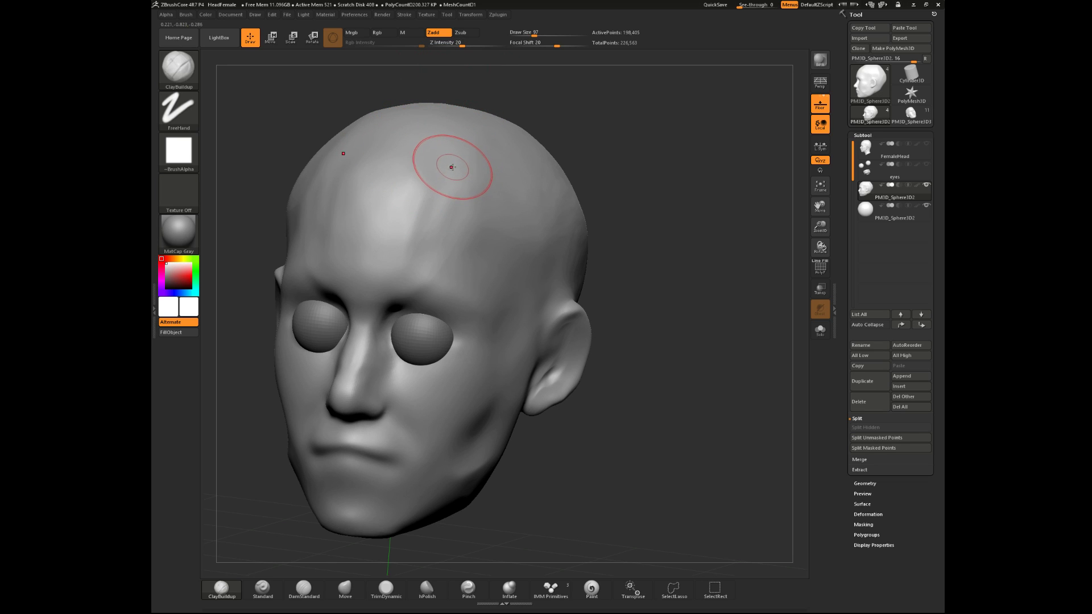
{"action": "left_click_drag", "start_coordinate": [464, 186], "coordinate": [423, 253]}
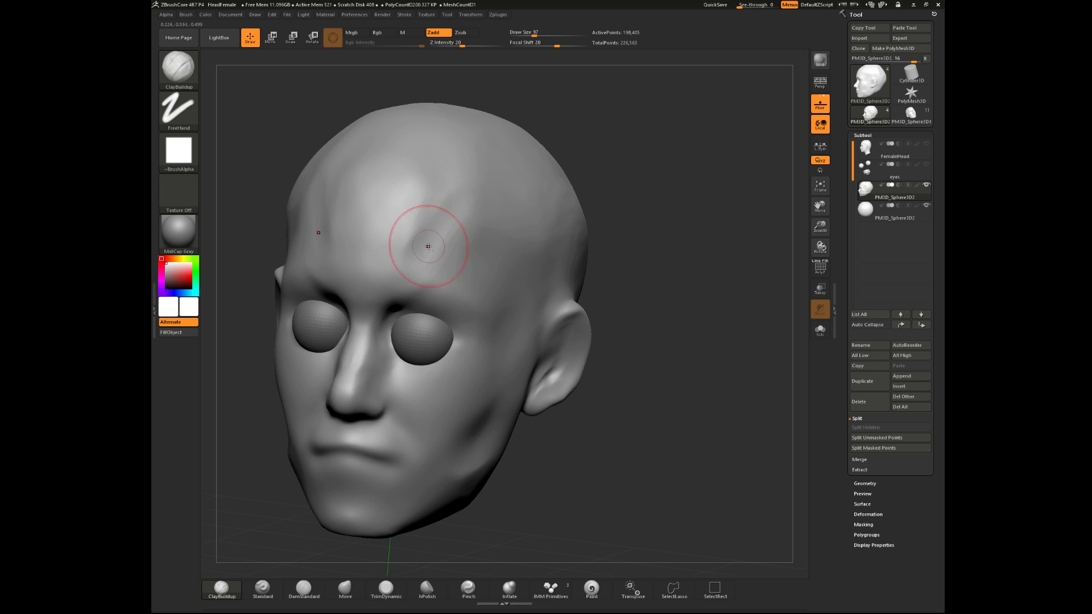
{"action": "mouse_move", "coordinate": [423, 189]}
{"action": "left_mouse_down"}
{"action": "mouse_move", "coordinate": [401, 249]}
{"action": "mouse_move", "coordinate": [466, 181]}
{"action": "mouse_move", "coordinate": [414, 219]}
{"action": "left_mouse_up"}
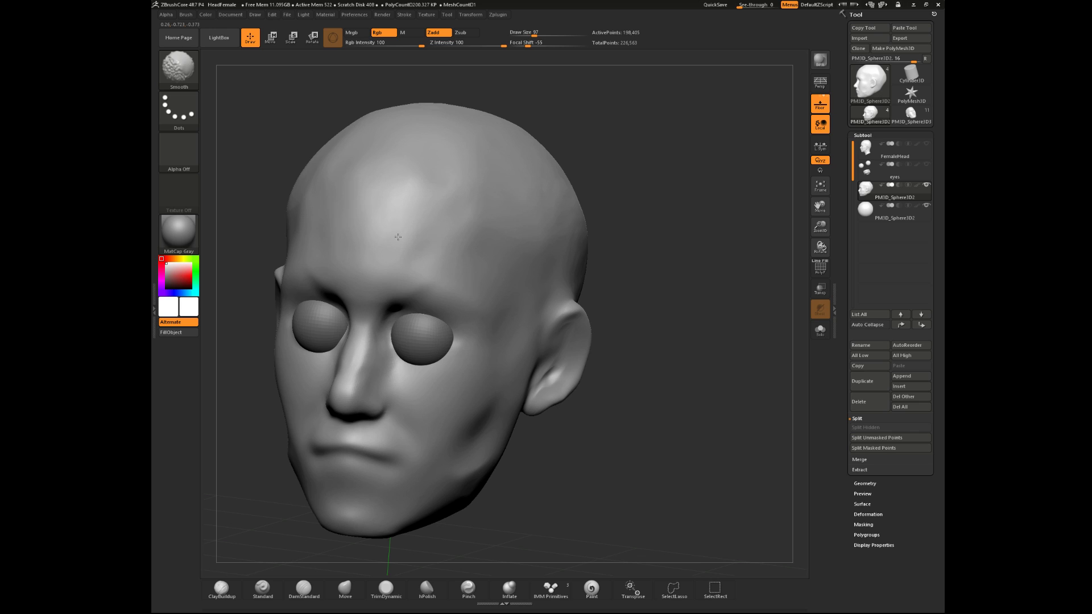
{"action": "left_click_drag", "start_coordinate": [550, 249], "coordinate": [571, 219], "text": "shift"}
{"action": "left_click_drag", "start_coordinate": [655, 185], "coordinate": [543, 156]}
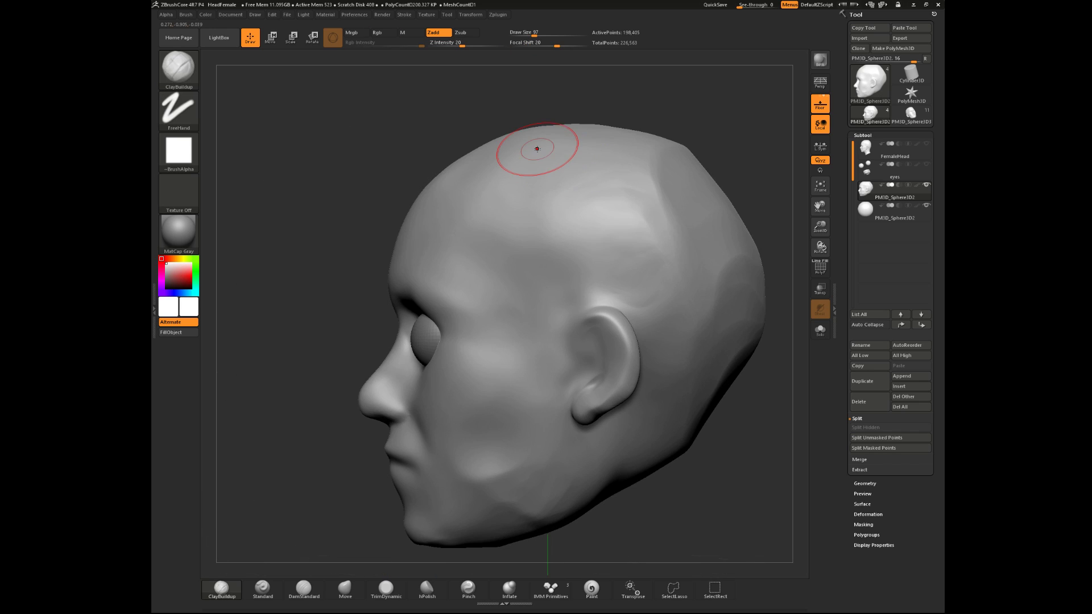
- Select the eyeball subtool and scale the eyeballs down slightly, checking their fit in front view
{"action": "left_click", "coordinate": [879, 209]}
{"action": "key", "text": "e"}
{"action": "left_click_drag", "start_coordinate": [487, 339], "coordinate": [505, 337]}
{"action": "left_click_drag", "start_coordinate": [330, 306], "coordinate": [727, 235], "text": "shift"}
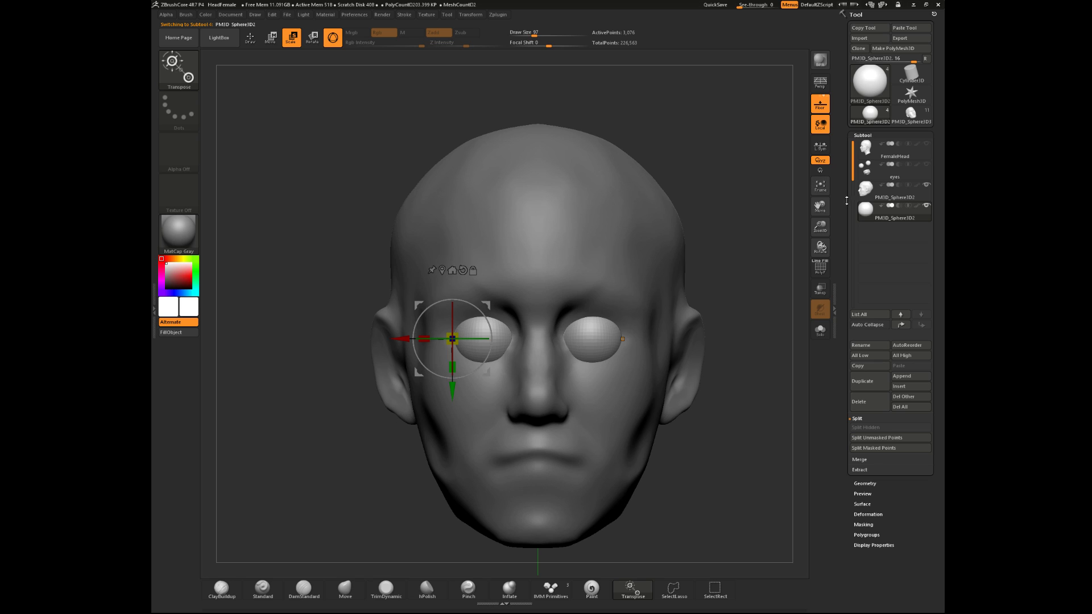
- Return to drawing on the head subtool and mask an arc along the upper edge of each eyeball with MaskPen at draw size 37
{"action": "left_click", "coordinate": [868, 197]}
{"action": "left_click_drag", "start_coordinate": [751, 255], "coordinate": [746, 327], "text": "alt"}
{"action": "key", "text": "s"}
{"action": "left_click", "coordinate": [549, 328]}
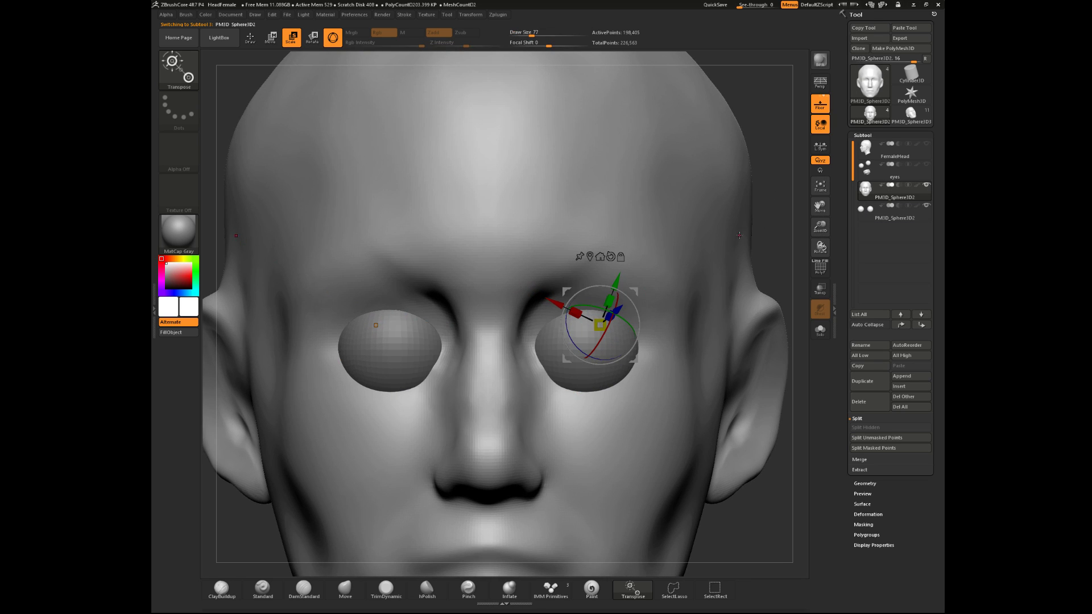
{"action": "left_click", "coordinate": [250, 38]}
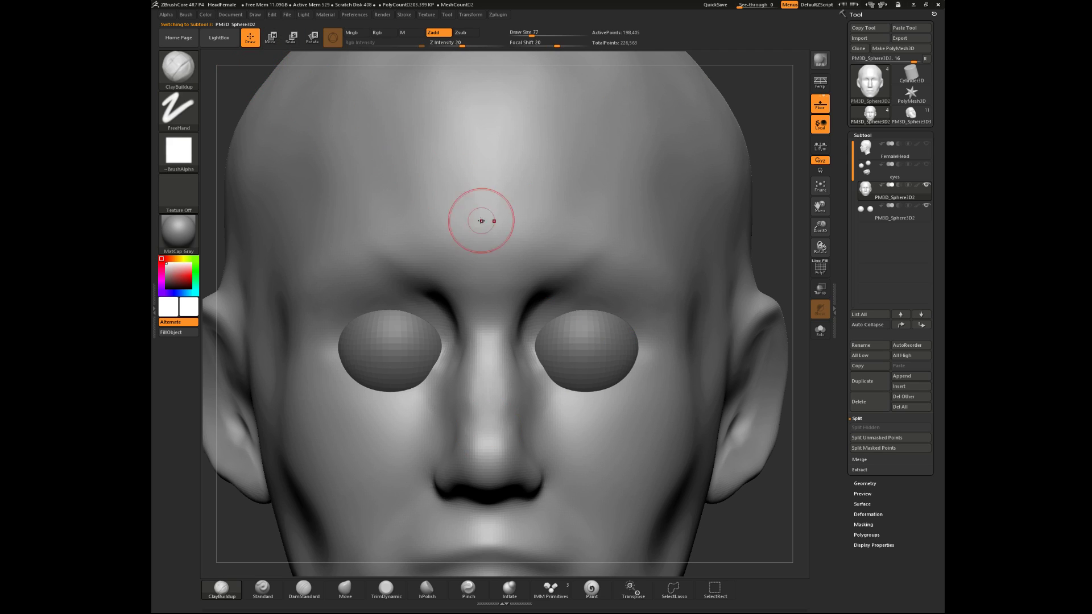
{"action": "key", "text": "space"}
{"action": "mouse_move", "coordinate": [541, 336]}
{"action": "left_mouse_down", "text": "ctrl"}
{"action": "mouse_move", "coordinate": [532, 341]}
{"action": "mouse_move", "coordinate": [555, 316]}
{"action": "mouse_move", "coordinate": [588, 316]}
{"action": "mouse_move", "coordinate": [640, 348]}
{"action": "mouse_move", "coordinate": [618, 324]}
{"action": "left_mouse_up", "text": "ctrl"}
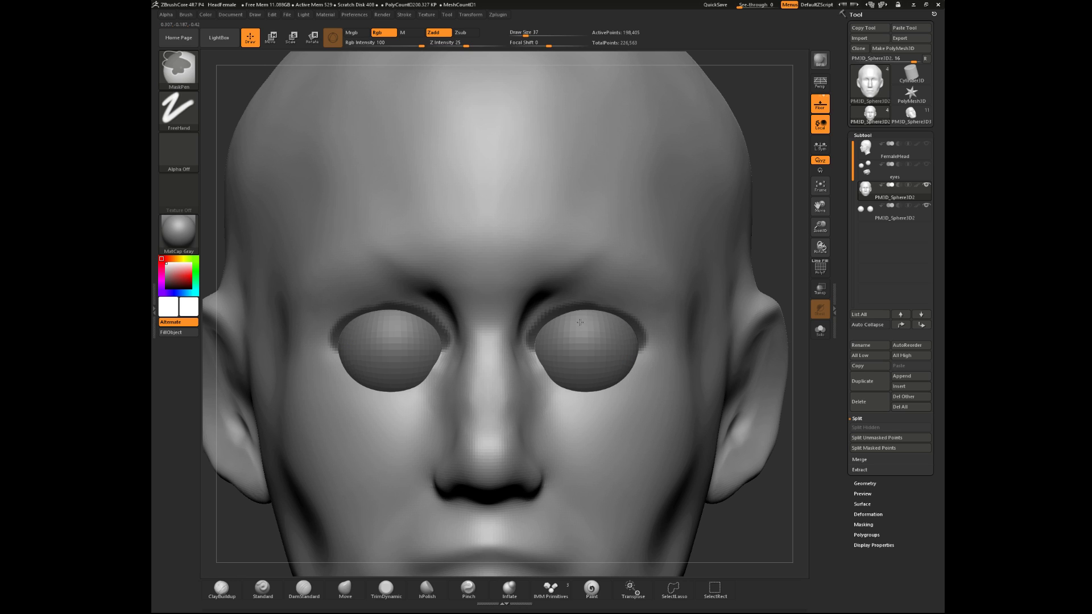
- Invert the mask so only the upper eyelid strips stay editable, and pull them forward from the face with a Transpose move line
{"action": "left_click_drag", "start_coordinate": [780, 232], "coordinate": [731, 247]}
{"action": "mouse_move", "coordinate": [471, 348]}
{"action": "left_mouse_down"}
{"action": "mouse_move", "coordinate": [339, 315]}
{"action": "mouse_move", "coordinate": [354, 221]}
{"action": "mouse_move", "coordinate": [408, 275]}
{"action": "mouse_move", "coordinate": [378, 261]}
{"action": "mouse_move", "coordinate": [383, 297]}
{"action": "mouse_move", "coordinate": [466, 299]}
{"action": "mouse_move", "coordinate": [342, 298]}
{"action": "left_mouse_up"}
{"action": "left_click", "coordinate": [365, 292], "text": "ctrl"}
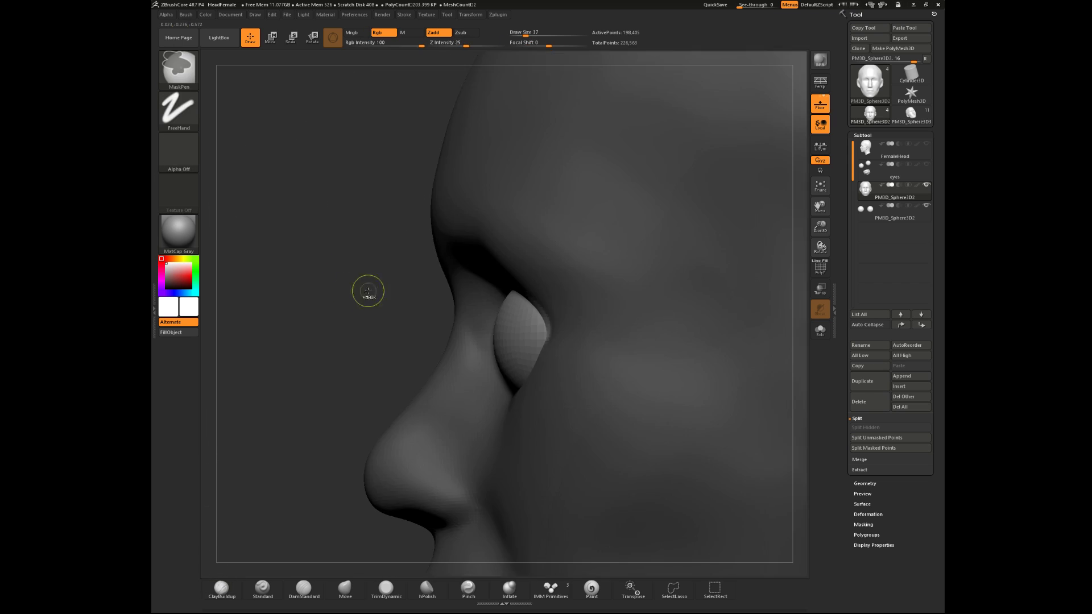
{"action": "left_click", "coordinate": [291, 38]}
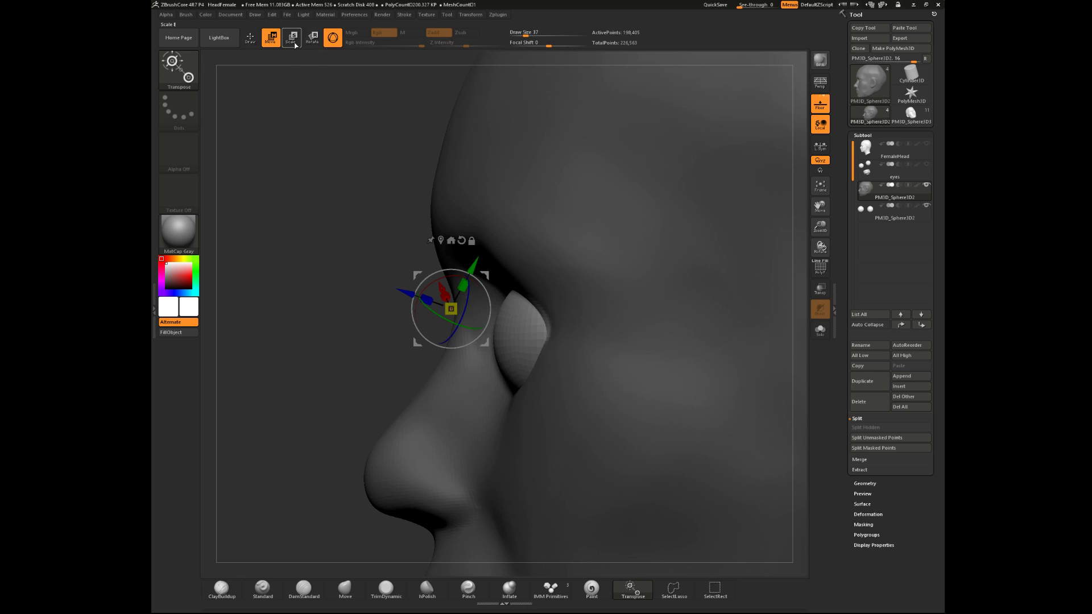
{"action": "left_click", "coordinate": [312, 37]}
{"action": "left_click", "coordinate": [333, 38]}
{"action": "mouse_move", "coordinate": [637, 339]}
{"action": "left_mouse_down"}
{"action": "mouse_move", "coordinate": [524, 278]}
{"action": "mouse_move", "coordinate": [503, 328]}
{"action": "left_mouse_up"}
{"action": "key", "text": "w"}
{"action": "left_click_drag", "start_coordinate": [577, 313], "coordinate": [567, 310]}
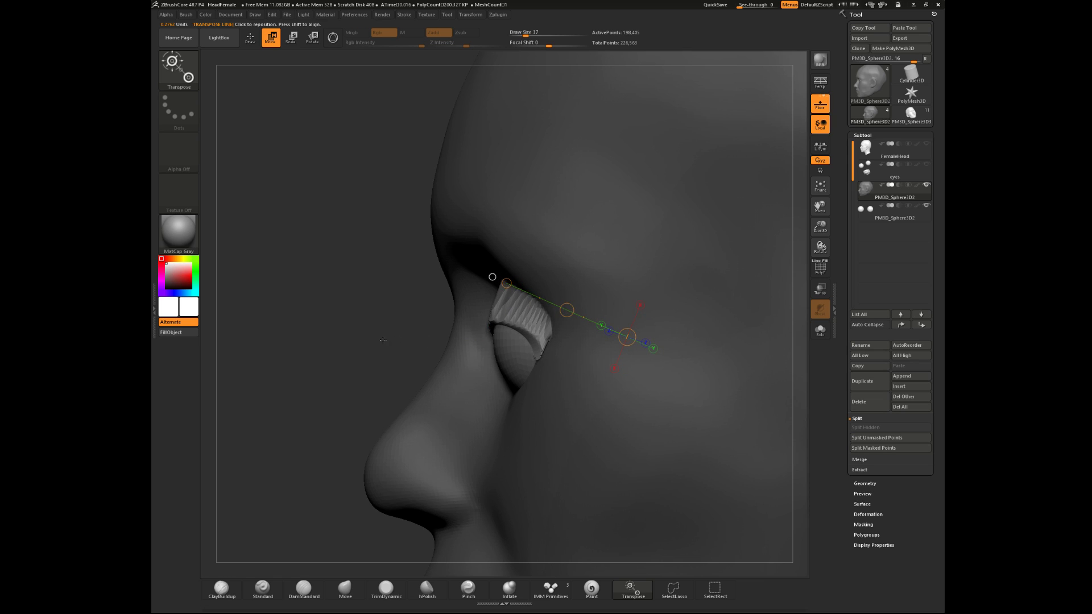
- Adjust the protruding upper eyelid strips further with the front end of the Transpose move line
{"action": "left_click_drag", "start_coordinate": [381, 342], "coordinate": [574, 341]}
{"action": "left_click_drag", "start_coordinate": [749, 222], "coordinate": [511, 243], "text": "alt"}
{"action": "left_click", "coordinate": [312, 37]}
{"action": "key", "text": "w"}
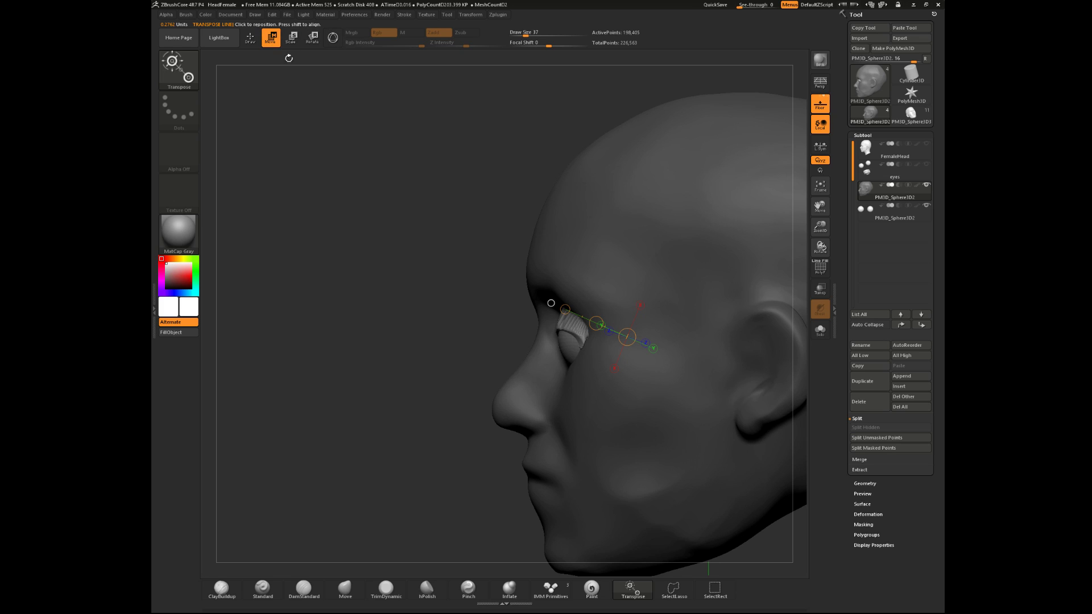
{"action": "left_click_drag", "start_coordinate": [565, 310], "coordinate": [555, 300]}
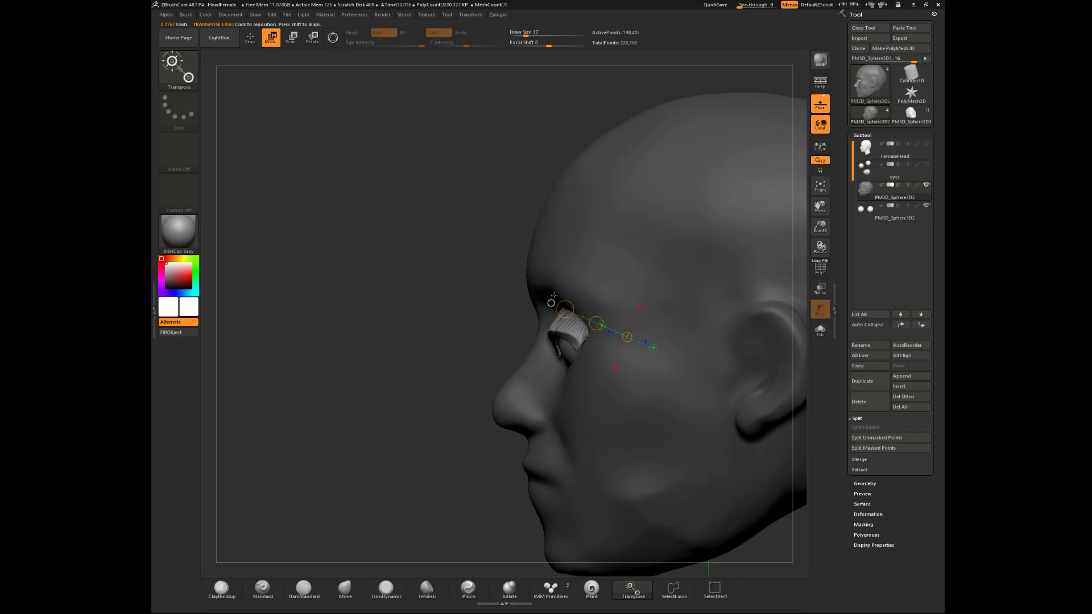
- Try to scale the upper eyelid strips with the Transpose line, undo it, and return to Move mode
{"action": "left_click", "coordinate": [309, 37]}
{"action": "left_click", "coordinate": [291, 39]}
{"action": "left_click", "coordinate": [272, 42]}
{"action": "left_click", "coordinate": [297, 43]}
{"action": "left_click_drag", "start_coordinate": [575, 337], "coordinate": [602, 312]}
{"action": "key", "text": "ctrl+z"}
{"action": "left_click", "coordinate": [270, 39]}
- Select the Move brush at draw size 101 and pull the middle of the upper eyelid edges over the eyeballs
{"action": "left_click_drag", "start_coordinate": [454, 340], "coordinate": [507, 334]}
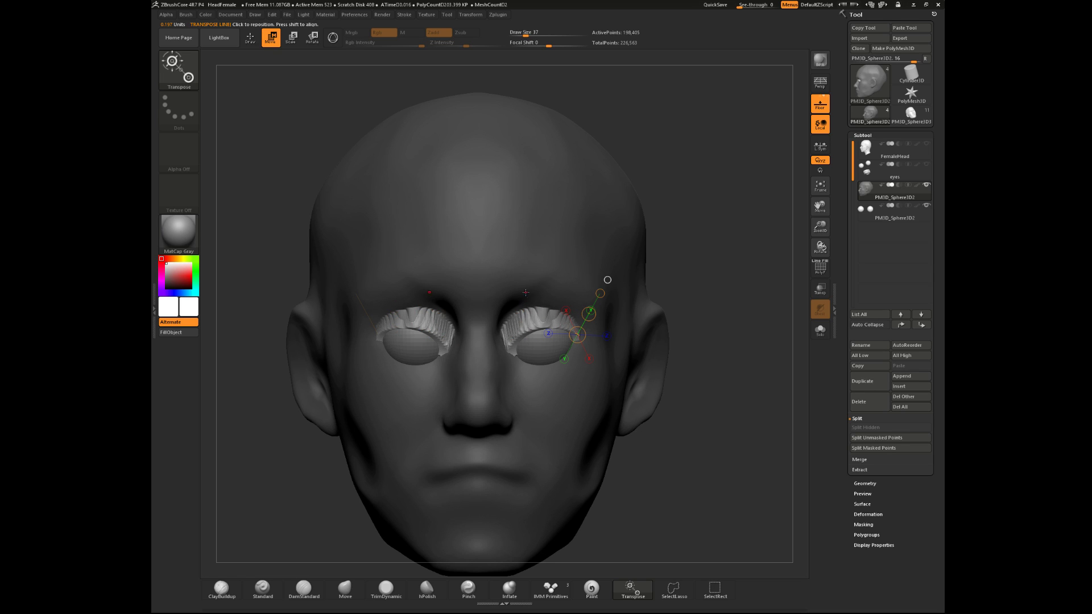
{"action": "key", "text": "q"}
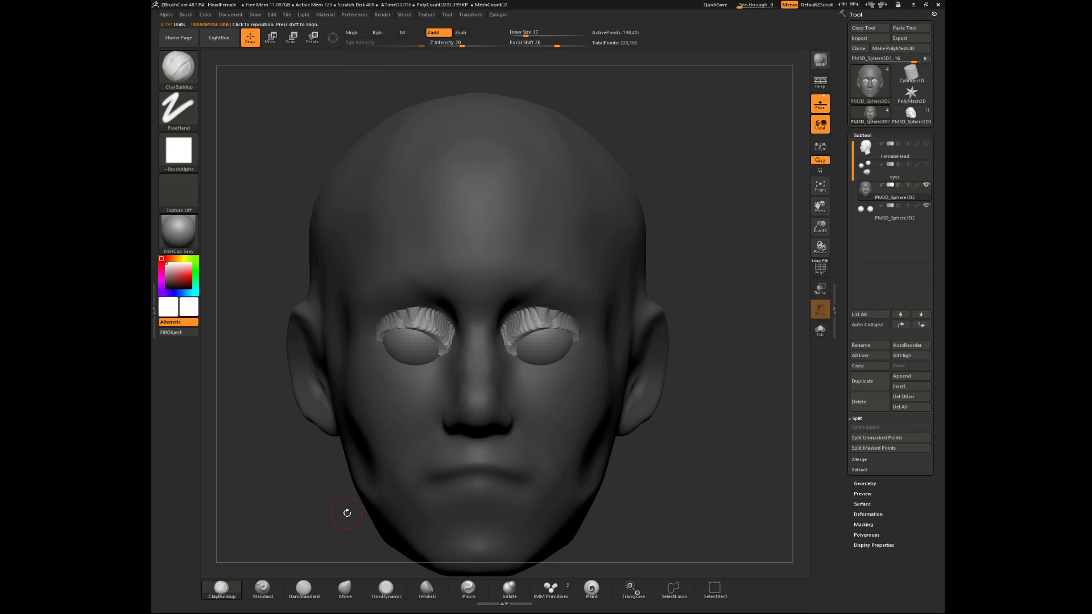
{"action": "left_click", "coordinate": [345, 590]}
{"action": "mouse_move", "coordinate": [693, 276]}
{"action": "left_mouse_down", "text": "alt"}
{"action": "mouse_move", "coordinate": [731, 276]}
{"action": "mouse_move", "coordinate": [677, 244]}
{"action": "left_mouse_up", "text": "alt"}
{"action": "key", "text": "space"}
{"action": "left_click_drag", "start_coordinate": [539, 314], "coordinate": [548, 314]}
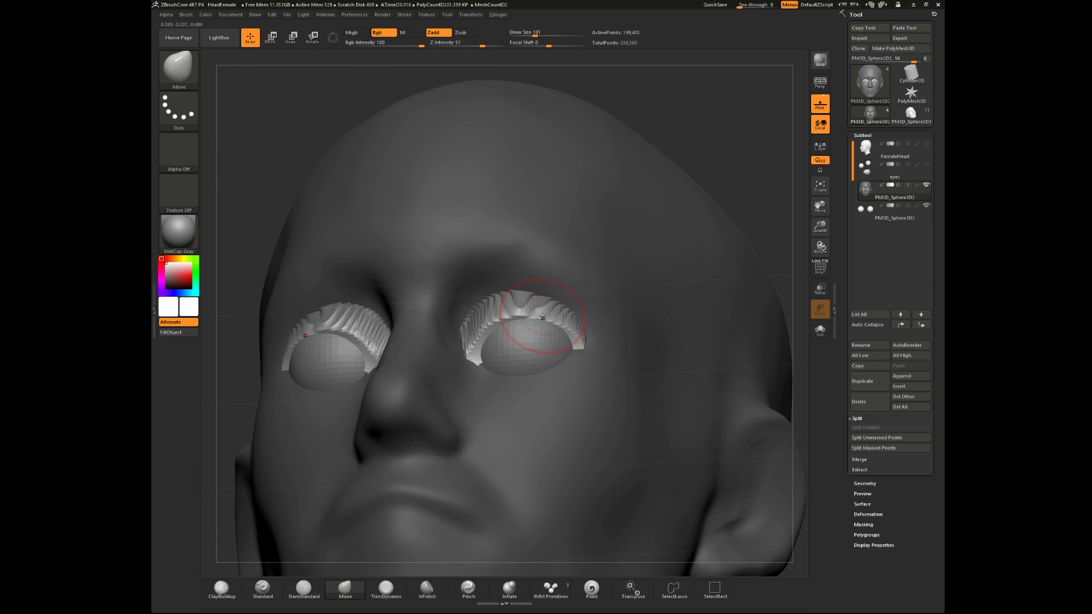
{"action": "left_click_drag", "start_coordinate": [780, 127], "coordinate": [738, 117]}
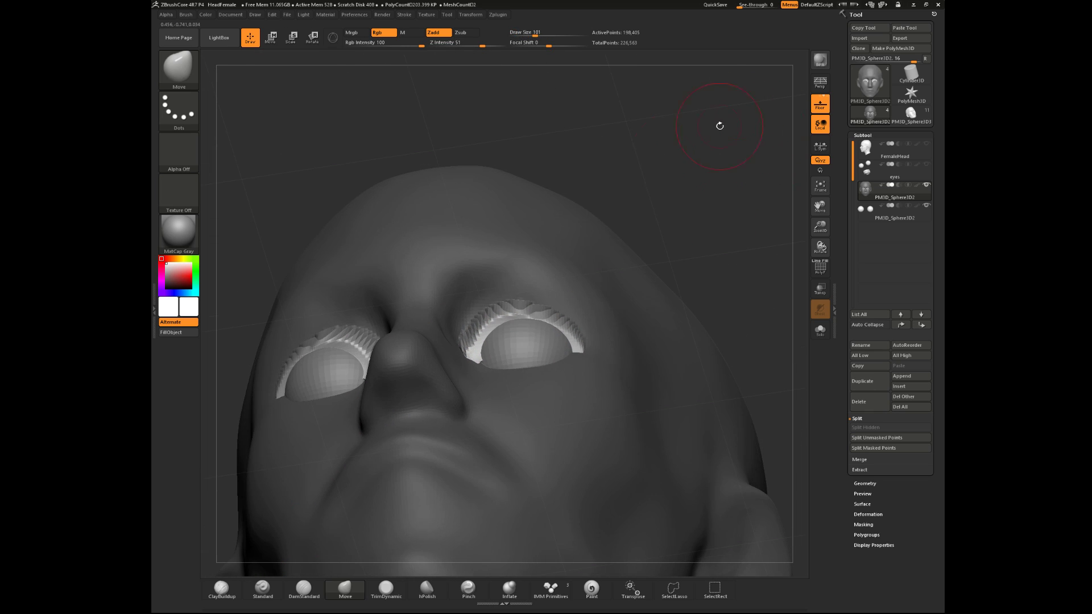
{"action": "left_click_drag", "start_coordinate": [528, 308], "coordinate": [531, 314]}
- Reshape the outer and inner corners of the upper eyelids with the Move brush, working from several angles
{"action": "left_click_drag", "start_coordinate": [670, 193], "coordinate": [646, 196]}
{"action": "left_click_drag", "start_coordinate": [563, 329], "coordinate": [552, 323]}
{"action": "mouse_move", "coordinate": [705, 122]}
{"action": "left_mouse_down"}
{"action": "mouse_move", "coordinate": [764, 150]}
{"action": "mouse_move", "coordinate": [748, 178]}
{"action": "left_mouse_up"}
{"action": "left_click_drag", "start_coordinate": [492, 384], "coordinate": [500, 367]}
{"action": "left_click_drag", "start_coordinate": [673, 295], "coordinate": [597, 304]}
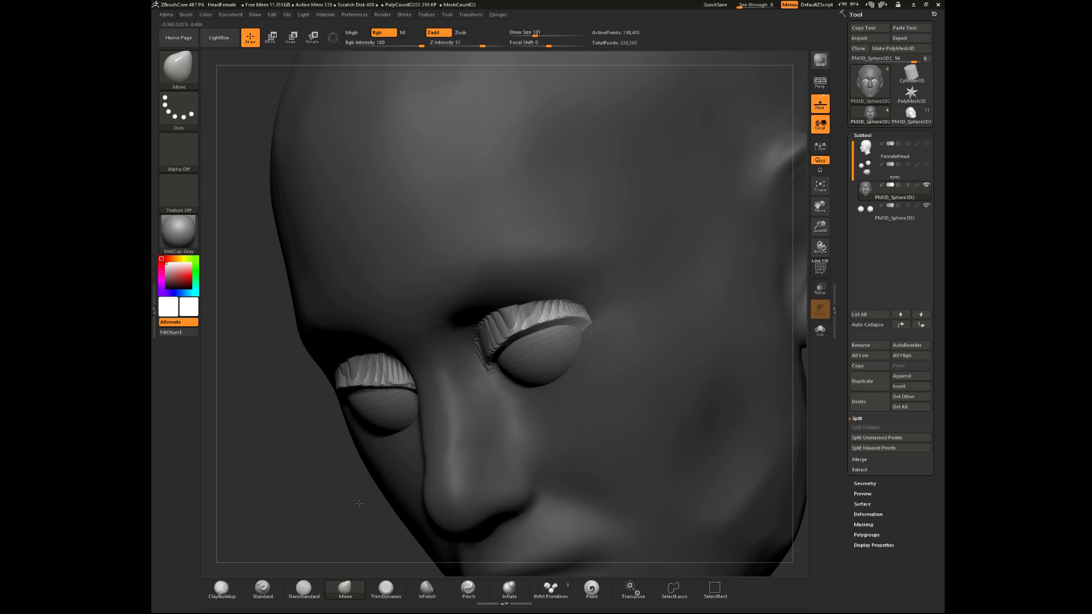
{"action": "left_click_drag", "start_coordinate": [360, 503], "coordinate": [478, 365]}
{"action": "mouse_move", "coordinate": [373, 510]}
{"action": "left_mouse_down"}
{"action": "mouse_move", "coordinate": [515, 455]}
{"action": "mouse_move", "coordinate": [516, 438]}
{"action": "left_mouse_up"}
{"action": "left_click_drag", "start_coordinate": [503, 365], "coordinate": [480, 373]}
- Set the Move brush's draw size to 128 and refine the arch of the upper eyelids around the eyeballs
{"action": "mouse_move", "coordinate": [610, 337]}
{"action": "left_mouse_down"}
{"action": "mouse_move", "coordinate": [708, 247]}
{"action": "mouse_move", "coordinate": [514, 359]}
{"action": "mouse_move", "coordinate": [699, 272]}
{"action": "left_mouse_up"}
{"action": "key", "text": "f"}
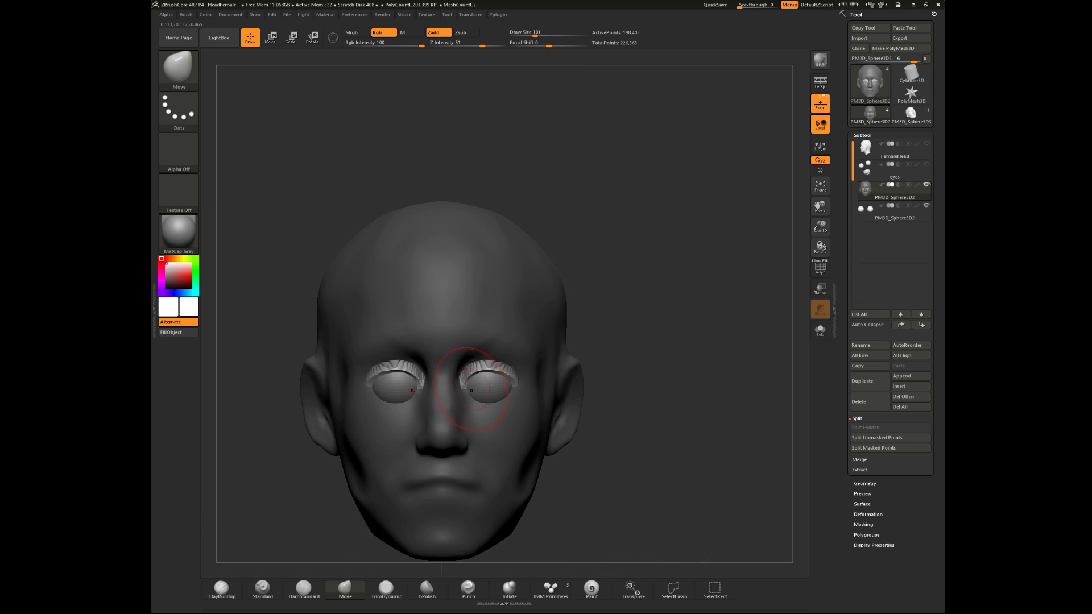
{"action": "key", "text": "space"}
{"action": "left_click", "coordinate": [470, 377]}
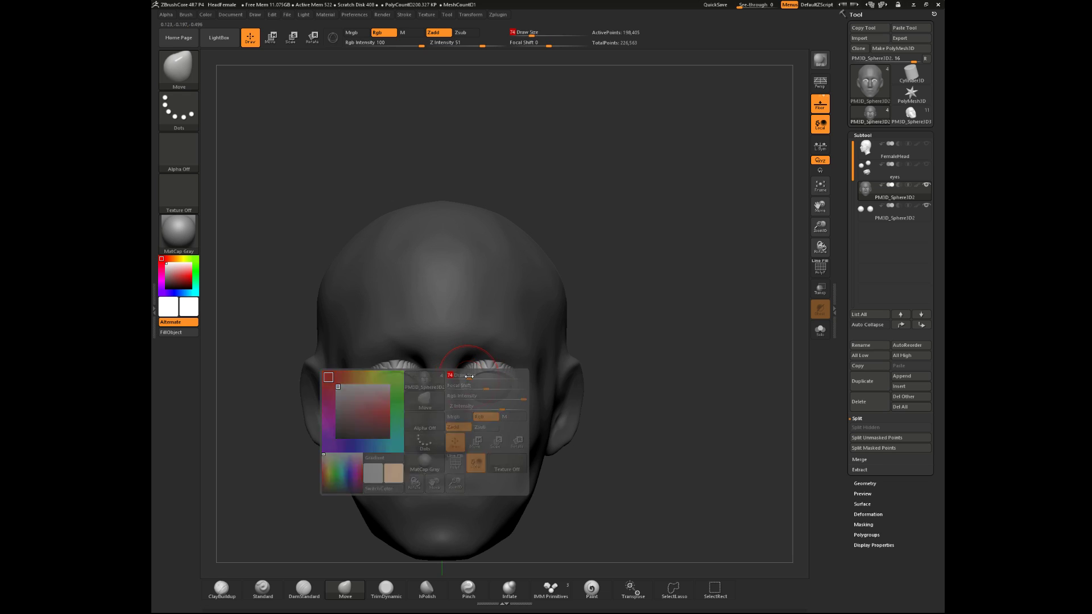
{"action": "key", "text": "space"}
{"action": "left_click", "coordinate": [482, 375]}
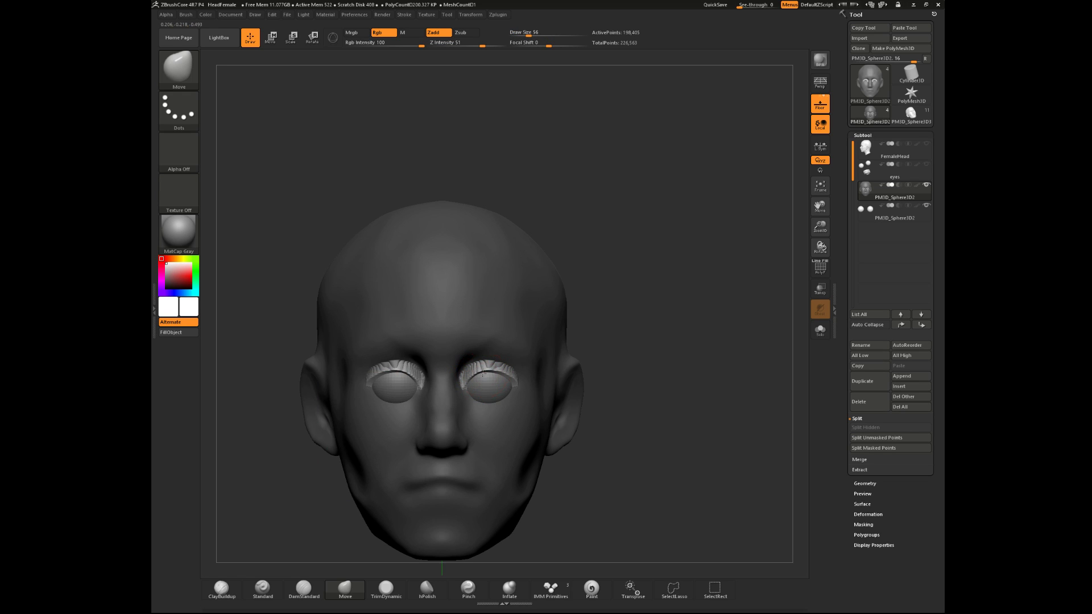
{"action": "left_click_drag", "start_coordinate": [685, 358], "coordinate": [620, 315]}
{"action": "mouse_move", "coordinate": [641, 178]}
{"action": "left_mouse_down"}
{"action": "mouse_move", "coordinate": [670, 214]}
{"action": "mouse_move", "coordinate": [659, 233]}
{"action": "left_mouse_up"}
{"action": "key", "text": "space"}
{"action": "left_click", "coordinate": [537, 391]}
{"action": "mouse_move", "coordinate": [663, 336]}
{"action": "left_mouse_down"}
{"action": "mouse_move", "coordinate": [671, 302]}
{"action": "mouse_move", "coordinate": [631, 352]}
{"action": "mouse_move", "coordinate": [660, 346]}
{"action": "left_mouse_up"}
{"action": "left_click_drag", "start_coordinate": [506, 391], "coordinate": [507, 390]}
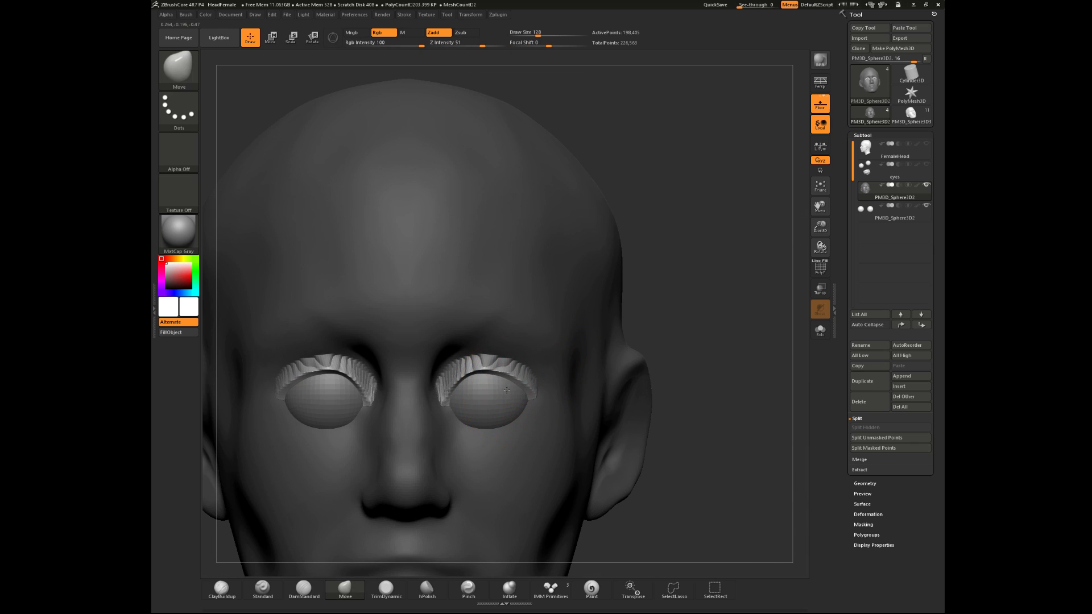
{"action": "left_click_drag", "start_coordinate": [684, 278], "coordinate": [640, 227]}
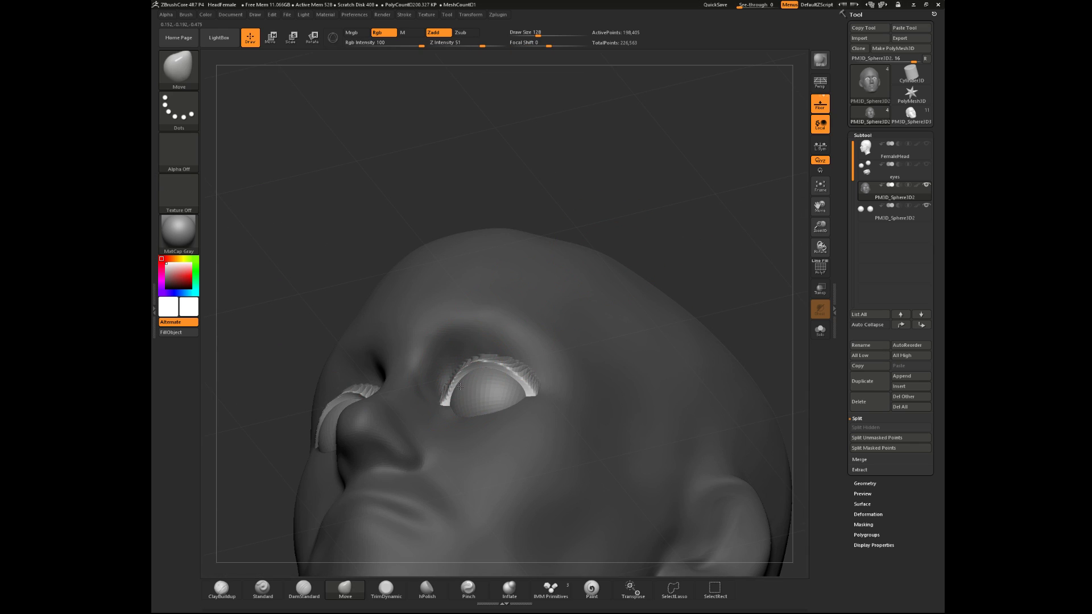
{"action": "left_click_drag", "start_coordinate": [665, 141], "coordinate": [666, 252]}
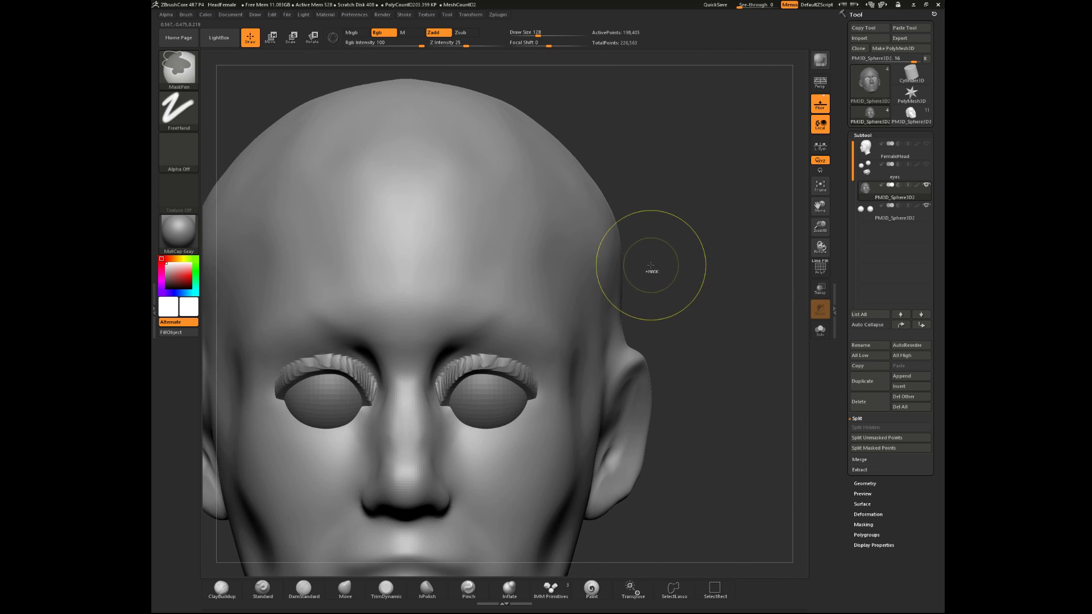
- Clear the existing mask and paint a mask along the lower eyelids at draw size 29
{"action": "key", "text": "space"}
{"action": "left_click_drag", "start_coordinate": [470, 409], "coordinate": [447, 409]}
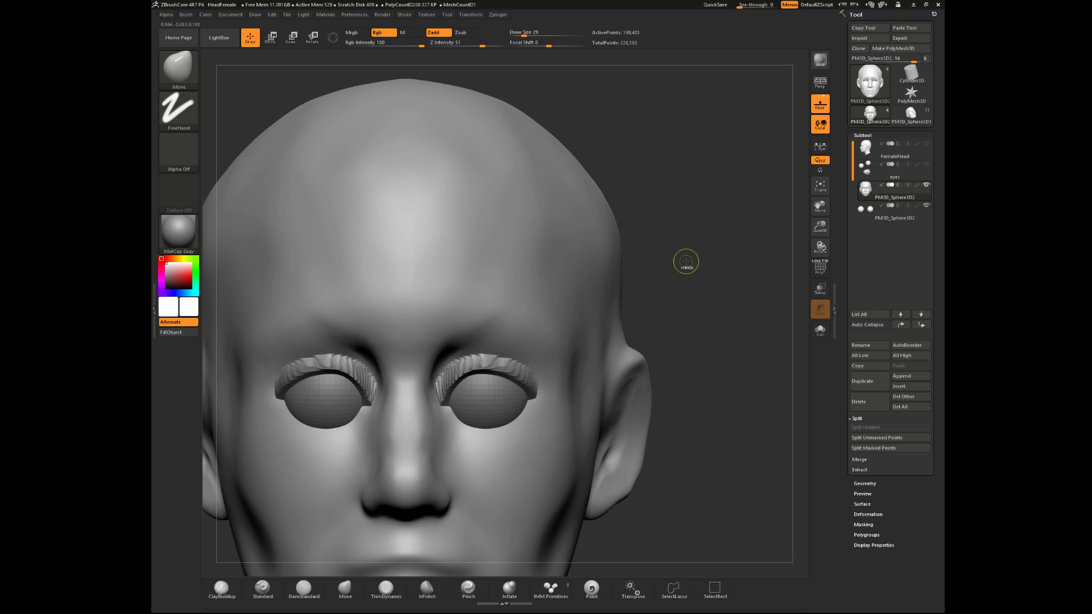
{"action": "left_click_drag", "start_coordinate": [685, 262], "coordinate": [698, 279], "text": "ctrl"}
{"action": "mouse_move", "coordinate": [456, 410]}
{"action": "left_mouse_down", "text": "ctrl"}
{"action": "mouse_move", "coordinate": [483, 431]}
{"action": "mouse_move", "coordinate": [512, 428]}
{"action": "mouse_move", "coordinate": [521, 411]}
{"action": "left_mouse_up", "text": "ctrl"}
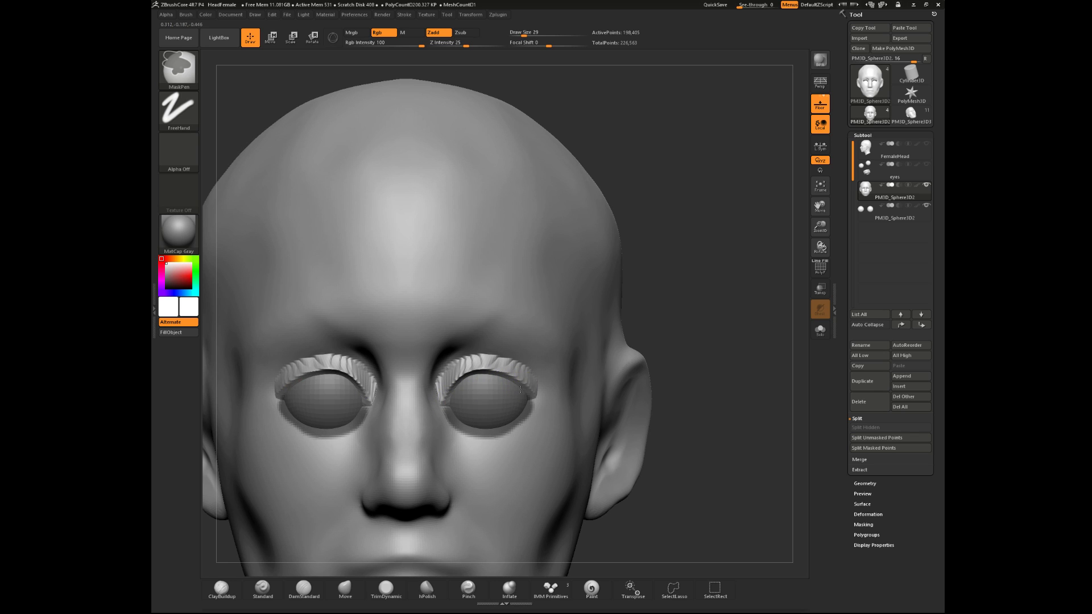
- Invert the mask and pull the lower eyelid strips out from the face with a Transpose move line
{"action": "left_click_drag", "start_coordinate": [629, 324], "coordinate": [343, 159]}
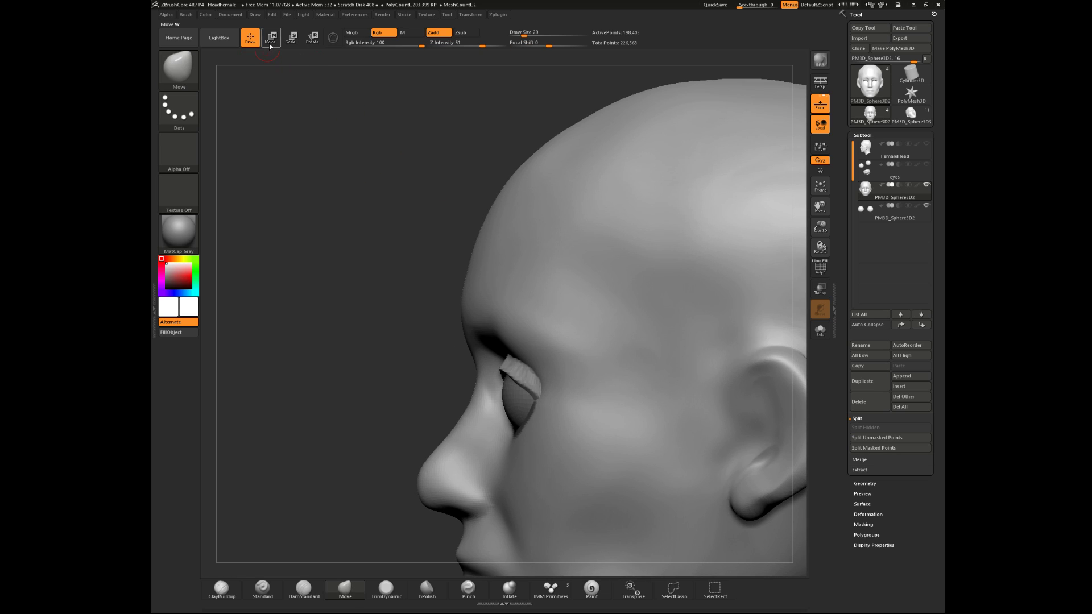
{"action": "left_click", "coordinate": [356, 200], "text": "ctrl"}
{"action": "left_click", "coordinate": [312, 37]}
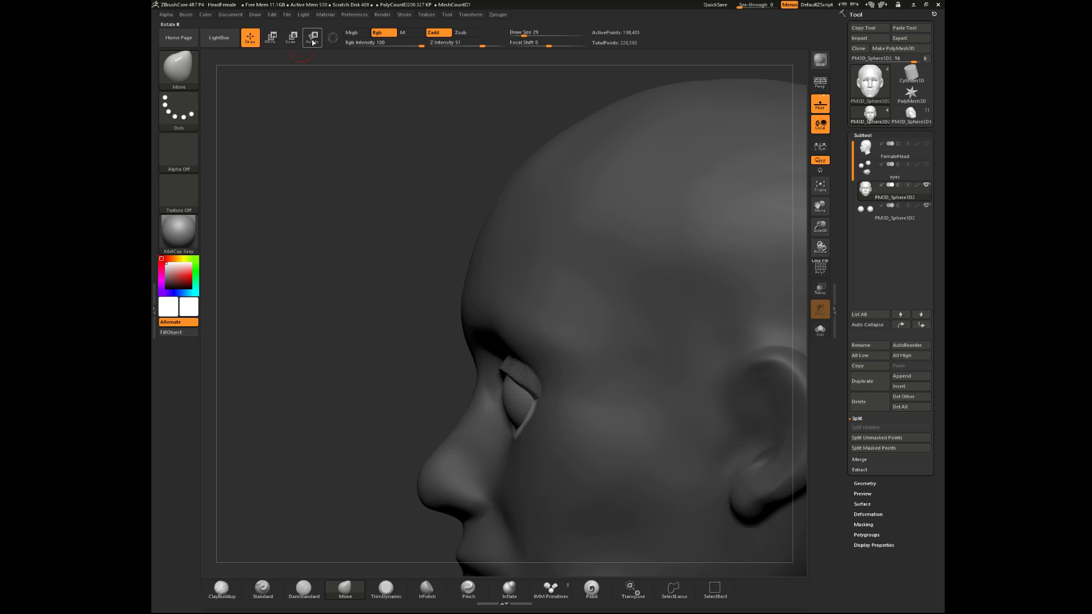
{"action": "mouse_move", "coordinate": [609, 377]}
{"action": "left_mouse_down"}
{"action": "mouse_move", "coordinate": [540, 405]}
{"action": "mouse_move", "coordinate": [535, 384]}
{"action": "left_mouse_up"}
{"action": "left_click", "coordinate": [271, 38]}
{"action": "left_click_drag", "start_coordinate": [576, 394], "coordinate": [580, 404]}
{"action": "left_click_drag", "start_coordinate": [357, 399], "coordinate": [415, 407]}
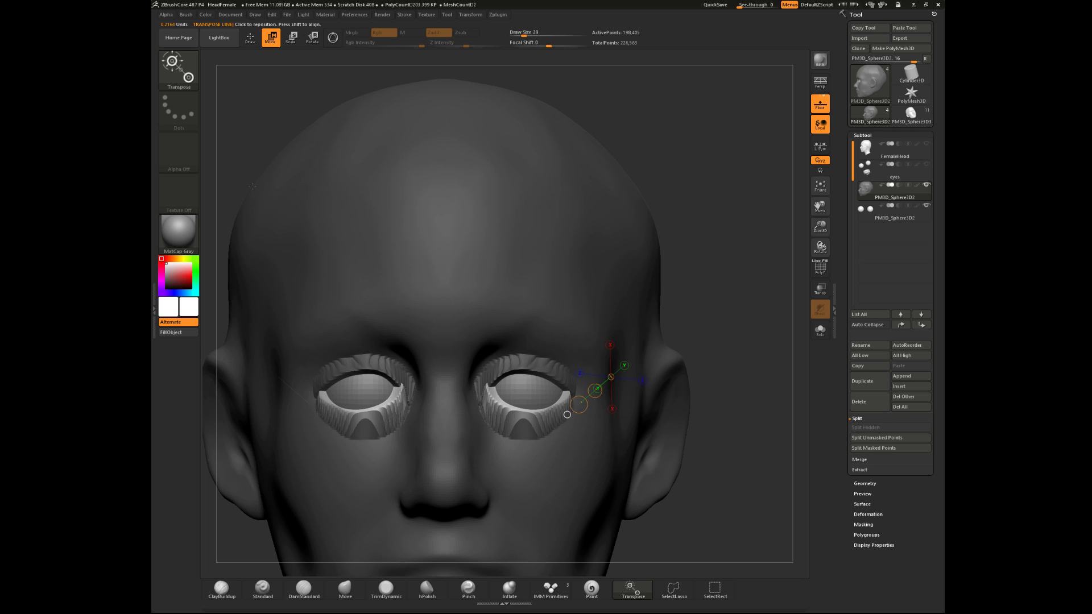
- Shape the inner corners of the lower eyelids with the Move brush so they meet the upper lids
{"action": "left_click", "coordinate": [345, 588]}
{"action": "left_click_drag", "start_coordinate": [692, 285], "coordinate": [669, 279]}
{"action": "key", "text": "space"}
{"action": "left_click", "coordinate": [513, 359]}
{"action": "mouse_move", "coordinate": [496, 381]}
{"action": "left_mouse_down"}
{"action": "mouse_move", "coordinate": [490, 400]}
{"action": "mouse_move", "coordinate": [510, 395]}
{"action": "left_mouse_up"}
{"action": "mouse_move", "coordinate": [714, 308]}
{"action": "left_mouse_down"}
{"action": "mouse_move", "coordinate": [703, 340]}
{"action": "mouse_move", "coordinate": [716, 324]}
{"action": "left_mouse_up"}
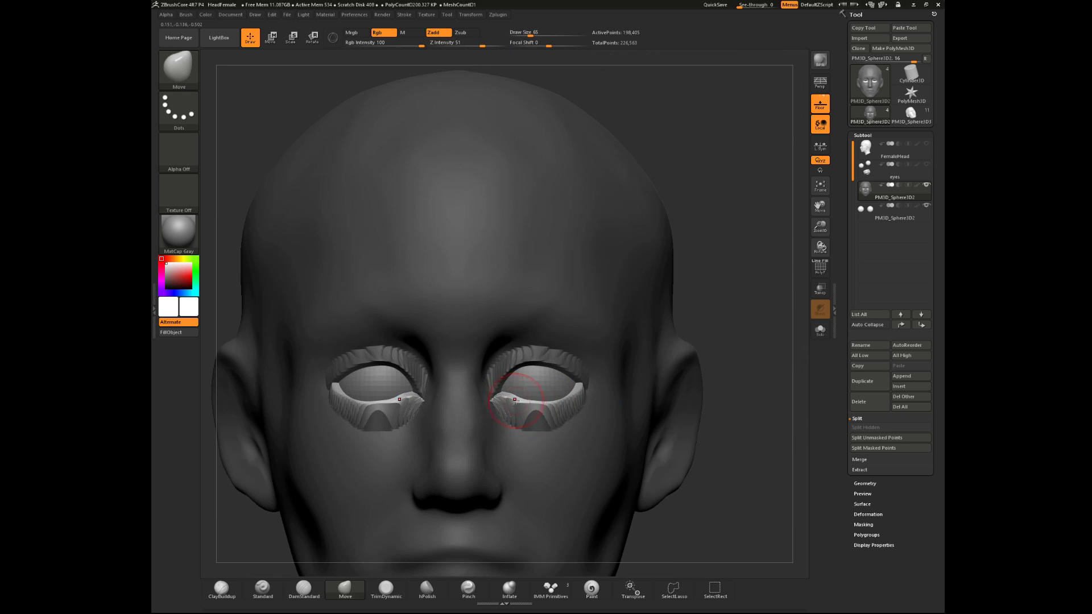
{"action": "left_click_drag", "start_coordinate": [514, 391], "coordinate": [512, 394]}
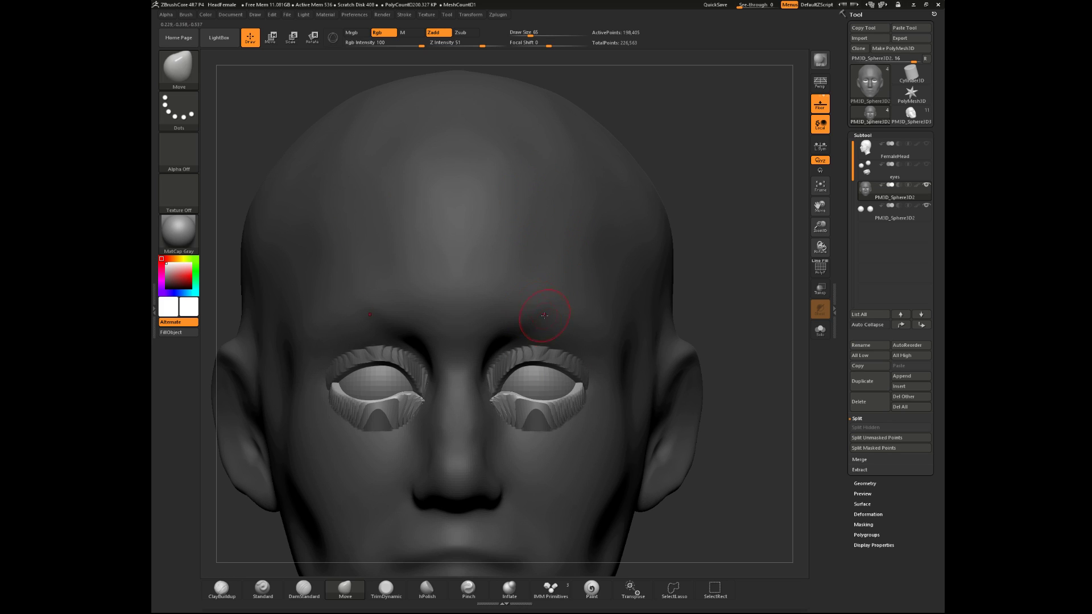
- Set the Move brush's draw size to 94 and refine the curve and inner corners of the lower eyelids
{"action": "key", "text": "space"}
{"action": "key", "text": "space"}
{"action": "left_click_drag", "start_coordinate": [558, 390], "coordinate": [565, 406]}
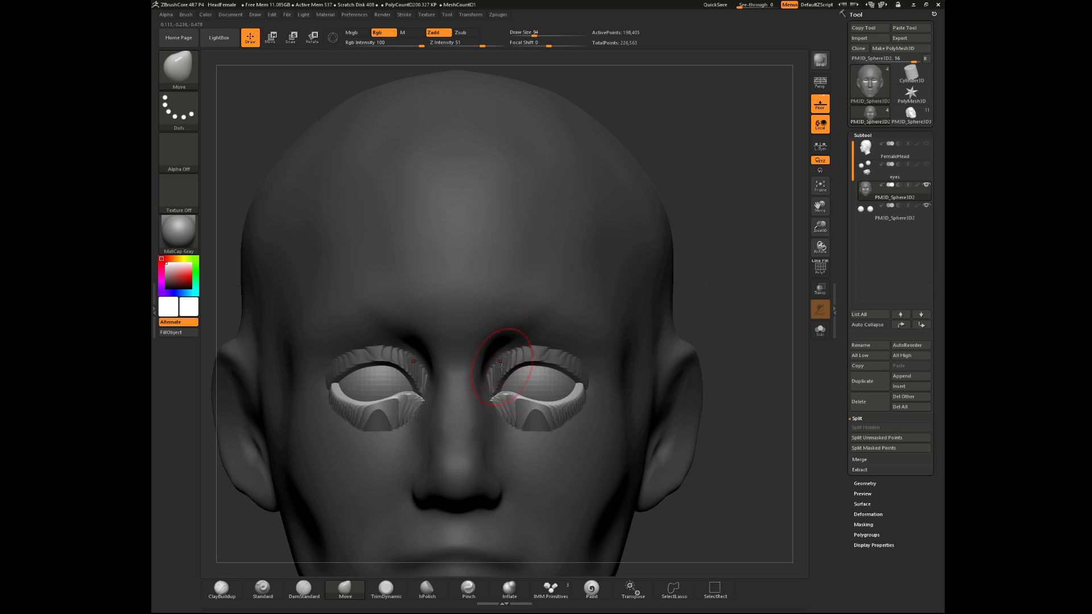
{"action": "left_click_drag", "start_coordinate": [704, 262], "coordinate": [489, 402]}
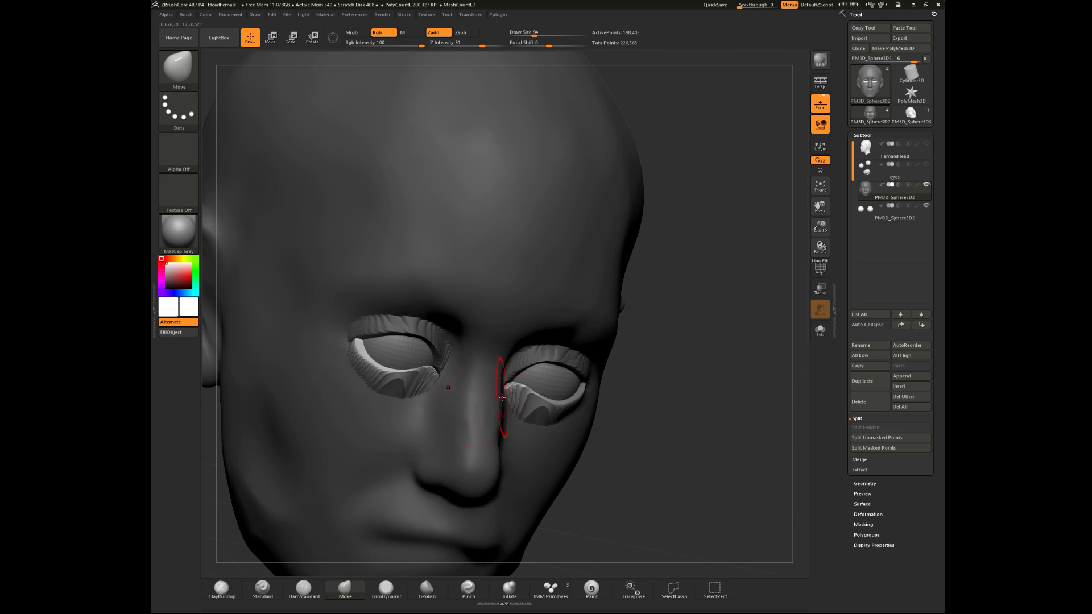
{"action": "left_click_drag", "start_coordinate": [683, 371], "coordinate": [666, 351]}
{"action": "left_click_drag", "start_coordinate": [341, 460], "coordinate": [468, 390]}
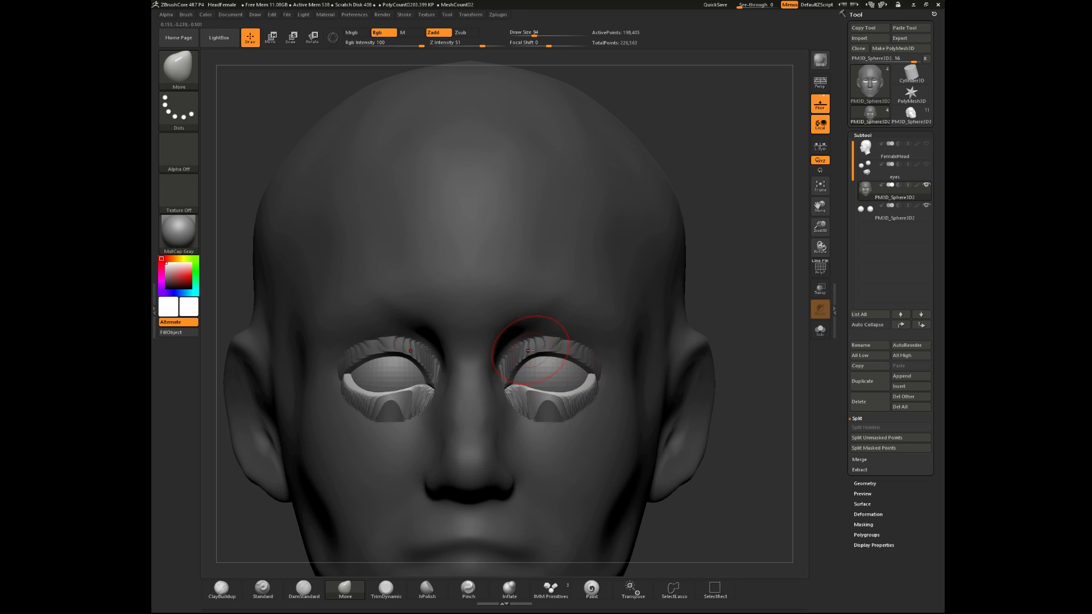
- Clear the mask from the head and try remeshing it with DynaMesh at the existing resolution
{"action": "mouse_move", "coordinate": [734, 234]}
{"action": "left_mouse_down", "text": "ctrl"}
{"action": "mouse_move", "coordinate": [763, 247]}
{"action": "mouse_move", "coordinate": [748, 303]}
{"action": "mouse_move", "coordinate": [721, 219]}
{"action": "mouse_move", "coordinate": [698, 275]}
{"action": "mouse_move", "coordinate": [698, 364]}
{"action": "left_mouse_up", "text": "ctrl"}
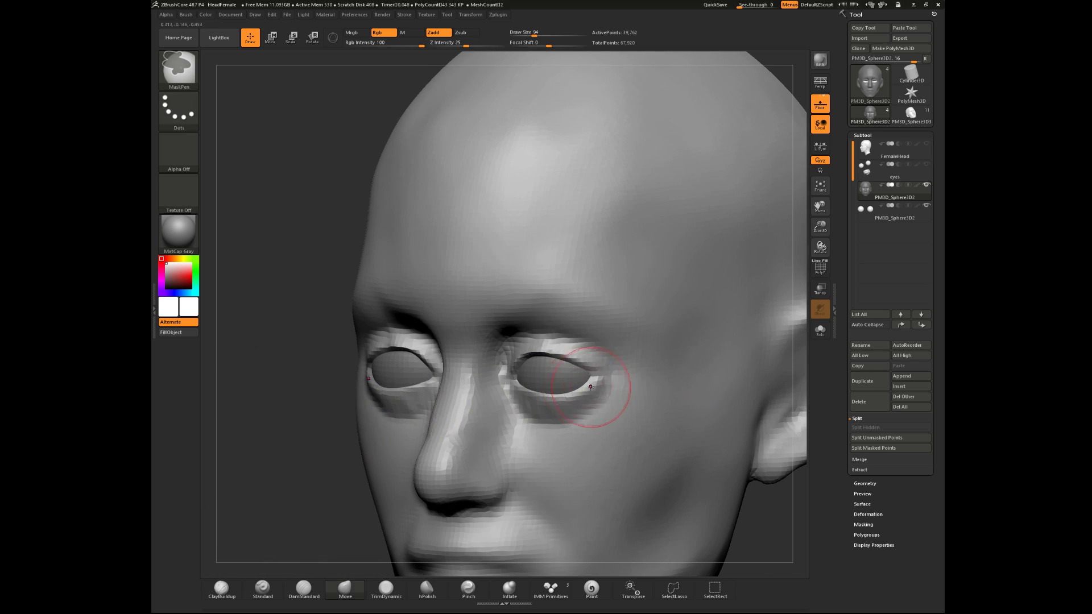
{"action": "left_click", "coordinate": [870, 448]}
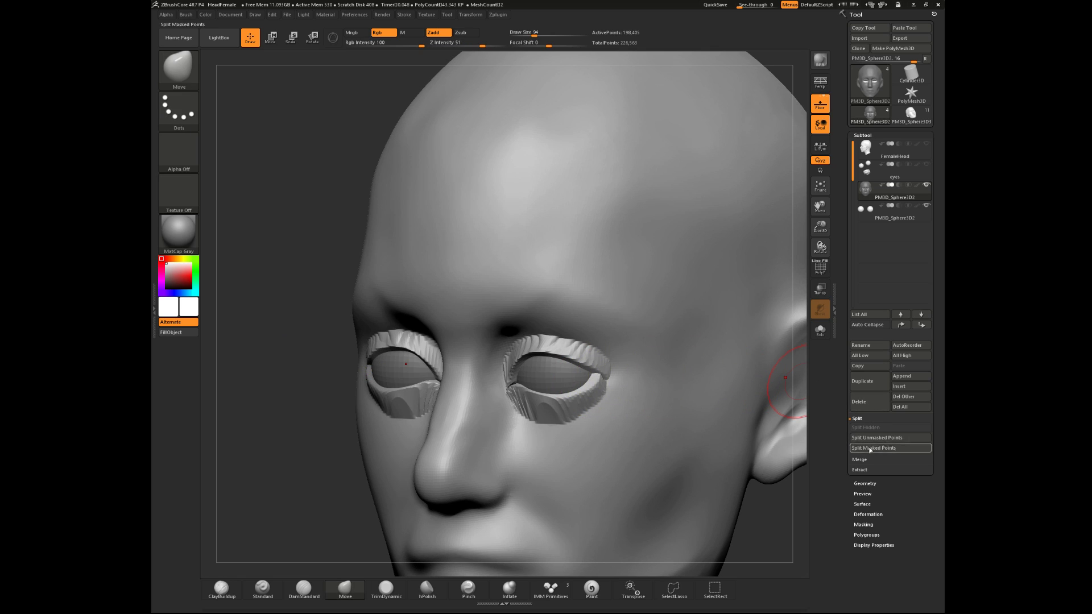
- Try remeshing the head with DynaMesh at resolution 296, and undo it
{"action": "left_click", "coordinate": [865, 483]}
{"action": "left_click_drag", "start_coordinate": [865, 585], "coordinate": [874, 585]}
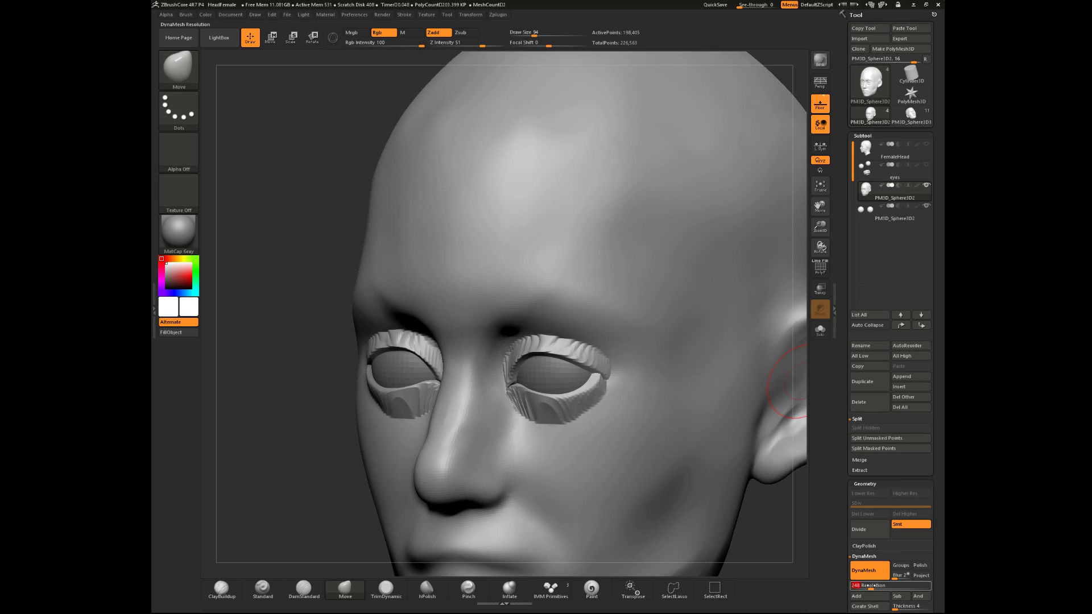
{"action": "left_click", "coordinate": [875, 571]}
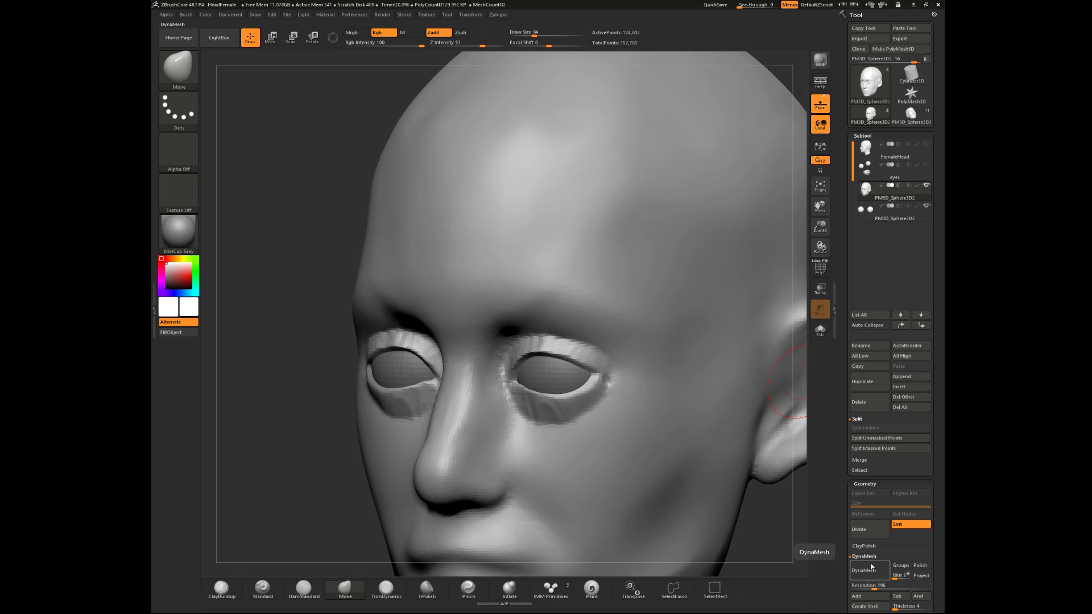
{"action": "left_click", "coordinate": [875, 571]}
{"action": "key", "text": "ctrl"}
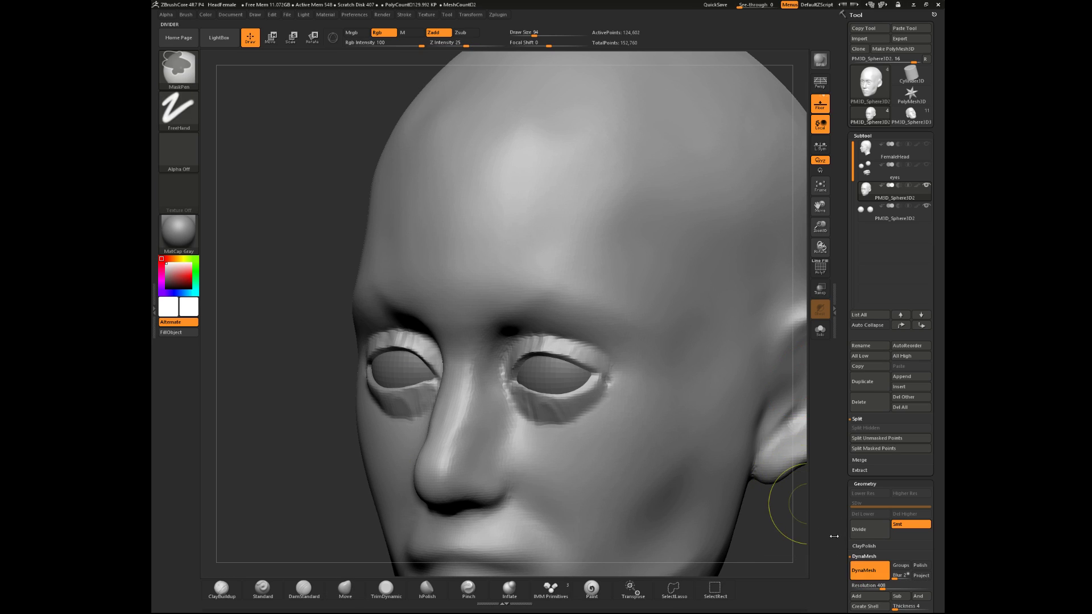
{"action": "key", "text": "ctrl+z"}
- Set the DynaMesh resolution to 592 and remesh the head
{"action": "left_click", "coordinate": [897, 587]}
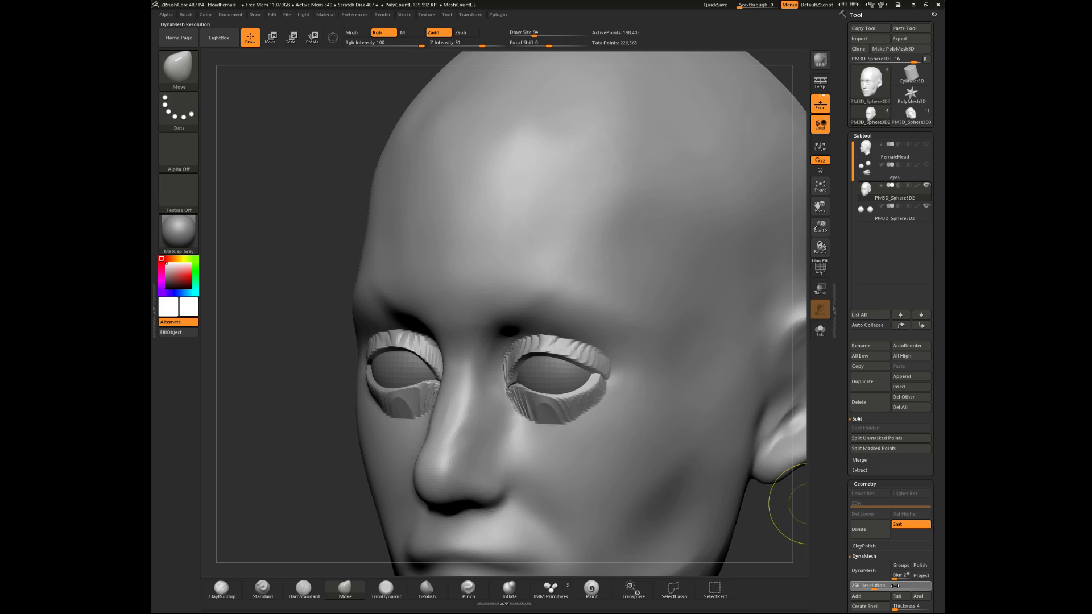
{"action": "left_click", "coordinate": [871, 572]}
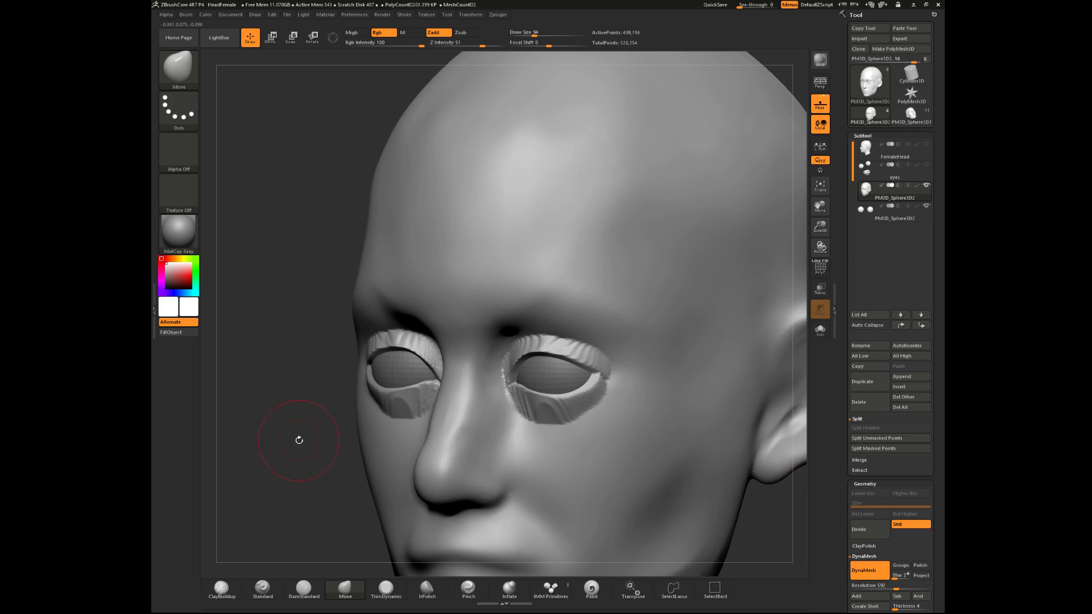
- Build up the inner eye corners beside the nose with ClayBuildup at draw size 35 and smooth the upper eyelids
{"action": "left_click_drag", "start_coordinate": [299, 439], "coordinate": [378, 446], "text": "shift"}
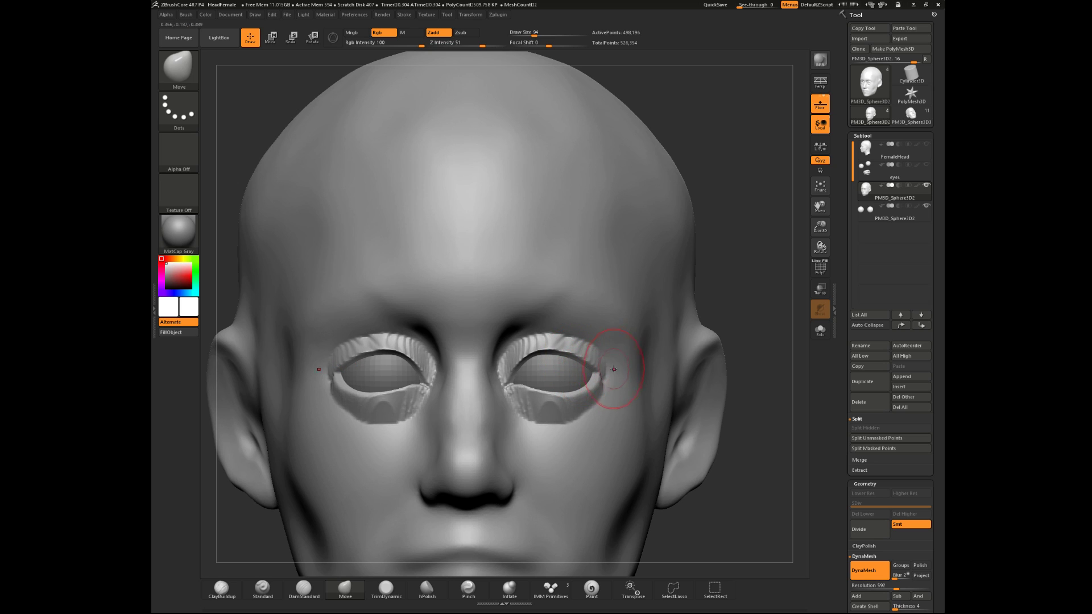
{"action": "left_click_drag", "start_coordinate": [758, 254], "coordinate": [728, 267]}
{"action": "left_click", "coordinate": [222, 588]}
{"action": "key", "text": "space"}
{"action": "left_click_drag", "start_coordinate": [583, 412], "coordinate": [575, 412]}
{"action": "left_click_drag", "start_coordinate": [740, 462], "coordinate": [768, 465]}
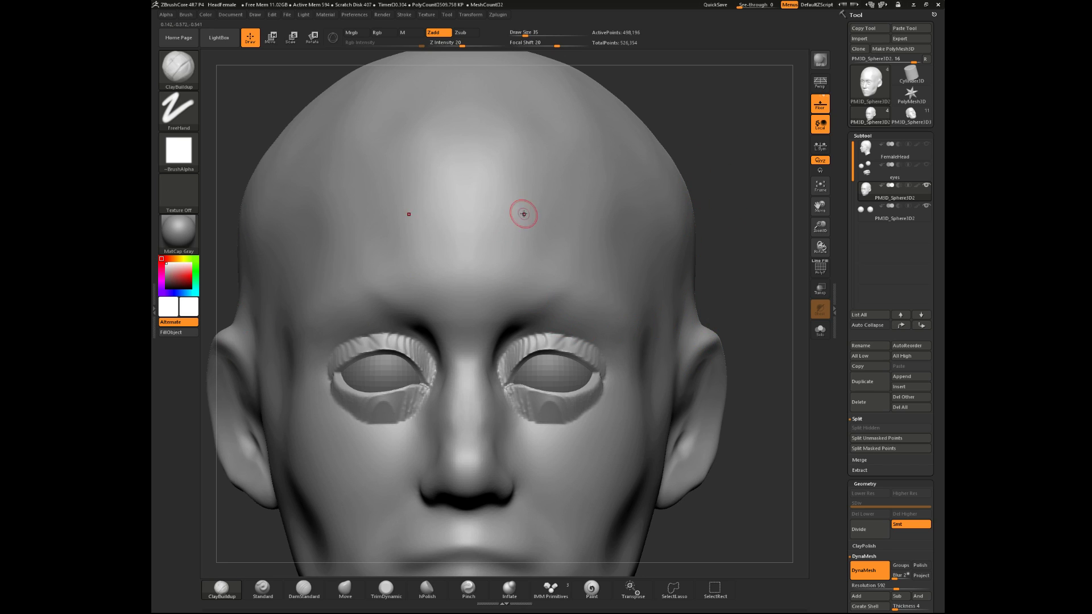
{"action": "left_click_drag", "start_coordinate": [721, 242], "coordinate": [747, 256]}
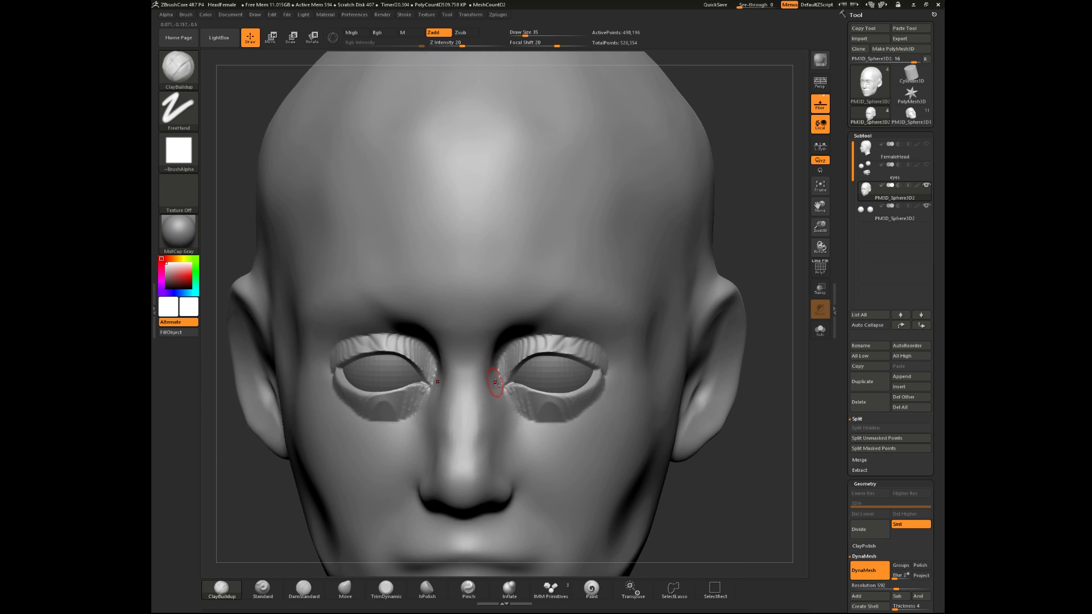
{"action": "left_click_drag", "start_coordinate": [494, 390], "coordinate": [500, 365]}
{"action": "key", "text": "shift"}
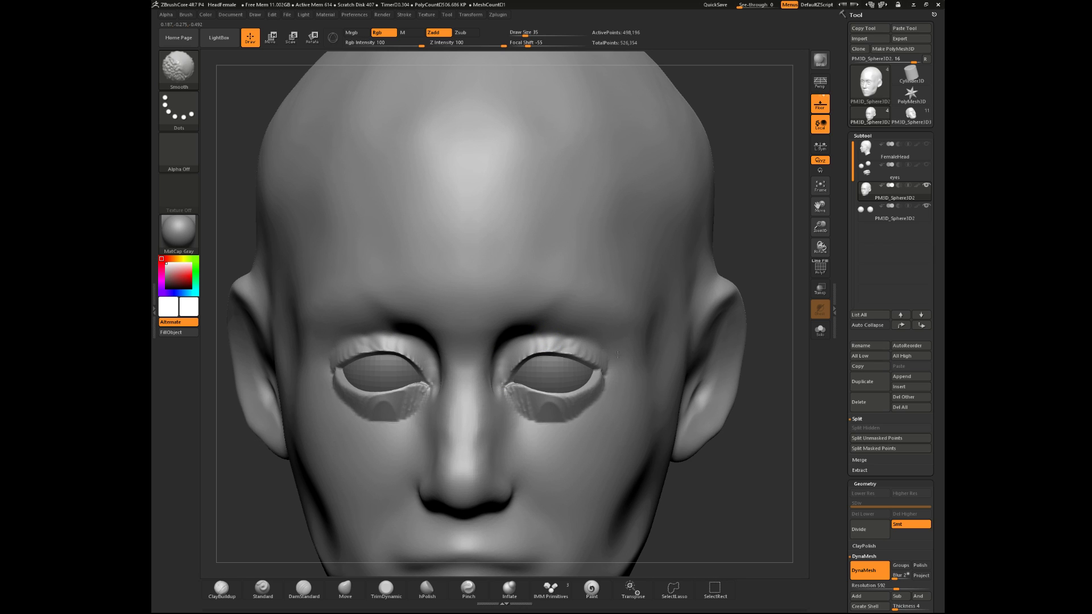
{"action": "left_click_drag", "start_coordinate": [770, 463], "coordinate": [610, 419]}
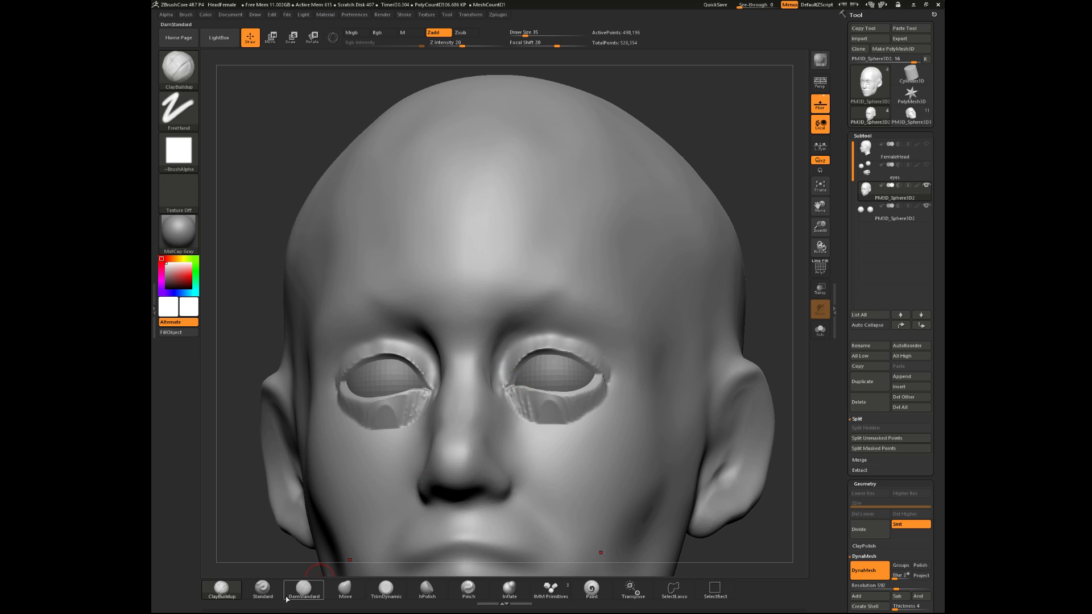
- Switch to the Standard brush at draw size 71 and smooth the lower eyelids into the cheeks
{"action": "left_click", "coordinate": [262, 588]}
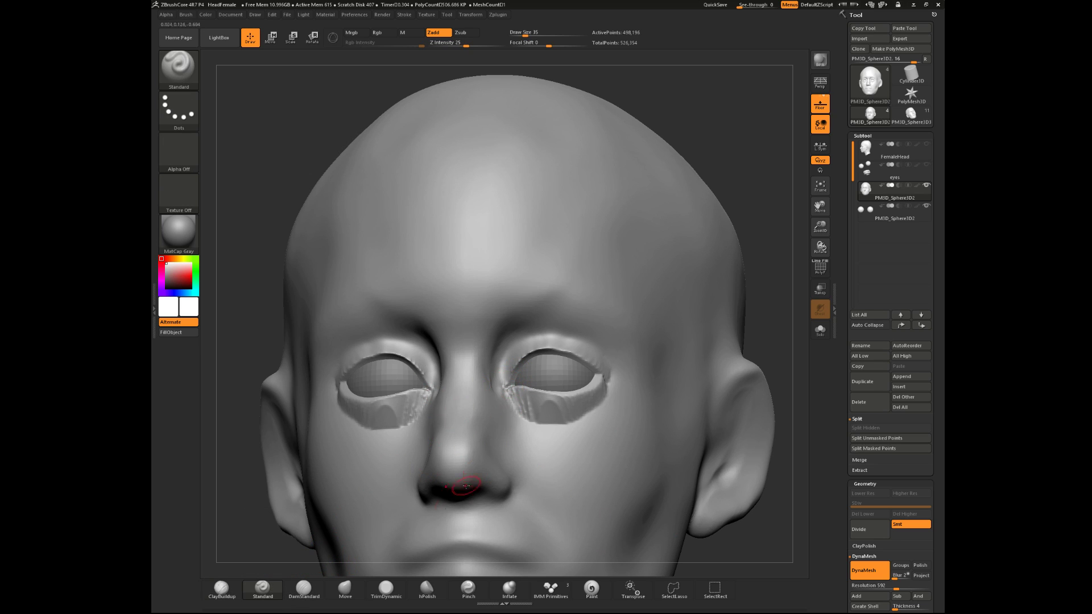
{"action": "key", "text": "shift"}
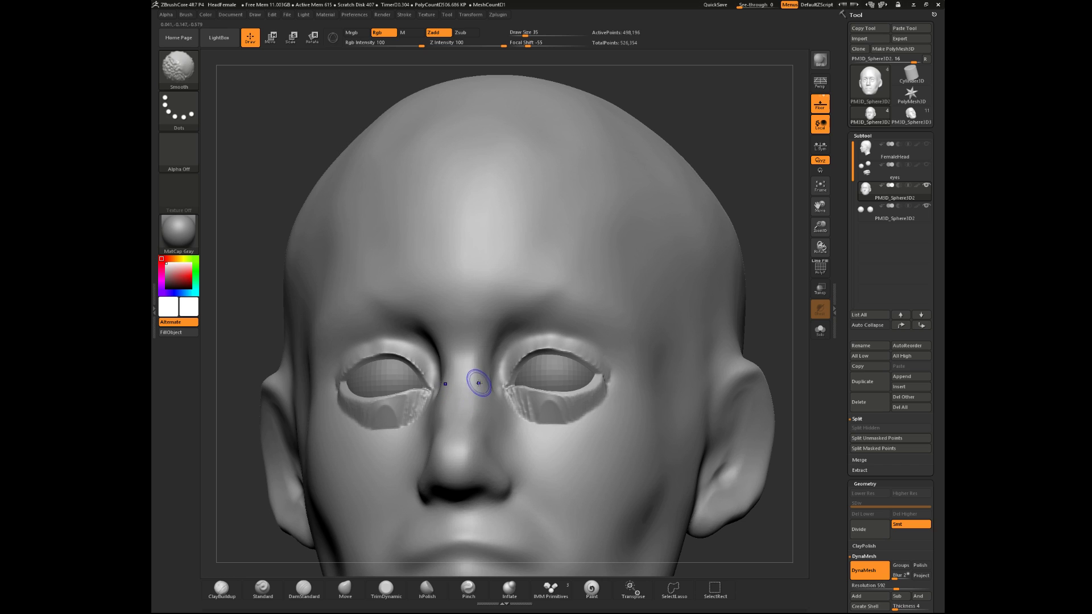
{"action": "mouse_move", "coordinate": [759, 266]}
{"action": "left_mouse_down", "text": "alt"}
{"action": "mouse_move", "coordinate": [757, 239]}
{"action": "mouse_move", "coordinate": [660, 285]}
{"action": "left_mouse_up", "text": "alt"}
{"action": "key", "text": "space"}
{"action": "left_click_drag", "start_coordinate": [484, 369], "coordinate": [478, 368]}
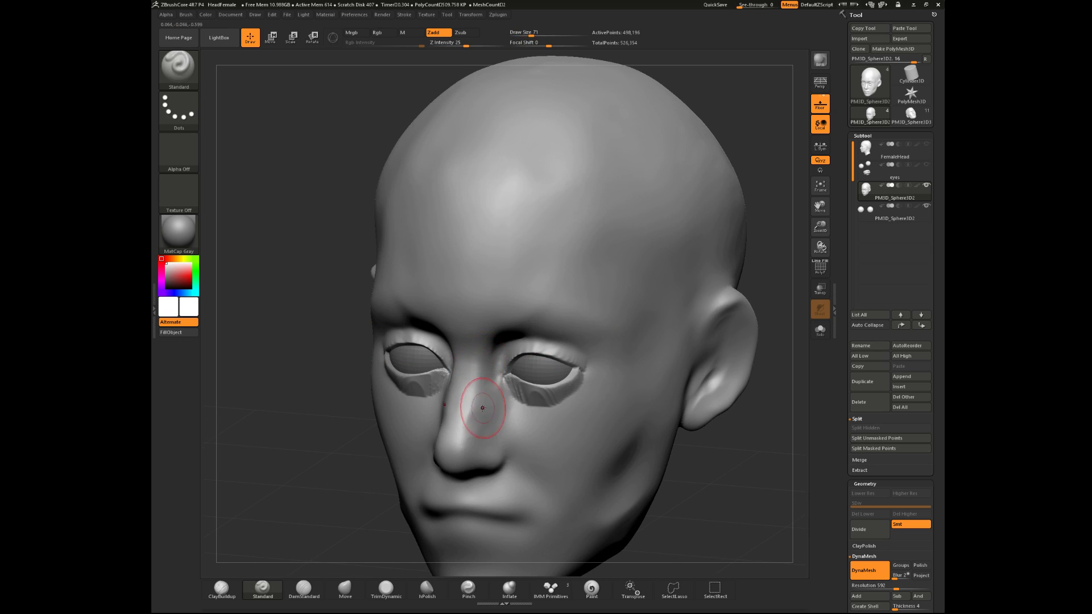
{"action": "key", "text": "shift"}
{"action": "left_click_drag", "start_coordinate": [505, 405], "coordinate": [506, 403], "text": "shift"}
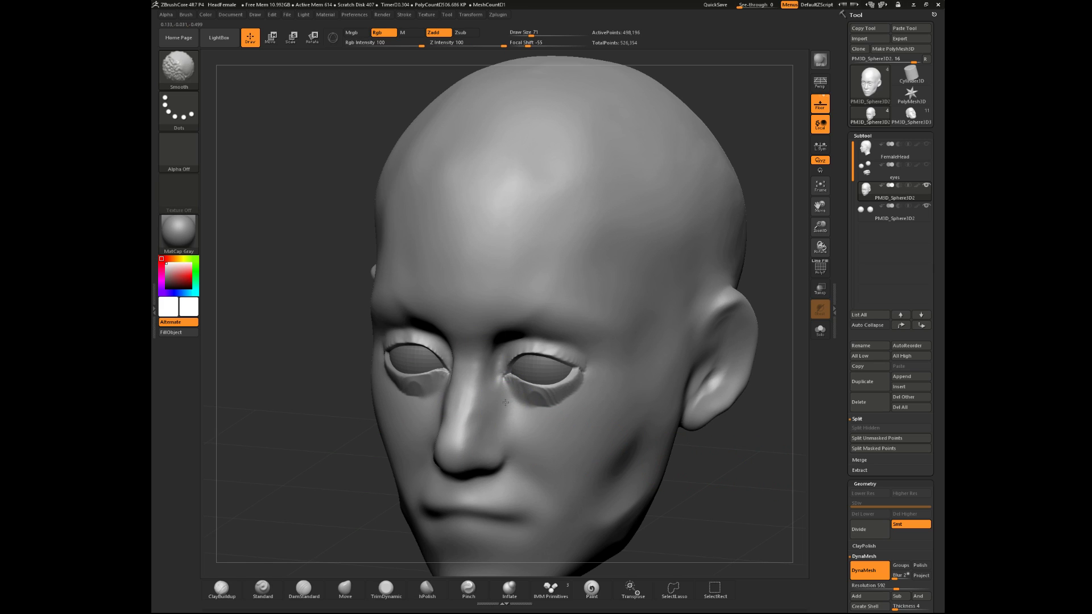
{"action": "key", "text": "space"}
{"action": "left_click", "coordinate": [624, 417]}
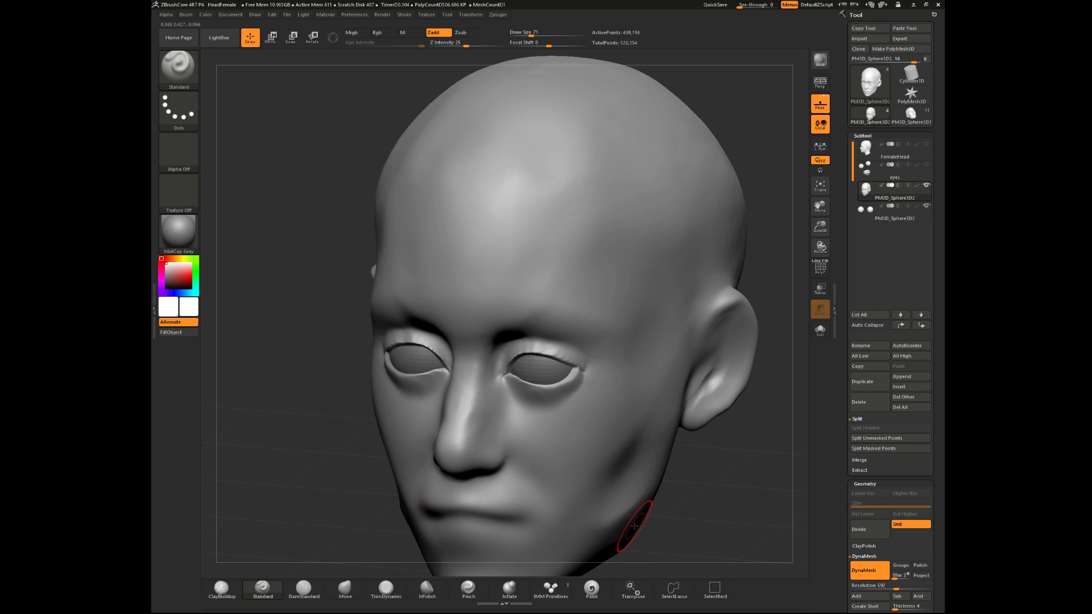
- Add clay between the inner eye corners and the nose bridge using ClayBuildup at draw size 35
{"action": "left_click_drag", "start_coordinate": [670, 454], "coordinate": [639, 288], "text": "shift"}
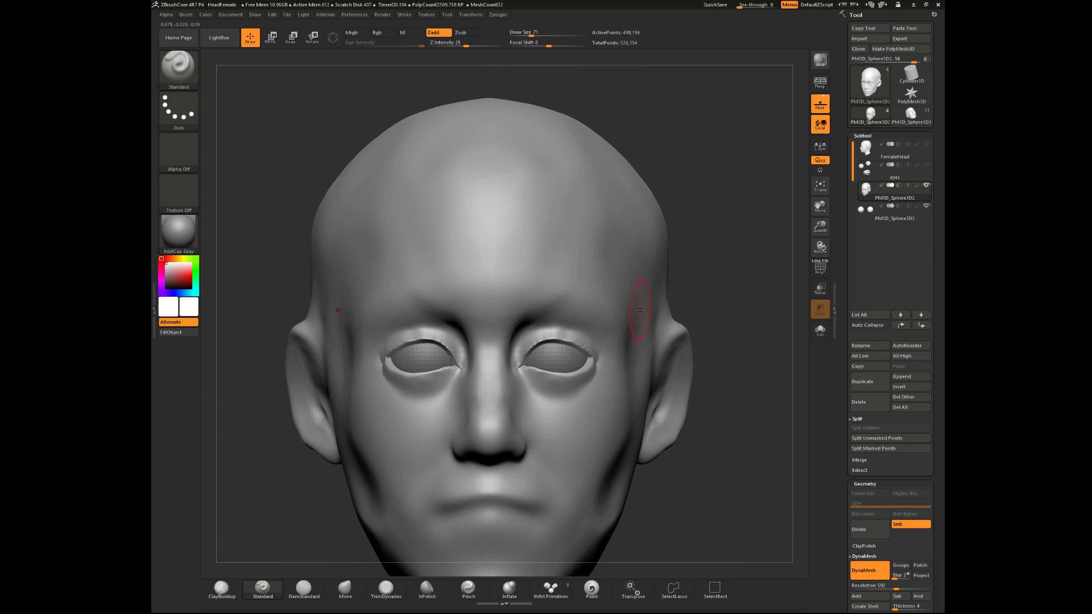
{"action": "left_click_drag", "start_coordinate": [730, 264], "coordinate": [752, 284], "text": "alt"}
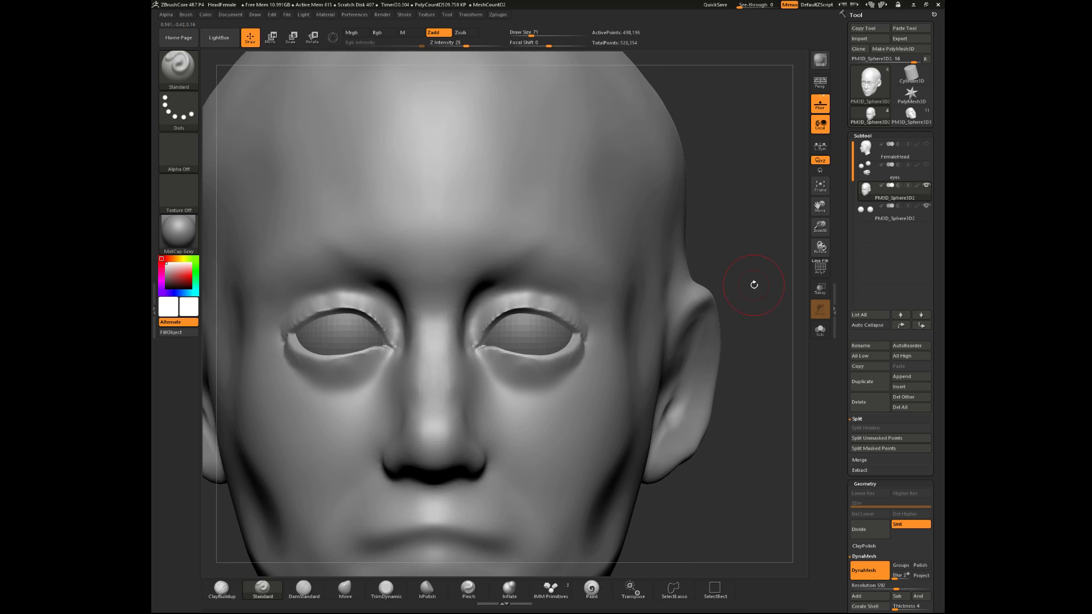
{"action": "left_click", "coordinate": [221, 589]}
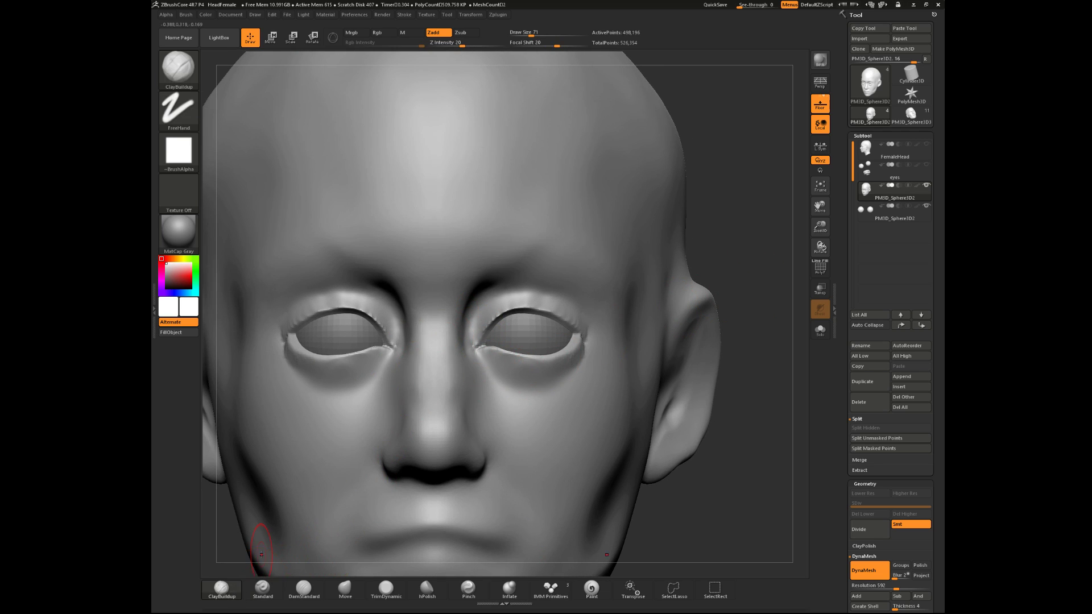
{"action": "key", "text": "space"}
{"action": "mouse_move", "coordinate": [477, 306]}
{"action": "left_mouse_down"}
{"action": "mouse_move", "coordinate": [478, 339]}
{"action": "mouse_move", "coordinate": [467, 346]}
{"action": "left_mouse_up"}
{"action": "key", "text": "space"}
{"action": "right_click_drag", "start_coordinate": [519, 312], "coordinate": [431, 350]}
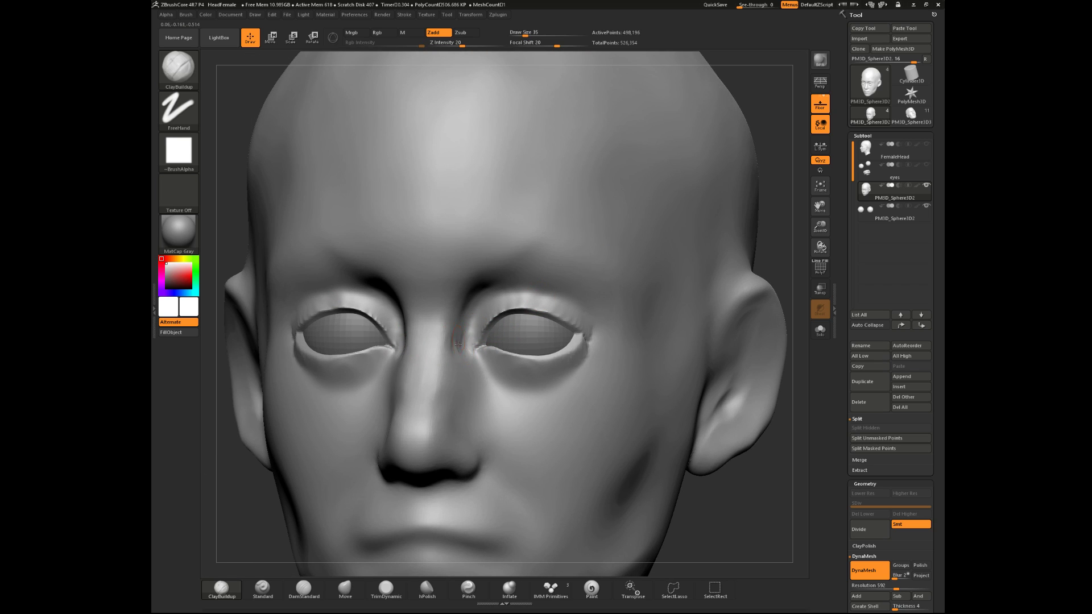
- Refine the inner eye corners and the adjoining upper lid edge with ClayBuildup strokes at draw sizes 44 and 22
{"action": "key", "text": "space"}
{"action": "key", "text": "space"}
{"action": "left_click_drag", "start_coordinate": [461, 343], "coordinate": [463, 342]}
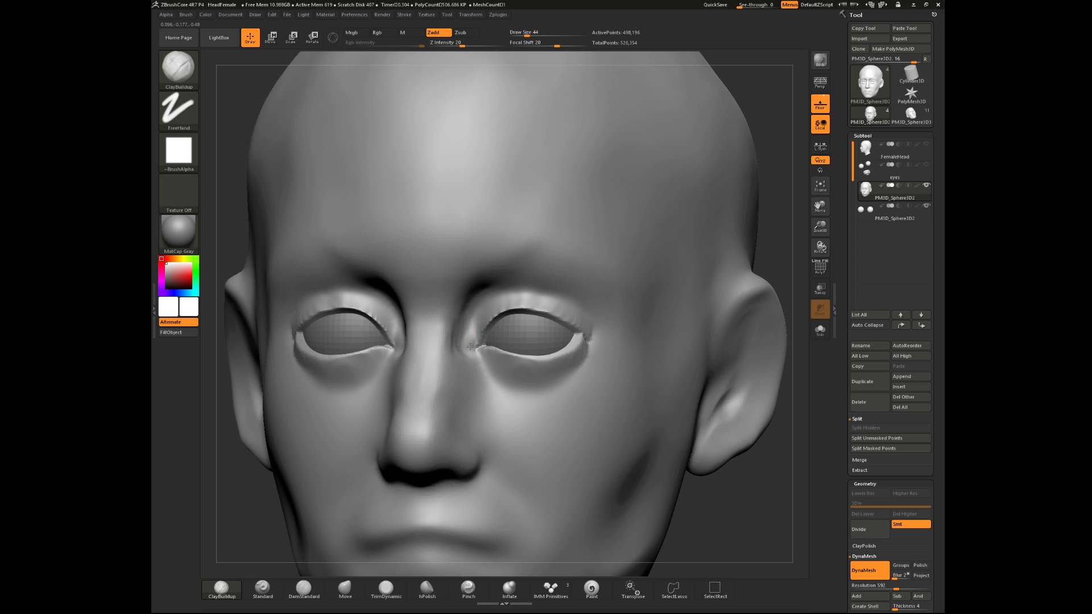
{"action": "key", "text": "space"}
{"action": "left_click_drag", "start_coordinate": [474, 353], "coordinate": [471, 349]}
{"action": "key", "text": "space"}
{"action": "left_click_drag", "start_coordinate": [473, 336], "coordinate": [492, 322]}
{"action": "left_click_drag", "start_coordinate": [681, 445], "coordinate": [560, 378]}
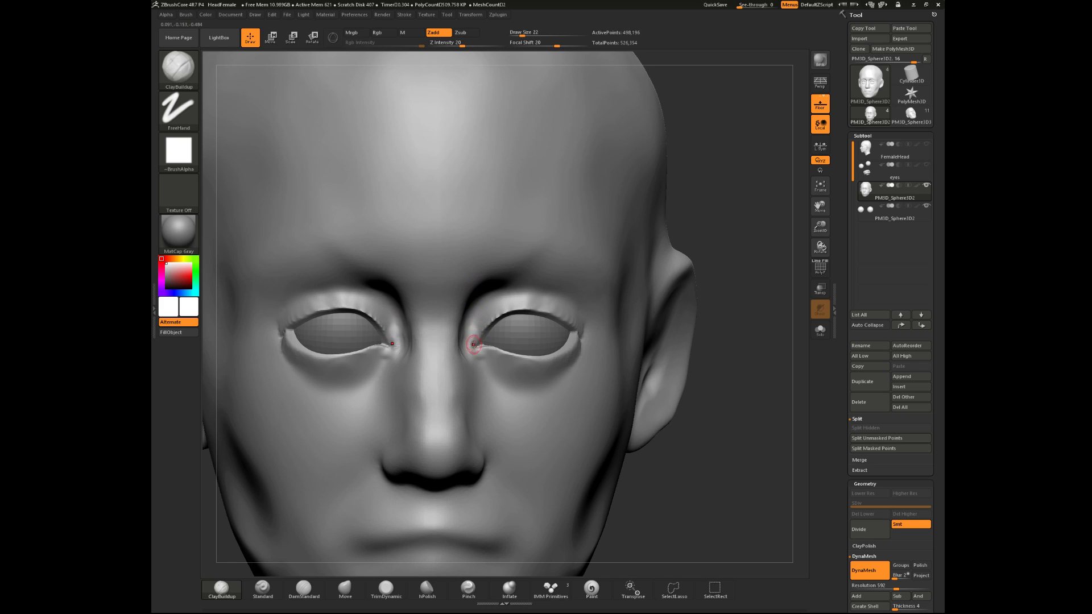
- Set the draw size to 29, add volume at the inner eye corners and smooth the area below them
{"action": "key", "text": "space"}
{"action": "left_click_drag", "start_coordinate": [474, 346], "coordinate": [476, 344]}
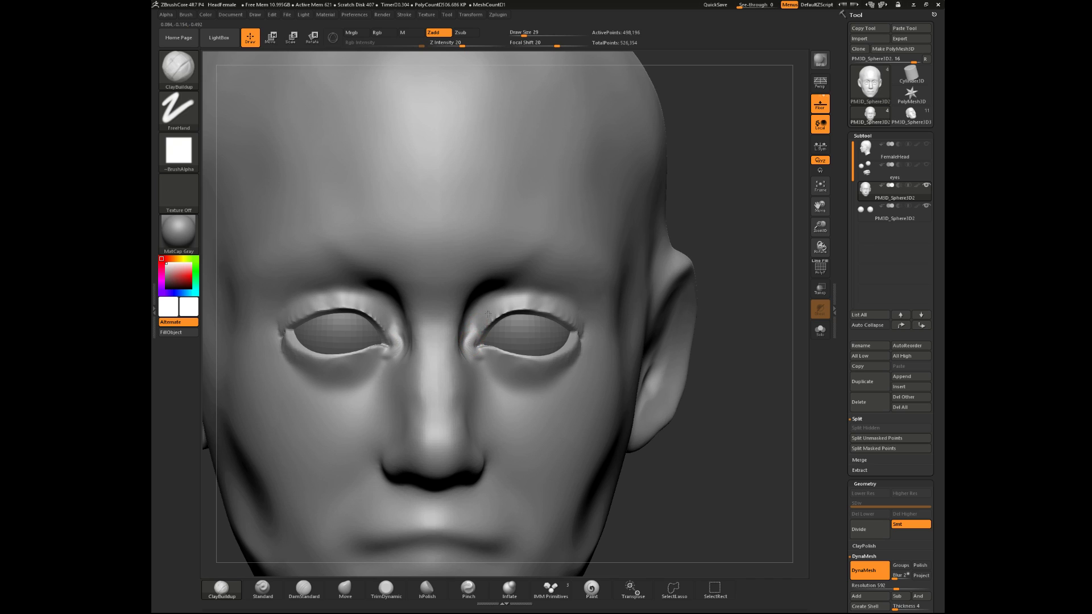
{"action": "key", "text": "shift"}
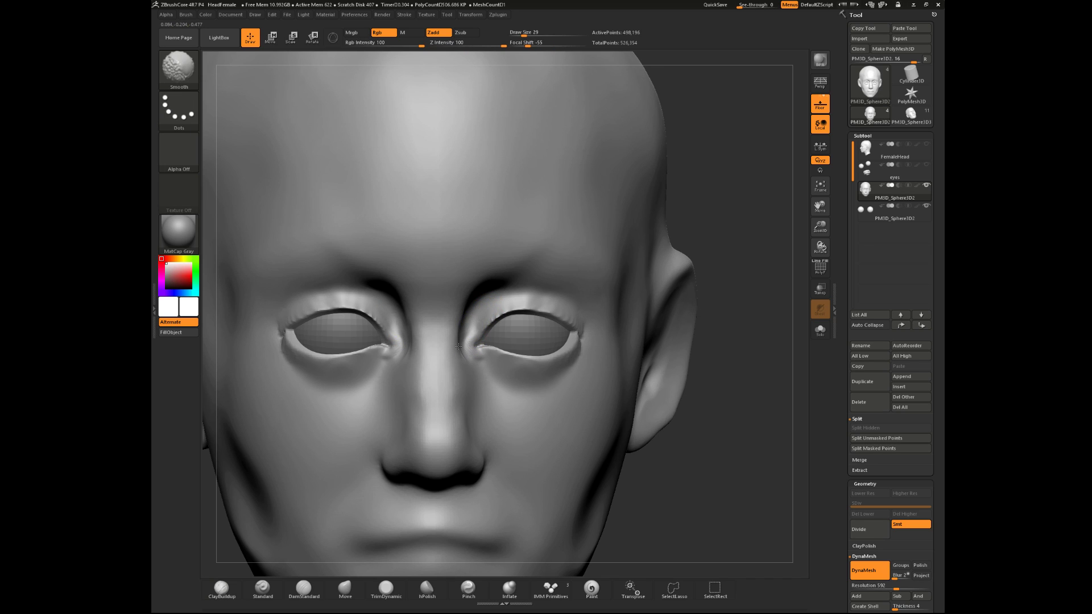
{"action": "left_click_drag", "start_coordinate": [722, 256], "coordinate": [618, 266]}
{"action": "left_click_drag", "start_coordinate": [480, 370], "coordinate": [482, 355], "text": "shift"}
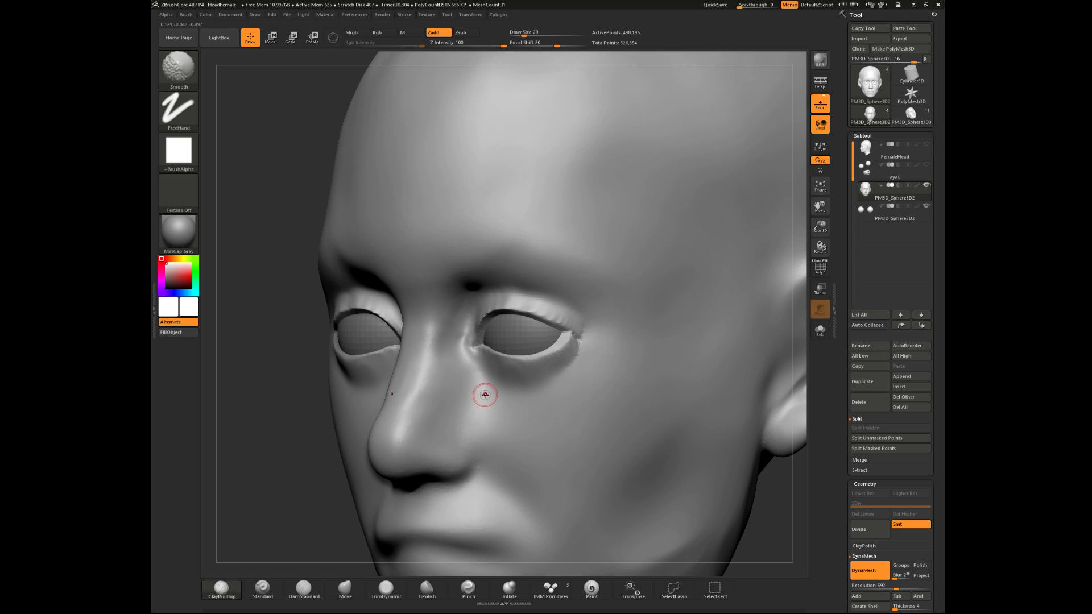
- Build up the lower eyelids from the inner to the outer corners with ClayBuildup at draw size 29
{"action": "mouse_move", "coordinate": [773, 503]}
{"action": "left_mouse_down"}
{"action": "mouse_move", "coordinate": [805, 507]}
{"action": "mouse_move", "coordinate": [785, 434]}
{"action": "left_mouse_up"}
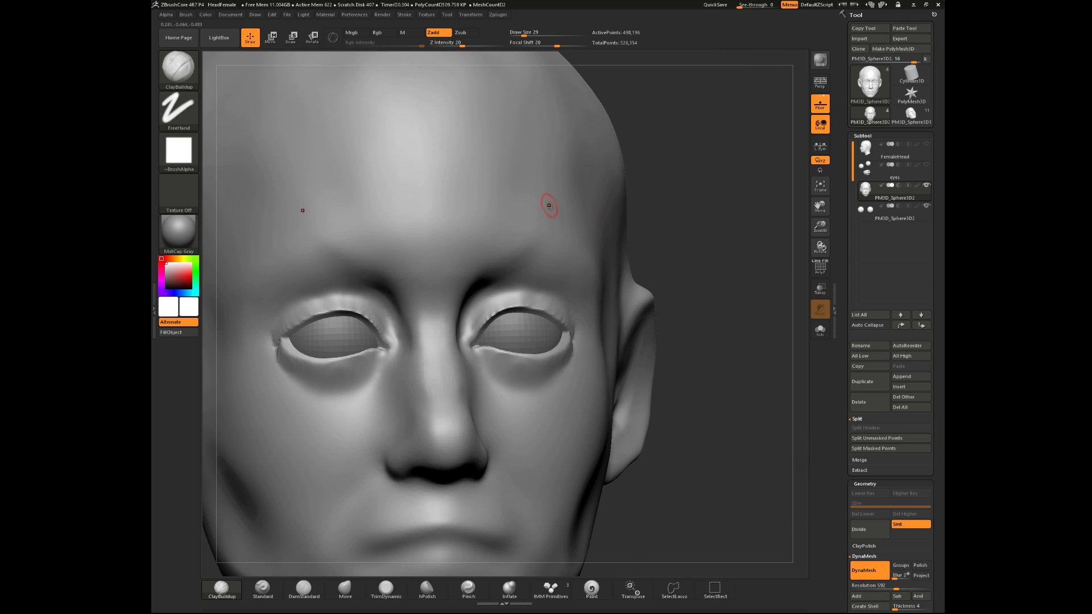
{"action": "left_click_drag", "start_coordinate": [688, 280], "coordinate": [631, 282]}
{"action": "mouse_move", "coordinate": [482, 367]}
{"action": "left_mouse_down"}
{"action": "mouse_move", "coordinate": [477, 357]}
{"action": "mouse_move", "coordinate": [559, 380]}
{"action": "mouse_move", "coordinate": [586, 347]}
{"action": "left_mouse_up"}
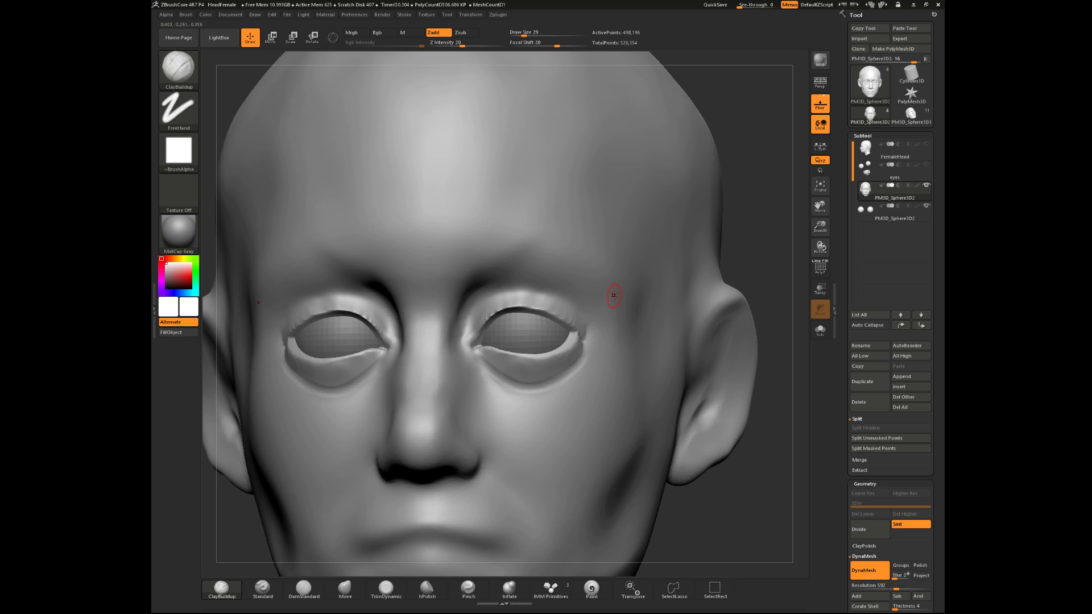
{"action": "left_click_drag", "start_coordinate": [741, 239], "coordinate": [527, 359]}
{"action": "left_click_drag", "start_coordinate": [770, 218], "coordinate": [571, 342]}
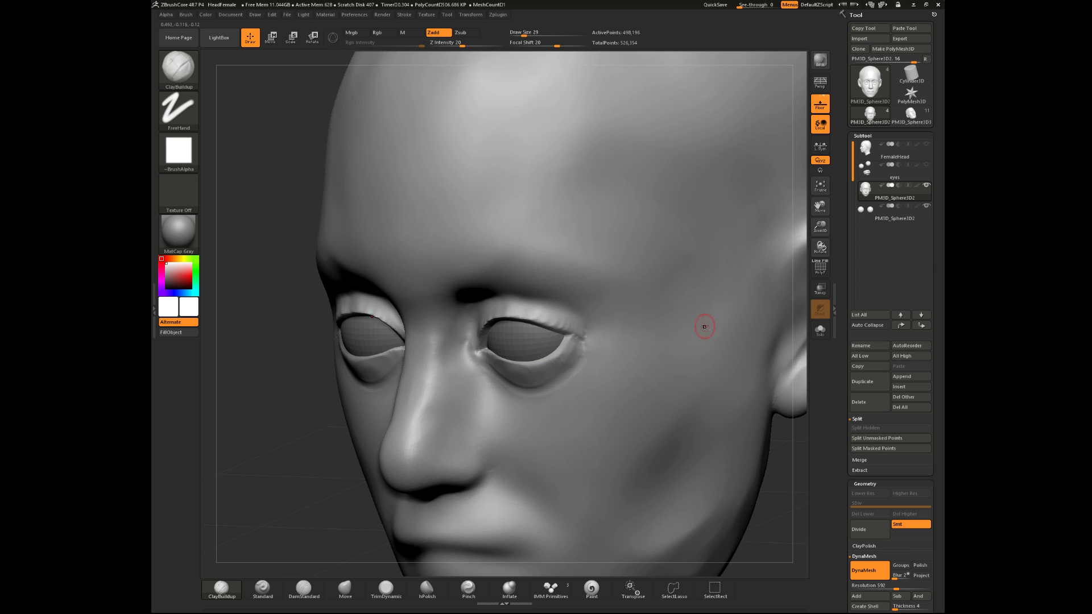
{"action": "mouse_move", "coordinate": [752, 475]}
{"action": "left_mouse_down"}
{"action": "mouse_move", "coordinate": [661, 348]}
{"action": "mouse_move", "coordinate": [743, 363]}
{"action": "mouse_move", "coordinate": [732, 366]}
{"action": "left_mouse_up"}
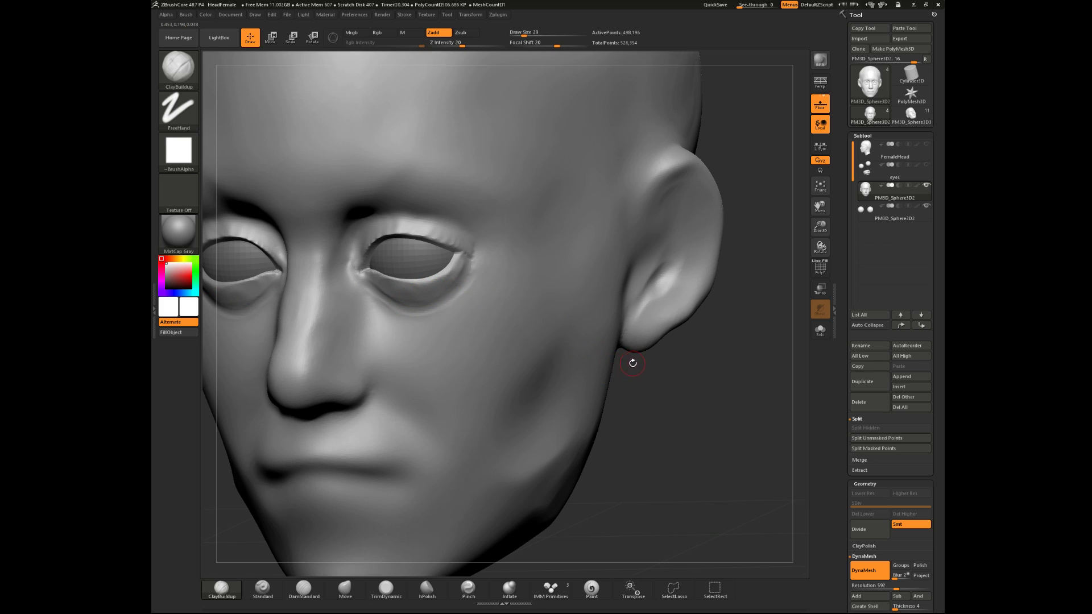
{"action": "mouse_move", "coordinate": [634, 373]}
{"action": "left_mouse_down"}
{"action": "mouse_move", "coordinate": [658, 400]}
{"action": "mouse_move", "coordinate": [524, 305]}
{"action": "left_mouse_up"}
- Thicken the lower eyelid rims toward the outer corners with ClayBuildup at draw size 25, undoing the unwanted strokes
{"action": "key", "text": "space"}
{"action": "mouse_move", "coordinate": [722, 412]}
{"action": "left_mouse_down", "text": "shift"}
{"action": "mouse_move", "coordinate": [722, 363]}
{"action": "mouse_move", "coordinate": [745, 400]}
{"action": "mouse_move", "coordinate": [708, 370]}
{"action": "left_mouse_up", "text": "shift"}
{"action": "key", "text": "space"}
{"action": "left_click", "coordinate": [406, 258]}
{"action": "left_click_drag", "start_coordinate": [406, 258], "coordinate": [526, 250]}
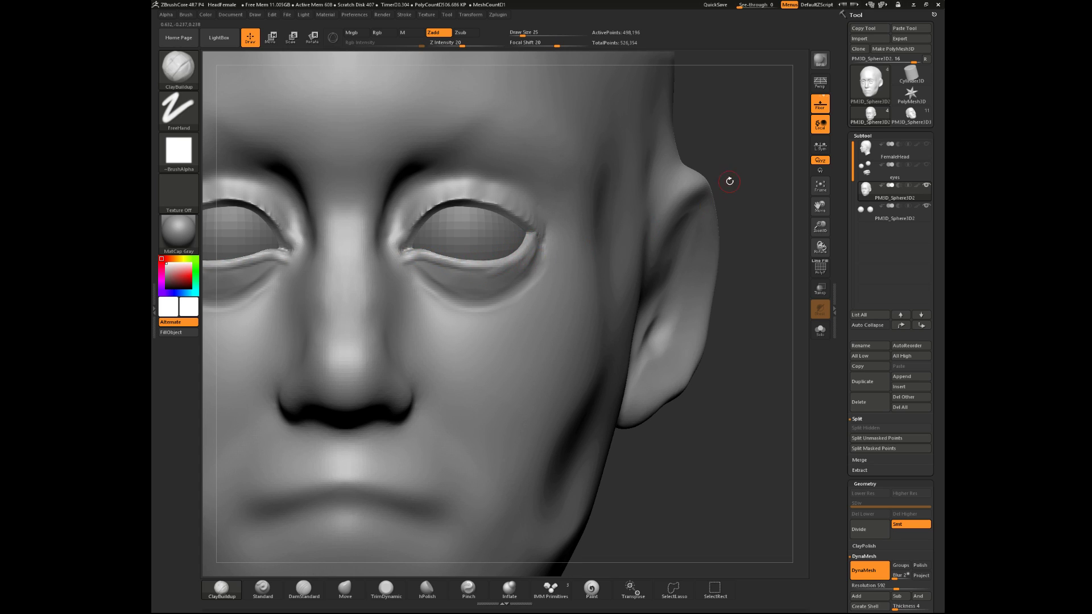
{"action": "left_click_drag", "start_coordinate": [732, 182], "coordinate": [685, 164]}
{"action": "key", "text": "ctrl+z"}
{"action": "mouse_move", "coordinate": [483, 256]}
{"action": "left_mouse_down"}
{"action": "mouse_move", "coordinate": [534, 241]}
{"action": "mouse_move", "coordinate": [505, 258]}
{"action": "left_mouse_up"}
{"action": "key", "text": "ctrl+z"}
{"action": "key", "text": "ctrl+z"}
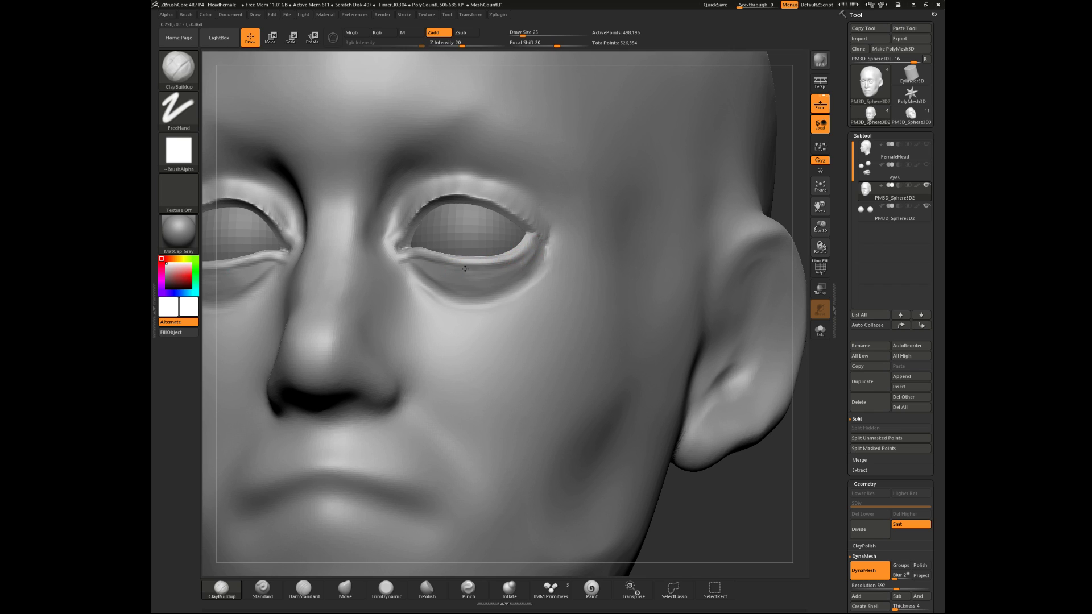
- Set the draw size to 33, smooth the lower eyelids and add clay at the outer eye corners
{"action": "left_click_drag", "start_coordinate": [729, 488], "coordinate": [711, 430], "text": "alt"}
{"action": "mouse_move", "coordinate": [677, 432]}
{"action": "left_mouse_down"}
{"action": "mouse_move", "coordinate": [739, 451]}
{"action": "mouse_move", "coordinate": [680, 442]}
{"action": "left_mouse_up"}
{"action": "left_click_drag", "start_coordinate": [680, 443], "coordinate": [685, 477], "text": "alt"}
{"action": "key", "text": "space"}
{"action": "left_click_drag", "start_coordinate": [491, 254], "coordinate": [496, 254]}
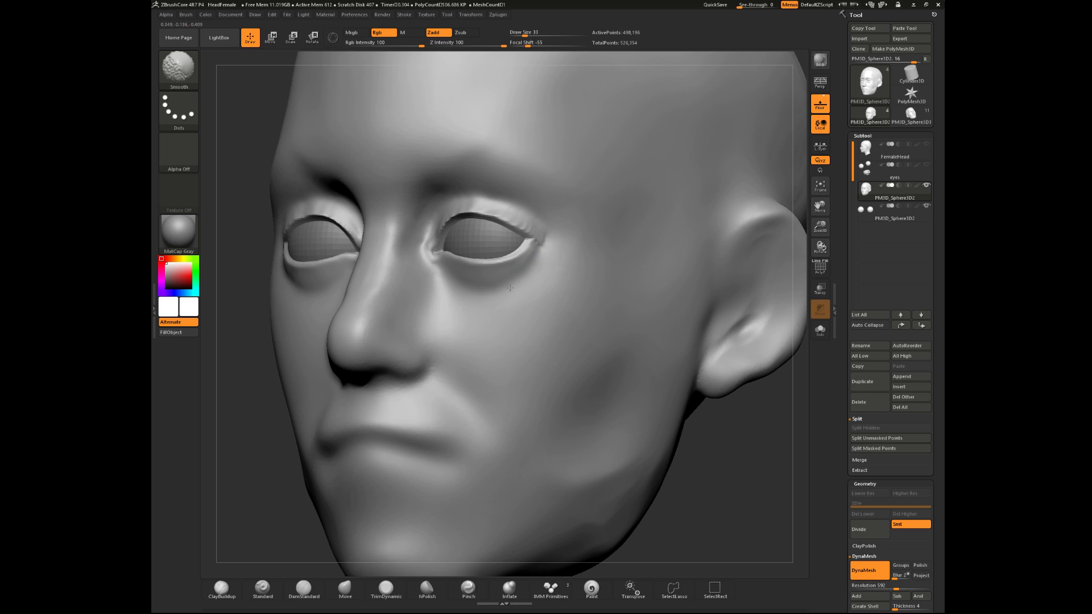
{"action": "left_click_drag", "start_coordinate": [537, 230], "coordinate": [558, 236]}
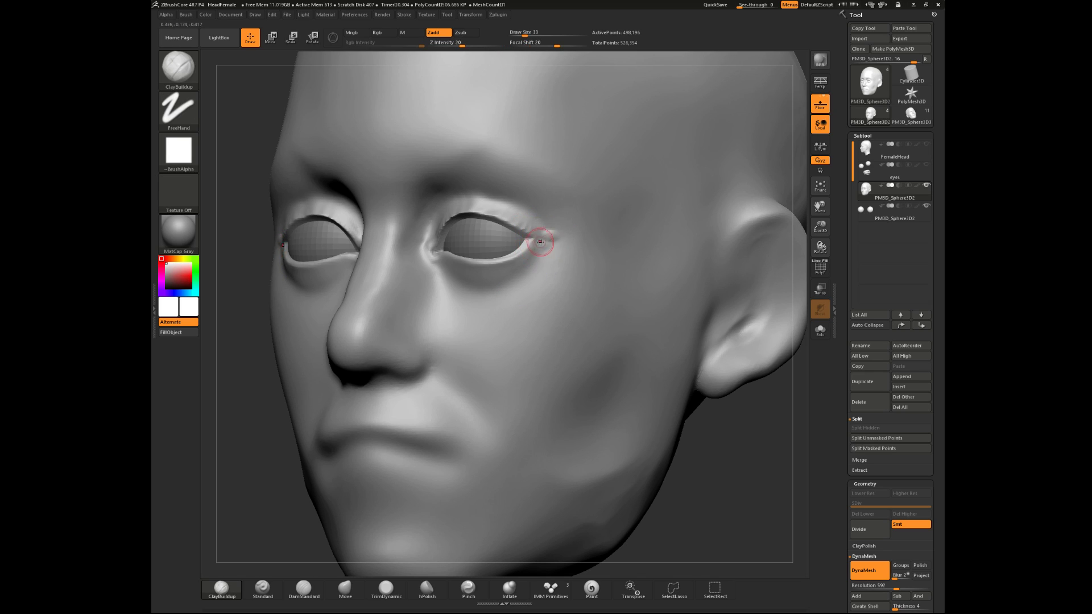
- Carve a crease outward from the outer eye corners with DamStandard at draw size 33 and smooth the upper eyelids
{"action": "left_click", "coordinate": [293, 590]}
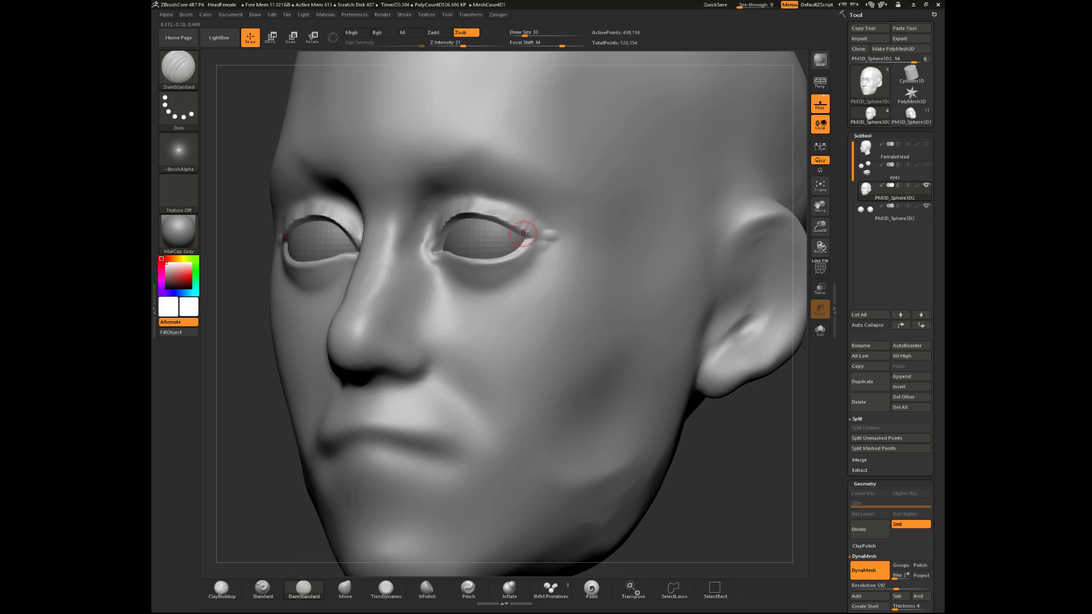
{"action": "left_click_drag", "start_coordinate": [534, 235], "coordinate": [557, 234]}
{"action": "left_click_drag", "start_coordinate": [718, 464], "coordinate": [729, 415], "text": "shift"}
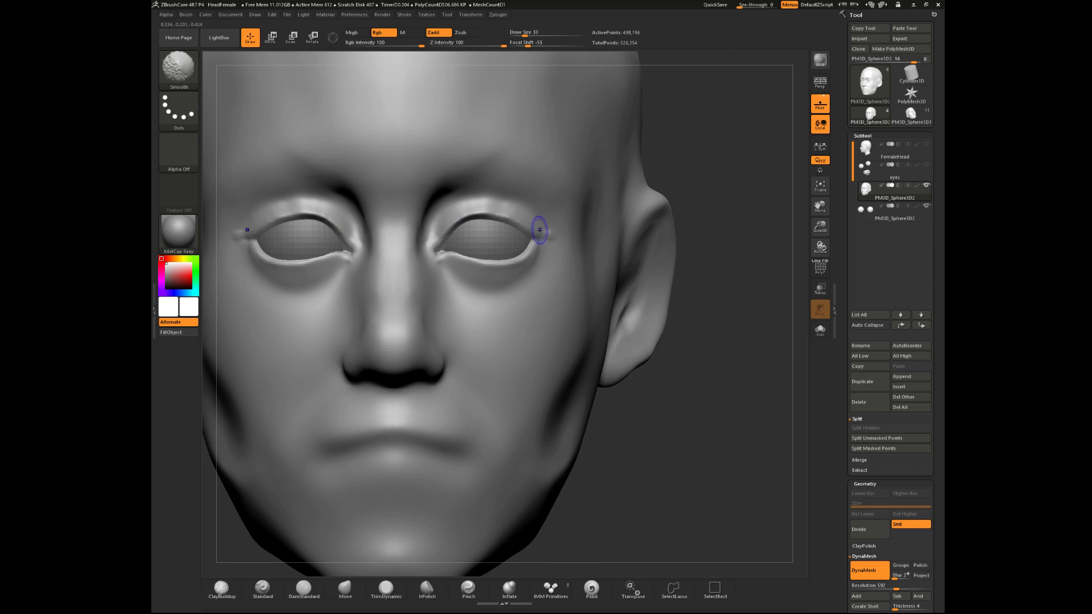
{"action": "mouse_move", "coordinate": [513, 205]}
{"action": "left_mouse_down", "text": "shift"}
{"action": "mouse_move", "coordinate": [455, 216]}
{"action": "mouse_move", "coordinate": [435, 234]}
{"action": "left_mouse_up", "text": "shift"}
{"action": "mouse_move", "coordinate": [732, 115]}
{"action": "left_mouse_down"}
{"action": "mouse_move", "coordinate": [652, 125]}
{"action": "mouse_move", "coordinate": [629, 167]}
{"action": "mouse_move", "coordinate": [594, 185]}
{"action": "mouse_move", "coordinate": [684, 202]}
{"action": "mouse_move", "coordinate": [788, 267]}
{"action": "left_mouse_up"}
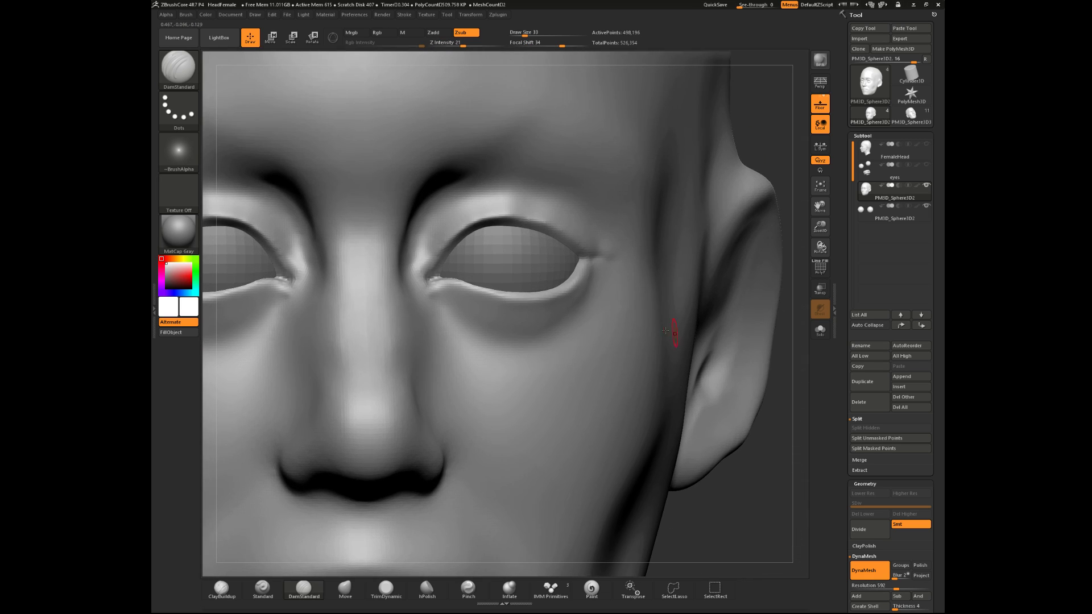
- Adjust the curve of the upper eyelids around the eyeballs with the Move brush
{"action": "mouse_move", "coordinate": [791, 163]}
{"action": "left_mouse_down"}
{"action": "mouse_move", "coordinate": [778, 140]}
{"action": "mouse_move", "coordinate": [751, 142]}
{"action": "mouse_move", "coordinate": [685, 287]}
{"action": "mouse_move", "coordinate": [549, 280]}
{"action": "left_mouse_up"}
{"action": "left_click", "coordinate": [344, 589]}
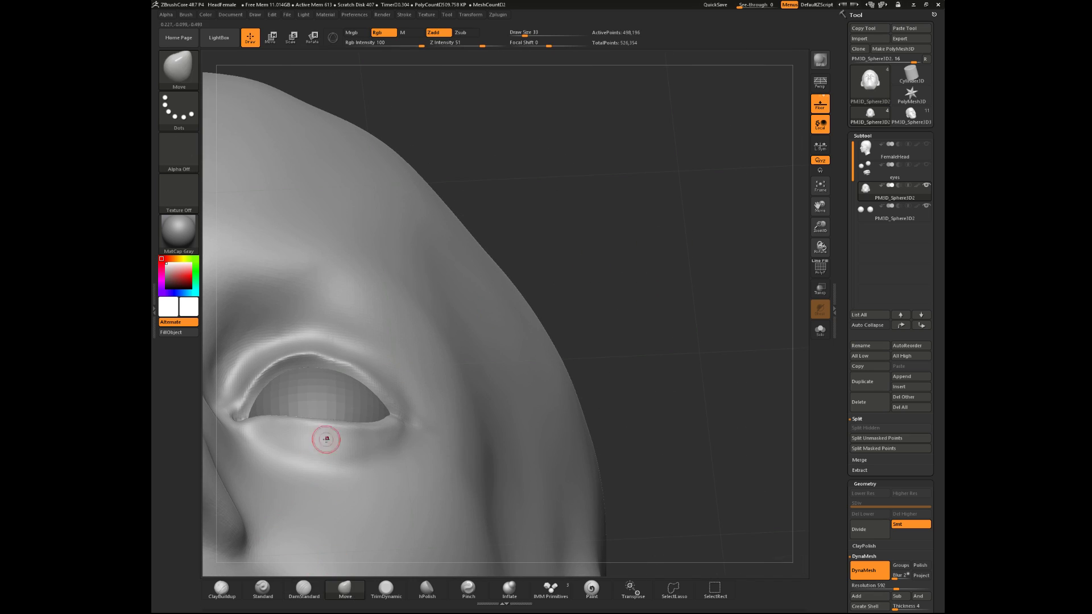
{"action": "key", "text": "space"}
{"action": "left_click_drag", "start_coordinate": [518, 236], "coordinate": [366, 313]}
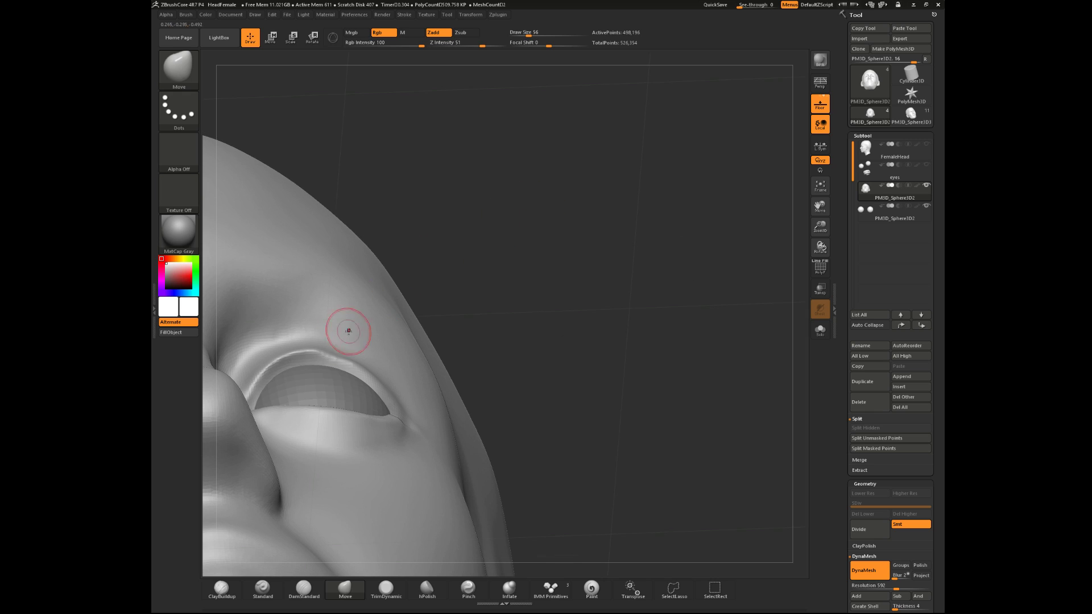
{"action": "mouse_move", "coordinate": [512, 244]}
{"action": "left_mouse_down"}
{"action": "mouse_move", "coordinate": [406, 336]}
{"action": "mouse_move", "coordinate": [463, 355]}
{"action": "mouse_move", "coordinate": [441, 352]}
{"action": "left_mouse_up"}
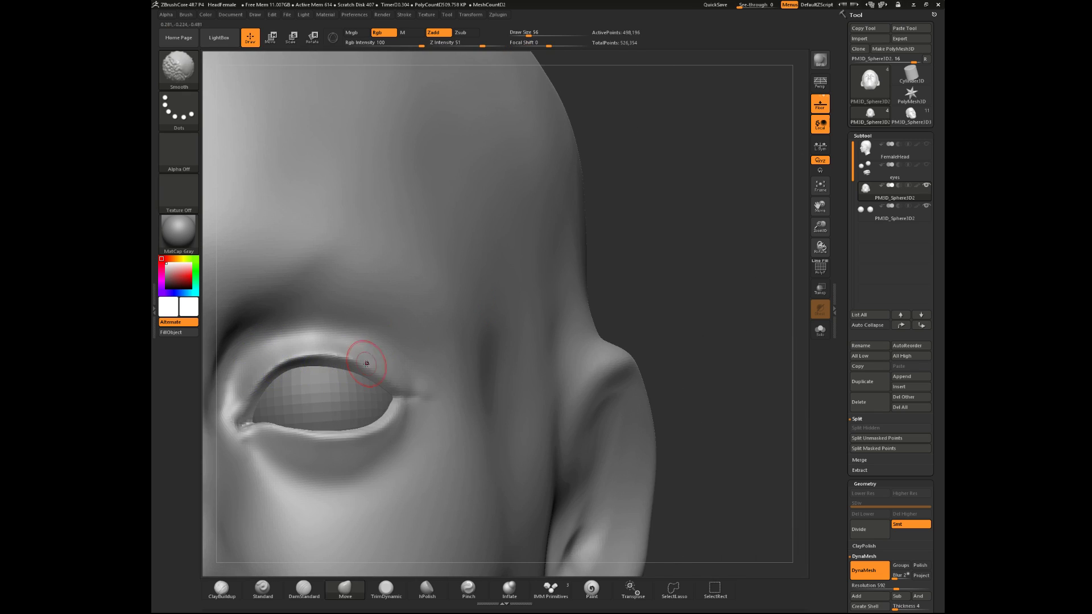
- Mask the upper eyelids and eye corners and set the Move brush's draw size to 120
{"action": "mouse_move", "coordinate": [404, 387]}
{"action": "left_mouse_down", "text": "ctrl"}
{"action": "mouse_move", "coordinate": [378, 379]}
{"action": "mouse_move", "coordinate": [257, 400]}
{"action": "mouse_move", "coordinate": [245, 372]}
{"action": "mouse_move", "coordinate": [327, 344]}
{"action": "mouse_move", "coordinate": [410, 394]}
{"action": "mouse_move", "coordinate": [399, 406]}
{"action": "left_mouse_up", "text": "ctrl"}
{"action": "left_click_drag", "start_coordinate": [256, 369], "coordinate": [237, 405], "text": "ctrl"}
{"action": "left_click_drag", "start_coordinate": [636, 265], "coordinate": [566, 203], "text": "alt"}
{"action": "key", "text": "space"}
{"action": "left_click_drag", "start_coordinate": [396, 341], "coordinate": [406, 341]}
{"action": "mouse_move", "coordinate": [356, 400]}
{"action": "left_mouse_down", "text": "ctrl"}
{"action": "mouse_move", "coordinate": [322, 397]}
{"action": "mouse_move", "coordinate": [388, 410]}
{"action": "left_mouse_up", "text": "ctrl"}
{"action": "left_click_drag", "start_coordinate": [688, 271], "coordinate": [570, 256], "text": "shift"}
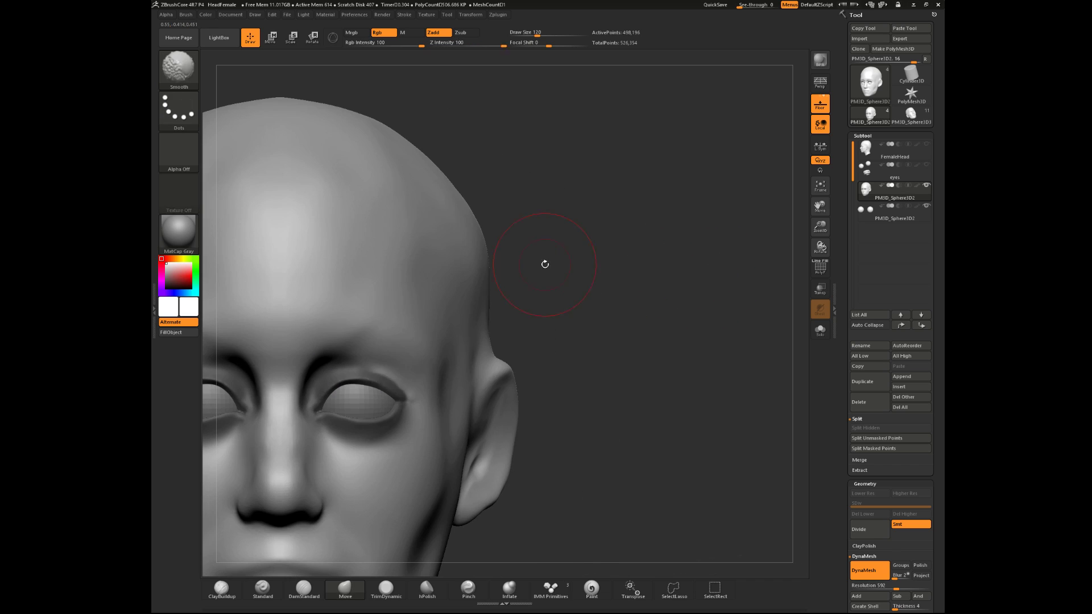
- Set the Move brush's draw size to 90 and reshape the skin fold above the outer half of the upper eyelids
{"action": "key", "text": "space"}
{"action": "left_click_drag", "start_coordinate": [398, 373], "coordinate": [412, 376]}
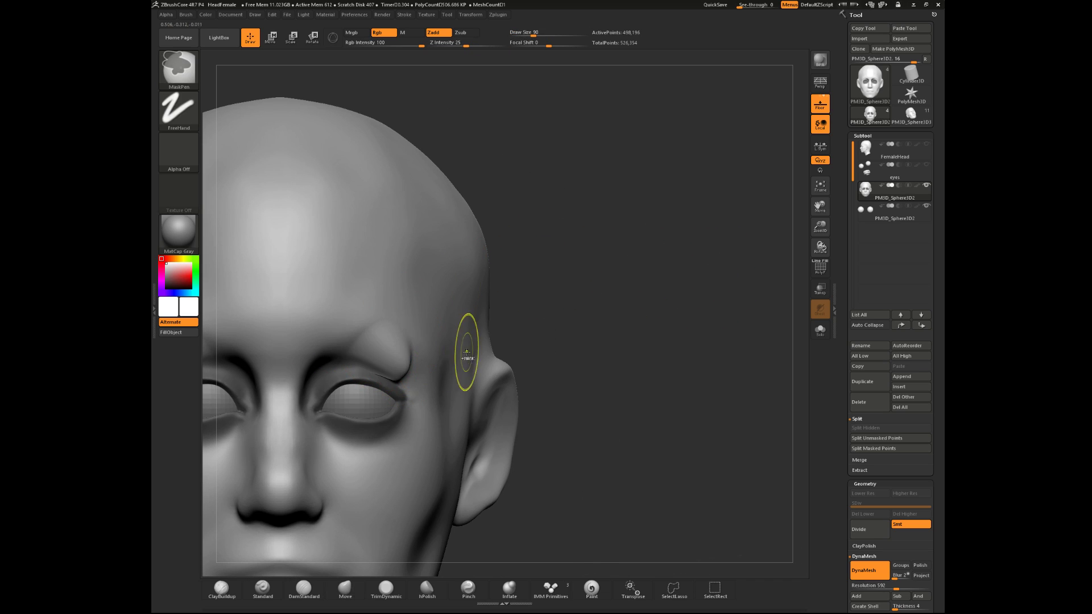
{"action": "left_click_drag", "start_coordinate": [534, 334], "coordinate": [397, 328]}
- Set the Move brush's draw size to 80, adjust the overhanging folds at the outer eye corners from several angles and smooth them
{"action": "key", "text": "space"}
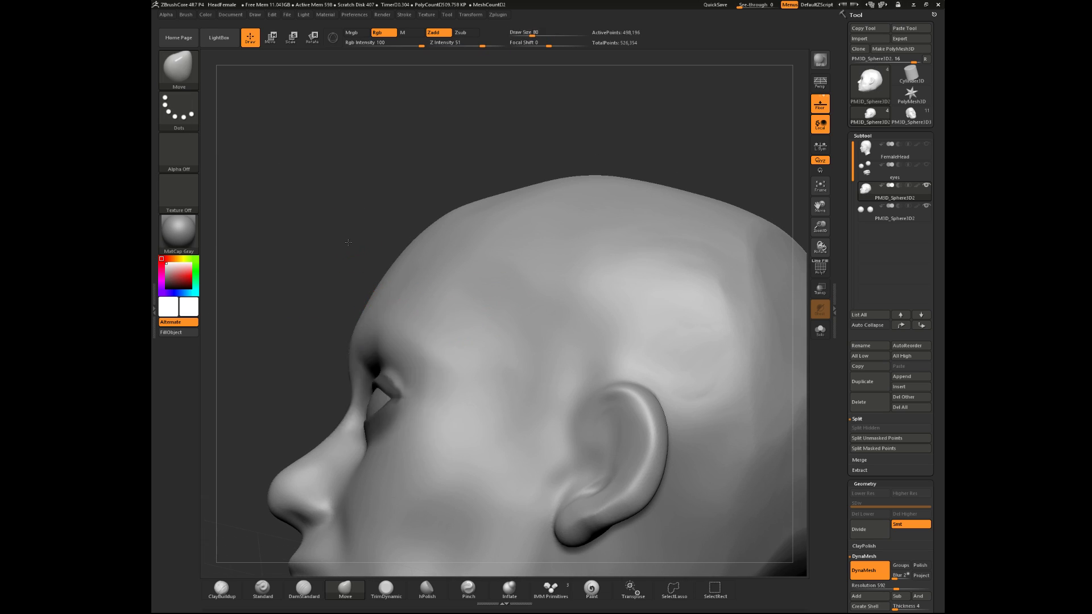
{"action": "left_click_drag", "start_coordinate": [348, 241], "coordinate": [394, 364]}
{"action": "mouse_move", "coordinate": [297, 368]}
{"action": "left_mouse_down"}
{"action": "mouse_move", "coordinate": [449, 353]}
{"action": "mouse_move", "coordinate": [471, 369]}
{"action": "mouse_move", "coordinate": [403, 348]}
{"action": "left_mouse_up"}
{"action": "left_click_drag", "start_coordinate": [500, 360], "coordinate": [440, 363]}
{"action": "left_click_drag", "start_coordinate": [583, 295], "coordinate": [540, 291]}
{"action": "left_click_drag", "start_coordinate": [406, 373], "coordinate": [390, 368]}
{"action": "right_click_drag", "start_coordinate": [390, 378], "coordinate": [418, 364]}
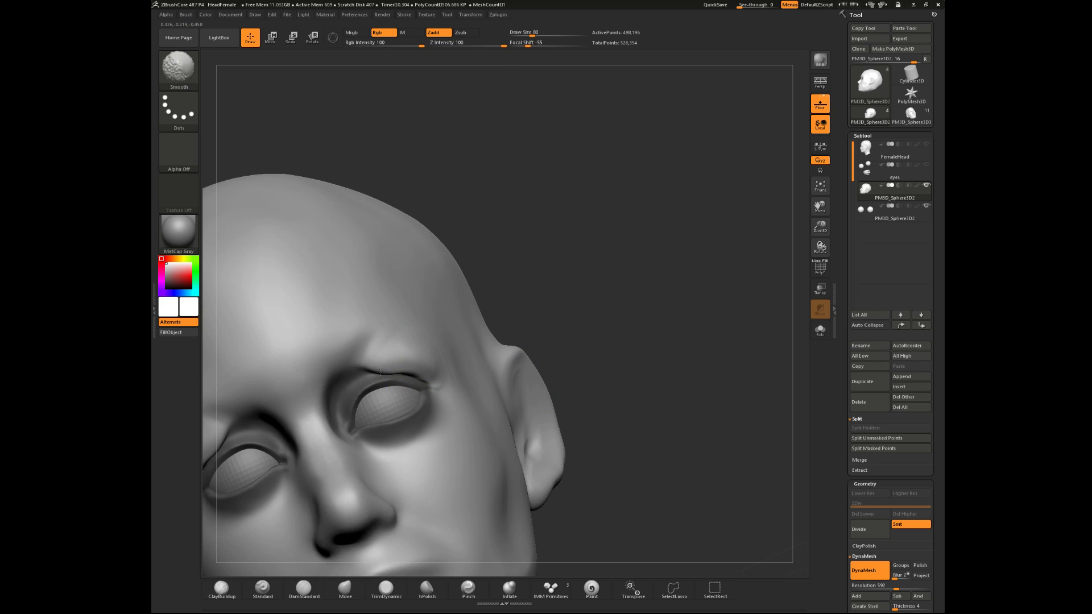
{"action": "mouse_move", "coordinate": [582, 302]}
{"action": "right_mouse_down", "text": "ctrl"}
{"action": "mouse_move", "coordinate": [569, 288]}
{"action": "mouse_move", "coordinate": [620, 299]}
{"action": "mouse_move", "coordinate": [591, 377]}
{"action": "mouse_move", "coordinate": [615, 342]}
{"action": "mouse_move", "coordinate": [598, 366]}
{"action": "right_mouse_up", "text": "ctrl"}
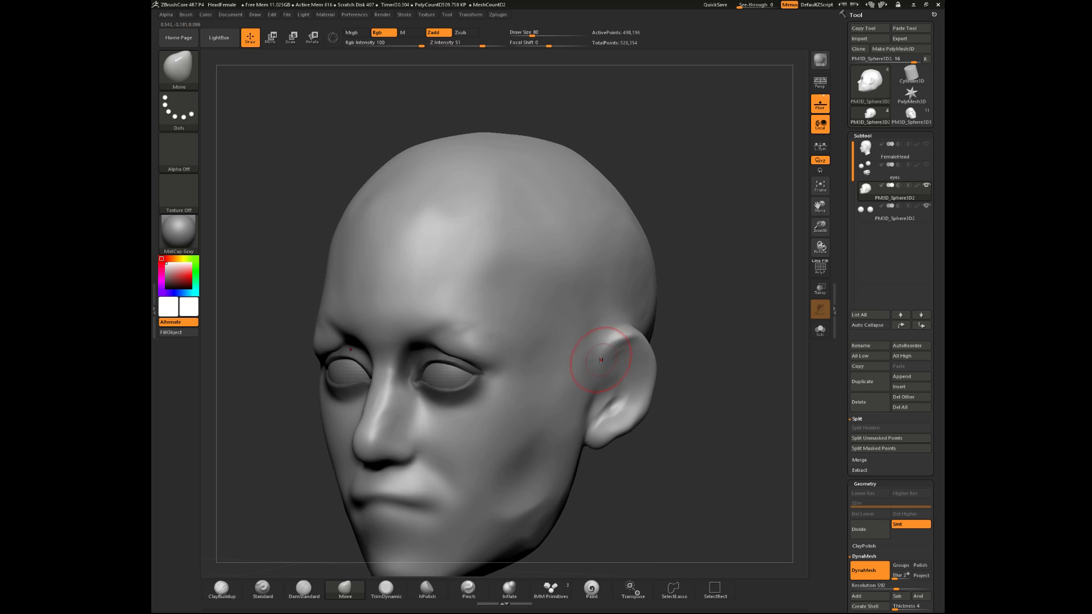
{"action": "mouse_move", "coordinate": [698, 353]}
{"action": "right_mouse_down"}
{"action": "mouse_move", "coordinate": [729, 385]}
{"action": "mouse_move", "coordinate": [634, 376]}
{"action": "mouse_move", "coordinate": [657, 360]}
{"action": "mouse_move", "coordinate": [653, 407]}
{"action": "mouse_move", "coordinate": [644, 353]}
{"action": "mouse_move", "coordinate": [652, 398]}
{"action": "mouse_move", "coordinate": [639, 402]}
{"action": "mouse_move", "coordinate": [681, 417]}
{"action": "right_mouse_up"}
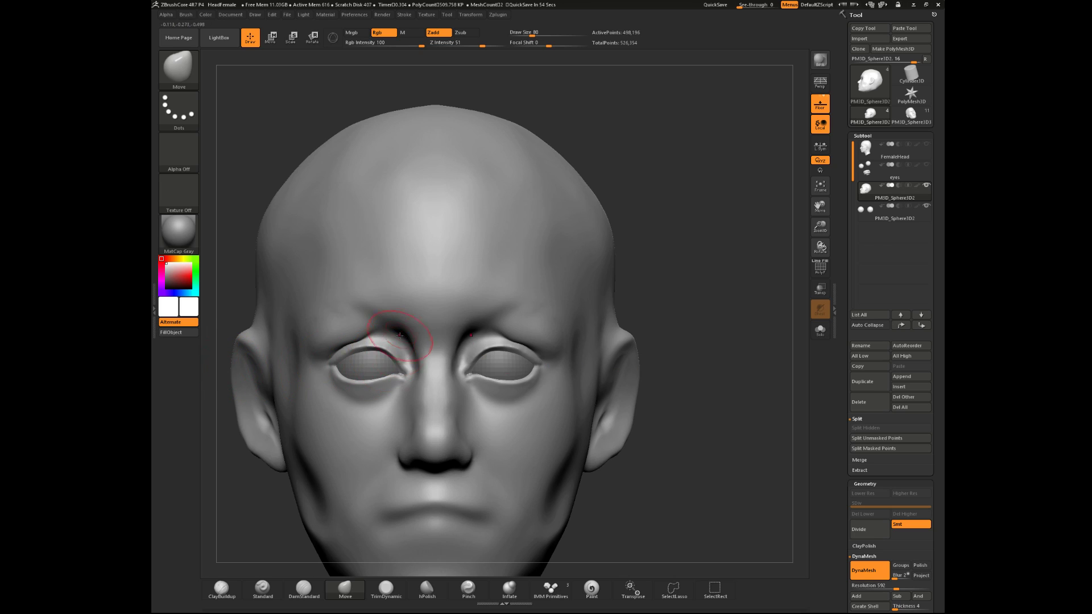
- Build up clay between the inner eye corners and the nose bridge with ClayBuildup at draw size 33
{"action": "left_click", "coordinate": [227, 589]}
{"action": "right_click_drag", "start_coordinate": [690, 301], "coordinate": [687, 322], "text": "ctrl"}
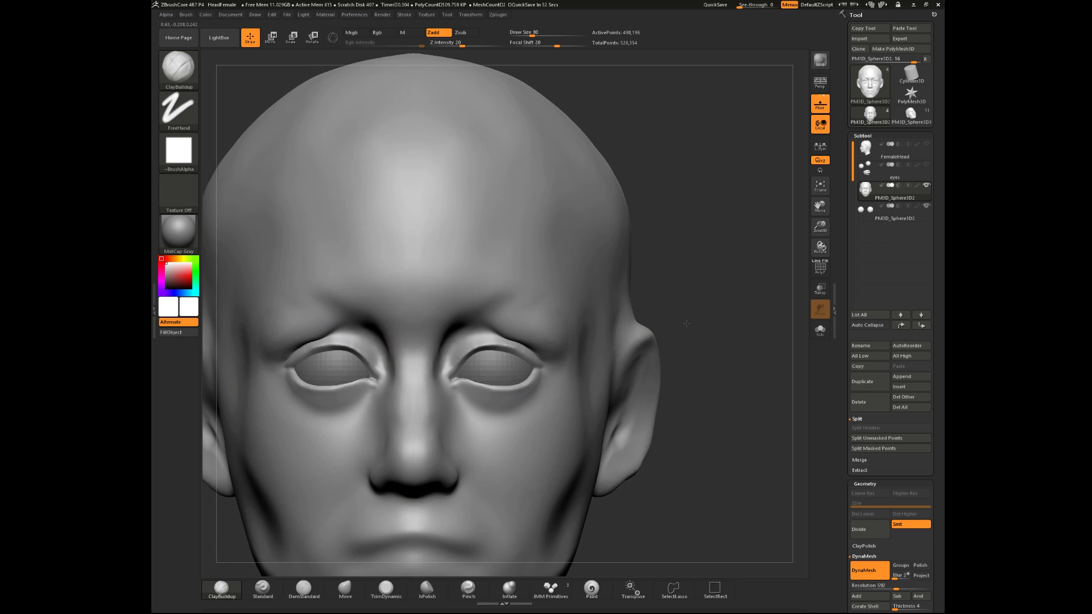
{"action": "key", "text": "space"}
{"action": "left_click_drag", "start_coordinate": [694, 314], "coordinate": [688, 314]}
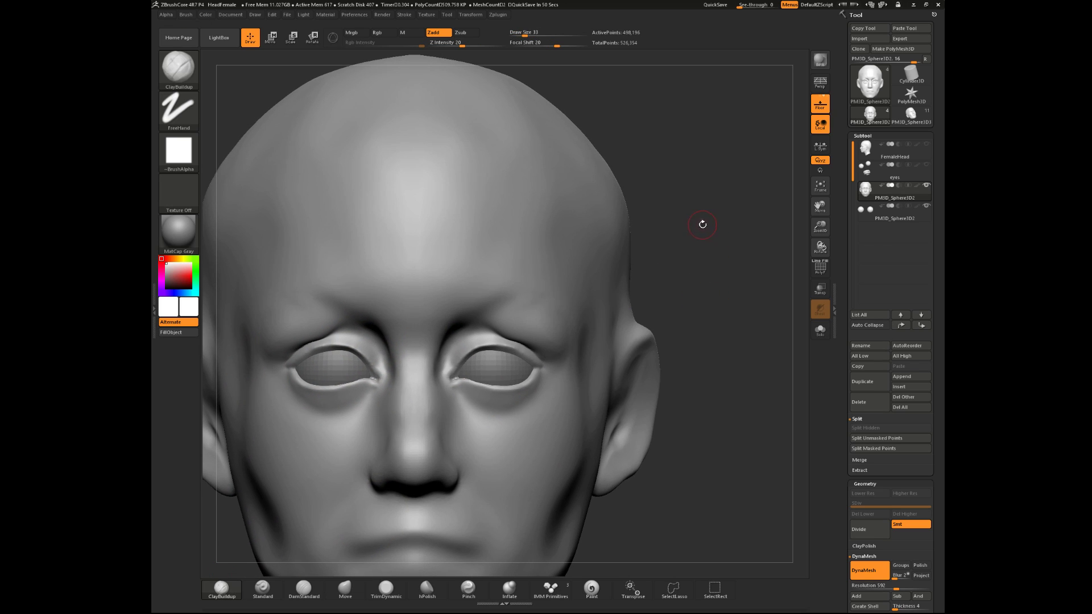
{"action": "left_click_drag", "start_coordinate": [700, 276], "coordinate": [689, 233]}
{"action": "key", "text": "space"}
{"action": "left_click_drag", "start_coordinate": [443, 343], "coordinate": [438, 344]}
- Set the ClayBuildup draw size to 46 and sculpt the sides of the nose from the inner eye corners downward
{"action": "mouse_move", "coordinate": [668, 305]}
{"action": "left_mouse_down", "text": "alt"}
{"action": "mouse_move", "coordinate": [656, 290]}
{"action": "mouse_move", "coordinate": [415, 370]}
{"action": "mouse_move", "coordinate": [446, 383]}
{"action": "mouse_move", "coordinate": [451, 424]}
{"action": "left_mouse_up", "text": "alt"}
{"action": "key", "text": "space"}
{"action": "key", "text": "space"}
{"action": "left_click_drag", "start_coordinate": [442, 382], "coordinate": [442, 420], "text": "alt"}
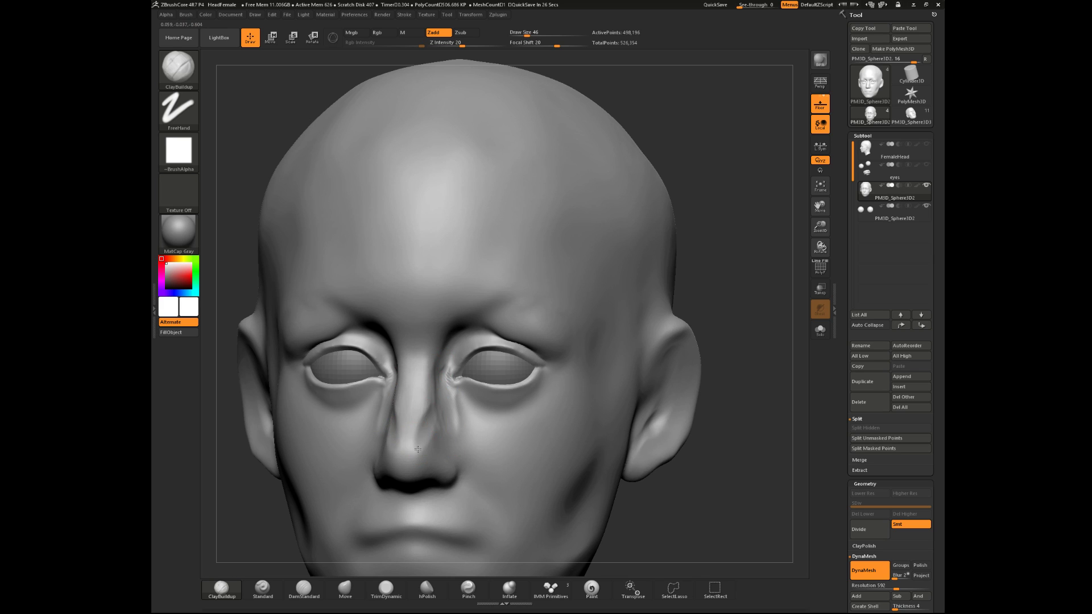
{"action": "left_click_drag", "start_coordinate": [739, 531], "coordinate": [587, 415]}
{"action": "left_click_drag", "start_coordinate": [648, 454], "coordinate": [611, 516], "text": "alt"}
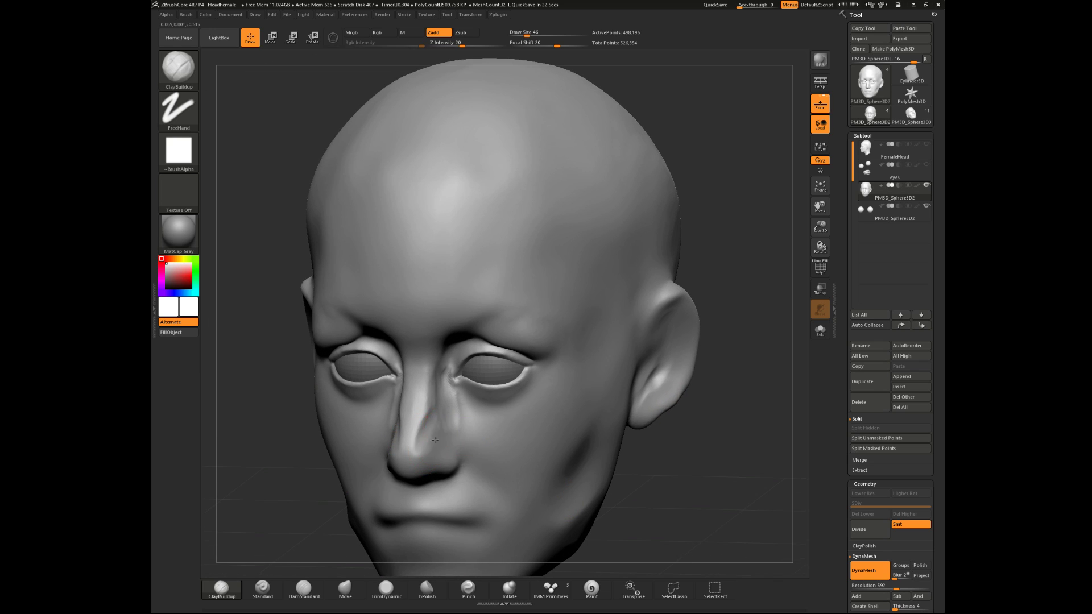
{"action": "mouse_move", "coordinate": [440, 429]}
{"action": "left_mouse_down"}
{"action": "mouse_move", "coordinate": [414, 452]}
{"action": "mouse_move", "coordinate": [427, 402]}
{"action": "left_mouse_up"}
{"action": "left_click_drag", "start_coordinate": [278, 512], "coordinate": [406, 450]}
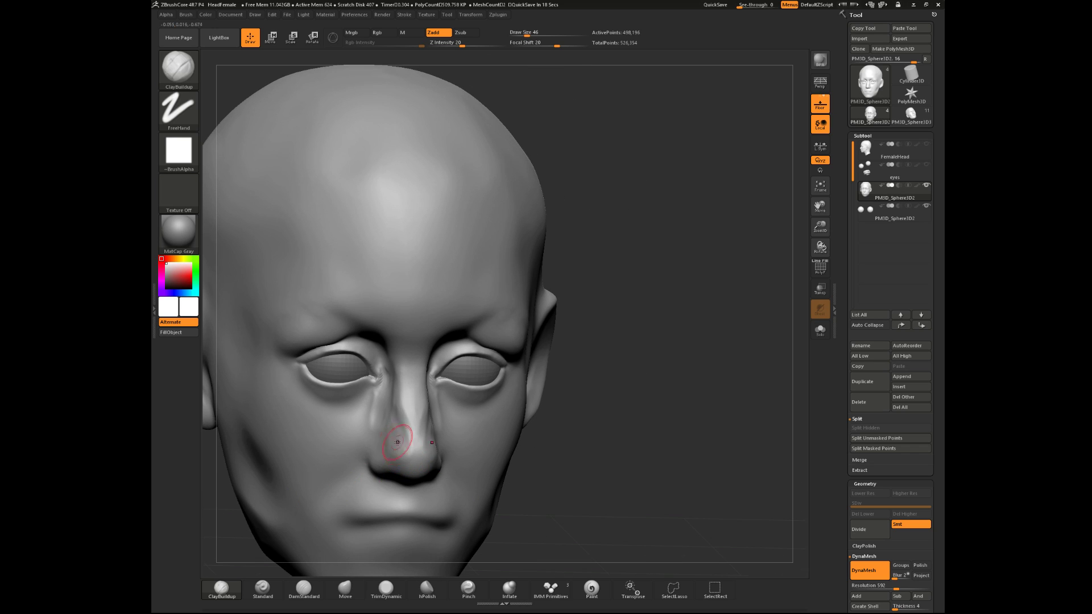
{"action": "mouse_move", "coordinate": [607, 442]}
{"action": "left_mouse_down"}
{"action": "mouse_move", "coordinate": [441, 420]}
{"action": "mouse_move", "coordinate": [433, 439]}
{"action": "left_mouse_up"}
{"action": "left_click_drag", "start_coordinate": [250, 477], "coordinate": [321, 473]}
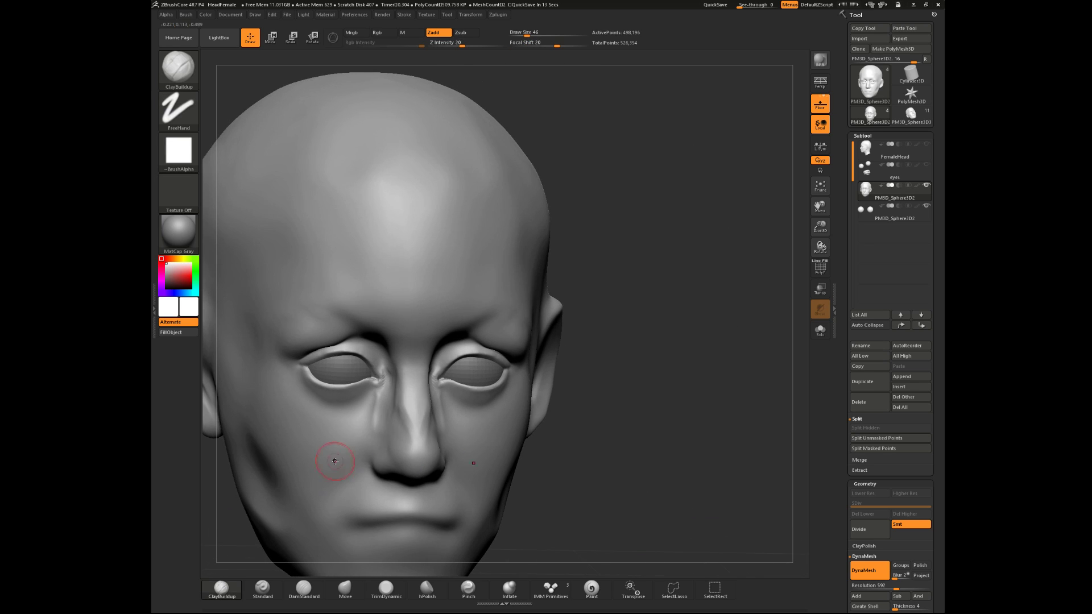
- Smooth the sides of the nose and blend extra clay into the area below the inner eye corners
{"action": "left_click_drag", "start_coordinate": [400, 410], "coordinate": [405, 422], "text": "shift"}
{"action": "left_click_drag", "start_coordinate": [592, 419], "coordinate": [444, 397]}
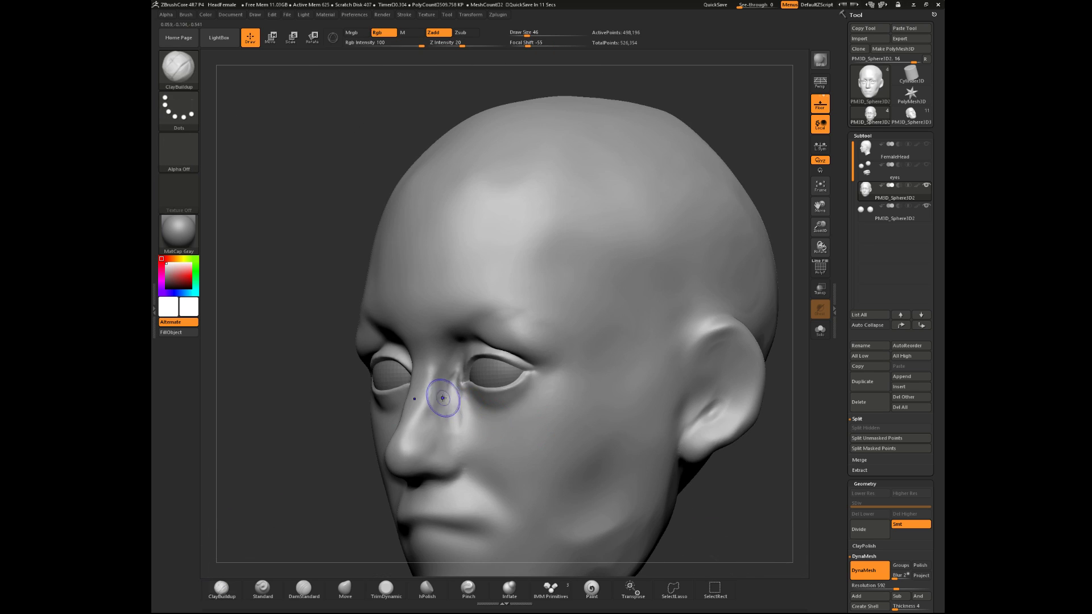
{"action": "left_click_drag", "start_coordinate": [313, 471], "coordinate": [641, 372]}
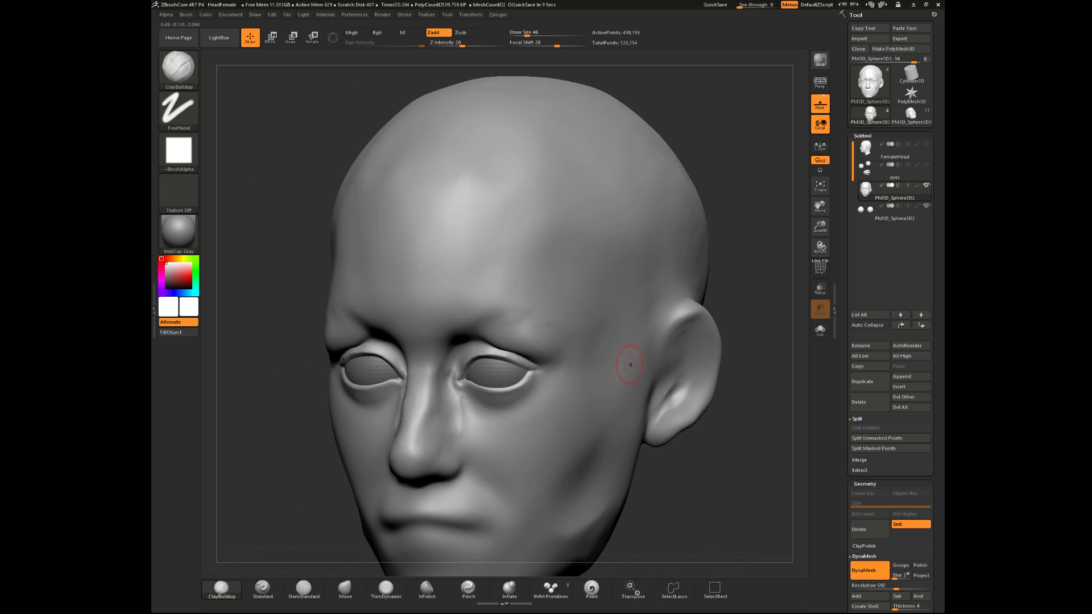
{"action": "left_click_drag", "start_coordinate": [435, 403], "coordinate": [432, 401]}
{"action": "left_click_drag", "start_coordinate": [284, 501], "coordinate": [326, 494]}
{"action": "mouse_move", "coordinate": [419, 393]}
{"action": "left_mouse_down", "text": "shift"}
{"action": "mouse_move", "coordinate": [417, 406]}
{"action": "mouse_move", "coordinate": [408, 392]}
{"action": "mouse_move", "coordinate": [419, 357]}
{"action": "left_mouse_up", "text": "shift"}
- Set the draw size to 74 and fill and smooth the transition between the nose and the cheeks
{"action": "left_click_drag", "start_coordinate": [704, 366], "coordinate": [568, 332]}
{"action": "left_click_drag", "start_coordinate": [695, 309], "coordinate": [689, 341]}
{"action": "key", "text": "s"}
{"action": "left_click_drag", "start_coordinate": [442, 411], "coordinate": [448, 404]}
{"action": "key", "text": "s"}
{"action": "left_click_drag", "start_coordinate": [697, 375], "coordinate": [622, 380]}
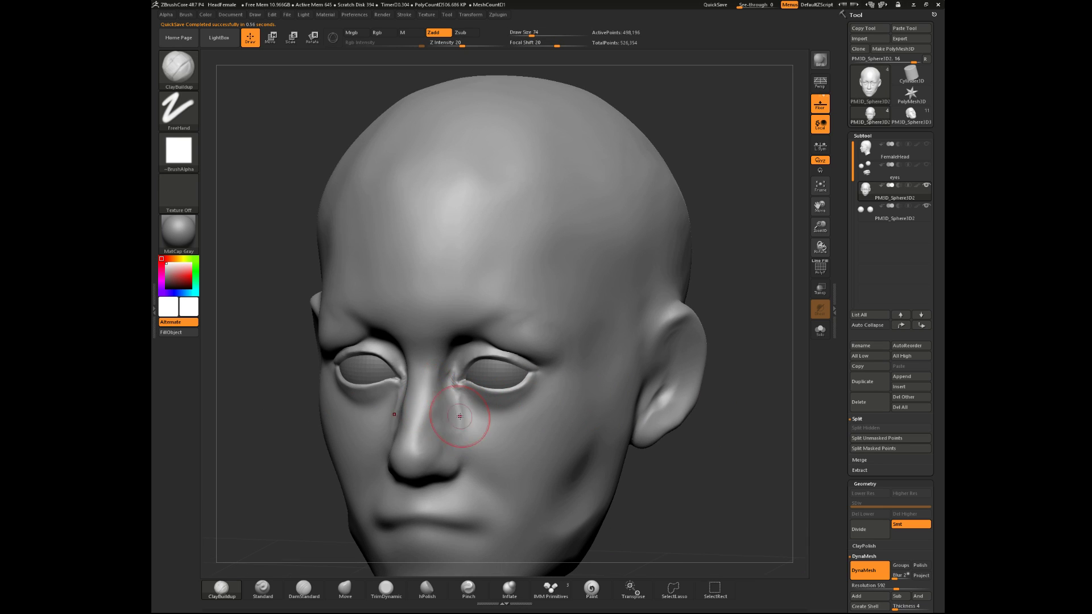
{"action": "key", "text": "shift"}
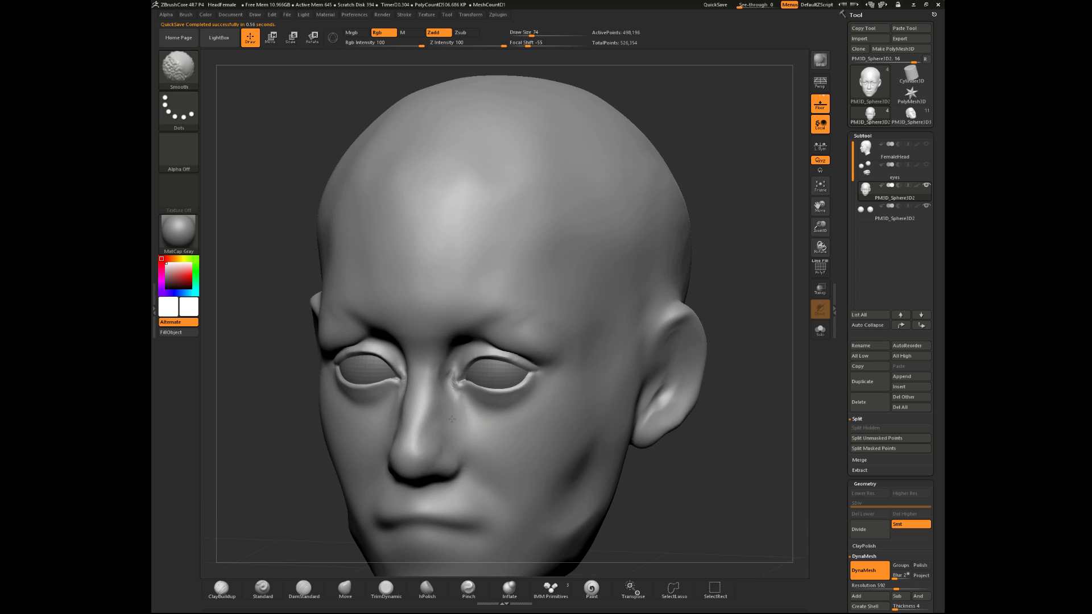
{"action": "left_click_drag", "start_coordinate": [259, 478], "coordinate": [327, 476]}
- Set the ClayBuildup draw size to 41 and refine the nose wings and the sides of the nose bridge
{"action": "key", "text": "space"}
{"action": "left_click_drag", "start_coordinate": [448, 450], "coordinate": [443, 449]}
{"action": "left_click_drag", "start_coordinate": [642, 392], "coordinate": [689, 398]}
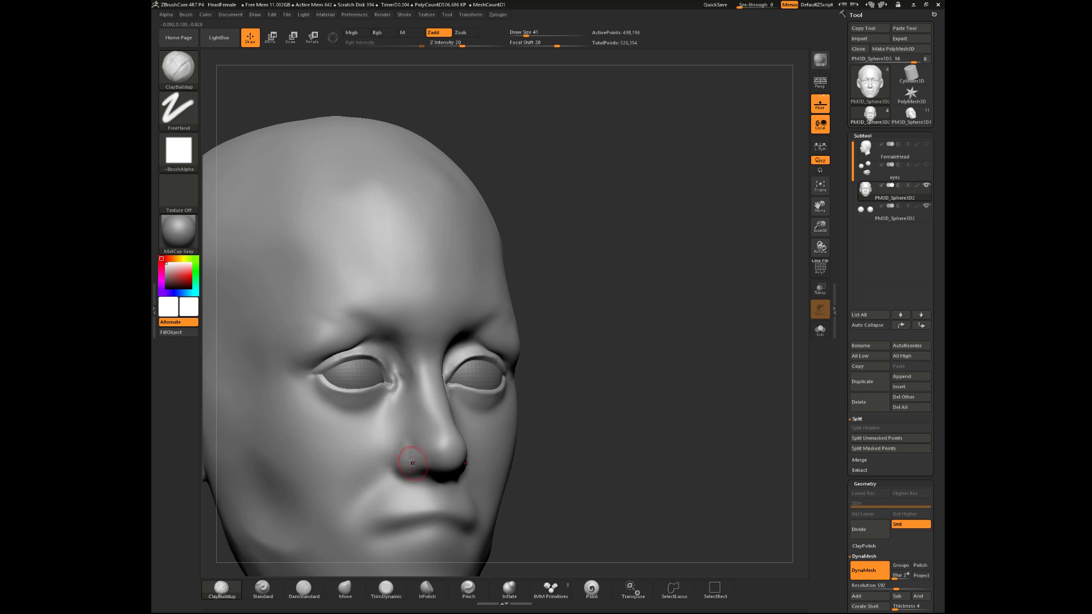
{"action": "mouse_move", "coordinate": [592, 426]}
{"action": "left_mouse_down"}
{"action": "mouse_move", "coordinate": [512, 428]}
{"action": "mouse_move", "coordinate": [506, 446]}
{"action": "left_mouse_up"}
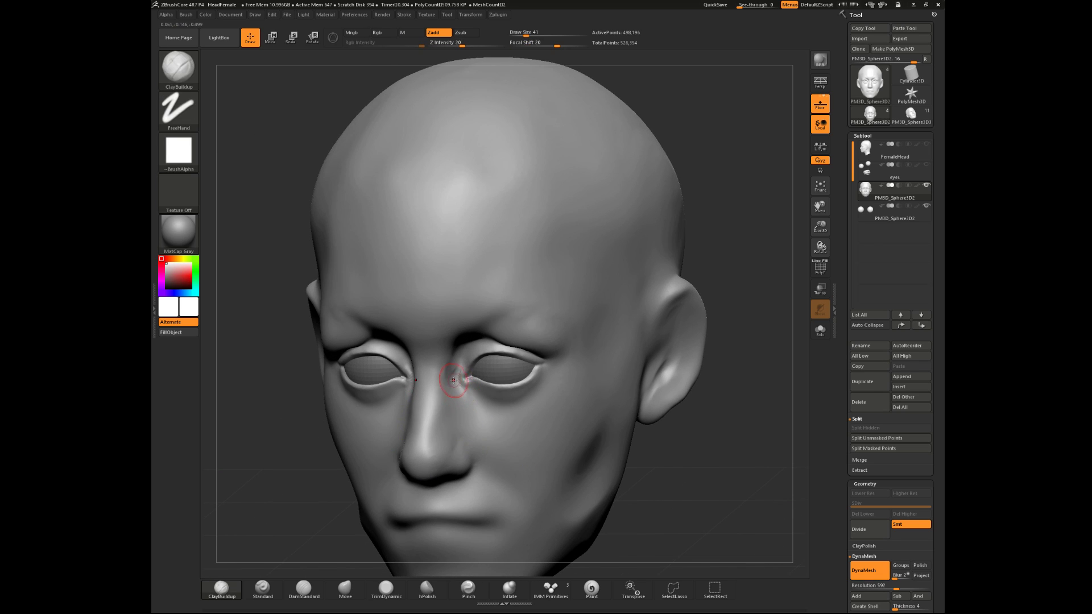
{"action": "left_click_drag", "start_coordinate": [724, 449], "coordinate": [706, 459], "text": "shift"}
{"action": "left_click_drag", "start_coordinate": [705, 459], "coordinate": [636, 438], "text": "alt"}
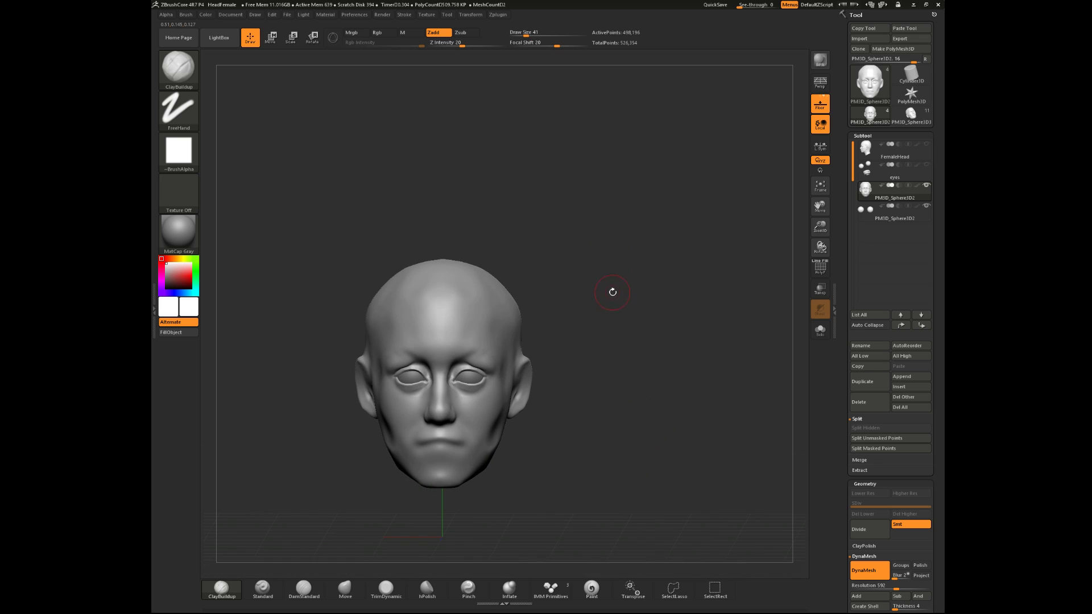
- Enlarge the ClayBuildup brush, carve hollows into the temples and smooth their surface
{"action": "left_click_drag", "start_coordinate": [626, 291], "coordinate": [624, 374], "text": "shift"}
{"action": "left_click_drag", "start_coordinate": [644, 333], "coordinate": [607, 379]}
{"action": "key", "text": "space"}
{"action": "left_click_drag", "start_coordinate": [646, 324], "coordinate": [698, 293]}
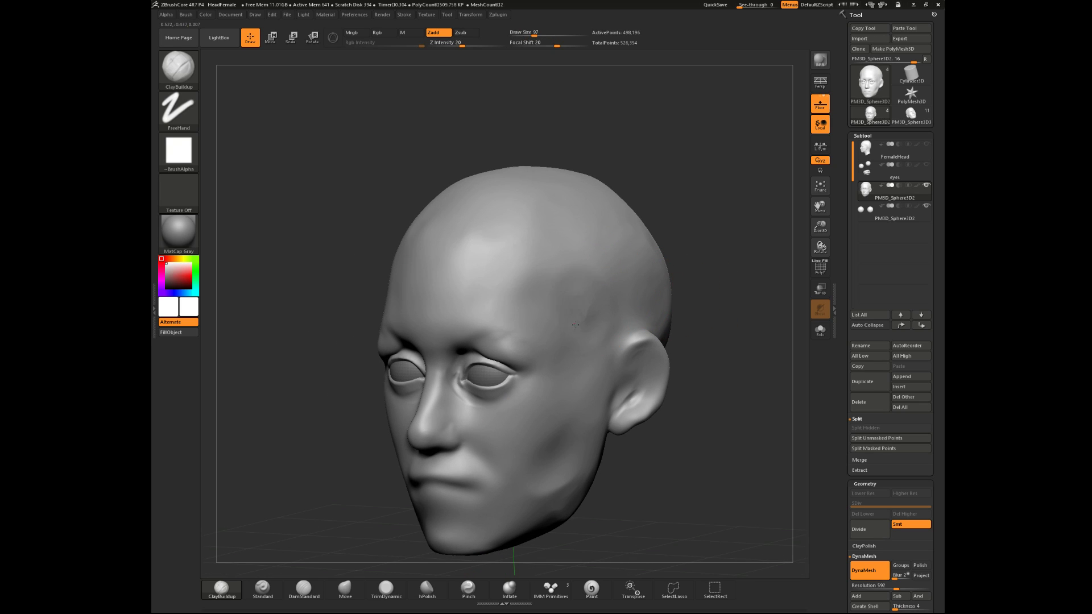
{"action": "left_click_drag", "start_coordinate": [553, 304], "coordinate": [592, 310], "text": "shift"}
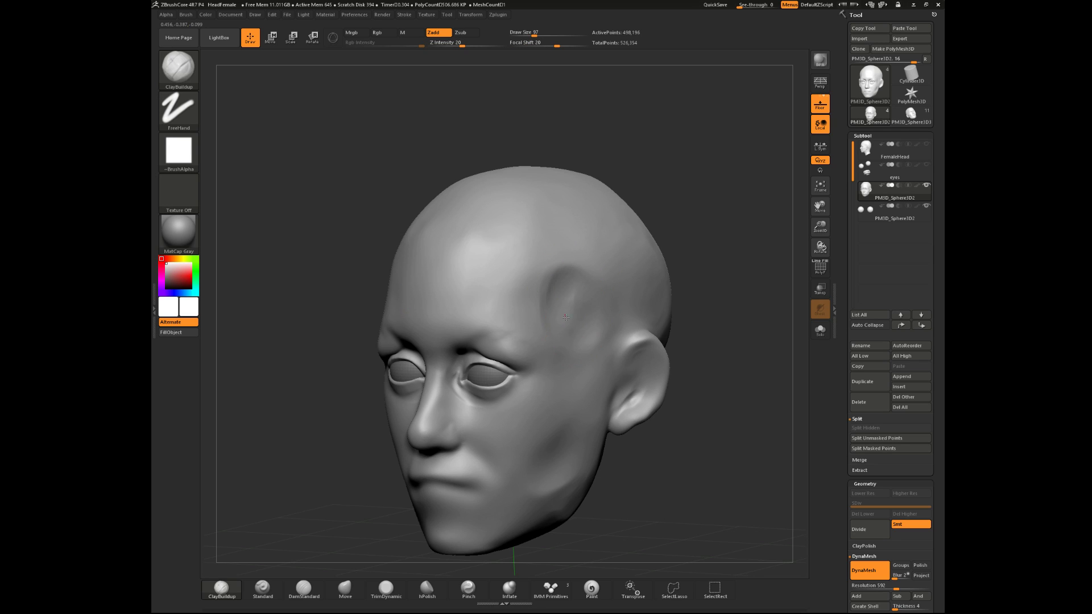
{"action": "mouse_move", "coordinate": [538, 265]}
{"action": "left_mouse_down", "text": "alt"}
{"action": "mouse_move", "coordinate": [534, 296]}
{"action": "mouse_move", "coordinate": [559, 300]}
{"action": "left_mouse_up", "text": "alt"}
{"action": "left_click_drag", "start_coordinate": [570, 257], "coordinate": [537, 295], "text": "alt"}
{"action": "mouse_move", "coordinate": [532, 288]}
{"action": "left_mouse_down", "text": "alt"}
{"action": "mouse_move", "coordinate": [549, 272]}
{"action": "mouse_move", "coordinate": [577, 284]}
{"action": "mouse_move", "coordinate": [575, 303]}
{"action": "mouse_move", "coordinate": [571, 290]}
{"action": "mouse_move", "coordinate": [585, 285]}
{"action": "mouse_move", "coordinate": [564, 307]}
{"action": "mouse_move", "coordinate": [556, 288]}
{"action": "mouse_move", "coordinate": [579, 265]}
{"action": "mouse_move", "coordinate": [545, 257]}
{"action": "left_mouse_up", "text": "alt"}
- Set the draw size to 136 and flatten the temples and the sides of the forehead with TrimDynamic
{"action": "key", "text": "space"}
{"action": "left_click_drag", "start_coordinate": [704, 243], "coordinate": [690, 256], "text": "shift"}
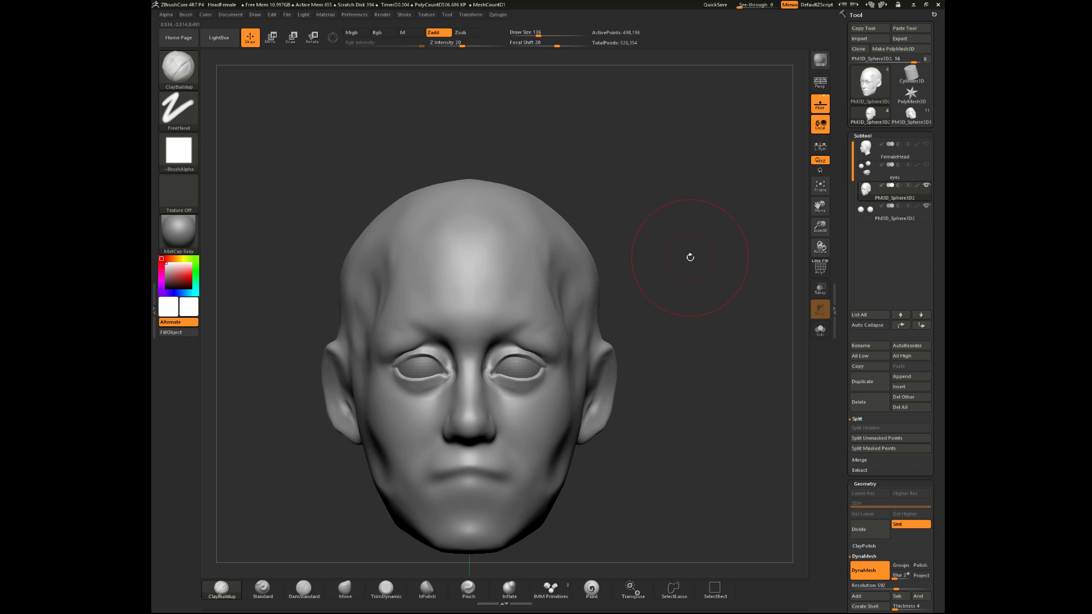
{"action": "key", "text": "ctrl"}
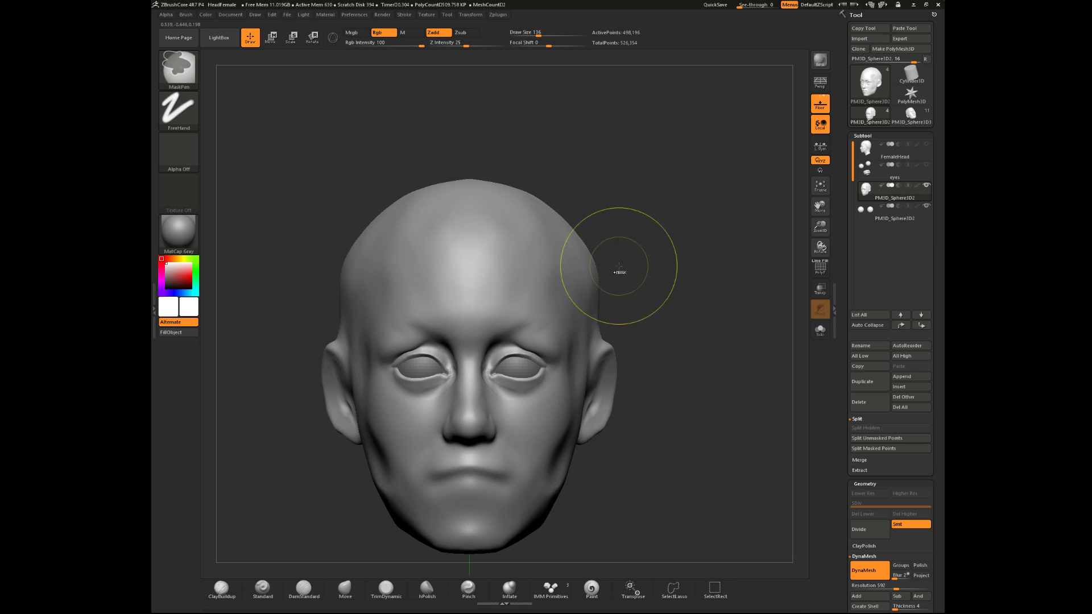
{"action": "left_click", "coordinate": [386, 590]}
{"action": "mouse_move", "coordinate": [704, 293]}
{"action": "left_mouse_down"}
{"action": "mouse_move", "coordinate": [652, 286]}
{"action": "mouse_move", "coordinate": [654, 299]}
{"action": "mouse_move", "coordinate": [574, 331]}
{"action": "left_mouse_up"}
{"action": "left_click", "coordinate": [595, 314]}
{"action": "left_click", "coordinate": [596, 340]}
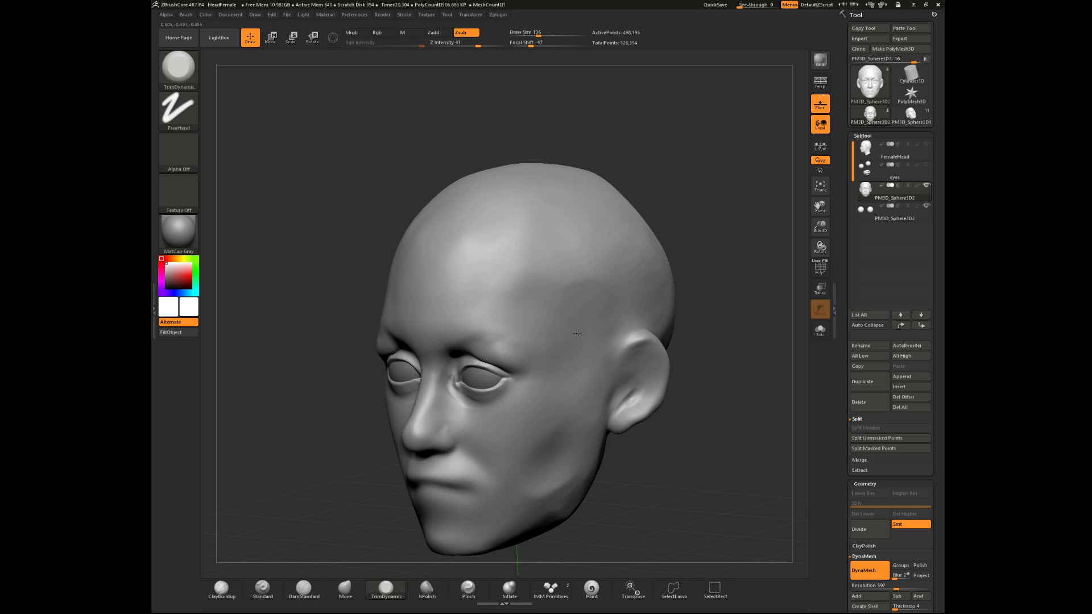
{"action": "left_click_drag", "start_coordinate": [706, 262], "coordinate": [754, 258]}
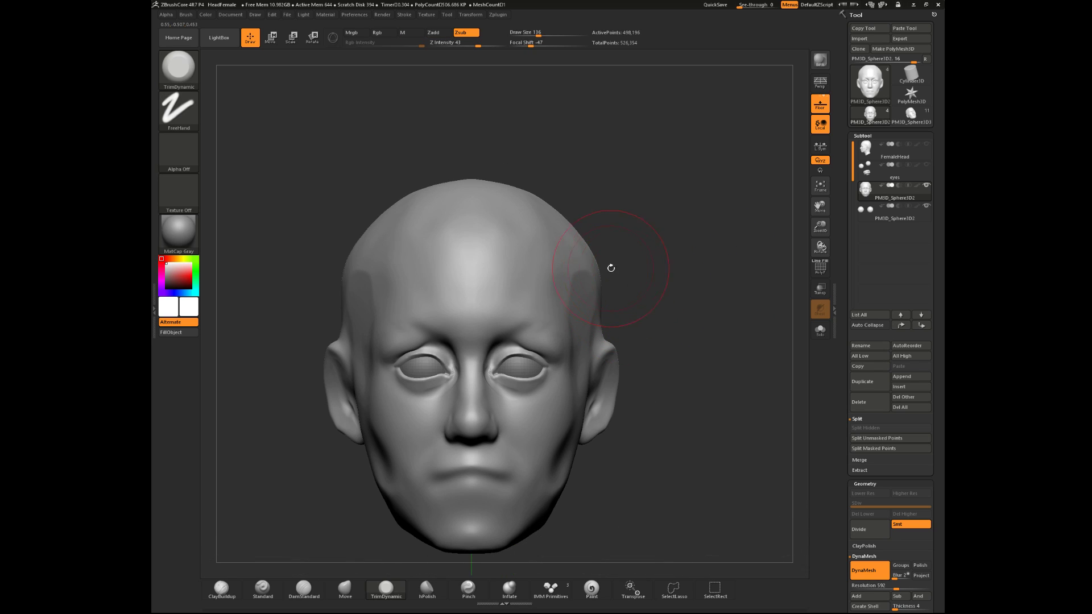
{"action": "left_click_drag", "start_coordinate": [584, 260], "coordinate": [578, 270]}
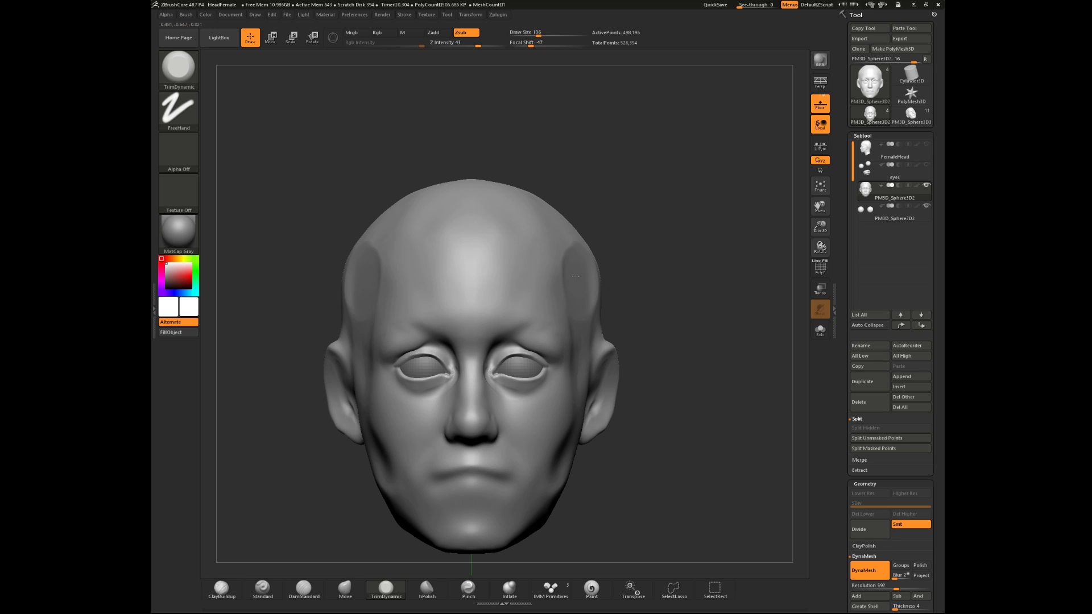
{"action": "mouse_move", "coordinate": [639, 248]}
{"action": "left_mouse_down"}
{"action": "mouse_move", "coordinate": [592, 283]}
{"action": "mouse_move", "coordinate": [570, 258]}
{"action": "left_mouse_up"}
{"action": "mouse_move", "coordinate": [657, 196]}
{"action": "left_mouse_down"}
{"action": "mouse_move", "coordinate": [685, 233]}
{"action": "mouse_move", "coordinate": [654, 256]}
{"action": "left_mouse_up"}
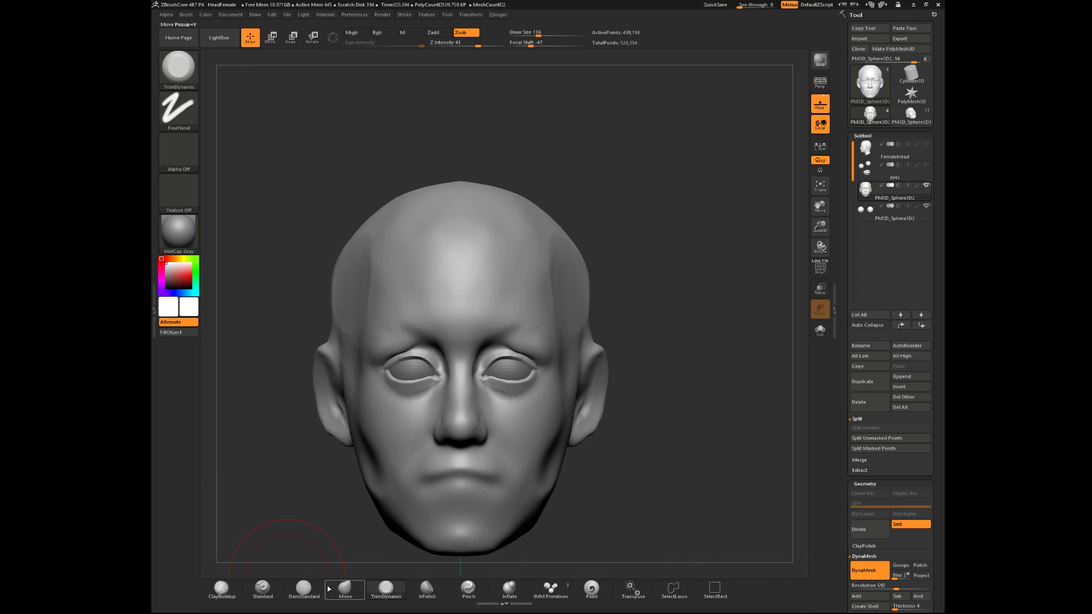
- Set the Standard brush's draw size to 77 and examine the head's overall shape from the front and from above
{"action": "left_click", "coordinate": [263, 589]}
{"action": "mouse_move", "coordinate": [625, 261]}
{"action": "left_mouse_down"}
{"action": "mouse_move", "coordinate": [613, 271]}
{"action": "mouse_move", "coordinate": [566, 256]}
{"action": "mouse_move", "coordinate": [543, 291]}
{"action": "mouse_move", "coordinate": [549, 195]}
{"action": "left_mouse_up"}
{"action": "key", "text": "space"}
{"action": "key", "text": "shift"}
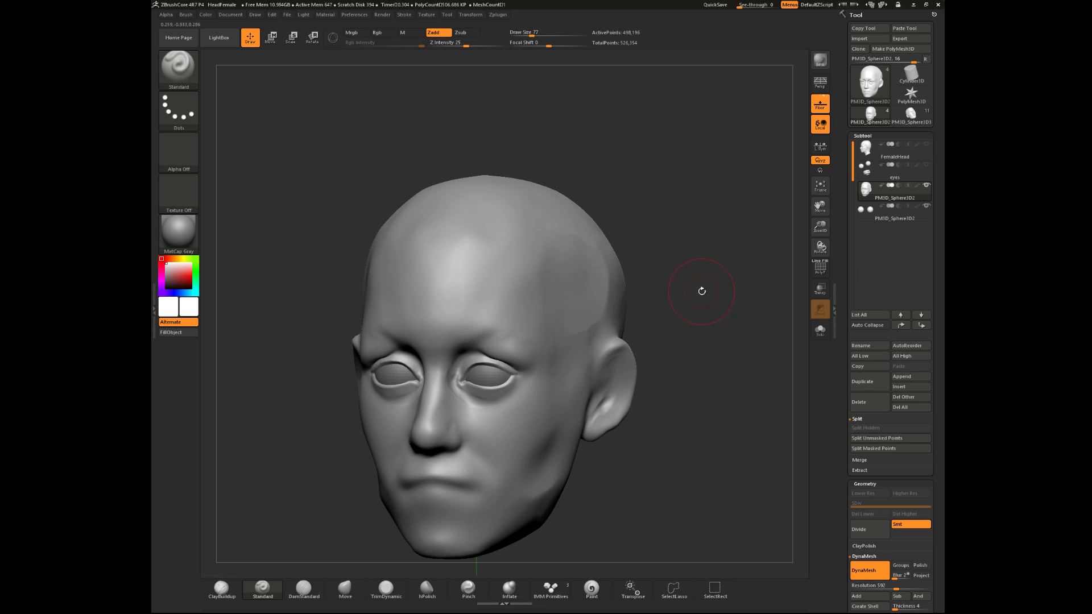
{"action": "mouse_move", "coordinate": [712, 282]}
{"action": "left_mouse_down", "text": "alt"}
{"action": "mouse_move", "coordinate": [706, 246]}
{"action": "mouse_move", "coordinate": [705, 257]}
{"action": "mouse_move", "coordinate": [726, 239]}
{"action": "left_mouse_up", "text": "alt"}
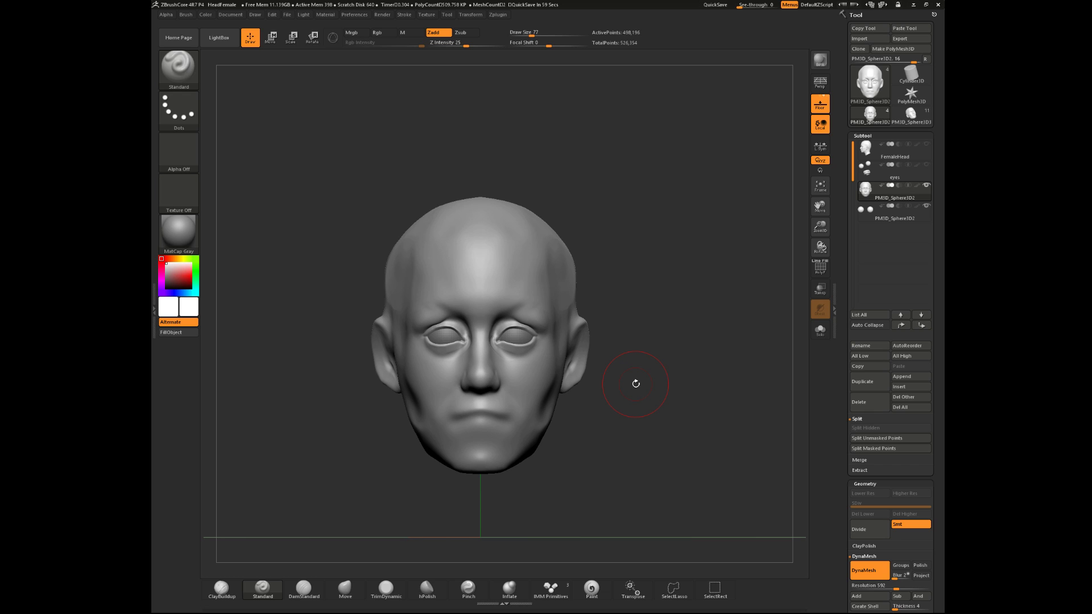
{"action": "left_click_drag", "start_coordinate": [680, 265], "coordinate": [597, 280]}
{"action": "left_click_drag", "start_coordinate": [308, 360], "coordinate": [360, 390]}
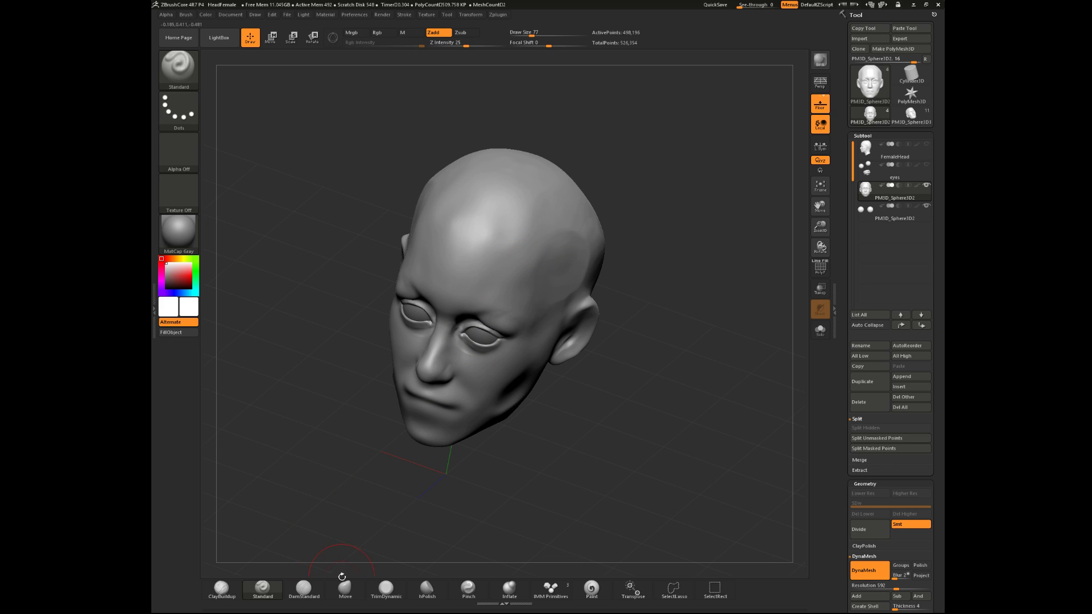
- Trim the edge between forehead and temples with TrimDynamic, smooth it and set the draw size to 94
{"action": "left_click", "coordinate": [385, 589]}
{"action": "mouse_move", "coordinate": [560, 259]}
{"action": "left_mouse_down"}
{"action": "mouse_move", "coordinate": [537, 247]}
{"action": "mouse_move", "coordinate": [535, 268]}
{"action": "mouse_move", "coordinate": [537, 248]}
{"action": "left_mouse_up"}
{"action": "left_click_drag", "start_coordinate": [638, 229], "coordinate": [647, 207], "text": "shift"}
{"action": "left_click_drag", "start_coordinate": [540, 239], "coordinate": [549, 261], "text": "shift"}
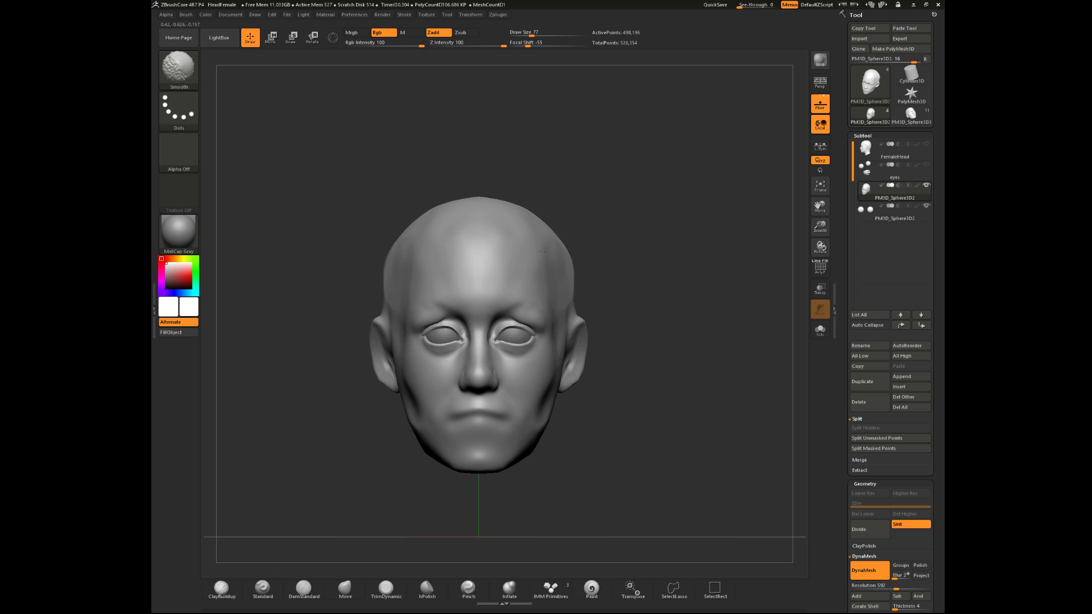
{"action": "left_click_drag", "start_coordinate": [632, 232], "coordinate": [595, 238]}
{"action": "key", "text": "space"}
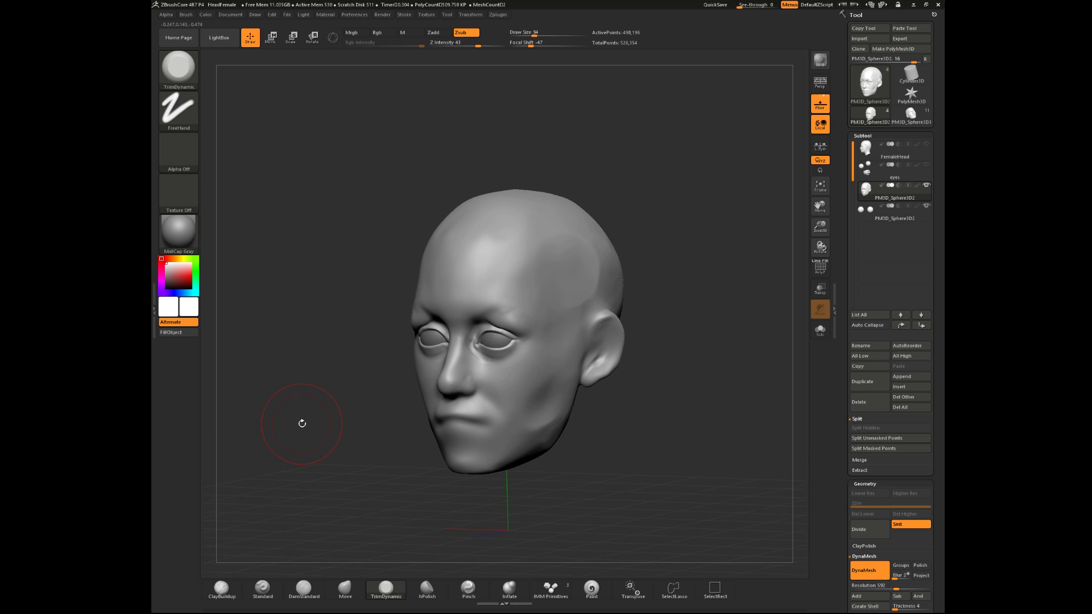
- Switch to DamStandard, smooth the area in front of the ear, set the draw size to 27 and turn the head to profile
{"action": "left_click", "coordinate": [304, 588]}
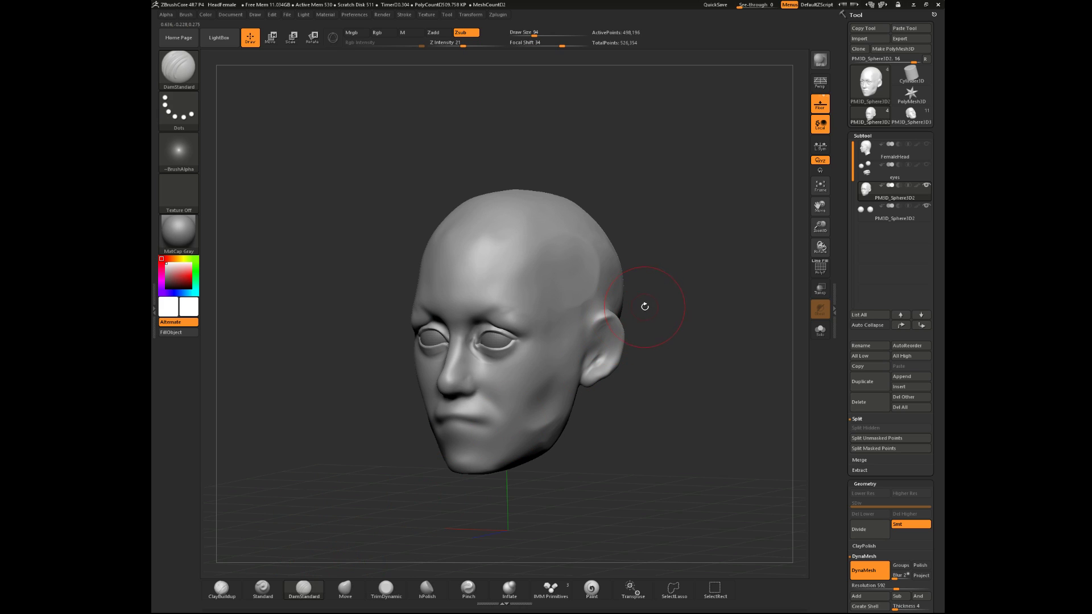
{"action": "key", "text": "space"}
{"action": "left_click_drag", "start_coordinate": [659, 304], "coordinate": [629, 299]}
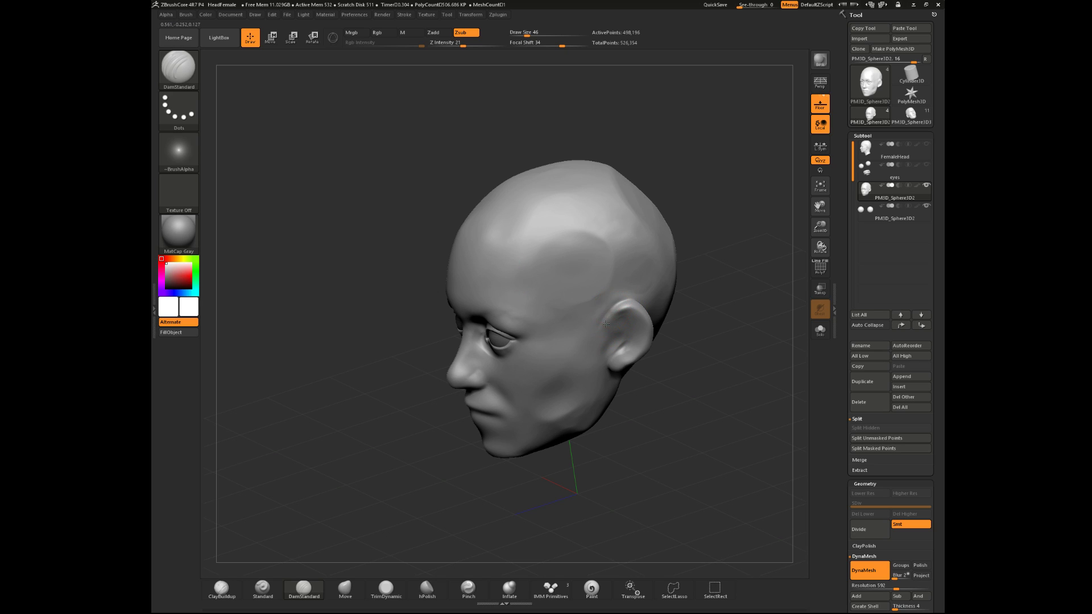
{"action": "left_click_drag", "start_coordinate": [601, 324], "coordinate": [595, 316], "text": "shift"}
{"action": "key", "text": "space"}
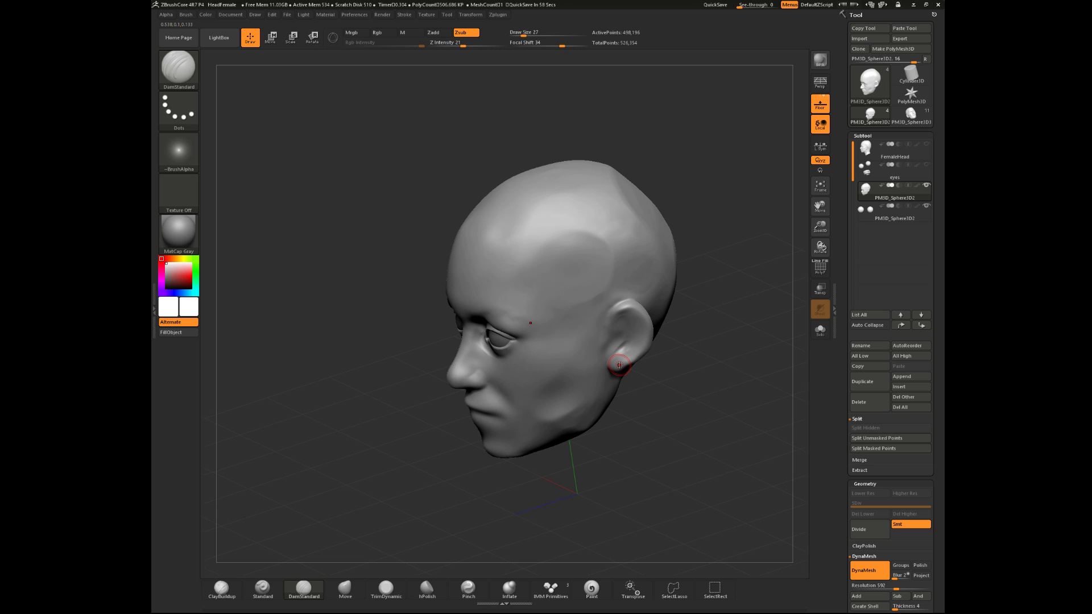
{"action": "left_click_drag", "start_coordinate": [680, 343], "coordinate": [673, 316]}
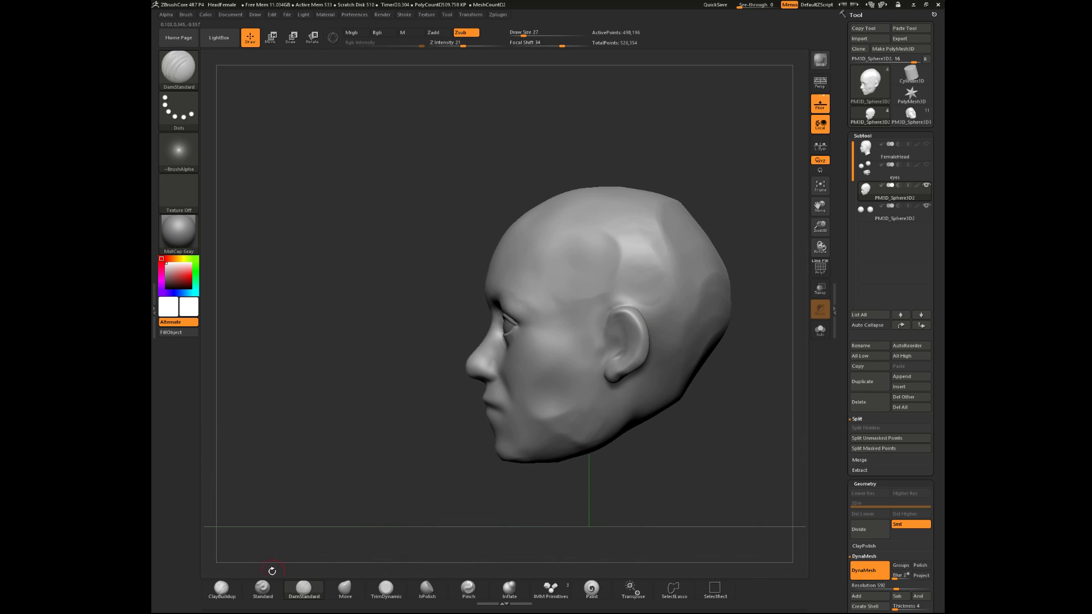
- Switch to ClayBuildup, set the draw size to 44 and build up the area in front of the ear
{"action": "left_click", "coordinate": [222, 589]}
{"action": "left_click_drag", "start_coordinate": [681, 415], "coordinate": [721, 418]}
{"action": "key", "text": "space"}
{"action": "mouse_move", "coordinate": [626, 320]}
{"action": "left_mouse_down"}
{"action": "mouse_move", "coordinate": [635, 329]}
{"action": "mouse_move", "coordinate": [630, 389]}
{"action": "left_mouse_up"}
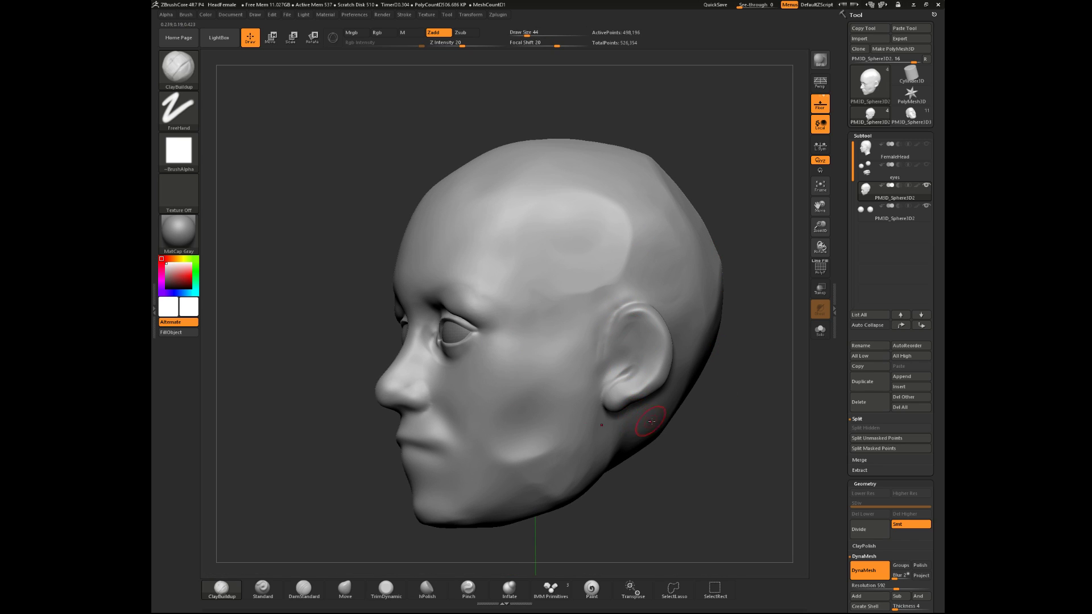
- Set the draw size to 77 and add volume to the outer end of the brows
{"action": "mouse_move", "coordinate": [660, 471]}
{"action": "left_mouse_down"}
{"action": "mouse_move", "coordinate": [682, 469]}
{"action": "mouse_move", "coordinate": [692, 420]}
{"action": "mouse_move", "coordinate": [683, 423]}
{"action": "left_mouse_up"}
{"action": "key", "text": "s"}
{"action": "left_click", "coordinate": [575, 316]}
{"action": "mouse_move", "coordinate": [555, 313]}
{"action": "left_mouse_down"}
{"action": "mouse_move", "coordinate": [572, 319]}
{"action": "mouse_move", "coordinate": [555, 312]}
{"action": "left_mouse_up"}
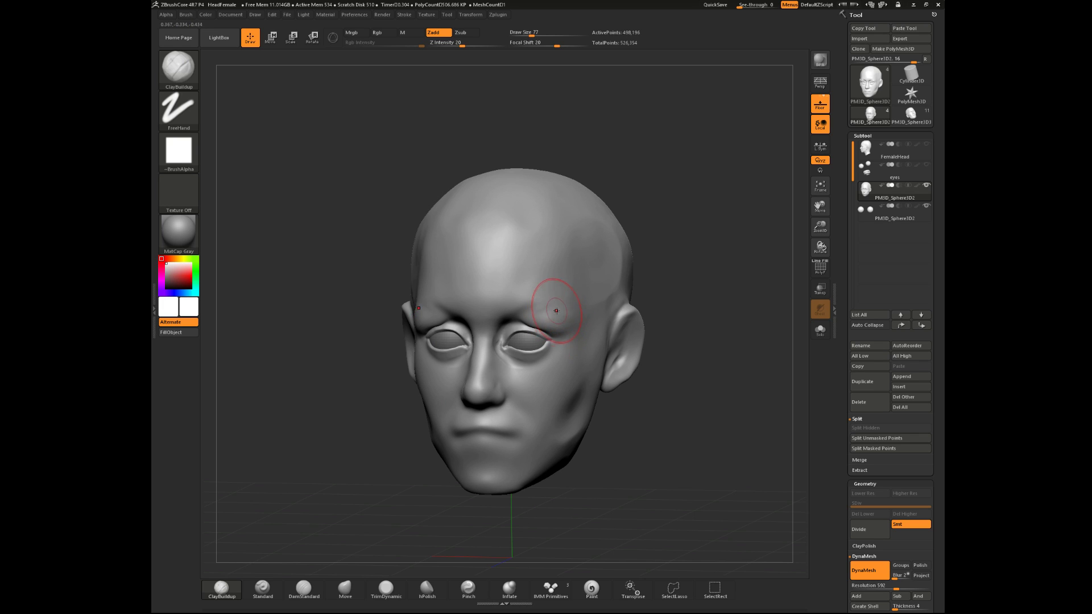
- Set the draw size to 56, build up the outer fold above the upper eyelids and smooth the outer brow
{"action": "mouse_move", "coordinate": [692, 263]}
{"action": "left_mouse_down"}
{"action": "mouse_move", "coordinate": [731, 253]}
{"action": "mouse_move", "coordinate": [725, 246]}
{"action": "mouse_move", "coordinate": [723, 307]}
{"action": "mouse_move", "coordinate": [776, 283]}
{"action": "left_mouse_up"}
{"action": "key", "text": "s"}
{"action": "left_click_drag", "start_coordinate": [739, 273], "coordinate": [738, 273]}
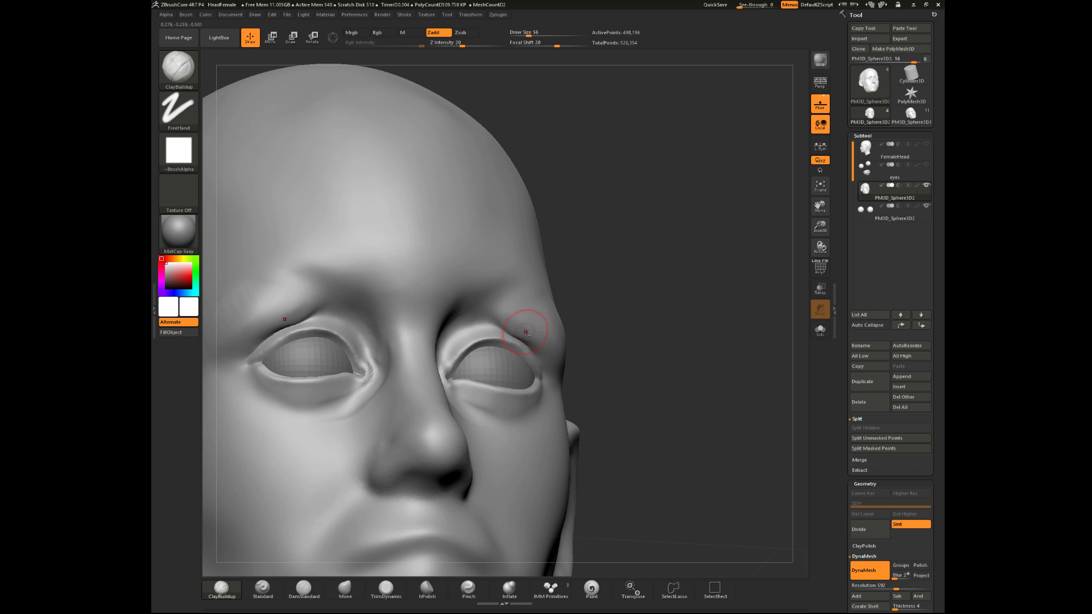
{"action": "left_click_drag", "start_coordinate": [506, 324], "coordinate": [516, 324]}
{"action": "left_click_drag", "start_coordinate": [609, 302], "coordinate": [556, 305], "text": "shift"}
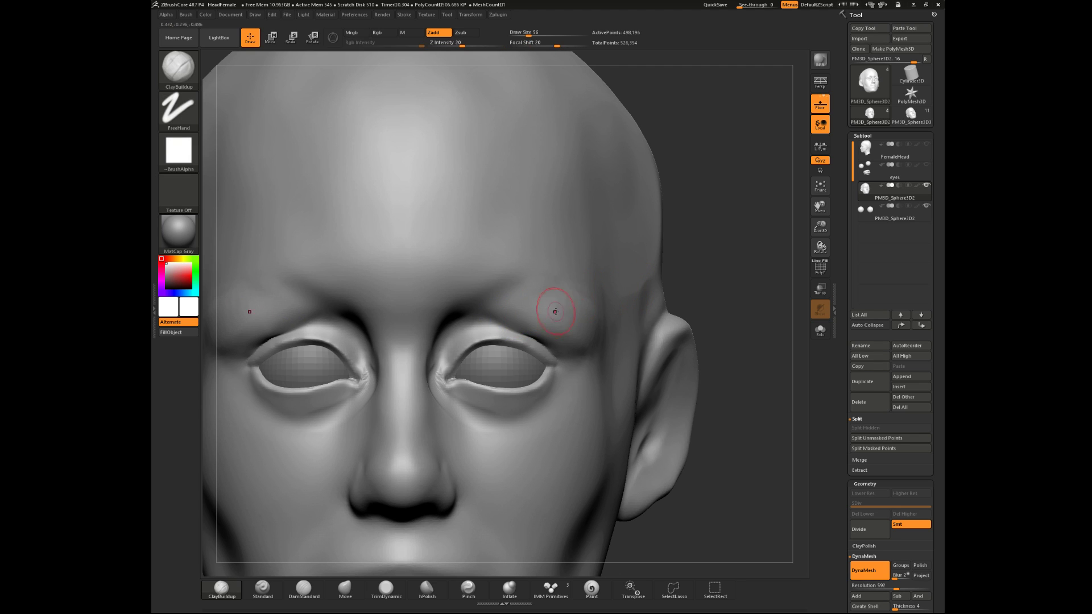
- Examine the brows and eye sockets from the front and from above, and set the draw size to 12
{"action": "key", "text": "f"}
{"action": "left_click_drag", "start_coordinate": [722, 260], "coordinate": [712, 327]}
{"action": "left_click_drag", "start_coordinate": [273, 517], "coordinate": [297, 502]}
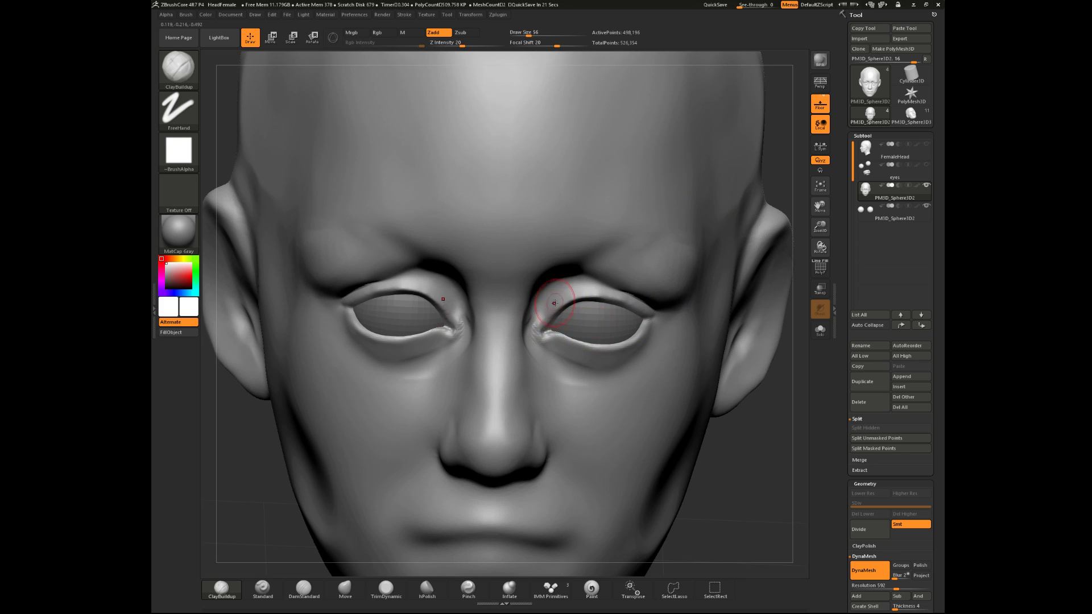
{"action": "key", "text": "space"}
{"action": "left_click_drag", "start_coordinate": [555, 288], "coordinate": [543, 289]}
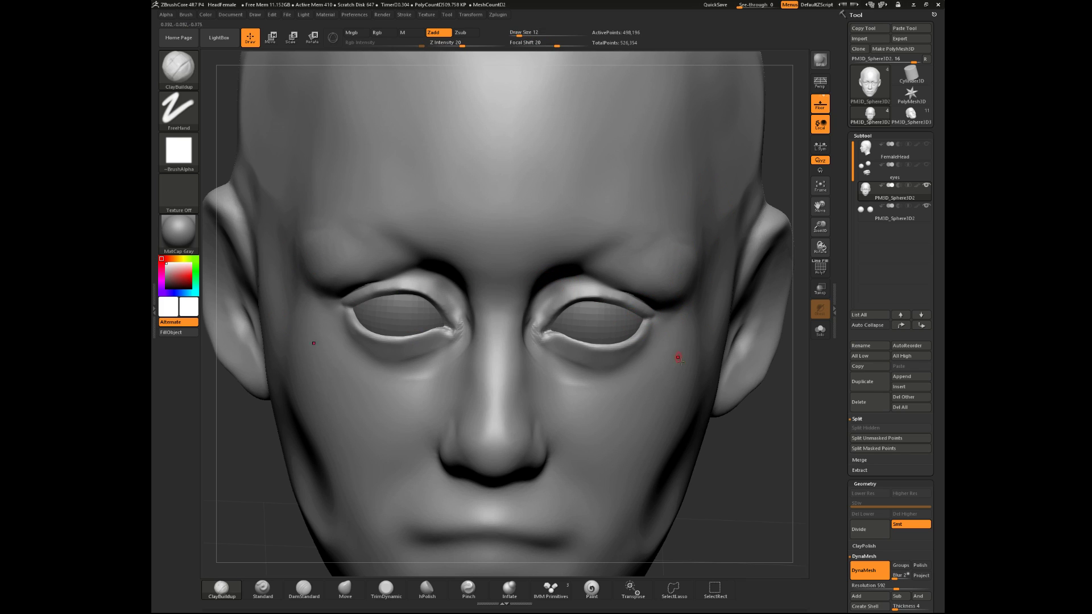
{"action": "left_click_drag", "start_coordinate": [765, 463], "coordinate": [744, 475], "text": "alt"}
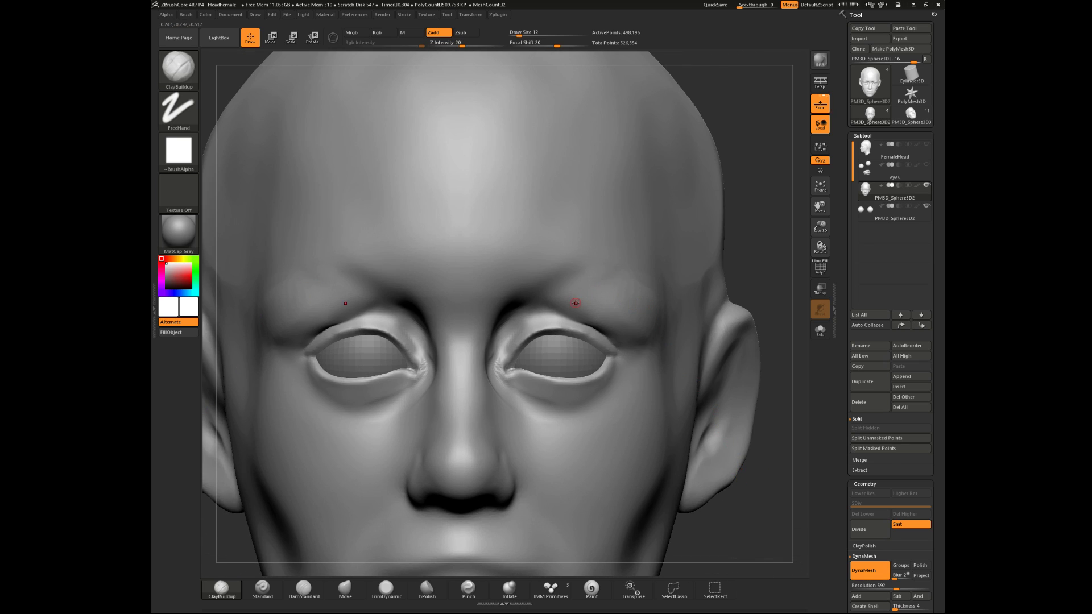
- Set the draw size to 49 and build up the inner eye sockets beside the nose bridge
{"action": "key", "text": "space"}
{"action": "left_click_drag", "start_coordinate": [501, 334], "coordinate": [514, 332]}
{"action": "mouse_move", "coordinate": [761, 254]}
{"action": "left_mouse_down"}
{"action": "mouse_move", "coordinate": [747, 248]}
{"action": "mouse_move", "coordinate": [744, 213]}
{"action": "left_mouse_up"}
{"action": "left_click_drag", "start_coordinate": [500, 311], "coordinate": [474, 330]}
{"action": "left_click_drag", "start_coordinate": [502, 311], "coordinate": [469, 344]}
{"action": "left_click_drag", "start_coordinate": [746, 142], "coordinate": [696, 202]}
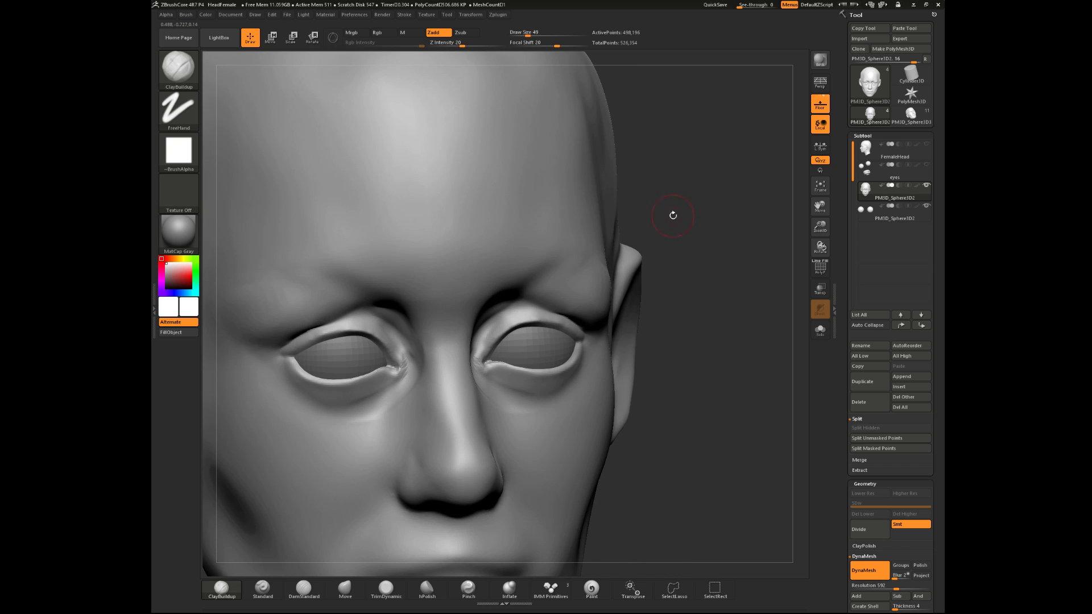
- Add clay at the inner eye corners with draw size 31 and smooth the transition to the upper eyelids
{"action": "left_click_drag", "start_coordinate": [657, 282], "coordinate": [595, 283]}
{"action": "left_click_drag", "start_coordinate": [482, 350], "coordinate": [489, 353]}
{"action": "key", "text": "space"}
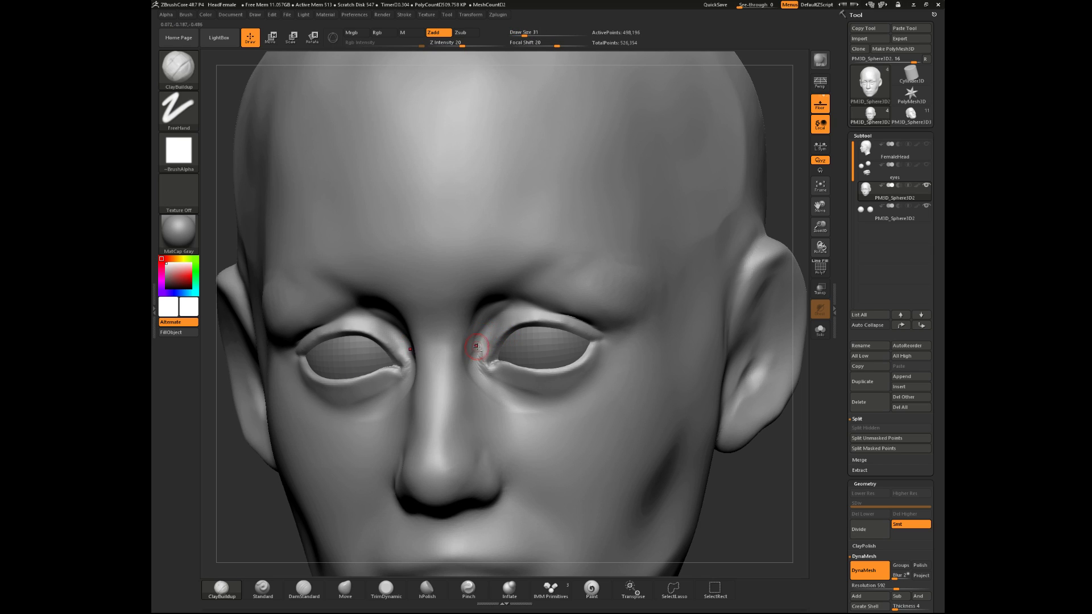
{"action": "left_click_drag", "start_coordinate": [778, 171], "coordinate": [785, 112]}
{"action": "mouse_move", "coordinate": [498, 317]}
{"action": "left_mouse_down", "text": "shift"}
{"action": "mouse_move", "coordinate": [481, 326]}
{"action": "mouse_move", "coordinate": [480, 305]}
{"action": "mouse_move", "coordinate": [480, 323]}
{"action": "left_mouse_up", "text": "shift"}
- Smooth and build up the inner upper eyelids and the sides of the nose bridge, bringing the draw size to 44
{"action": "key", "text": "space"}
{"action": "left_click_drag", "start_coordinate": [759, 85], "coordinate": [772, 105]}
{"action": "left_click_drag", "start_coordinate": [470, 296], "coordinate": [481, 294], "text": "shift"}
{"action": "key", "text": "space"}
{"action": "left_click_drag", "start_coordinate": [739, 207], "coordinate": [758, 240]}
{"action": "key", "text": "space"}
{"action": "left_click_drag", "start_coordinate": [517, 323], "coordinate": [523, 324]}
{"action": "left_click_drag", "start_coordinate": [741, 186], "coordinate": [625, 223]}
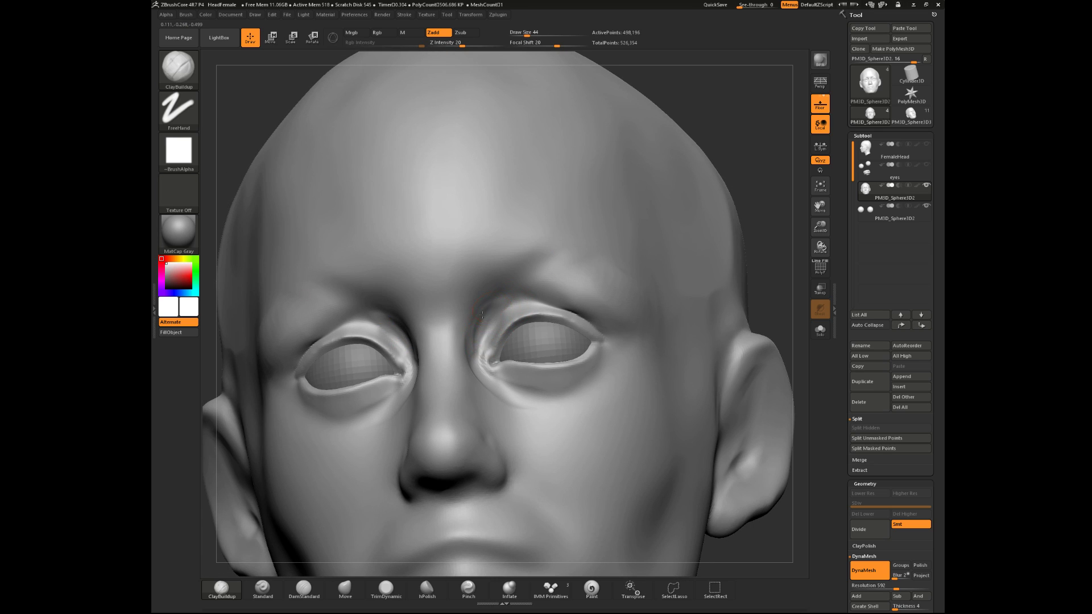
{"action": "left_click_drag", "start_coordinate": [488, 316], "coordinate": [479, 345]}
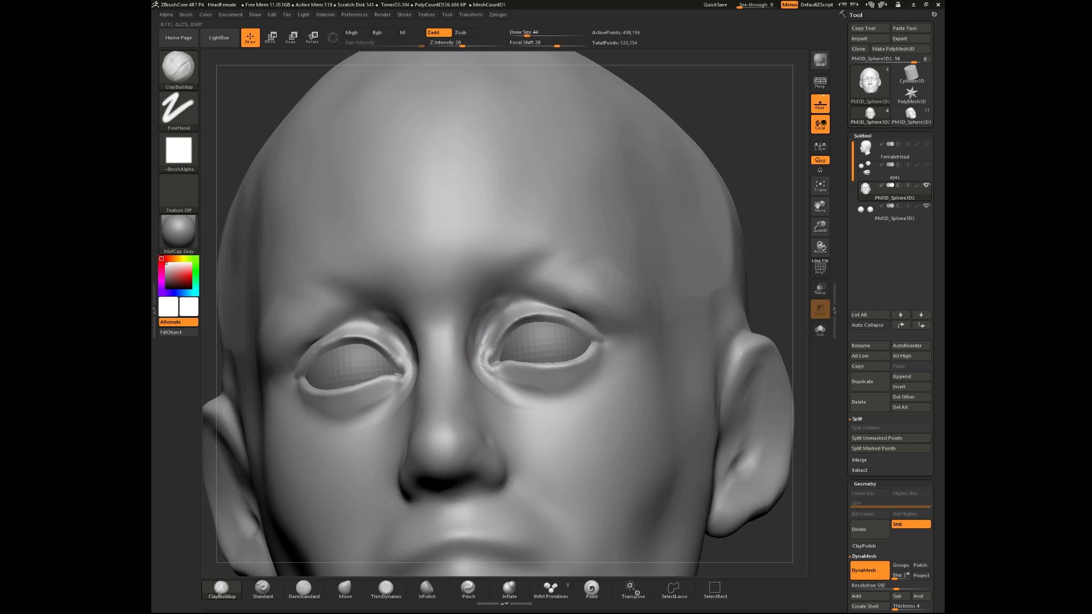
- Set the draw size to 62 and soften the surface between the nose bridge and the inner upper eyelids
{"action": "mouse_move", "coordinate": [733, 93]}
{"action": "left_mouse_down"}
{"action": "mouse_move", "coordinate": [768, 139]}
{"action": "mouse_move", "coordinate": [715, 95]}
{"action": "left_mouse_up"}
{"action": "key", "text": "space"}
{"action": "mouse_move", "coordinate": [476, 324]}
{"action": "left_mouse_down"}
{"action": "mouse_move", "coordinate": [487, 316]}
{"action": "mouse_move", "coordinate": [474, 310]}
{"action": "left_mouse_up"}
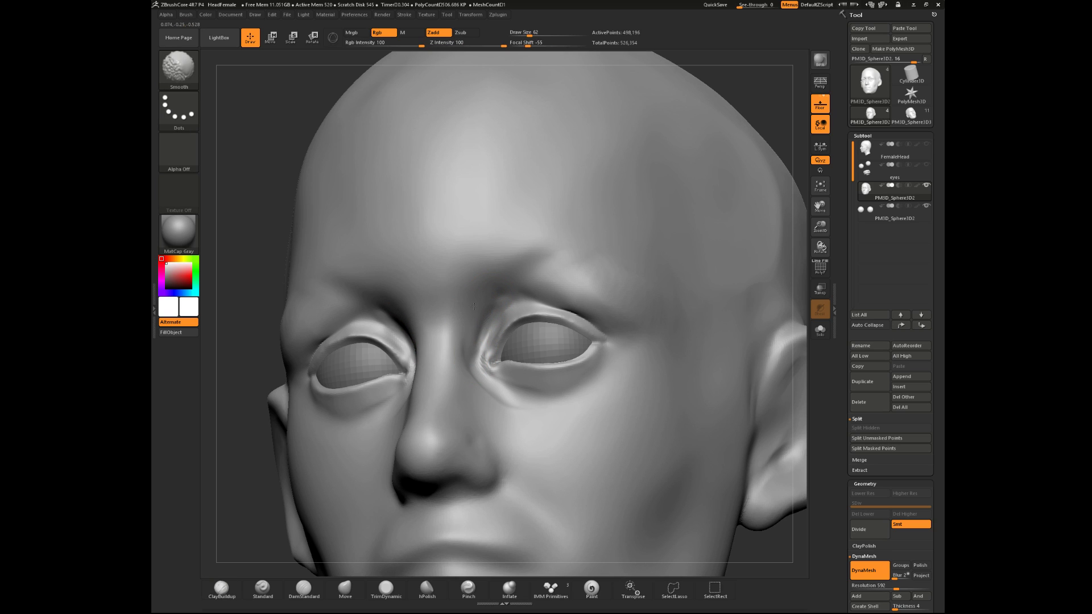
{"action": "mouse_move", "coordinate": [765, 90]}
{"action": "left_mouse_down"}
{"action": "mouse_move", "coordinate": [712, 127]}
{"action": "mouse_move", "coordinate": [680, 244]}
{"action": "left_mouse_up"}
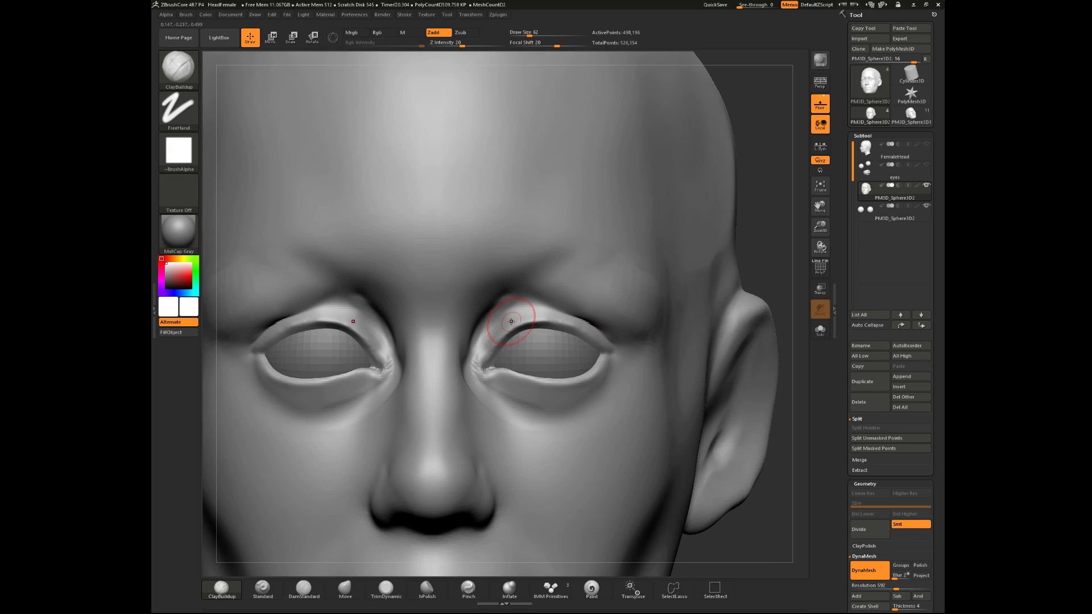
{"action": "mouse_move", "coordinate": [515, 318]}
{"action": "left_mouse_down"}
{"action": "mouse_move", "coordinate": [529, 329]}
{"action": "mouse_move", "coordinate": [490, 322]}
{"action": "left_mouse_up"}
- Set the draw size to 31 and carve the inner upper eyelid crease with DamStandard
{"action": "key", "text": "space"}
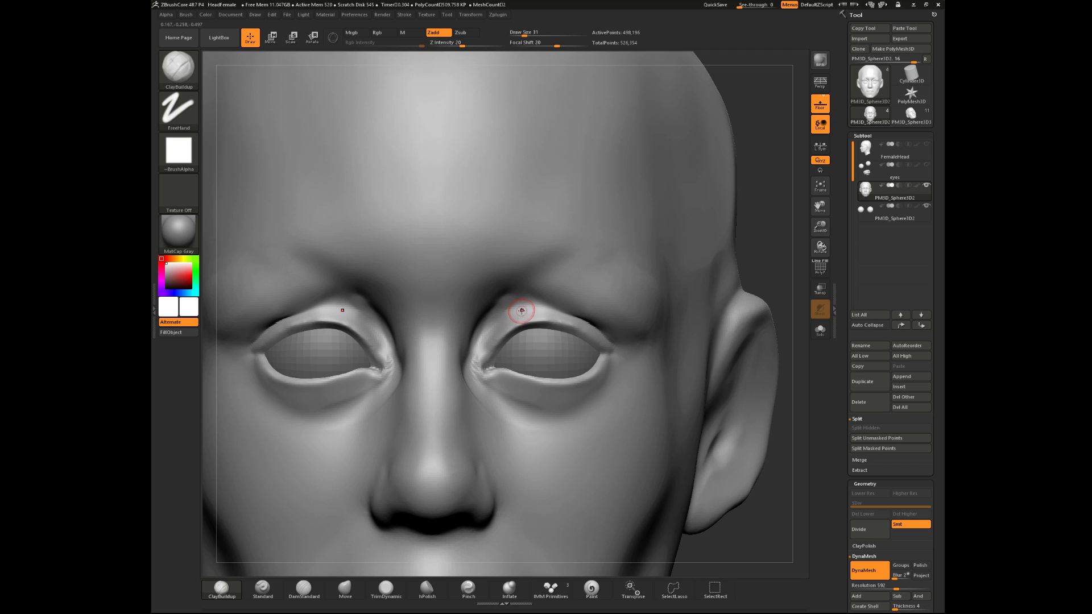
{"action": "left_click", "coordinate": [303, 590]}
{"action": "left_click_drag", "start_coordinate": [542, 312], "coordinate": [512, 342]}
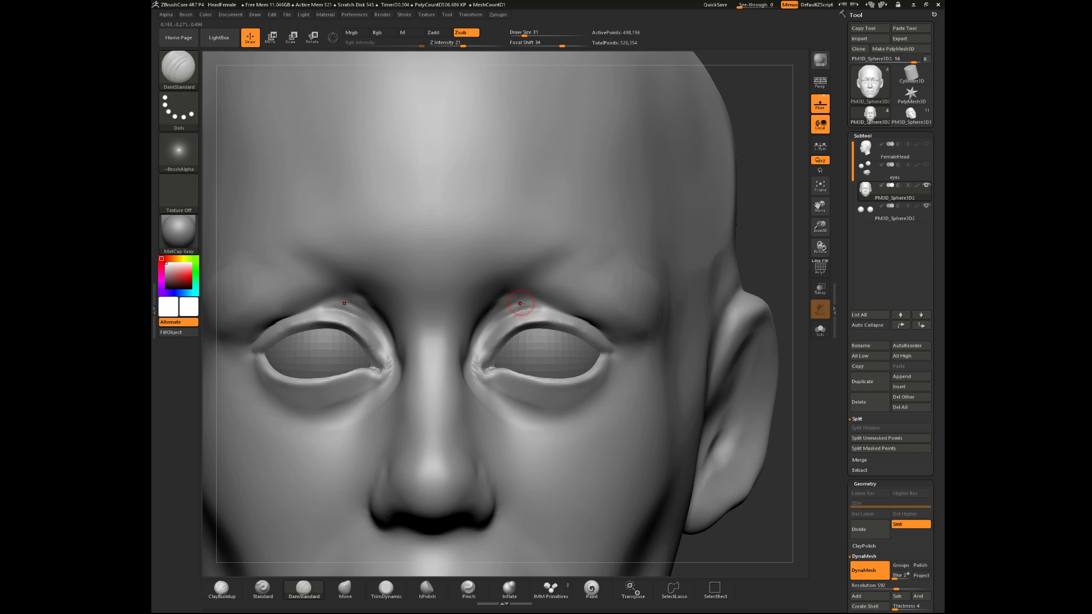
{"action": "mouse_move", "coordinate": [767, 241]}
{"action": "left_mouse_down", "text": "alt"}
{"action": "mouse_move", "coordinate": [731, 237]}
{"action": "mouse_move", "coordinate": [739, 254]}
{"action": "left_mouse_up", "text": "alt"}
- Return to ClayBuildup, undo the last stroke and build up the inner brows with draw size 71
{"action": "mouse_move", "coordinate": [582, 258]}
{"action": "left_mouse_down"}
{"action": "mouse_move", "coordinate": [494, 268]}
{"action": "mouse_move", "coordinate": [546, 273]}
{"action": "mouse_move", "coordinate": [529, 274]}
{"action": "left_mouse_up"}
{"action": "left_click", "coordinate": [221, 587]}
{"action": "mouse_move", "coordinate": [675, 259]}
{"action": "left_mouse_down"}
{"action": "mouse_move", "coordinate": [710, 222]}
{"action": "mouse_move", "coordinate": [488, 285]}
{"action": "left_mouse_up"}
{"action": "key", "text": "space"}
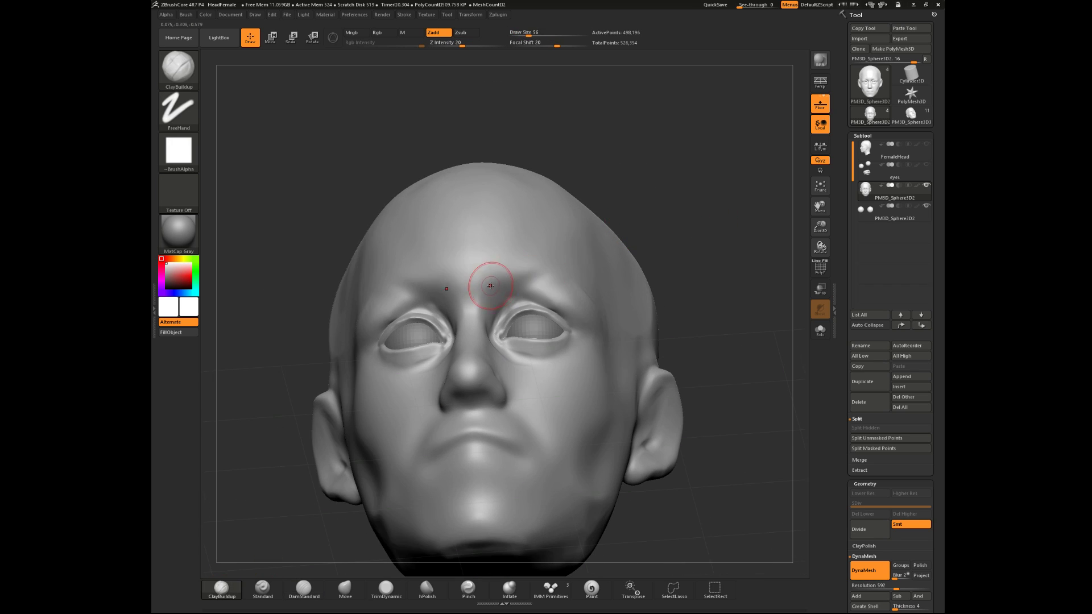
{"action": "key", "text": "ctrl+z"}
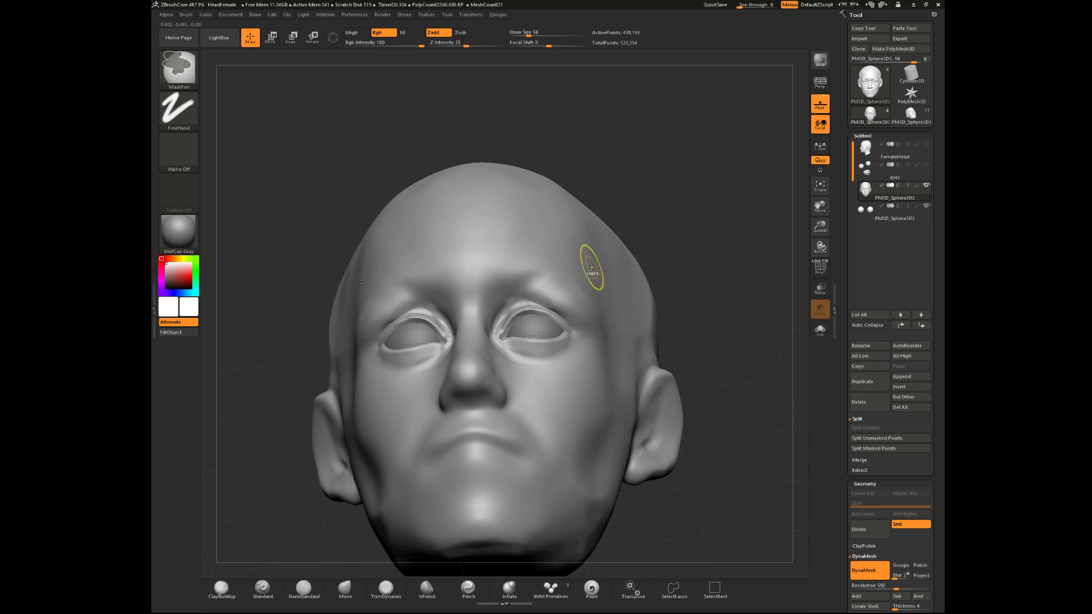
{"action": "key", "text": "space"}
{"action": "left_click_drag", "start_coordinate": [518, 276], "coordinate": [523, 277]}
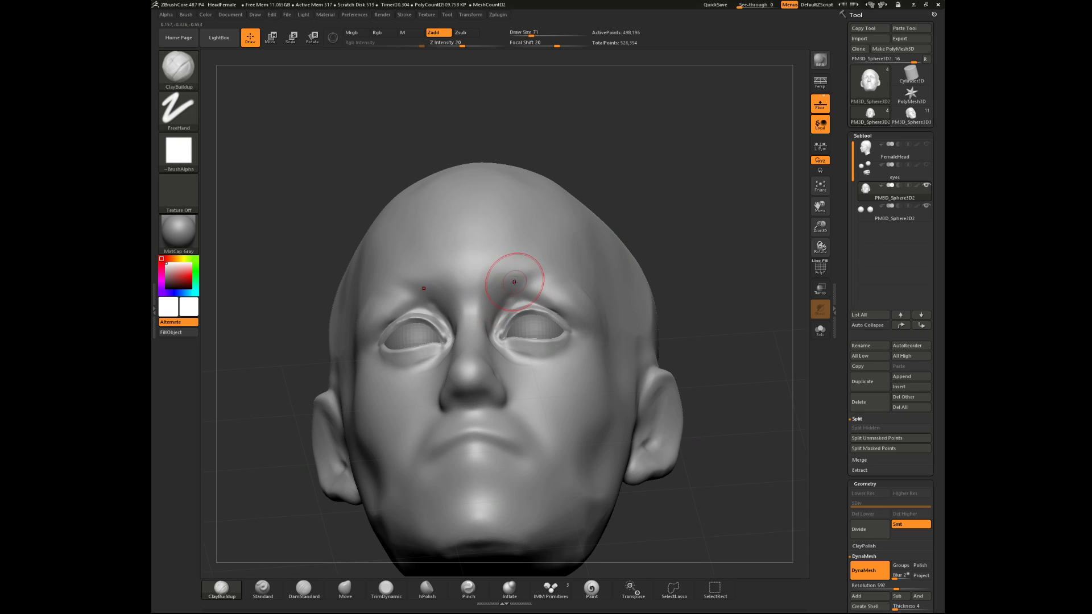
- Set the draw size to 41, refine the hollows beside the nose bridge and smooth them
{"action": "mouse_move", "coordinate": [707, 171]}
{"action": "left_mouse_down"}
{"action": "mouse_move", "coordinate": [718, 227]}
{"action": "mouse_move", "coordinate": [646, 268]}
{"action": "left_mouse_up"}
{"action": "key", "text": "space"}
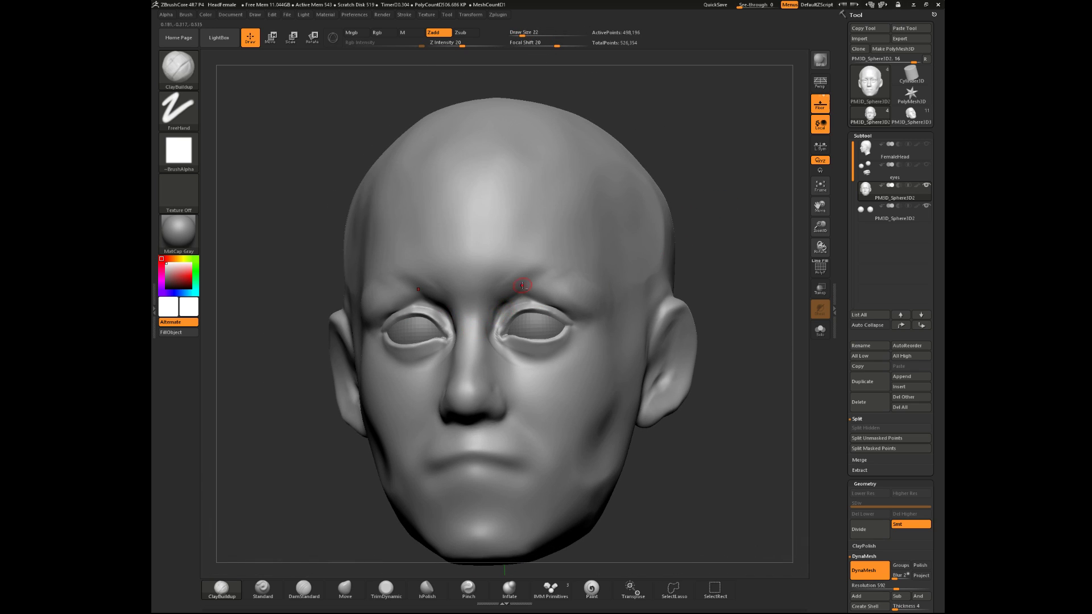
{"action": "key", "text": "space"}
{"action": "left_click", "coordinate": [498, 311]}
{"action": "left_click_drag", "start_coordinate": [722, 199], "coordinate": [733, 177]}
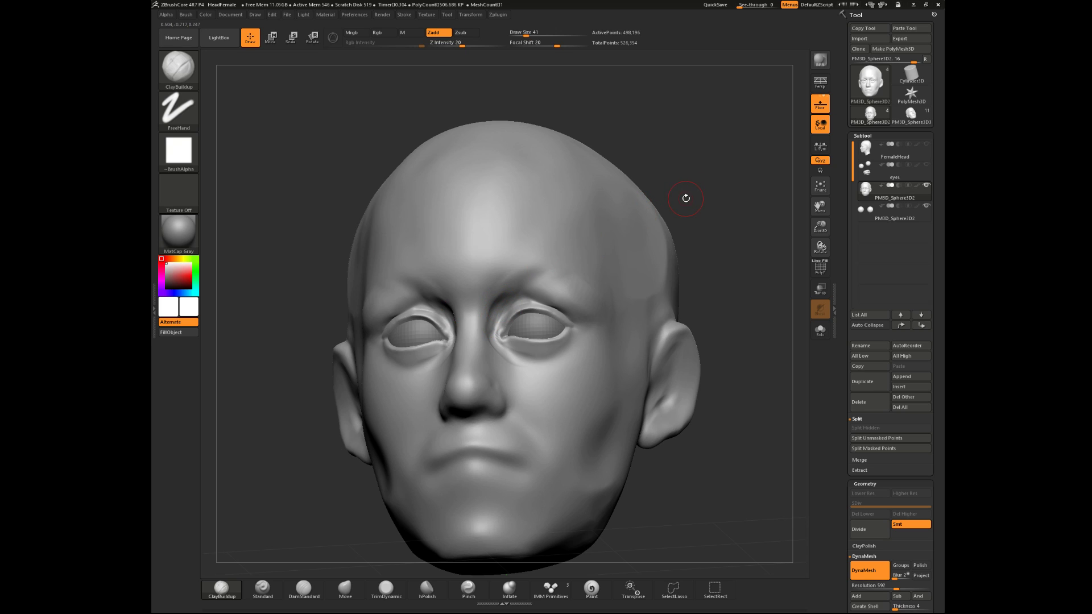
{"action": "left_click_drag", "start_coordinate": [740, 218], "coordinate": [757, 224]}
{"action": "key", "text": "shift"}
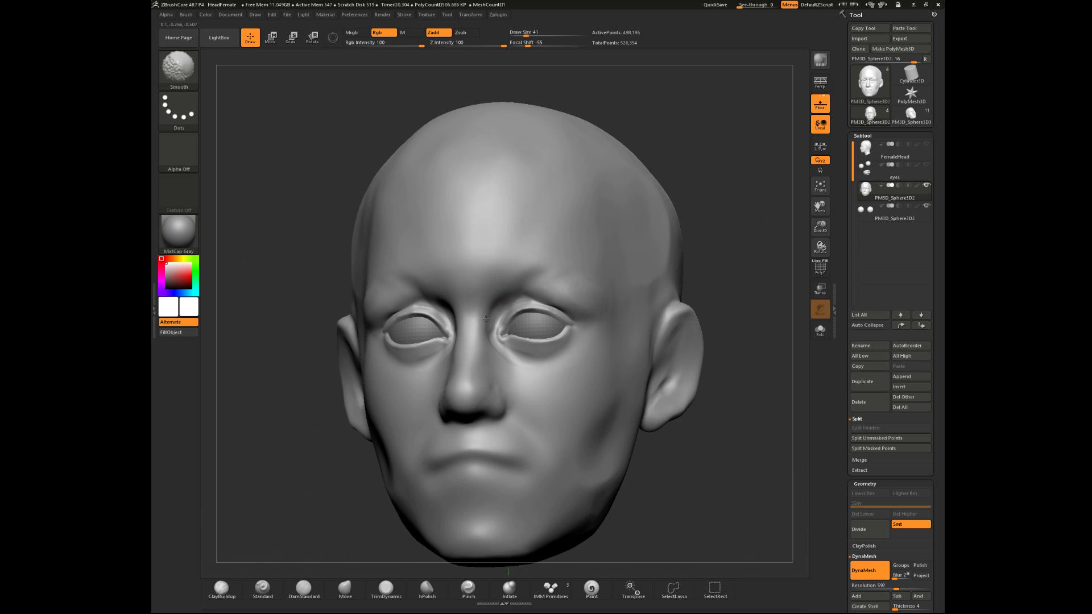
- Set the draw size to 94, add volume between the brows and smooth the area
{"action": "mouse_move", "coordinate": [729, 149]}
{"action": "left_mouse_down"}
{"action": "mouse_move", "coordinate": [776, 160]}
{"action": "mouse_move", "coordinate": [726, 165]}
{"action": "mouse_move", "coordinate": [586, 284]}
{"action": "left_mouse_up"}
{"action": "key", "text": "space"}
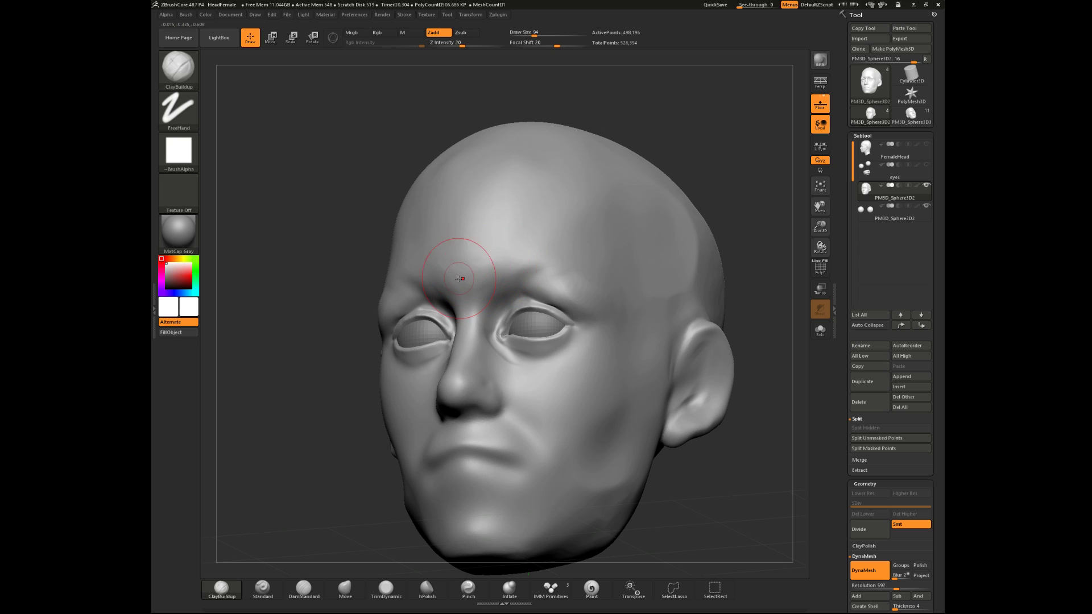
{"action": "left_click_drag", "start_coordinate": [677, 239], "coordinate": [505, 231]}
{"action": "mouse_move", "coordinate": [379, 321]}
{"action": "left_mouse_down"}
{"action": "mouse_move", "coordinate": [472, 251]}
{"action": "mouse_move", "coordinate": [477, 262]}
{"action": "mouse_move", "coordinate": [452, 271]}
{"action": "mouse_move", "coordinate": [474, 263]}
{"action": "mouse_move", "coordinate": [495, 272]}
{"action": "mouse_move", "coordinate": [458, 257]}
{"action": "mouse_move", "coordinate": [481, 267]}
{"action": "mouse_move", "coordinate": [515, 256]}
{"action": "left_mouse_up"}
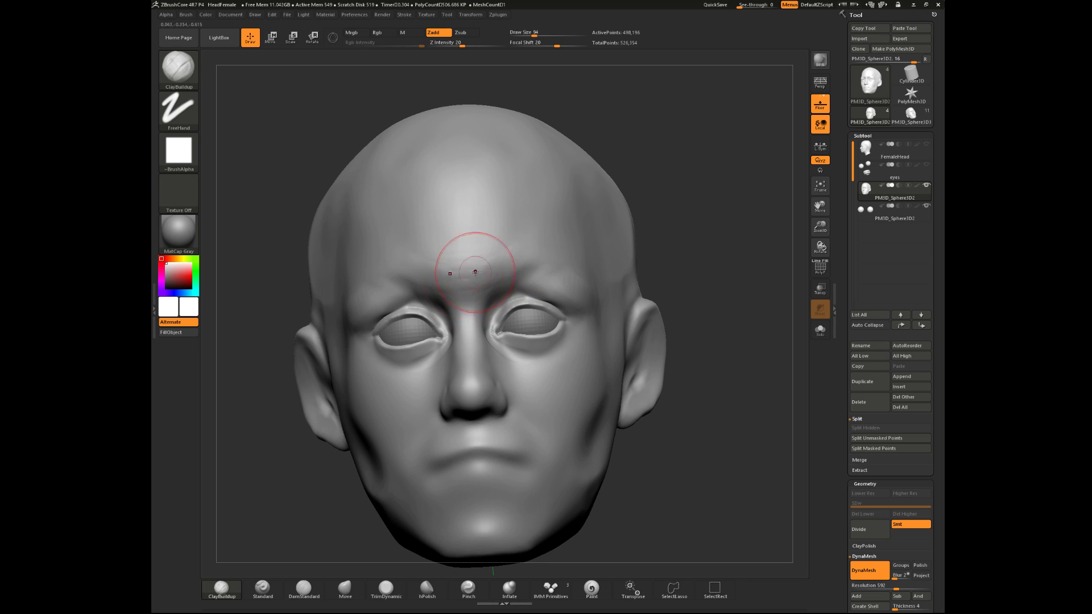
{"action": "mouse_move", "coordinate": [674, 185]}
{"action": "left_mouse_down"}
{"action": "mouse_move", "coordinate": [454, 240]}
{"action": "mouse_move", "coordinate": [472, 242]}
{"action": "left_mouse_up"}
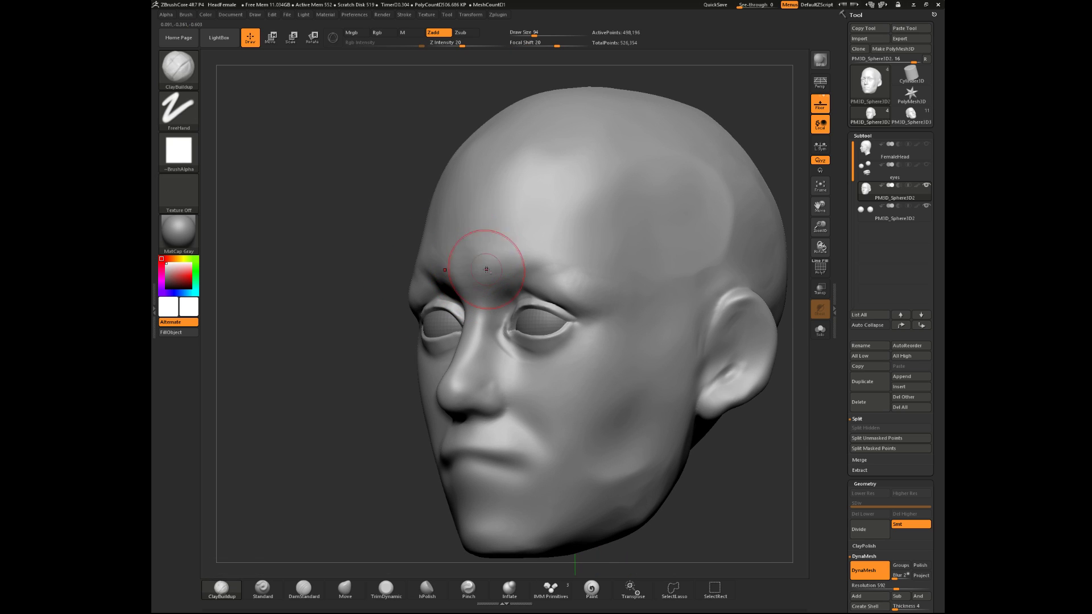
{"action": "left_click_drag", "start_coordinate": [500, 270], "coordinate": [474, 253], "text": "shift"}
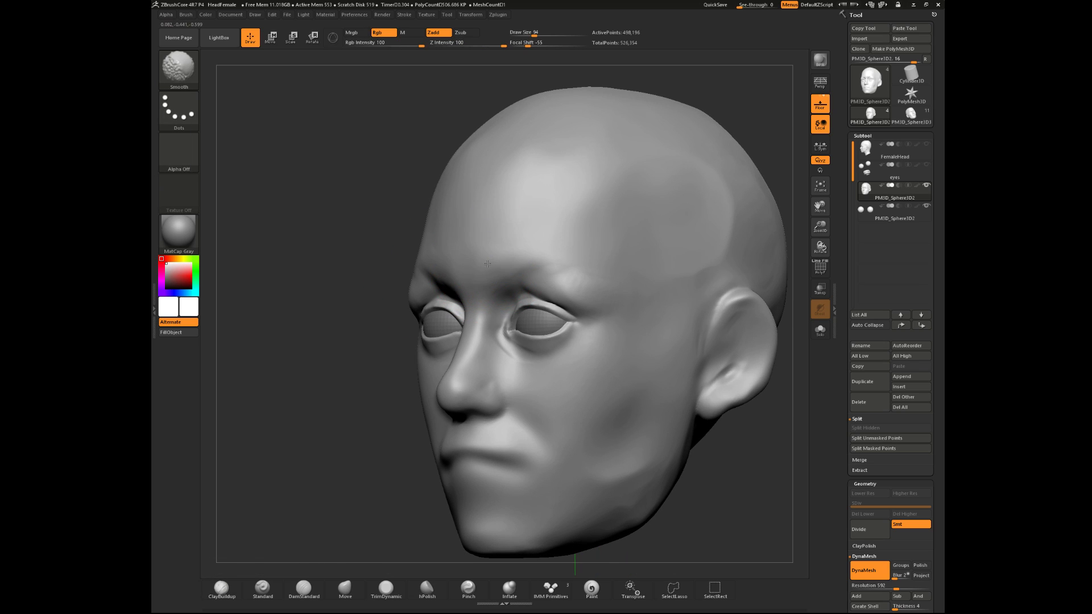
- Switch to hPolish and flatten the area between the brows
{"action": "left_click", "coordinate": [428, 589]}
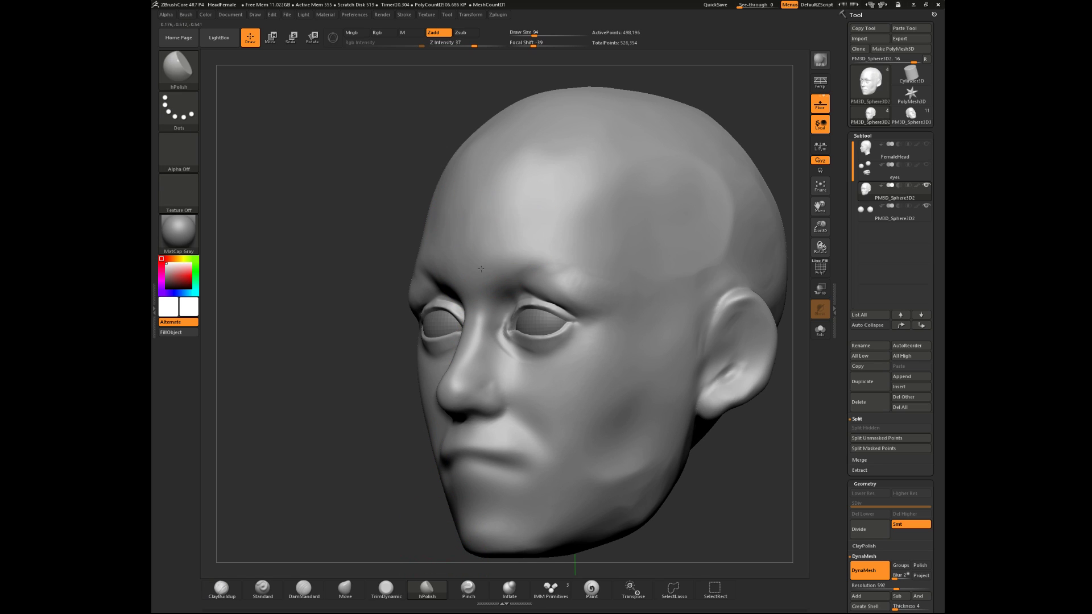
{"action": "mouse_move", "coordinate": [359, 360]}
{"action": "left_mouse_down"}
{"action": "mouse_move", "coordinate": [598, 275]}
{"action": "mouse_move", "coordinate": [572, 293]}
{"action": "mouse_move", "coordinate": [553, 282]}
{"action": "mouse_move", "coordinate": [580, 264]}
{"action": "mouse_move", "coordinate": [559, 245]}
{"action": "left_mouse_up"}
{"action": "left_click_drag", "start_coordinate": [715, 155], "coordinate": [667, 148]}
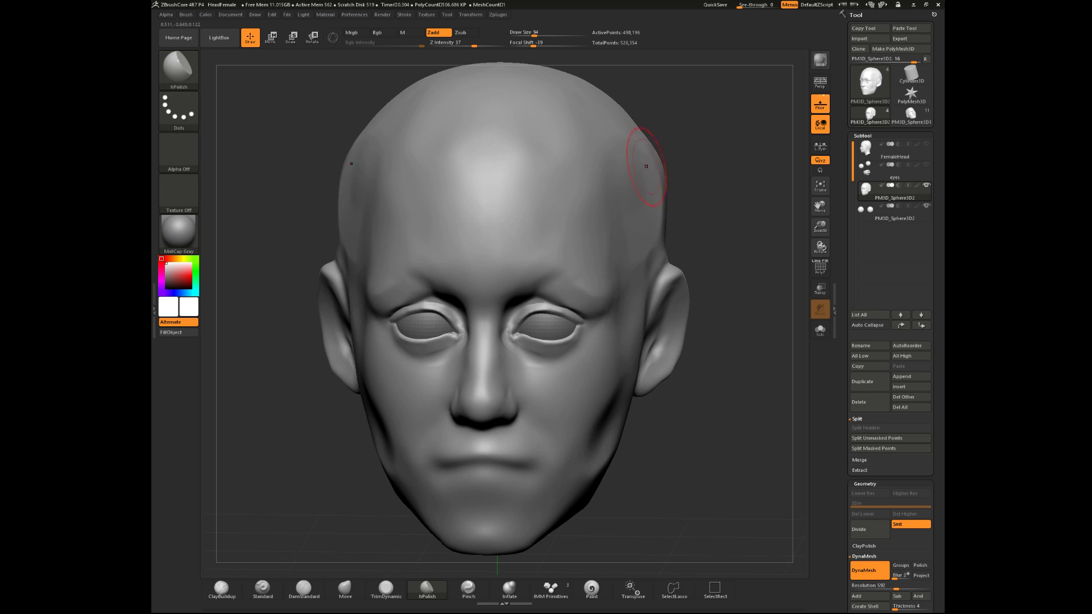
{"action": "left_click_drag", "start_coordinate": [746, 230], "coordinate": [768, 201]}
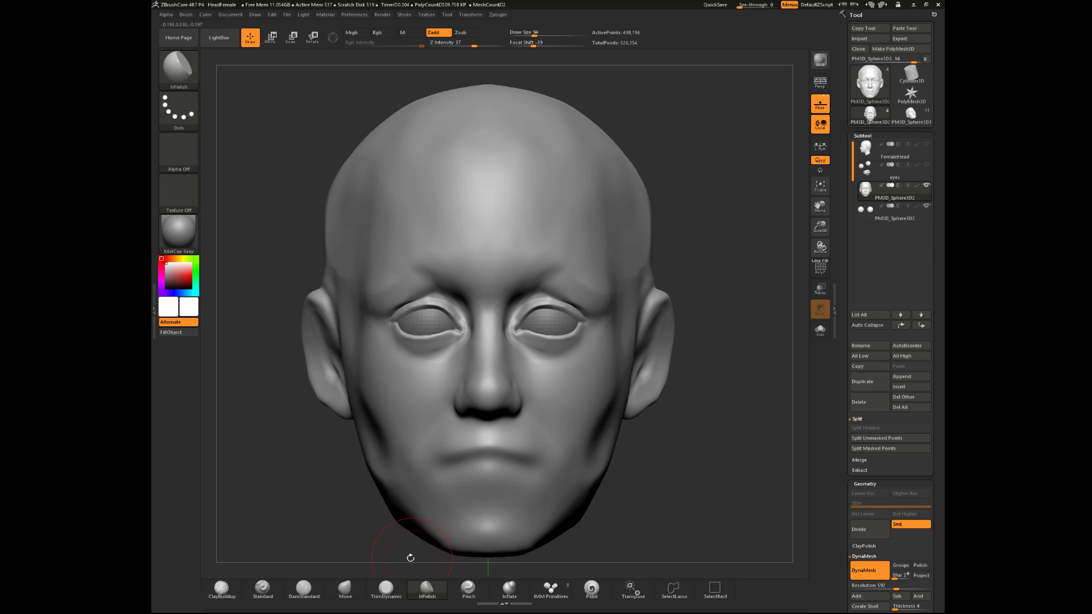
- Switch to the Move brush and examine the head's proportions from the front and in three-quarter view
{"action": "left_click", "coordinate": [345, 589]}
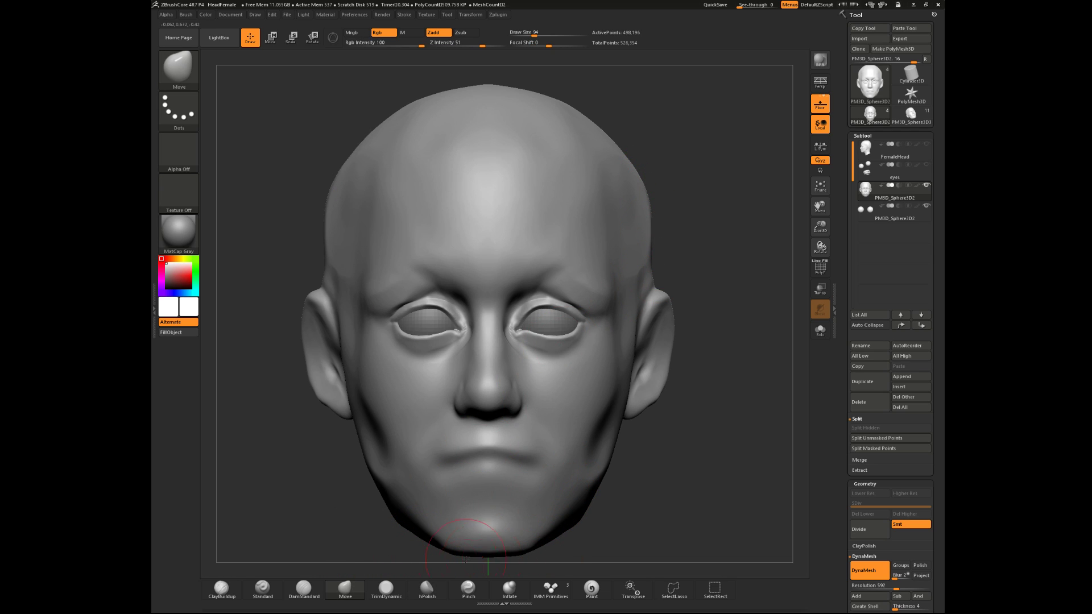
{"action": "left_click_drag", "start_coordinate": [797, 300], "coordinate": [767, 320]}
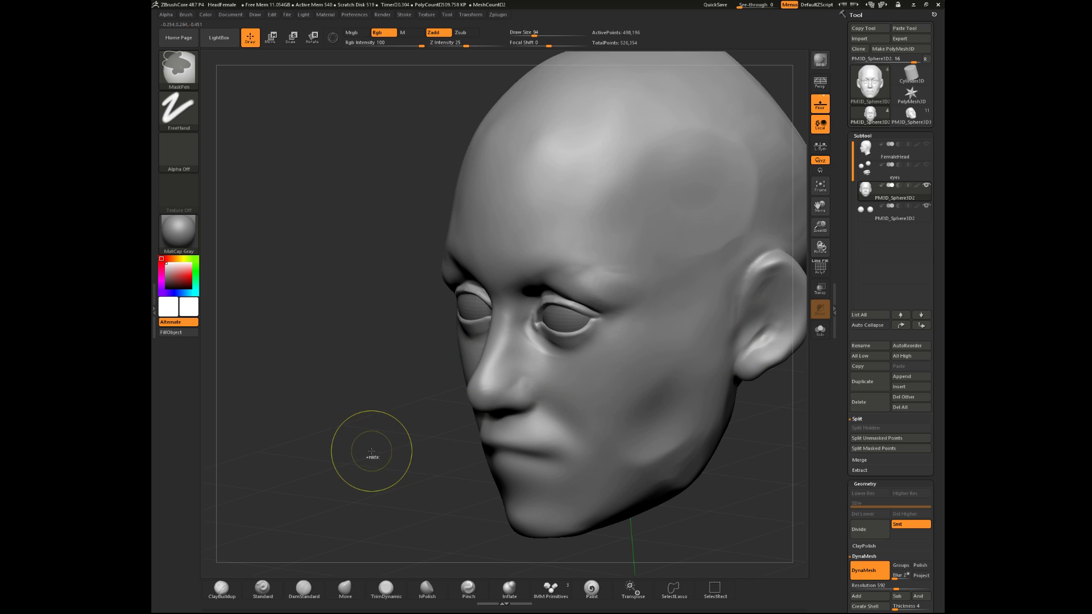
{"action": "left_click_drag", "start_coordinate": [383, 463], "coordinate": [390, 426]}
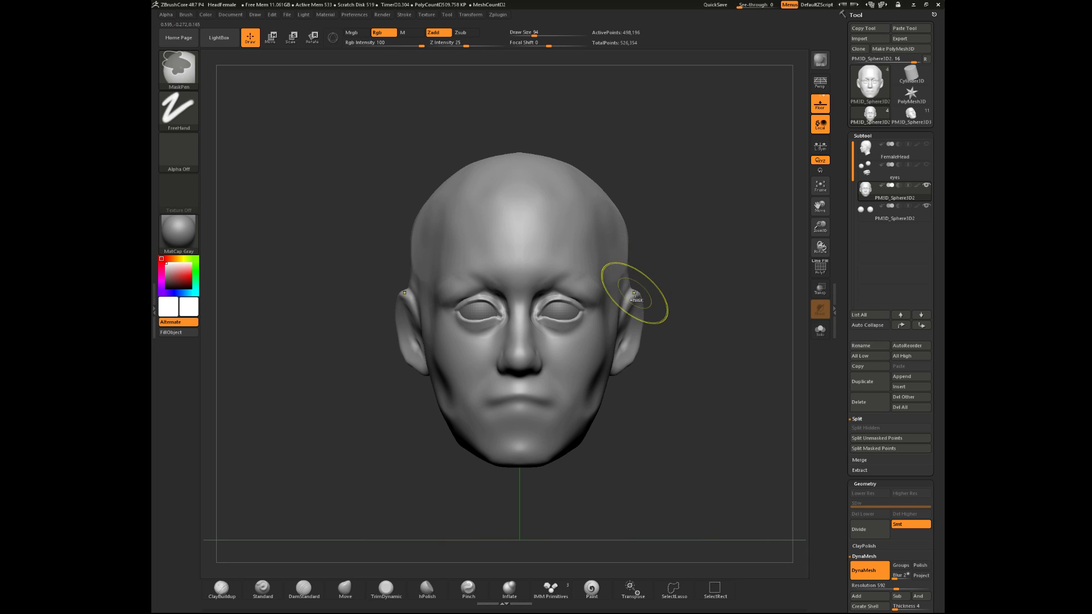
{"action": "left_click_drag", "start_coordinate": [695, 285], "coordinate": [683, 293]}
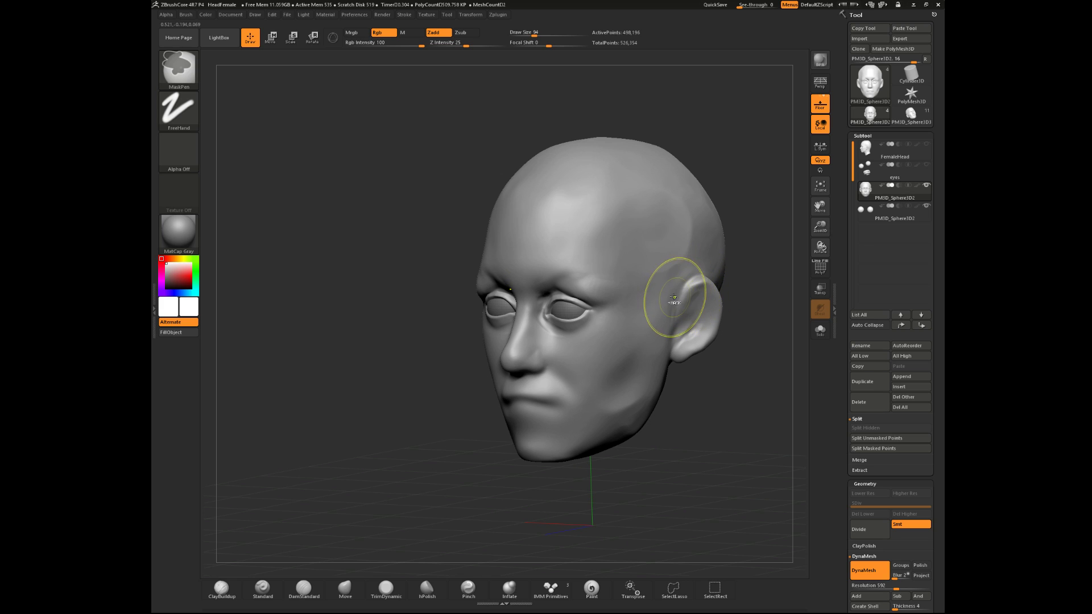
{"action": "left_click_drag", "start_coordinate": [718, 409], "coordinate": [680, 413], "text": "alt"}
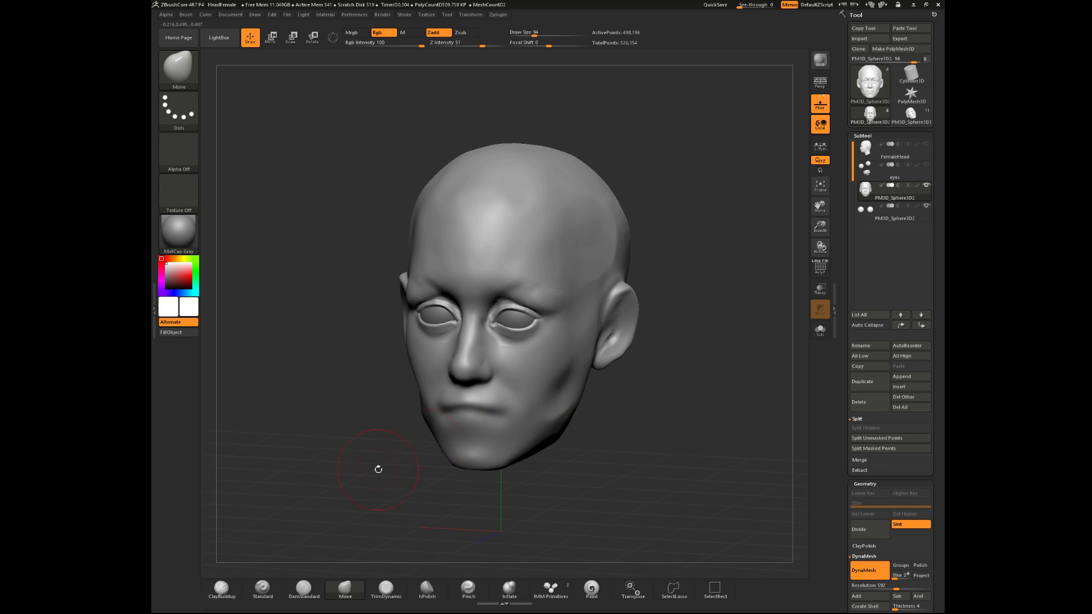
{"action": "key", "text": "ctrl"}
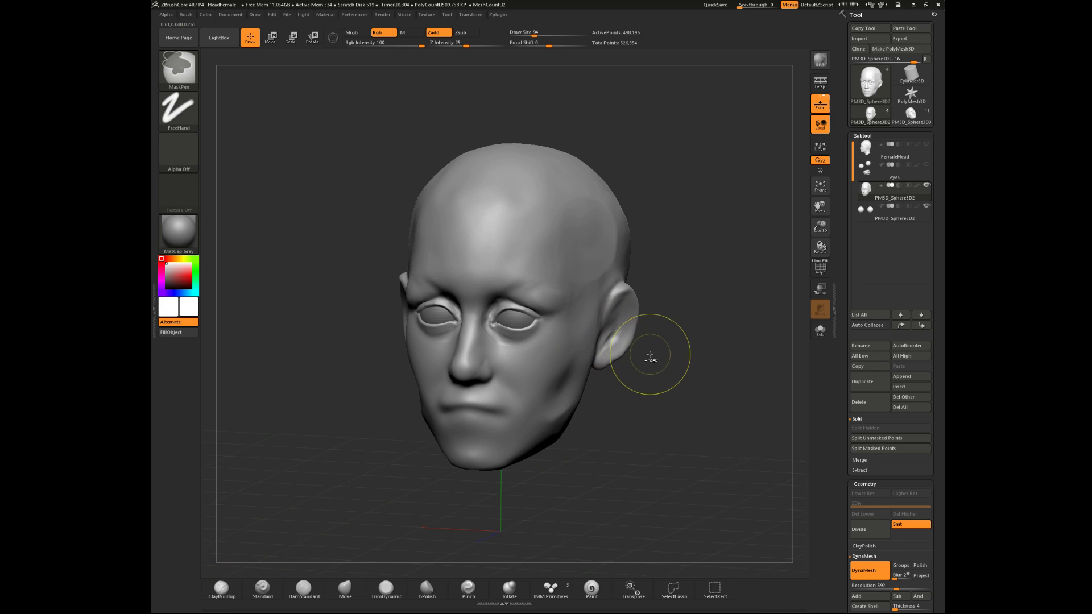
- Build up the upper nose bridge between the eyes with ClayBuildup at draw size 87
{"action": "key", "text": "space"}
{"action": "left_click", "coordinate": [656, 347]}
{"action": "mouse_move", "coordinate": [716, 345]}
{"action": "left_mouse_down", "text": "alt"}
{"action": "mouse_move", "coordinate": [722, 357]}
{"action": "mouse_move", "coordinate": [393, 296]}
{"action": "left_mouse_up", "text": "alt"}
{"action": "left_click", "coordinate": [435, 307]}
{"action": "left_click", "coordinate": [428, 362]}
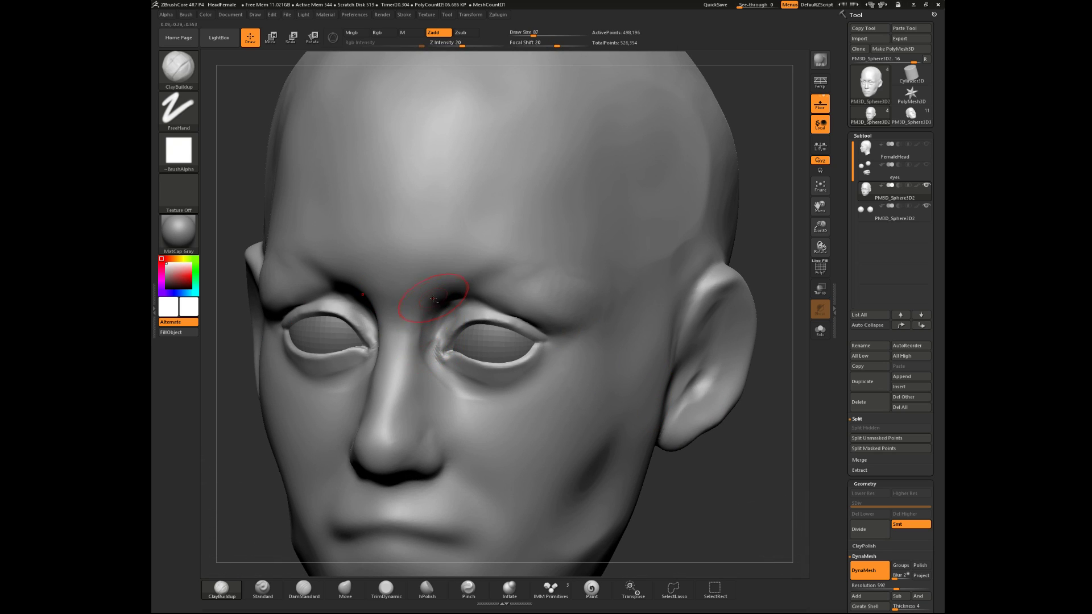
- Reduce the draw size to 56, then build up and smooth the inner eye socket beside the nose bridge
{"action": "key", "text": "space"}
{"action": "left_click_drag", "start_coordinate": [432, 328], "coordinate": [428, 330]}
{"action": "left_click_drag", "start_coordinate": [751, 533], "coordinate": [551, 397]}
{"action": "key", "text": "shift"}
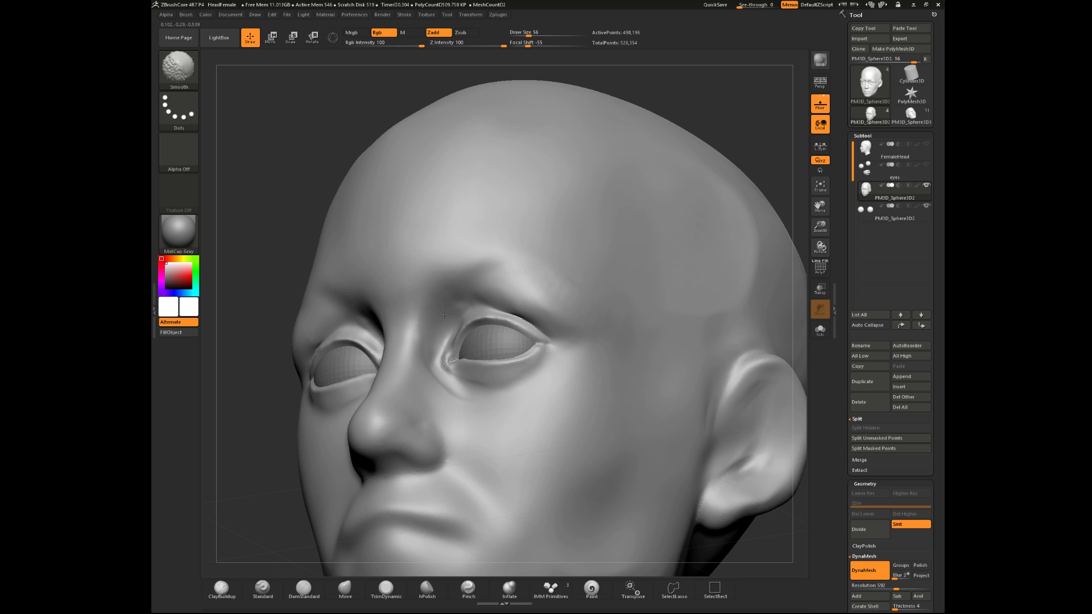
- Refine the side of the nose bridge near the inner eye corner with ClayBuildup at draw sizes 27 and 39
{"action": "key", "text": "space"}
{"action": "left_click_drag", "start_coordinate": [446, 313], "coordinate": [441, 313]}
{"action": "mouse_move", "coordinate": [267, 398]}
{"action": "left_mouse_down"}
{"action": "mouse_move", "coordinate": [281, 410]}
{"action": "mouse_move", "coordinate": [354, 409]}
{"action": "left_mouse_up"}
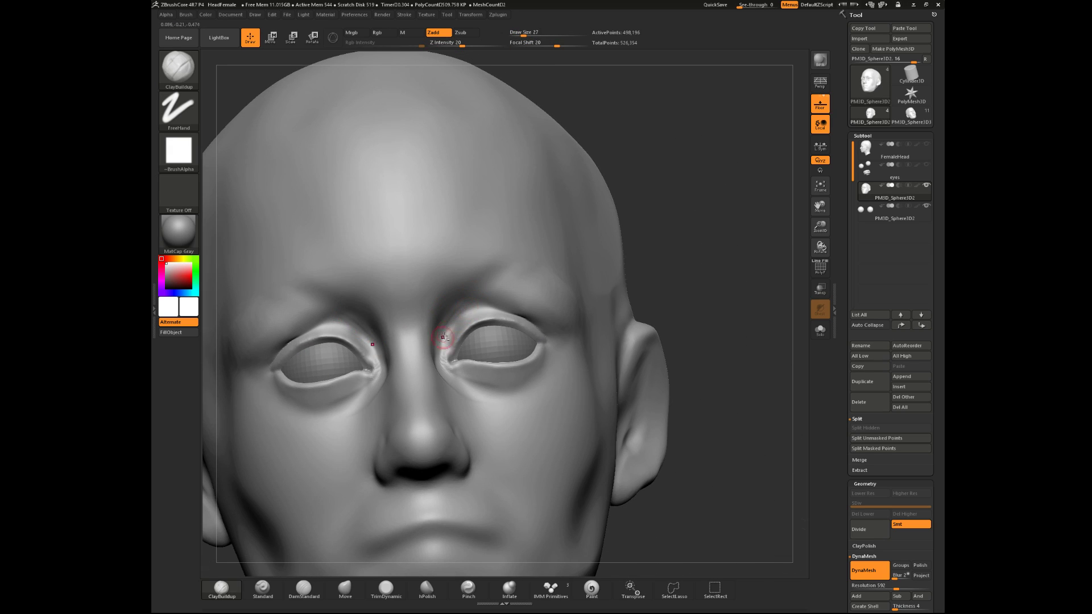
{"action": "key", "text": "space"}
{"action": "mouse_move", "coordinate": [716, 194]}
{"action": "left_mouse_down"}
{"action": "mouse_move", "coordinate": [660, 228]}
{"action": "mouse_move", "coordinate": [711, 187]}
{"action": "left_mouse_up"}
{"action": "left_click_drag", "start_coordinate": [437, 328], "coordinate": [435, 337]}
{"action": "key", "text": "space"}
{"action": "left_click_drag", "start_coordinate": [454, 299], "coordinate": [446, 300]}
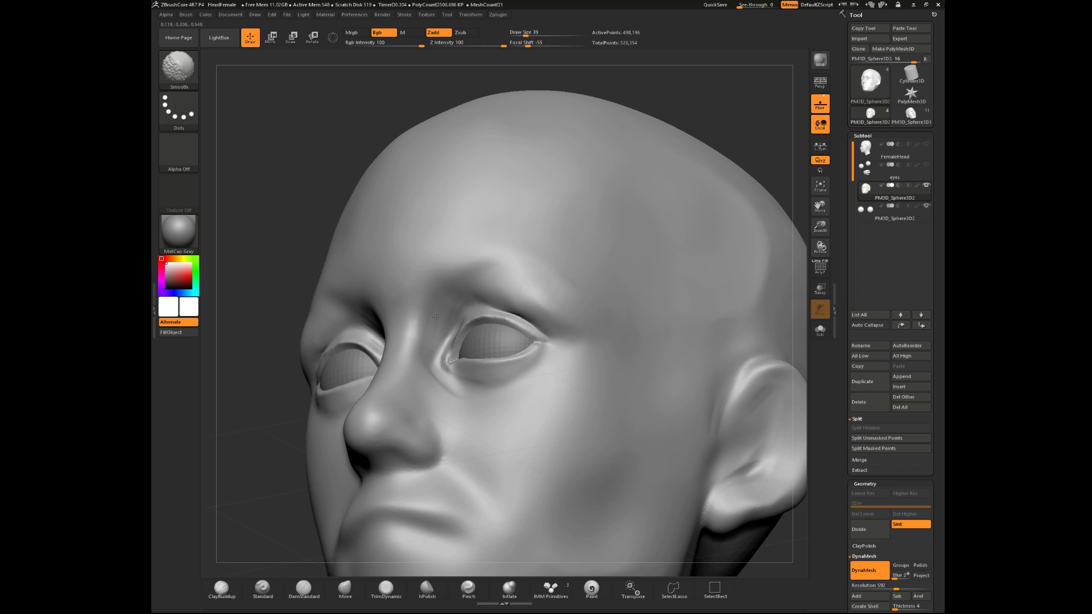
- Smooth the outer part of the brow and check the whole head from the front and three-quarter view
{"action": "left_click_drag", "start_coordinate": [262, 398], "coordinate": [311, 355]}
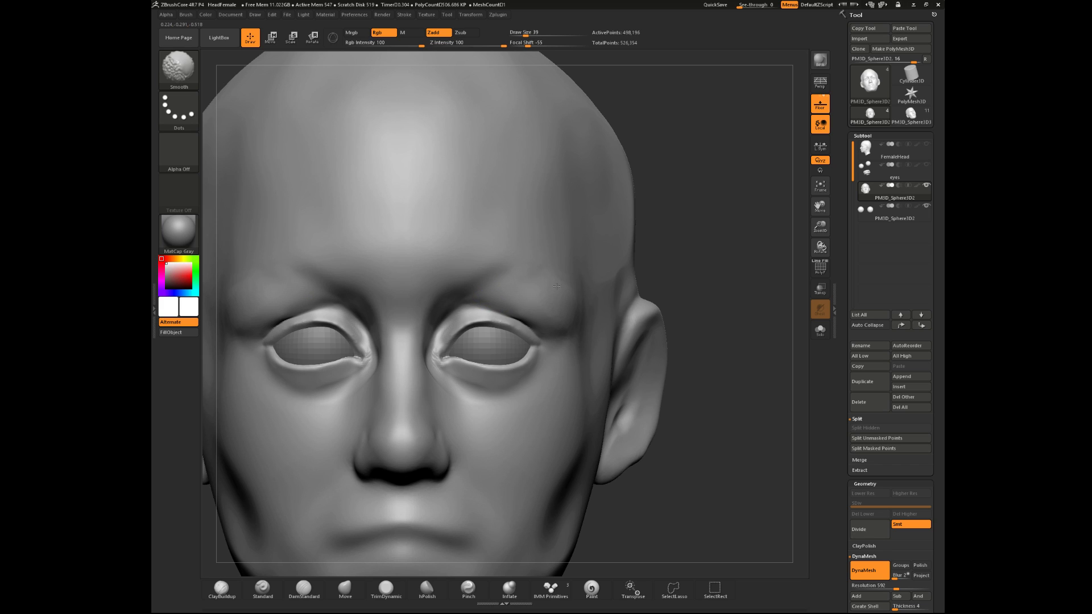
{"action": "mouse_move", "coordinate": [736, 268]}
{"action": "left_mouse_down", "text": "alt"}
{"action": "mouse_move", "coordinate": [675, 275]}
{"action": "mouse_move", "coordinate": [681, 306]}
{"action": "mouse_move", "coordinate": [625, 287]}
{"action": "mouse_move", "coordinate": [546, 315]}
{"action": "left_mouse_up", "text": "alt"}
{"action": "left_click_drag", "start_coordinate": [769, 284], "coordinate": [756, 305]}
{"action": "left_click_drag", "start_coordinate": [544, 293], "coordinate": [544, 305], "text": "shift"}
{"action": "left_click_drag", "start_coordinate": [370, 403], "coordinate": [410, 426]}
{"action": "mouse_move", "coordinate": [410, 427]}
{"action": "left_mouse_down", "text": "alt"}
{"action": "mouse_move", "coordinate": [361, 421]}
{"action": "mouse_move", "coordinate": [568, 310]}
{"action": "left_mouse_up", "text": "alt"}
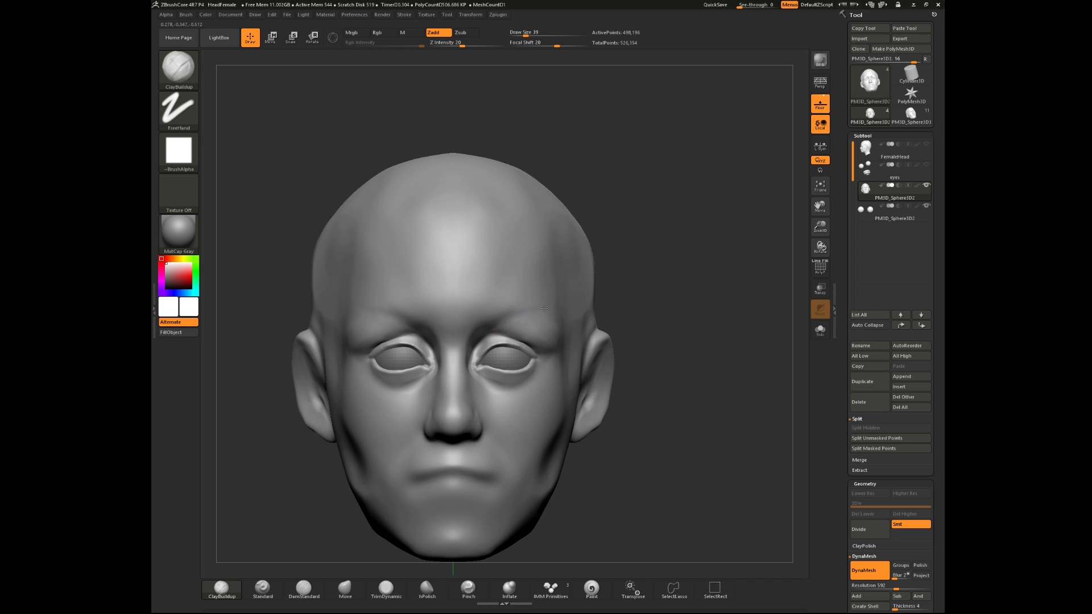
{"action": "left_click_drag", "start_coordinate": [624, 284], "coordinate": [595, 325]}
- Switch to TrimDynamic at draw size 68 and flatten the outer brow bone above the eye
{"action": "left_click", "coordinate": [386, 589]}
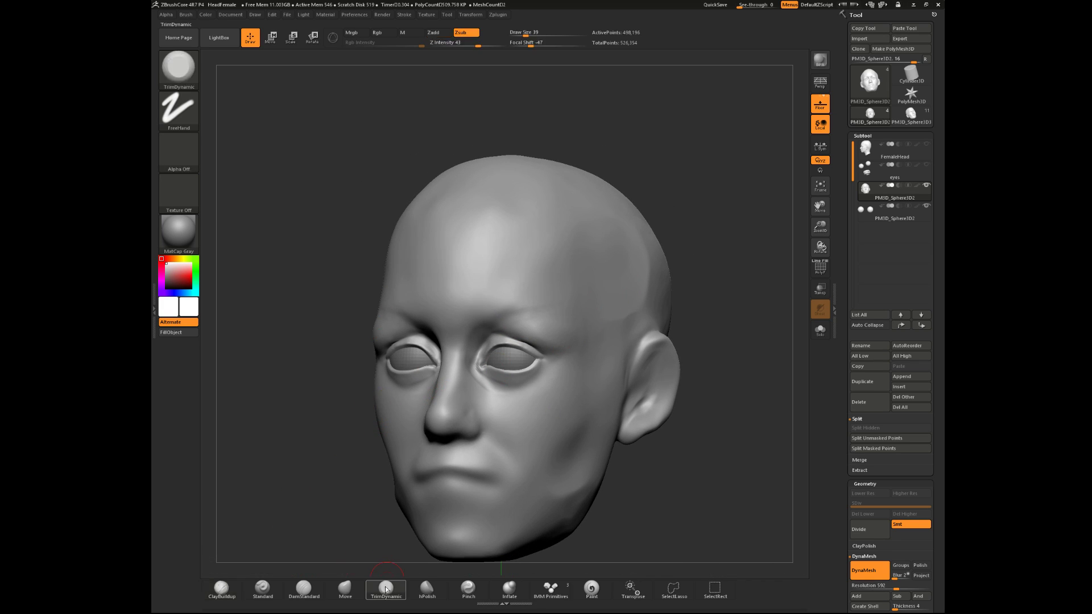
{"action": "key", "text": "space"}
{"action": "left_click_drag", "start_coordinate": [640, 456], "coordinate": [684, 347]}
{"action": "left_click_drag", "start_coordinate": [507, 321], "coordinate": [518, 320]}
{"action": "key", "text": "space"}
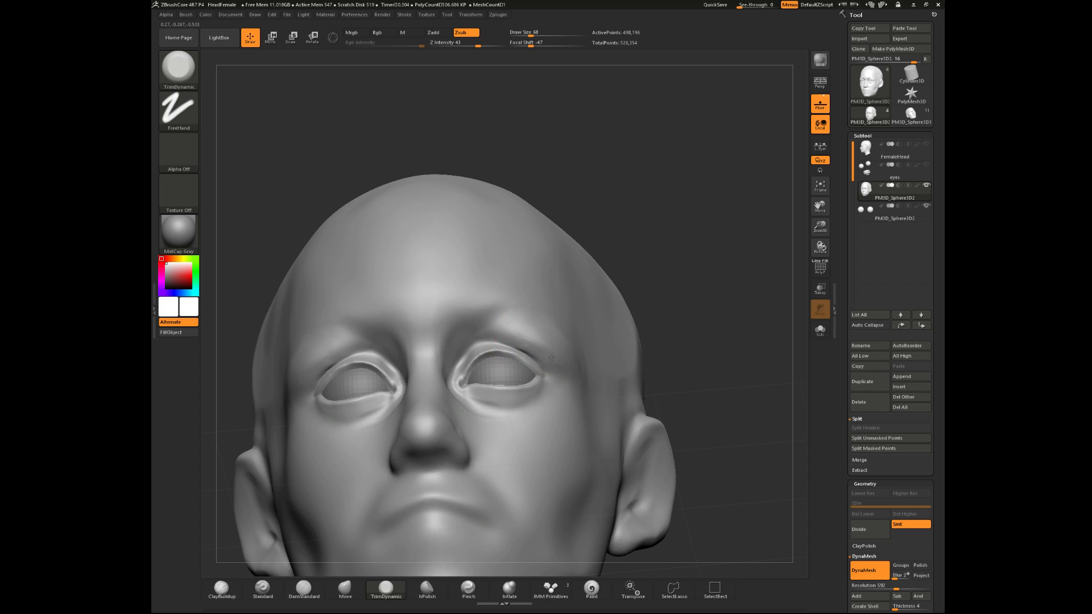
{"action": "left_click_drag", "start_coordinate": [501, 334], "coordinate": [525, 334]}
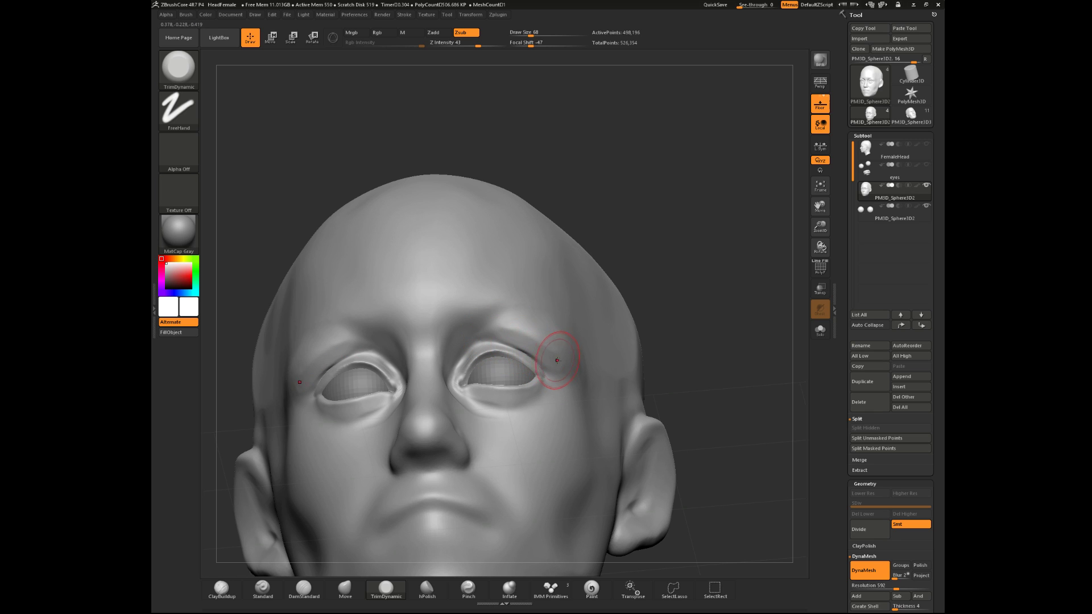
{"action": "mouse_move", "coordinate": [637, 306]}
{"action": "left_mouse_down"}
{"action": "mouse_move", "coordinate": [548, 356]}
{"action": "mouse_move", "coordinate": [563, 347]}
{"action": "left_mouse_up"}
- Flatten the temple beside the outer brow with TrimDynamic at draw size 112, then smooth it at draw size 71
{"action": "key", "text": "space"}
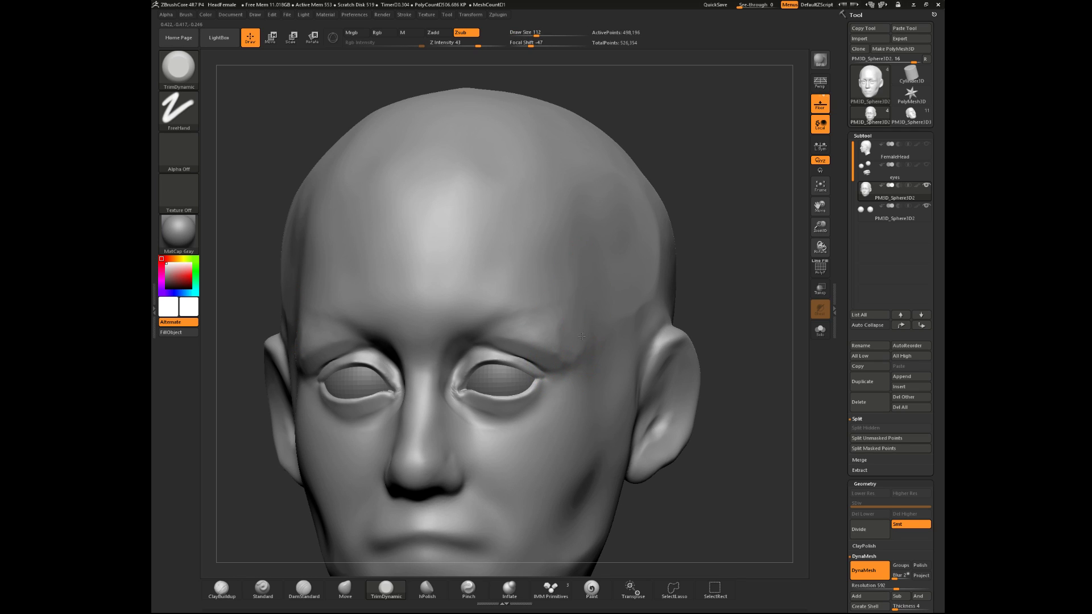
{"action": "key", "text": "space"}
{"action": "left_click_drag", "start_coordinate": [583, 317], "coordinate": [587, 316]}
{"action": "key", "text": "shift"}
{"action": "mouse_move", "coordinate": [700, 292]}
{"action": "left_mouse_down"}
{"action": "mouse_move", "coordinate": [694, 253]}
{"action": "mouse_move", "coordinate": [675, 297]}
{"action": "mouse_move", "coordinate": [680, 321]}
{"action": "mouse_move", "coordinate": [694, 242]}
{"action": "mouse_move", "coordinate": [693, 307]}
{"action": "mouse_move", "coordinate": [702, 268]}
{"action": "mouse_move", "coordinate": [701, 278]}
{"action": "left_mouse_up"}
{"action": "key", "text": "space"}
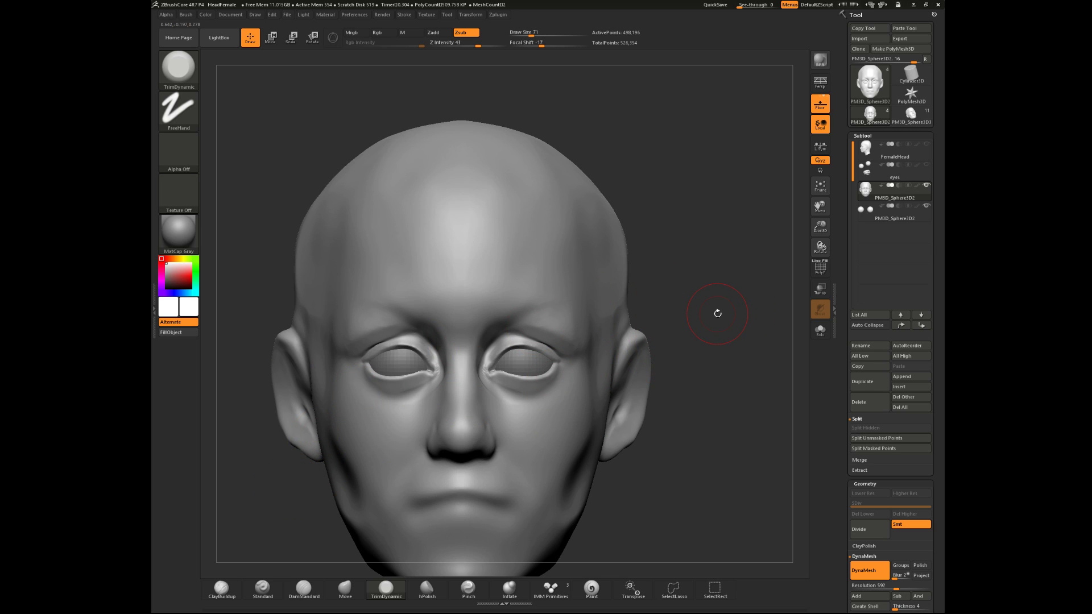
{"action": "key", "text": "shift"}
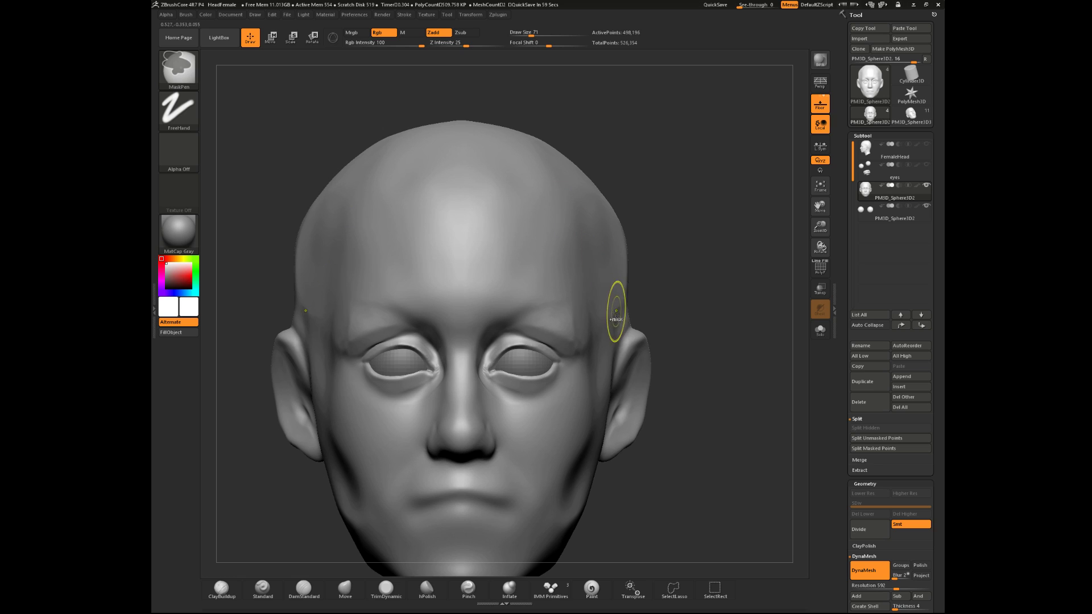
{"action": "left_click_drag", "start_coordinate": [585, 325], "coordinate": [602, 279], "text": "shift"}
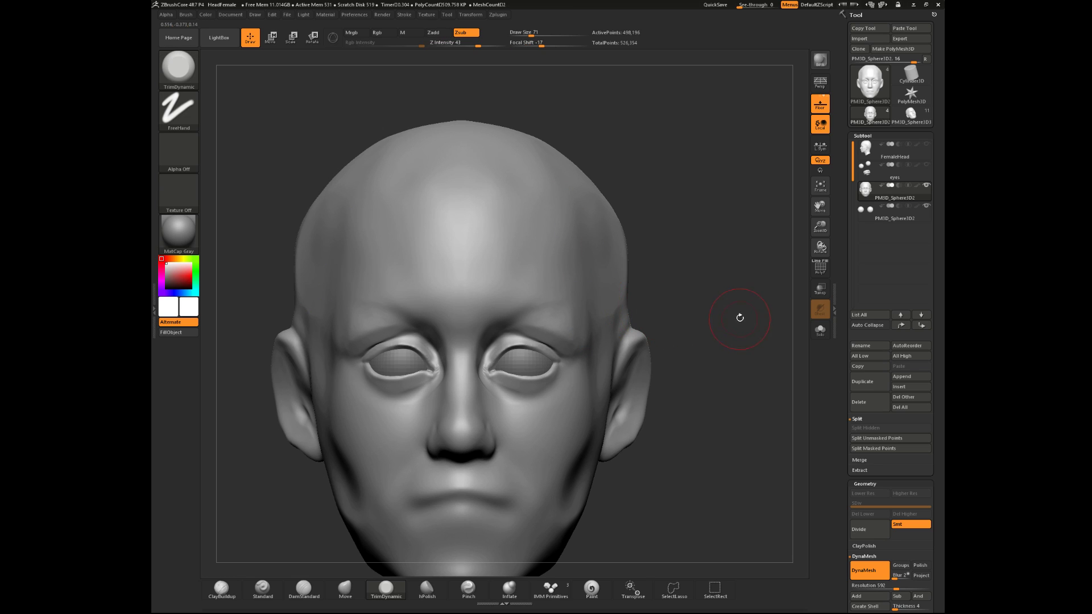
- Switch to DamStandard and try carving the crease along the upper eyelid
{"action": "left_click_drag", "start_coordinate": [741, 317], "coordinate": [672, 540], "text": "alt"}
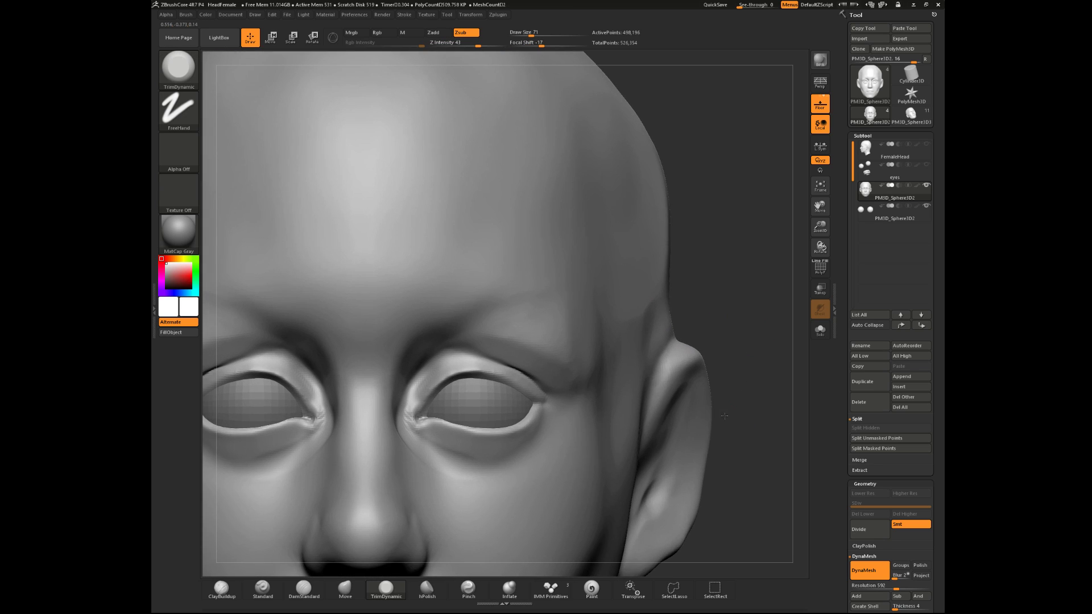
{"action": "left_click", "coordinate": [304, 589]}
{"action": "left_click_drag", "start_coordinate": [696, 331], "coordinate": [718, 278]}
{"action": "mouse_move", "coordinate": [460, 347]}
{"action": "left_mouse_down"}
{"action": "mouse_move", "coordinate": [514, 372]}
{"action": "mouse_move", "coordinate": [466, 343]}
{"action": "mouse_move", "coordinate": [526, 363]}
{"action": "left_mouse_up"}
{"action": "key", "text": "ctrl+z"}
{"action": "key", "text": "ctrl+z"}
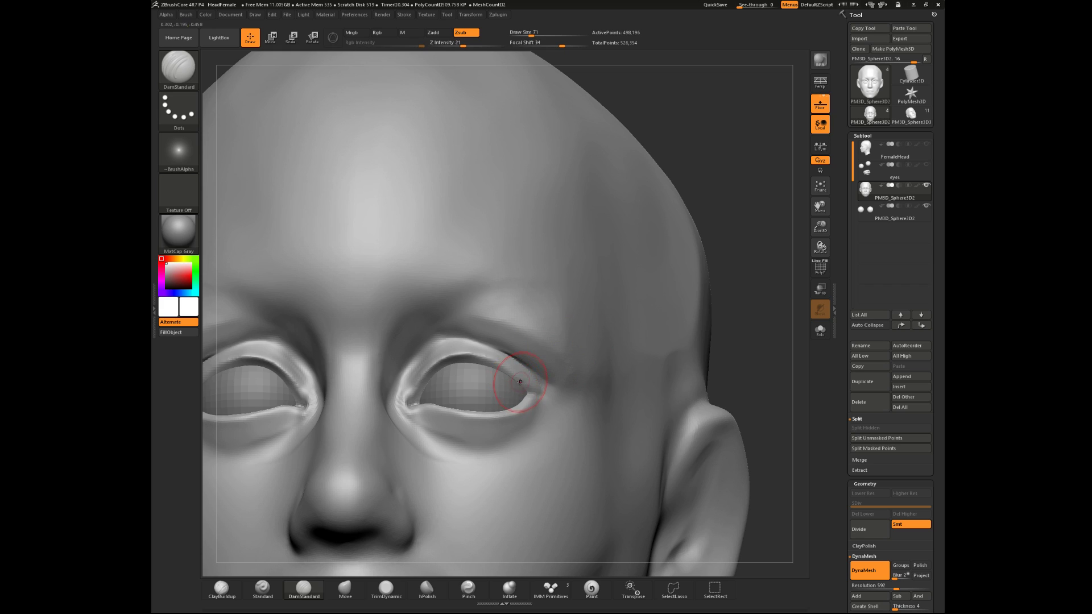
- Set focal shift to 67 and draw size to 37, then carve and smooth the upper eyelid line toward the outer corner
{"action": "key", "text": "space"}
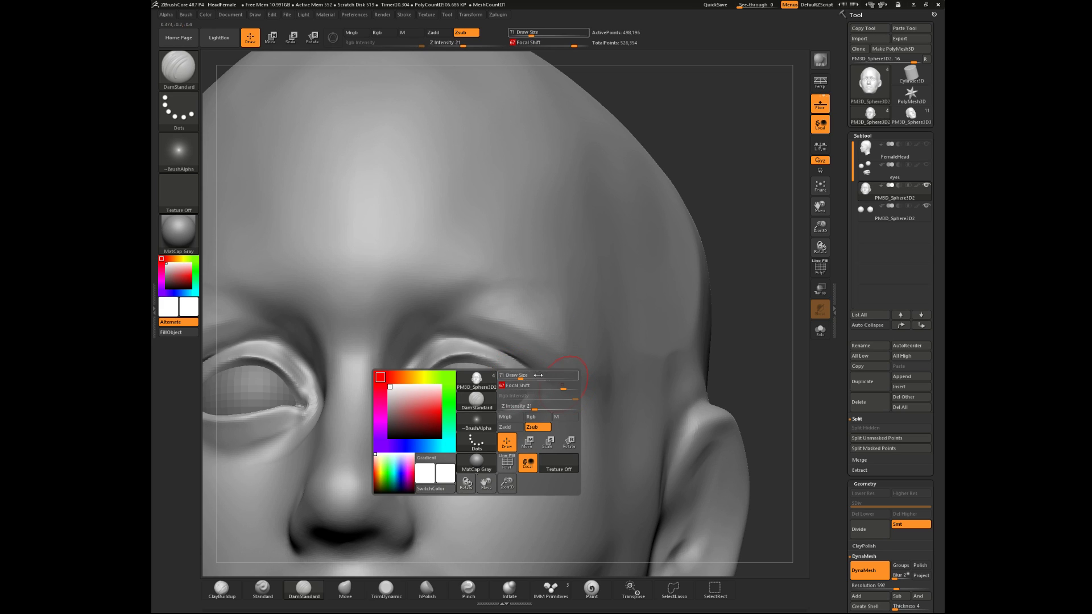
{"action": "key", "text": "ctrl"}
{"action": "key", "text": "ctrl+z"}
{"action": "key", "text": "space"}
{"action": "left_click_drag", "start_coordinate": [534, 385], "coordinate": [528, 385]}
{"action": "key", "text": "ctrl"}
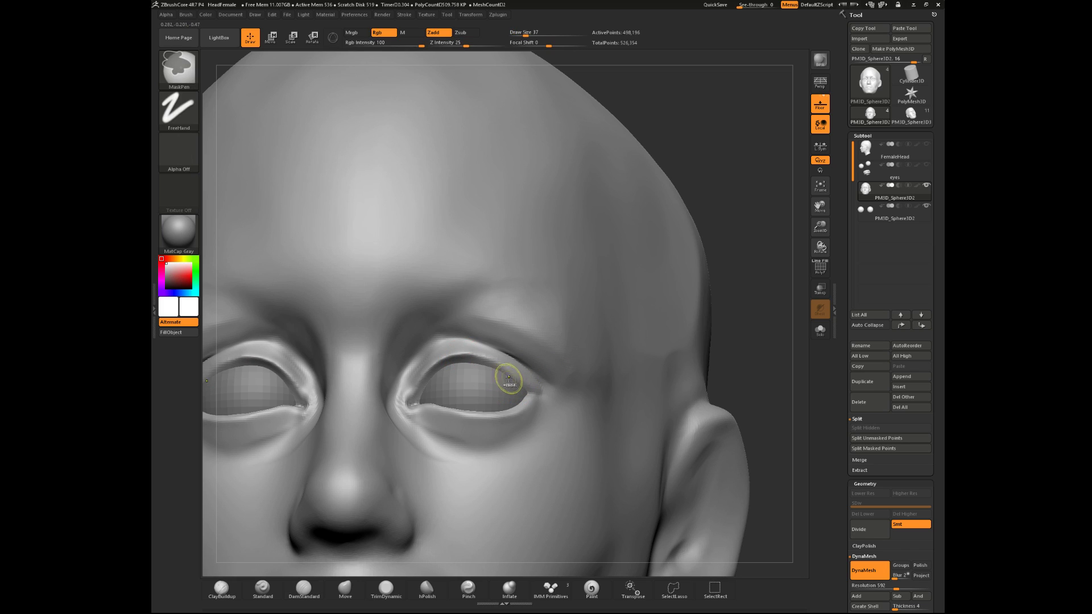
{"action": "key", "text": "ctrl"}
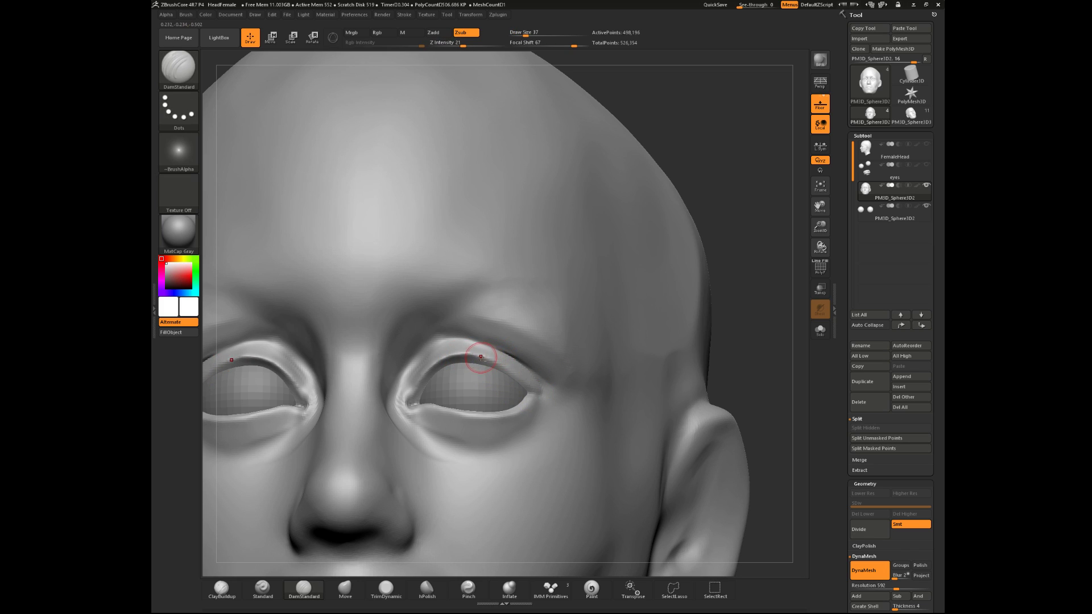
{"action": "key", "text": "ctrl"}
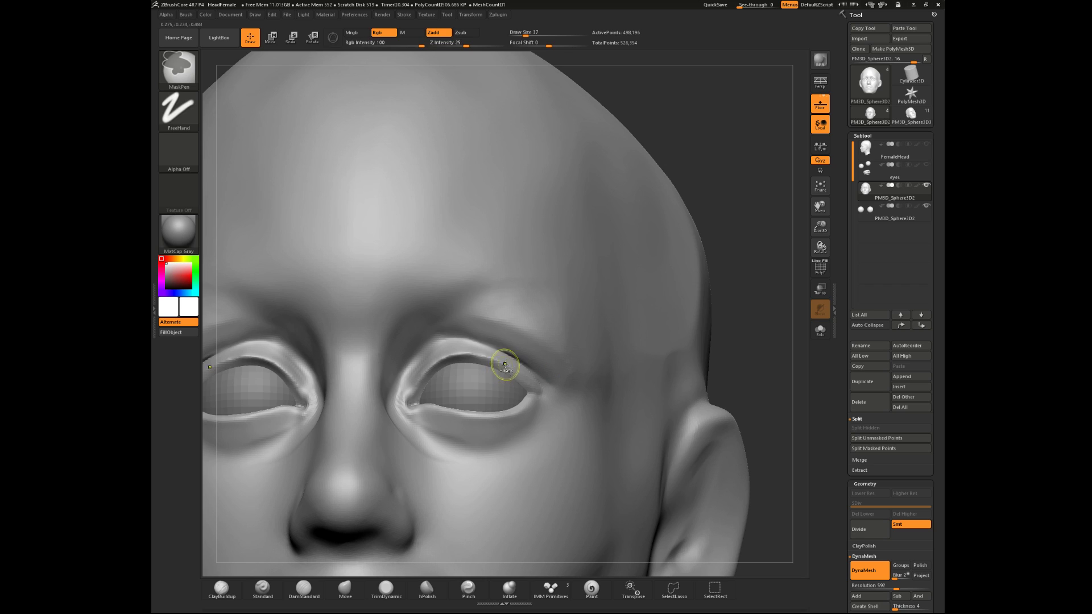
{"action": "left_click_drag", "start_coordinate": [517, 371], "coordinate": [544, 389]}
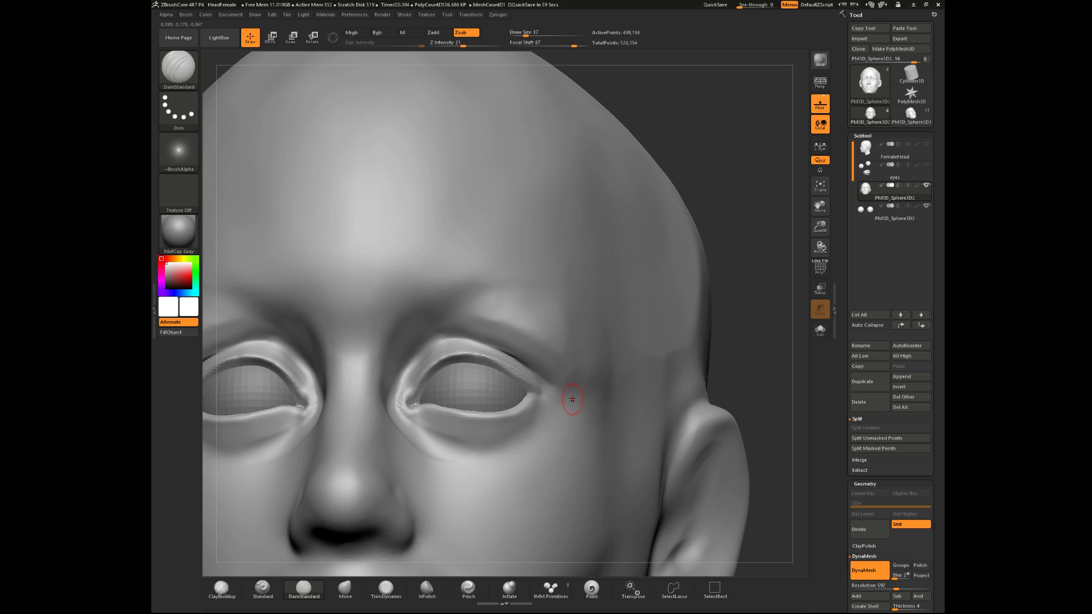
{"action": "key", "text": "shift"}
{"action": "mouse_move", "coordinate": [525, 377]}
{"action": "left_mouse_down", "text": "shift"}
{"action": "mouse_move", "coordinate": [488, 361]}
{"action": "mouse_move", "coordinate": [553, 383]}
{"action": "left_mouse_up", "text": "shift"}
- Deepen the inner end of the upper eyelid fold with DamStandard at draw sizes 71 and 39, and smooth it
{"action": "right_click_drag", "start_coordinate": [610, 308], "coordinate": [653, 312], "text": "alt"}
{"action": "key", "text": "space"}
{"action": "left_click_drag", "start_coordinate": [469, 380], "coordinate": [476, 380]}
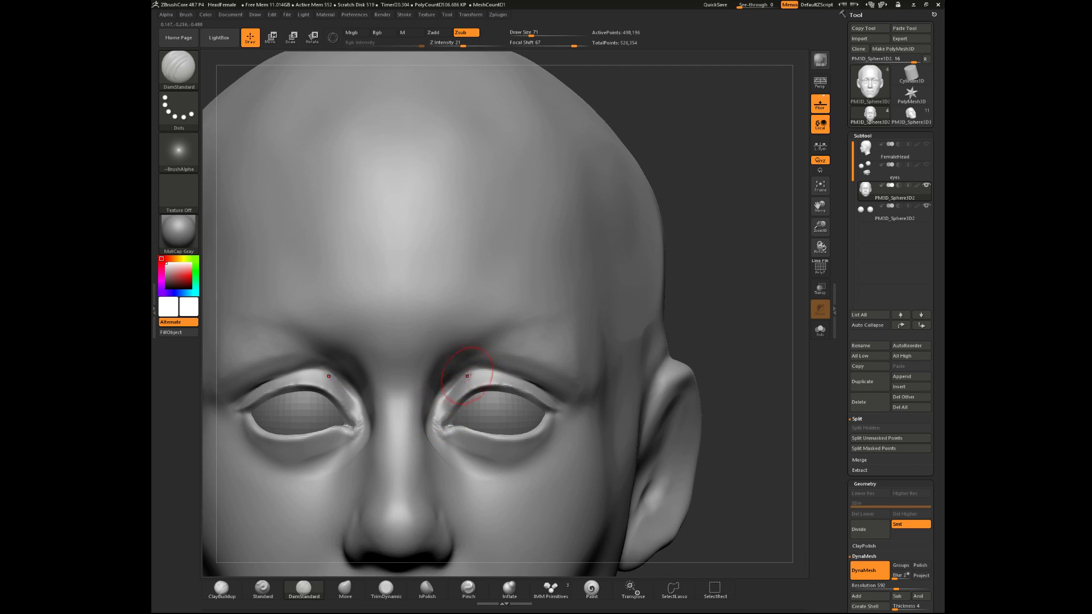
{"action": "key", "text": "space"}
{"action": "left_click_drag", "start_coordinate": [458, 379], "coordinate": [449, 379]}
{"action": "key", "text": "shift"}
{"action": "key", "text": "shift"}
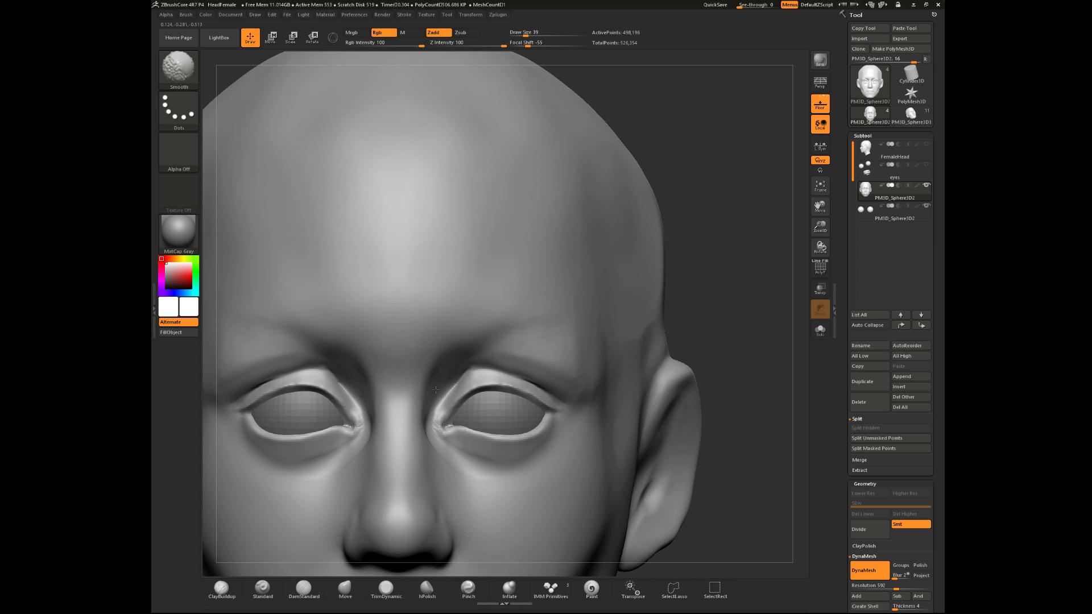
- Carve the inner eye corner beside the nose with DamStandard and smooth its edge
{"action": "mouse_move", "coordinate": [747, 296]}
{"action": "left_mouse_down"}
{"action": "mouse_move", "coordinate": [775, 256]}
{"action": "mouse_move", "coordinate": [775, 285]}
{"action": "mouse_move", "coordinate": [734, 302]}
{"action": "left_mouse_up"}
{"action": "key", "text": "shift"}
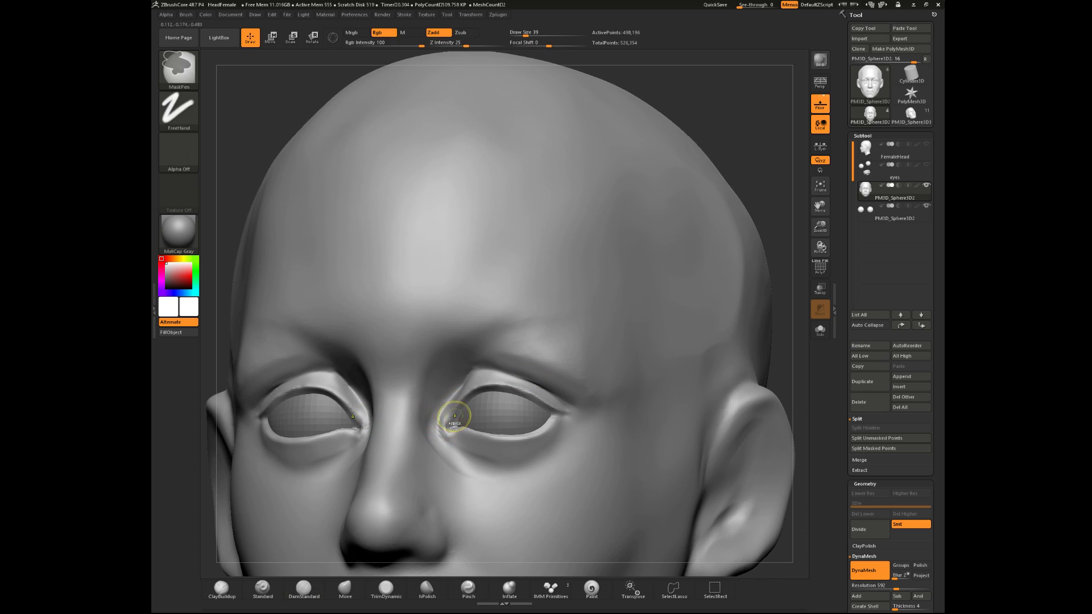
{"action": "left_click_drag", "start_coordinate": [447, 408], "coordinate": [446, 434]}
{"action": "key", "text": "shift"}
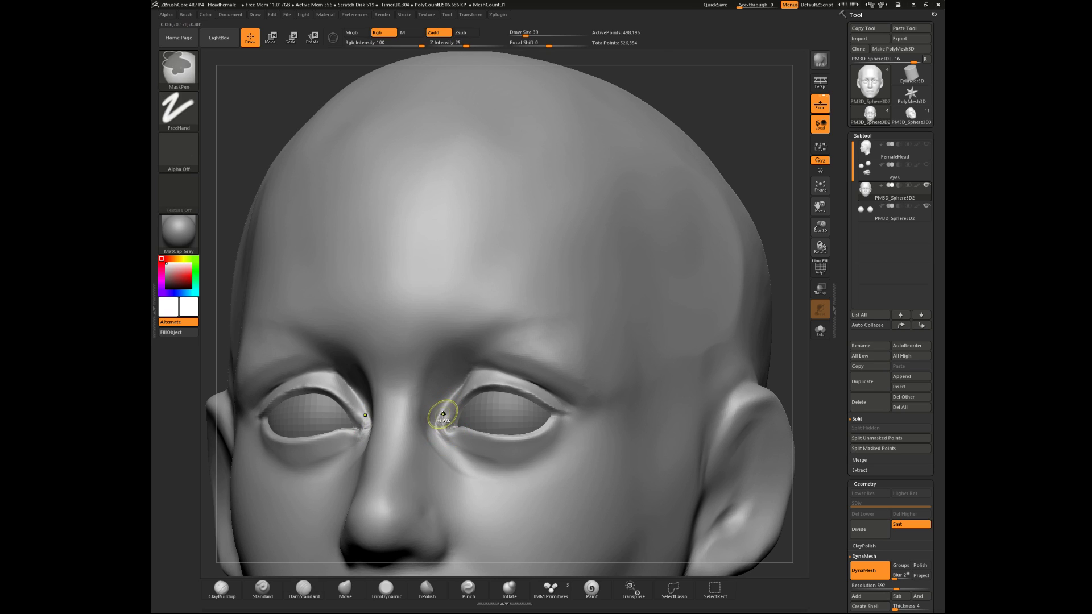
{"action": "key", "text": "shift"}
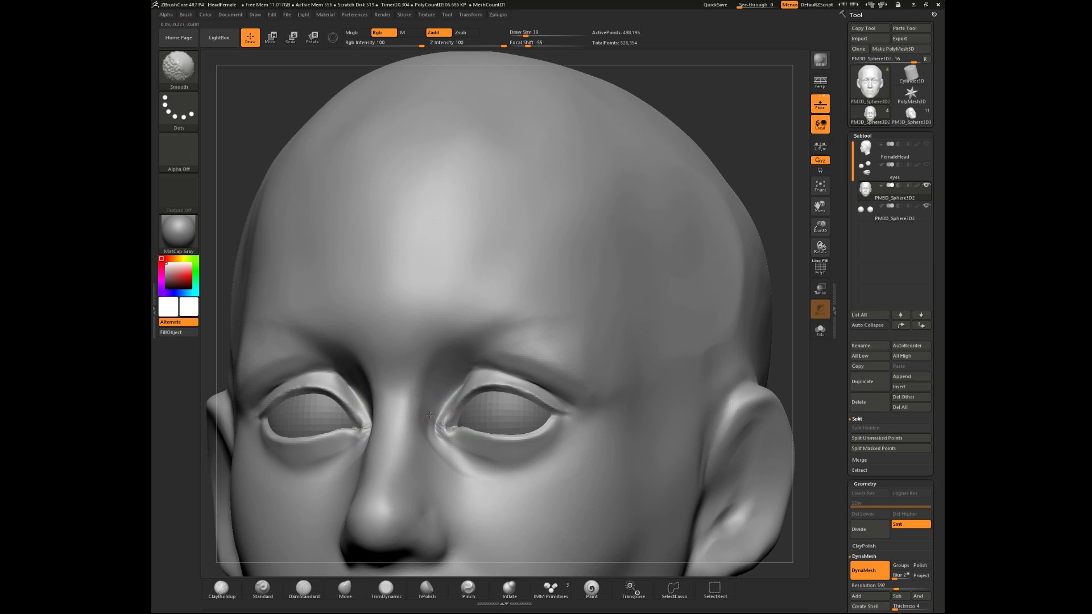
{"action": "left_click_drag", "start_coordinate": [430, 414], "coordinate": [437, 411], "text": "shift"}
- Soften the skin between the inner eye corner and the nose bridge, checking it from the front
{"action": "left_click_drag", "start_coordinate": [762, 148], "coordinate": [730, 74], "text": "alt"}
{"action": "mouse_move", "coordinate": [711, 158]}
{"action": "left_mouse_down"}
{"action": "mouse_move", "coordinate": [724, 166]}
{"action": "mouse_move", "coordinate": [658, 203]}
{"action": "mouse_move", "coordinate": [648, 290]}
{"action": "left_mouse_up"}
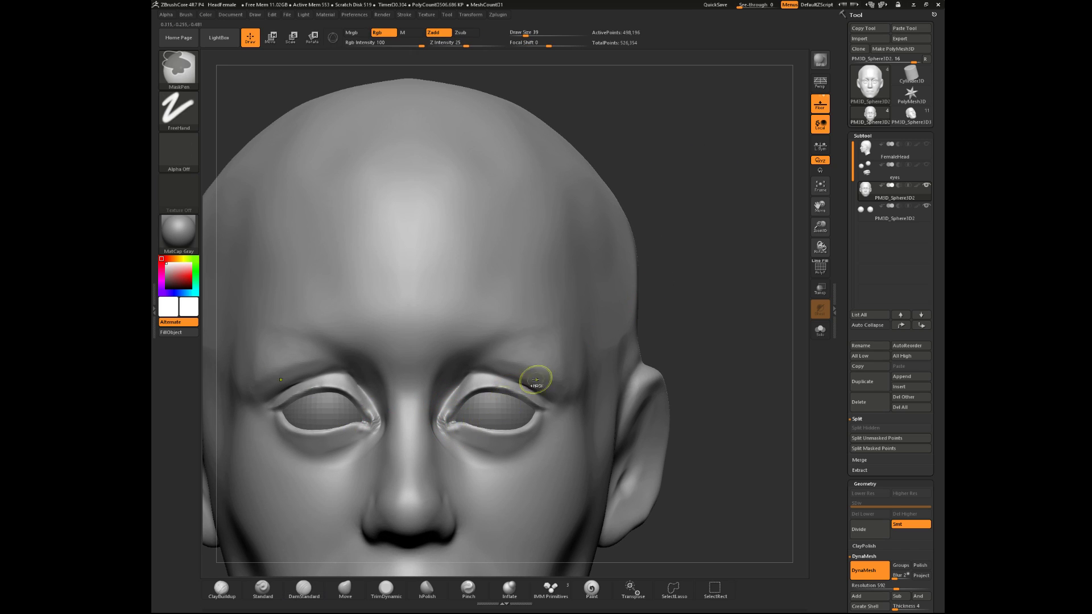
{"action": "left_click_drag", "start_coordinate": [763, 275], "coordinate": [725, 404], "text": "alt"}
{"action": "mouse_move", "coordinate": [430, 415]}
{"action": "left_mouse_down", "text": "shift"}
{"action": "mouse_move", "coordinate": [462, 419]}
{"action": "mouse_move", "coordinate": [431, 418]}
{"action": "left_mouse_up", "text": "shift"}
{"action": "left_click_drag", "start_coordinate": [797, 382], "coordinate": [794, 251], "text": "alt"}
{"action": "left_click_drag", "start_coordinate": [727, 396], "coordinate": [730, 457], "text": "shift"}
- Set the DamStandard draw size to 51 and define the crease around the inner corner of the eye
{"action": "key", "text": "space"}
{"action": "left_click_drag", "start_coordinate": [421, 394], "coordinate": [427, 426]}
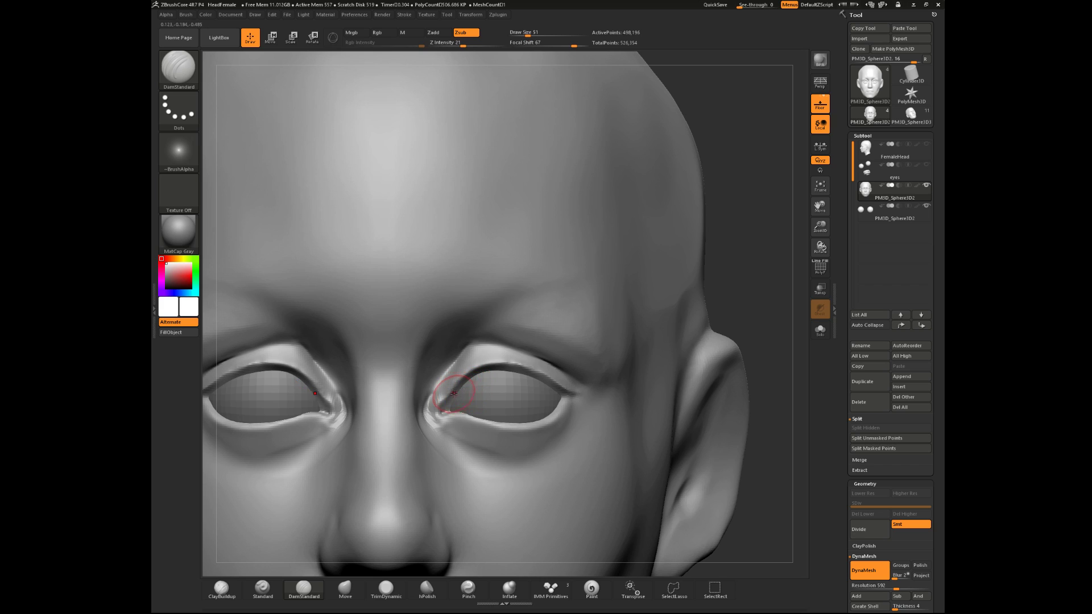
{"action": "left_click_drag", "start_coordinate": [458, 368], "coordinate": [458, 368]}
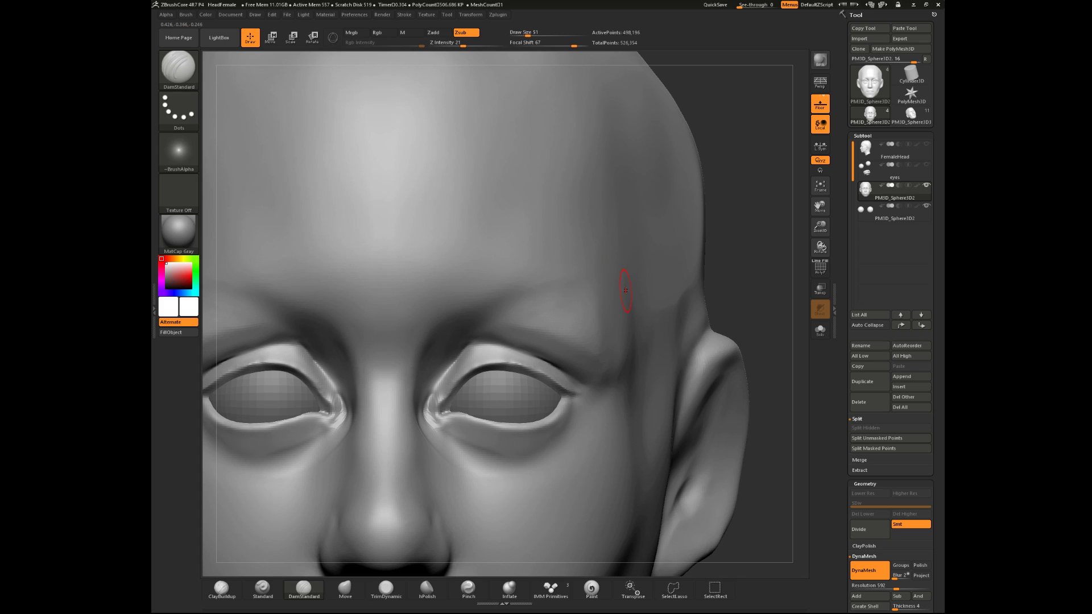
{"action": "mouse_move", "coordinate": [716, 285]}
{"action": "left_mouse_down"}
{"action": "mouse_move", "coordinate": [730, 292]}
{"action": "mouse_move", "coordinate": [720, 302]}
{"action": "left_mouse_up"}
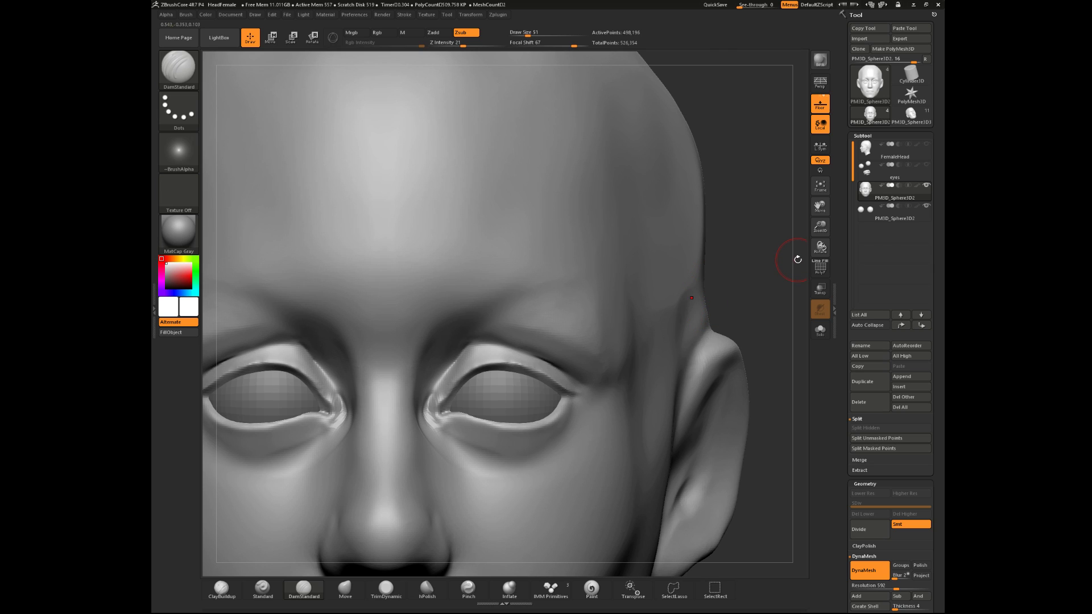
{"action": "mouse_move", "coordinate": [758, 271]}
{"action": "left_mouse_down", "text": "alt"}
{"action": "mouse_move", "coordinate": [744, 226]}
{"action": "mouse_move", "coordinate": [707, 288]}
{"action": "left_mouse_up", "text": "alt"}
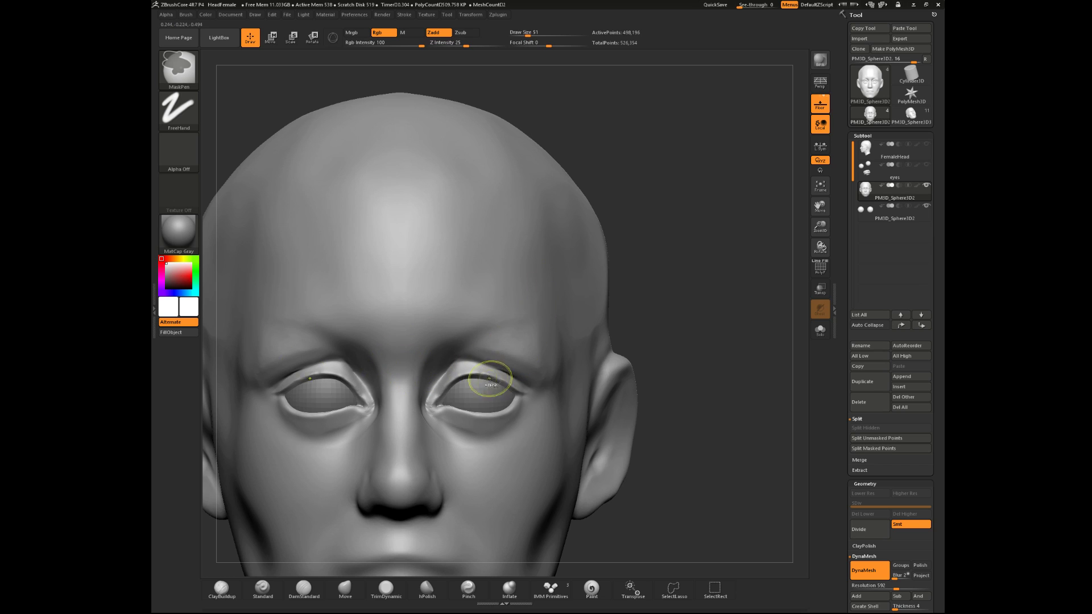
- Switch to TrimDynamic and smooth the upper eyelid near the inner eye corner
{"action": "left_click", "coordinate": [393, 590]}
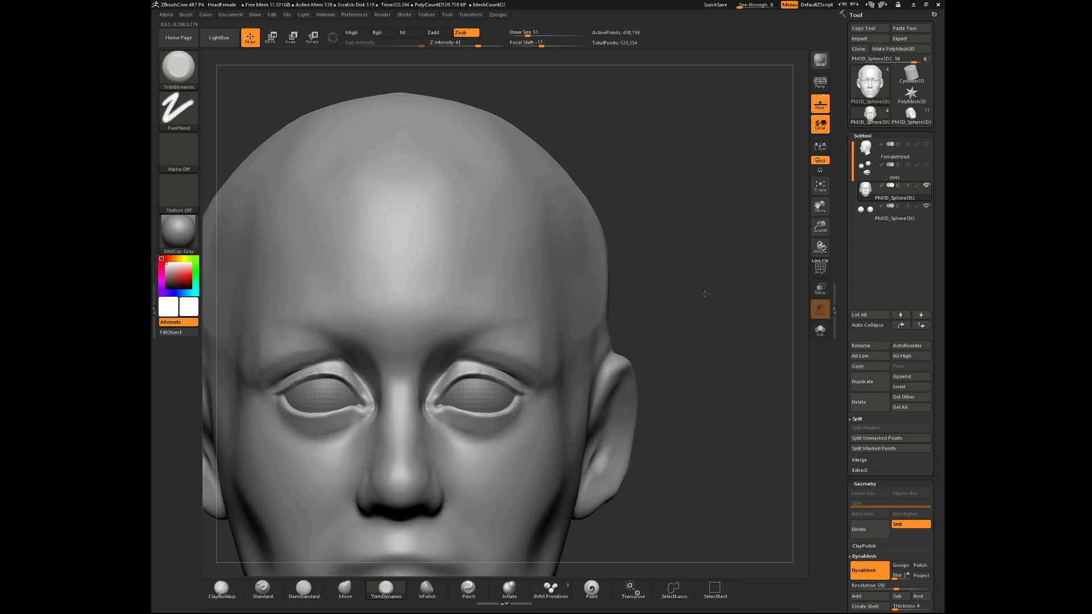
{"action": "left_click_drag", "start_coordinate": [707, 297], "coordinate": [699, 355], "text": "alt"}
{"action": "mouse_move", "coordinate": [438, 414]}
{"action": "left_mouse_down", "text": "shift"}
{"action": "mouse_move", "coordinate": [425, 379]}
{"action": "mouse_move", "coordinate": [457, 380]}
{"action": "left_mouse_up", "text": "shift"}
- Switch to ClayBuildup at draw size 39 and add volume at the inner eye corner and below the lower eyelid
{"action": "left_click", "coordinate": [221, 590]}
{"action": "key", "text": "space"}
{"action": "key", "text": "space"}
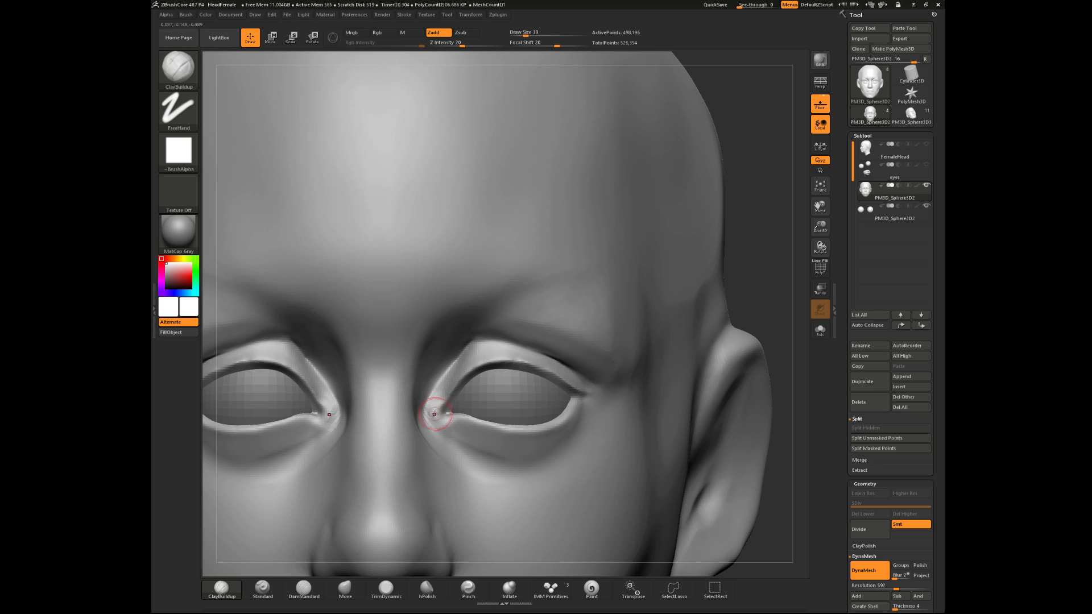
{"action": "left_click_drag", "start_coordinate": [436, 404], "coordinate": [450, 414]}
{"action": "left_click_drag", "start_coordinate": [435, 427], "coordinate": [488, 466]}
- Smooth the area under the inner eye corner where it meets the side of the nose
{"action": "mouse_move", "coordinate": [726, 274]}
{"action": "left_mouse_down", "text": "alt"}
{"action": "mouse_move", "coordinate": [727, 243]}
{"action": "mouse_move", "coordinate": [501, 384]}
{"action": "left_mouse_up", "text": "alt"}
{"action": "key", "text": "space"}
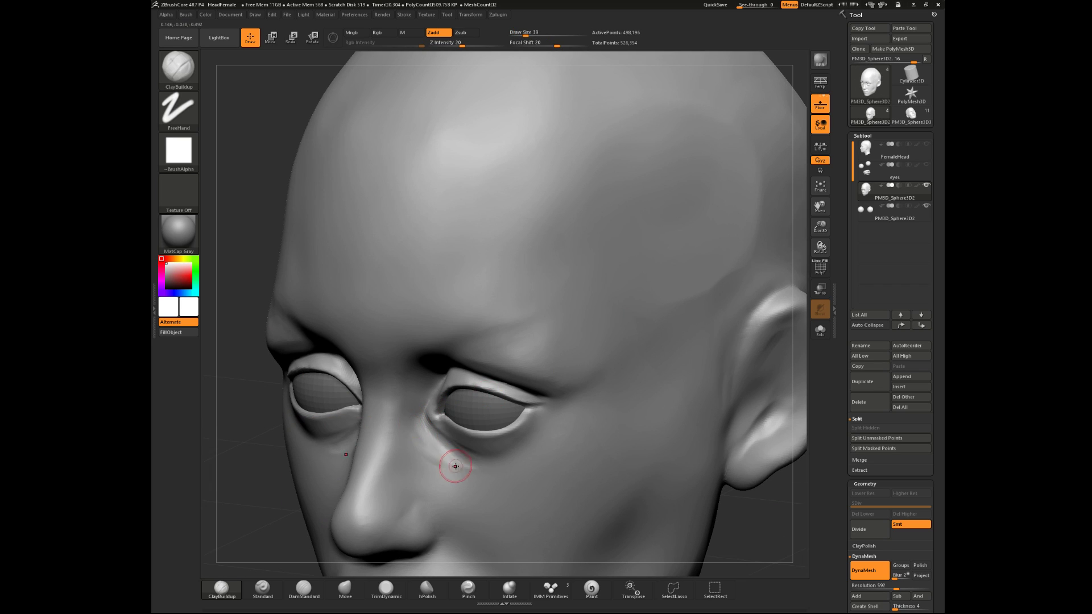
{"action": "key", "text": "shift"}
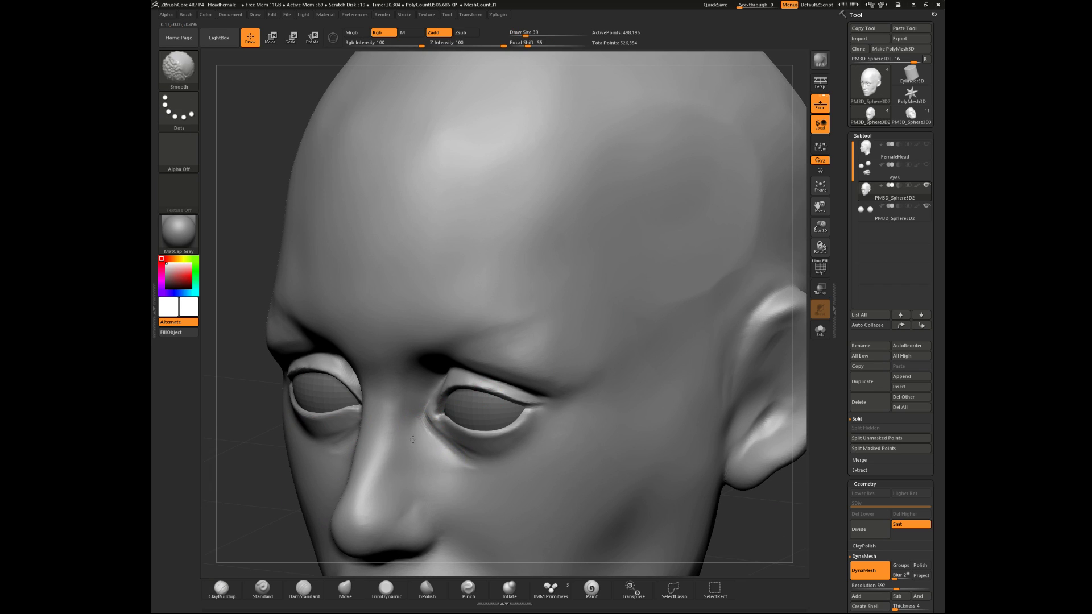
{"action": "mouse_move", "coordinate": [787, 515]}
{"action": "left_mouse_down"}
{"action": "mouse_move", "coordinate": [425, 404]}
{"action": "mouse_move", "coordinate": [426, 414]}
{"action": "left_mouse_up"}
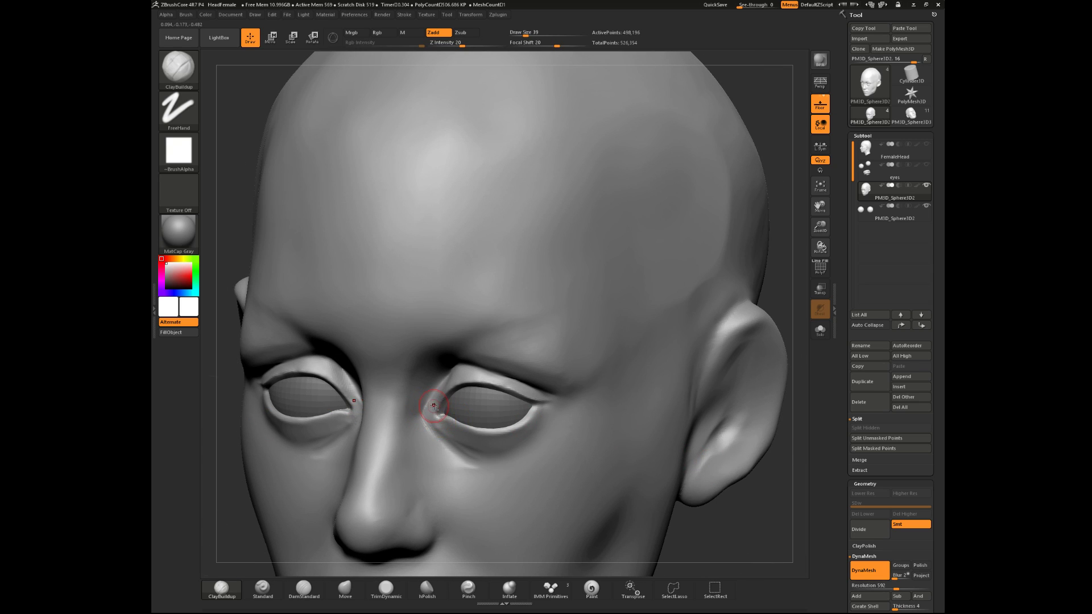
- Set the ClayBuildup draw size to 44 and build up the inner eye corner further
{"action": "left_click_drag", "start_coordinate": [782, 285], "coordinate": [750, 286]}
{"action": "key", "text": "space"}
{"action": "mouse_move", "coordinate": [437, 412]}
{"action": "left_mouse_down"}
{"action": "mouse_move", "coordinate": [430, 419]}
{"action": "mouse_move", "coordinate": [448, 416]}
{"action": "left_mouse_up"}
{"action": "key", "text": "space"}
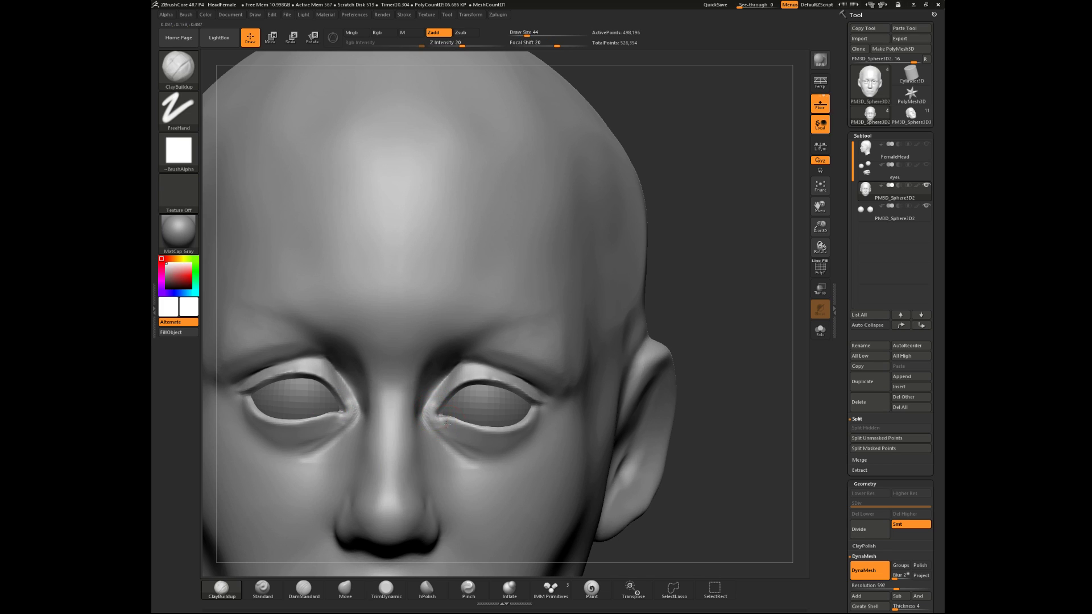
- Set the ClayBuildup draw size to 33 and refine the area just below the inner eye corner
{"action": "key", "text": "space"}
{"action": "left_click_drag", "start_coordinate": [455, 427], "coordinate": [449, 428]}
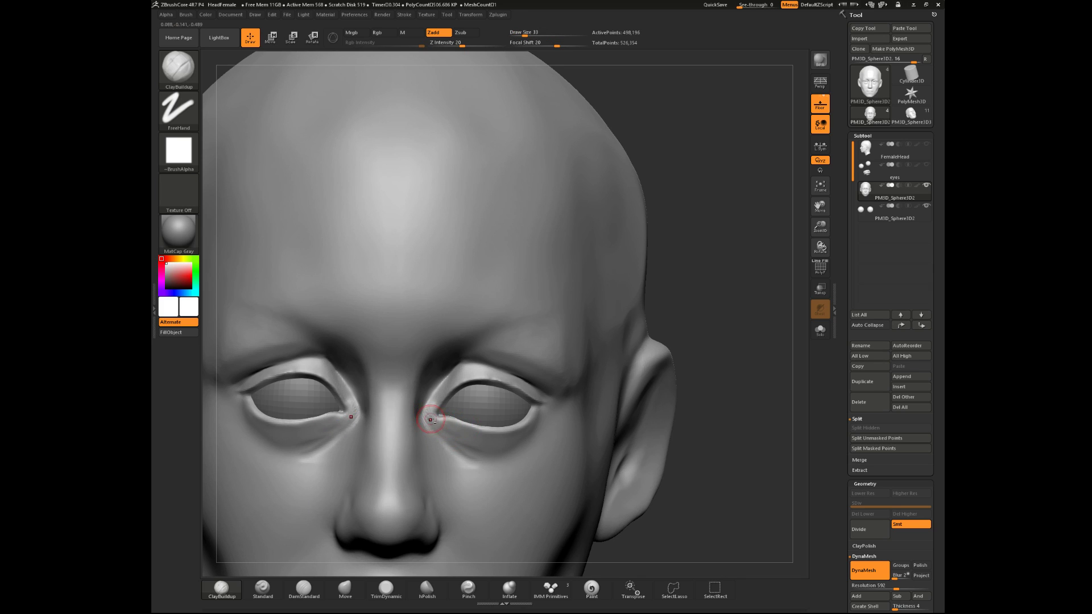
{"action": "key", "text": "shift"}
- Set the ClayBuildup draw size to 71 and add volume under the inner eye corner beside the nose
{"action": "left_click_drag", "start_coordinate": [719, 315], "coordinate": [722, 298], "text": "alt"}
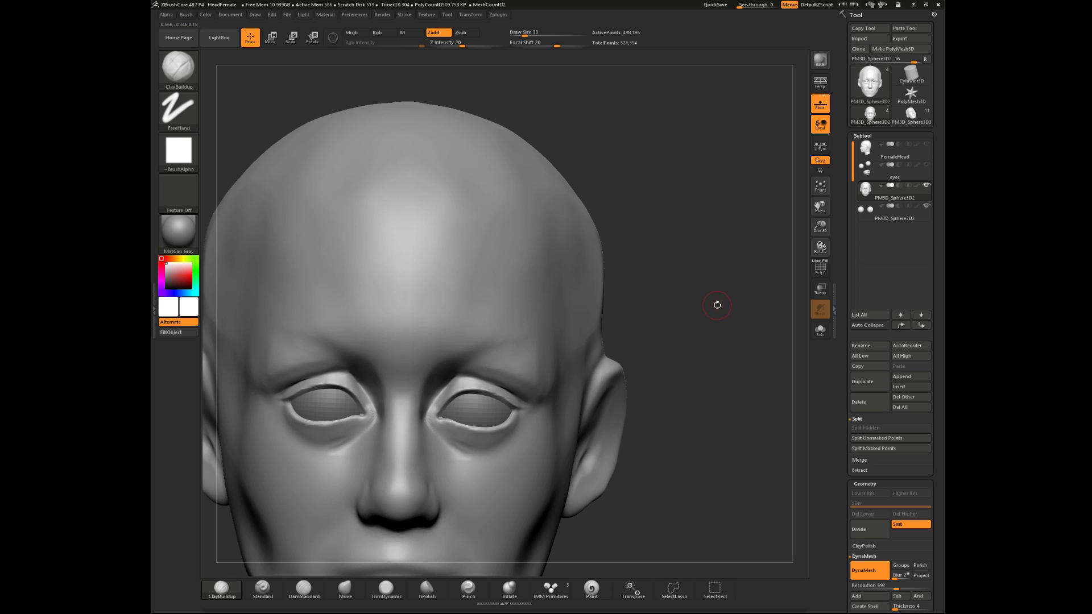
{"action": "left_click_drag", "start_coordinate": [709, 316], "coordinate": [718, 342], "text": "alt"}
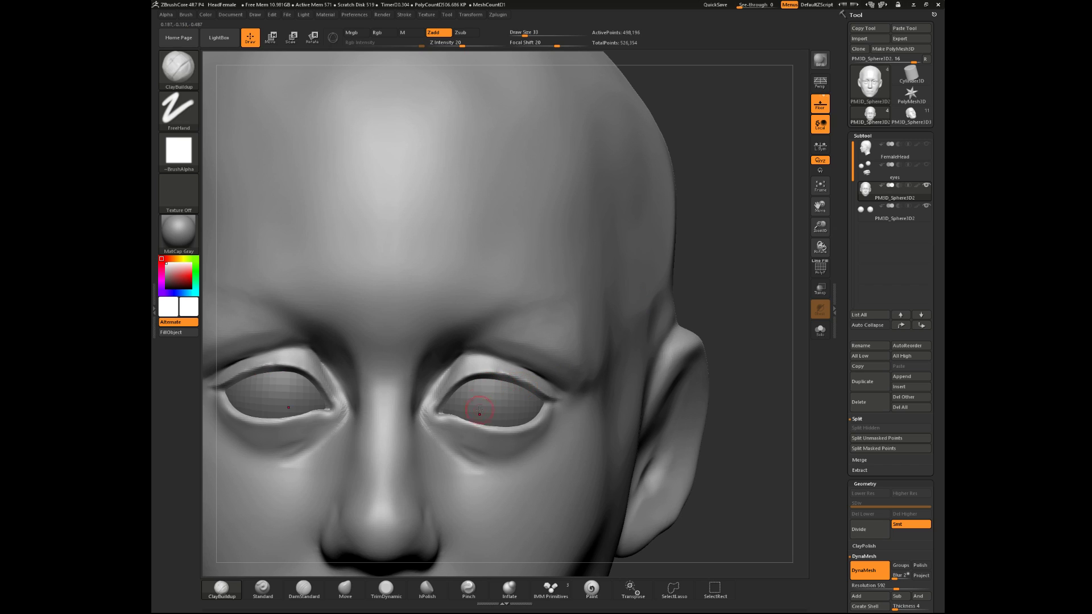
{"action": "key", "text": "s"}
{"action": "left_click_drag", "start_coordinate": [481, 421], "coordinate": [488, 421]}
{"action": "key", "text": "s"}
{"action": "left_click_drag", "start_coordinate": [441, 437], "coordinate": [442, 437]}
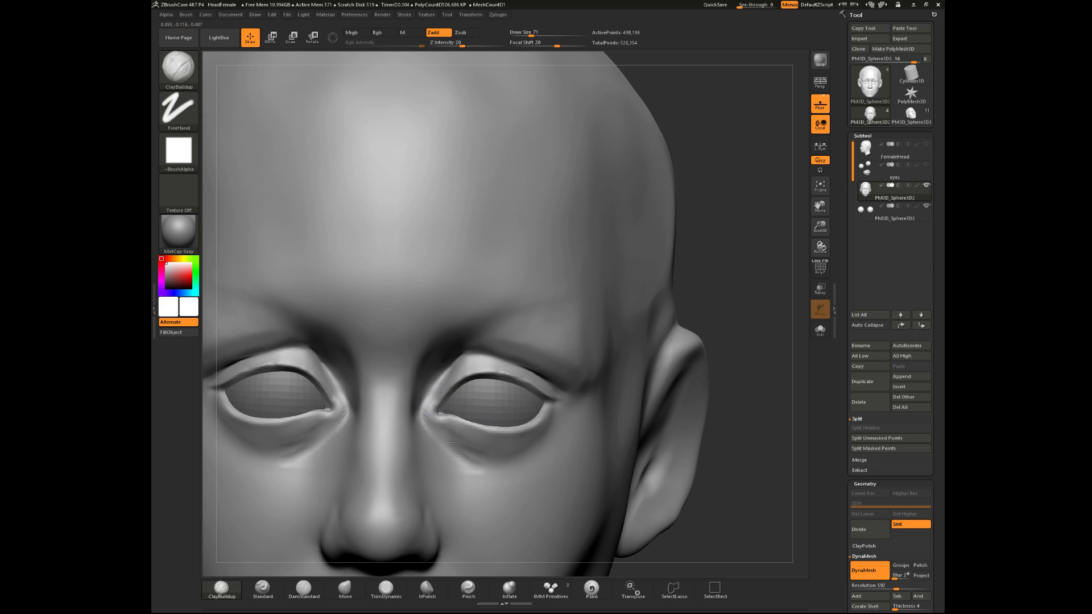
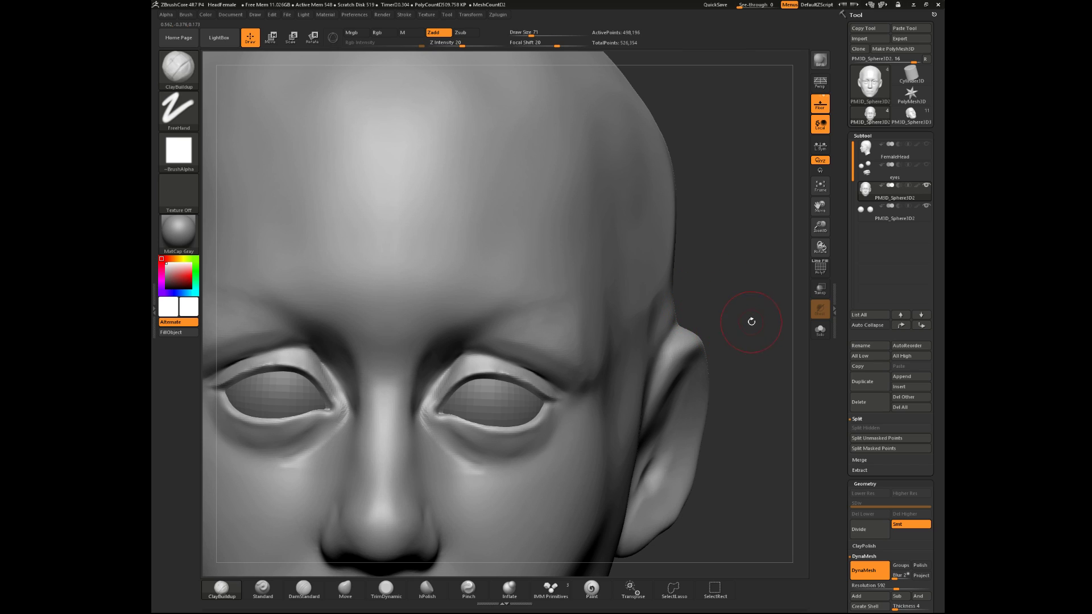
- Reduce the draw size to 27 and smooth the inner eye corner where it meets the side of the nose
{"action": "mouse_move", "coordinate": [754, 327]}
{"action": "left_mouse_down", "text": "alt"}
{"action": "mouse_move", "coordinate": [748, 277]}
{"action": "mouse_move", "coordinate": [745, 308]}
{"action": "mouse_move", "coordinate": [735, 309]}
{"action": "mouse_move", "coordinate": [738, 344]}
{"action": "mouse_move", "coordinate": [732, 334]}
{"action": "mouse_move", "coordinate": [759, 313]}
{"action": "mouse_move", "coordinate": [748, 309]}
{"action": "left_mouse_up", "text": "alt"}
{"action": "key", "text": "space"}
{"action": "key", "text": "space"}
{"action": "key", "text": "space"}
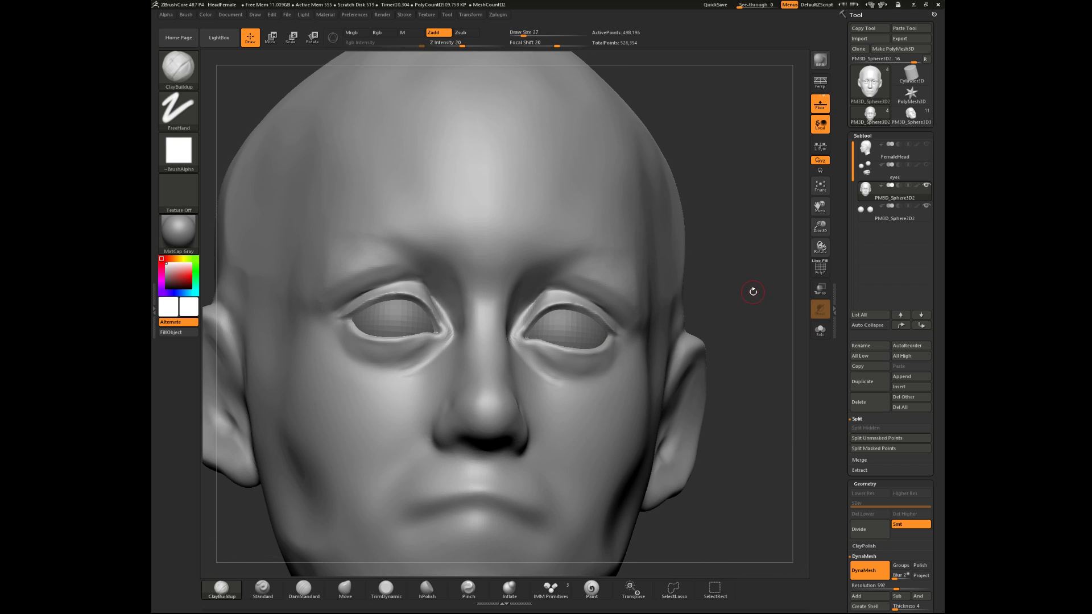
{"action": "left_click_drag", "start_coordinate": [732, 281], "coordinate": [726, 339], "text": "shift"}
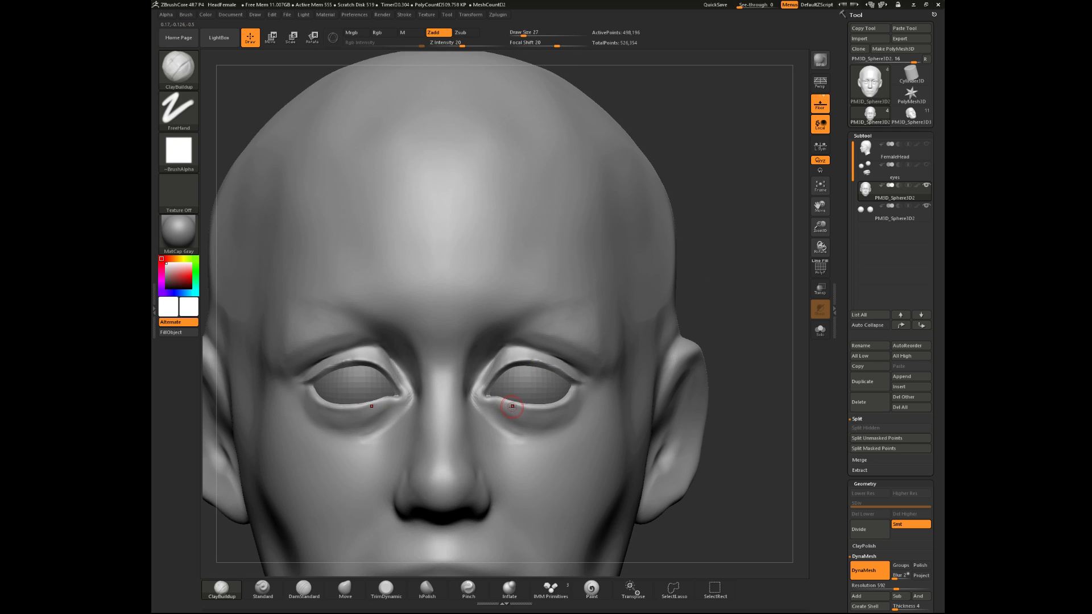
{"action": "key", "text": "shift"}
{"action": "mouse_move", "coordinate": [480, 411]}
{"action": "left_mouse_down", "text": "shift"}
{"action": "mouse_move", "coordinate": [474, 395]}
{"action": "mouse_move", "coordinate": [491, 365]}
{"action": "mouse_move", "coordinate": [477, 393]}
{"action": "left_mouse_up", "text": "shift"}
- Reduce the draw size to 20 and smooth the inner eye corner and the upper eyelid
{"action": "key", "text": "space"}
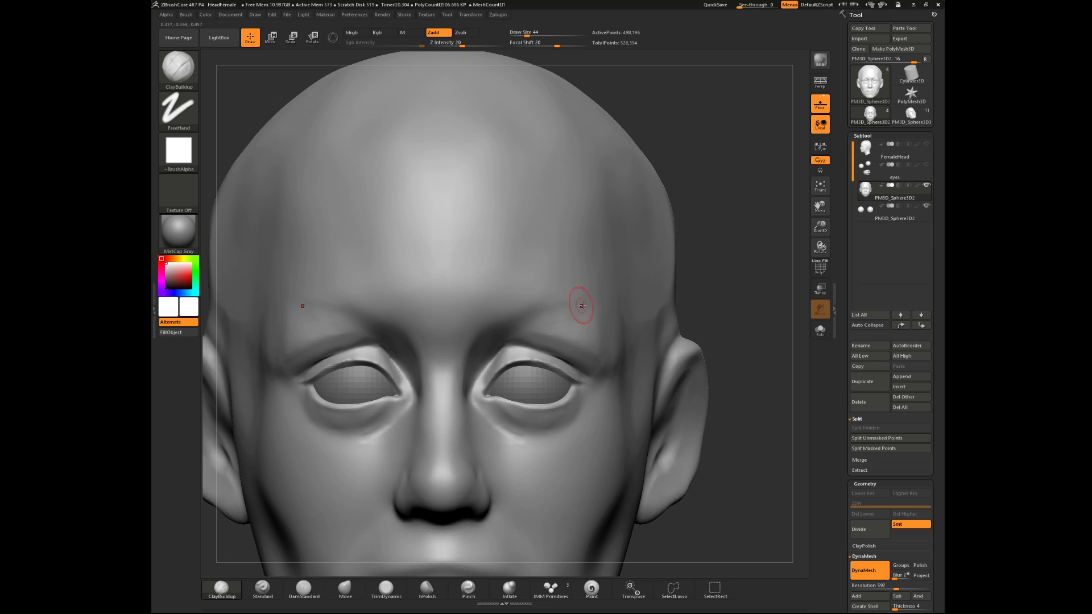
{"action": "key", "text": "space"}
{"action": "key", "text": "ctrl"}
{"action": "key", "text": "shift"}
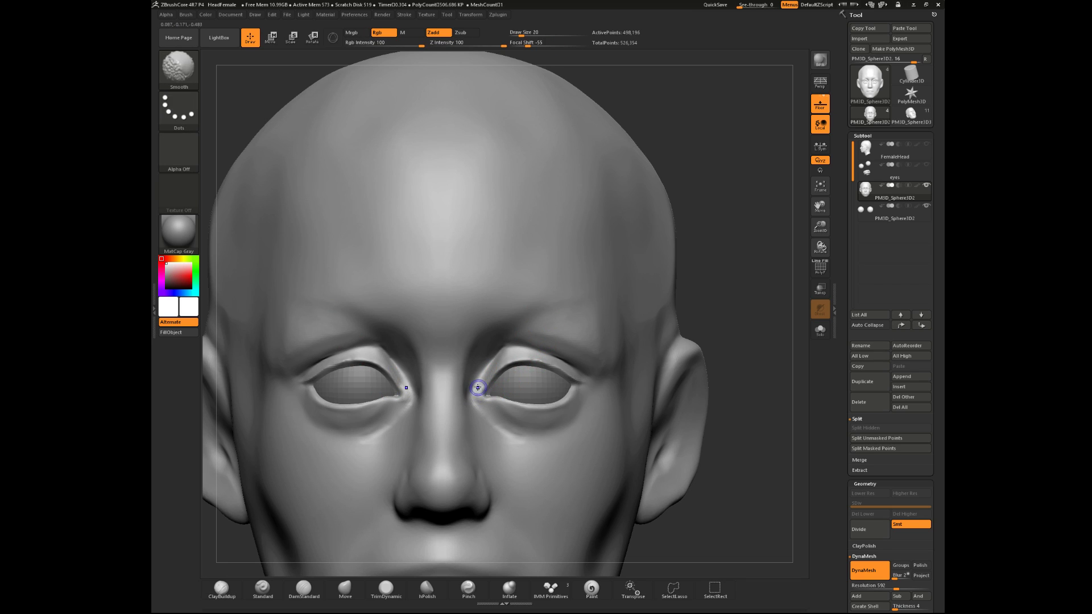
{"action": "left_click_drag", "start_coordinate": [495, 406], "coordinate": [478, 391], "text": "shift"}
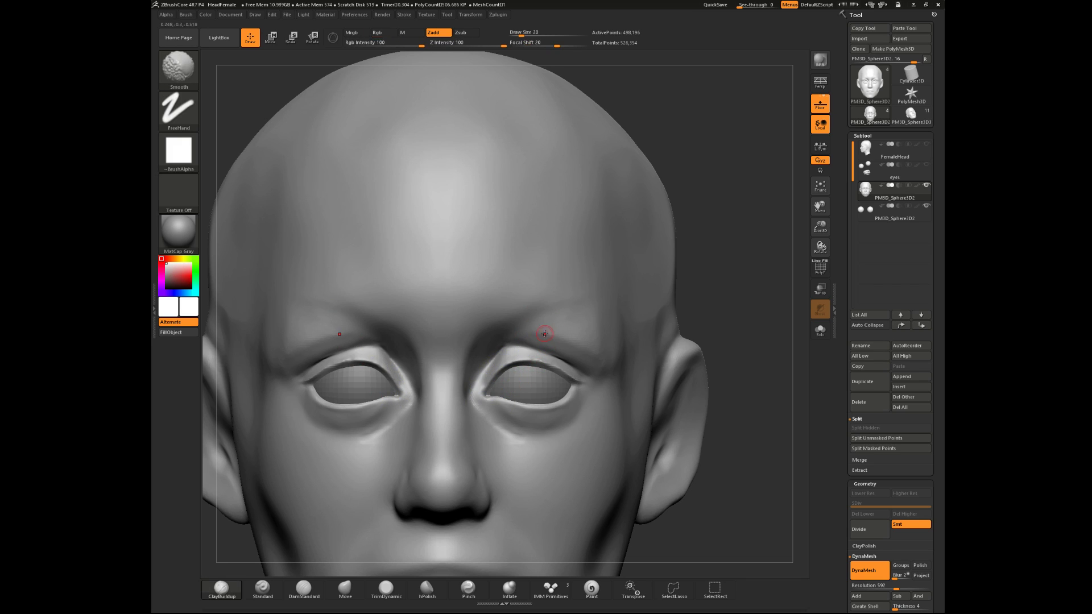
{"action": "mouse_move", "coordinate": [536, 370]}
{"action": "left_mouse_down", "text": "shift"}
{"action": "mouse_move", "coordinate": [577, 380]}
{"action": "mouse_move", "coordinate": [515, 376]}
{"action": "mouse_move", "coordinate": [570, 375]}
{"action": "mouse_move", "coordinate": [560, 377]}
{"action": "left_mouse_up", "text": "shift"}
- Set the ClayBuildup draw size to 41 and build up the fold under the lower eyelid toward the outer eye corner
{"action": "key", "text": "space"}
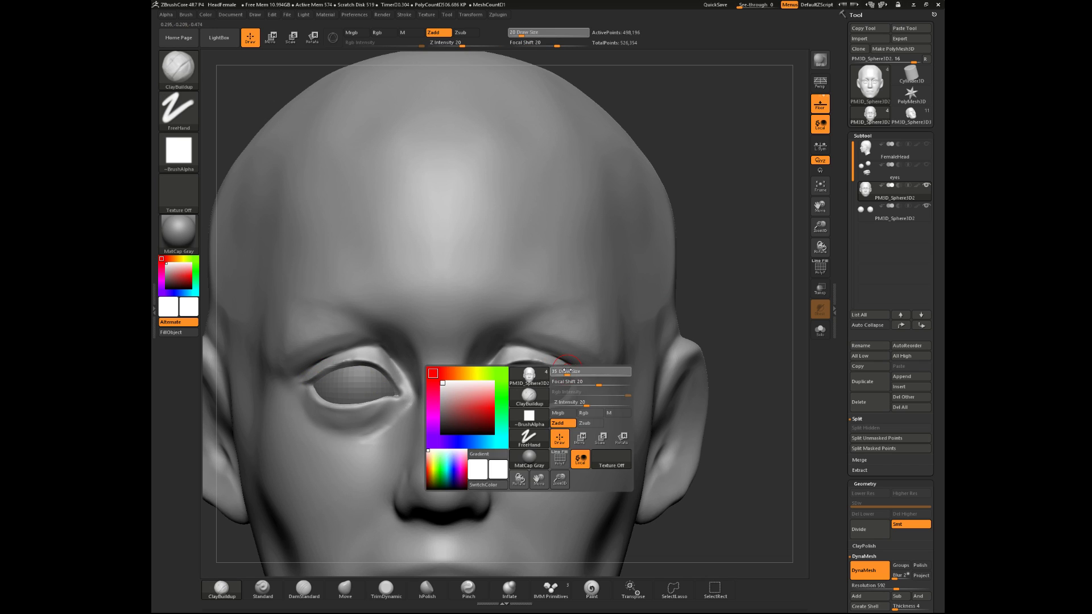
{"action": "left_click_drag", "start_coordinate": [769, 295], "coordinate": [573, 406]}
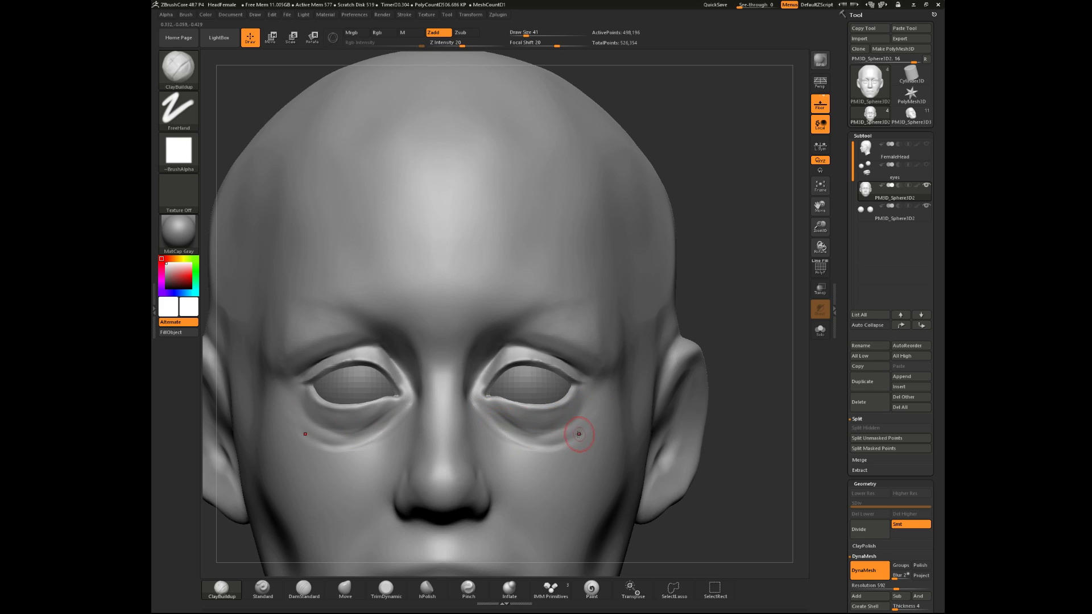
{"action": "key", "text": "shift"}
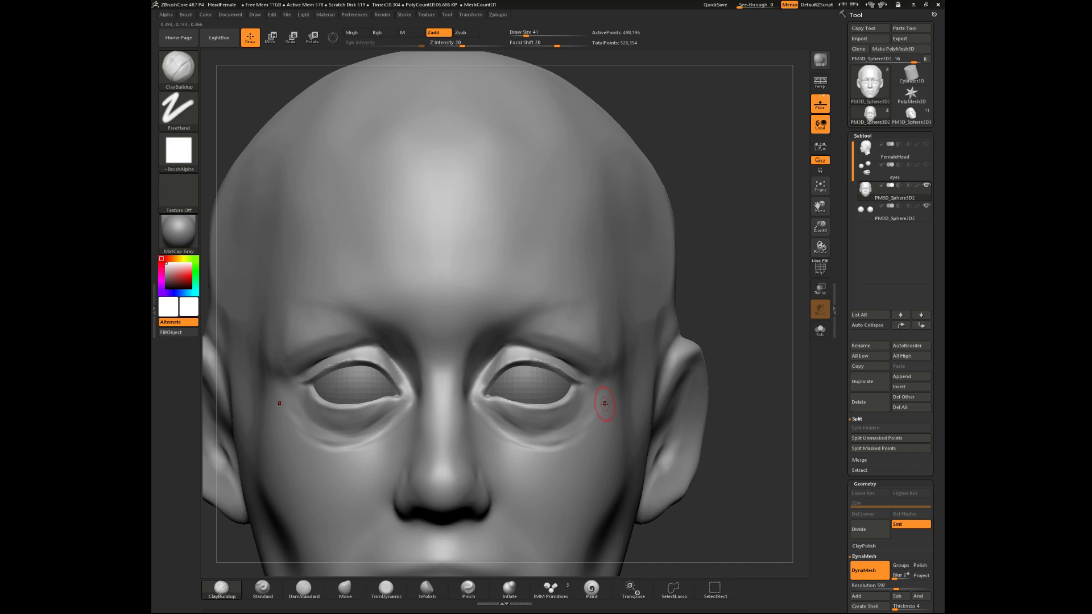
{"action": "left_click_drag", "start_coordinate": [747, 347], "coordinate": [616, 409]}
- Smooth the fold under the lower eyelid into the cheek
{"action": "key", "text": "shift"}
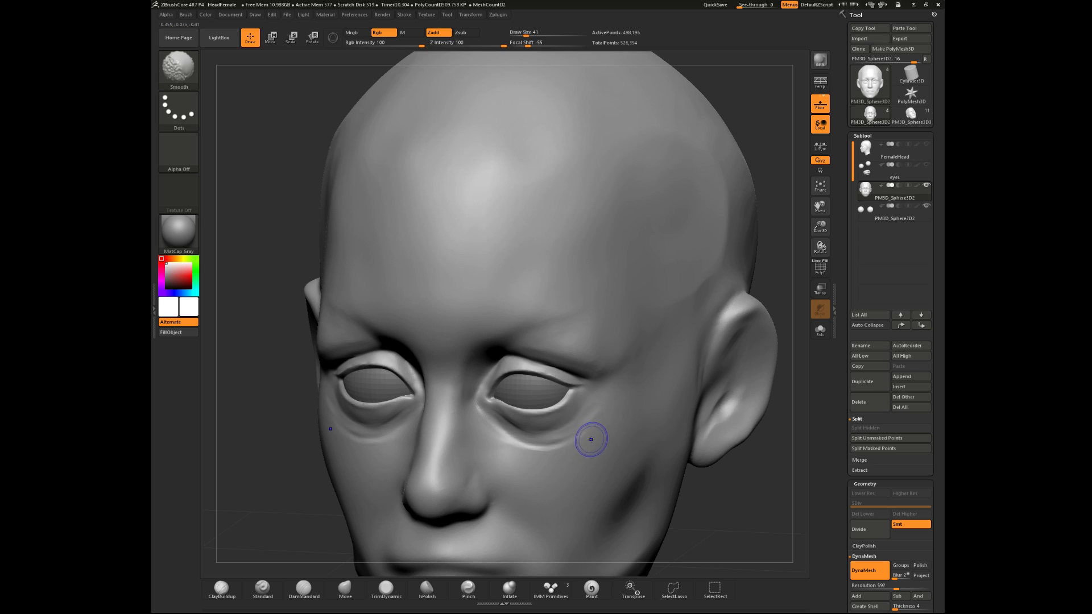
{"action": "left_click_drag", "start_coordinate": [497, 444], "coordinate": [517, 453], "text": "shift"}
{"action": "left_click_drag", "start_coordinate": [728, 505], "coordinate": [744, 496]}
{"action": "left_click_drag", "start_coordinate": [554, 448], "coordinate": [573, 431], "text": "shift"}
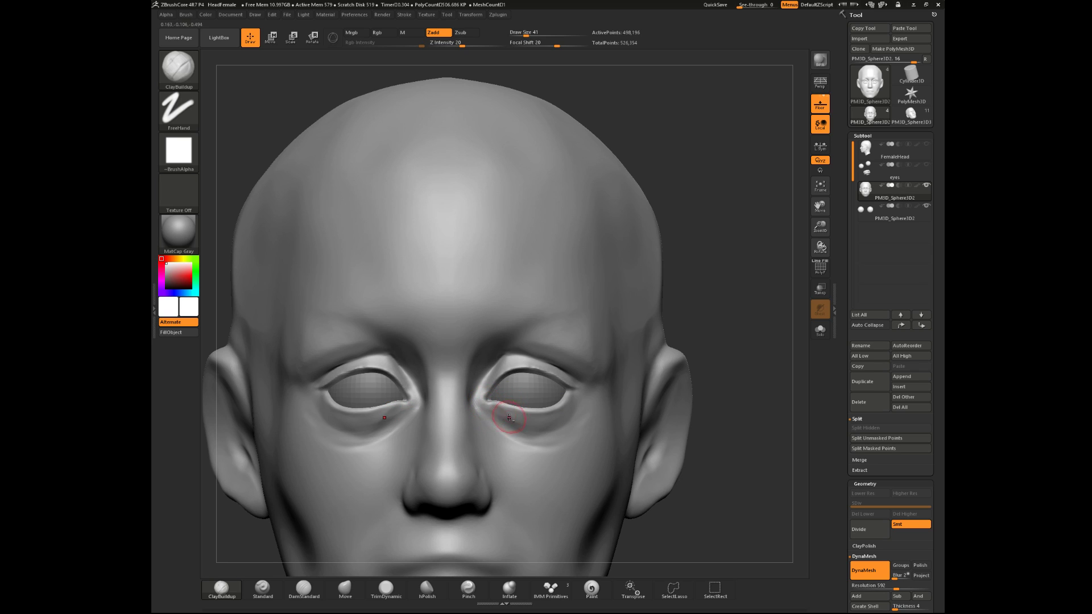
- Detail the inner eye corner with ClayBuildup at draw size 16, and raise the draw size to 23
{"action": "key", "text": "space"}
{"action": "left_click_drag", "start_coordinate": [492, 408], "coordinate": [474, 395]}
{"action": "key", "text": "space"}
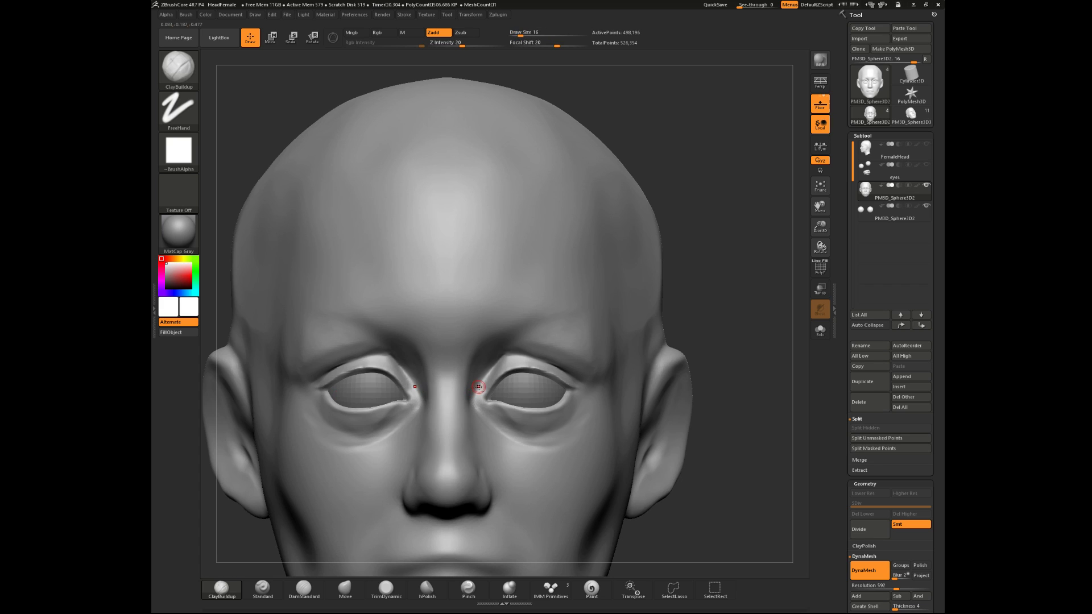
{"action": "left_click_drag", "start_coordinate": [704, 336], "coordinate": [642, 338]}
{"action": "key", "text": "space"}
{"action": "left_click_drag", "start_coordinate": [675, 282], "coordinate": [677, 282]}
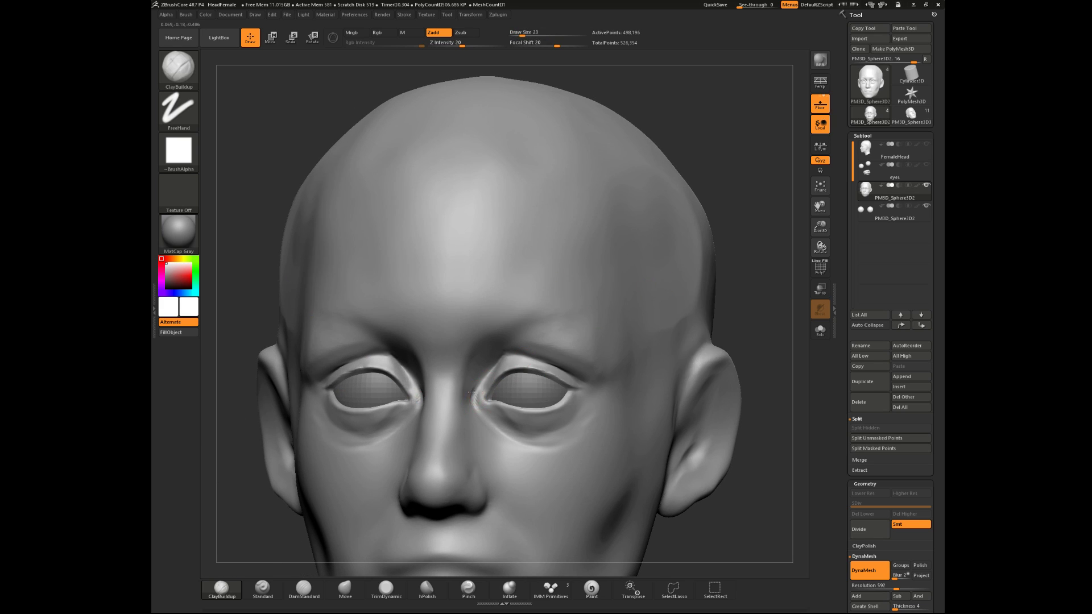
- Raise the ClayBuildup draw size to 46 and smooth the area below the inner eye corner and lower eyelid
{"action": "key", "text": "space"}
{"action": "left_click_drag", "start_coordinate": [499, 431], "coordinate": [503, 431]}
{"action": "key", "text": "shift"}
{"action": "key", "text": "shift"}
{"action": "mouse_move", "coordinate": [481, 416]}
{"action": "left_mouse_down", "text": "shift"}
{"action": "mouse_move", "coordinate": [491, 410]}
{"action": "mouse_move", "coordinate": [524, 446]}
{"action": "mouse_move", "coordinate": [503, 420]}
{"action": "left_mouse_up", "text": "shift"}
{"action": "left_click_drag", "start_coordinate": [758, 335], "coordinate": [524, 391]}
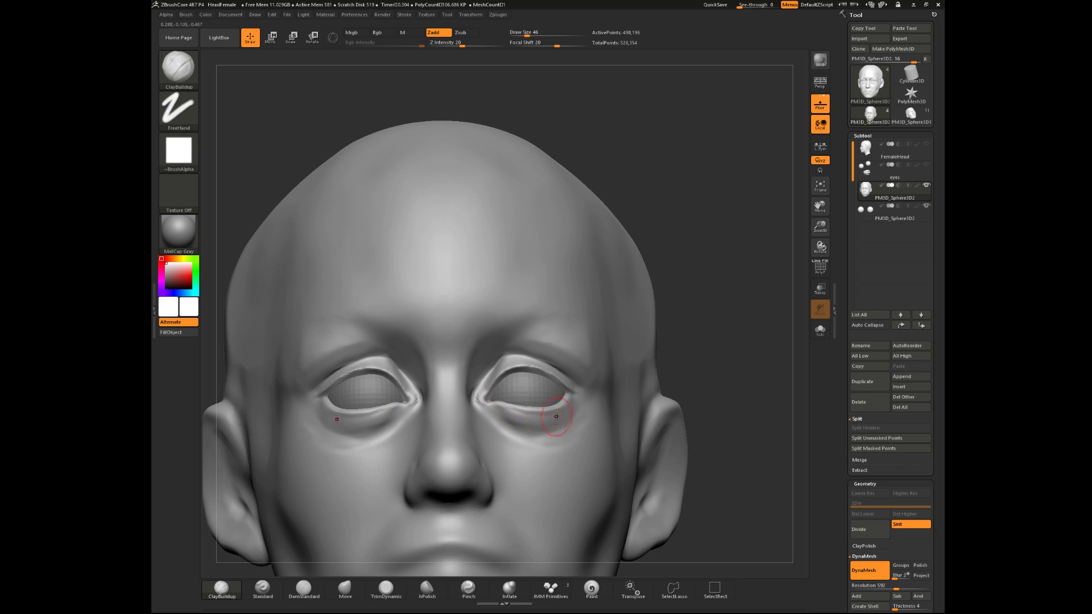
{"action": "key", "text": "ctrl"}
{"action": "left_click_drag", "start_coordinate": [755, 318], "coordinate": [768, 342]}
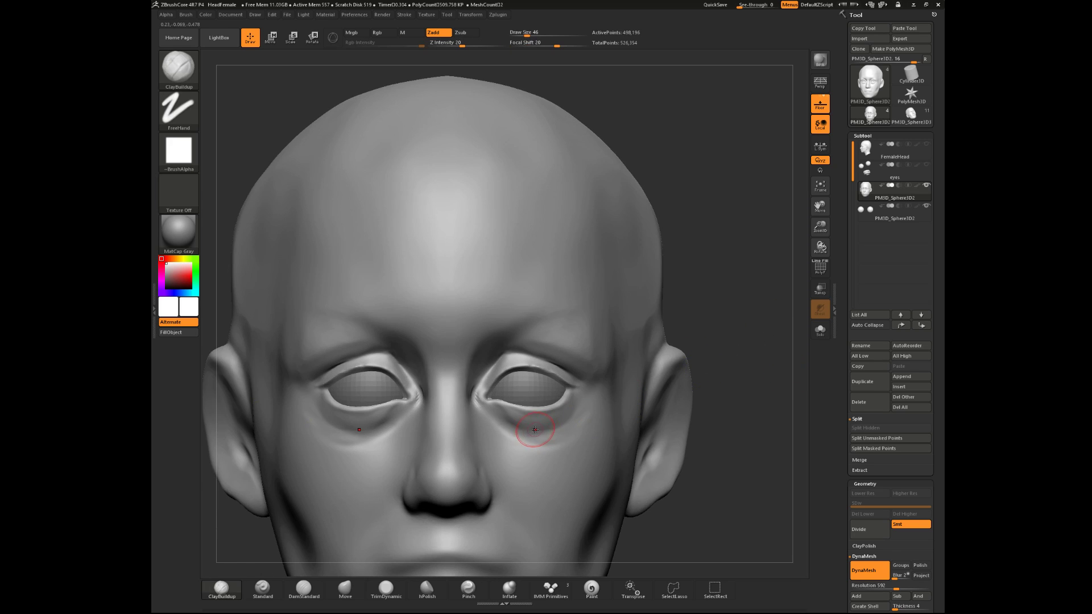
- Reduce the ClayBuildup draw size to 17 and add a stroke from the inner eye corner up toward the upper eyelid
{"action": "key", "text": "space"}
{"action": "left_click_drag", "start_coordinate": [506, 406], "coordinate": [499, 406]}
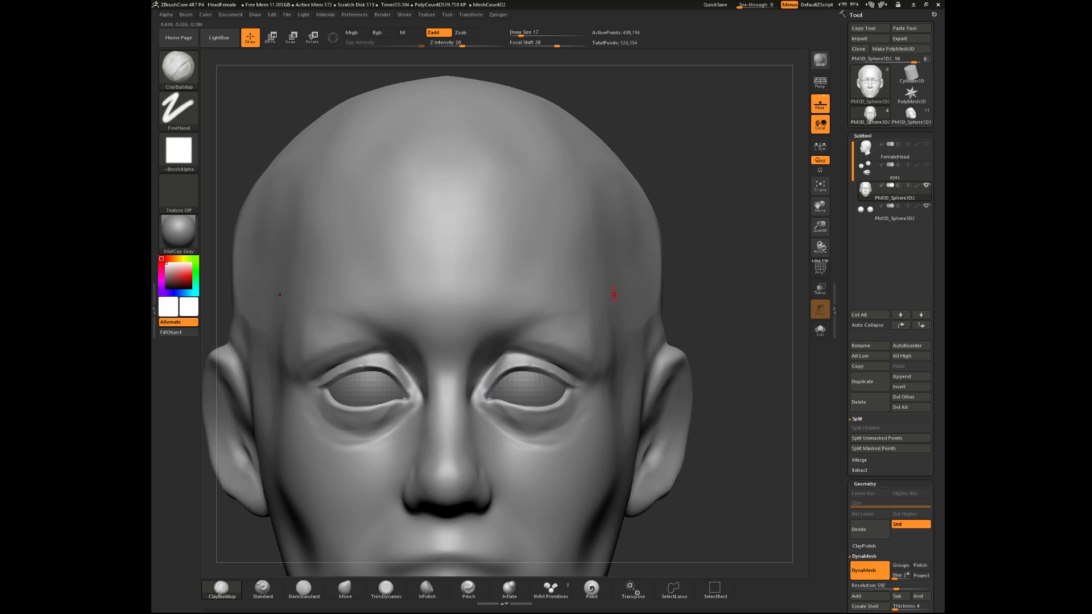
{"action": "key", "text": "space"}
{"action": "left_click_drag", "start_coordinate": [475, 364], "coordinate": [482, 364]}
{"action": "mouse_move", "coordinate": [476, 392]}
{"action": "left_mouse_down"}
{"action": "mouse_move", "coordinate": [477, 356]}
{"action": "mouse_move", "coordinate": [488, 361]}
{"action": "left_mouse_up"}
- Set the ClayBuildup draw size to 54, fill the hollow between the brow and inner eye corner, and smooth it
{"action": "key", "text": "space"}
{"action": "left_click_drag", "start_coordinate": [763, 228], "coordinate": [718, 212]}
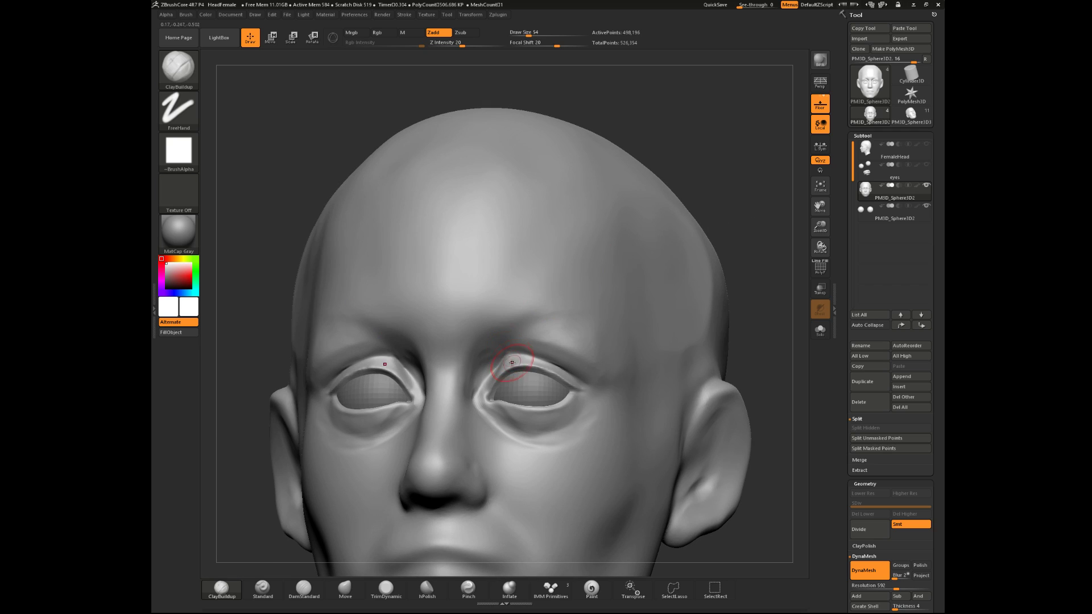
{"action": "left_click_drag", "start_coordinate": [485, 367], "coordinate": [476, 378]}
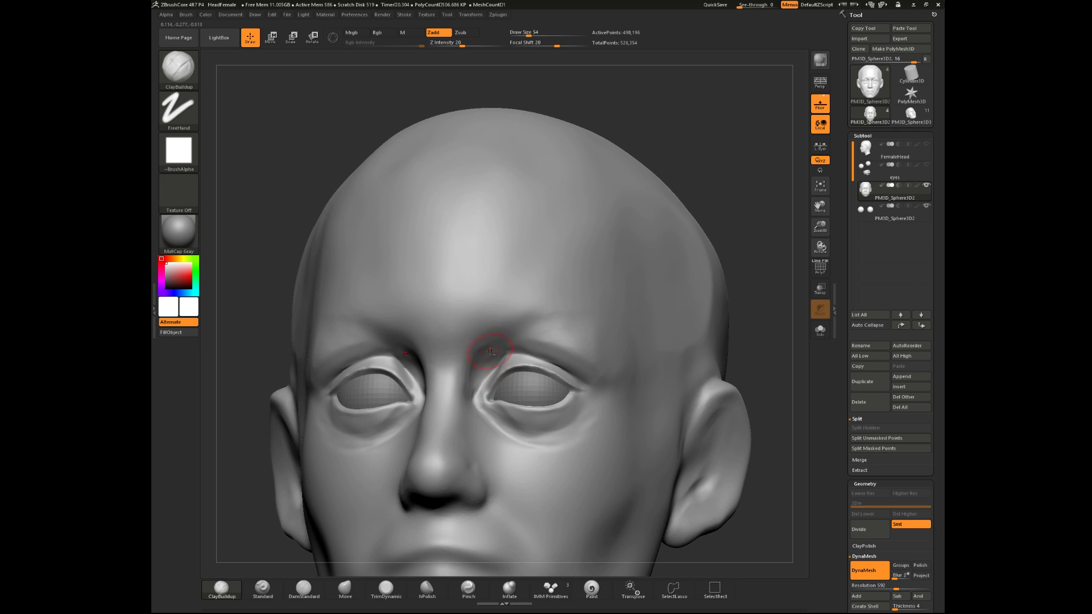
{"action": "left_click_drag", "start_coordinate": [479, 360], "coordinate": [468, 392]}
{"action": "key", "text": "shift"}
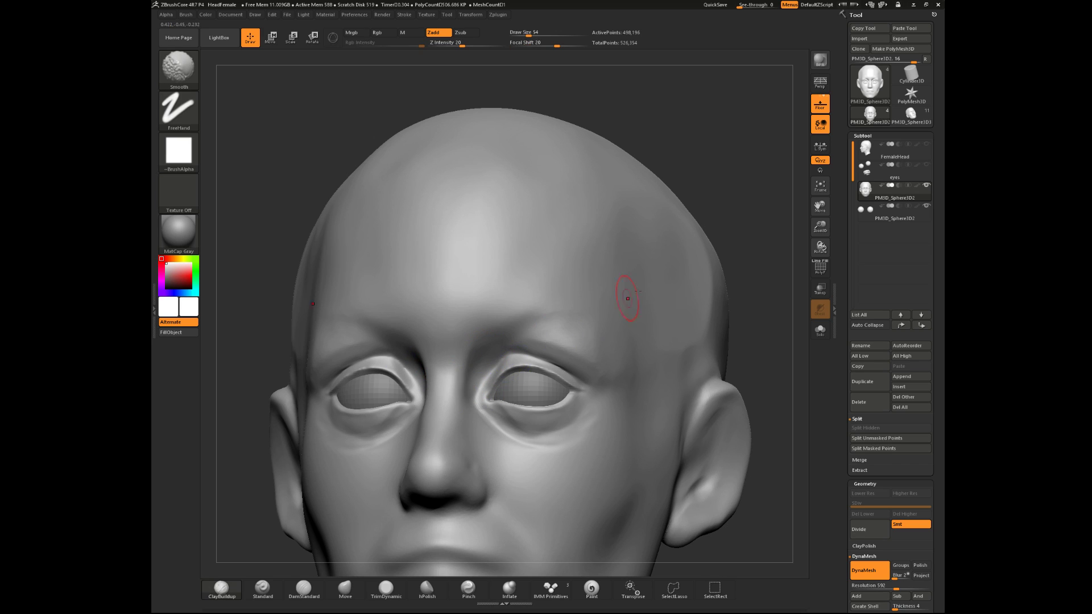
{"action": "left_click_drag", "start_coordinate": [766, 310], "coordinate": [726, 406]}
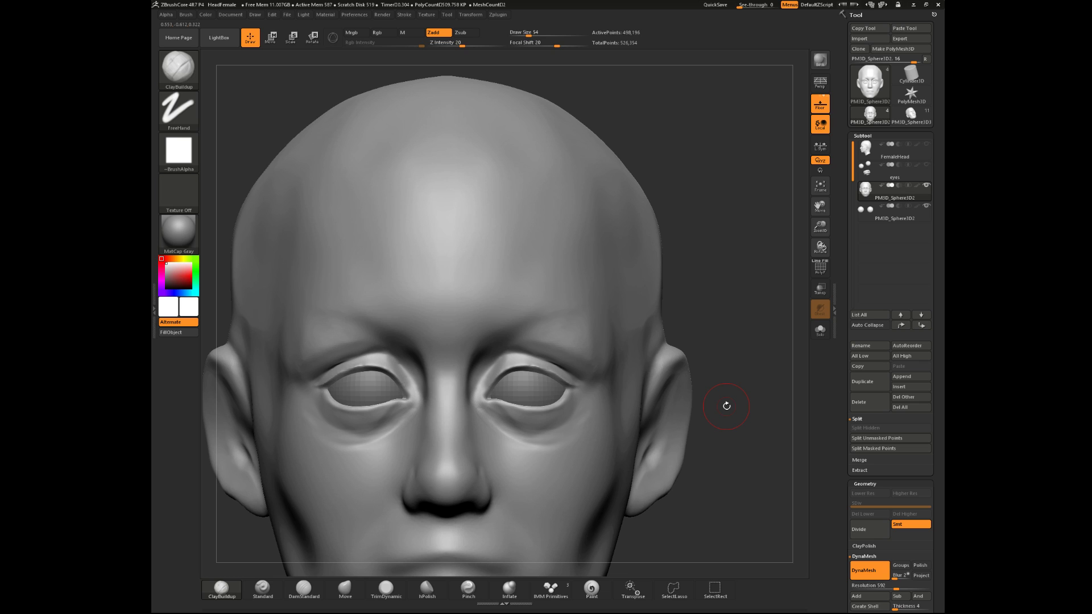
- Set the ClayBuildup draw size to 33 and build up the inner eye corner from the upper lid downward
{"action": "left_click_drag", "start_coordinate": [741, 276], "coordinate": [732, 239], "text": "alt"}
{"action": "left_click_drag", "start_coordinate": [716, 297], "coordinate": [705, 348]}
{"action": "left_click_drag", "start_coordinate": [706, 348], "coordinate": [681, 367]}
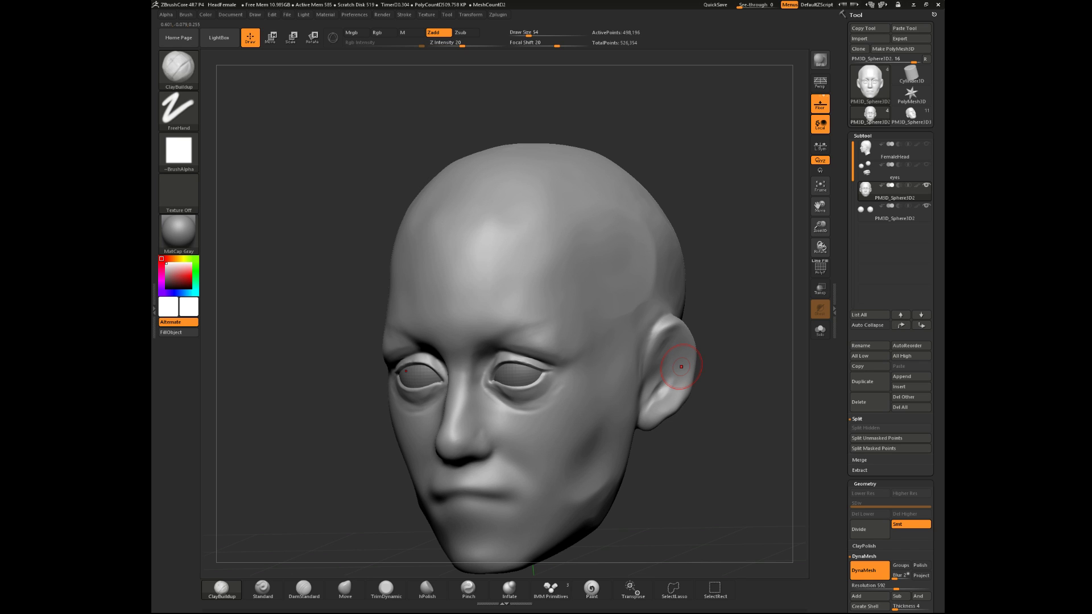
{"action": "left_click_drag", "start_coordinate": [730, 318], "coordinate": [691, 377]}
{"action": "left_click", "coordinate": [224, 594]}
{"action": "key", "text": "space"}
{"action": "left_click_drag", "start_coordinate": [487, 379], "coordinate": [483, 418]}
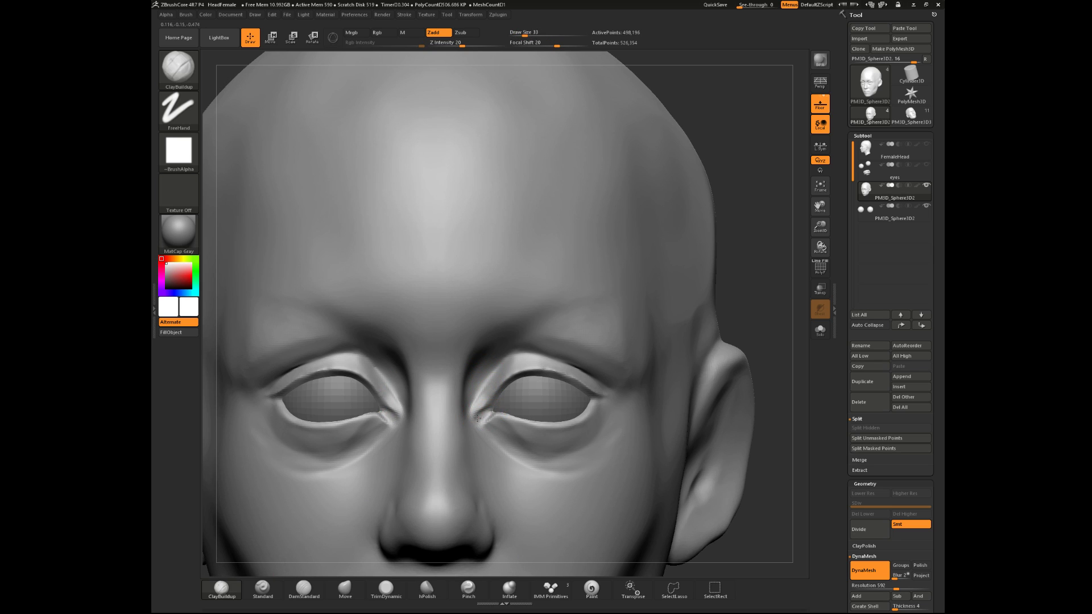
- Reduce the draw size to 23 and smooth the tip of the inner eye corner
{"action": "left_click_drag", "start_coordinate": [726, 276], "coordinate": [699, 284]}
{"action": "key", "text": "space"}
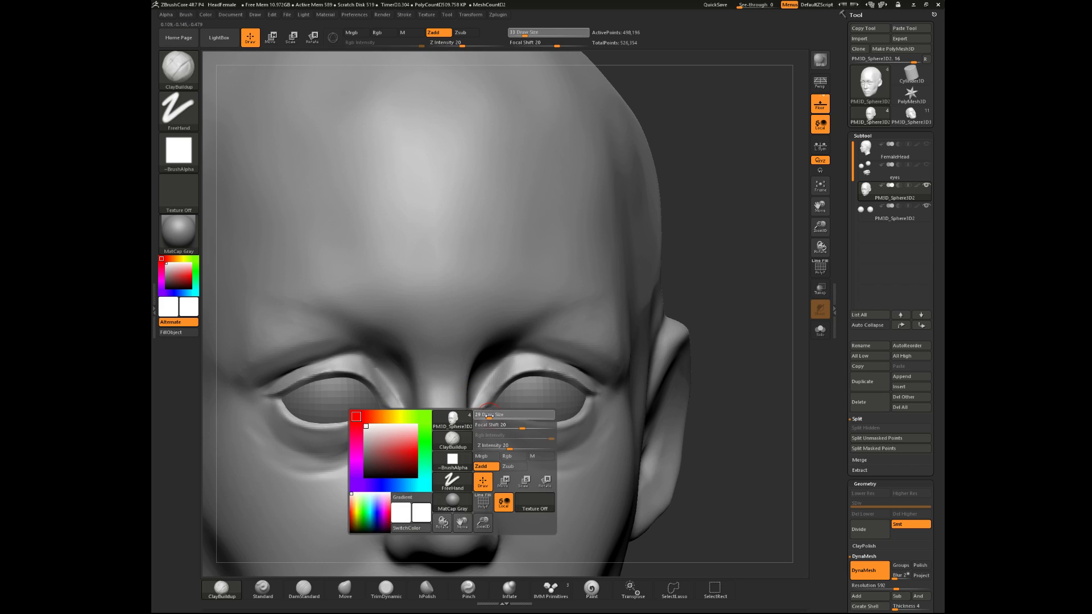
{"action": "mouse_move", "coordinate": [487, 411]}
{"action": "left_mouse_down", "text": "shift"}
{"action": "mouse_move", "coordinate": [480, 405]}
{"action": "mouse_move", "coordinate": [484, 417]}
{"action": "left_mouse_up", "text": "shift"}
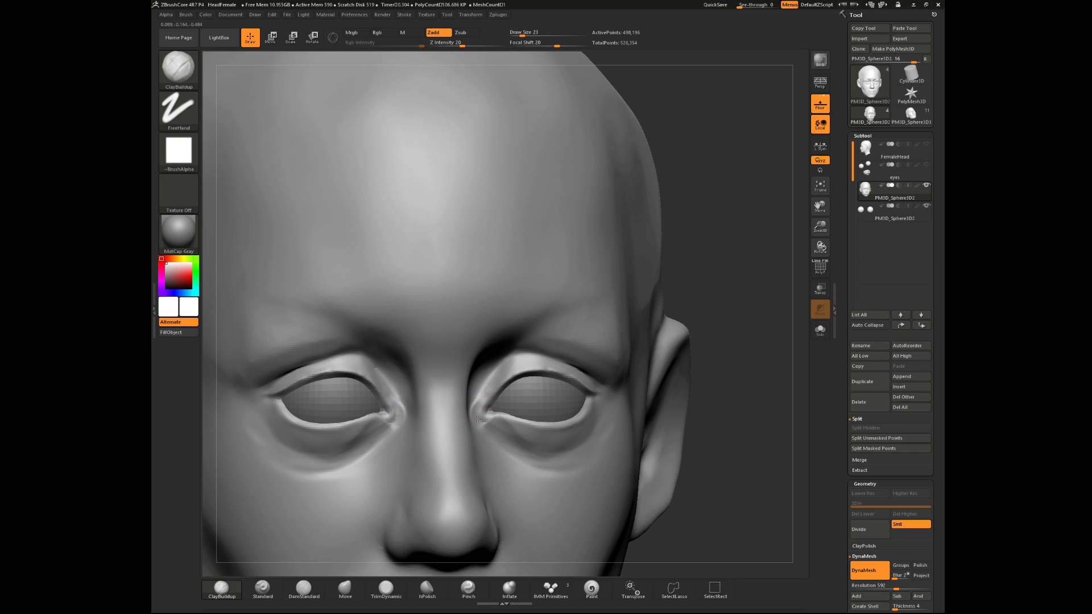
- Smooth the area below the lower eyelid from the inner eye corner outward
{"action": "key", "text": "f"}
{"action": "left_click_drag", "start_coordinate": [714, 273], "coordinate": [543, 350]}
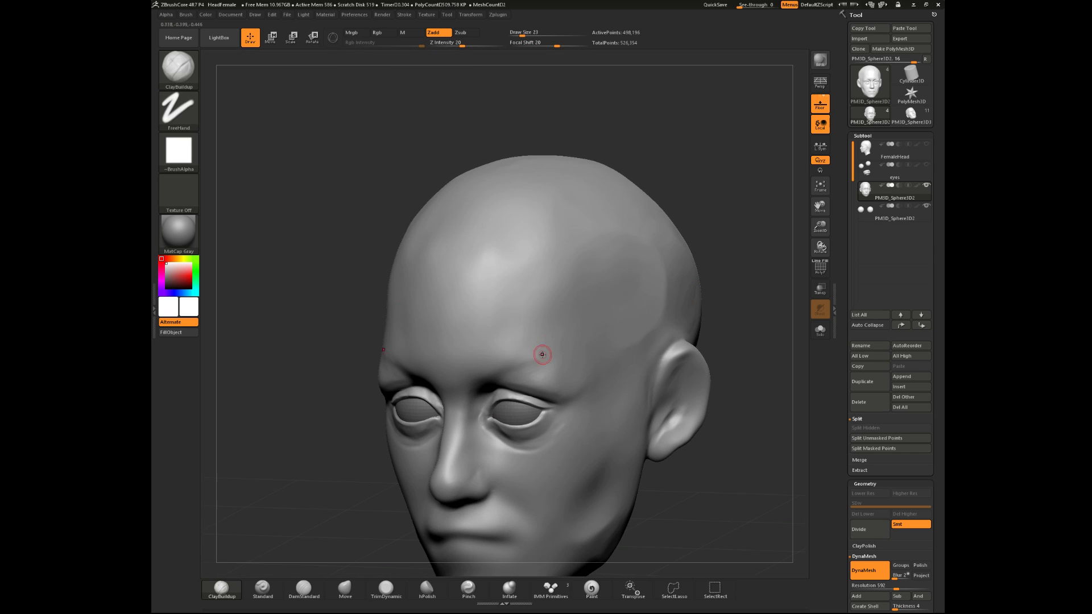
{"action": "left_click_drag", "start_coordinate": [292, 517], "coordinate": [396, 455]}
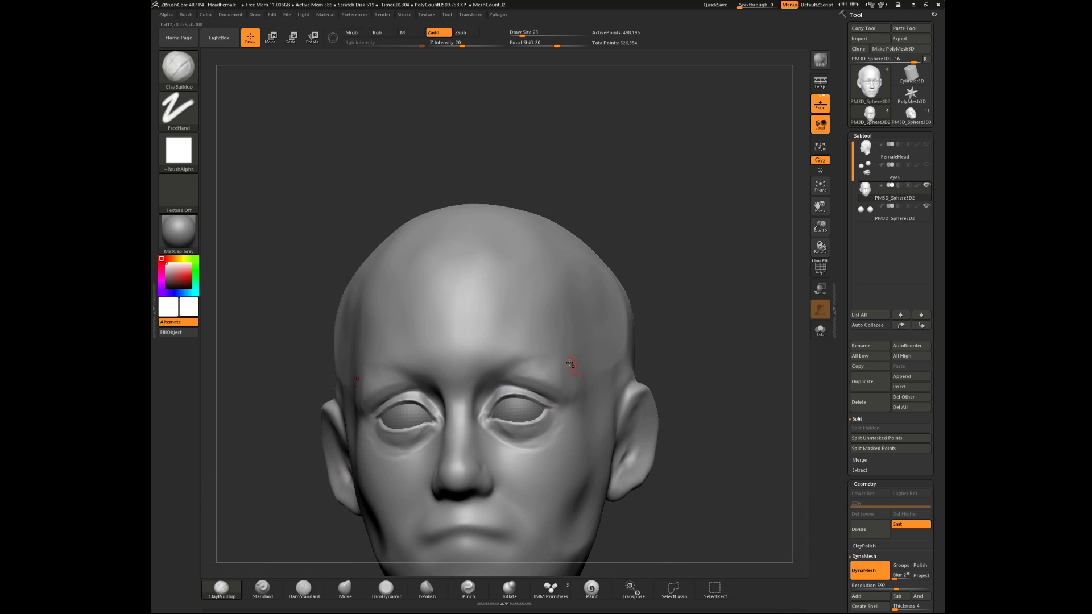
{"action": "left_click_drag", "start_coordinate": [711, 230], "coordinate": [699, 263], "text": "shift"}
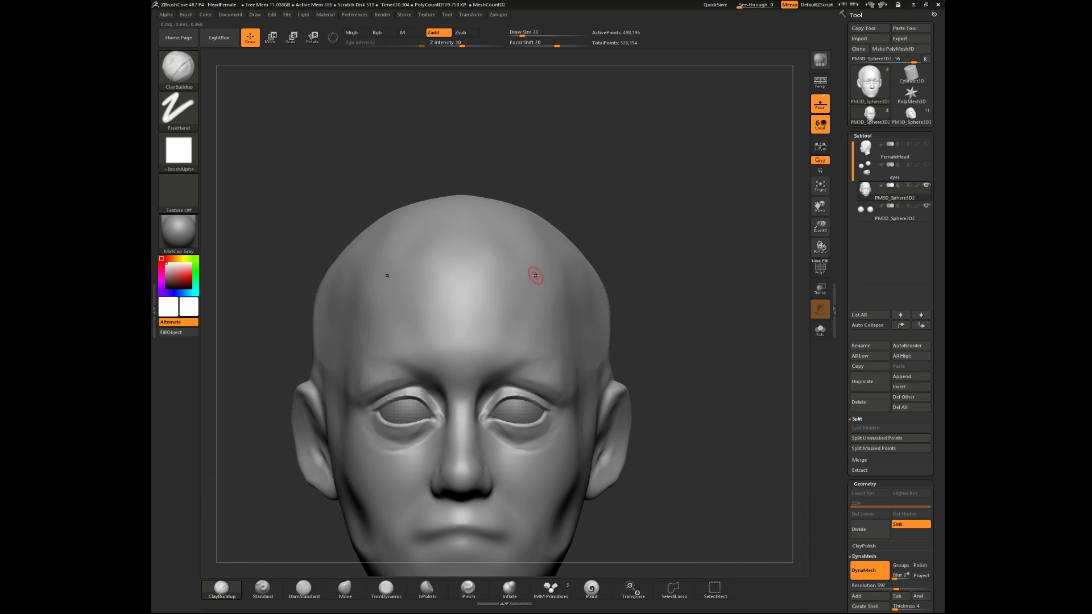
{"action": "mouse_move", "coordinate": [665, 350]}
{"action": "left_mouse_down"}
{"action": "mouse_move", "coordinate": [672, 358]}
{"action": "mouse_move", "coordinate": [660, 356]}
{"action": "mouse_move", "coordinate": [676, 347]}
{"action": "mouse_move", "coordinate": [687, 308]}
{"action": "mouse_move", "coordinate": [684, 392]}
{"action": "left_mouse_up"}
{"action": "mouse_move", "coordinate": [502, 439]}
{"action": "left_mouse_down", "text": "shift"}
{"action": "mouse_move", "coordinate": [523, 446]}
{"action": "mouse_move", "coordinate": [514, 439]}
{"action": "left_mouse_up", "text": "shift"}
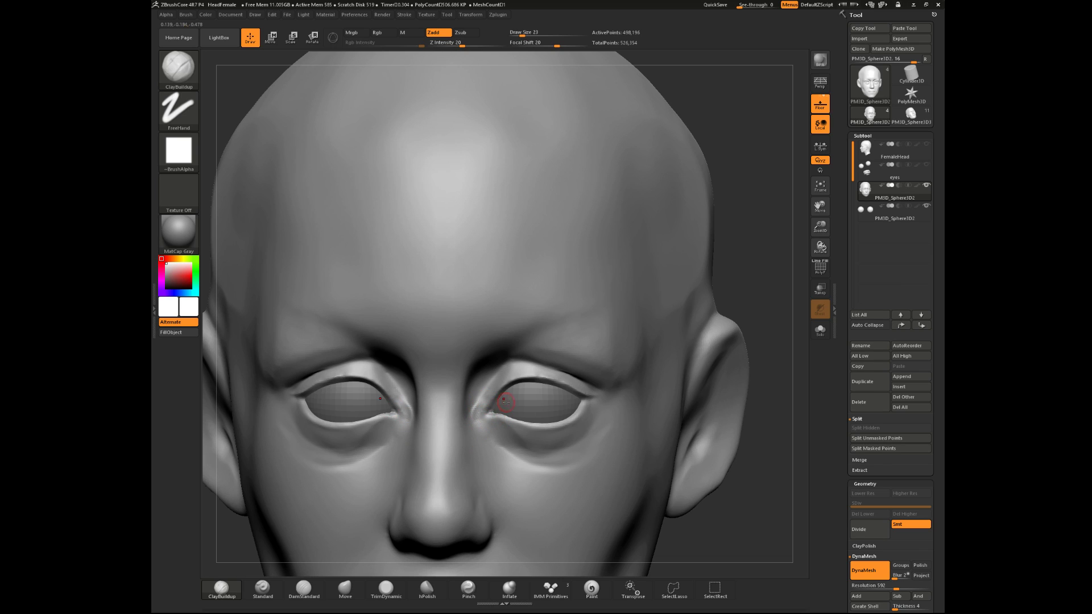
{"action": "left_click_drag", "start_coordinate": [534, 446], "coordinate": [502, 437], "text": "shift"}
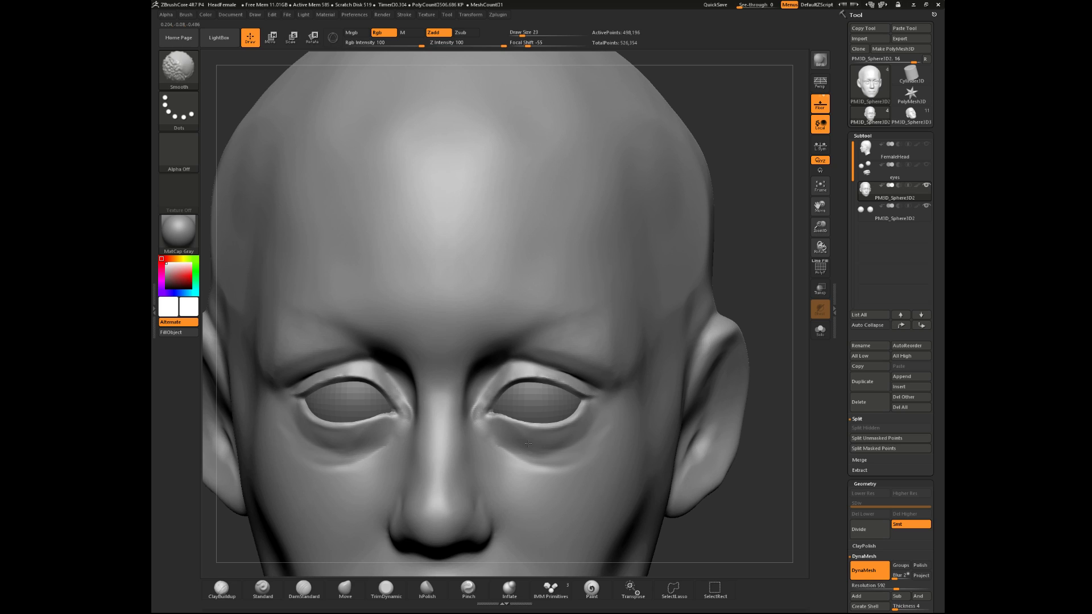
- Switch to DamStandard at draw size 27 and carve a crease along the lower eyelid's edge, undoing unwanted strokes
{"action": "left_click", "coordinate": [304, 589]}
{"action": "key", "text": "space"}
{"action": "left_click_drag", "start_coordinate": [492, 419], "coordinate": [545, 431]}
{"action": "key", "text": "ctrl+z"}
{"action": "key", "text": "ctrl+z"}
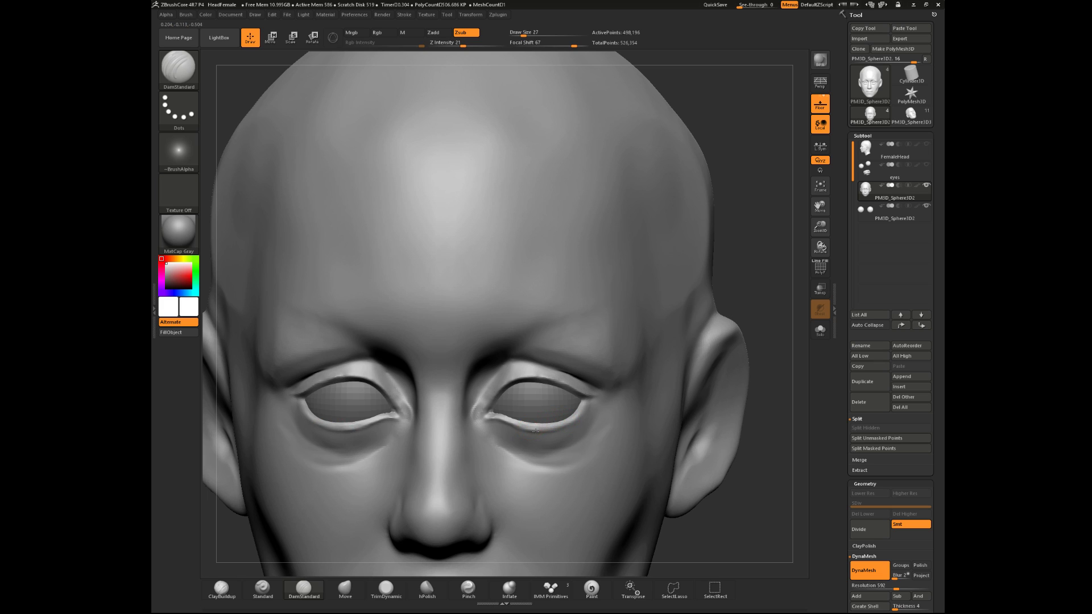
{"action": "left_click_drag", "start_coordinate": [770, 258], "coordinate": [755, 300]}
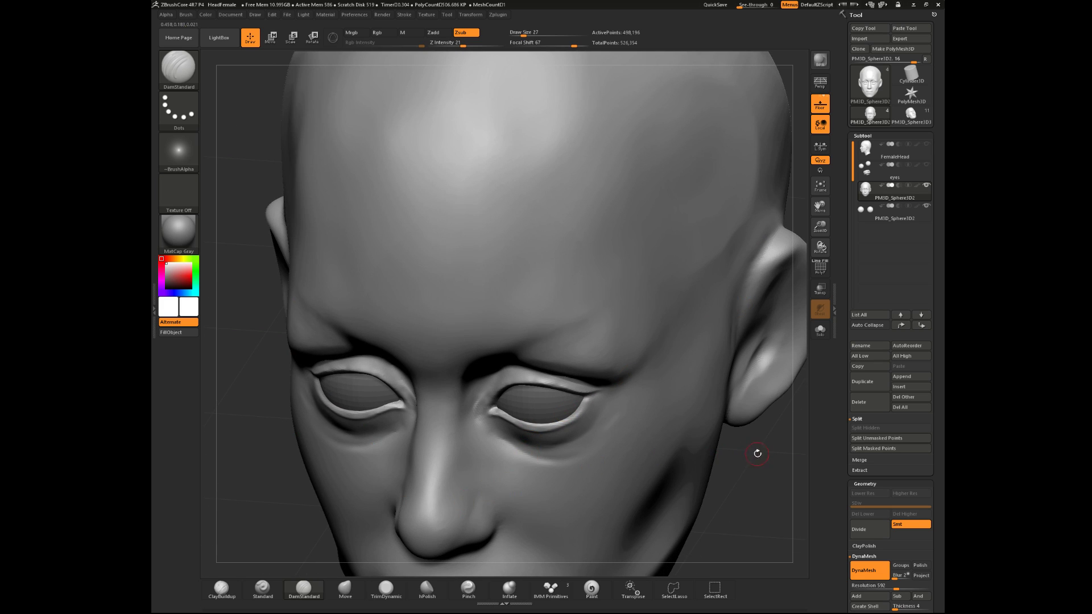
- Switch to ClayBuildup at draw size 27 with focal shift -17 and build up the lower eyelid toward its outer corner
{"action": "left_click_drag", "start_coordinate": [757, 454], "coordinate": [564, 420]}
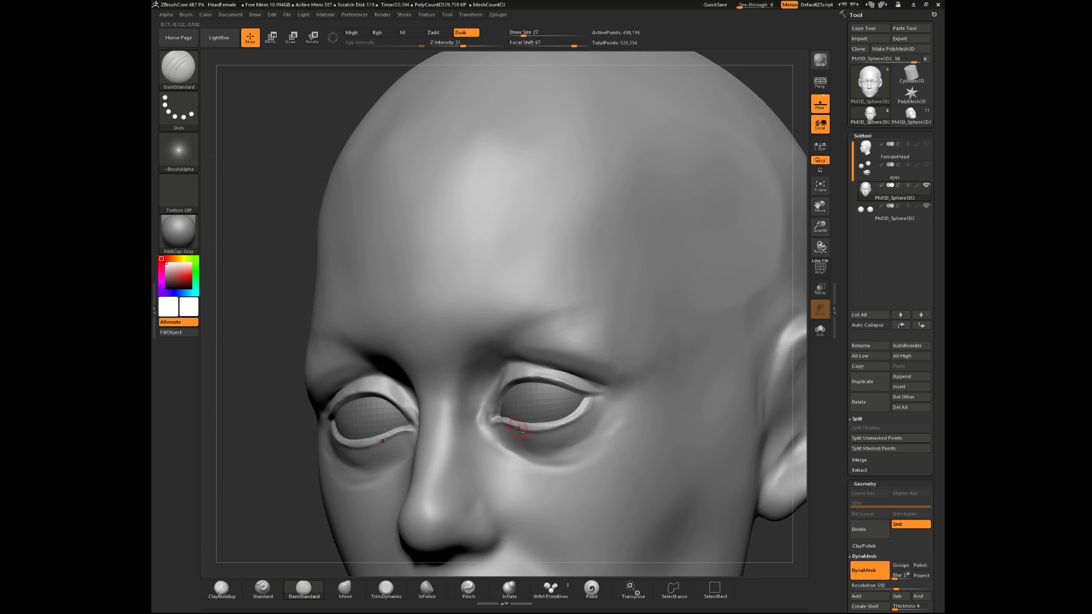
{"action": "left_click_drag", "start_coordinate": [785, 280], "coordinate": [733, 319]}
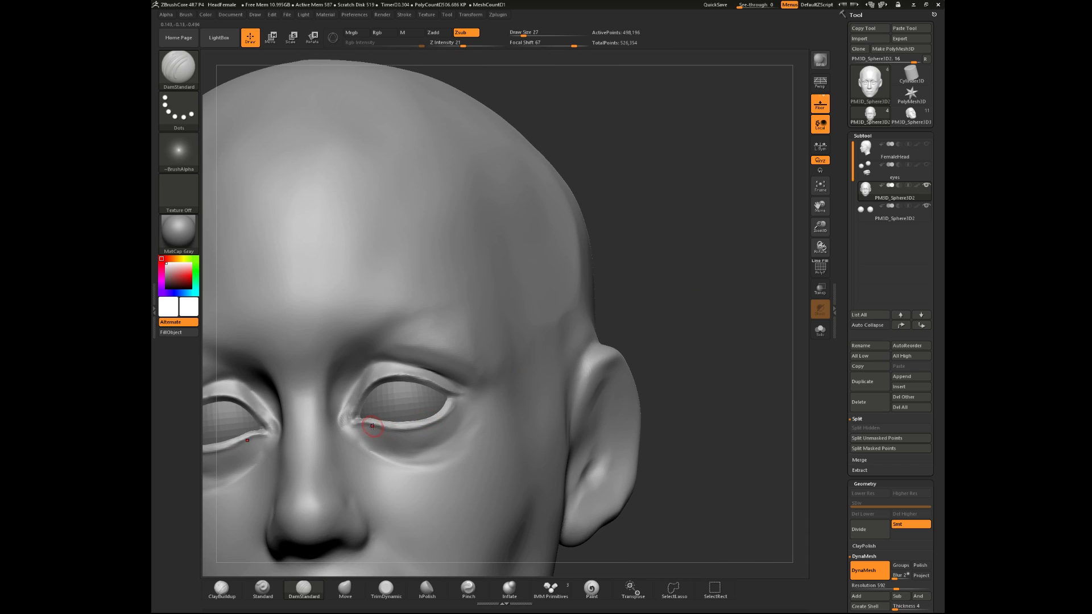
{"action": "key", "text": "b"}
{"action": "key", "text": "c"}
{"action": "key", "text": "b"}
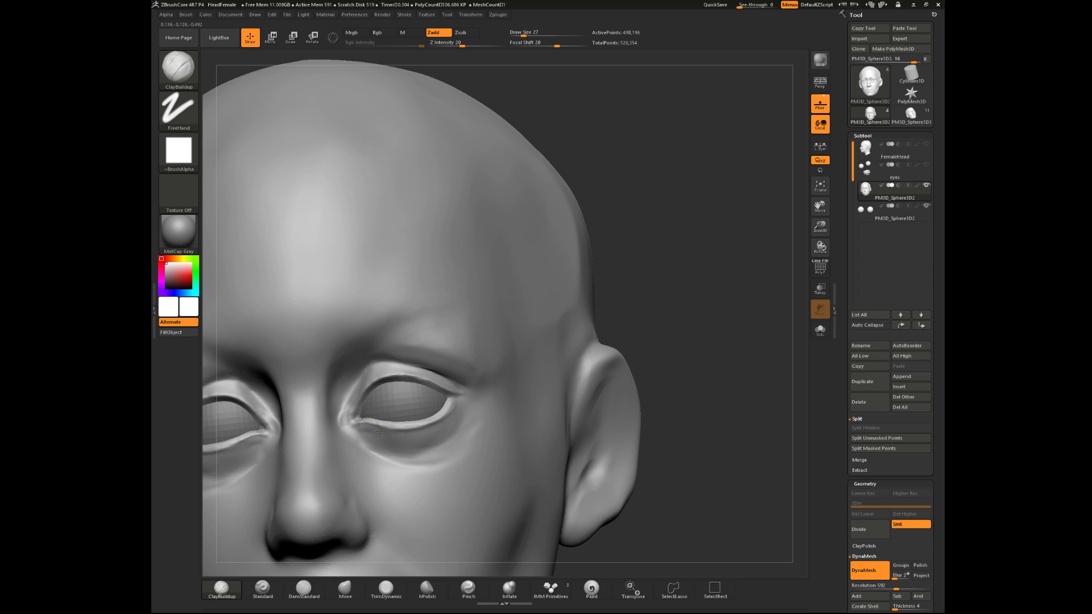
{"action": "key", "text": "space"}
{"action": "mouse_move", "coordinate": [426, 443]}
{"action": "left_mouse_down"}
{"action": "mouse_move", "coordinate": [387, 431]}
{"action": "mouse_move", "coordinate": [414, 431]}
{"action": "left_mouse_up"}
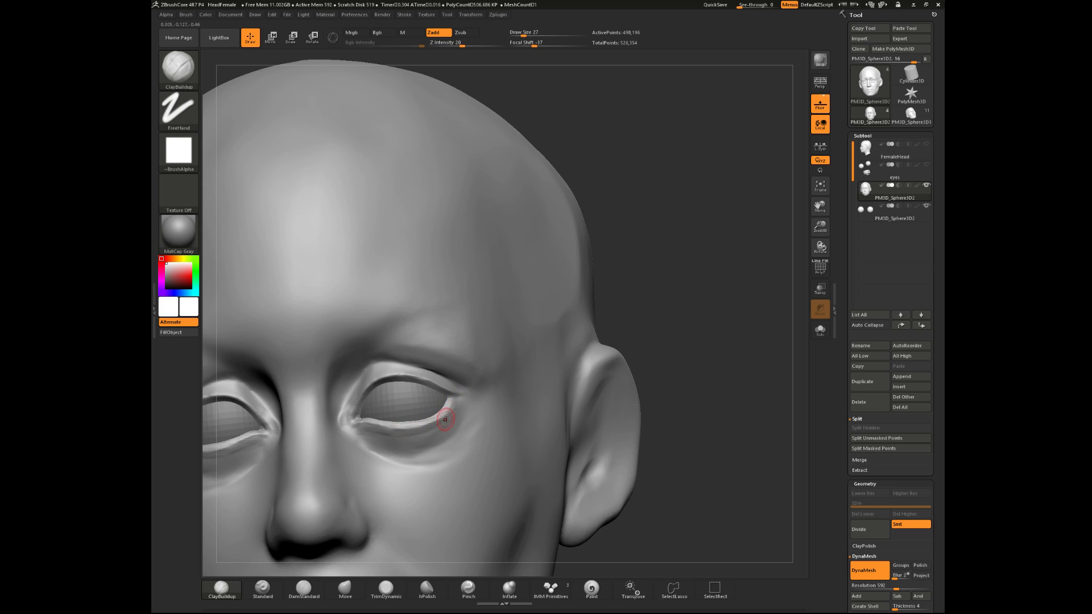
{"action": "key", "text": "shift"}
- Refine the outer end of the eyelids and add a small amount of clay at the inner eye corner
{"action": "left_click_drag", "start_coordinate": [577, 280], "coordinate": [597, 268]}
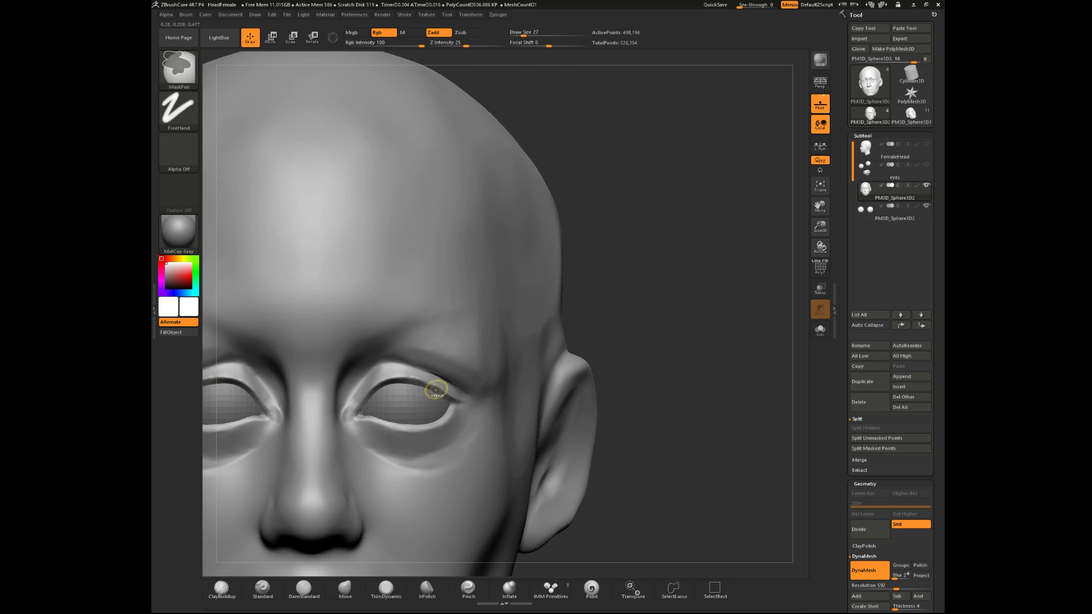
{"action": "left_click_drag", "start_coordinate": [446, 392], "coordinate": [425, 445]}
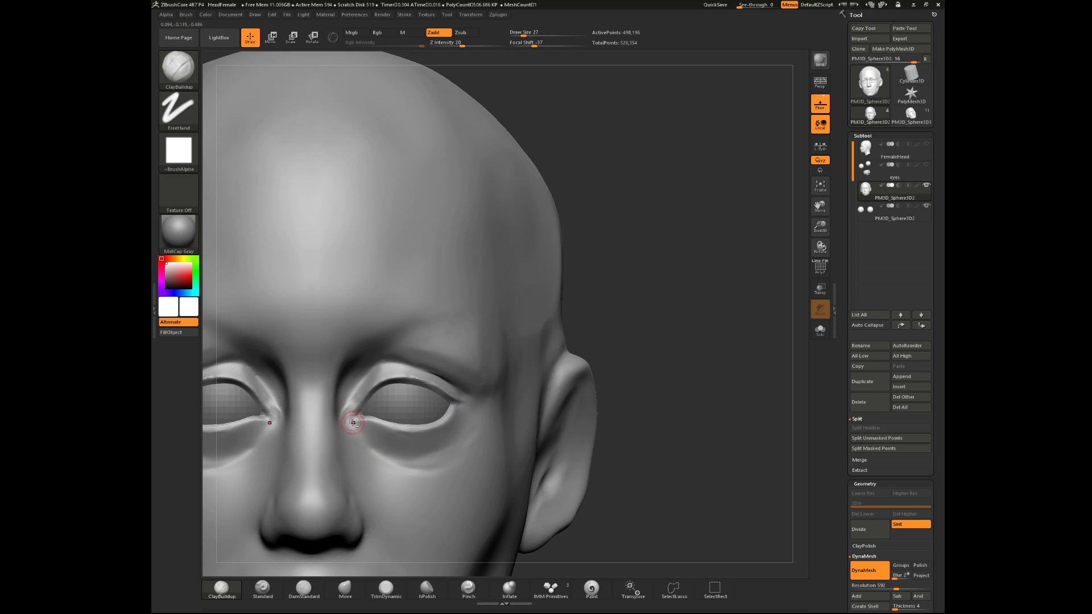
{"action": "left_click_drag", "start_coordinate": [351, 418], "coordinate": [349, 421]}
{"action": "mouse_move", "coordinate": [640, 318]}
{"action": "left_mouse_down", "text": "alt"}
{"action": "mouse_move", "coordinate": [654, 250]}
{"action": "mouse_move", "coordinate": [574, 307]}
{"action": "mouse_move", "coordinate": [624, 322]}
{"action": "mouse_move", "coordinate": [603, 339]}
{"action": "left_mouse_up", "text": "alt"}
{"action": "mouse_move", "coordinate": [554, 375]}
{"action": "left_mouse_down", "text": "alt"}
{"action": "mouse_move", "coordinate": [605, 384]}
{"action": "mouse_move", "coordinate": [588, 339]}
{"action": "mouse_move", "coordinate": [598, 405]}
{"action": "mouse_move", "coordinate": [575, 415]}
{"action": "mouse_move", "coordinate": [588, 483]}
{"action": "mouse_move", "coordinate": [627, 475]}
{"action": "mouse_move", "coordinate": [604, 496]}
{"action": "left_mouse_up", "text": "alt"}
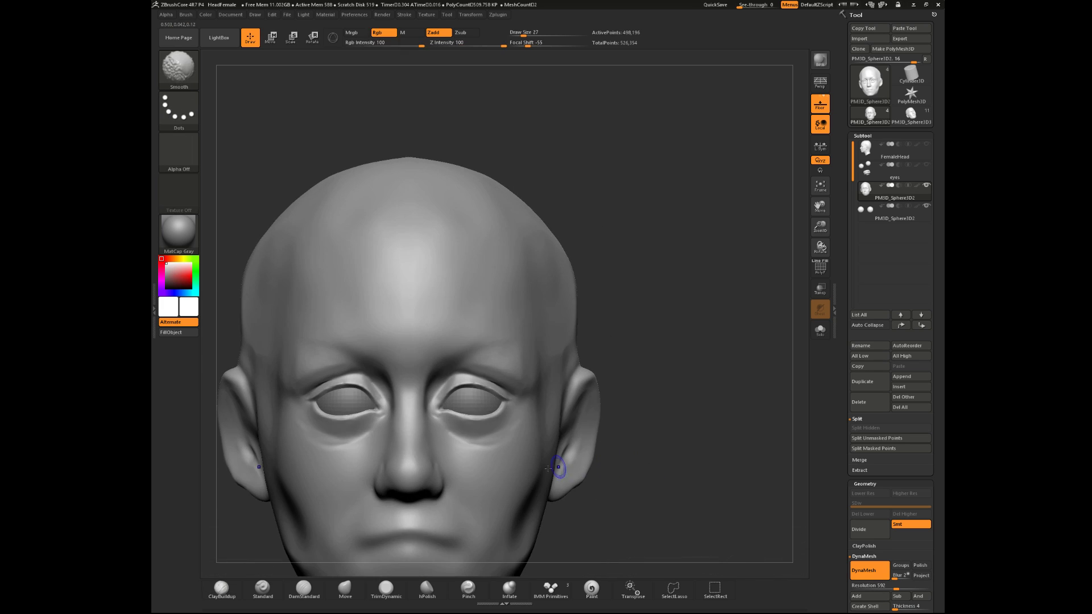
- Switch to the Move brush at draw size 44 and adjust the lower eyelid toward the inner eye corner
{"action": "left_click", "coordinate": [345, 589]}
{"action": "key", "text": "space"}
{"action": "left_click_drag", "start_coordinate": [501, 418], "coordinate": [460, 425]}
{"action": "key", "text": "space"}
{"action": "left_click_drag", "start_coordinate": [610, 353], "coordinate": [610, 376]}
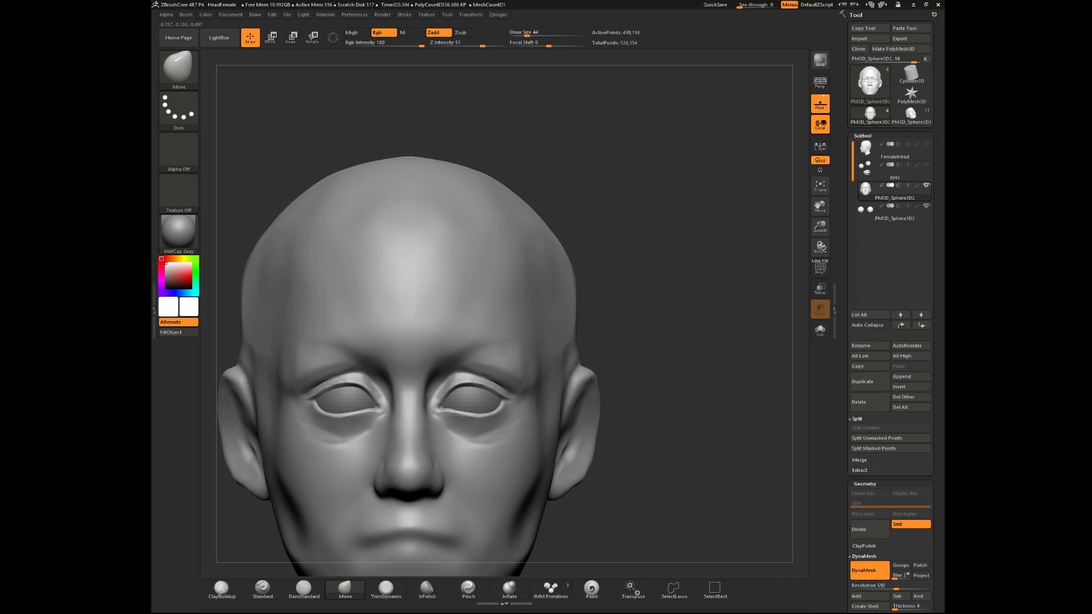
{"action": "left_click_drag", "start_coordinate": [616, 336], "coordinate": [605, 398]}
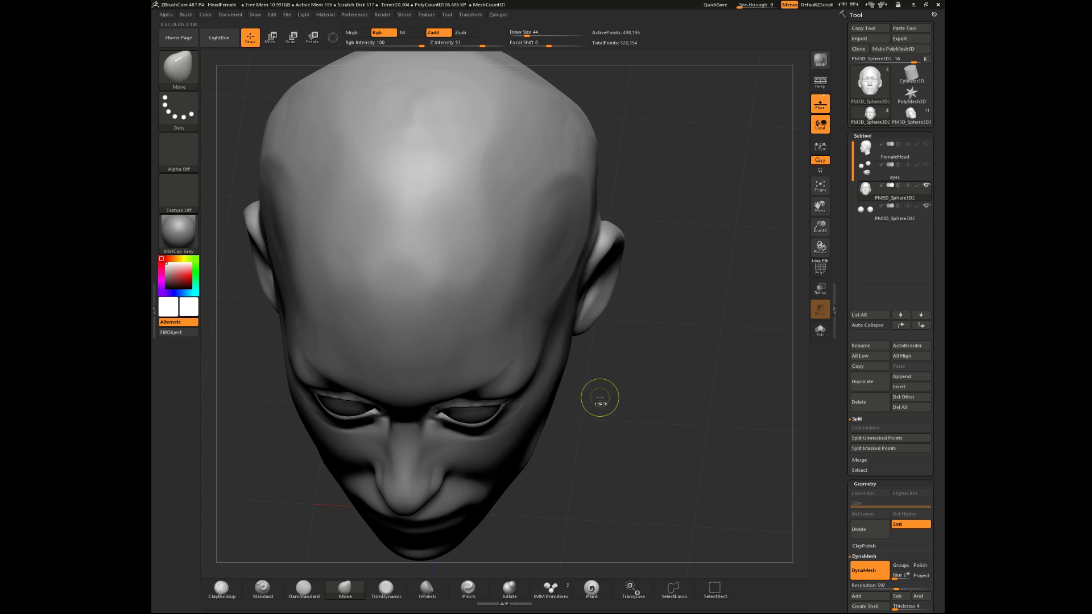
- Enlarge the Move brush and nudge the eyelids' curvature into shape, working from above and three-quarter views
{"action": "key", "text": "space"}
{"action": "left_click_drag", "start_coordinate": [492, 422], "coordinate": [505, 422]}
{"action": "left_click_drag", "start_coordinate": [607, 411], "coordinate": [602, 344]}
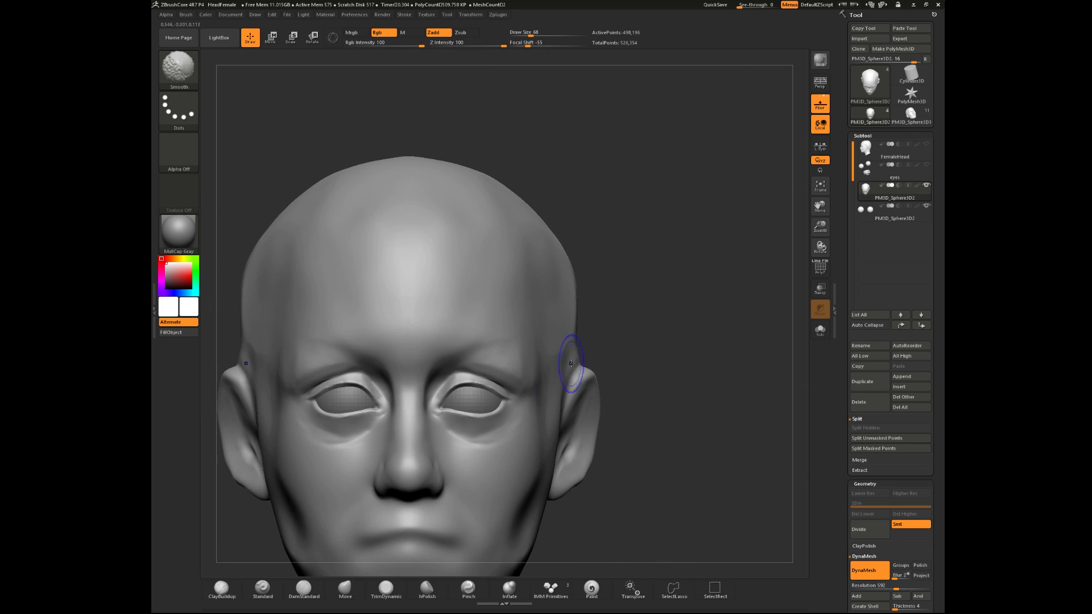
{"action": "left_click_drag", "start_coordinate": [621, 389], "coordinate": [531, 408]}
{"action": "key", "text": "space"}
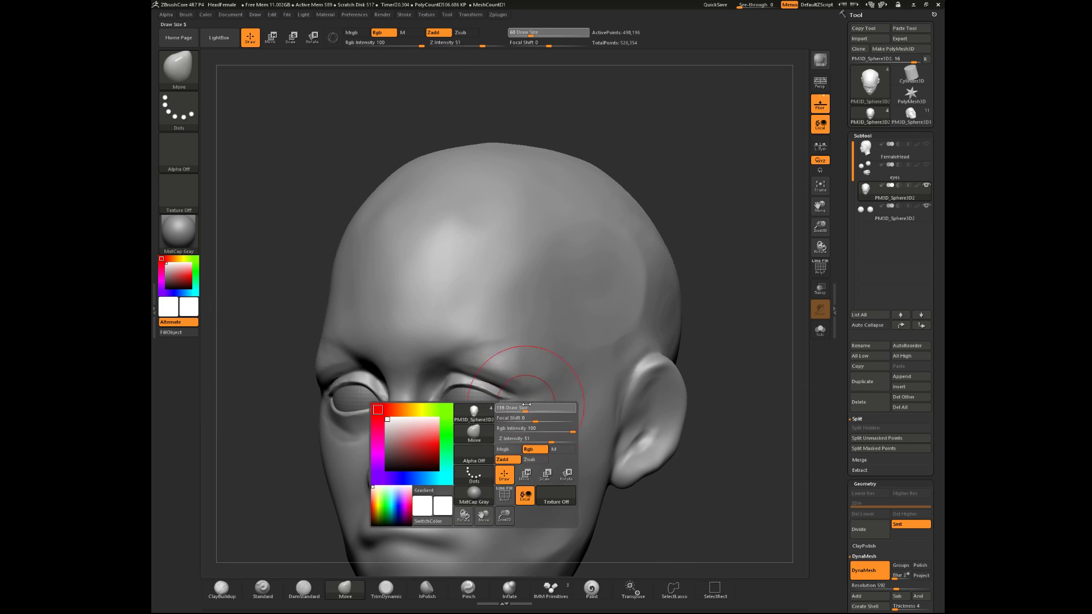
{"action": "key", "text": "space"}
{"action": "mouse_move", "coordinate": [722, 305]}
{"action": "left_mouse_down"}
{"action": "mouse_move", "coordinate": [724, 348]}
{"action": "mouse_move", "coordinate": [707, 345]}
{"action": "mouse_move", "coordinate": [692, 362]}
{"action": "left_mouse_up"}
{"action": "left_click_drag", "start_coordinate": [498, 420], "coordinate": [501, 412]}
{"action": "left_click_drag", "start_coordinate": [644, 414], "coordinate": [654, 355]}
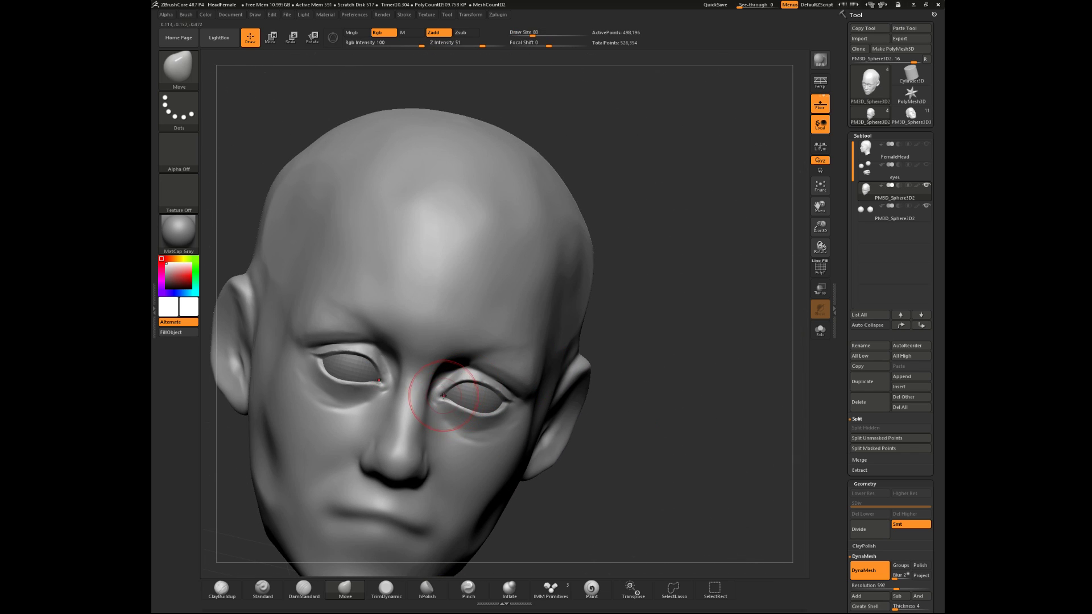
{"action": "left_click_drag", "start_coordinate": [692, 323], "coordinate": [641, 280]}
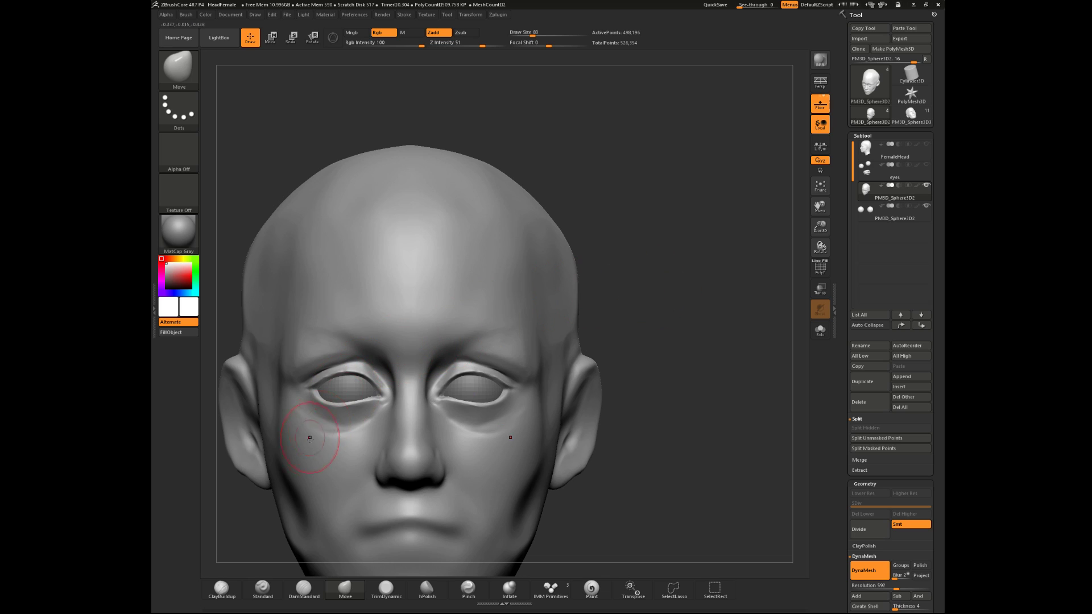
- Switch to ClayBuildup at draw size 39 and fill the hollow between the inner eye corner and the nose bridge
{"action": "left_click_drag", "start_coordinate": [247, 570], "coordinate": [222, 587]}
{"action": "left_click", "coordinate": [221, 588]}
{"action": "mouse_move", "coordinate": [632, 284]}
{"action": "left_mouse_down", "text": "shift"}
{"action": "mouse_move", "coordinate": [644, 278]}
{"action": "mouse_move", "coordinate": [629, 246]}
{"action": "mouse_move", "coordinate": [630, 310]}
{"action": "left_mouse_up", "text": "shift"}
{"action": "key", "text": "space"}
{"action": "key", "text": "space"}
{"action": "left_click", "coordinate": [405, 356]}
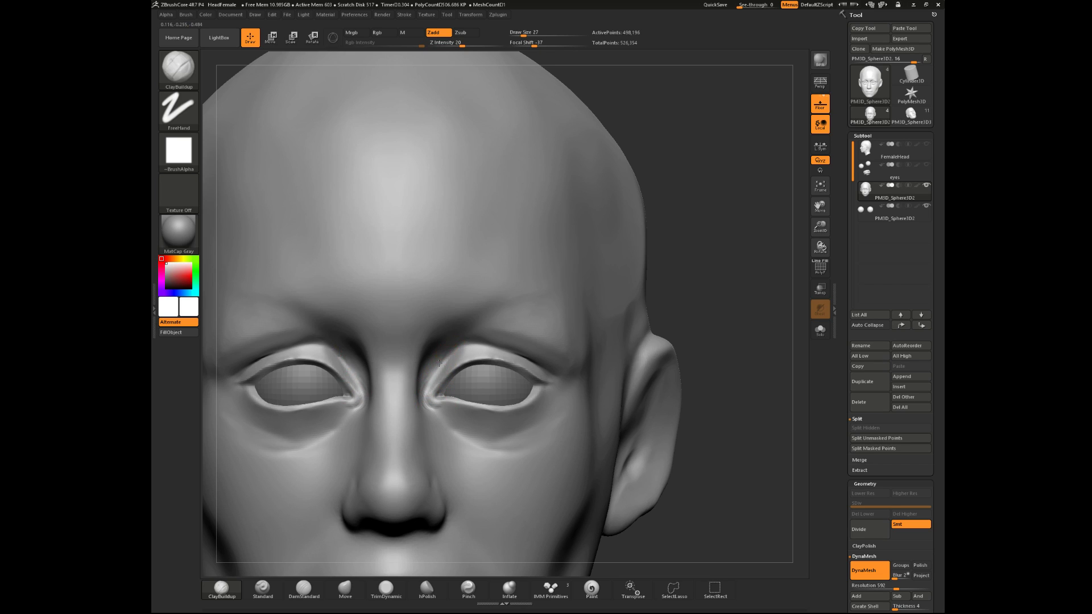
{"action": "key", "text": "space"}
{"action": "left_click_drag", "start_coordinate": [436, 370], "coordinate": [423, 383]}
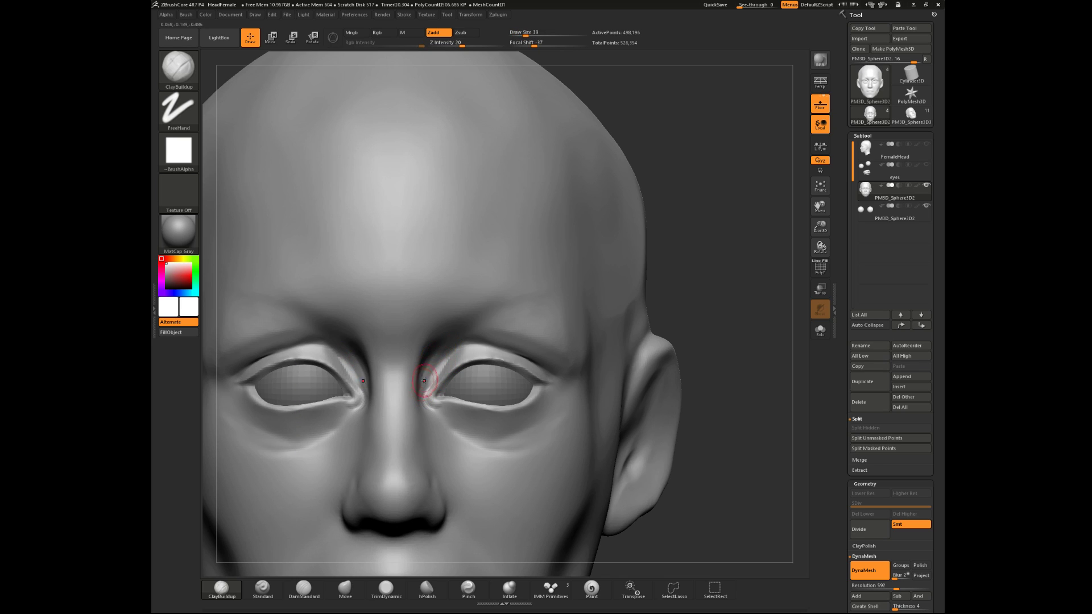
- Reduce the draw size to 27 and smooth the surface between the inner eye corner and the side of the nose
{"action": "key", "text": "shift"}
{"action": "mouse_move", "coordinate": [694, 233]}
{"action": "left_mouse_down"}
{"action": "mouse_move", "coordinate": [709, 220]}
{"action": "mouse_move", "coordinate": [633, 212]}
{"action": "mouse_move", "coordinate": [626, 226]}
{"action": "mouse_move", "coordinate": [638, 237]}
{"action": "left_mouse_up"}
{"action": "key", "text": "shift"}
{"action": "key", "text": "space"}
{"action": "left_click_drag", "start_coordinate": [426, 421], "coordinate": [417, 409]}
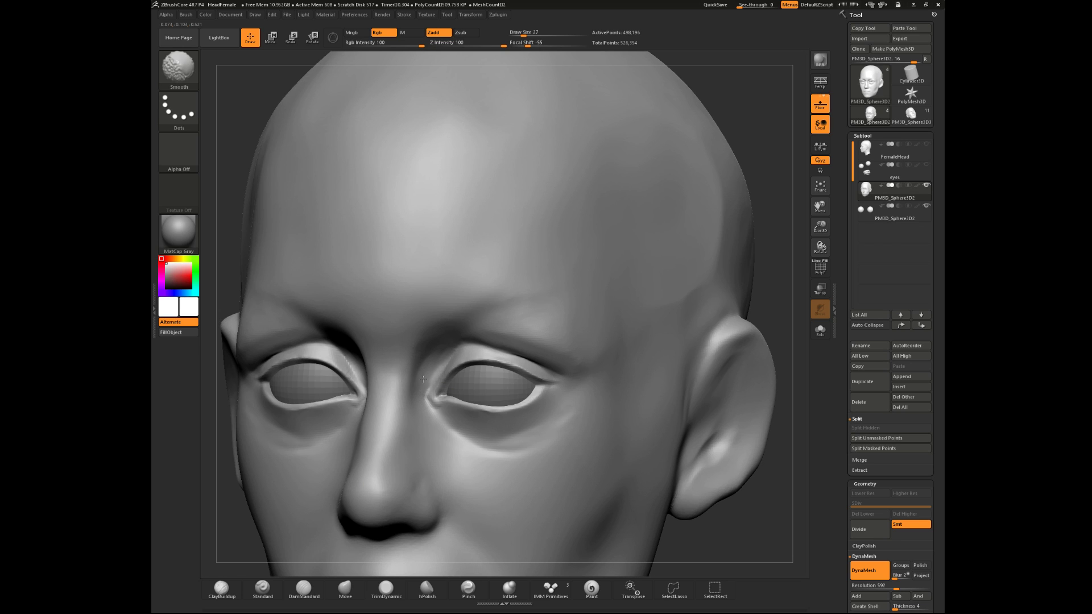
{"action": "left_click_drag", "start_coordinate": [767, 269], "coordinate": [765, 270], "text": "shift"}
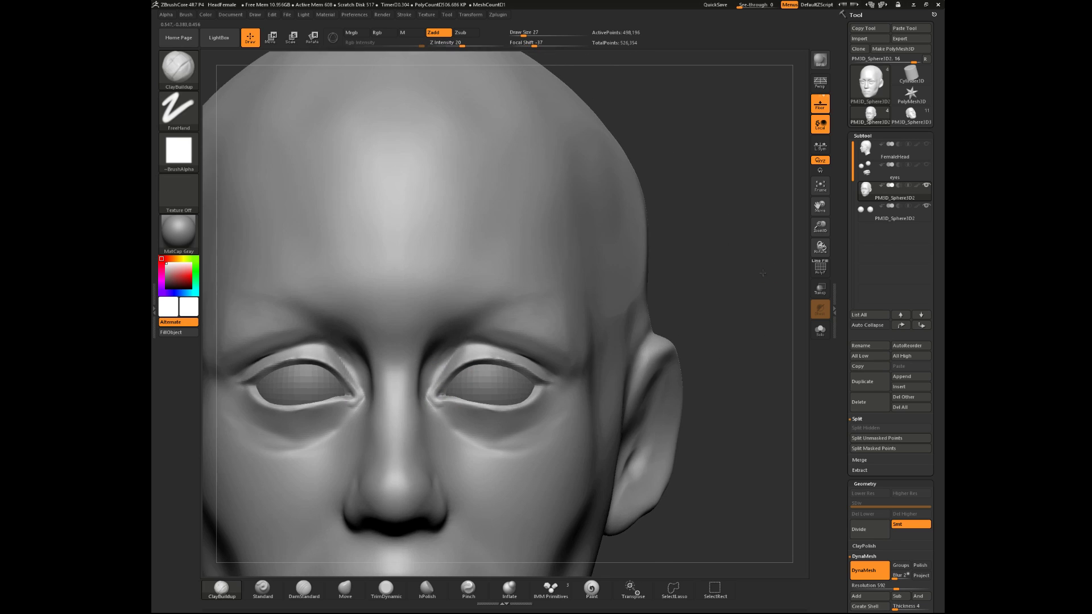
- Set the draw size to 18, add clay to the tip of the inner eye corner and smooth it
{"action": "key", "text": "space"}
{"action": "left_click_drag", "start_coordinate": [440, 400], "coordinate": [438, 399]}
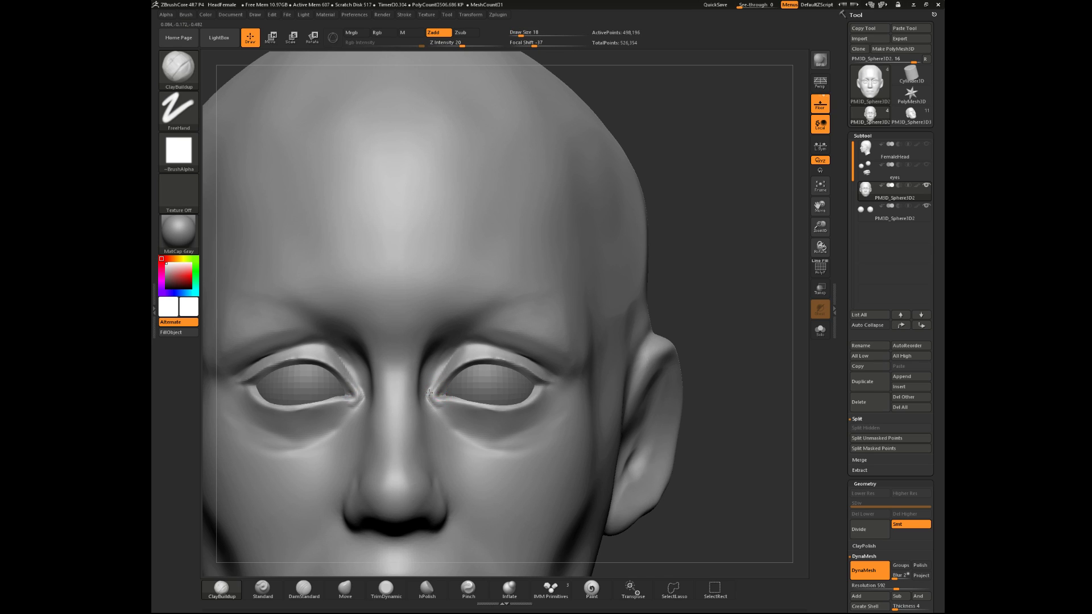
{"action": "key", "text": "shift"}
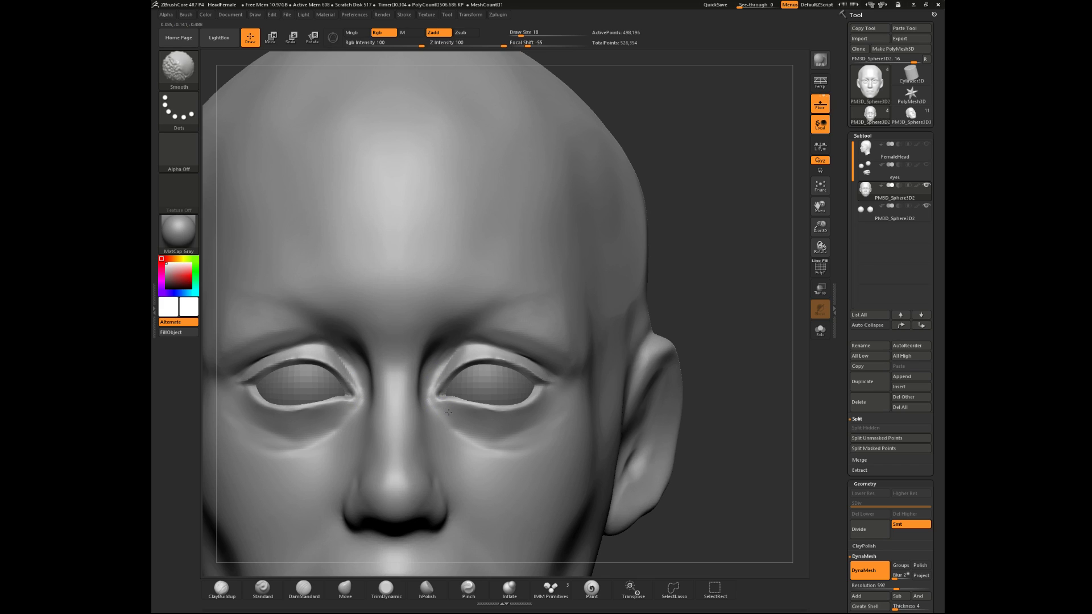
- Switch to DamStandard and carve a crease around the inner eye corner at draw size 44, undoing the unwanted stroke
{"action": "left_click", "coordinate": [304, 589]}
{"action": "key", "text": "space"}
{"action": "left_click_drag", "start_coordinate": [447, 379], "coordinate": [450, 380]}
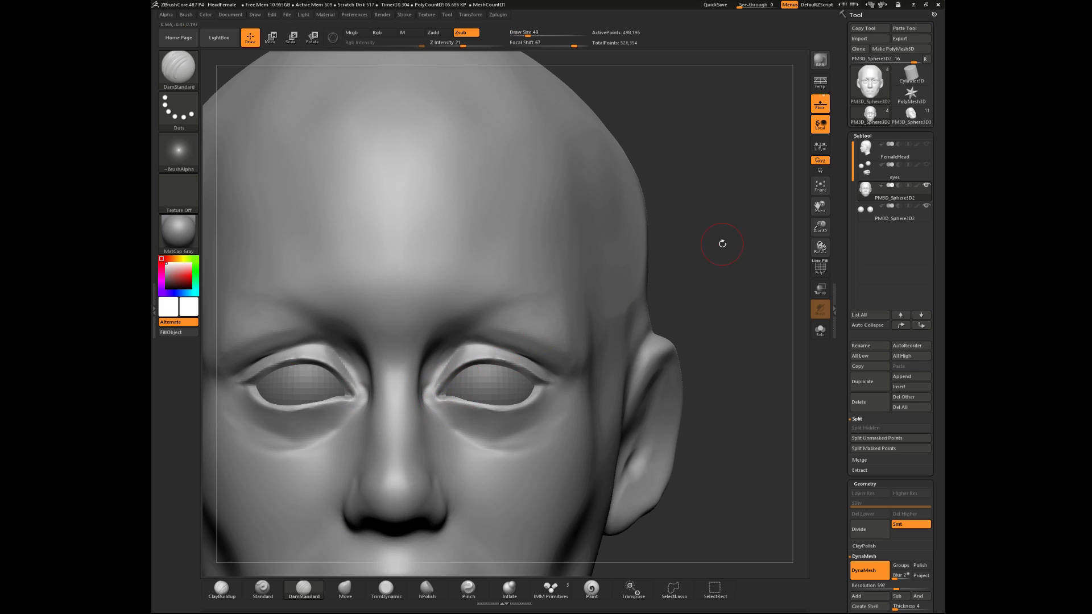
{"action": "left_click_drag", "start_coordinate": [713, 244], "coordinate": [696, 261]}
{"action": "key", "text": "space"}
{"action": "left_click_drag", "start_coordinate": [449, 387], "coordinate": [430, 406]}
{"action": "key", "text": "ctrl+z"}
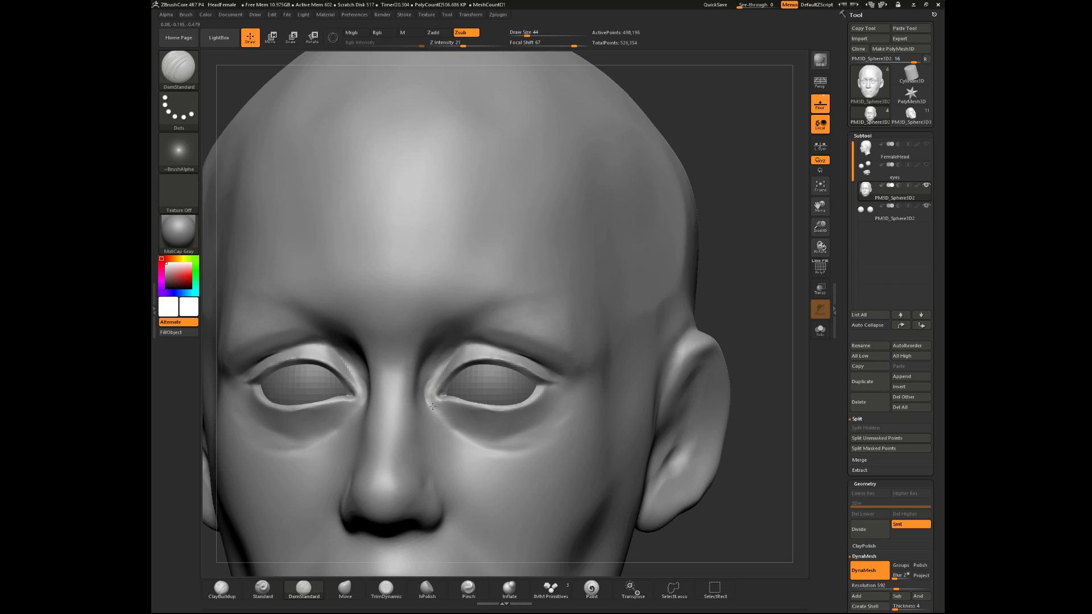
- Smooth the inner eye corner and the fold running below the lower eyelid
{"action": "key", "text": "shift"}
{"action": "left_click_drag", "start_coordinate": [435, 400], "coordinate": [471, 437], "text": "shift"}
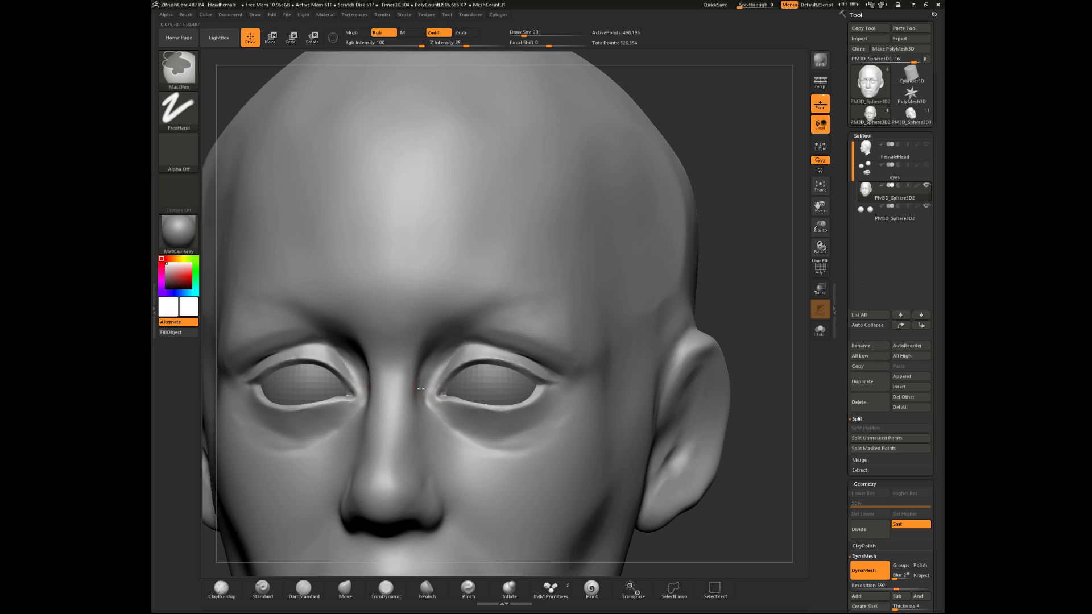
{"action": "mouse_move", "coordinate": [429, 398]}
{"action": "left_mouse_down"}
{"action": "mouse_move", "coordinate": [485, 449]}
{"action": "mouse_move", "coordinate": [455, 434]}
{"action": "mouse_move", "coordinate": [478, 454]}
{"action": "left_mouse_up"}
- Carve the crease above the upper eyelid with DamStandard at draw size 17, undoing unwanted strokes
{"action": "key", "text": "space"}
{"action": "left_click", "coordinate": [222, 588]}
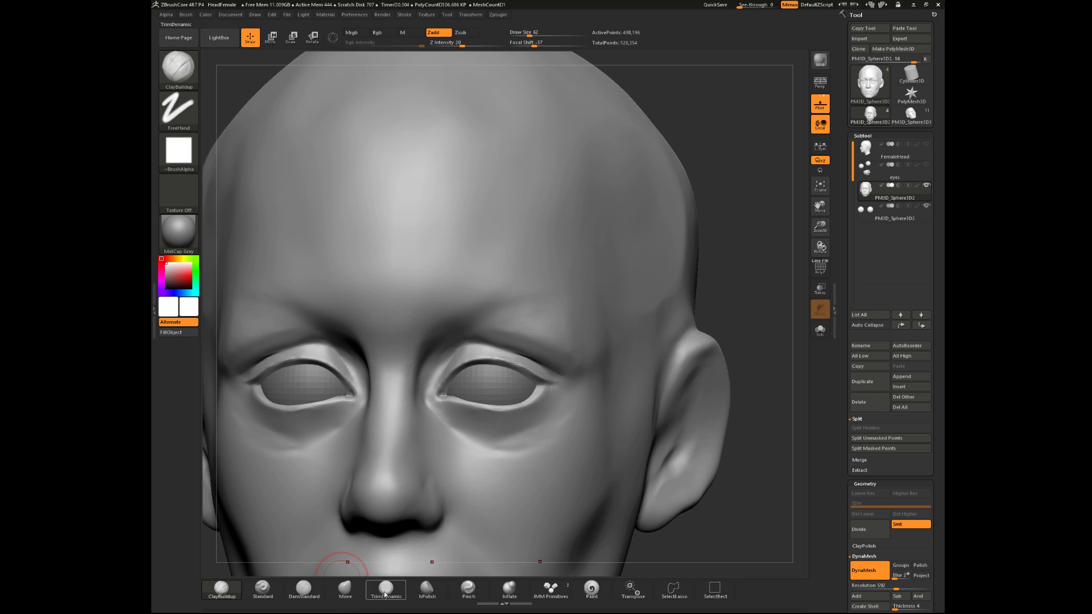
{"action": "left_click", "coordinate": [319, 595]}
{"action": "mouse_move", "coordinate": [766, 299]}
{"action": "left_mouse_down"}
{"action": "mouse_move", "coordinate": [752, 320]}
{"action": "mouse_move", "coordinate": [779, 282]}
{"action": "mouse_move", "coordinate": [777, 260]}
{"action": "left_mouse_up"}
{"action": "mouse_move", "coordinate": [508, 349]}
{"action": "left_mouse_down"}
{"action": "mouse_move", "coordinate": [453, 348]}
{"action": "mouse_move", "coordinate": [519, 358]}
{"action": "mouse_move", "coordinate": [460, 355]}
{"action": "mouse_move", "coordinate": [438, 379]}
{"action": "mouse_move", "coordinate": [519, 354]}
{"action": "mouse_move", "coordinate": [458, 348]}
{"action": "mouse_move", "coordinate": [489, 346]}
{"action": "left_mouse_up"}
{"action": "key", "text": "space"}
{"action": "key", "text": "ctrl"}
{"action": "key", "text": "ctrl+z"}
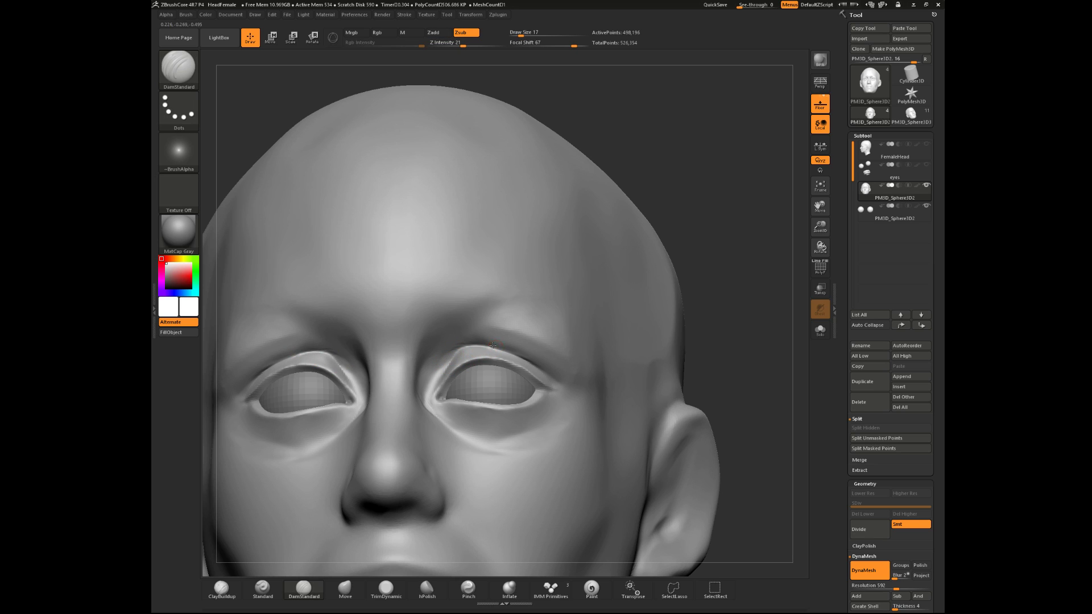
{"action": "key", "text": "ctrl+z"}
{"action": "key", "text": "ctrl+z"}
{"action": "left_click_drag", "start_coordinate": [496, 348], "coordinate": [517, 354]}
- Set the draw size to 62 and smooth the fold above the upper eyelid, undoing the unwanted stroke
{"action": "mouse_move", "coordinate": [643, 174]}
{"action": "left_mouse_down"}
{"action": "mouse_move", "coordinate": [710, 235]}
{"action": "mouse_move", "coordinate": [481, 347]}
{"action": "left_mouse_up"}
{"action": "key", "text": "space"}
{"action": "left_click", "coordinate": [524, 343]}
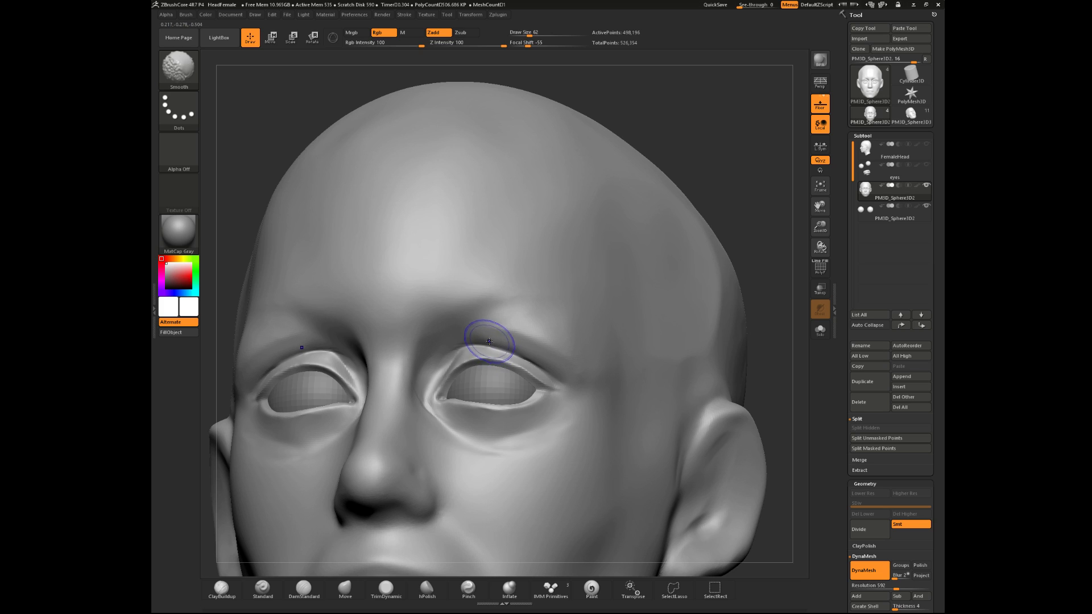
{"action": "key", "text": "ctrl+z"}
{"action": "mouse_move", "coordinate": [785, 178]}
{"action": "left_mouse_down", "text": "shift"}
{"action": "mouse_move", "coordinate": [770, 216]}
{"action": "mouse_move", "coordinate": [718, 193]}
{"action": "left_mouse_up", "text": "shift"}
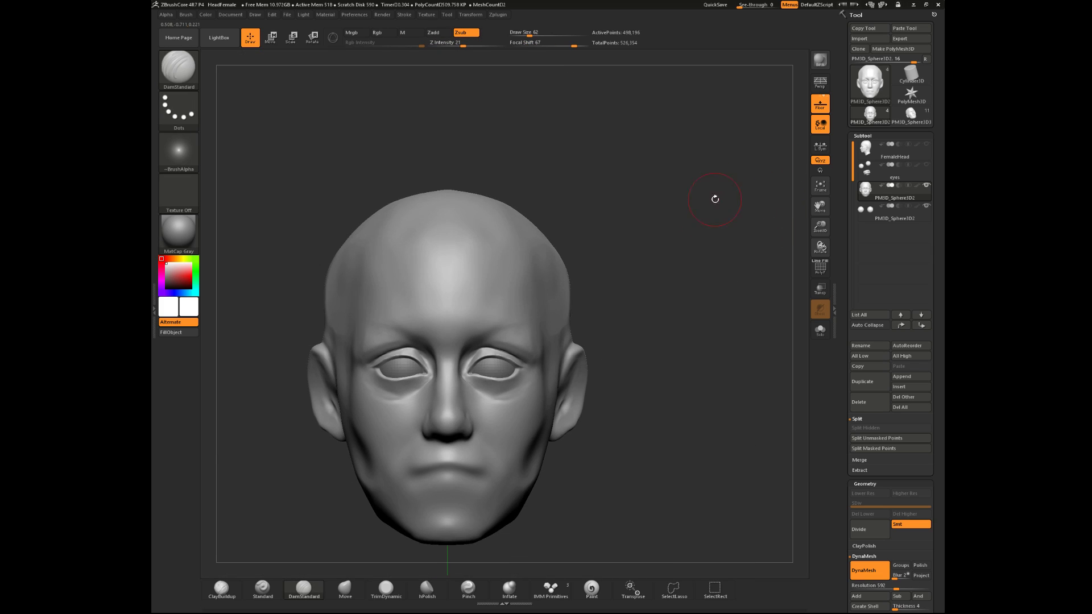
- Switch to the Move brush at draw size 62 and adjust the brow above the eye
{"action": "left_click", "coordinate": [342, 591]}
{"action": "left_click_drag", "start_coordinate": [648, 272], "coordinate": [660, 322], "text": "alt"}
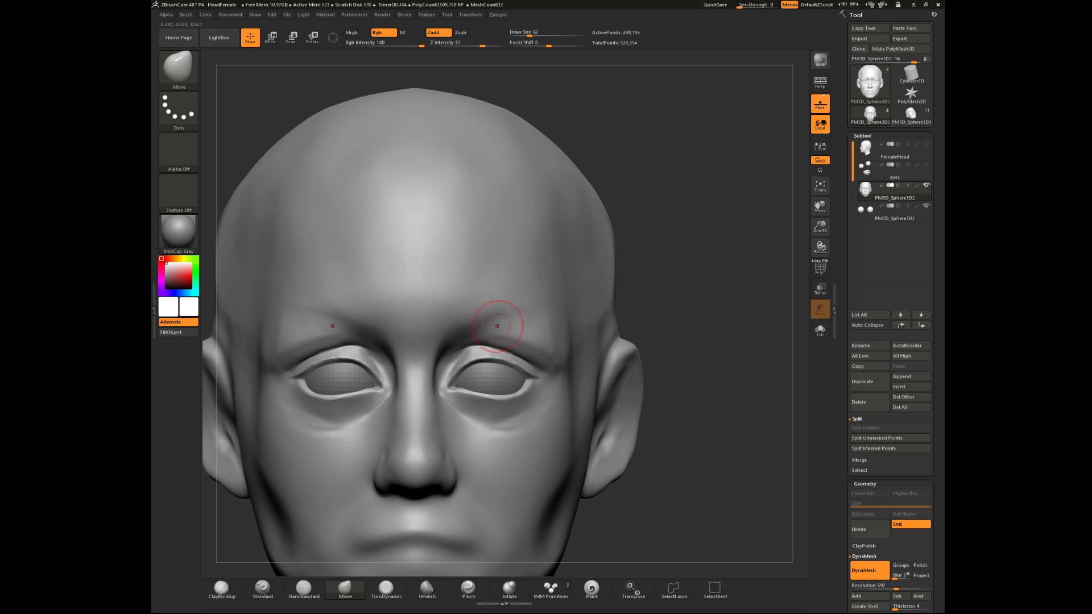
{"action": "left_click_drag", "start_coordinate": [685, 282], "coordinate": [658, 279]}
- Switch to TrimDynamic at draw size 177 with Z intensity 19 and flatten the outer brow end toward the temple
{"action": "left_click", "coordinate": [387, 591]}
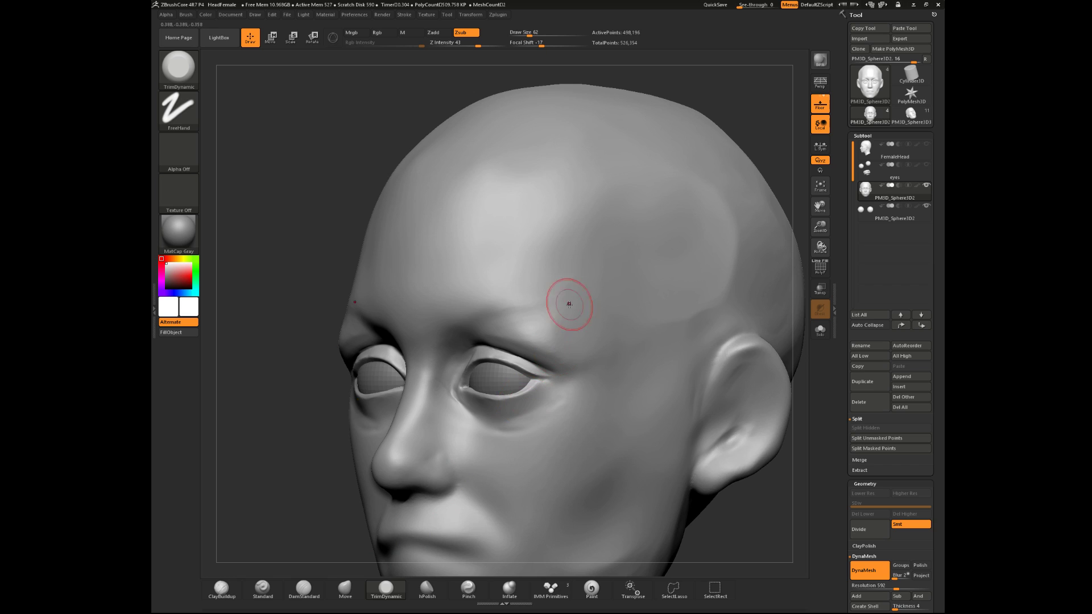
{"action": "key", "text": "space"}
{"action": "mouse_move", "coordinate": [565, 319]}
{"action": "left_mouse_down"}
{"action": "mouse_move", "coordinate": [563, 345]}
{"action": "mouse_move", "coordinate": [548, 333]}
{"action": "mouse_move", "coordinate": [564, 357]}
{"action": "mouse_move", "coordinate": [553, 340]}
{"action": "left_mouse_up"}
{"action": "key", "text": "space"}
{"action": "key", "text": "space"}
{"action": "key", "text": "space"}
{"action": "key", "text": "space"}
{"action": "left_click_drag", "start_coordinate": [596, 390], "coordinate": [581, 384]}
{"action": "left_click_drag", "start_coordinate": [549, 339], "coordinate": [572, 338], "text": "shift"}
{"action": "key", "text": "space"}
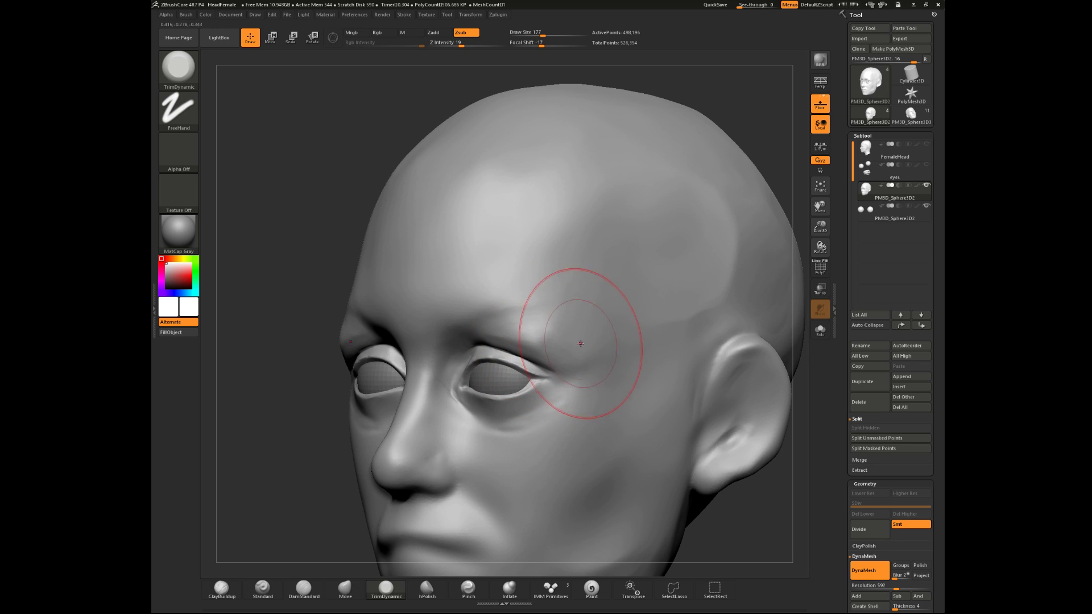
- Even out the plane of the temple above the outer brow end with TrimDynamic
{"action": "left_click_drag", "start_coordinate": [279, 436], "coordinate": [330, 449]}
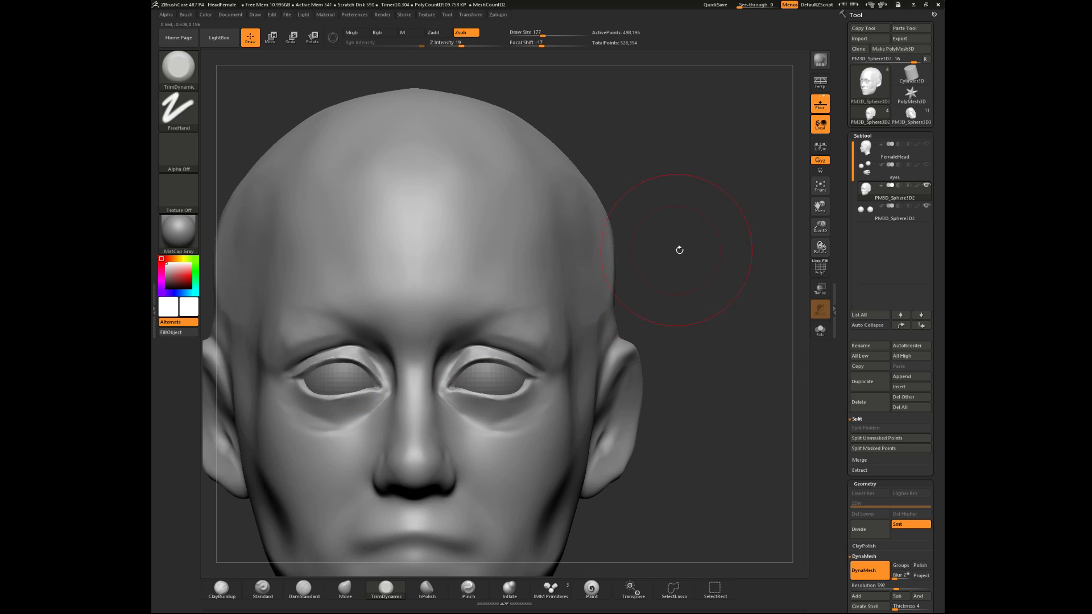
{"action": "left_click_drag", "start_coordinate": [673, 249], "coordinate": [620, 256]}
{"action": "left_click_drag", "start_coordinate": [579, 316], "coordinate": [593, 308]}
- Switch to ClayBuildup at draw size 154, build up the upper forehead and smooth it
{"action": "left_click", "coordinate": [221, 590]}
{"action": "key", "text": "space"}
{"action": "left_click_drag", "start_coordinate": [627, 241], "coordinate": [630, 242]}
{"action": "mouse_move", "coordinate": [736, 198]}
{"action": "left_mouse_down", "text": "alt"}
{"action": "mouse_move", "coordinate": [714, 181]}
{"action": "mouse_move", "coordinate": [687, 245]}
{"action": "left_mouse_up", "text": "alt"}
{"action": "mouse_move", "coordinate": [505, 223]}
{"action": "left_mouse_down"}
{"action": "mouse_move", "coordinate": [539, 176]}
{"action": "mouse_move", "coordinate": [575, 202]}
{"action": "mouse_move", "coordinate": [571, 186]}
{"action": "left_mouse_up"}
{"action": "key", "text": "space"}
{"action": "key", "text": "space"}
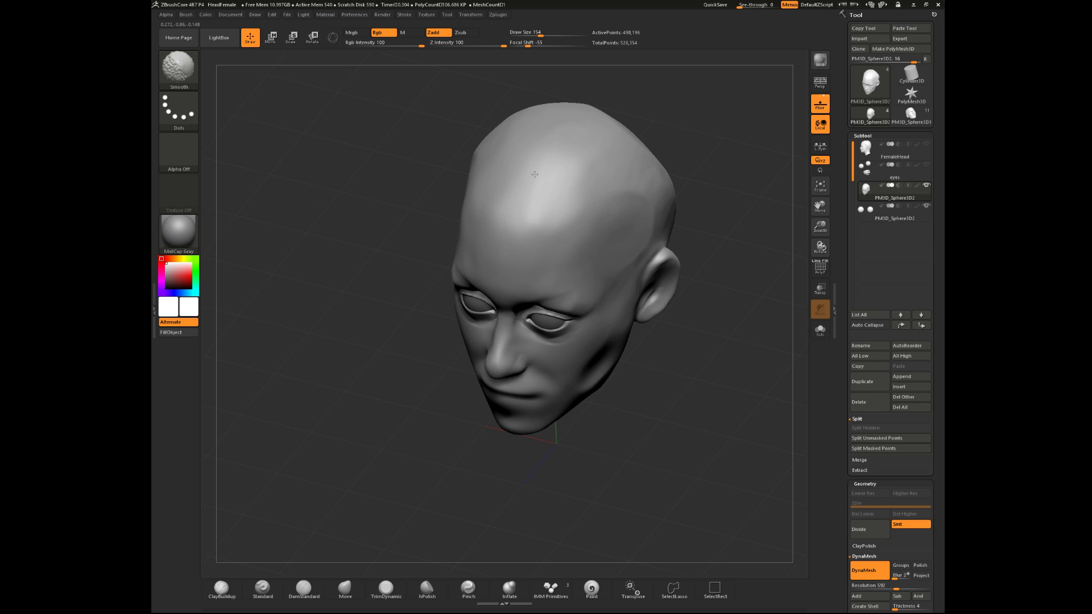
{"action": "left_click_drag", "start_coordinate": [583, 156], "coordinate": [586, 151], "text": "shift"}
- Build up the top of the skull above the forehead, working from a side view
{"action": "left_click_drag", "start_coordinate": [726, 222], "coordinate": [686, 199]}
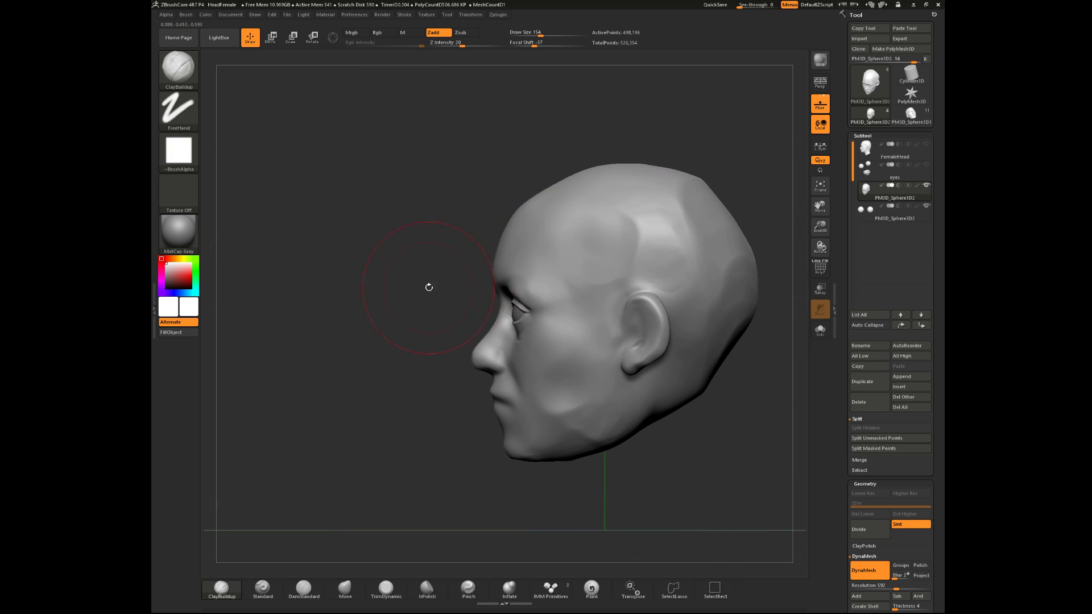
{"action": "left_click_drag", "start_coordinate": [449, 278], "coordinate": [472, 249]}
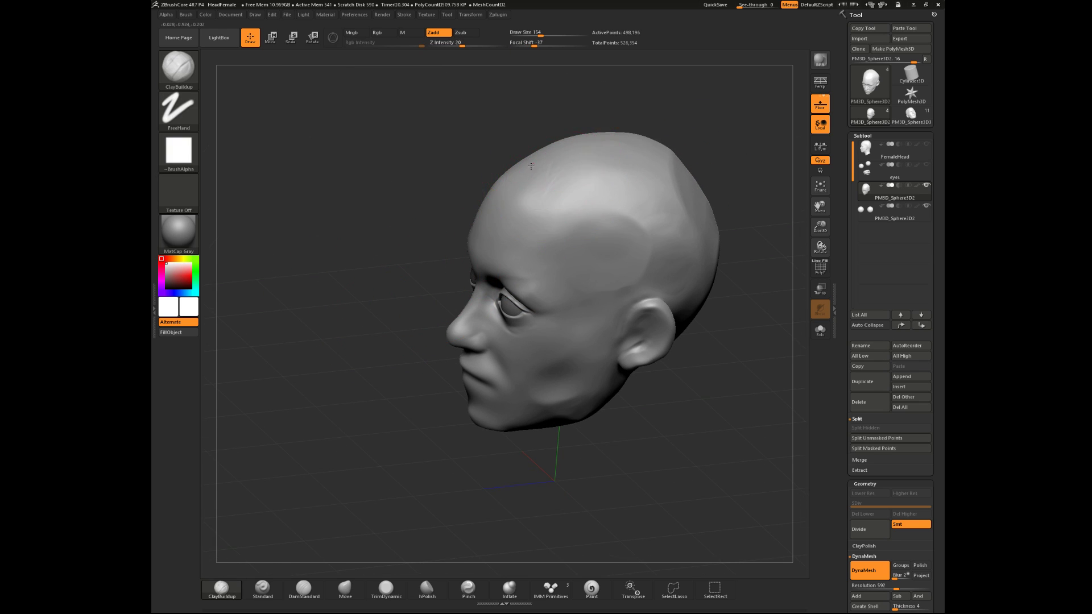
{"action": "mouse_move", "coordinate": [569, 158]}
{"action": "left_mouse_down"}
{"action": "mouse_move", "coordinate": [623, 142]}
{"action": "mouse_move", "coordinate": [568, 174]}
{"action": "left_mouse_up"}
- Reduce the draw size and add ClayBuildup strokes to the upper back side of the skull
{"action": "left_click_drag", "start_coordinate": [711, 111], "coordinate": [670, 117], "text": "shift"}
{"action": "mouse_move", "coordinate": [701, 152]}
{"action": "left_mouse_down", "text": "alt"}
{"action": "mouse_move", "coordinate": [612, 170]}
{"action": "mouse_move", "coordinate": [607, 198]}
{"action": "left_mouse_up", "text": "alt"}
{"action": "key", "text": "space"}
{"action": "left_click_drag", "start_coordinate": [579, 235], "coordinate": [580, 243]}
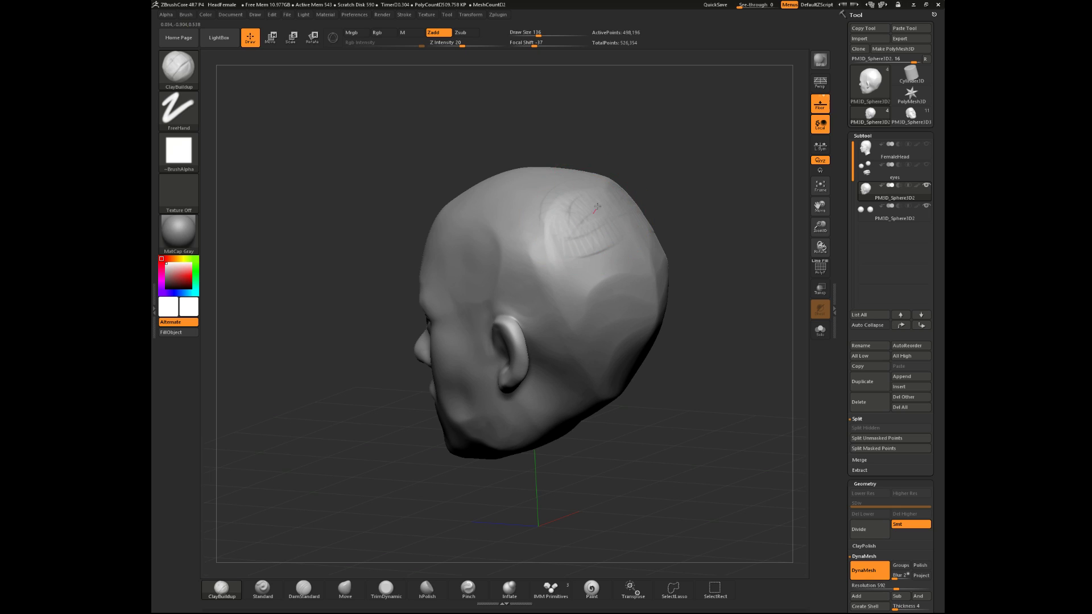
{"action": "left_click_drag", "start_coordinate": [557, 191], "coordinate": [589, 185]}
- Raise the ClayBuildup draw size to 257 and build up the back side of the skull
{"action": "key", "text": "space"}
{"action": "mouse_move", "coordinate": [591, 184]}
{"action": "left_mouse_down"}
{"action": "mouse_move", "coordinate": [600, 183]}
{"action": "mouse_move", "coordinate": [602, 224]}
{"action": "mouse_move", "coordinate": [617, 216]}
{"action": "mouse_move", "coordinate": [620, 251]}
{"action": "mouse_move", "coordinate": [686, 190]}
{"action": "left_mouse_up"}
{"action": "left_click_drag", "start_coordinate": [645, 250], "coordinate": [628, 268]}
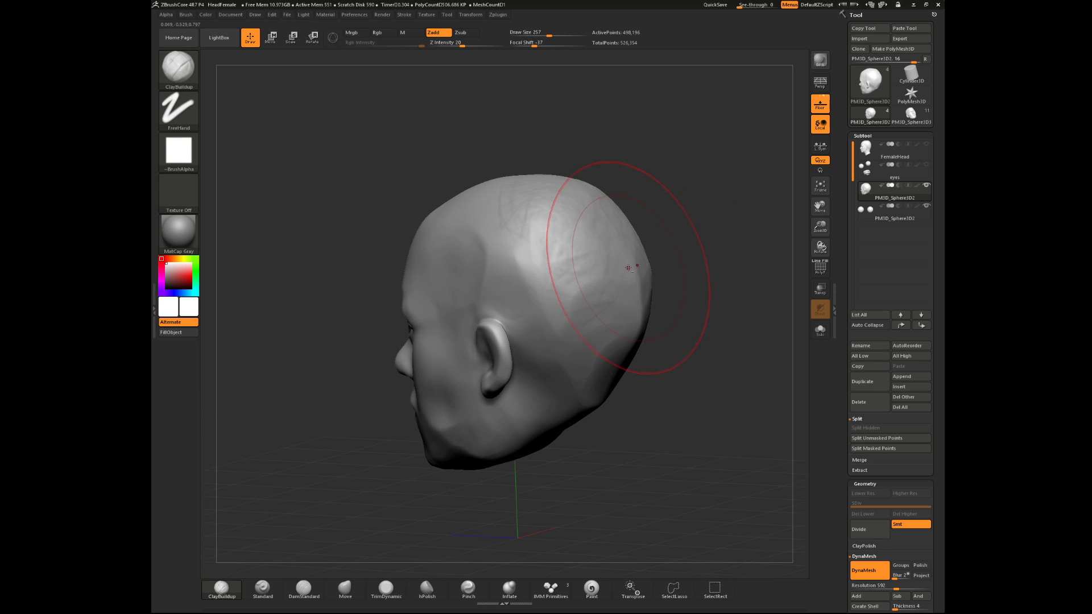
- Set the draw size to 223 and continue filling out the back and upper side of the skull with ClayBuildup
{"action": "key", "text": "space"}
{"action": "left_click_drag", "start_coordinate": [597, 344], "coordinate": [583, 330]}
{"action": "left_click_drag", "start_coordinate": [591, 294], "coordinate": [588, 316]}
{"action": "left_click_drag", "start_coordinate": [677, 364], "coordinate": [576, 384]}
{"action": "key", "text": "space"}
{"action": "left_click_drag", "start_coordinate": [633, 327], "coordinate": [635, 327]}
{"action": "left_click_drag", "start_coordinate": [524, 193], "coordinate": [539, 264]}
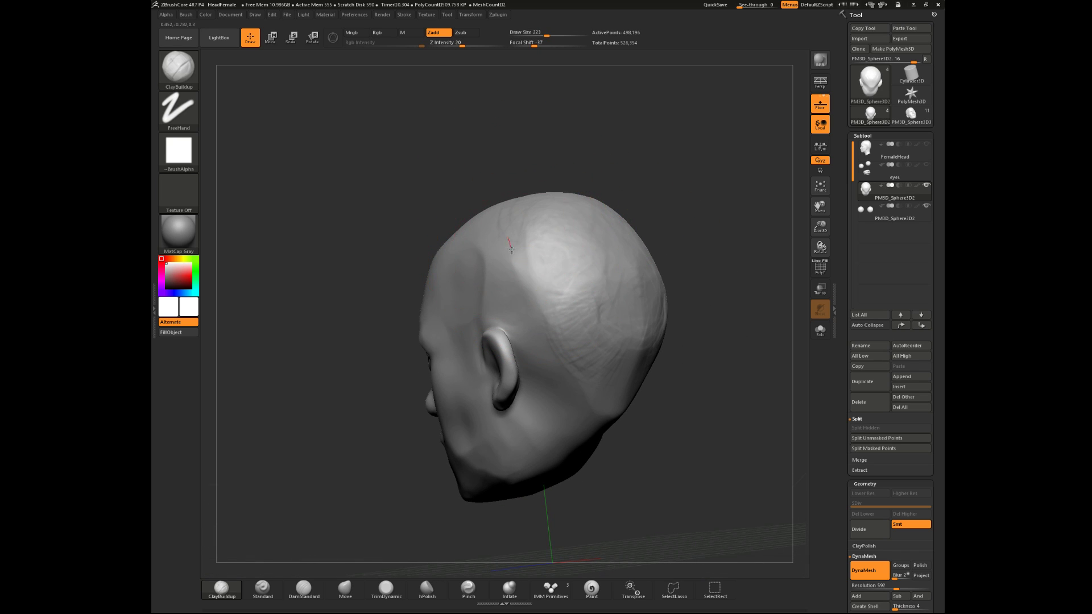
- Reduce the draw size and fill in the side of the skull above the ear with ClayBuildup
{"action": "key", "text": "space"}
{"action": "mouse_move", "coordinate": [656, 202]}
{"action": "left_mouse_down"}
{"action": "mouse_move", "coordinate": [586, 244]}
{"action": "mouse_move", "coordinate": [681, 236]}
{"action": "mouse_move", "coordinate": [739, 199]}
{"action": "mouse_move", "coordinate": [765, 200]}
{"action": "left_mouse_up"}
{"action": "left_click_drag", "start_coordinate": [620, 247], "coordinate": [594, 293]}
{"action": "mouse_move", "coordinate": [490, 283]}
{"action": "left_mouse_down"}
{"action": "mouse_move", "coordinate": [480, 340]}
{"action": "mouse_move", "coordinate": [495, 289]}
{"action": "left_mouse_up"}
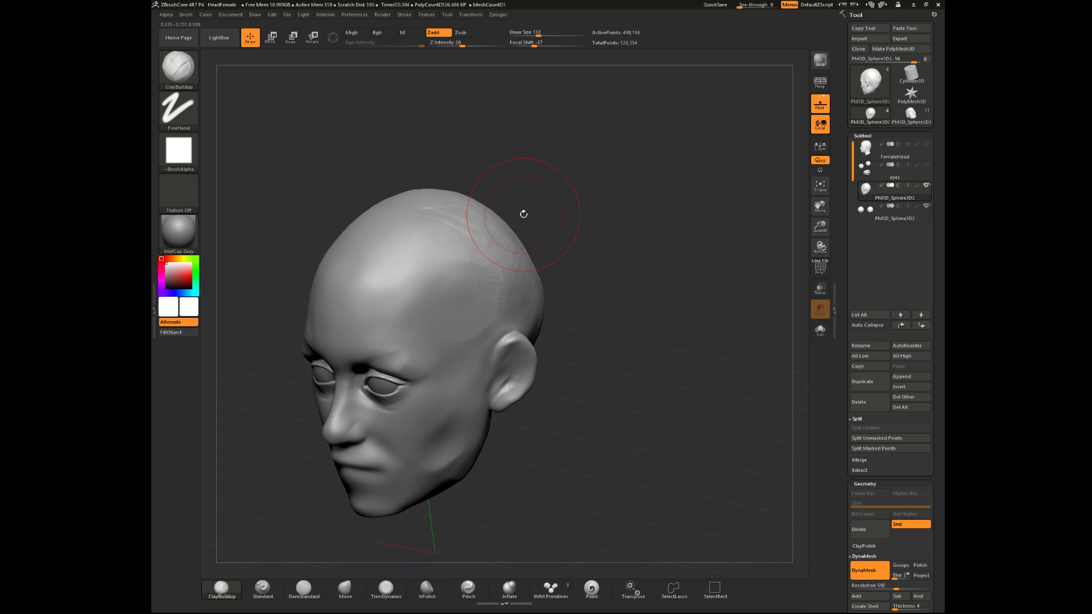
{"action": "mouse_move", "coordinate": [622, 305]}
{"action": "left_mouse_down"}
{"action": "mouse_move", "coordinate": [646, 304]}
{"action": "mouse_move", "coordinate": [603, 279]}
{"action": "left_mouse_up"}
- Switch to a large Move brush and push the back contour of the skull inward in side view
{"action": "left_click", "coordinate": [345, 589]}
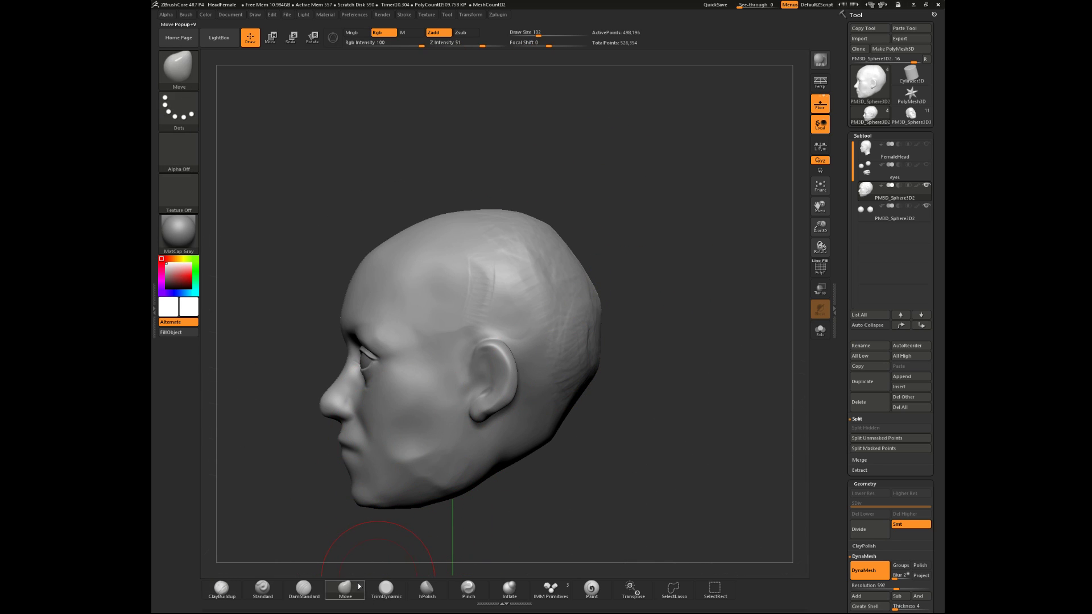
{"action": "key", "text": "space"}
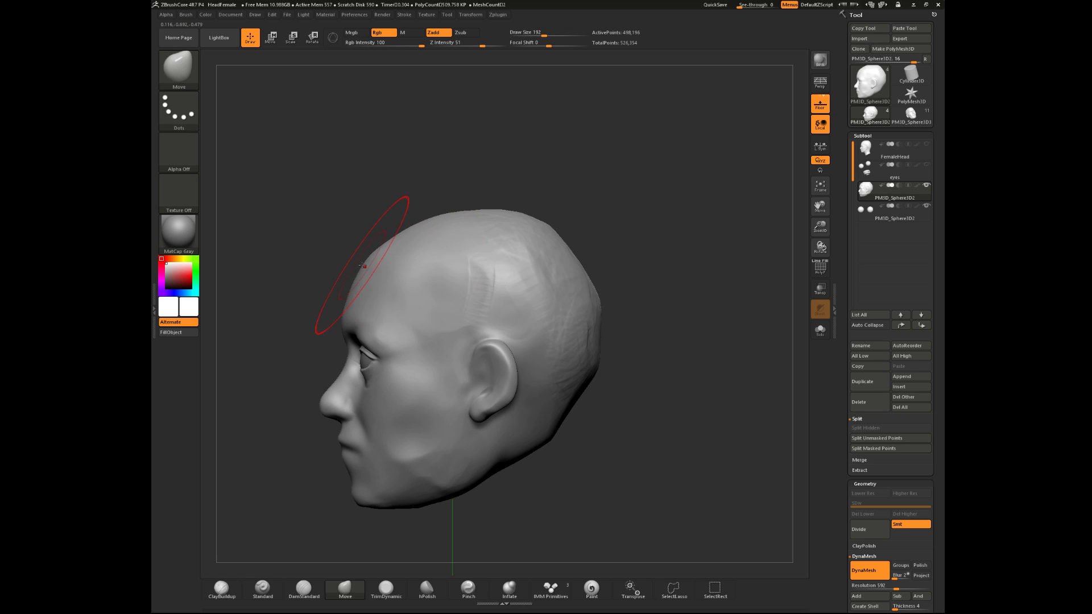
{"action": "key", "text": "space"}
{"action": "left_click_drag", "start_coordinate": [506, 247], "coordinate": [529, 247]}
{"action": "mouse_move", "coordinate": [597, 317]}
{"action": "left_mouse_down"}
{"action": "mouse_move", "coordinate": [560, 274]}
{"action": "mouse_move", "coordinate": [558, 250]}
{"action": "left_mouse_up"}
{"action": "key", "text": "space"}
{"action": "key", "text": "space"}
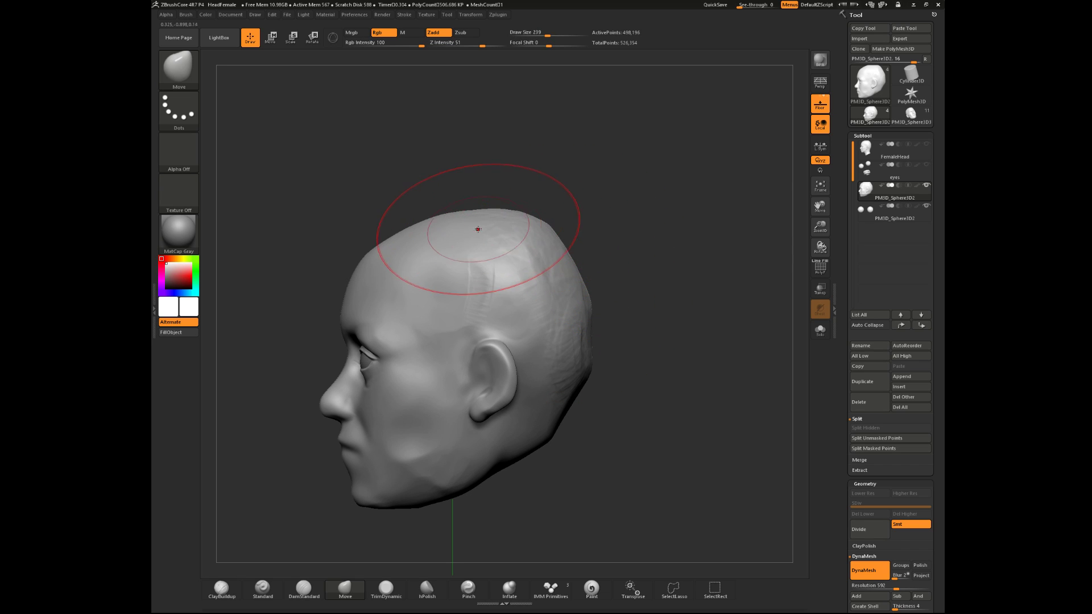
- Lower the top of the skull and round its crown and rear profile with the Move brush
{"action": "left_click_drag", "start_coordinate": [462, 224], "coordinate": [463, 230]}
{"action": "left_click_drag", "start_coordinate": [541, 235], "coordinate": [546, 239]}
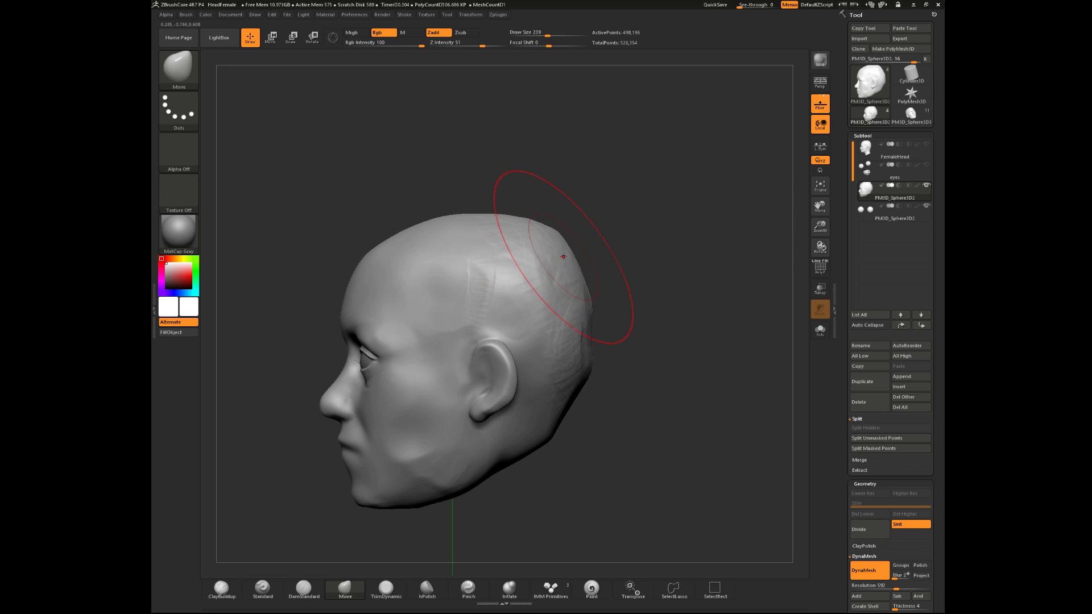
{"action": "left_click_drag", "start_coordinate": [614, 254], "coordinate": [626, 374]}
{"action": "key", "text": "space"}
{"action": "left_click_drag", "start_coordinate": [581, 213], "coordinate": [585, 213]}
{"action": "left_click_drag", "start_coordinate": [539, 284], "coordinate": [541, 273]}
{"action": "left_click_drag", "start_coordinate": [567, 215], "coordinate": [554, 202]}
- Switch to TrimDynamic and even out the rough clay strokes on the back and crown of the skull
{"action": "left_click_drag", "start_coordinate": [483, 426], "coordinate": [461, 324]}
{"action": "left_click", "coordinate": [391, 592]}
{"action": "left_click_drag", "start_coordinate": [542, 235], "coordinate": [562, 245]}
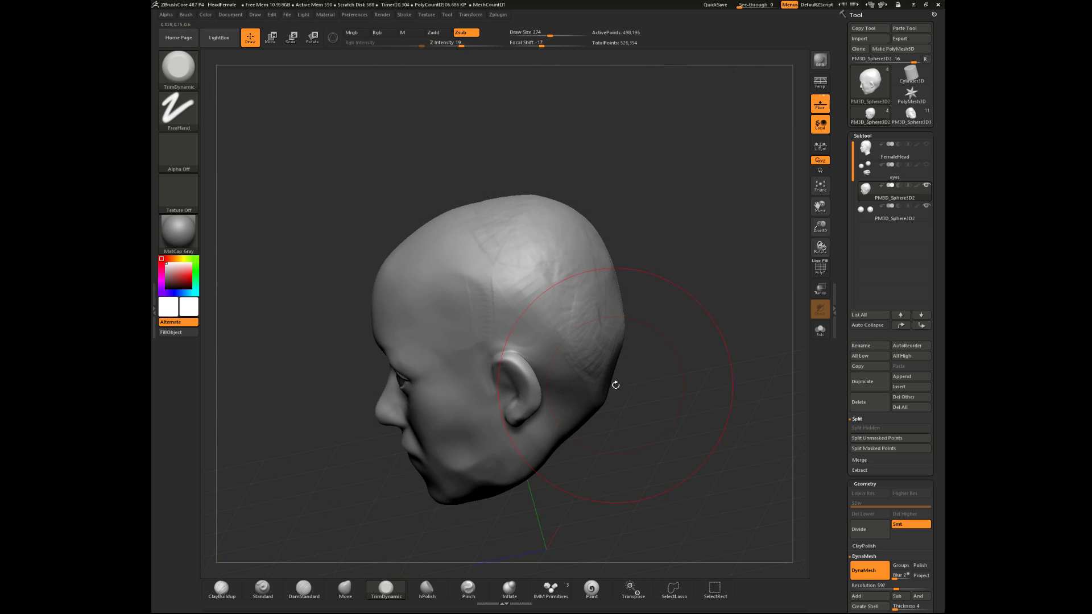
{"action": "left_click_drag", "start_coordinate": [634, 360], "coordinate": [595, 306]}
{"action": "key", "text": "space"}
{"action": "mouse_move", "coordinate": [580, 361]}
{"action": "left_mouse_down"}
{"action": "mouse_move", "coordinate": [566, 361]}
{"action": "mouse_move", "coordinate": [554, 292]}
{"action": "mouse_move", "coordinate": [563, 329]}
{"action": "left_mouse_up"}
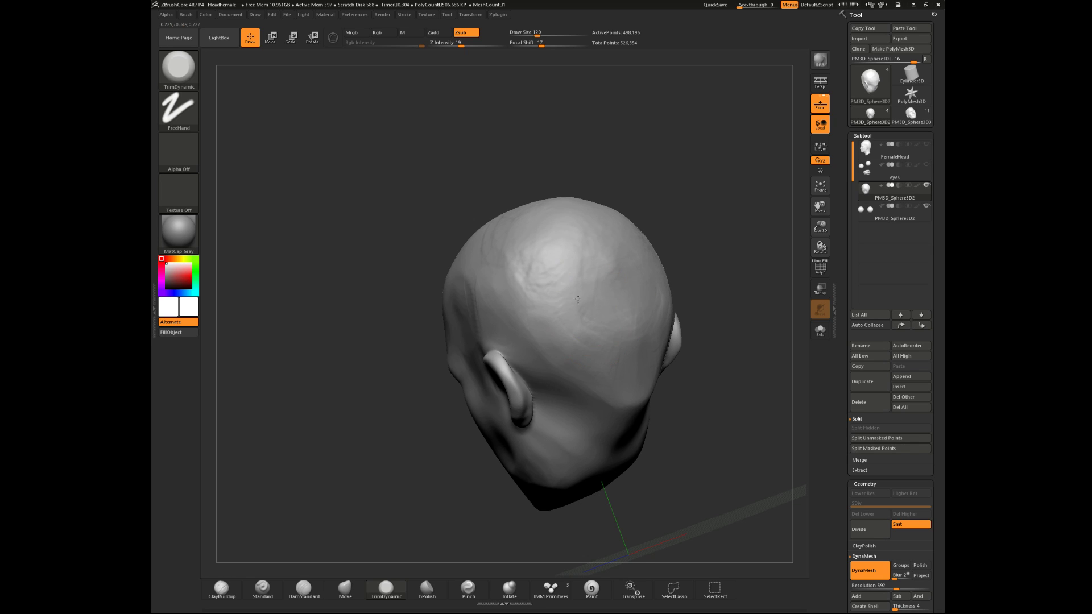
- Smooth the trimmed surface on the upper back of the skull
{"action": "key", "text": "shift"}
{"action": "left_click_drag", "start_coordinate": [544, 254], "coordinate": [550, 248], "text": "shift"}
{"action": "left_click_drag", "start_coordinate": [641, 181], "coordinate": [629, 171]}
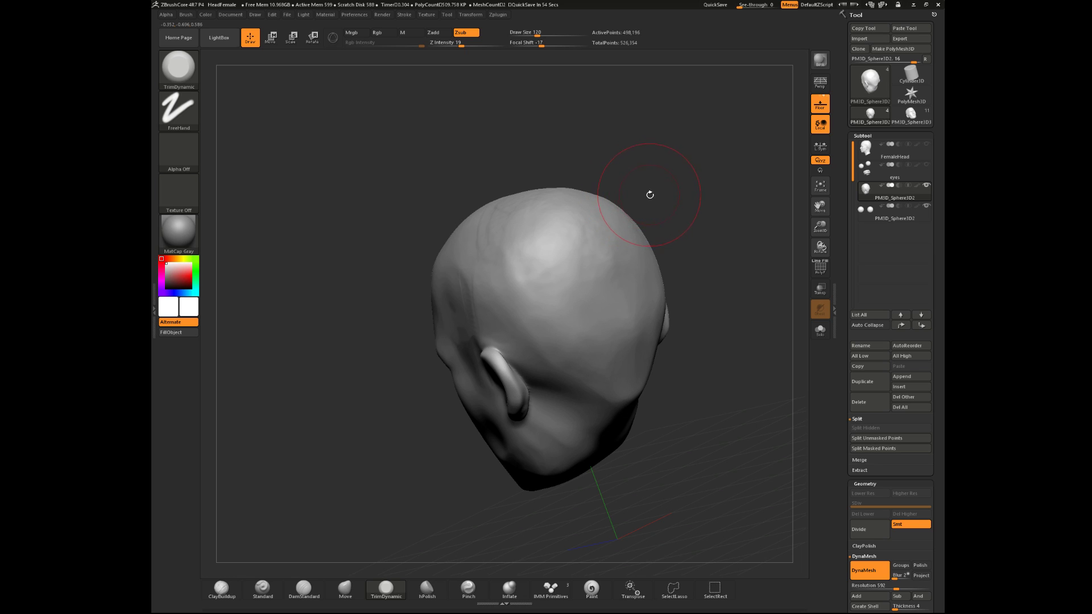
{"action": "left_click_drag", "start_coordinate": [649, 190], "coordinate": [635, 195], "text": "shift"}
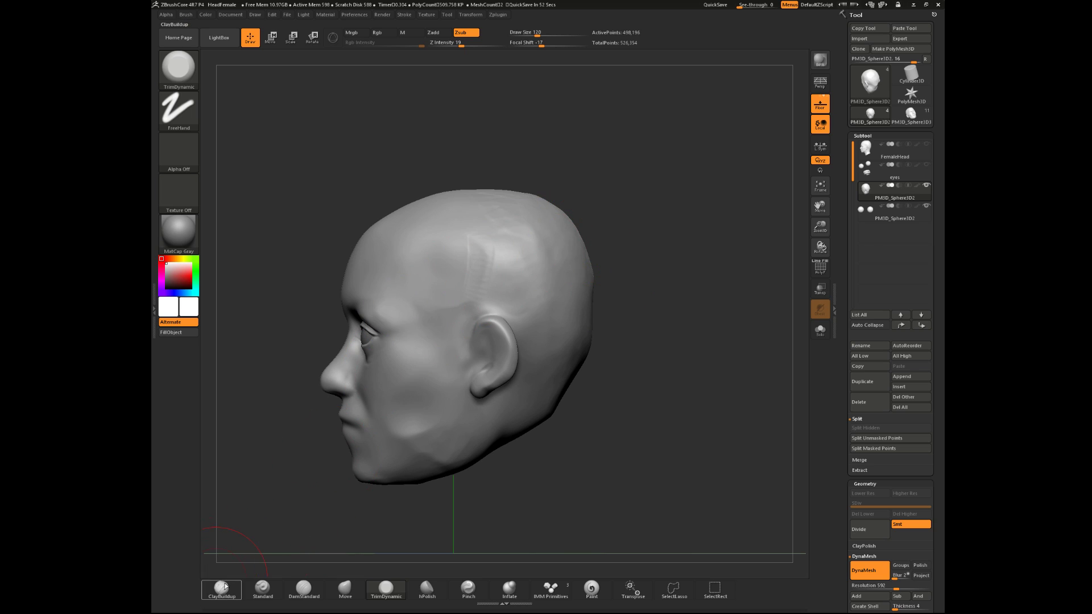
- Adjust the top contour of the skull with an enlarged Move brush and undo the last pull
{"action": "left_click", "coordinate": [345, 589]}
{"action": "key", "text": "space"}
{"action": "left_click_drag", "start_coordinate": [543, 197], "coordinate": [559, 197]}
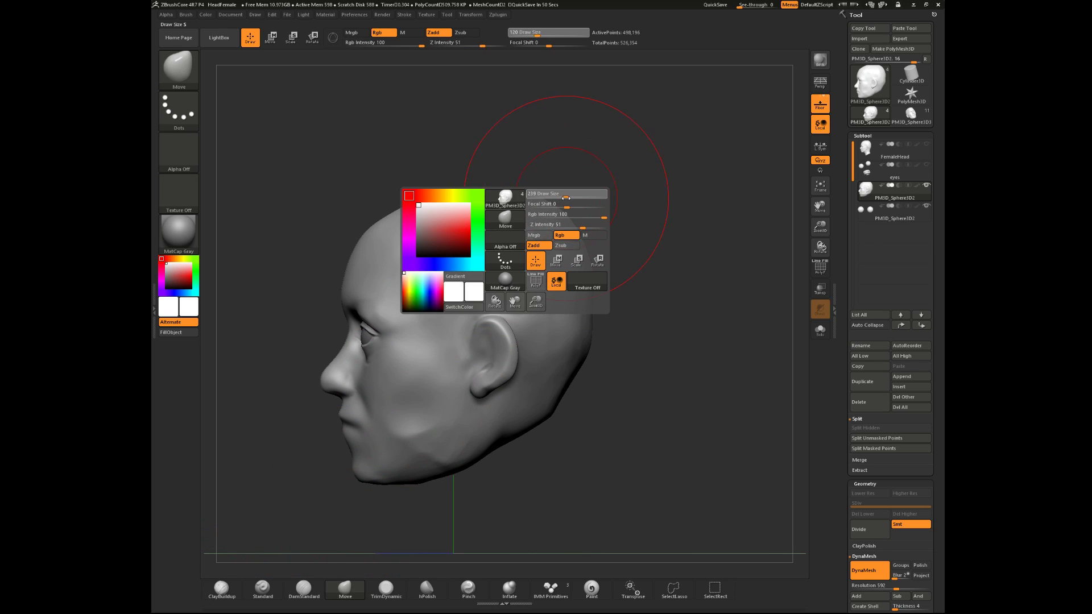
{"action": "key", "text": "space"}
{"action": "left_click_drag", "start_coordinate": [494, 211], "coordinate": [491, 210]}
{"action": "mouse_move", "coordinate": [501, 215]}
{"action": "left_mouse_down"}
{"action": "mouse_move", "coordinate": [513, 200]}
{"action": "mouse_move", "coordinate": [501, 209]}
{"action": "mouse_move", "coordinate": [525, 206]}
{"action": "left_mouse_up"}
{"action": "key", "text": "ctrl+z"}
{"action": "key", "text": "space"}
- Even out the sides and back of the skull with TrimDynamic at draw size 197
{"action": "left_click", "coordinate": [386, 590]}
{"action": "left_click_drag", "start_coordinate": [660, 216], "coordinate": [621, 230]}
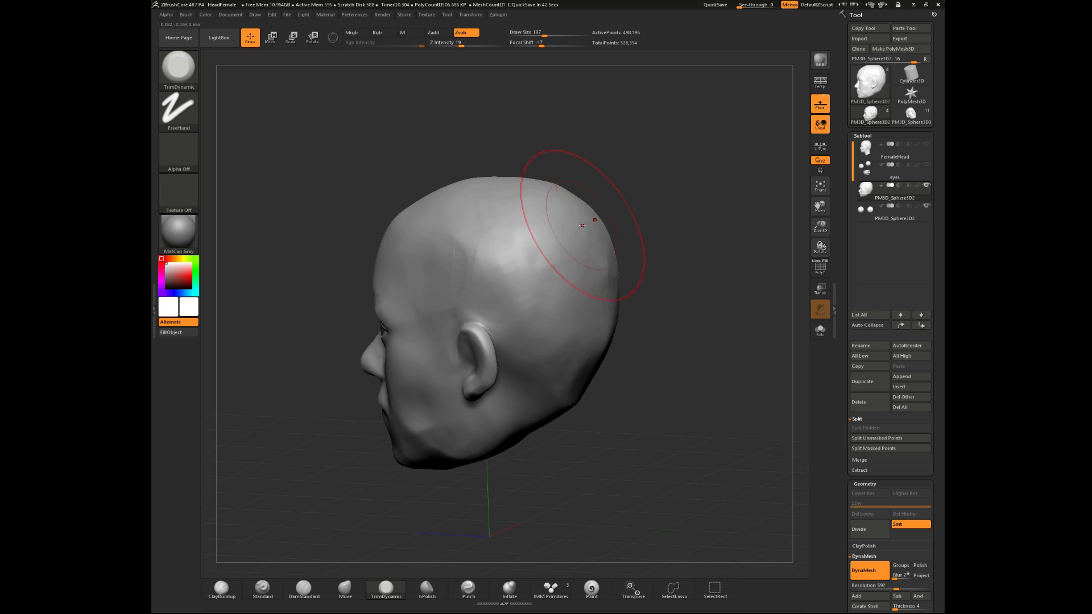
{"action": "left_click_drag", "start_coordinate": [524, 219], "coordinate": [505, 269]}
{"action": "mouse_move", "coordinate": [488, 206]}
{"action": "left_mouse_down"}
{"action": "mouse_move", "coordinate": [507, 238]}
{"action": "mouse_move", "coordinate": [530, 246]}
{"action": "left_mouse_up"}
{"action": "left_click_drag", "start_coordinate": [654, 335], "coordinate": [587, 390]}
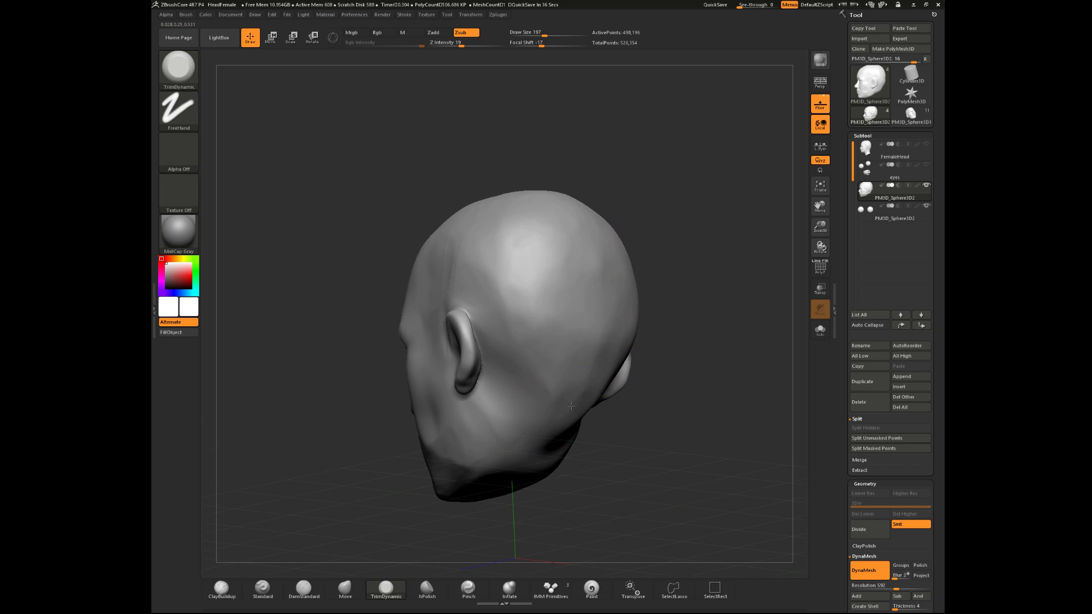
- Examine the face and overall head proportions from three-quarter and front views
{"action": "mouse_move", "coordinate": [681, 373]}
{"action": "left_mouse_down"}
{"action": "mouse_move", "coordinate": [567, 392]}
{"action": "mouse_move", "coordinate": [570, 401]}
{"action": "mouse_move", "coordinate": [563, 387]}
{"action": "left_mouse_up"}
{"action": "left_click_drag", "start_coordinate": [366, 384], "coordinate": [448, 380]}
{"action": "mouse_move", "coordinate": [541, 425]}
{"action": "left_mouse_down"}
{"action": "mouse_move", "coordinate": [609, 401]}
{"action": "mouse_move", "coordinate": [660, 418]}
{"action": "mouse_move", "coordinate": [703, 468]}
{"action": "mouse_move", "coordinate": [615, 386]}
{"action": "mouse_move", "coordinate": [579, 431]}
{"action": "left_mouse_up"}
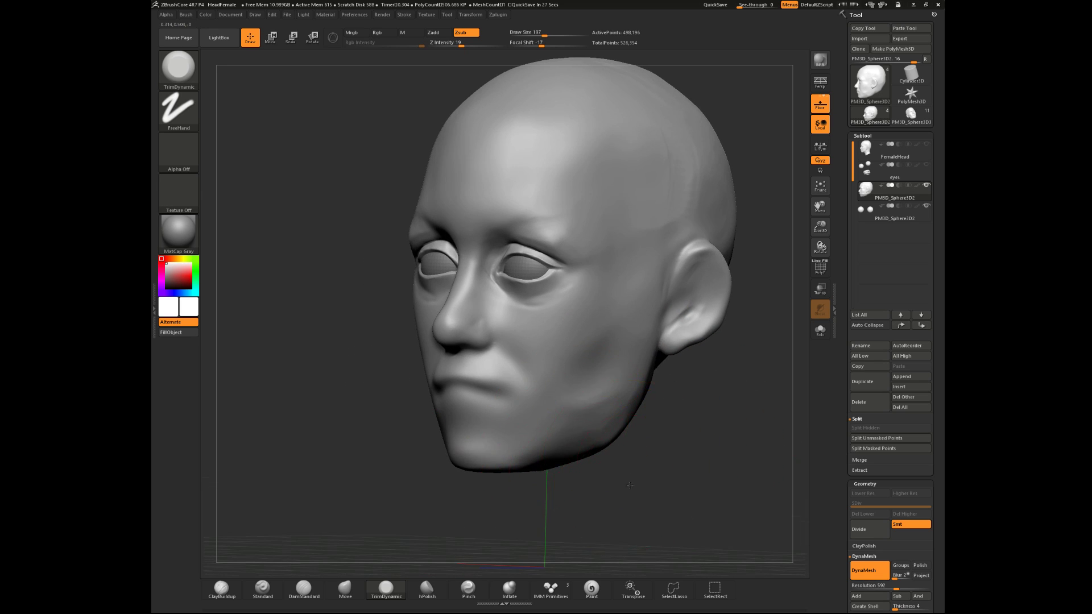
{"action": "left_click_drag", "start_coordinate": [630, 477], "coordinate": [612, 458]}
{"action": "left_click_drag", "start_coordinate": [456, 520], "coordinate": [506, 506]}
{"action": "left_click_drag", "start_coordinate": [457, 512], "coordinate": [414, 481], "text": "alt"}
{"action": "left_click_drag", "start_coordinate": [728, 493], "coordinate": [640, 515], "text": "alt"}
{"action": "left_click_drag", "start_coordinate": [676, 376], "coordinate": [673, 458], "text": "alt"}
{"action": "left_click_drag", "start_coordinate": [685, 224], "coordinate": [689, 233], "text": "alt"}
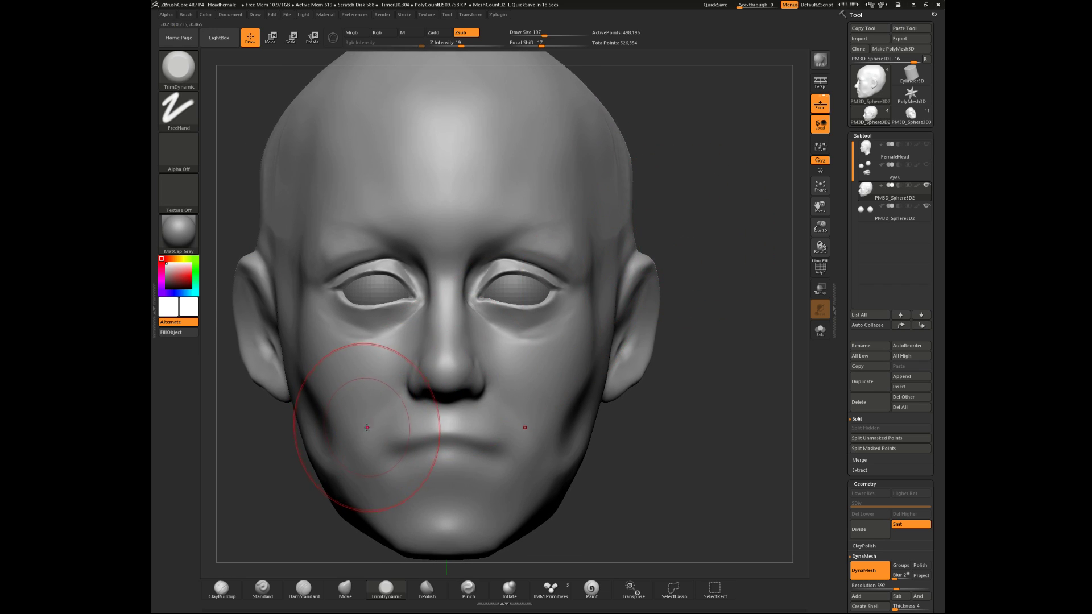
- Adjust the brow area above the eyes with the Move brush at draw size 104
{"action": "left_click", "coordinate": [221, 589]}
{"action": "key", "text": "space"}
{"action": "left_click_drag", "start_coordinate": [650, 237], "coordinate": [529, 300]}
{"action": "left_click", "coordinate": [346, 590]}
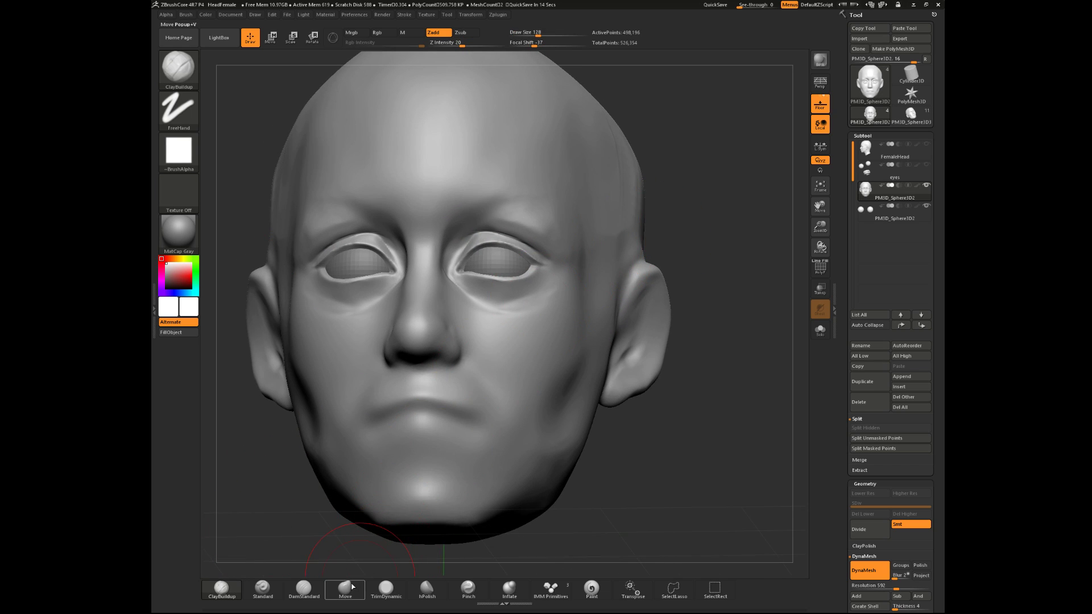
{"action": "left_click_drag", "start_coordinate": [743, 224], "coordinate": [561, 244]}
{"action": "key", "text": "space"}
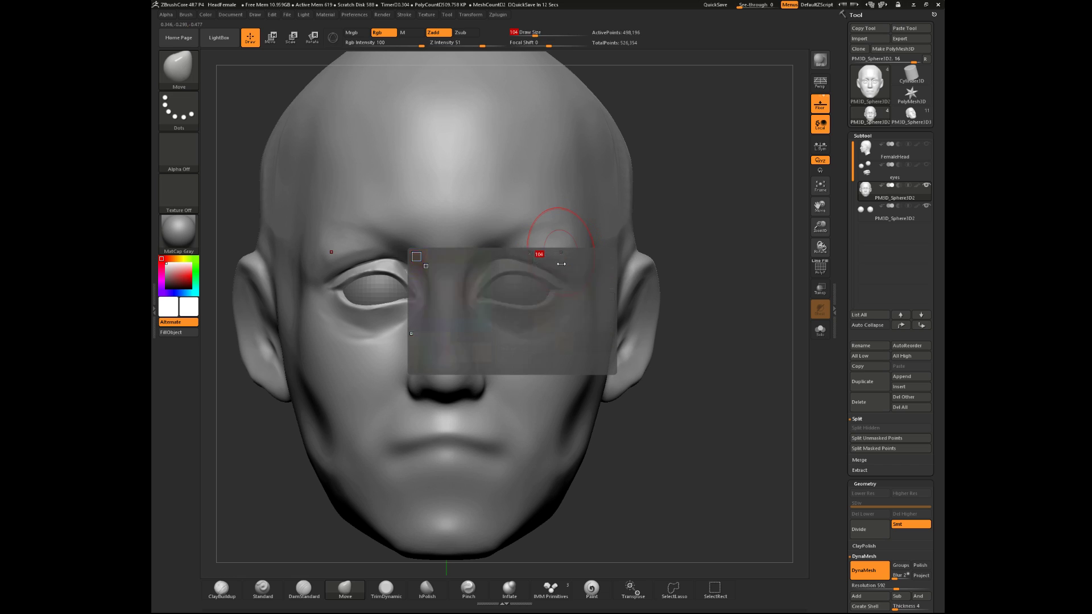
{"action": "key", "text": "ctrl"}
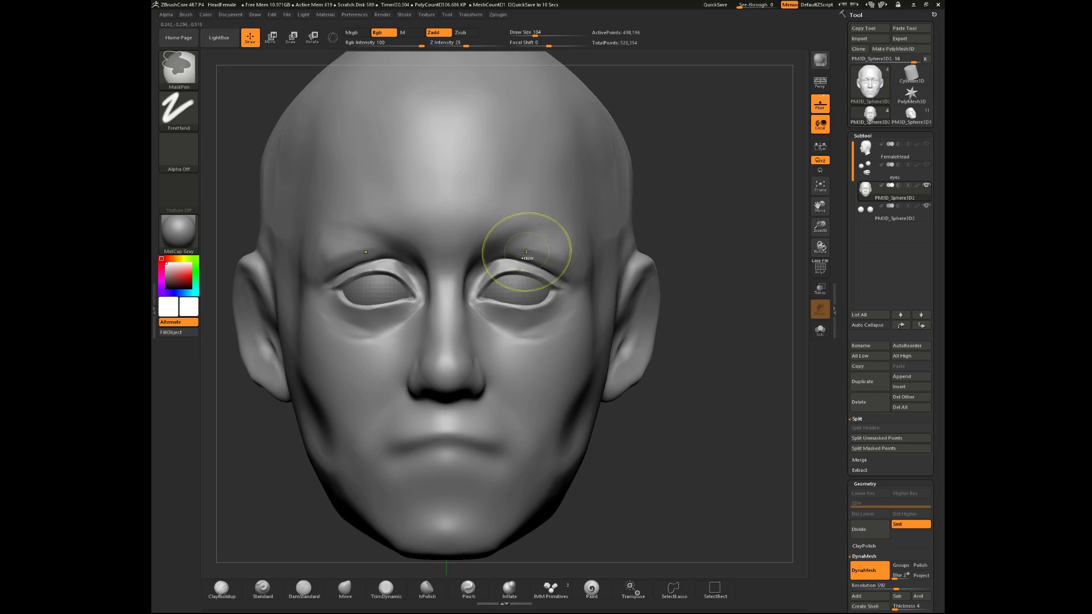
{"action": "left_click_drag", "start_coordinate": [730, 210], "coordinate": [666, 285]}
{"action": "key", "text": "ctrl"}
{"action": "left_click_drag", "start_coordinate": [358, 370], "coordinate": [355, 400], "text": "alt"}
{"action": "mouse_move", "coordinate": [731, 367]}
{"action": "left_mouse_down"}
{"action": "mouse_move", "coordinate": [687, 355]}
{"action": "mouse_move", "coordinate": [655, 367]}
{"action": "left_mouse_up"}
- Switch to ClayBuildup at draw size 14 and sculpt fine eyebrow strokes along the brow ridges
{"action": "left_click", "coordinate": [221, 589]}
{"action": "key", "text": "space"}
{"action": "left_click_drag", "start_coordinate": [589, 326], "coordinate": [573, 325]}
{"action": "left_click_drag", "start_coordinate": [713, 305], "coordinate": [558, 344]}
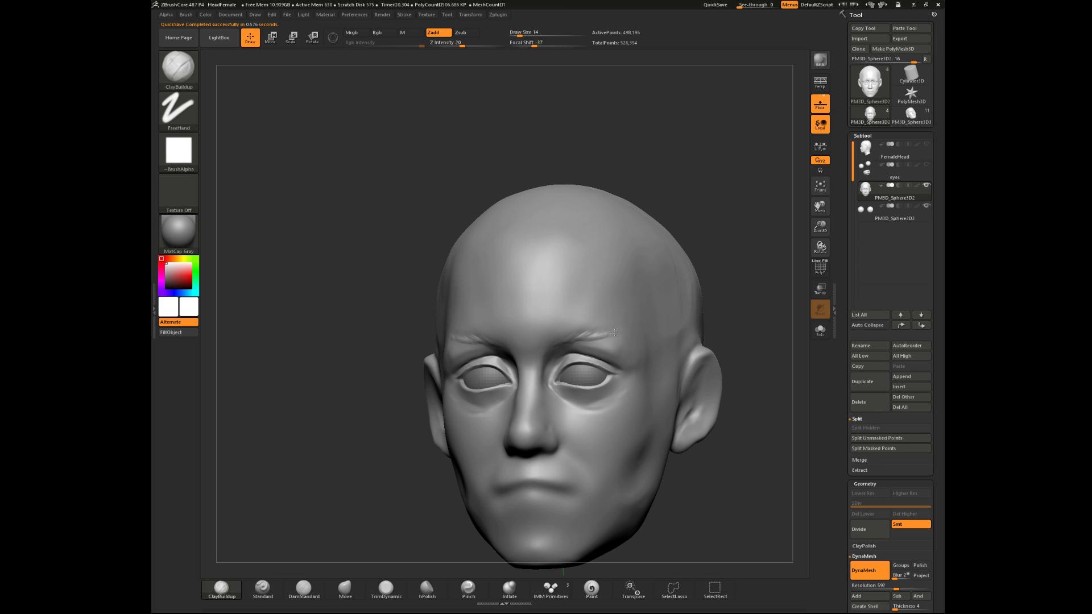
{"action": "left_click_drag", "start_coordinate": [712, 305], "coordinate": [745, 297]}
- Raise the ClayBuildup draw size to 33 and extend the eyebrows towards their outer ends
{"action": "key", "text": "space"}
{"action": "left_click_drag", "start_coordinate": [603, 323], "coordinate": [607, 323]}
{"action": "left_click_drag", "start_coordinate": [724, 290], "coordinate": [616, 309]}
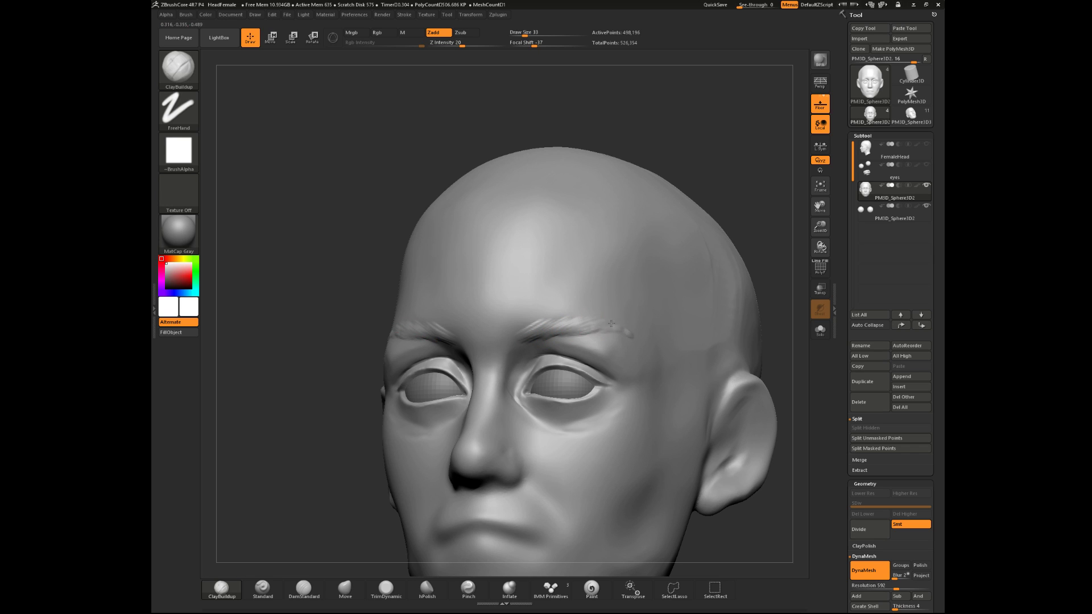
{"action": "mouse_move", "coordinate": [723, 202]}
{"action": "left_mouse_down"}
{"action": "mouse_move", "coordinate": [738, 178]}
{"action": "mouse_move", "coordinate": [696, 238]}
{"action": "mouse_move", "coordinate": [714, 227]}
{"action": "left_mouse_up"}
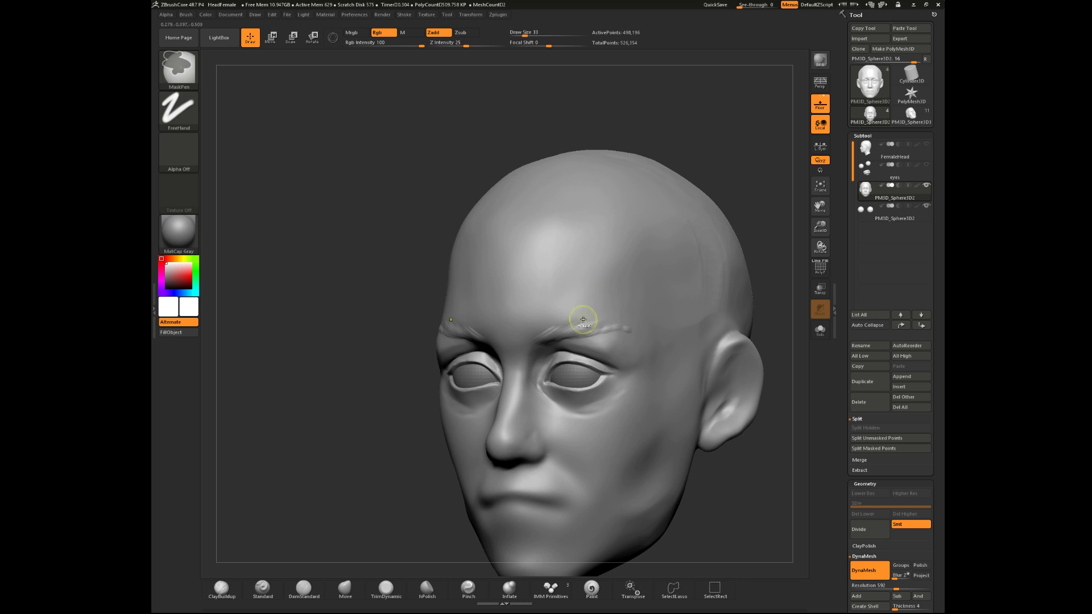
- Thicken the eyebrows and connect their inner and outer parts with further ClayBuildup strokes
{"action": "left_click_drag", "start_coordinate": [565, 326], "coordinate": [609, 328]}
{"action": "left_click_drag", "start_coordinate": [395, 374], "coordinate": [291, 405]}
{"action": "mouse_move", "coordinate": [725, 224]}
{"action": "left_mouse_down", "text": "alt"}
{"action": "mouse_move", "coordinate": [700, 263]}
{"action": "mouse_move", "coordinate": [704, 297]}
{"action": "mouse_move", "coordinate": [733, 322]}
{"action": "mouse_move", "coordinate": [731, 310]}
{"action": "mouse_move", "coordinate": [709, 359]}
{"action": "left_mouse_up", "text": "alt"}
{"action": "left_click_drag", "start_coordinate": [539, 349], "coordinate": [592, 331]}
{"action": "left_click_drag", "start_coordinate": [690, 307], "coordinate": [621, 322]}
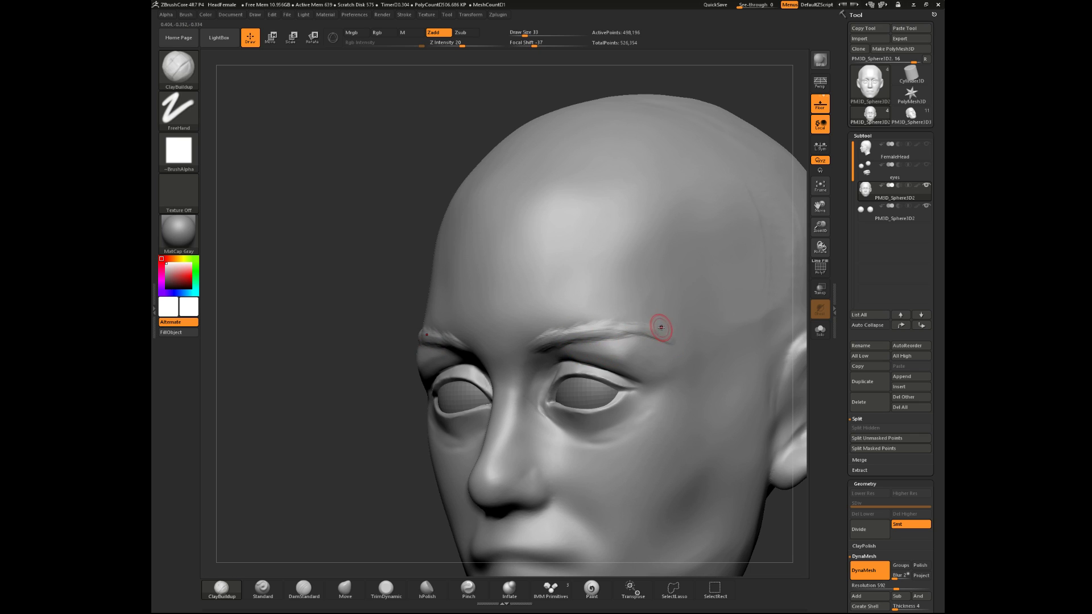
- Smooth the eyebrow strokes and refine the brow shape symmetrically from the front view
{"action": "key", "text": "shift"}
{"action": "mouse_move", "coordinate": [377, 380]}
{"action": "left_mouse_down", "text": "alt"}
{"action": "mouse_move", "coordinate": [339, 412]}
{"action": "mouse_move", "coordinate": [370, 422]}
{"action": "left_mouse_up", "text": "alt"}
{"action": "mouse_move", "coordinate": [716, 327]}
{"action": "left_mouse_down", "text": "alt"}
{"action": "mouse_move", "coordinate": [683, 268]}
{"action": "mouse_move", "coordinate": [736, 324]}
{"action": "mouse_move", "coordinate": [711, 319]}
{"action": "left_mouse_up", "text": "alt"}
{"action": "mouse_move", "coordinate": [711, 320]}
{"action": "left_mouse_down", "text": "alt"}
{"action": "mouse_move", "coordinate": [736, 332]}
{"action": "mouse_move", "coordinate": [723, 308]}
{"action": "left_mouse_up", "text": "alt"}
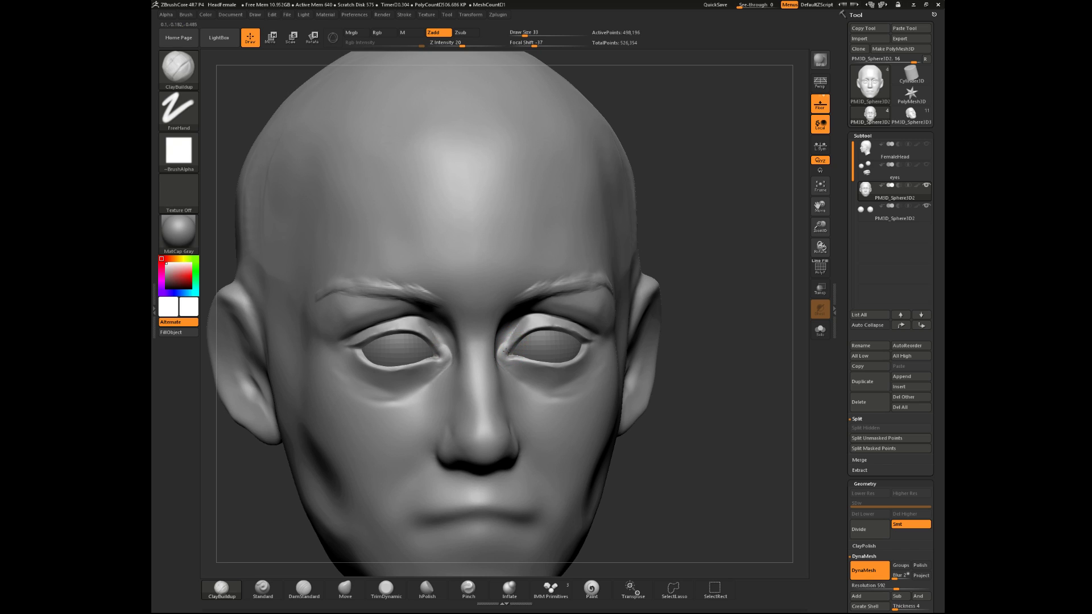
{"action": "key", "text": "shift"}
{"action": "mouse_move", "coordinate": [716, 378]}
{"action": "left_mouse_down"}
{"action": "mouse_move", "coordinate": [693, 387]}
{"action": "mouse_move", "coordinate": [717, 395]}
{"action": "mouse_move", "coordinate": [724, 498]}
{"action": "left_mouse_up"}
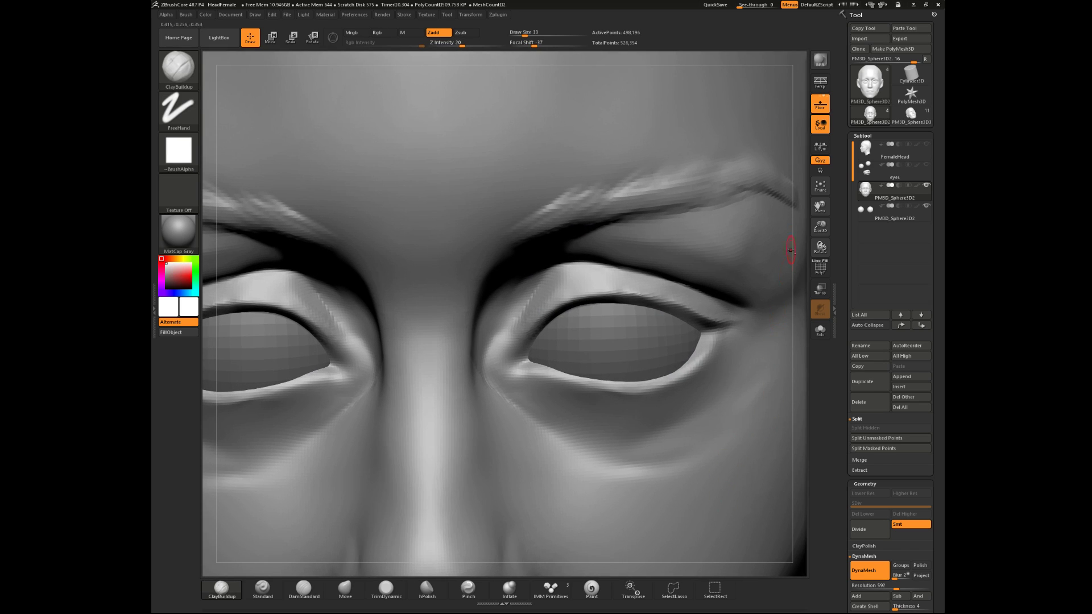
- Carve the inner corner of the eye with DamStandard at draw size 33, replacing the first stroke
{"action": "left_click_drag", "start_coordinate": [790, 260], "coordinate": [407, 468]}
{"action": "left_click", "coordinate": [304, 588]}
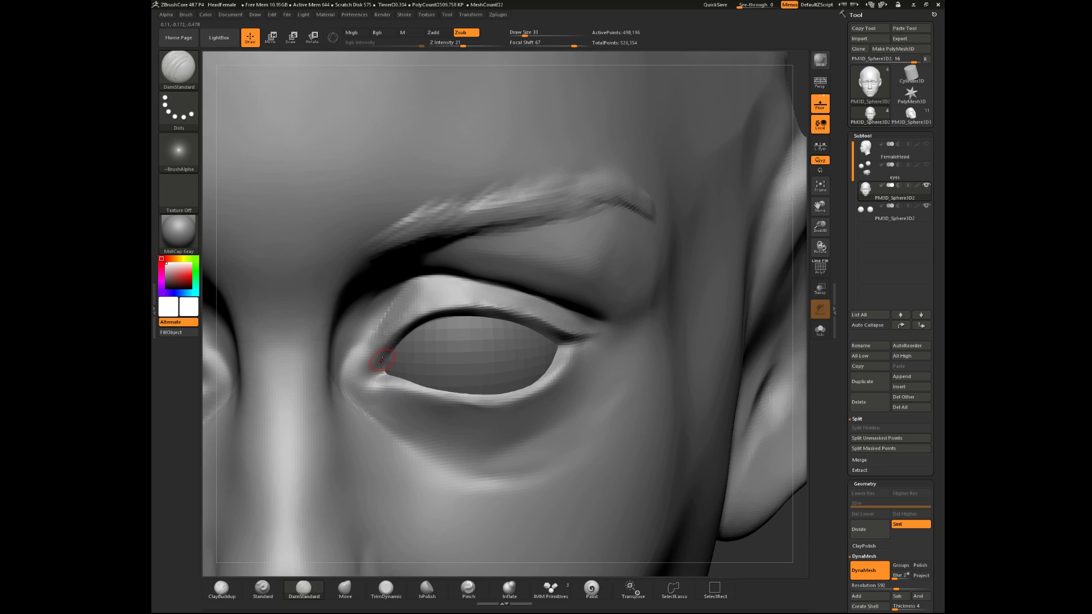
{"action": "key", "text": "ctrl+z"}
{"action": "left_click_drag", "start_coordinate": [375, 365], "coordinate": [385, 374]}
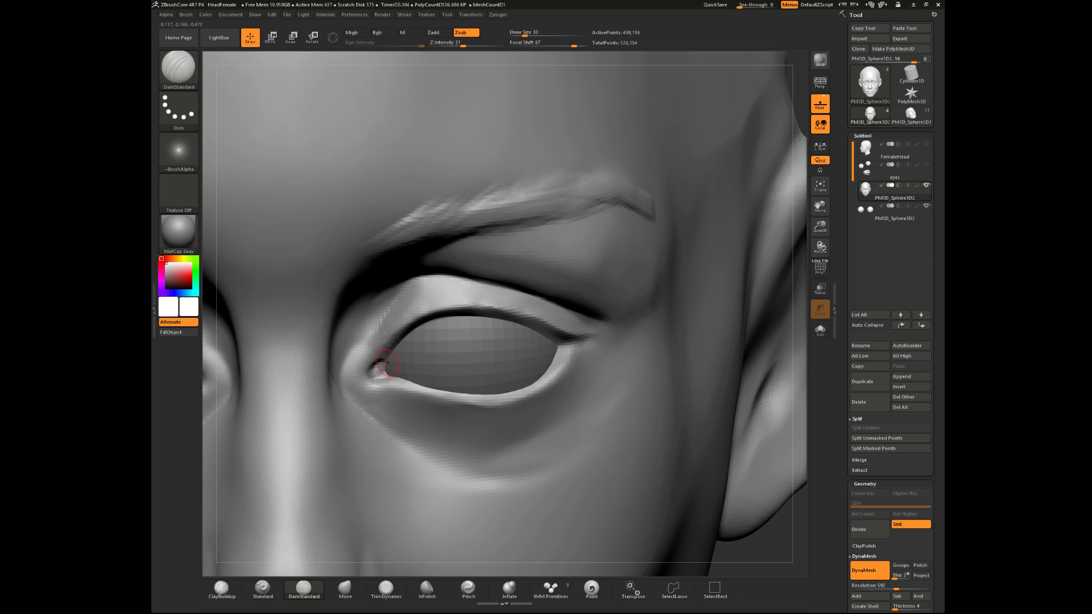
- Build up the tear duct in the inner eye corner with ClayBuildup and smooth the eyelid around it
{"action": "left_click", "coordinate": [221, 589]}
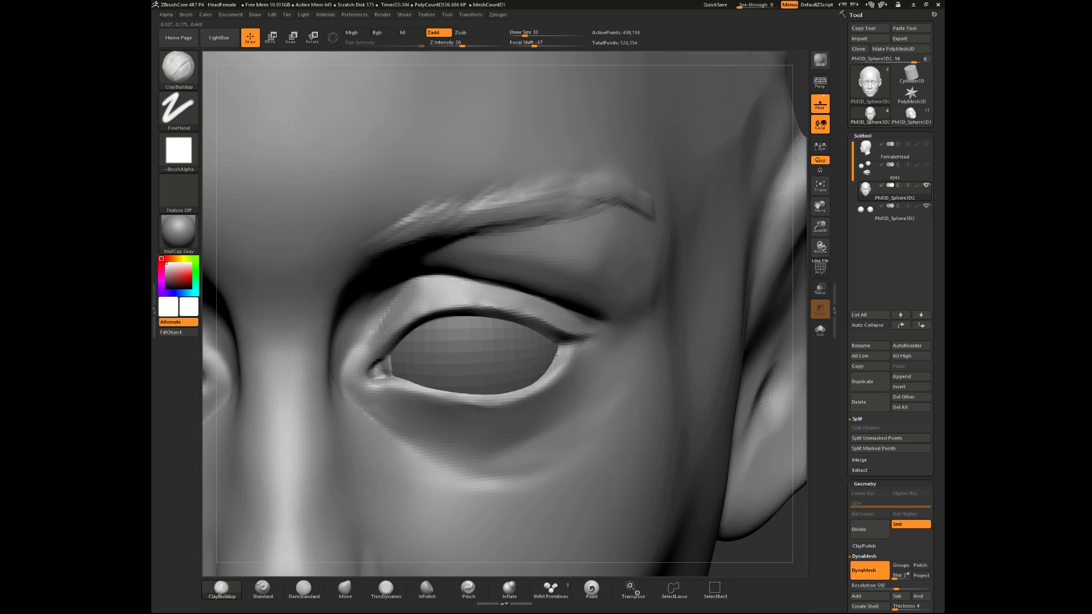
{"action": "left_click_drag", "start_coordinate": [756, 518], "coordinate": [548, 328]}
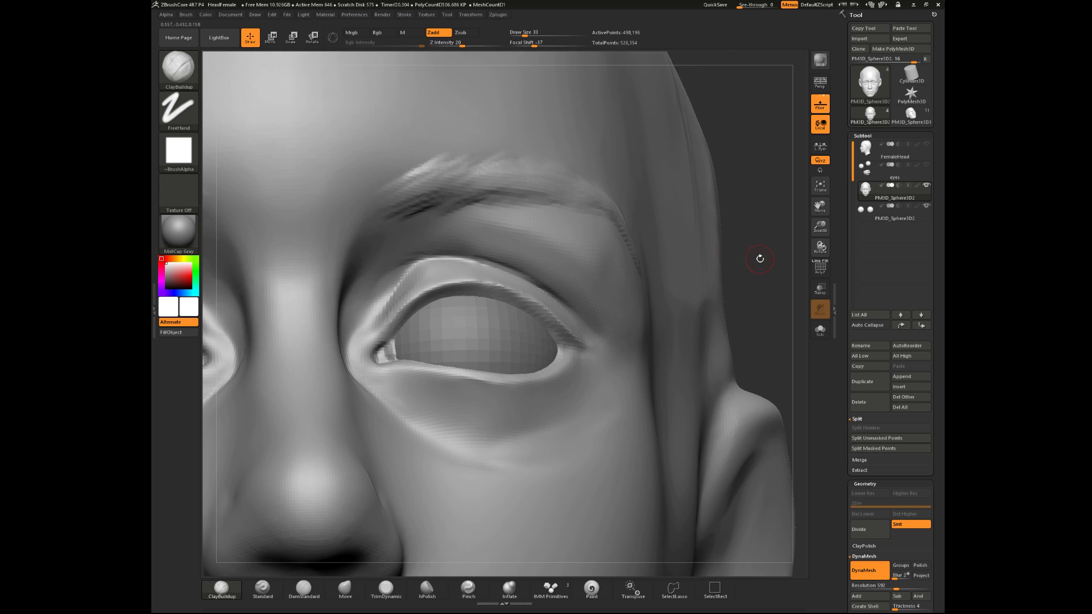
{"action": "left_click_drag", "start_coordinate": [760, 259], "coordinate": [718, 310]}
{"action": "mouse_move", "coordinate": [797, 365]}
{"action": "left_mouse_down"}
{"action": "mouse_move", "coordinate": [756, 283]}
{"action": "mouse_move", "coordinate": [813, 307]}
{"action": "mouse_move", "coordinate": [775, 296]}
{"action": "mouse_move", "coordinate": [749, 380]}
{"action": "left_mouse_up"}
{"action": "left_click_drag", "start_coordinate": [459, 316], "coordinate": [448, 330], "text": "shift"}
{"action": "left_click_drag", "start_coordinate": [765, 229], "coordinate": [734, 125], "text": "alt"}
{"action": "mouse_move", "coordinate": [685, 281]}
{"action": "left_mouse_down"}
{"action": "mouse_move", "coordinate": [686, 266]}
{"action": "mouse_move", "coordinate": [677, 273]}
{"action": "left_mouse_up"}
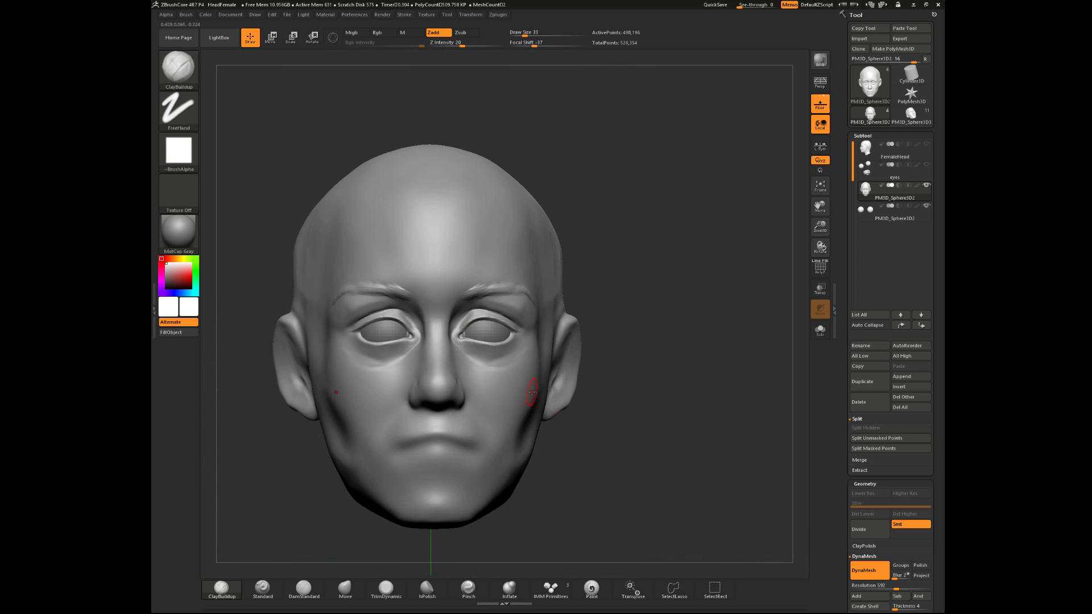
- Even out the surface between eyebrow and upper eyelid with TrimDynamic at draw size 59
{"action": "left_click", "coordinate": [386, 588]}
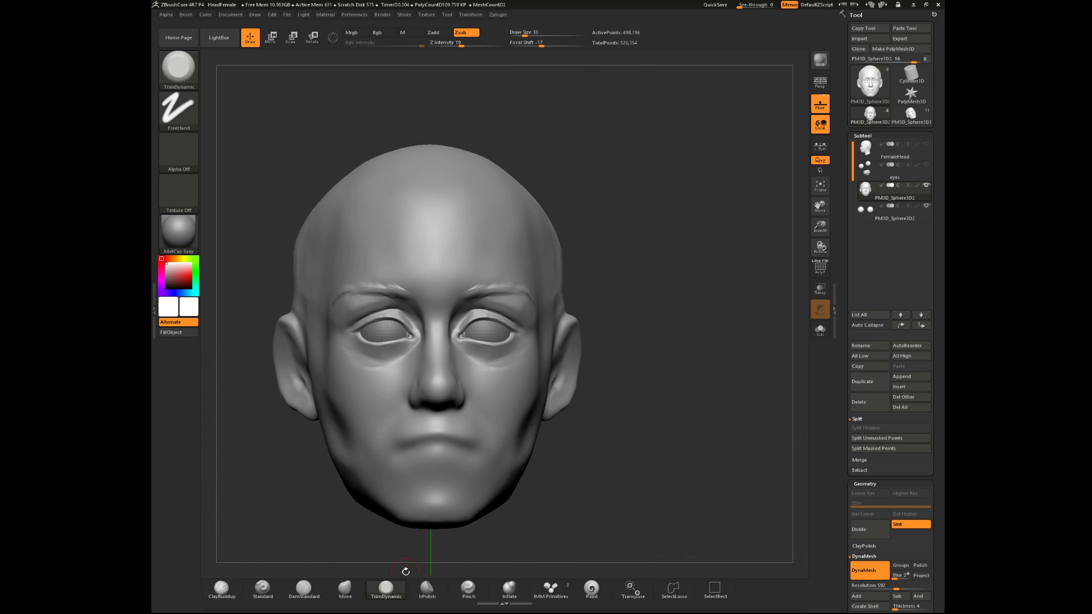
{"action": "left_click_drag", "start_coordinate": [645, 262], "coordinate": [647, 304], "text": "alt"}
{"action": "key", "text": "space"}
{"action": "left_click", "coordinate": [536, 286]}
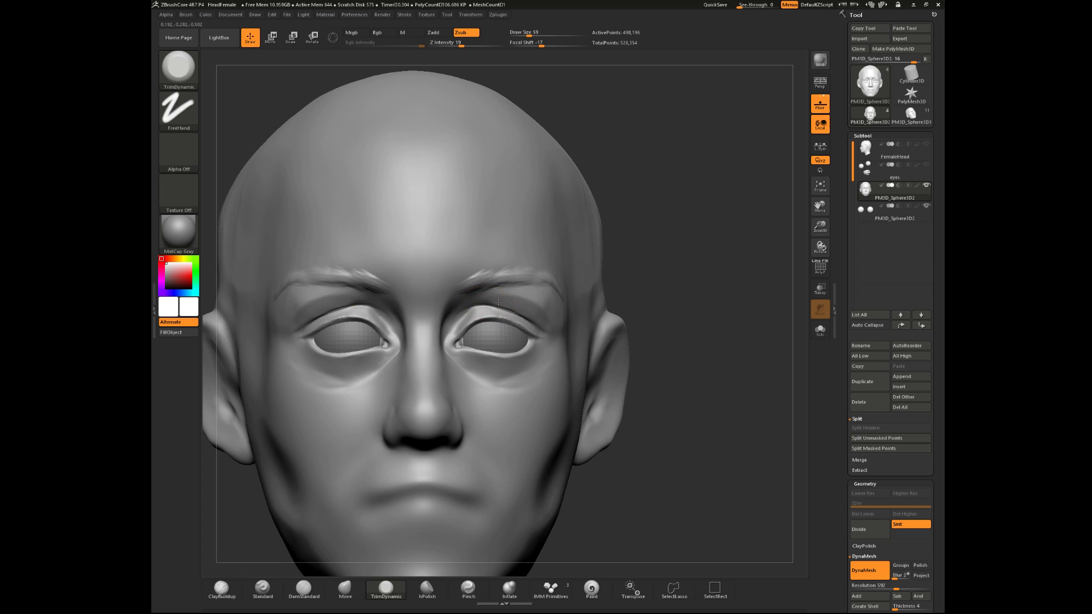
{"action": "left_click_drag", "start_coordinate": [665, 277], "coordinate": [662, 248], "text": "alt"}
{"action": "mouse_move", "coordinate": [662, 247]}
{"action": "left_mouse_down"}
{"action": "mouse_move", "coordinate": [639, 261]}
{"action": "mouse_move", "coordinate": [736, 310]}
{"action": "mouse_move", "coordinate": [677, 264]}
{"action": "mouse_move", "coordinate": [705, 334]}
{"action": "mouse_move", "coordinate": [668, 419]}
{"action": "mouse_move", "coordinate": [673, 341]}
{"action": "mouse_move", "coordinate": [639, 391]}
{"action": "left_mouse_up"}
{"action": "left_click_drag", "start_coordinate": [690, 299], "coordinate": [715, 306], "text": "alt"}
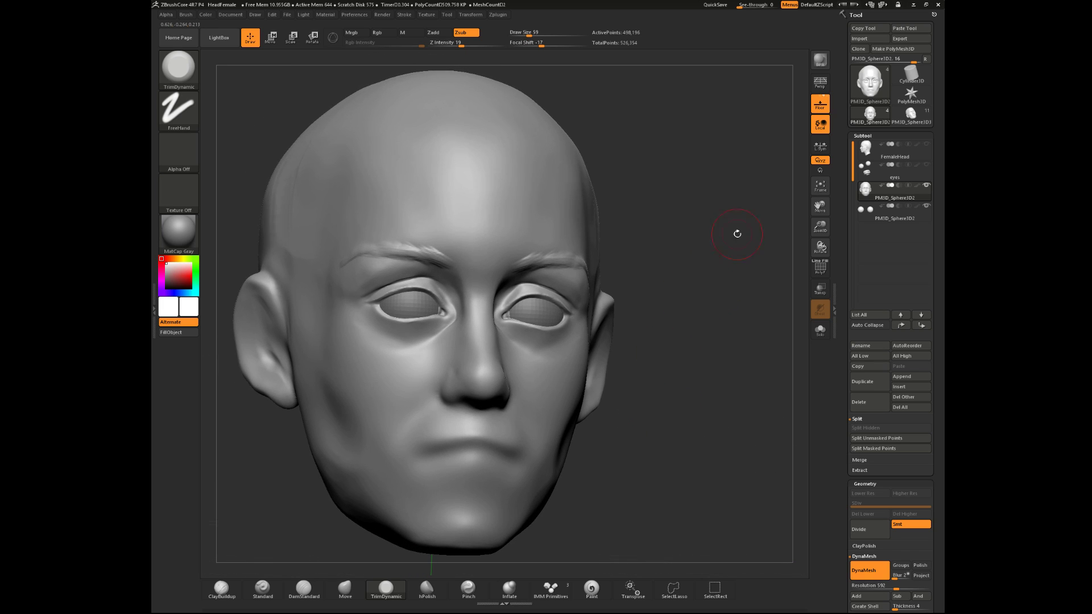
{"action": "left_click_drag", "start_coordinate": [783, 264], "coordinate": [731, 302], "text": "shift"}
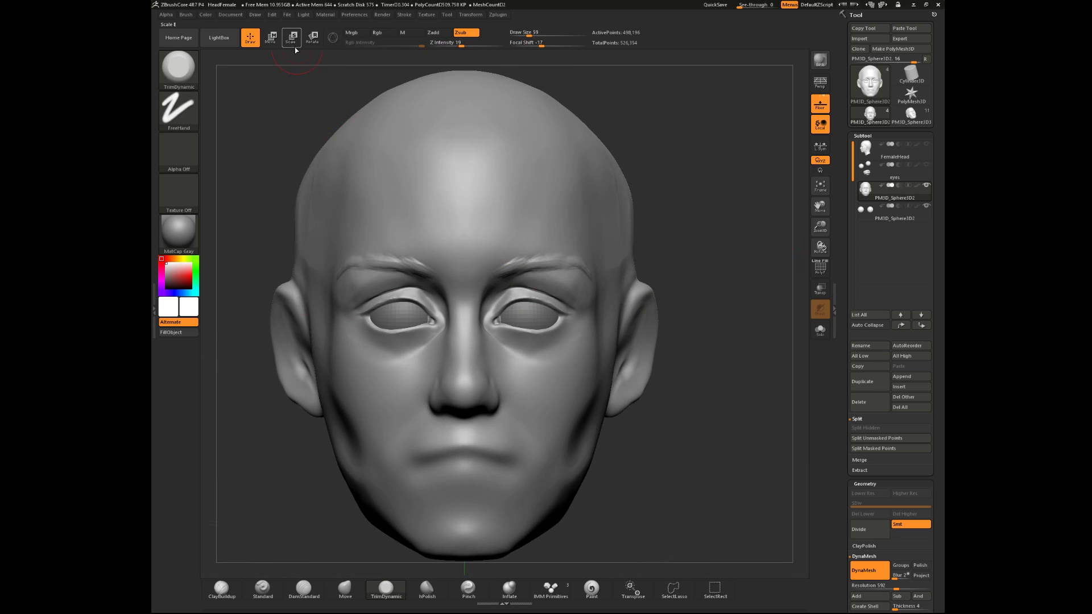
- Save the sculpted female head as the HeadFemale project
{"action": "left_click", "coordinate": [286, 14]}
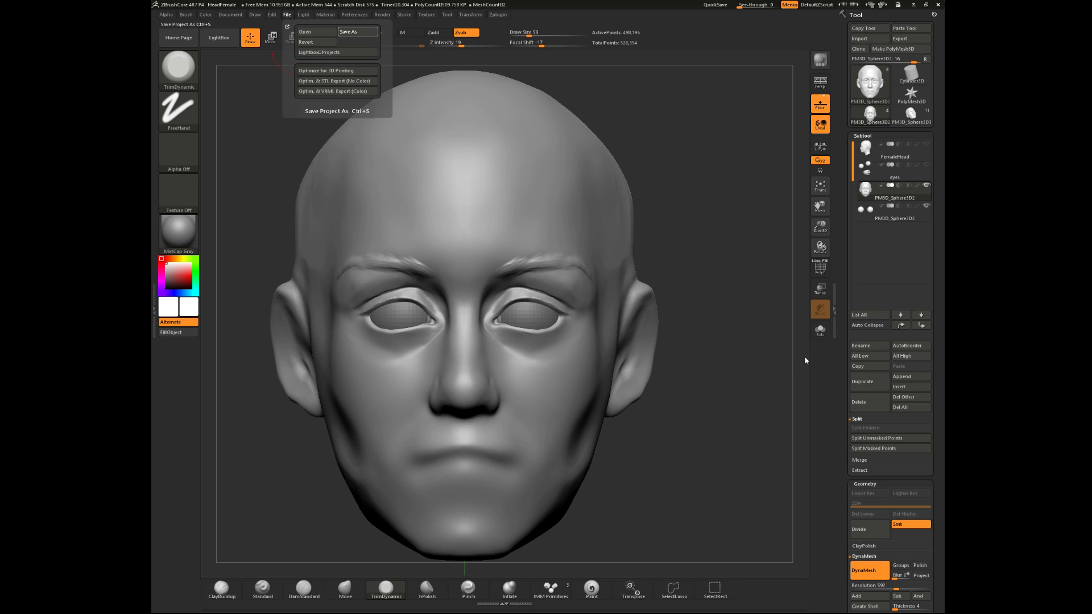
{"action": "key", "text": "ctrl+s"}
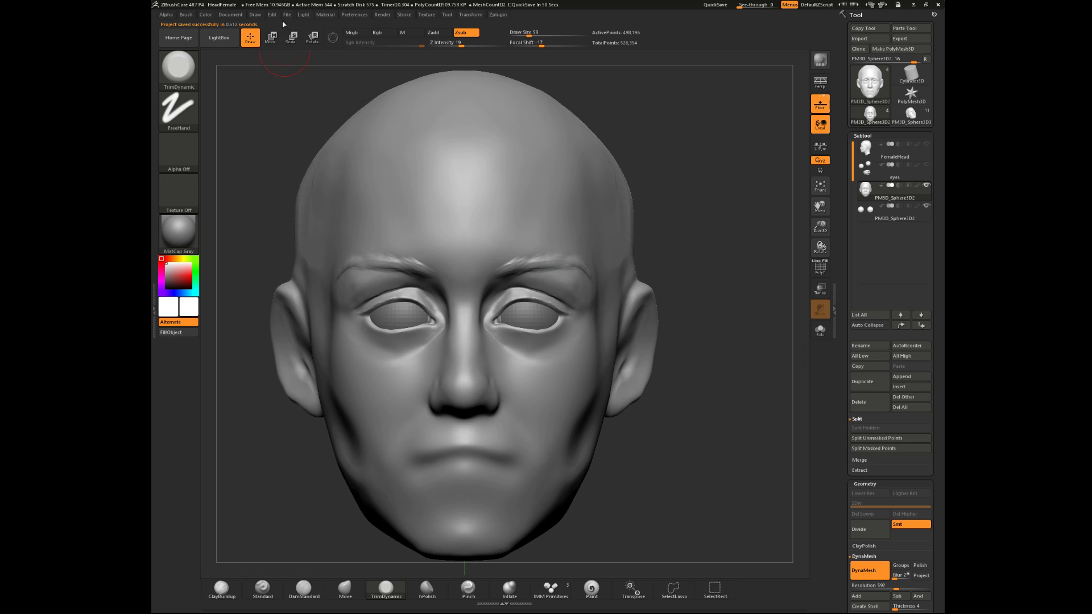
- Open the eyes project and examine its mask-shaped eye-area subtools from several angles in Solo mode
{"action": "left_click", "coordinate": [287, 15]}
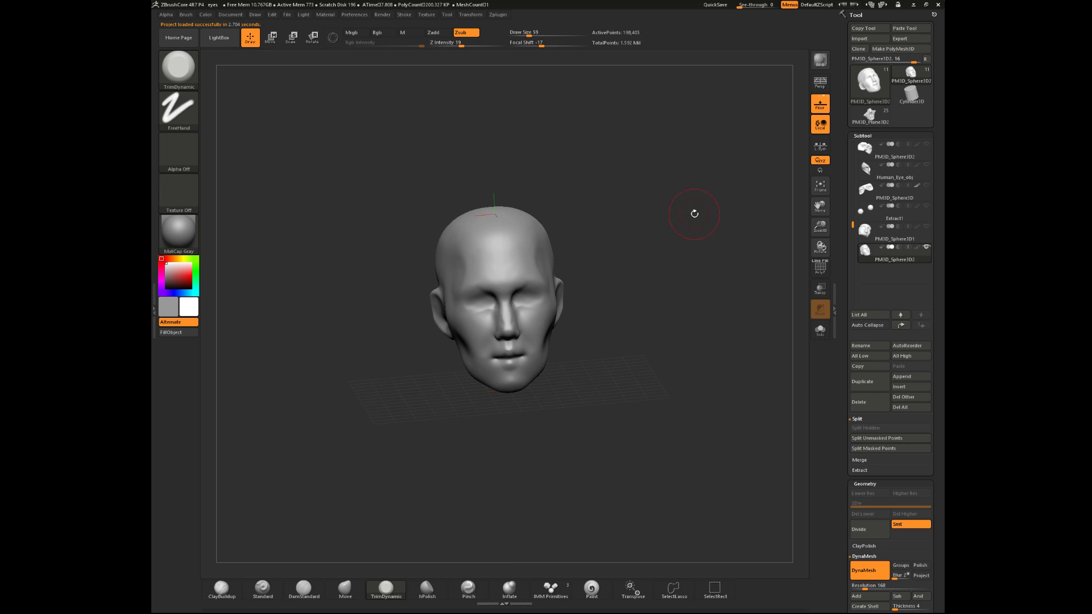
{"action": "left_click", "coordinate": [820, 330]}
{"action": "left_click_drag", "start_coordinate": [679, 330], "coordinate": [704, 193]}
{"action": "left_click_drag", "start_coordinate": [534, 455], "coordinate": [530, 404]}
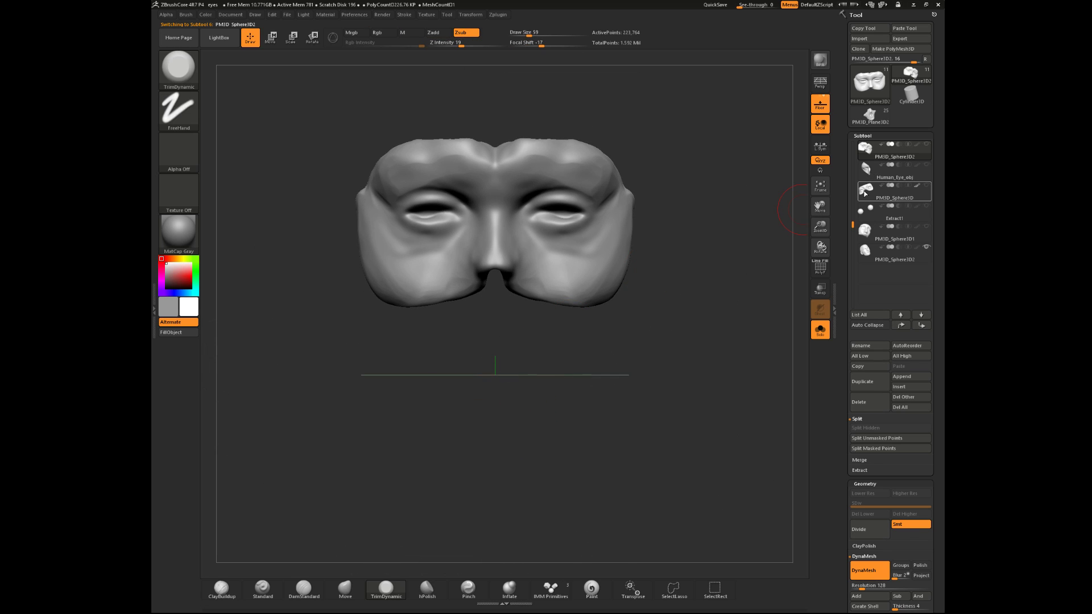
{"action": "left_click", "coordinate": [885, 192]}
{"action": "left_click_drag", "start_coordinate": [669, 305], "coordinate": [666, 315]}
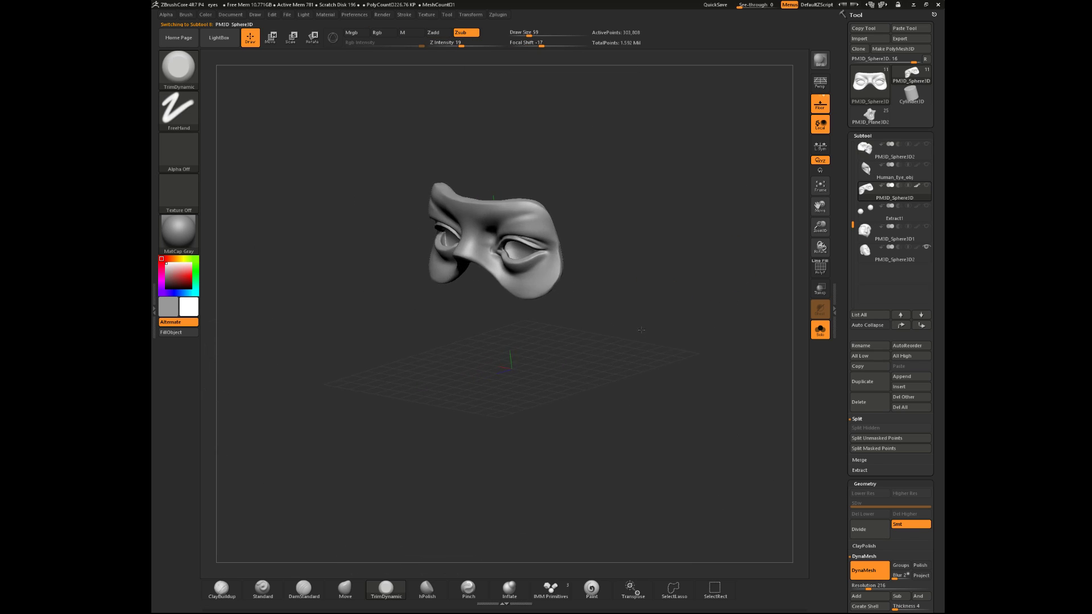
{"action": "mouse_move", "coordinate": [672, 321]}
{"action": "left_mouse_down"}
{"action": "mouse_move", "coordinate": [680, 288]}
{"action": "mouse_move", "coordinate": [676, 320]}
{"action": "left_mouse_up"}
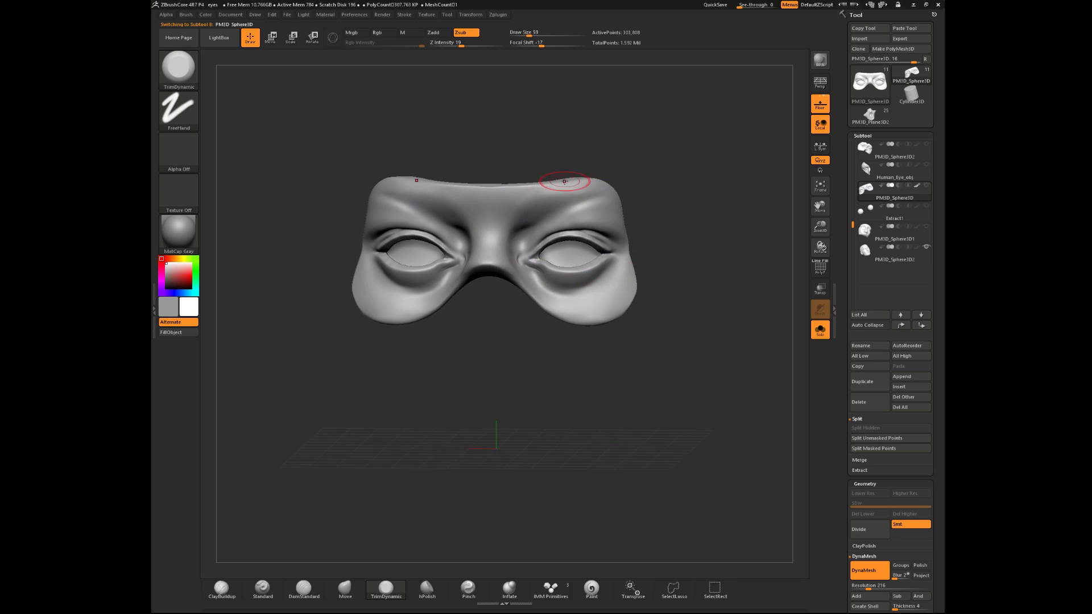
{"action": "left_click_drag", "start_coordinate": [679, 176], "coordinate": [657, 170]}
{"action": "left_click_drag", "start_coordinate": [628, 236], "coordinate": [712, 237], "text": "shift"}
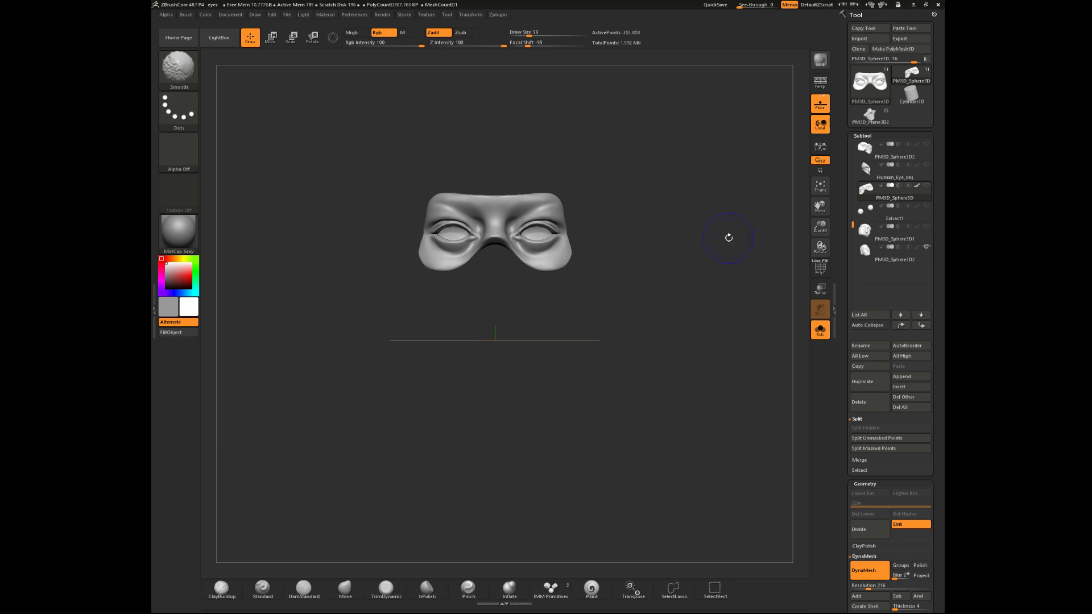
- Switch through the two head subtools of the eyes project and view the last head from the front
{"action": "left_click", "coordinate": [869, 234]}
{"action": "left_click_drag", "start_coordinate": [695, 288], "coordinate": [686, 319]}
{"action": "left_click", "coordinate": [867, 255]}
{"action": "left_click_drag", "start_coordinate": [763, 300], "coordinate": [657, 326]}
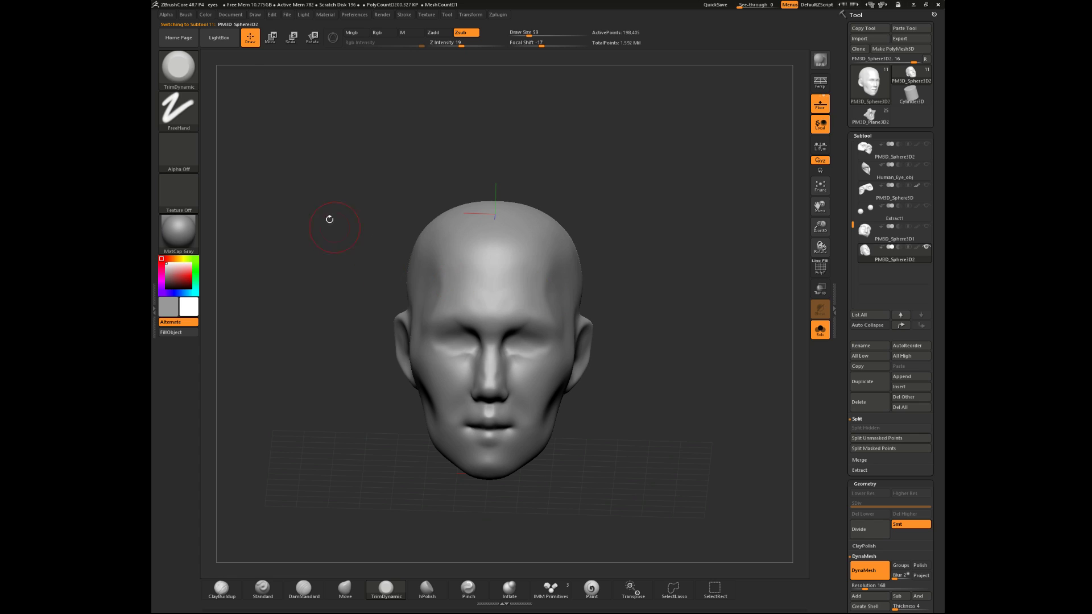
- Open the eyes2 project, turn Solo off and examine the head with its eyeballs from the front
{"action": "left_click", "coordinate": [287, 15]}
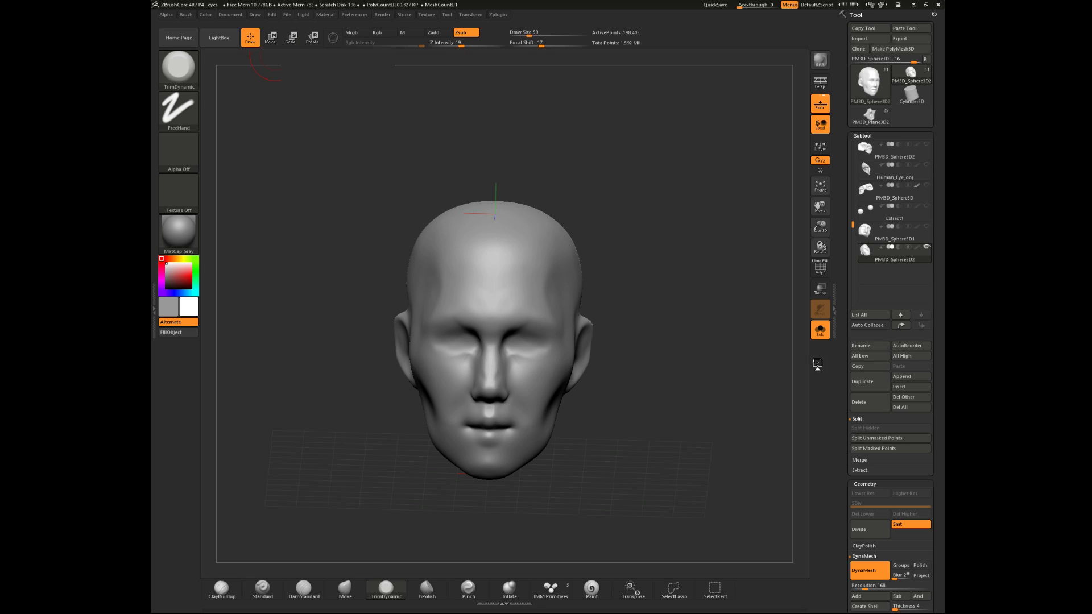
{"action": "left_click_drag", "start_coordinate": [707, 304], "coordinate": [768, 258]}
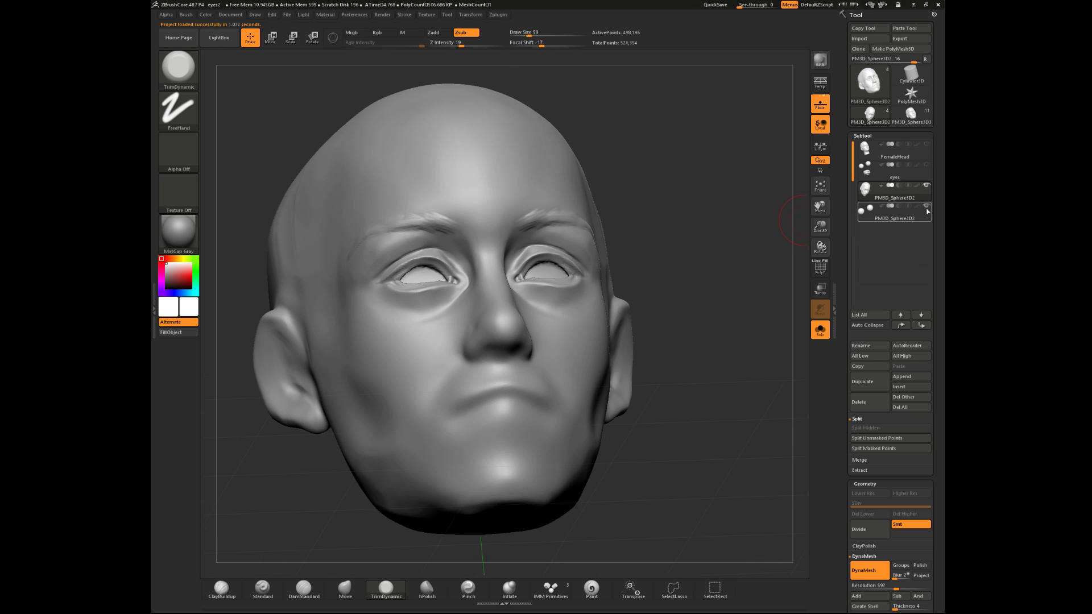
{"action": "left_click", "coordinate": [819, 331]}
{"action": "mouse_move", "coordinate": [695, 234]}
{"action": "left_mouse_down", "text": "shift"}
{"action": "mouse_move", "coordinate": [686, 265]}
{"action": "mouse_move", "coordinate": [707, 220]}
{"action": "left_mouse_up", "text": "shift"}
{"action": "left_click_drag", "start_coordinate": [714, 270], "coordinate": [690, 292]}
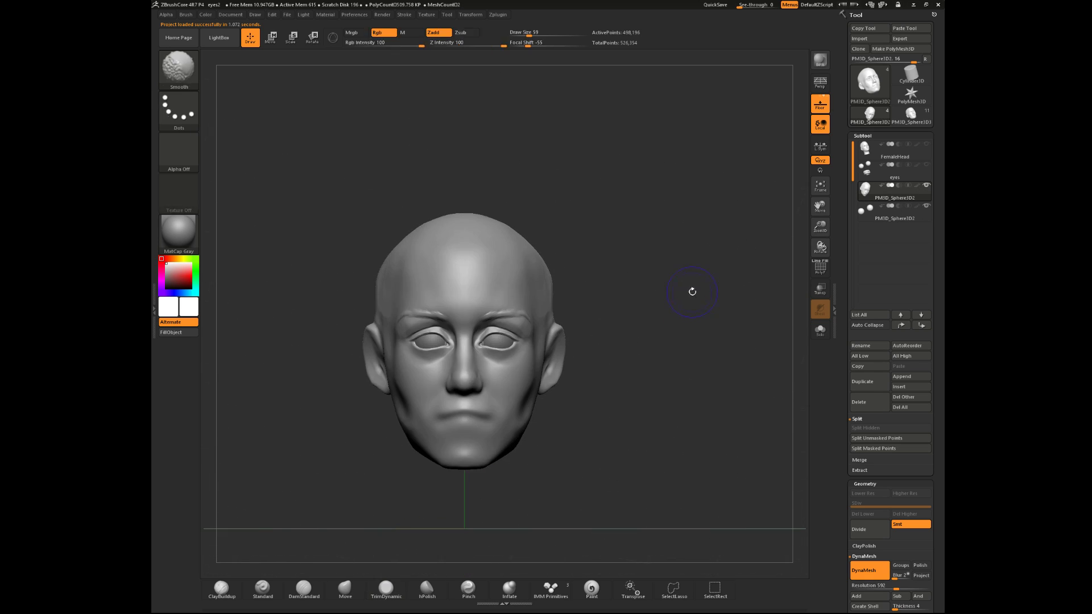
{"action": "key", "text": "f"}
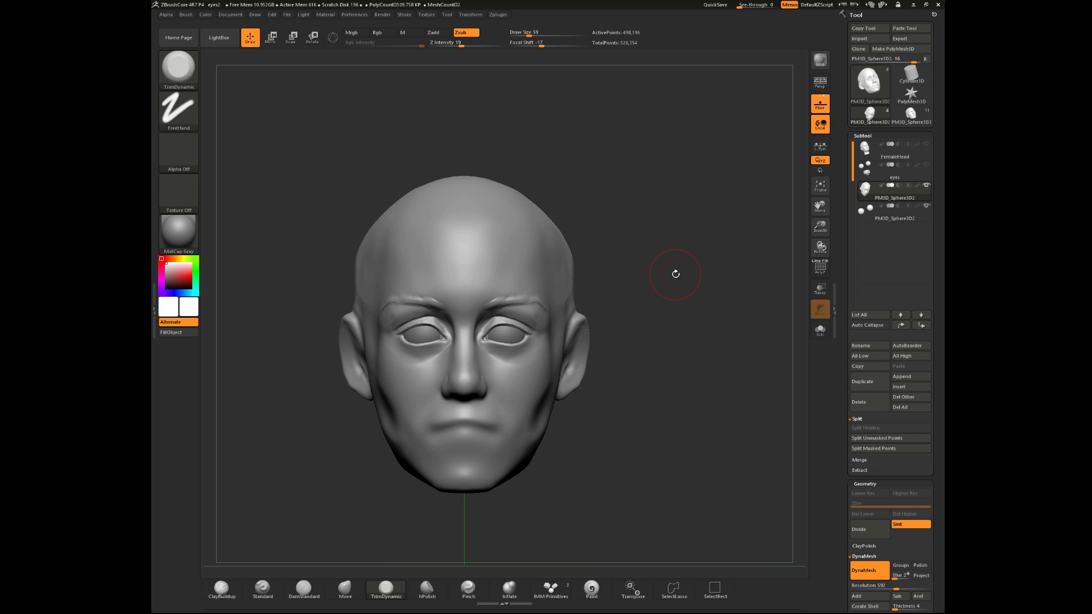
{"action": "mouse_move", "coordinate": [691, 253]}
{"action": "left_mouse_down"}
{"action": "mouse_move", "coordinate": [678, 272]}
{"action": "mouse_move", "coordinate": [684, 294]}
{"action": "mouse_move", "coordinate": [701, 276]}
{"action": "mouse_move", "coordinate": [692, 254]}
{"action": "mouse_move", "coordinate": [695, 277]}
{"action": "left_mouse_up"}
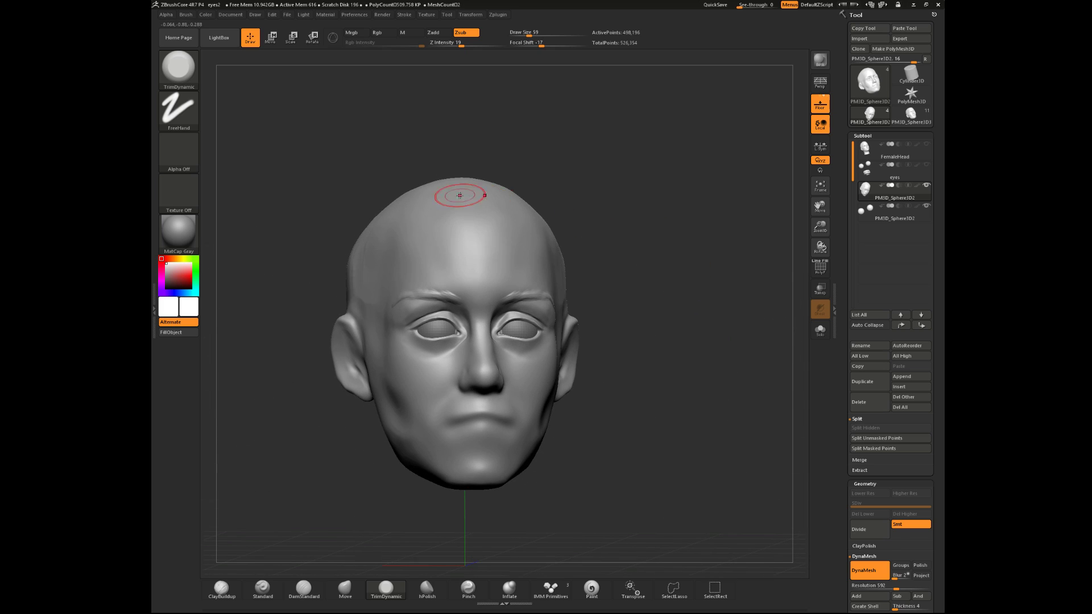
- Open the Nose2 project to view its nose and mouth study
{"action": "left_click", "coordinate": [287, 15]}
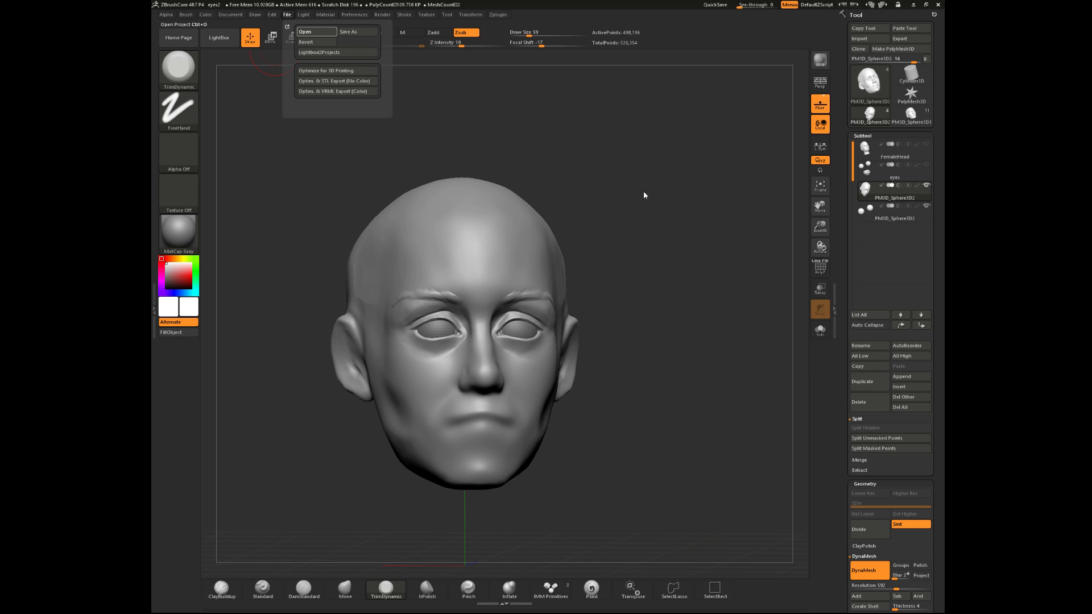
{"action": "left_click", "coordinate": [794, 359]}
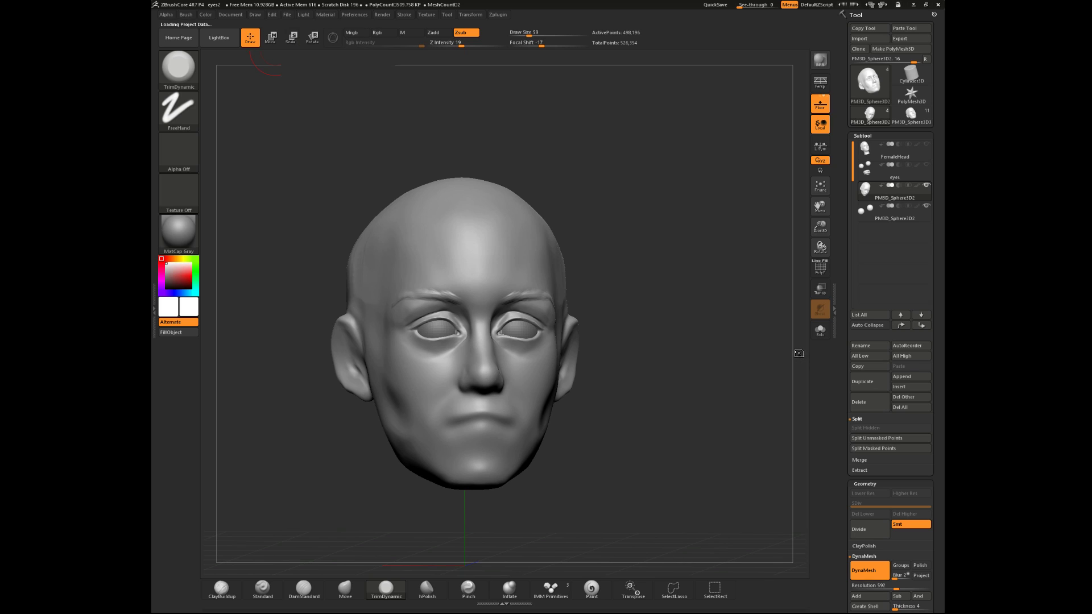
{"action": "left_click_drag", "start_coordinate": [793, 346], "coordinate": [720, 317]}
{"action": "left_click", "coordinate": [257, 16]}
- Open the Headshape project and bring the face into view
{"action": "mouse_move", "coordinate": [286, 20]}
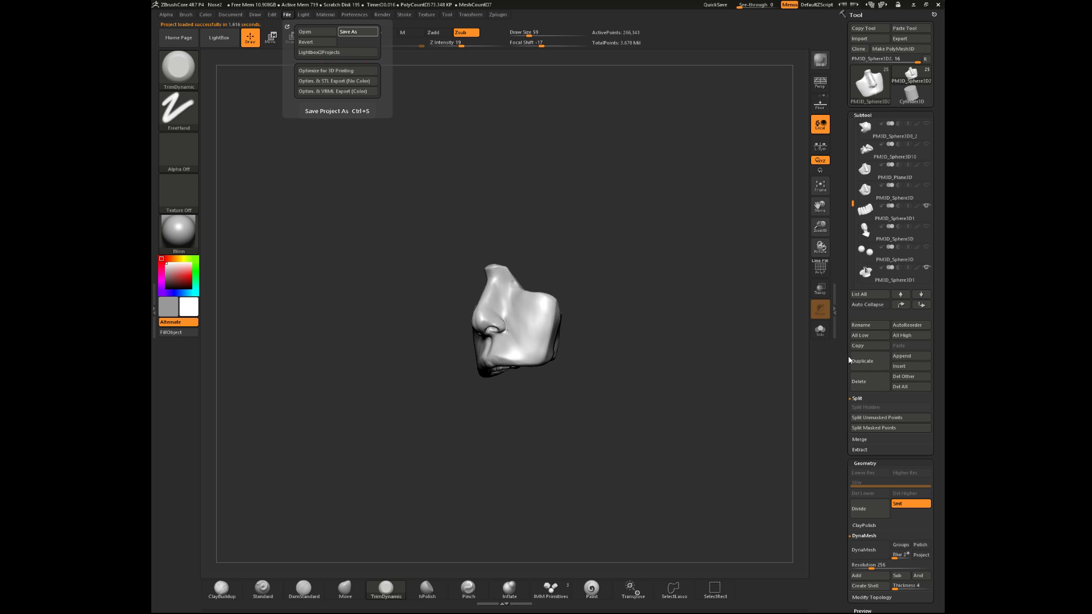
{"action": "left_click", "coordinate": [287, 14]}
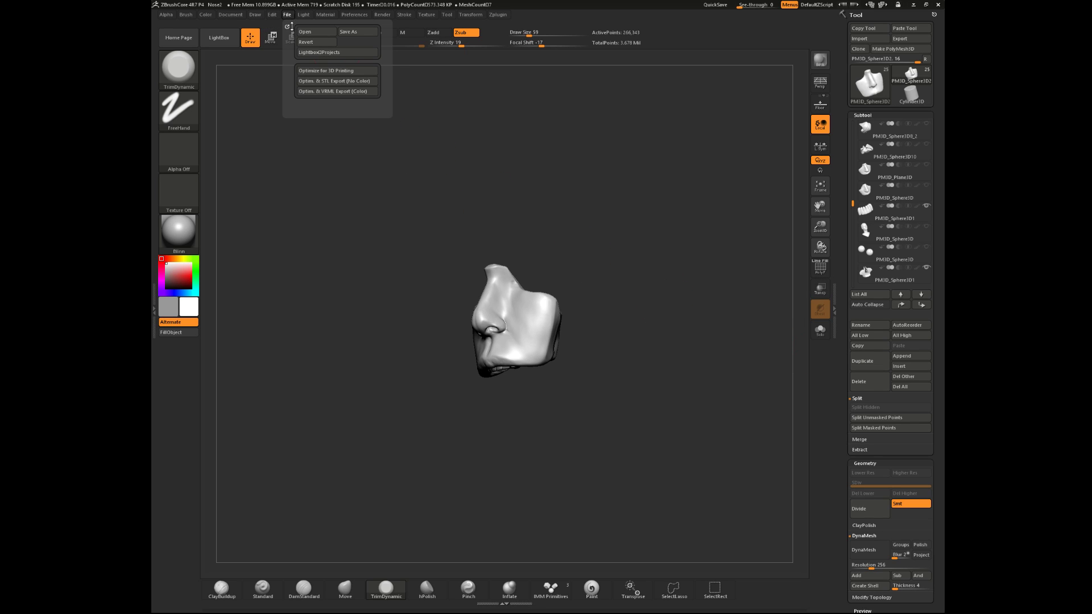
{"action": "left_click", "coordinate": [327, 32]}
{"action": "left_click", "coordinate": [773, 421]}
{"action": "left_click_drag", "start_coordinate": [743, 414], "coordinate": [693, 336]}
{"action": "left_click_drag", "start_coordinate": [694, 336], "coordinate": [737, 434], "text": "alt"}
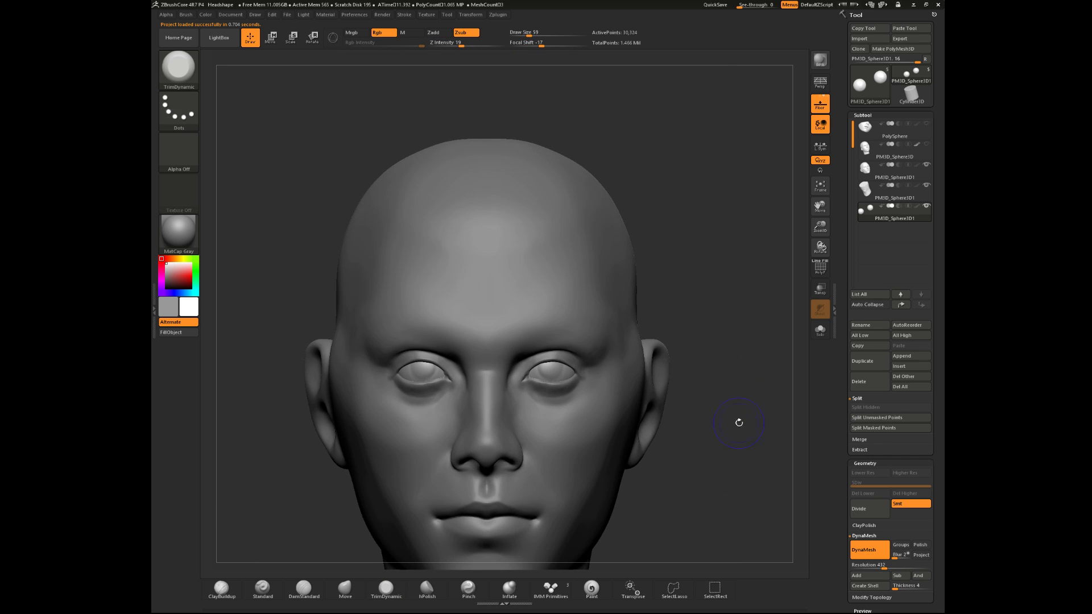
- Select the head subtool and examine the head and neck proportions from front and three-quarter views
{"action": "left_click", "coordinate": [869, 173]}
{"action": "left_click_drag", "start_coordinate": [731, 386], "coordinate": [725, 267], "text": "alt"}
{"action": "mouse_move", "coordinate": [690, 356]}
{"action": "left_mouse_down"}
{"action": "mouse_move", "coordinate": [720, 366]}
{"action": "mouse_move", "coordinate": [702, 364]}
{"action": "left_mouse_up"}
{"action": "left_click_drag", "start_coordinate": [626, 323], "coordinate": [580, 390]}
{"action": "left_click_drag", "start_coordinate": [672, 432], "coordinate": [695, 364]}
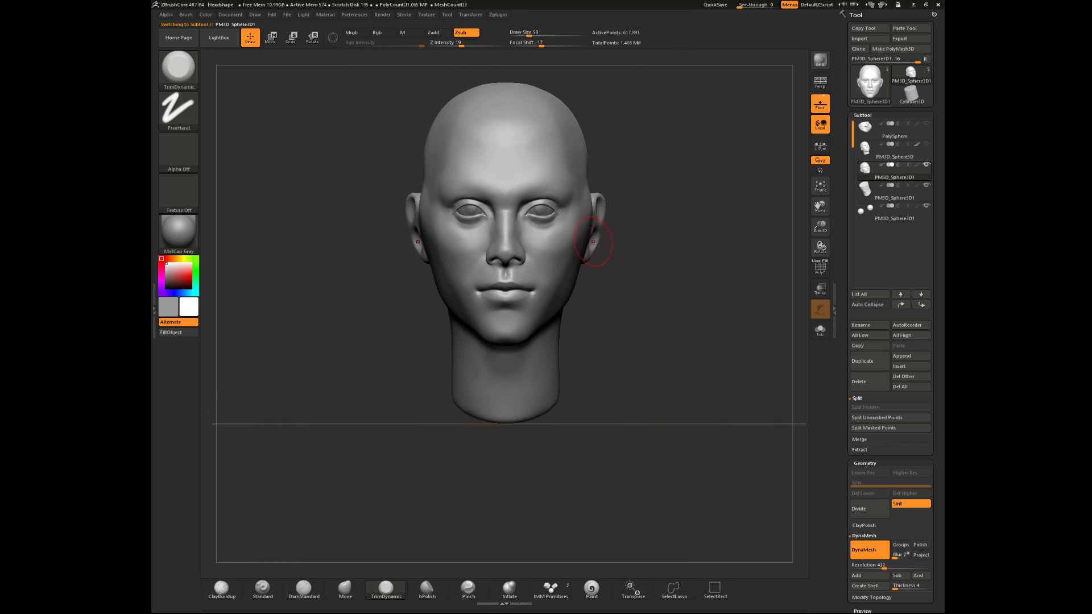
{"action": "left_click_drag", "start_coordinate": [633, 280], "coordinate": [612, 359]}
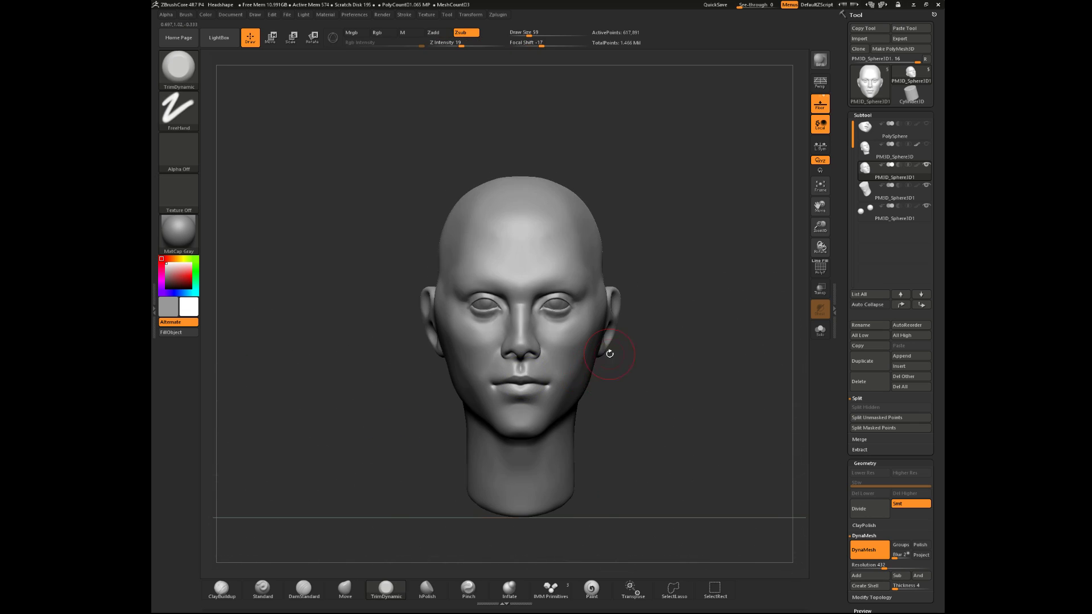
{"action": "mouse_move", "coordinate": [651, 400]}
{"action": "left_mouse_down"}
{"action": "mouse_move", "coordinate": [647, 409]}
{"action": "mouse_move", "coordinate": [739, 513]}
{"action": "mouse_move", "coordinate": [717, 459]}
{"action": "mouse_move", "coordinate": [695, 230]}
{"action": "mouse_move", "coordinate": [711, 267]}
{"action": "mouse_move", "coordinate": [732, 244]}
{"action": "mouse_move", "coordinate": [665, 270]}
{"action": "mouse_move", "coordinate": [664, 312]}
{"action": "mouse_move", "coordinate": [649, 239]}
{"action": "mouse_move", "coordinate": [676, 389]}
{"action": "mouse_move", "coordinate": [671, 312]}
{"action": "mouse_move", "coordinate": [663, 383]}
{"action": "mouse_move", "coordinate": [680, 373]}
{"action": "mouse_move", "coordinate": [665, 361]}
{"action": "mouse_move", "coordinate": [671, 377]}
{"action": "mouse_move", "coordinate": [639, 339]}
{"action": "left_mouse_up"}
{"action": "mouse_move", "coordinate": [643, 383]}
{"action": "left_mouse_down"}
{"action": "mouse_move", "coordinate": [636, 395]}
{"action": "mouse_move", "coordinate": [649, 422]}
{"action": "mouse_move", "coordinate": [664, 382]}
{"action": "mouse_move", "coordinate": [644, 366]}
{"action": "mouse_move", "coordinate": [659, 368]}
{"action": "left_mouse_up"}
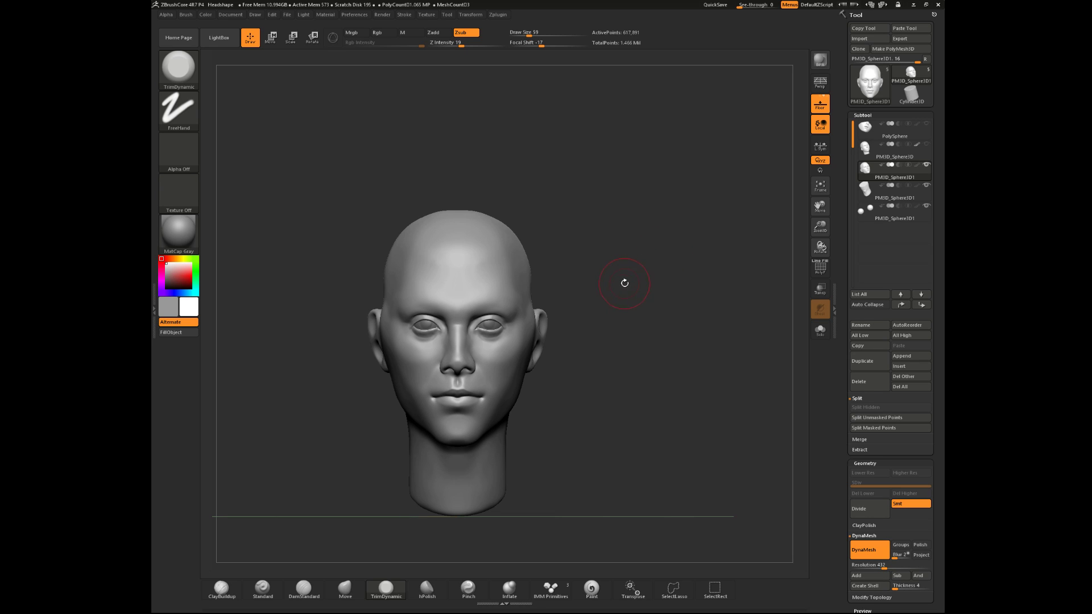
{"action": "left_click_drag", "start_coordinate": [651, 281], "coordinate": [677, 307]}
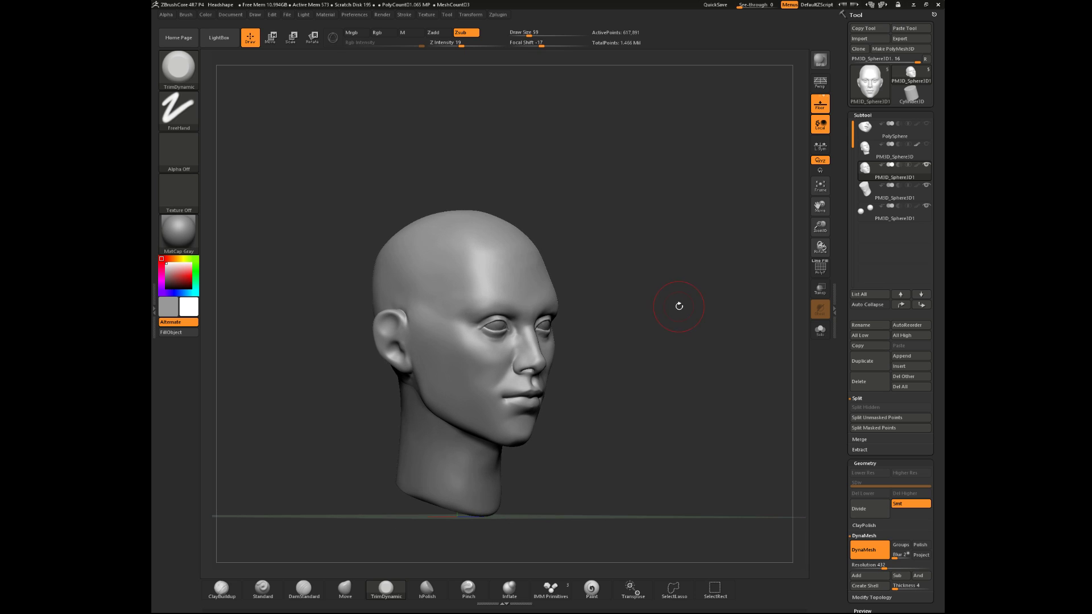
{"action": "left_click_drag", "start_coordinate": [673, 414], "coordinate": [656, 396], "text": "shift"}
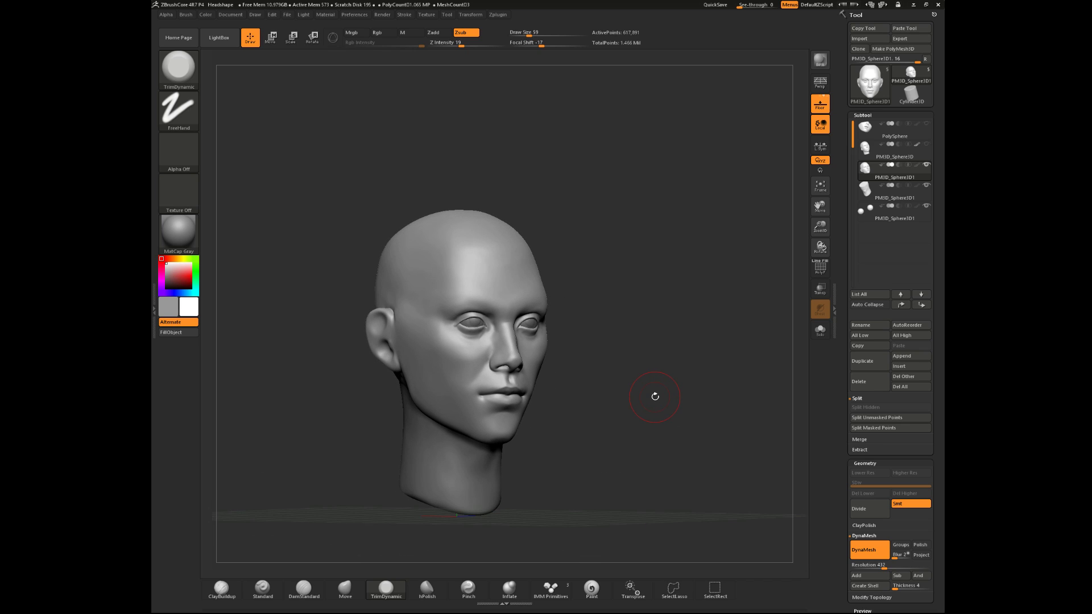